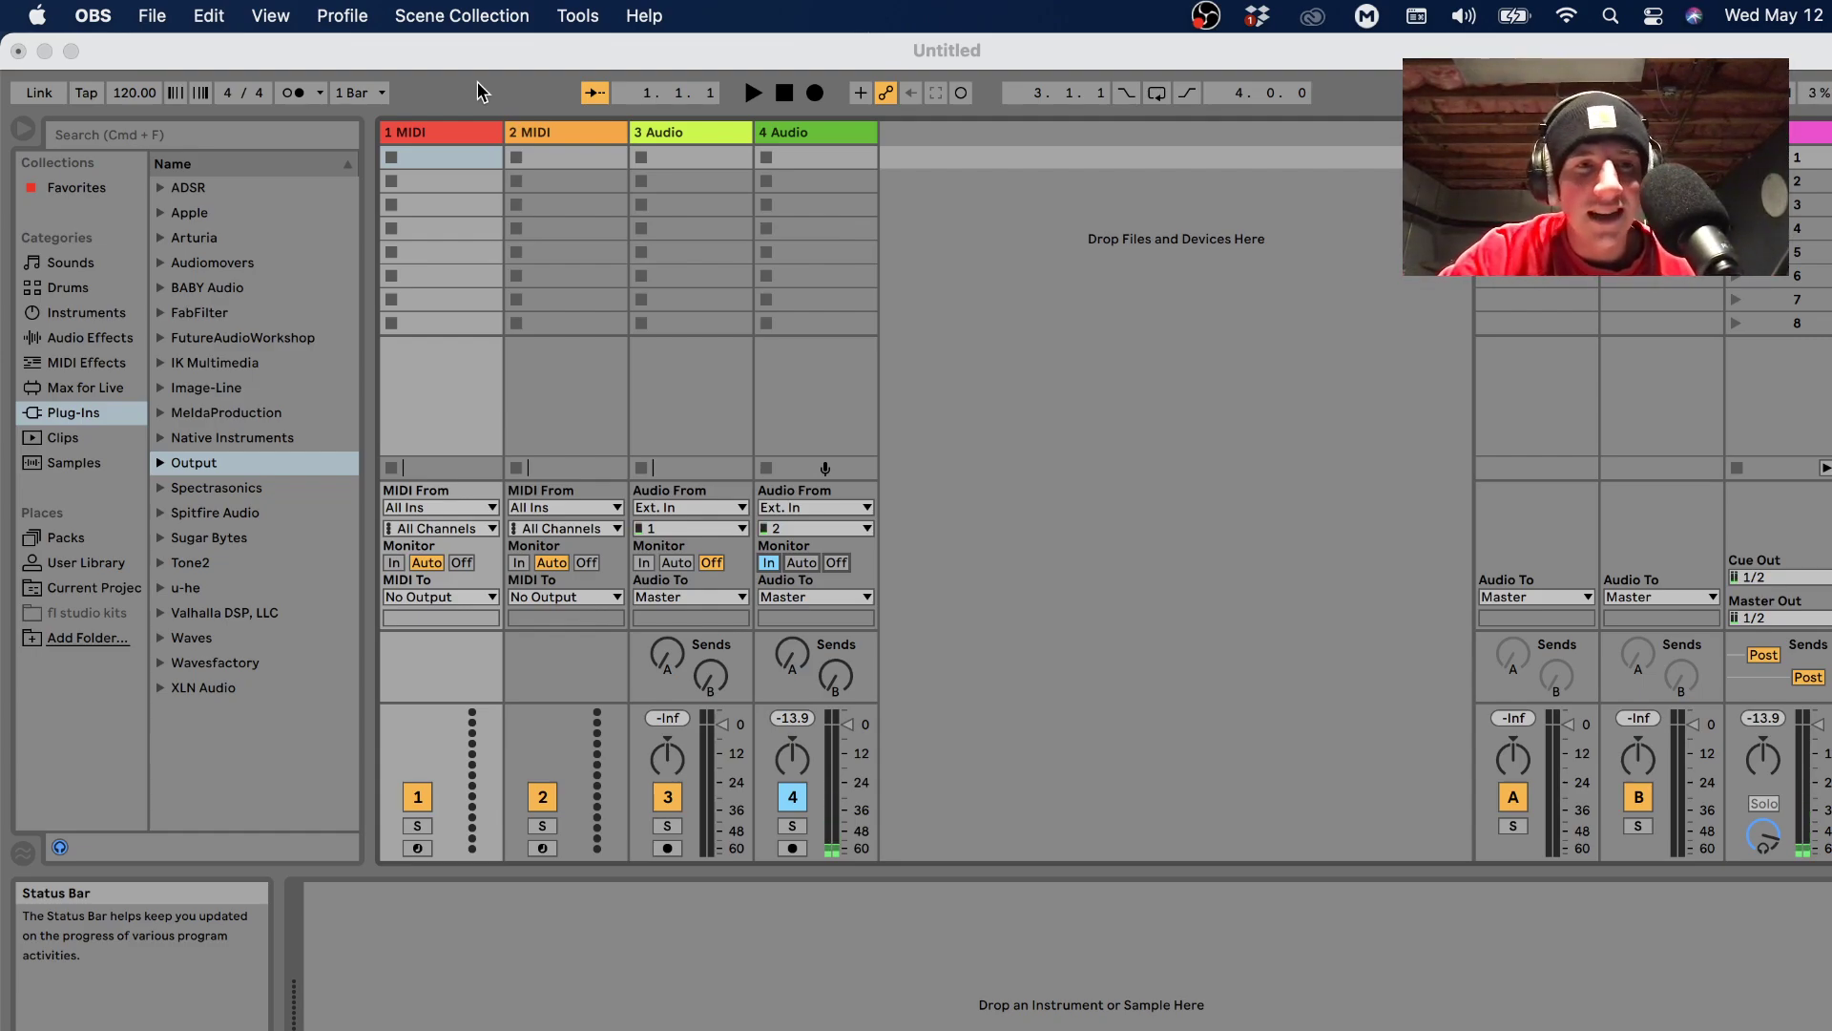
Switch to the Arrangement View and delete the first three tracks, keeping only the fourth, audio track.
left_click(477, 90)
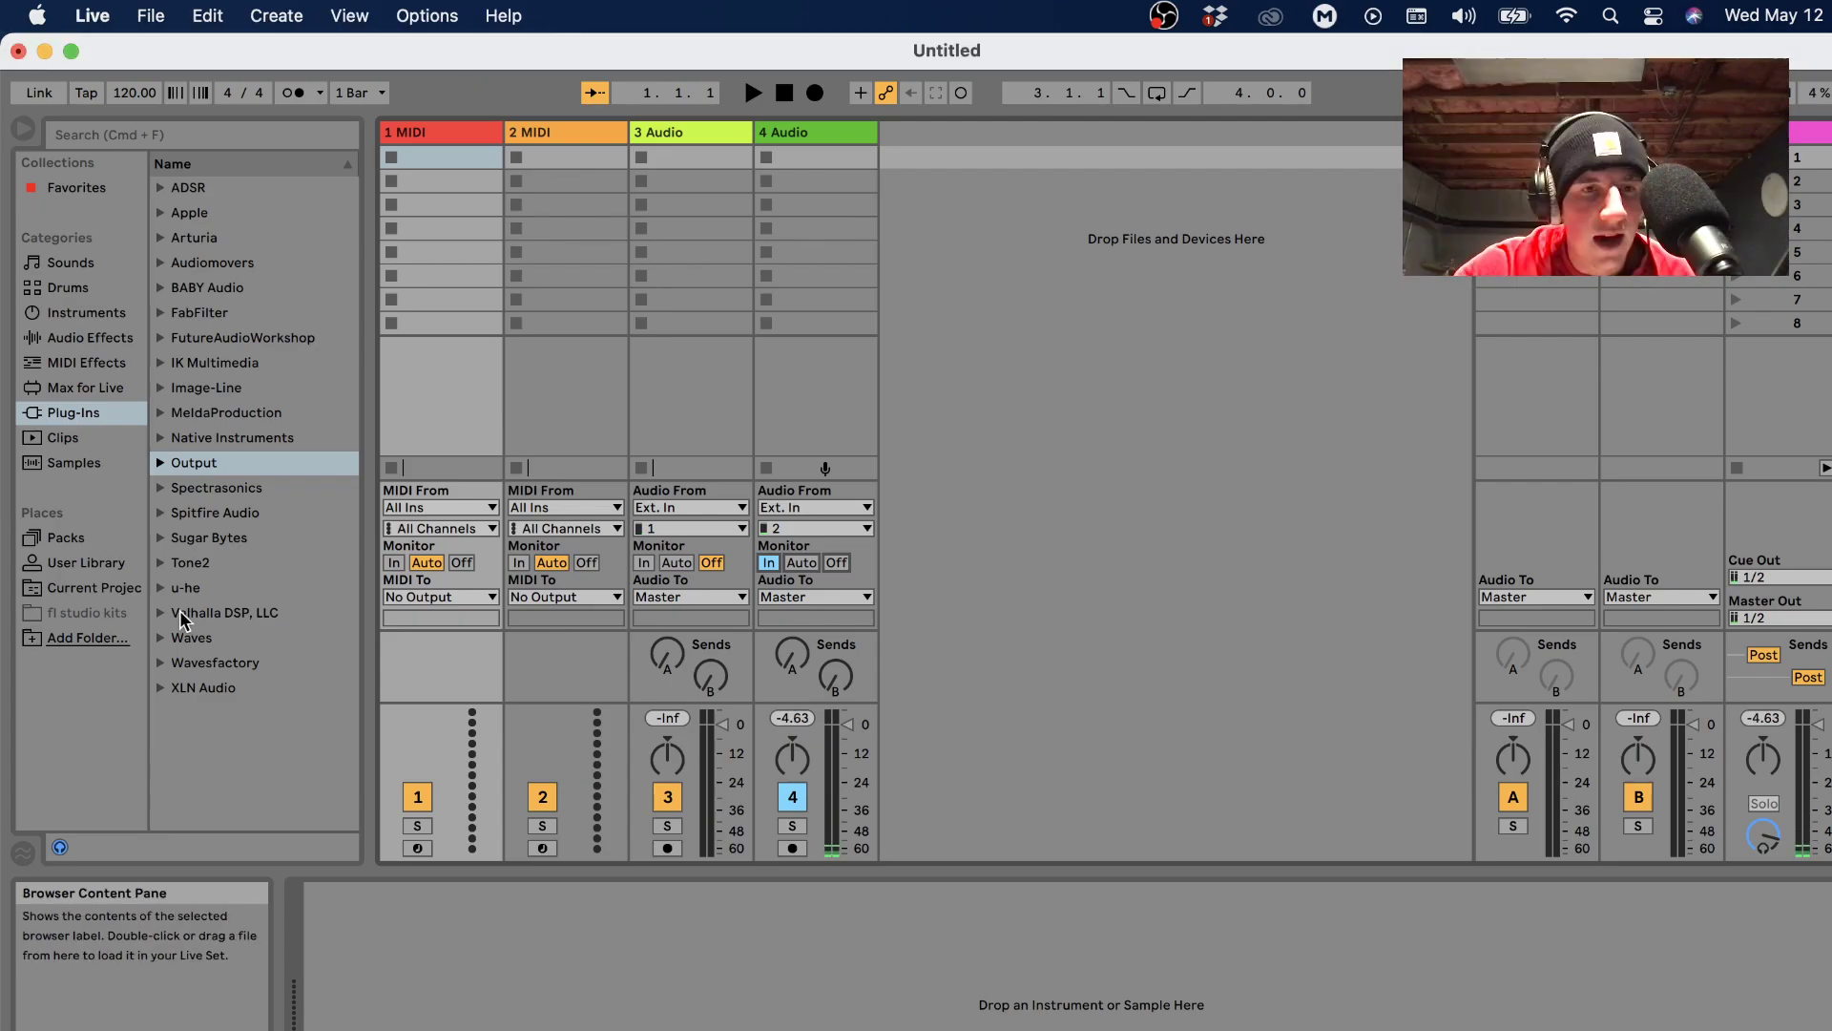
key("Tab")
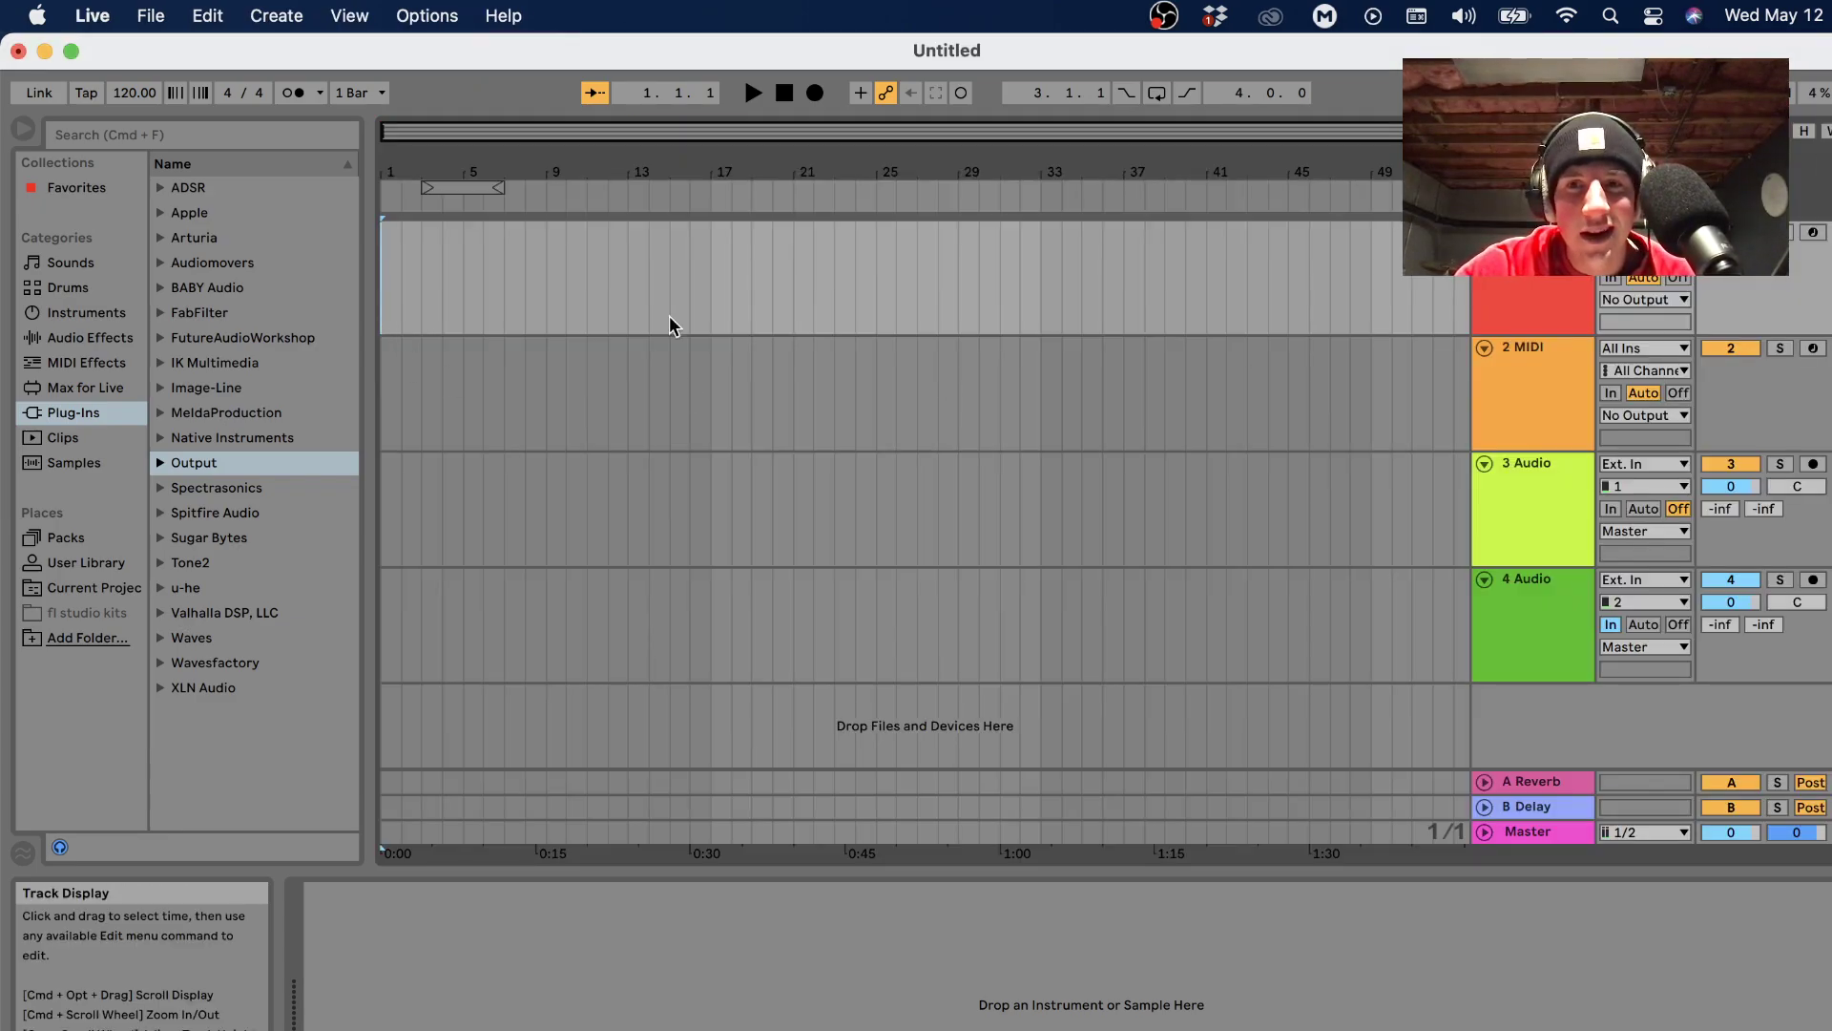
key("Delete")
key("Delete")
key("Delete")
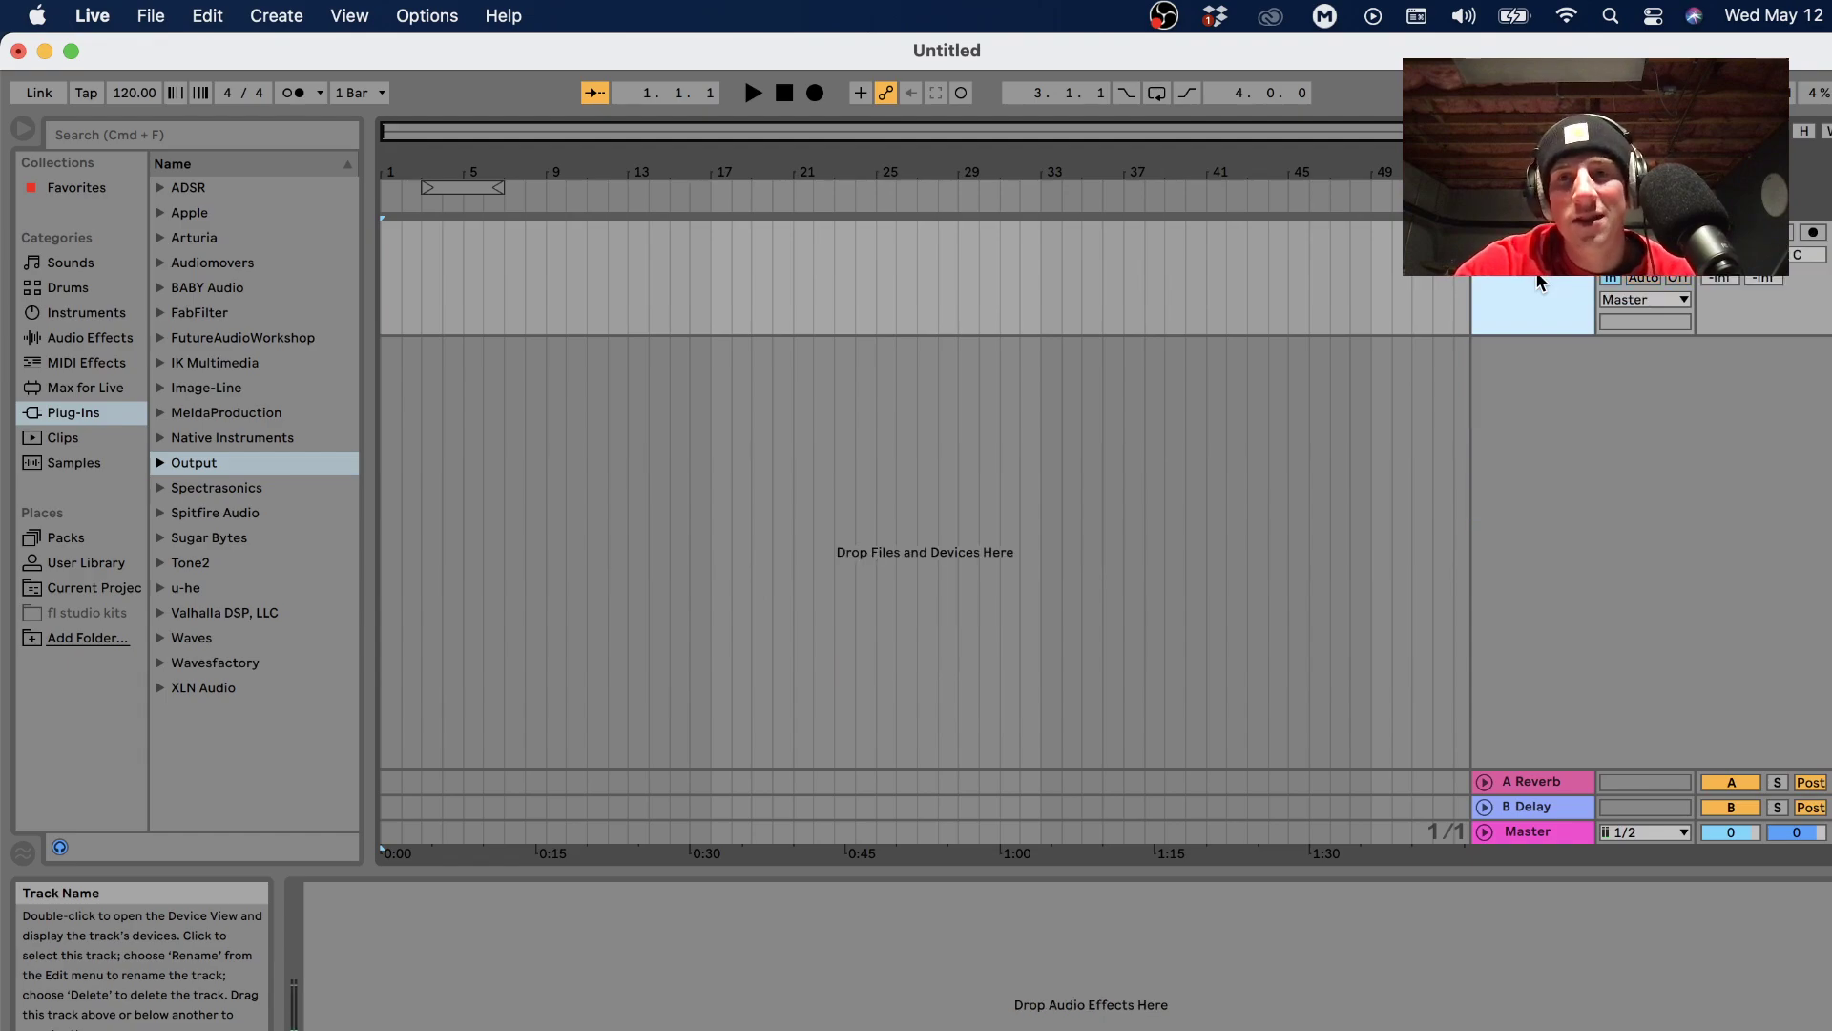
Arm the remaining audio track, enable the metronome and record a take into the arrangement at 174 BPM.
left_click(1812, 232)
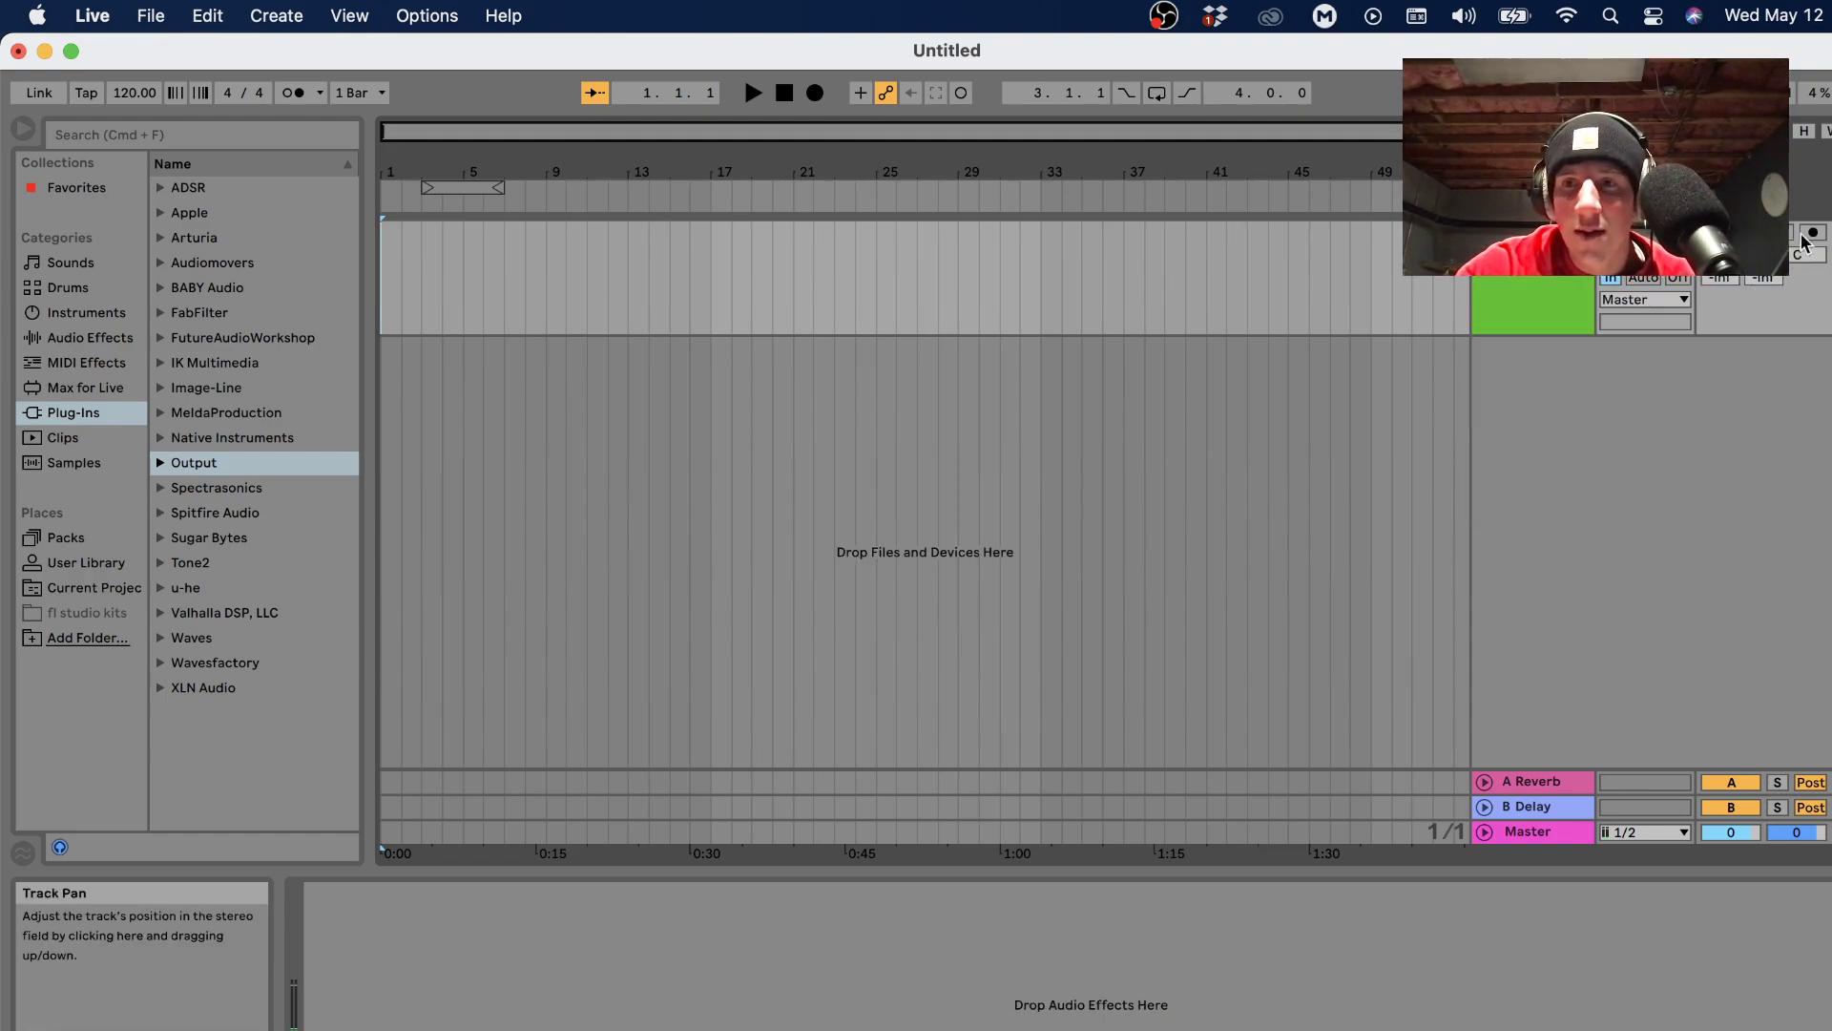
left_click(294, 93)
left_click(815, 93)
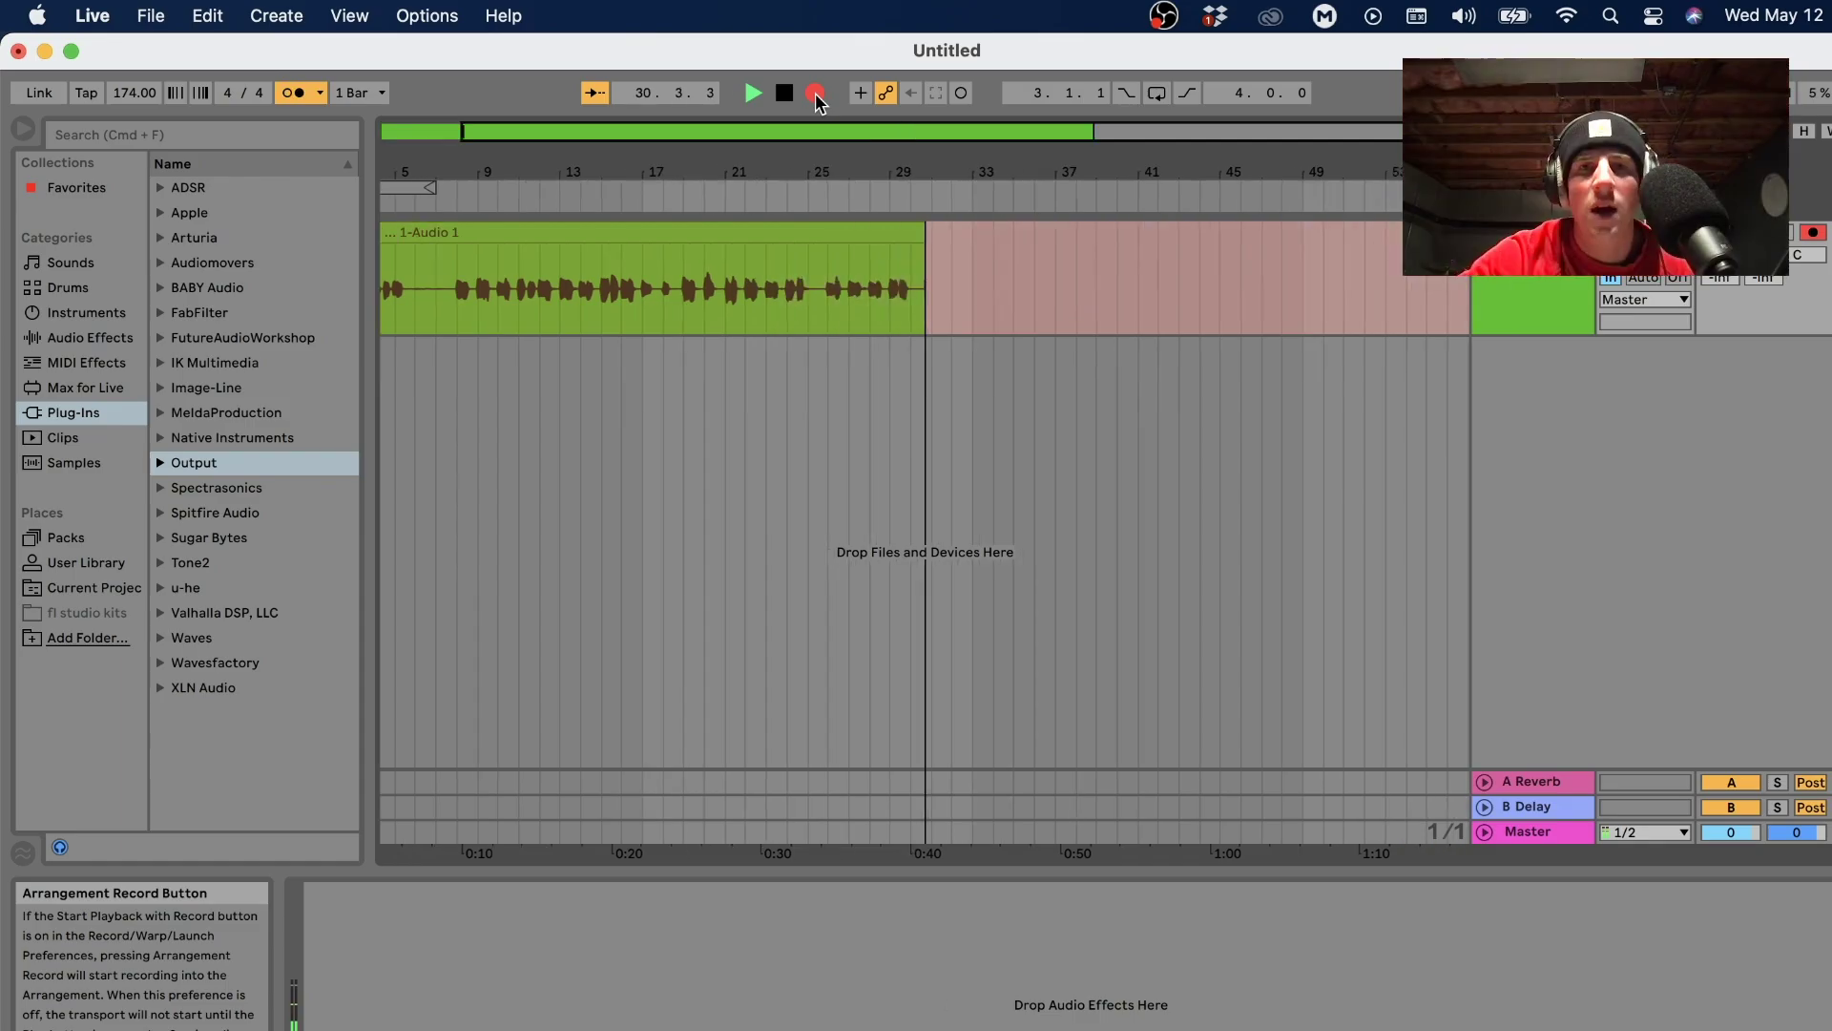
key("space")
Split the recorded clip right before the note onset just ahead of bar 26.
left_click(842, 291)
key("z")
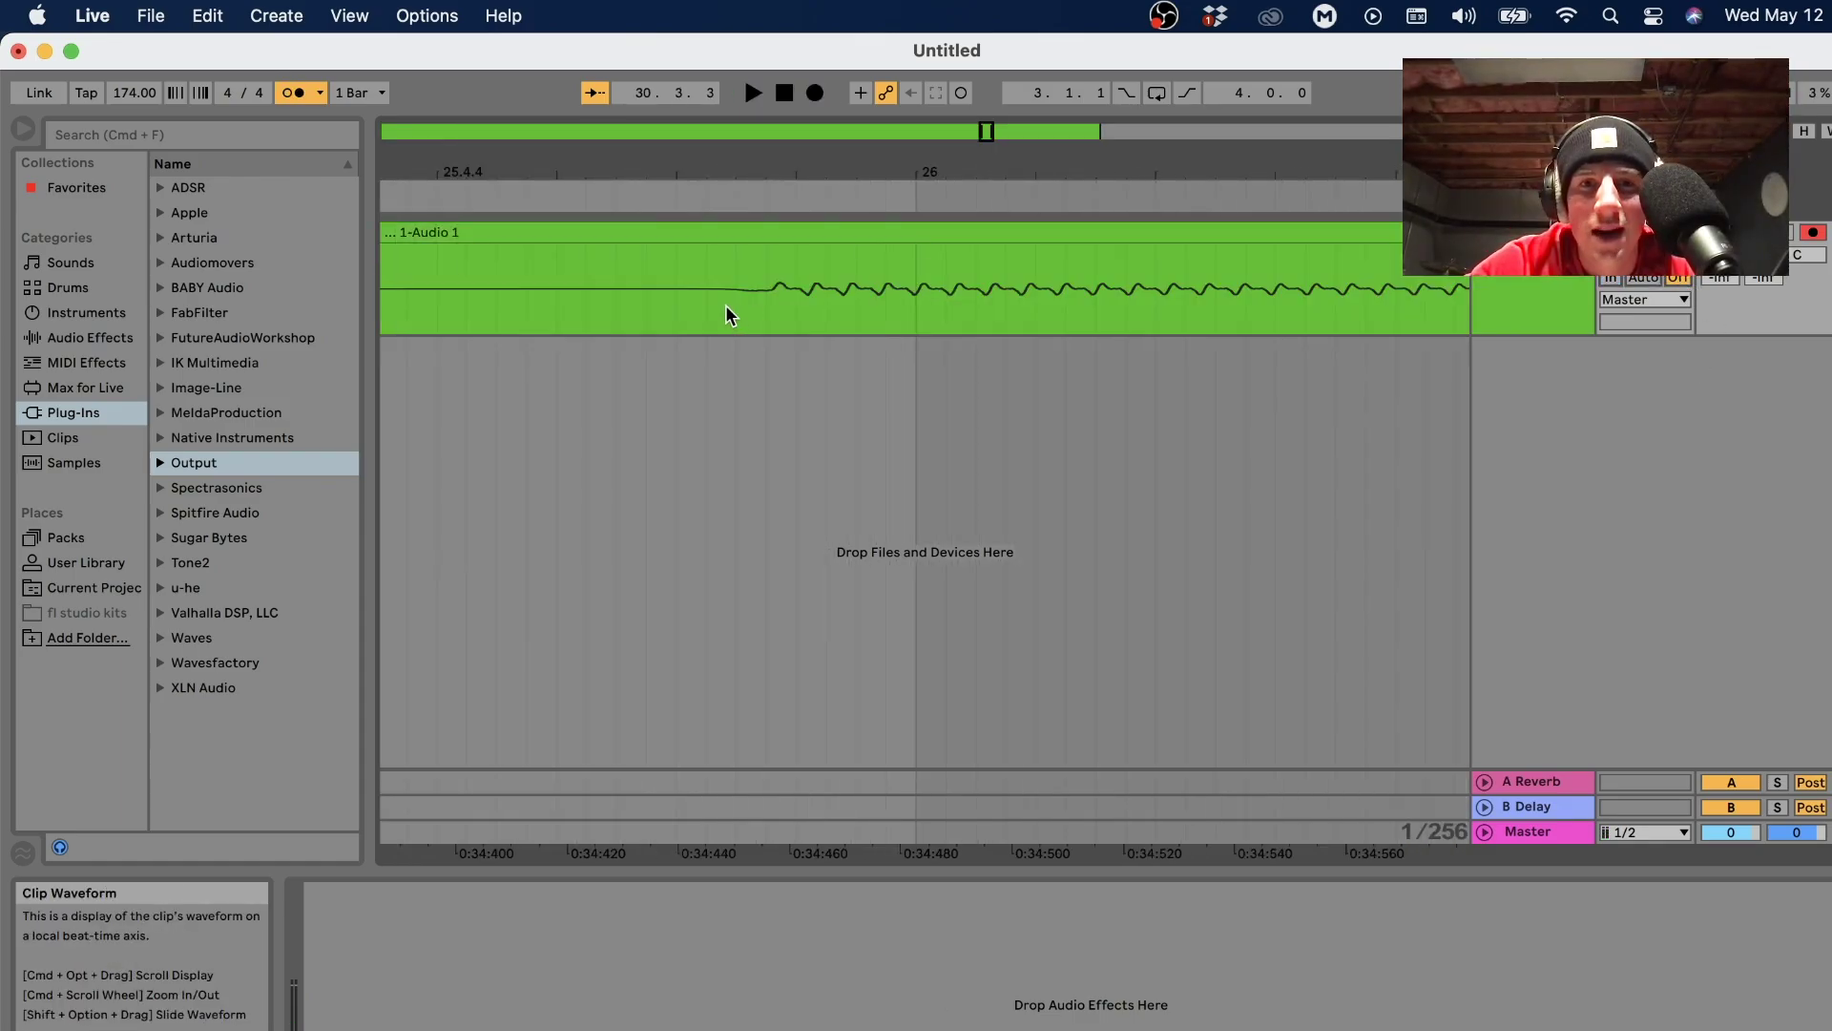
left_click(716, 307)
key("super+e")
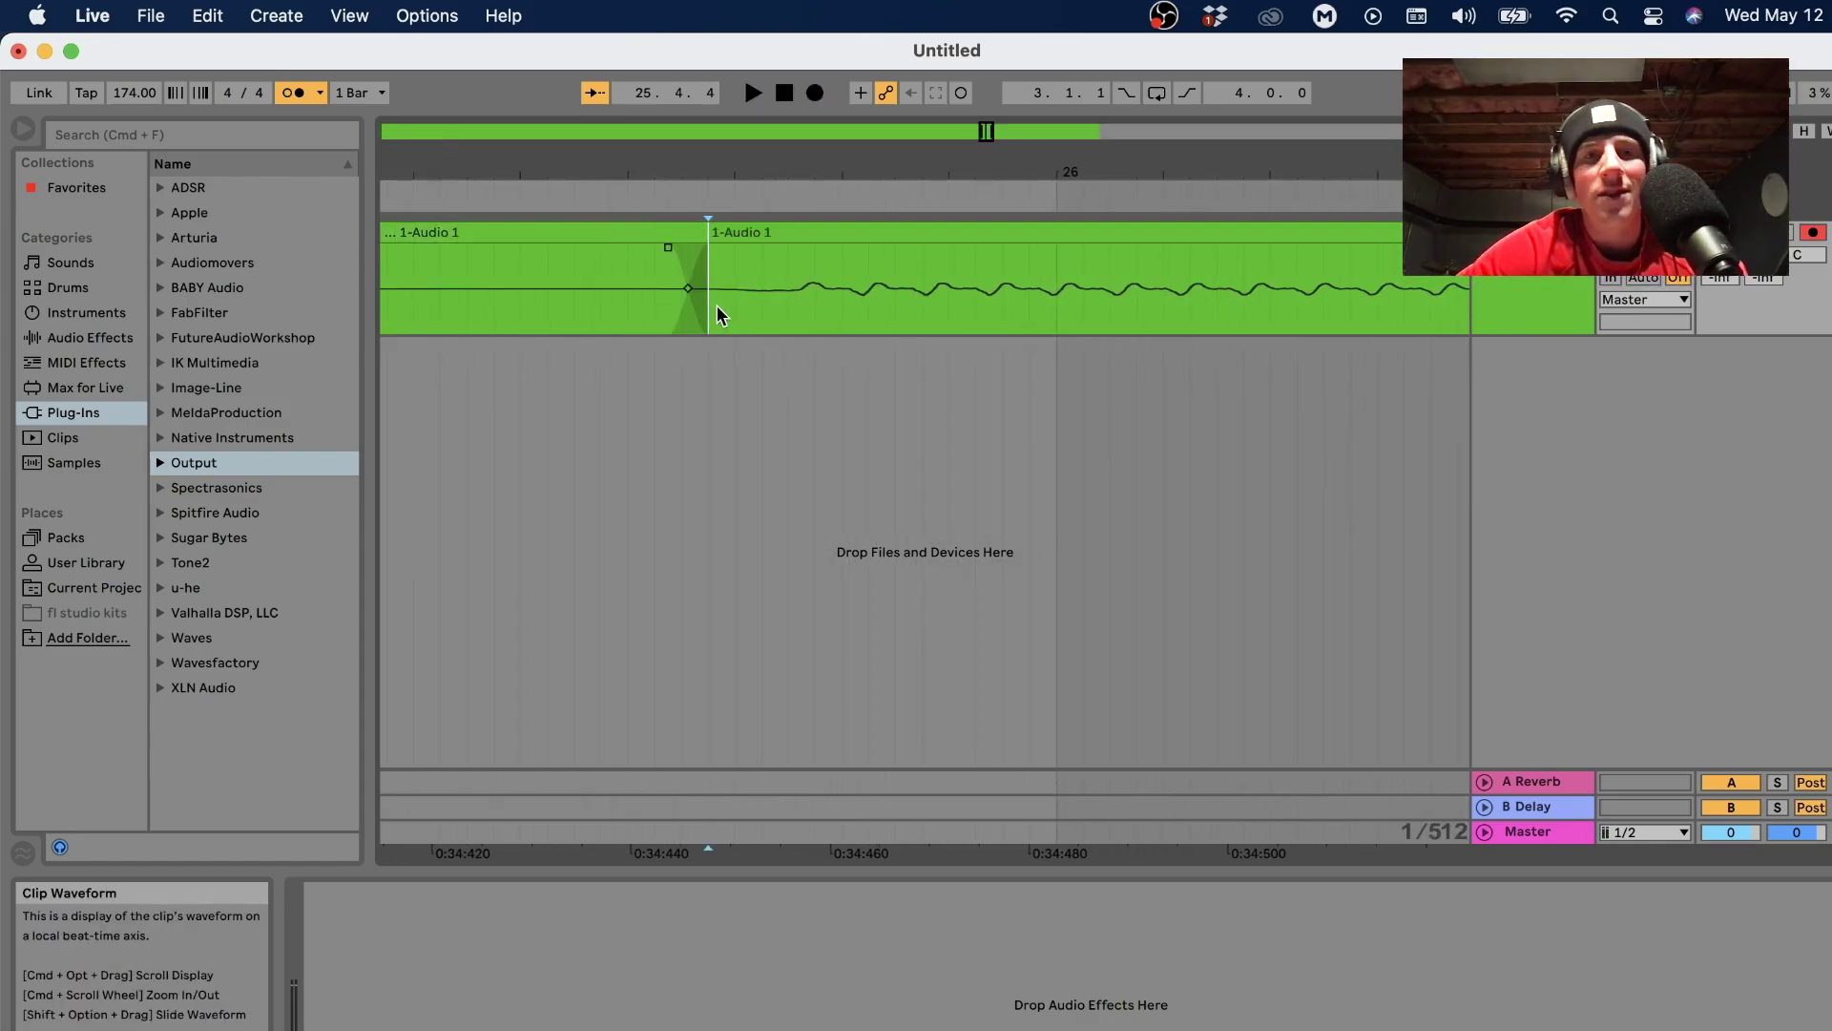
key("x")
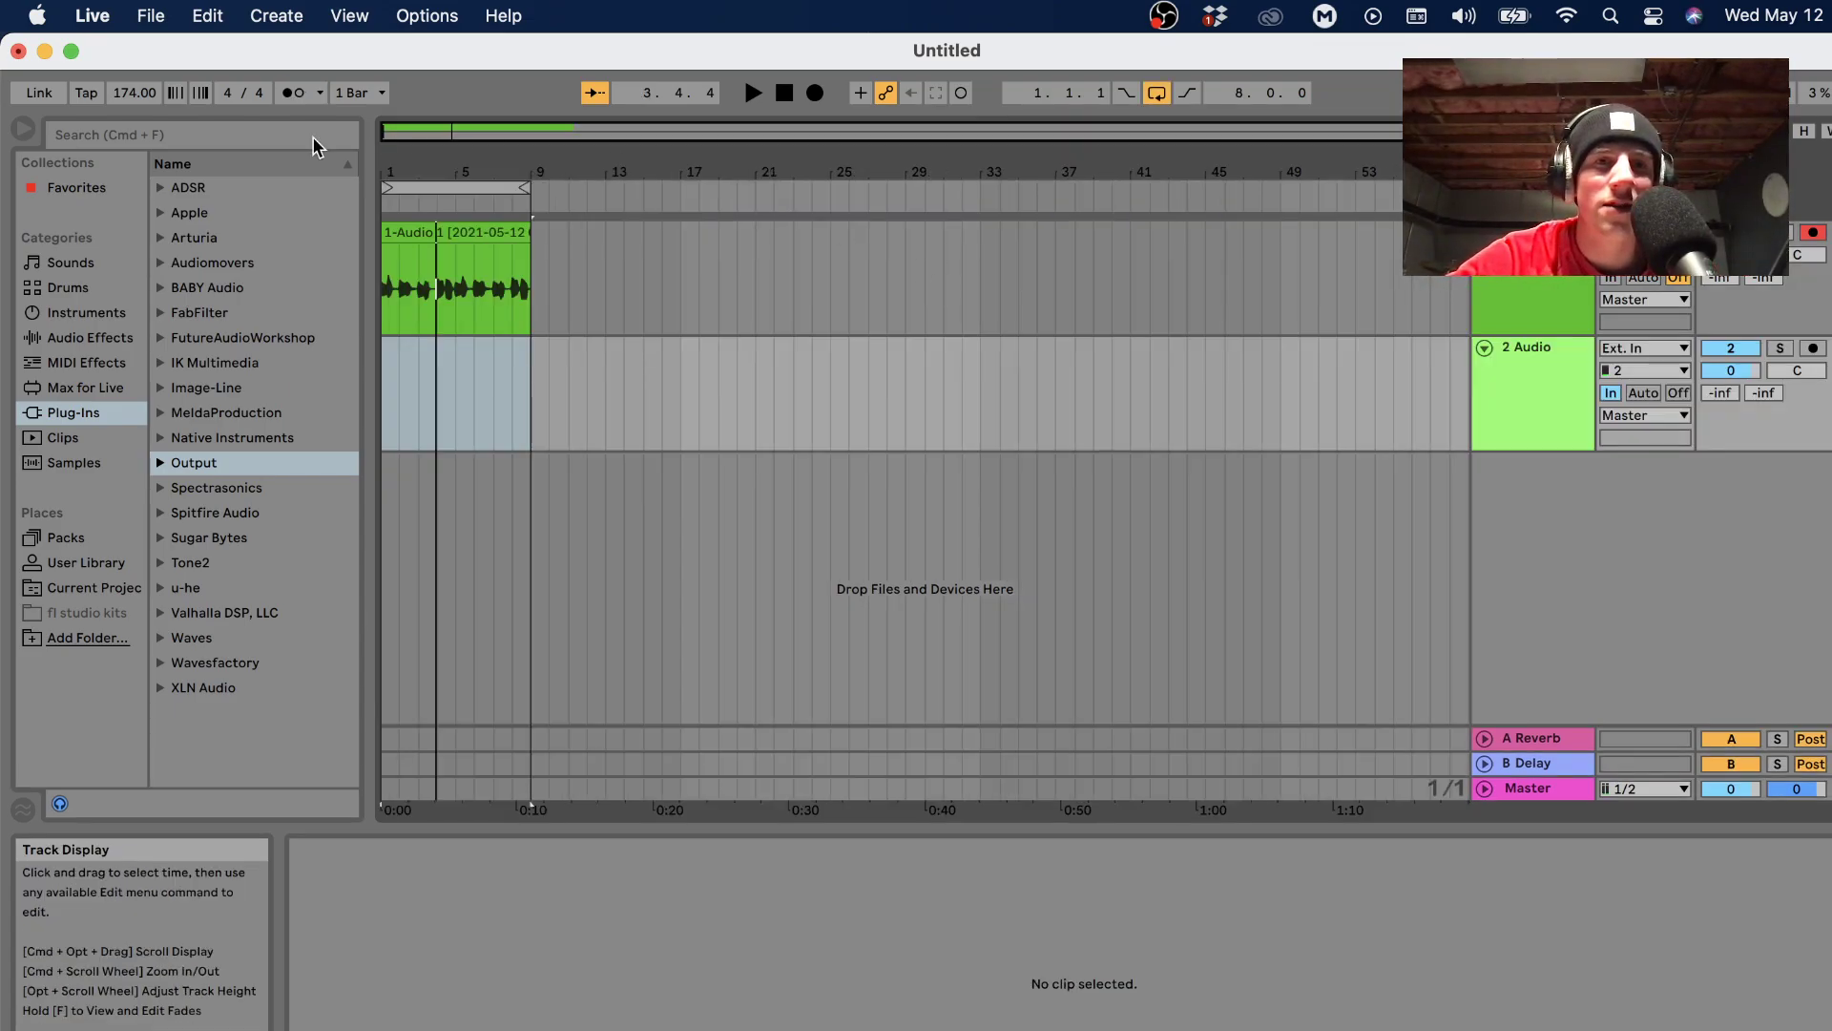
Record takes on the second and third audio tracks over the eight-bar loop and consolidate the fourth track's clip.
left_click(816, 94)
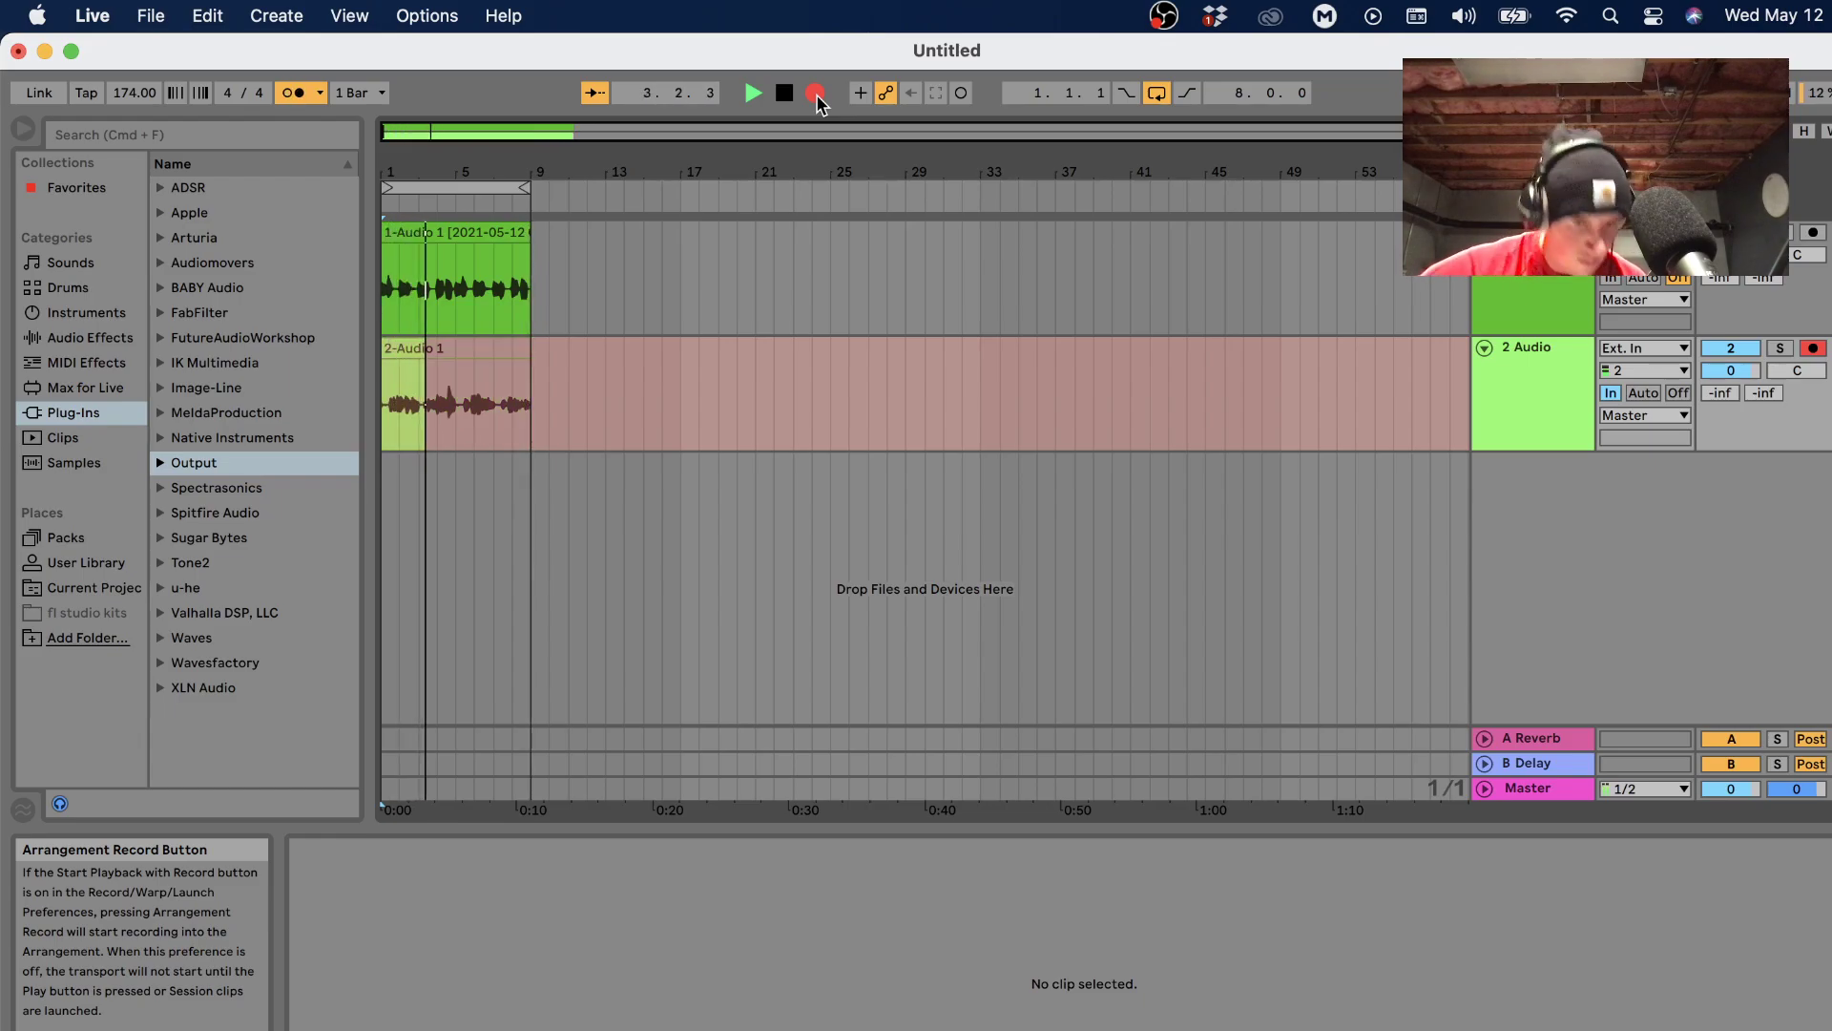
key("space")
scroll(420, 416, "up", 3)
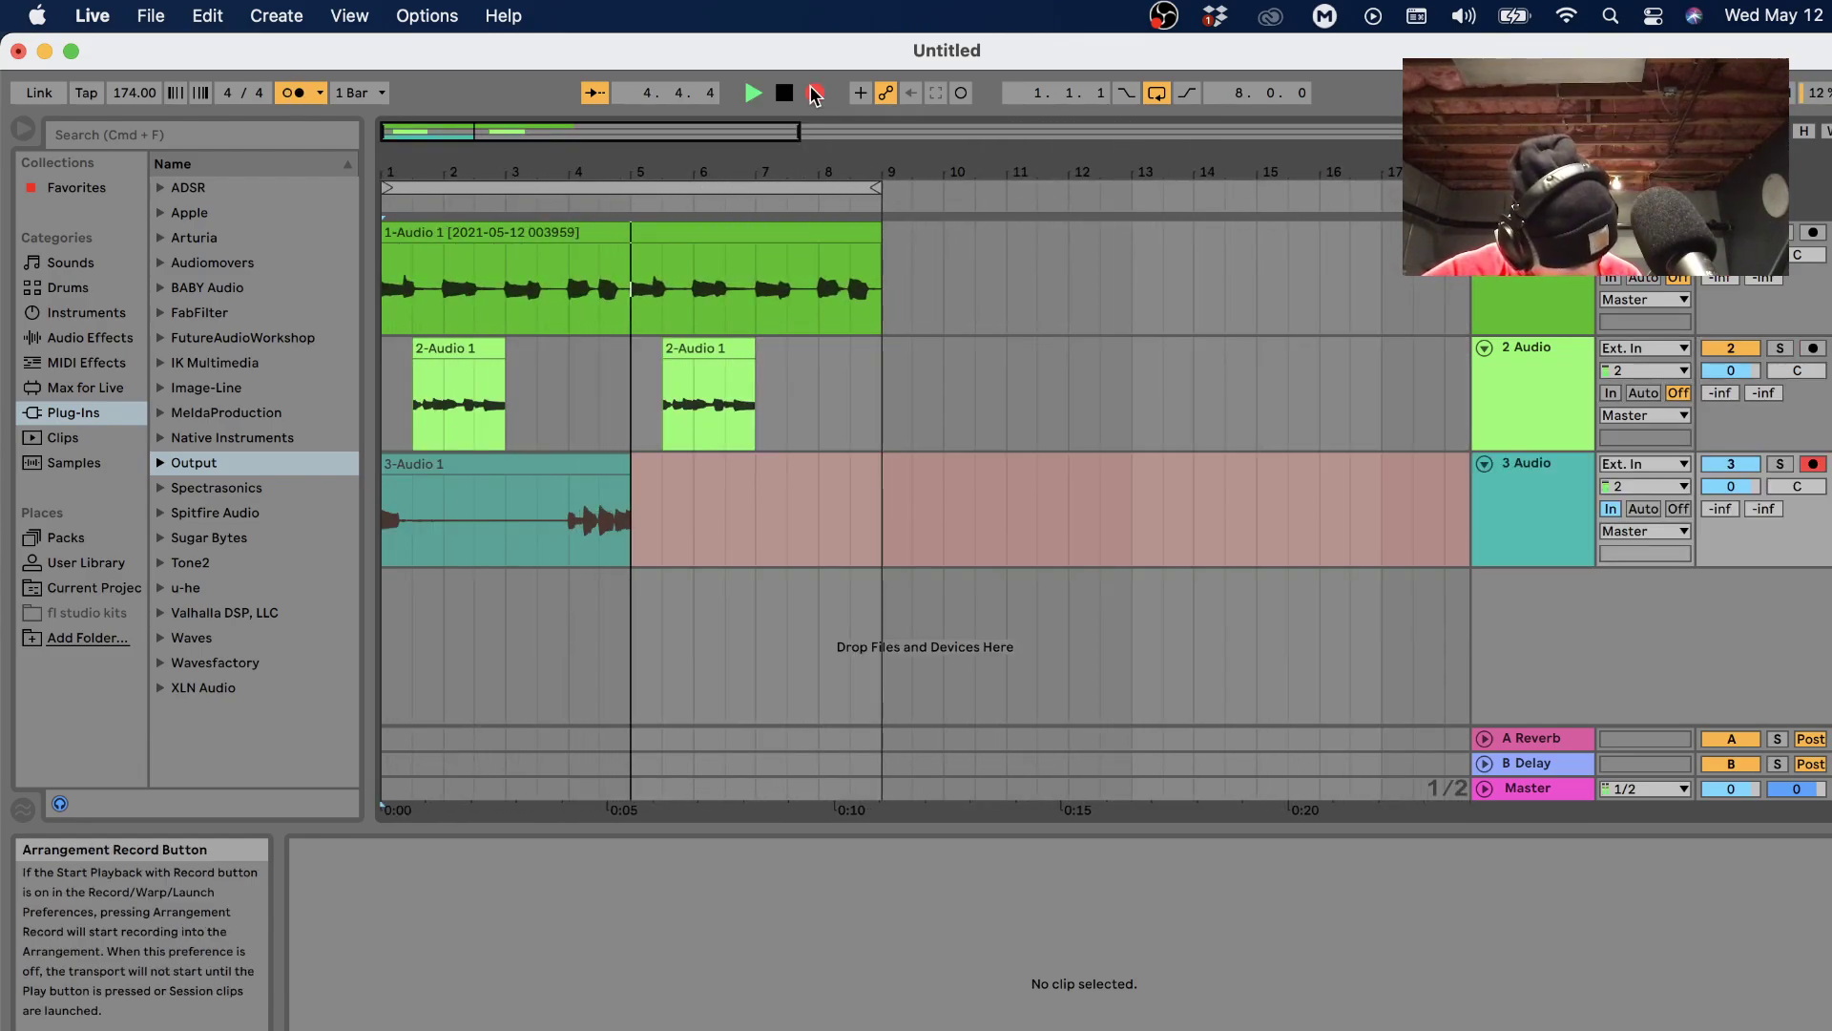
key("space")
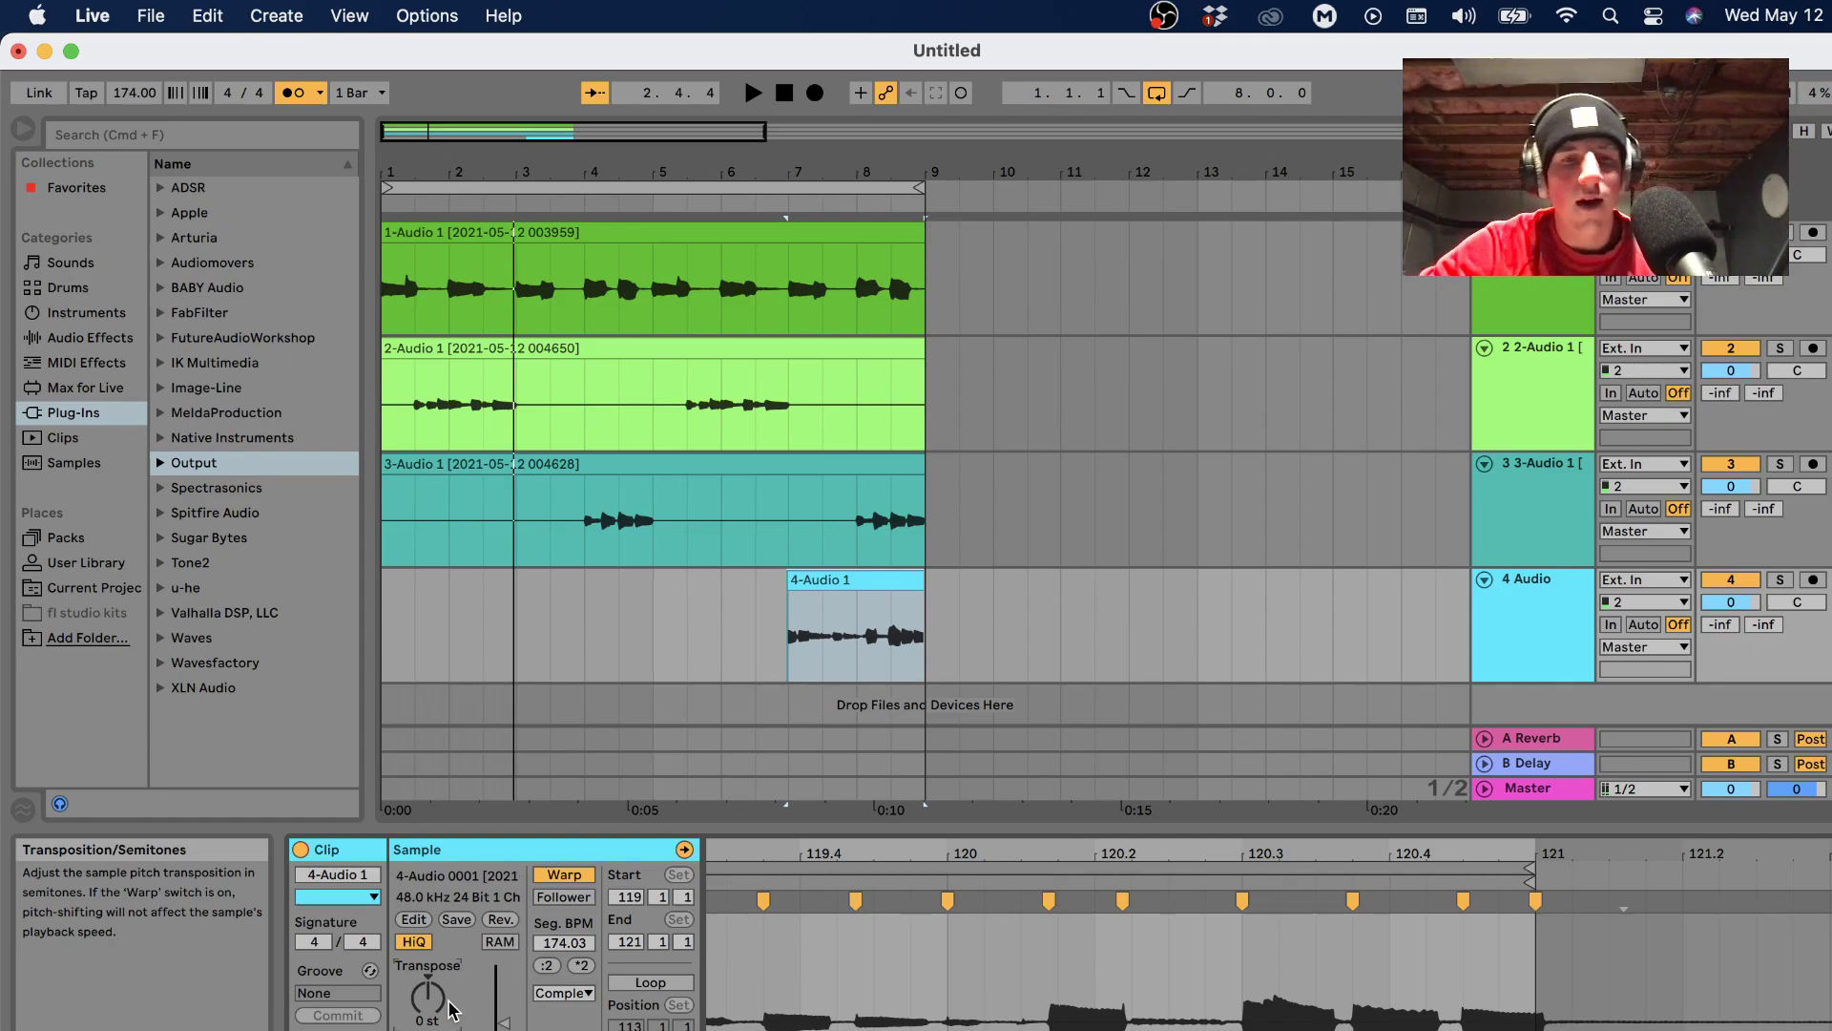
key("super+j")
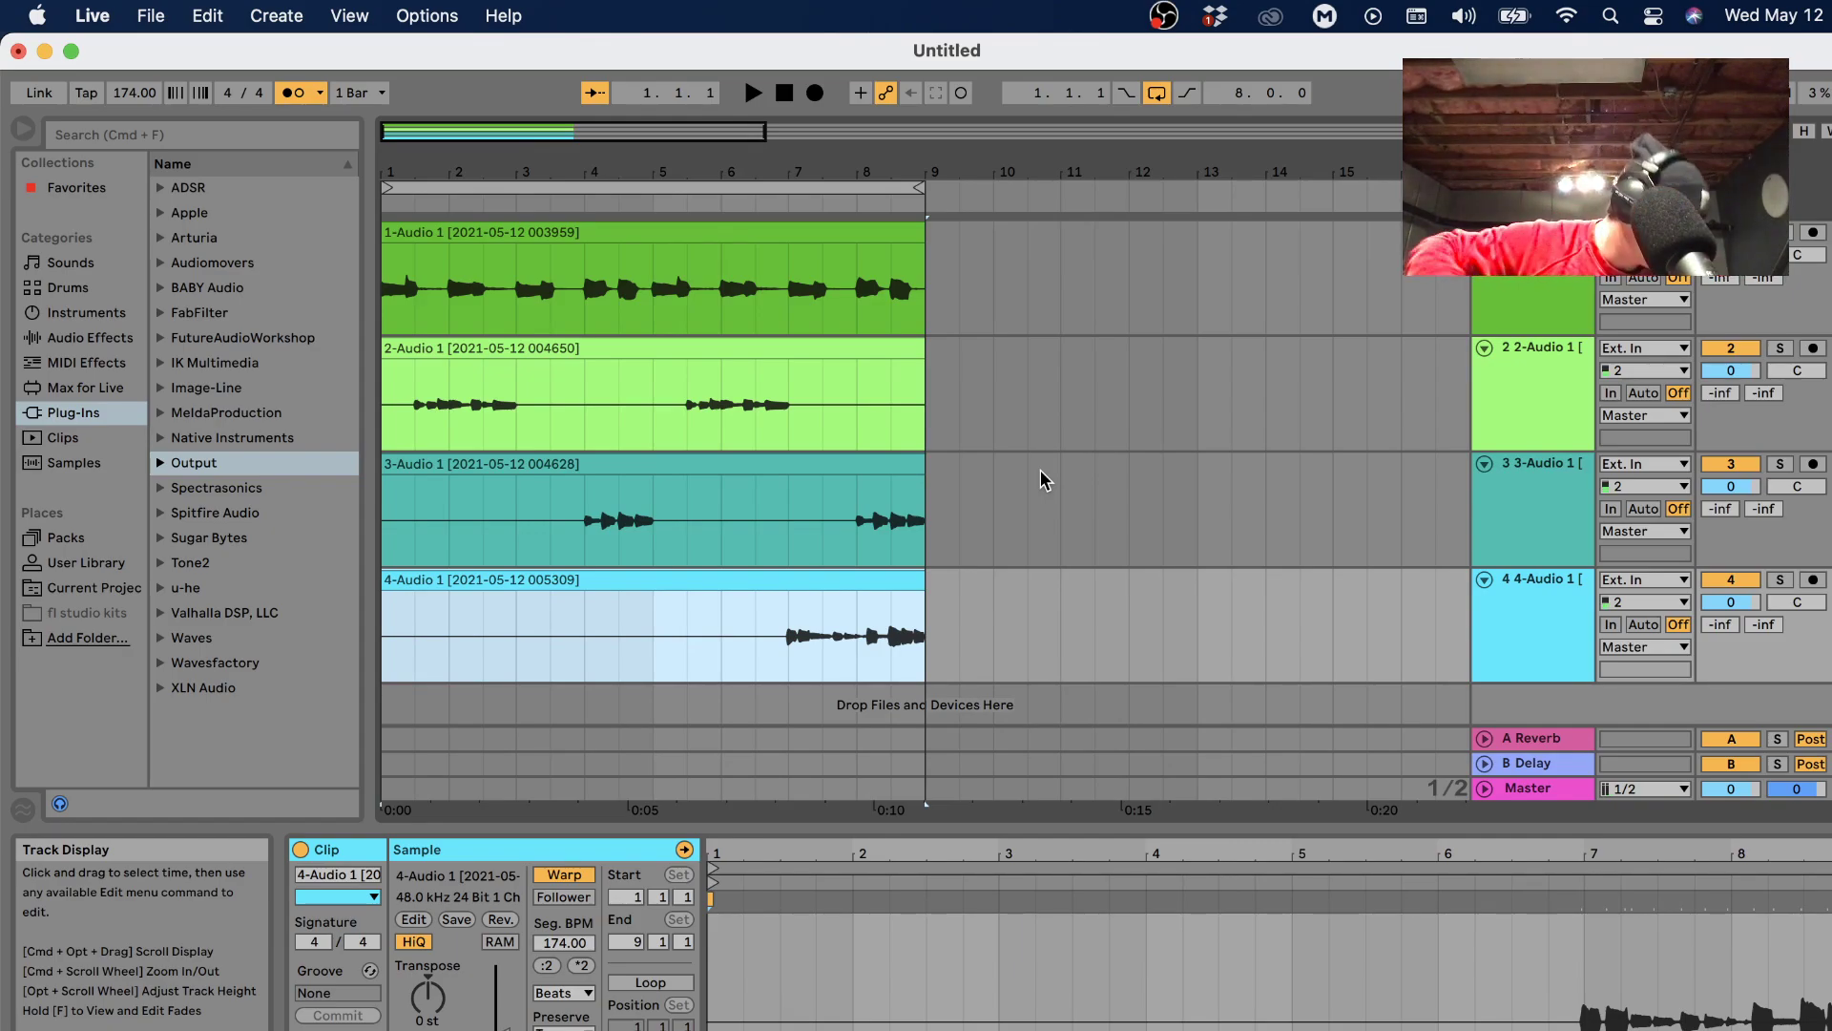
Switch to the Session View and solo the first audio track.
key("Tab")
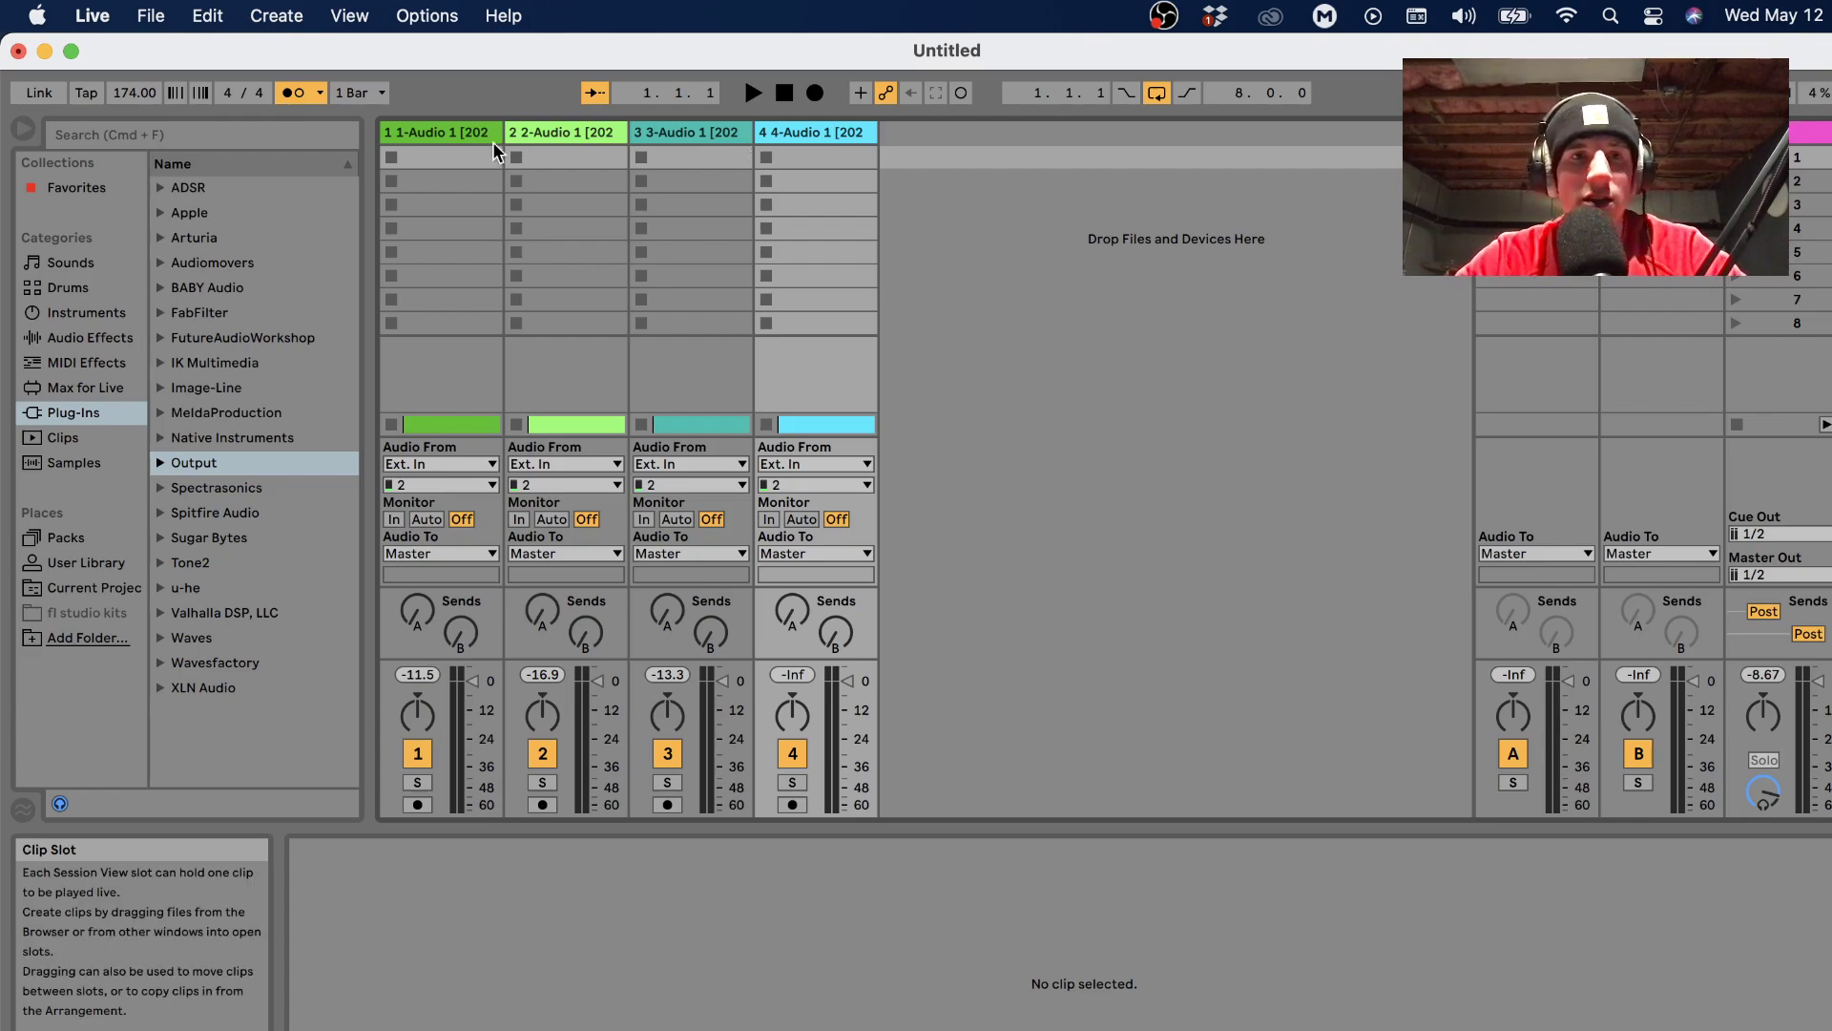
left_click(456, 127)
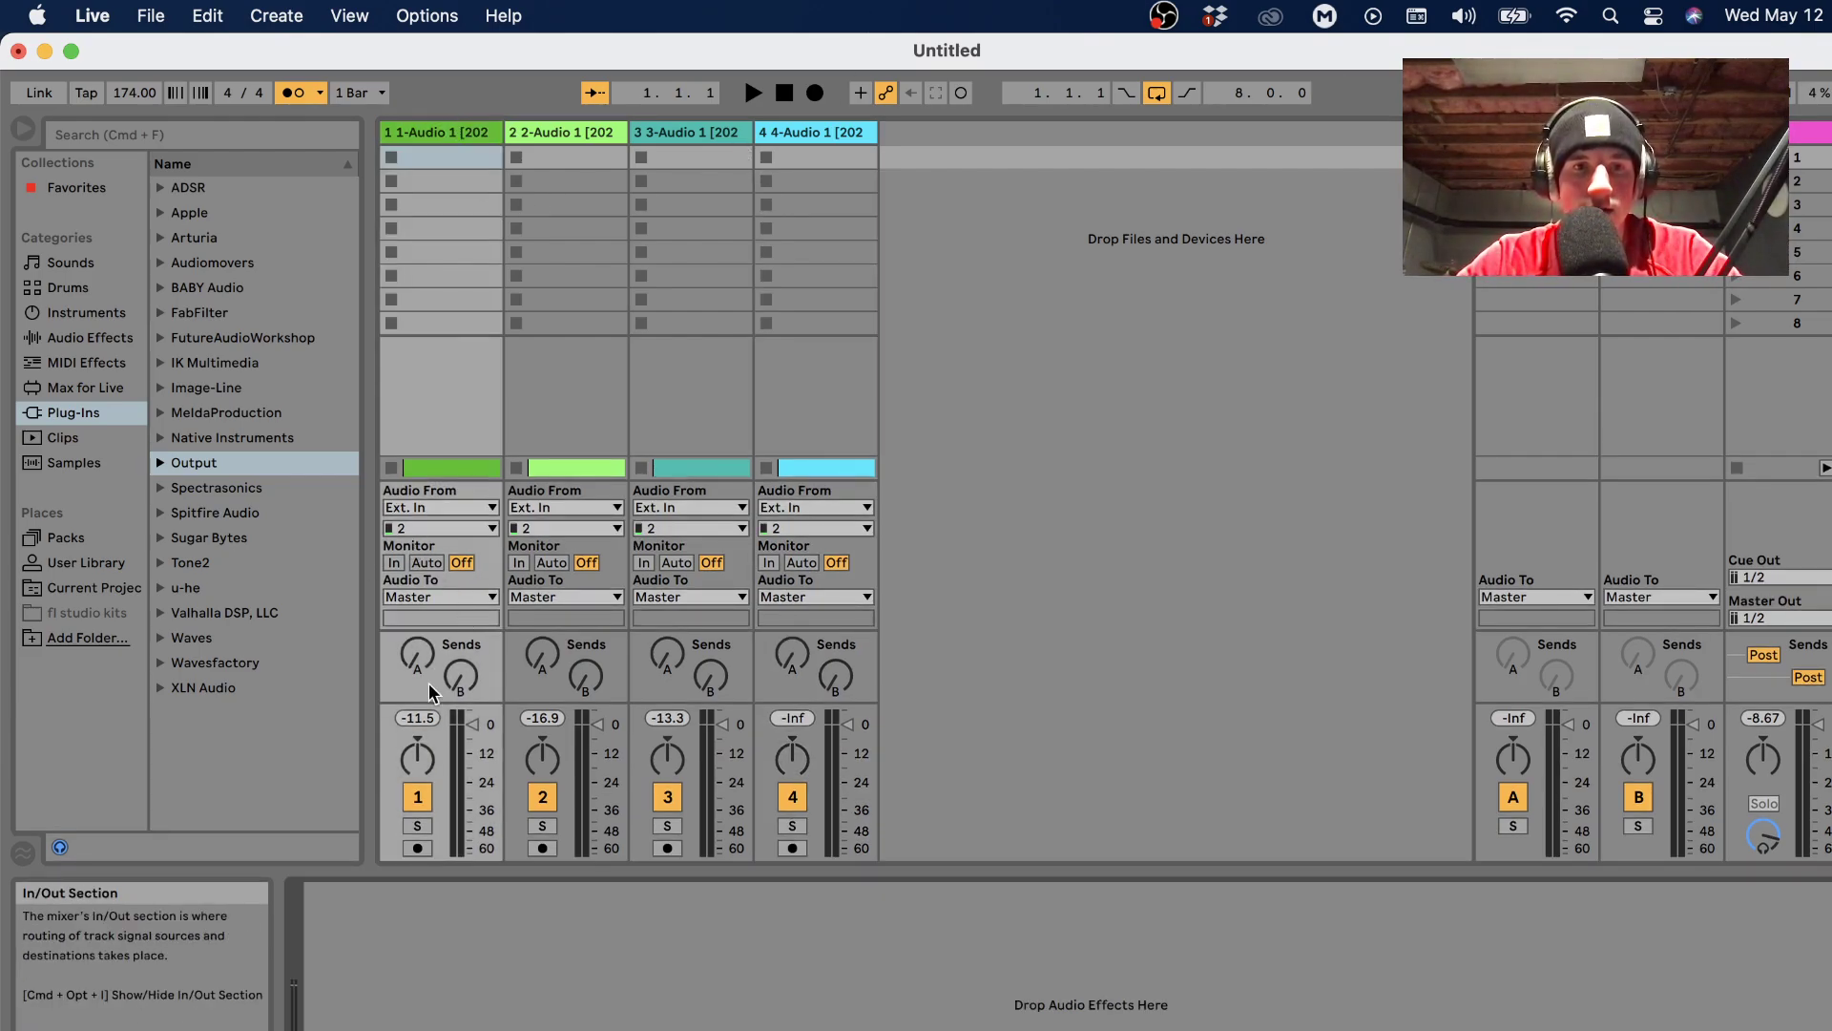
left_click(417, 825)
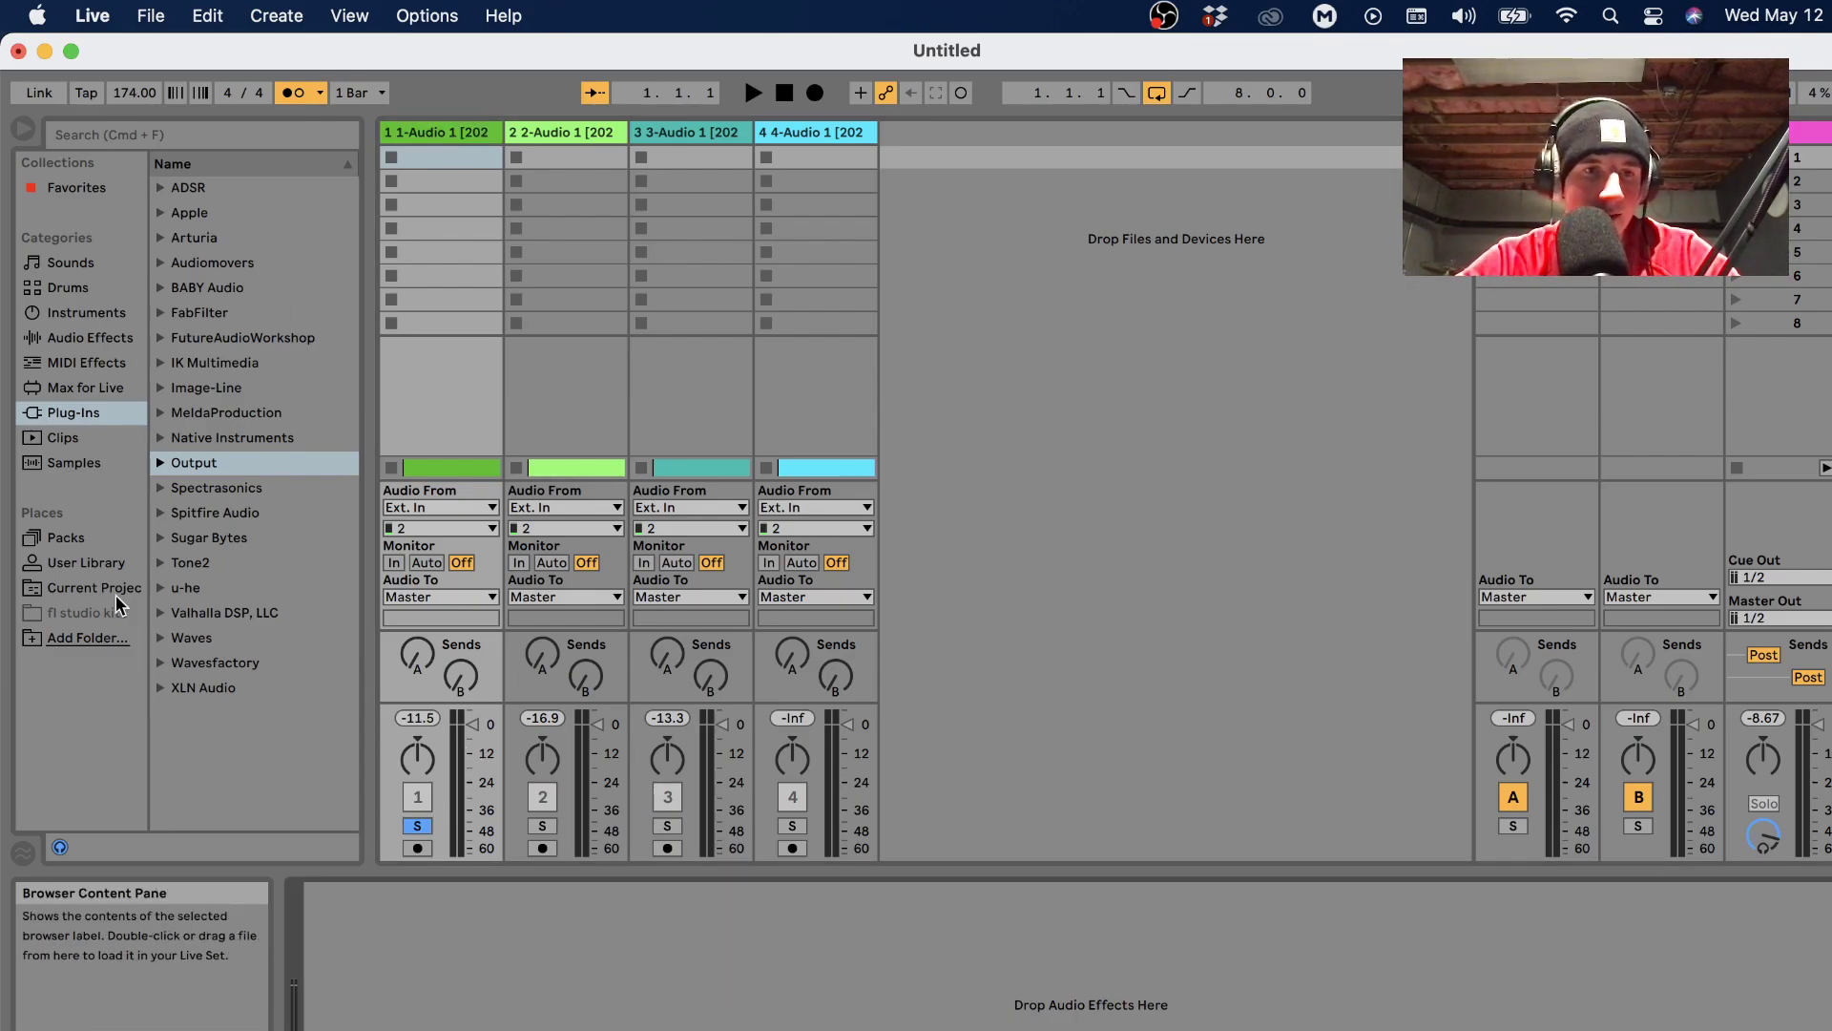
Add FabFilter Pro-Q 3 to the first track and load its TELECASTER CLEAN preset.
double_click(191, 334)
left_click(847, 148)
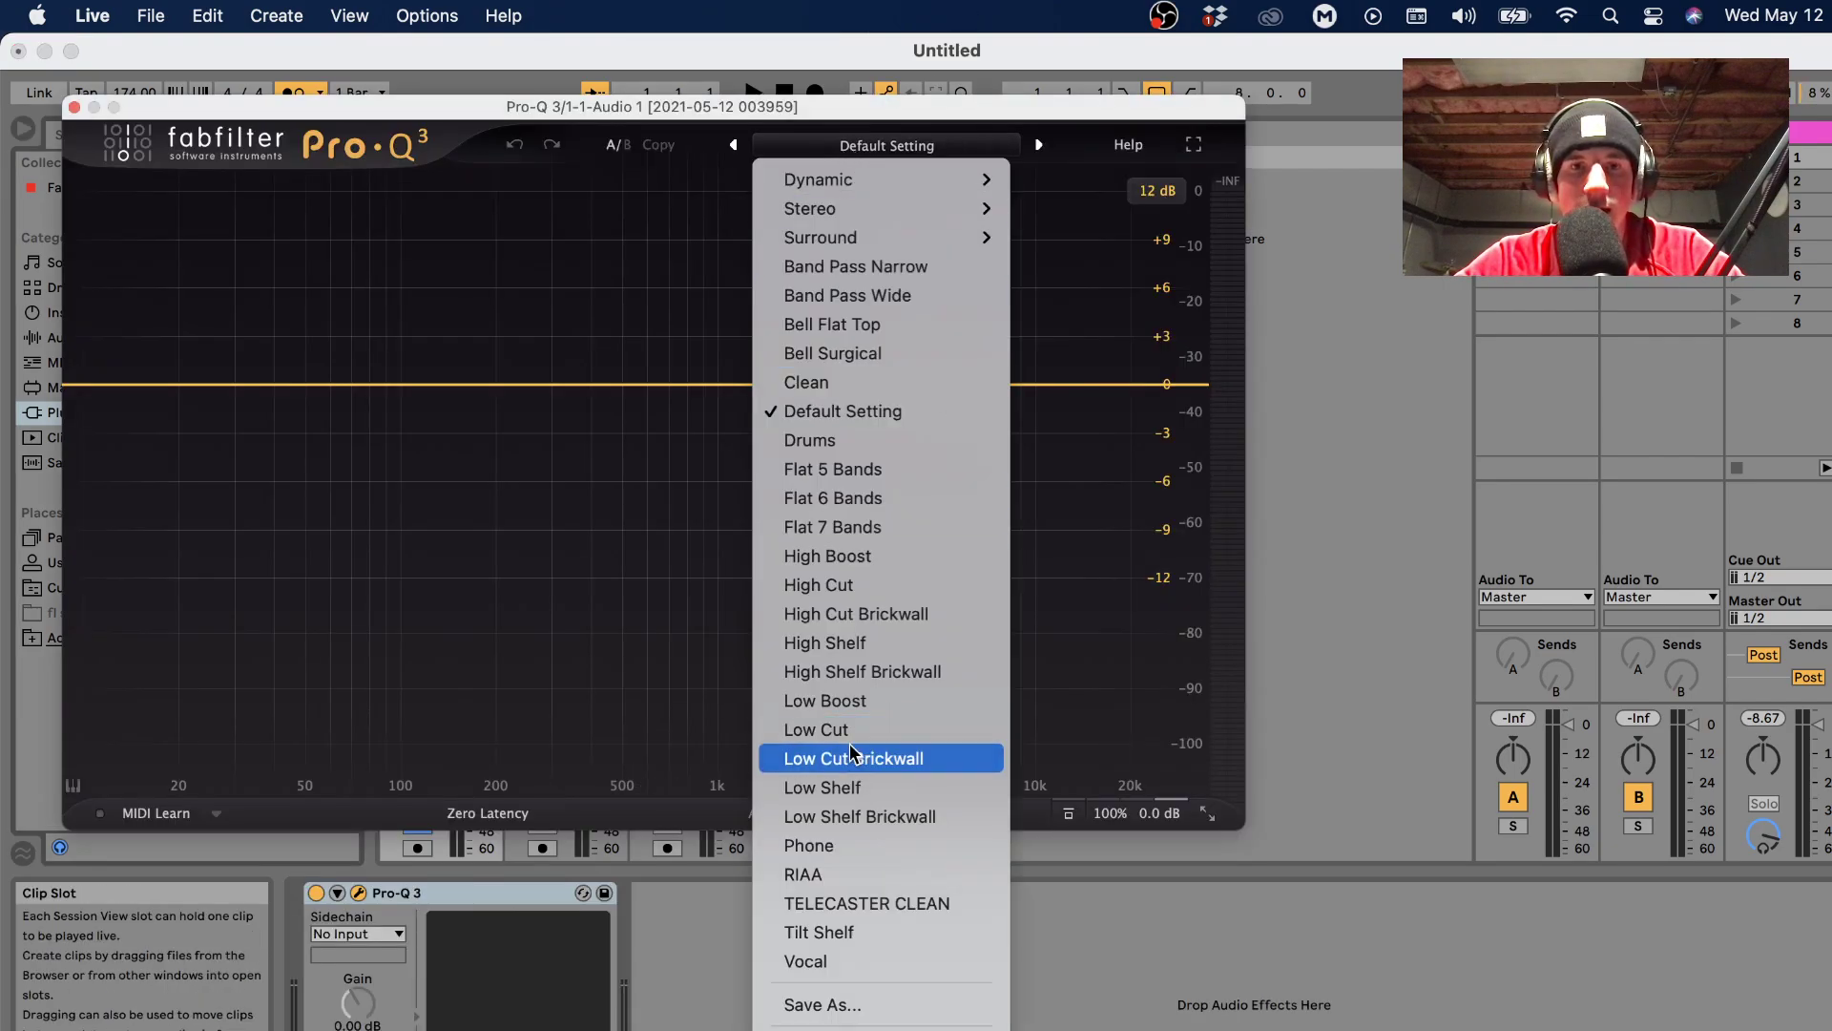
left_click(849, 904)
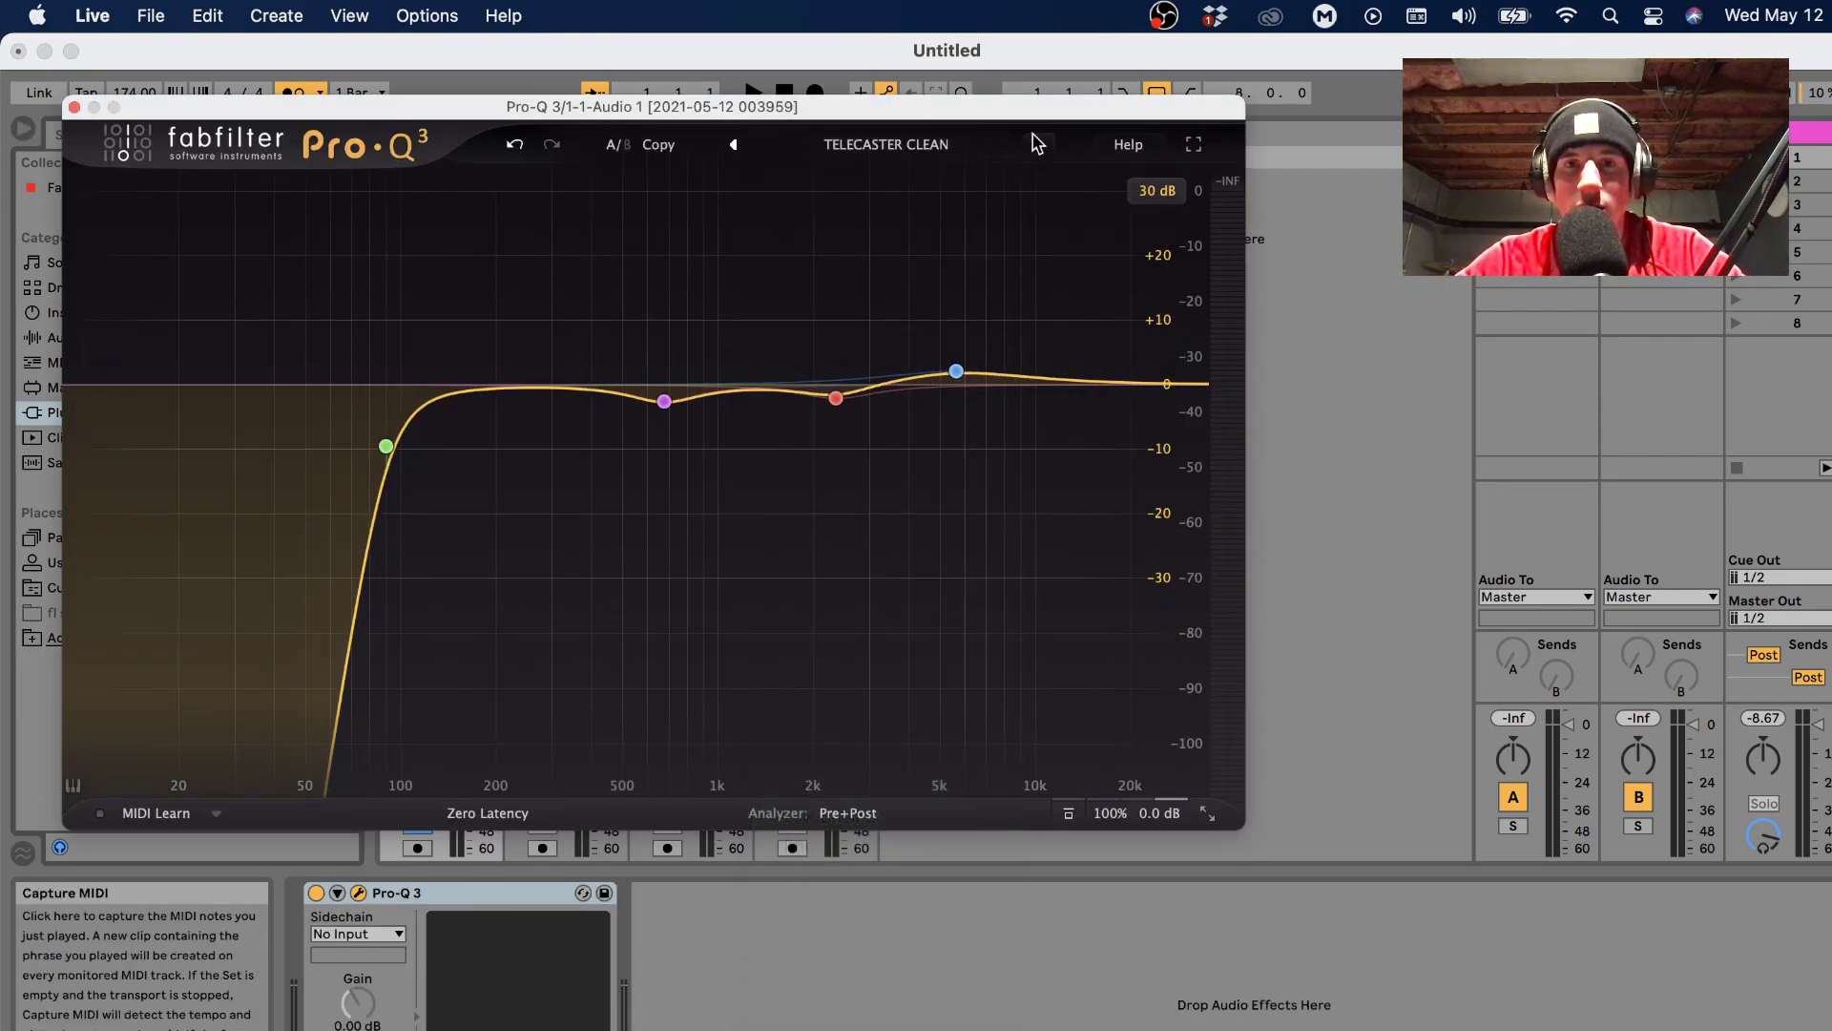
Lower the frequency of the low-cut band in Pro-Q 3 and close the plug-in window.
left_click_drag(1011, 110, 1321, 109)
mouse_move(696, 456)
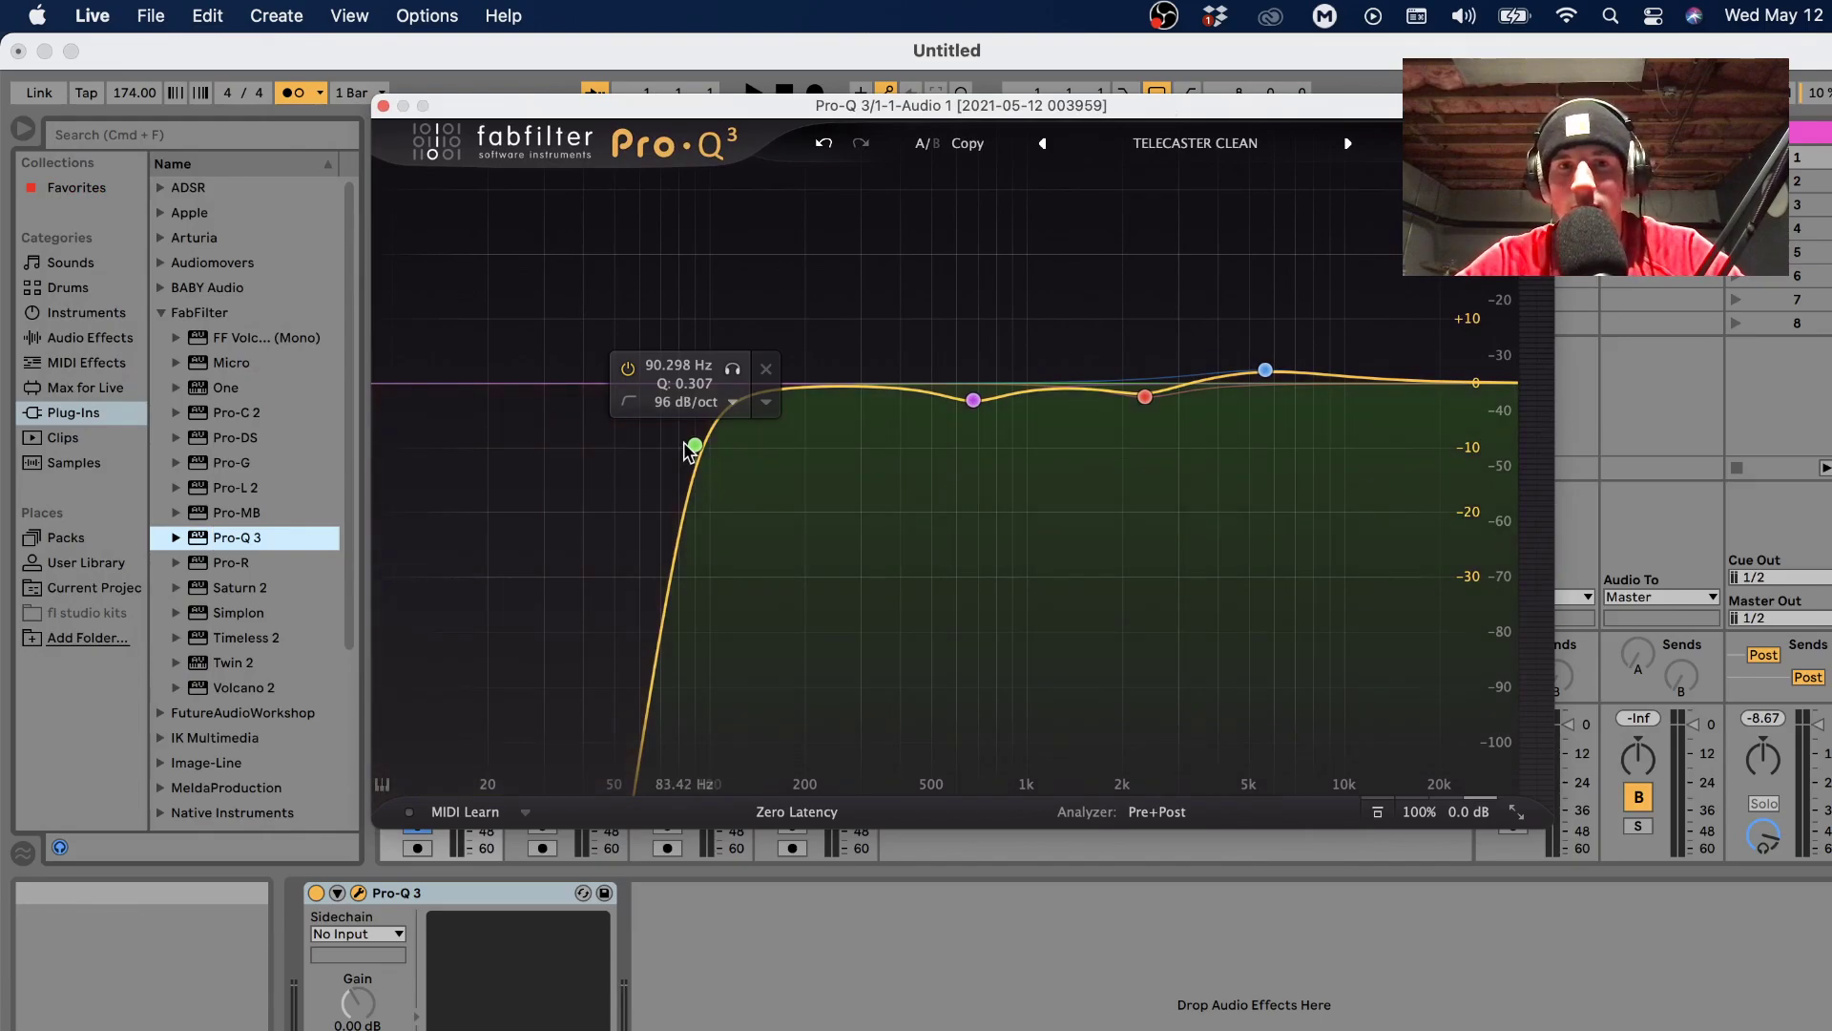
left_click_drag(696, 447, 658, 445)
mouse_move(983, 403)
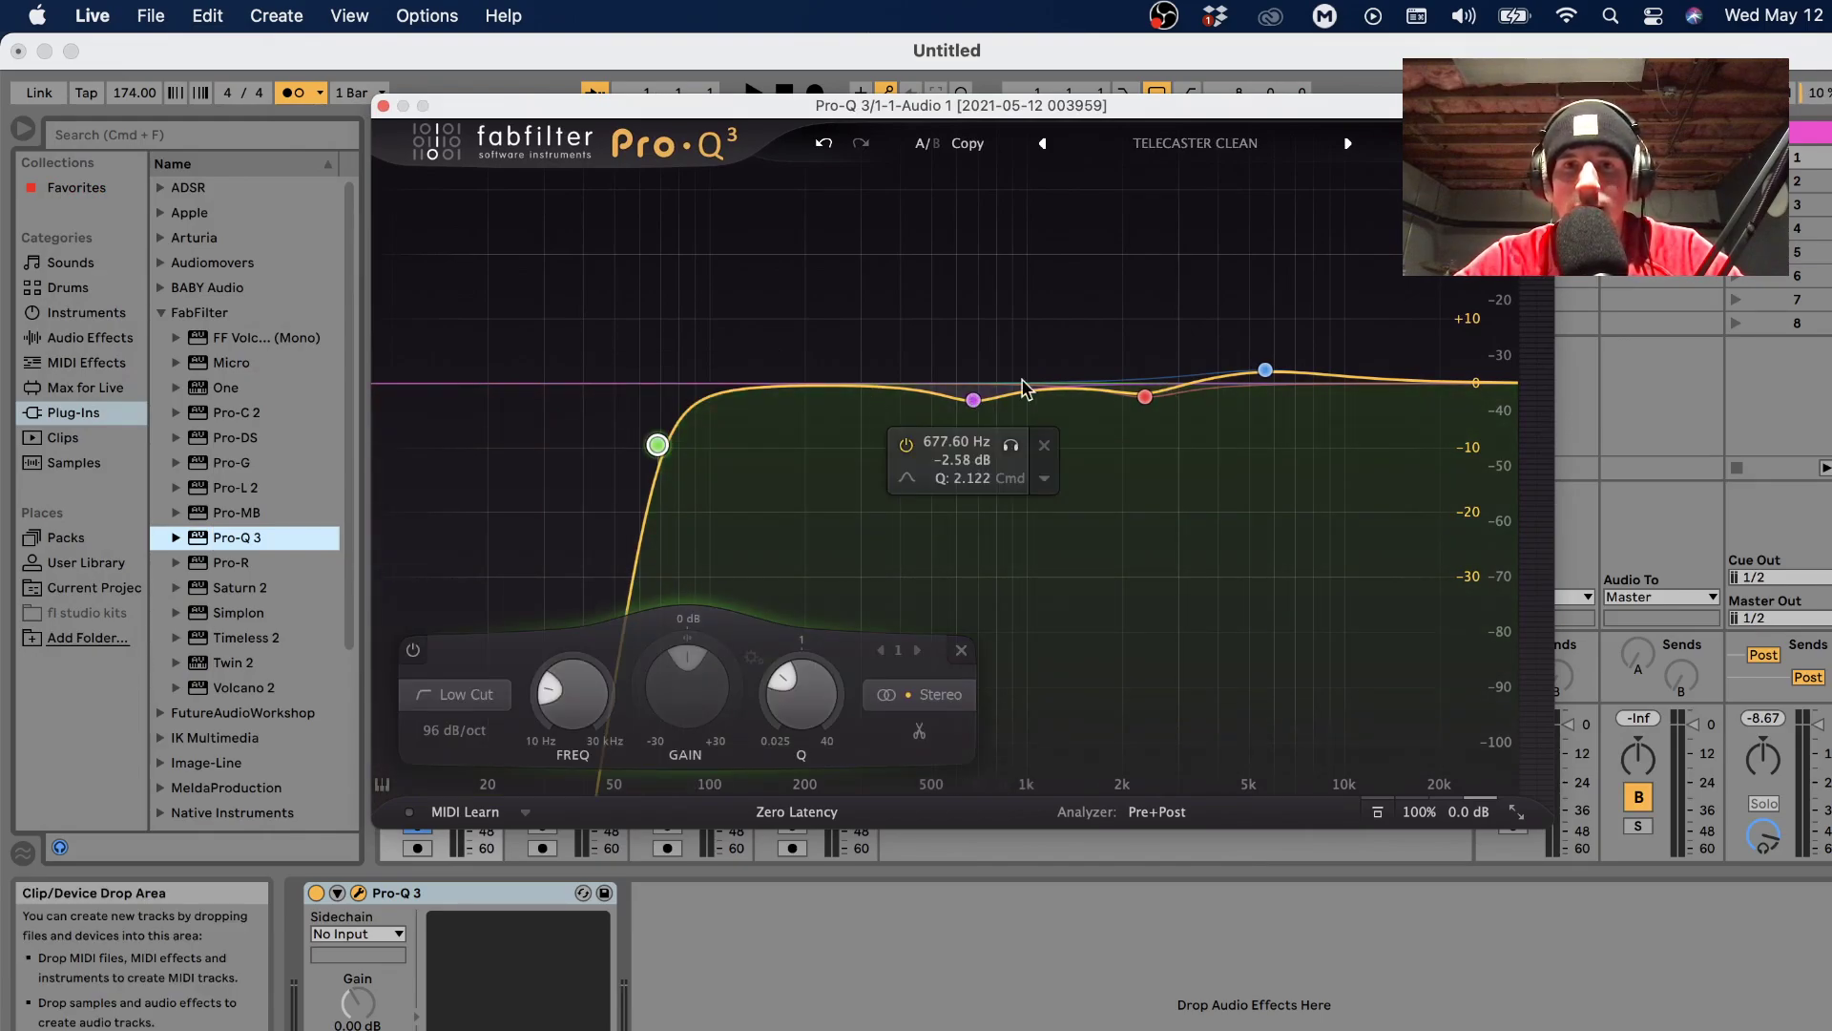
left_click(384, 106)
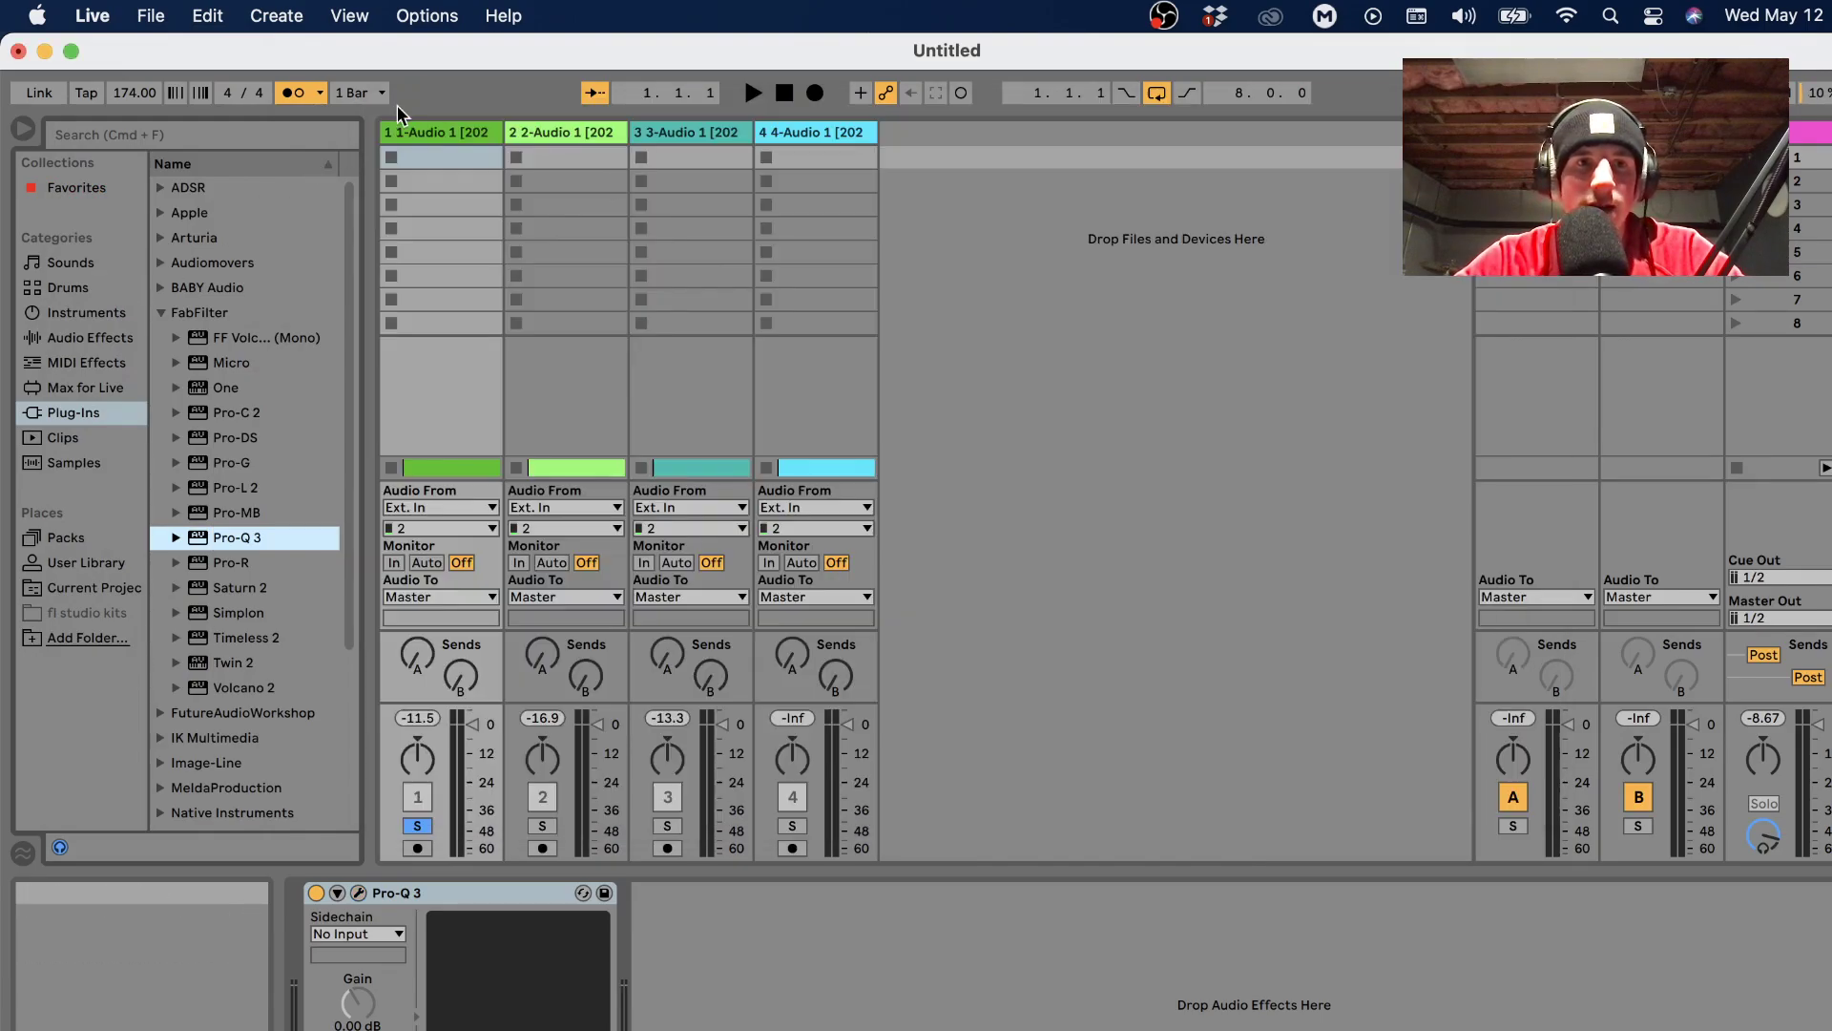
Audition the soloed first track with its EQ and turn the metronome off.
key("space")
left_click(292, 93)
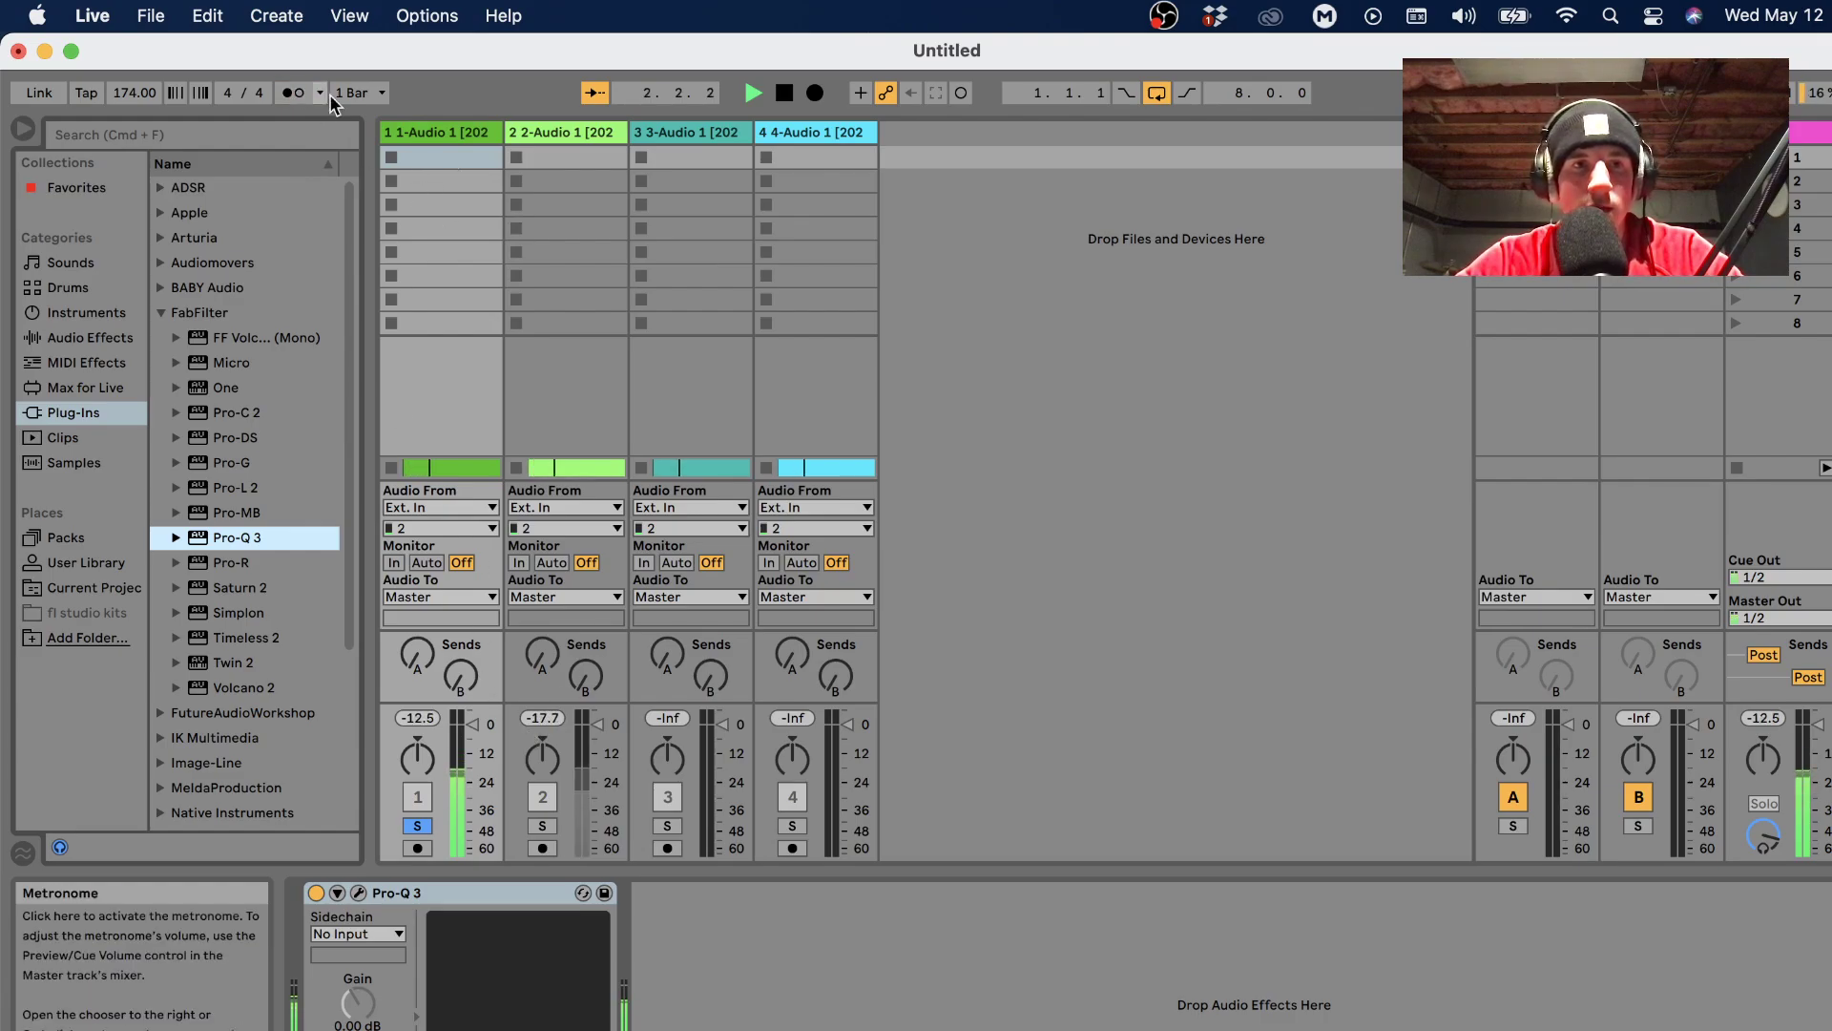
key("space")
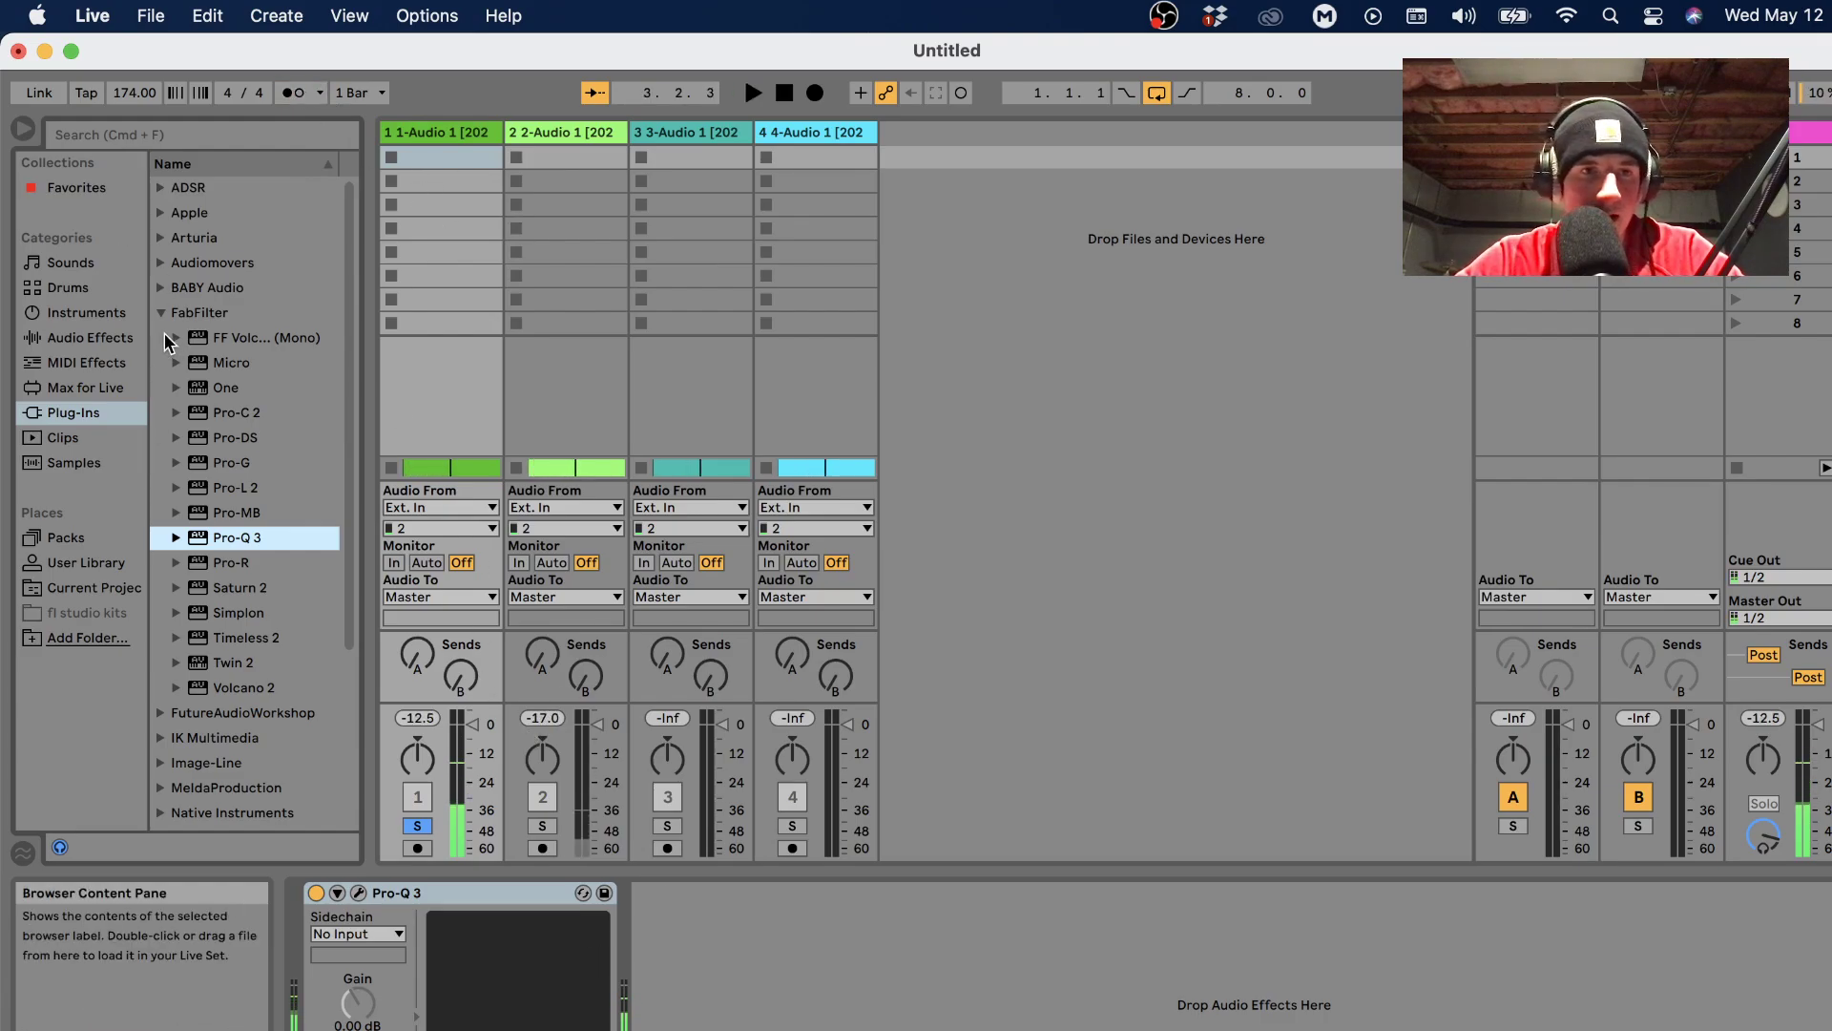
Add the ValhallaVintageVerb reverb to the first track after the EQ.
left_click(234, 315)
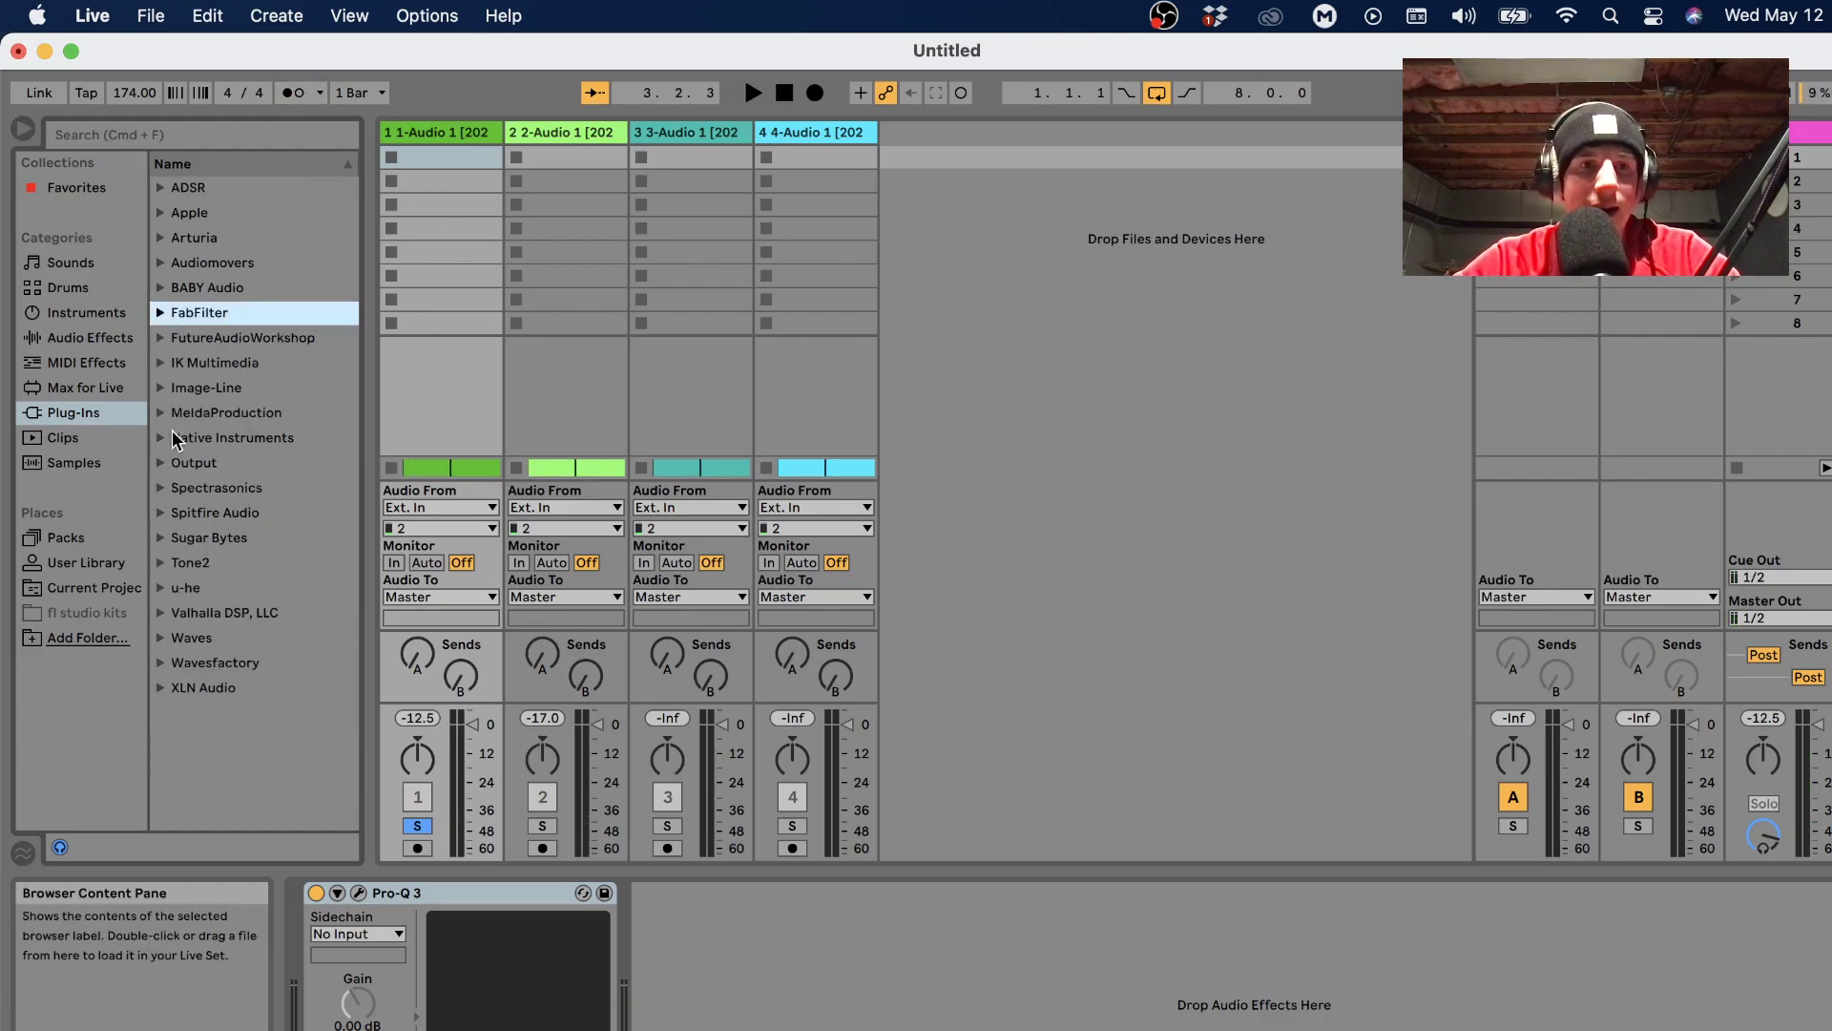
left_click(162, 612)
left_click(231, 687)
double_click(231, 687)
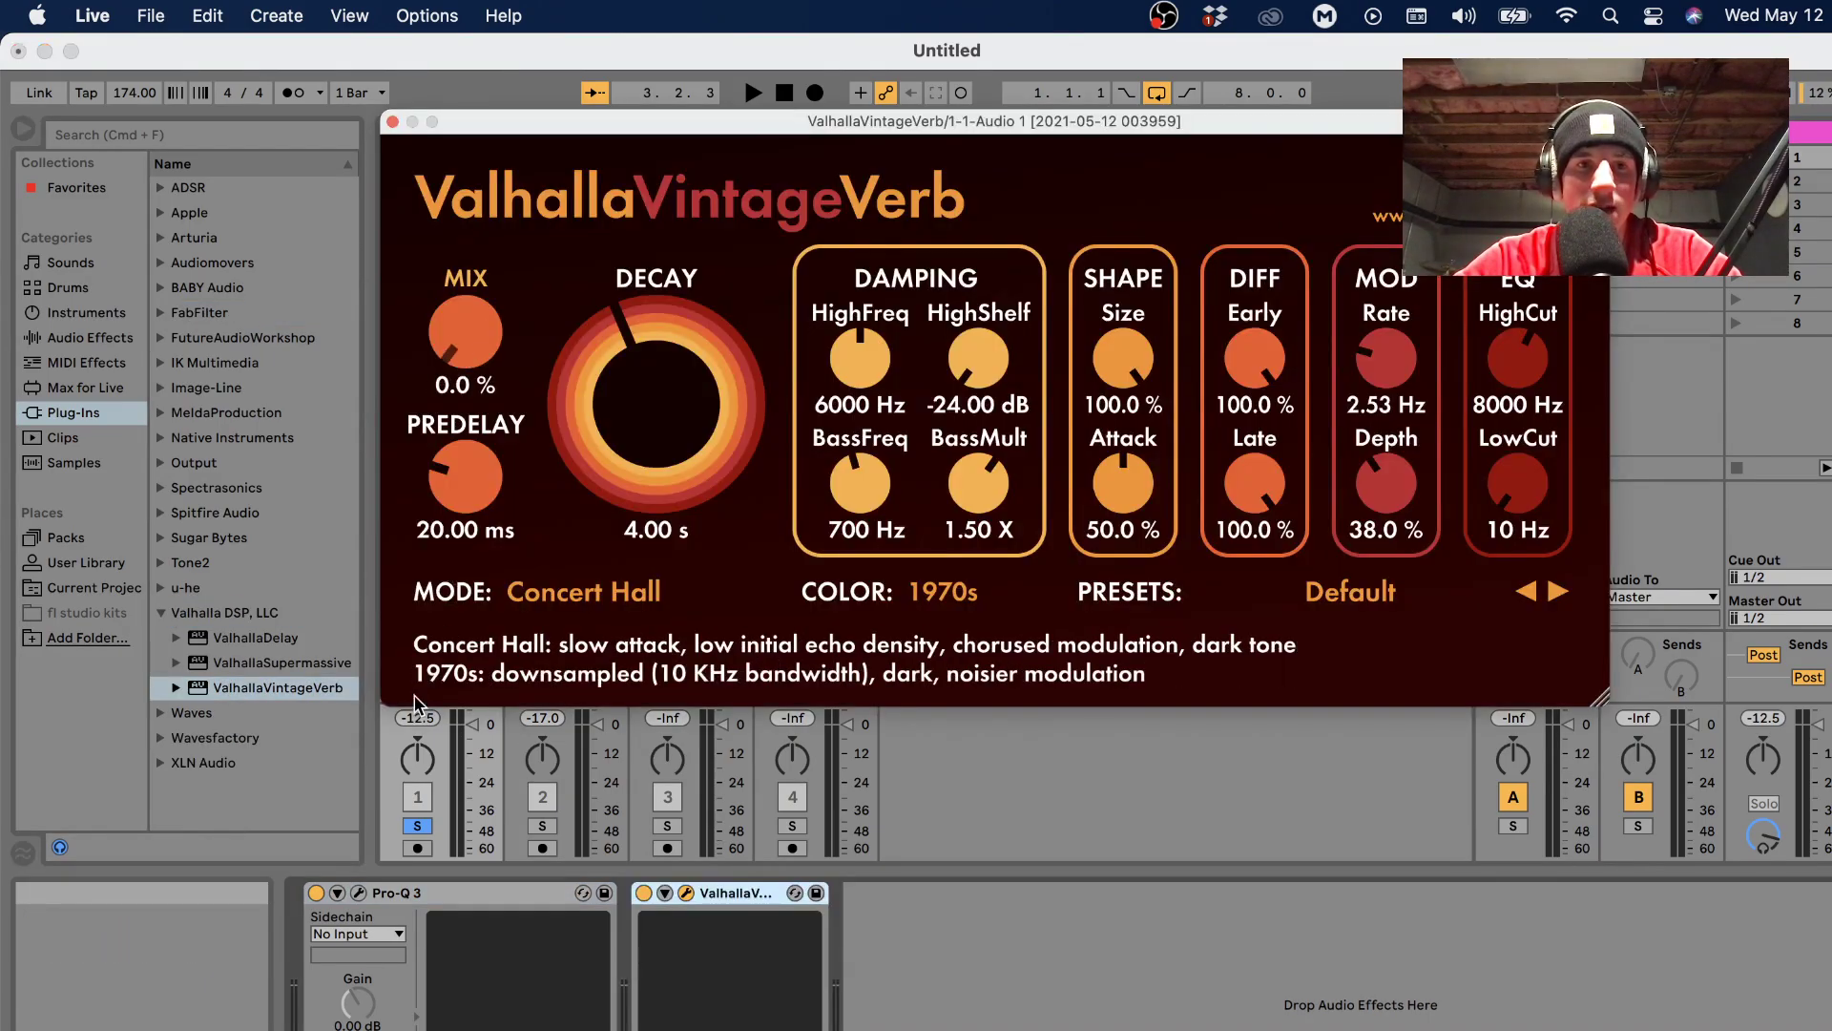
Set the reverb's mix to 12.4 %, decay to 1.28 s and size to 81.1 %, and audition the result.
left_click_drag(639, 435, 630, 479)
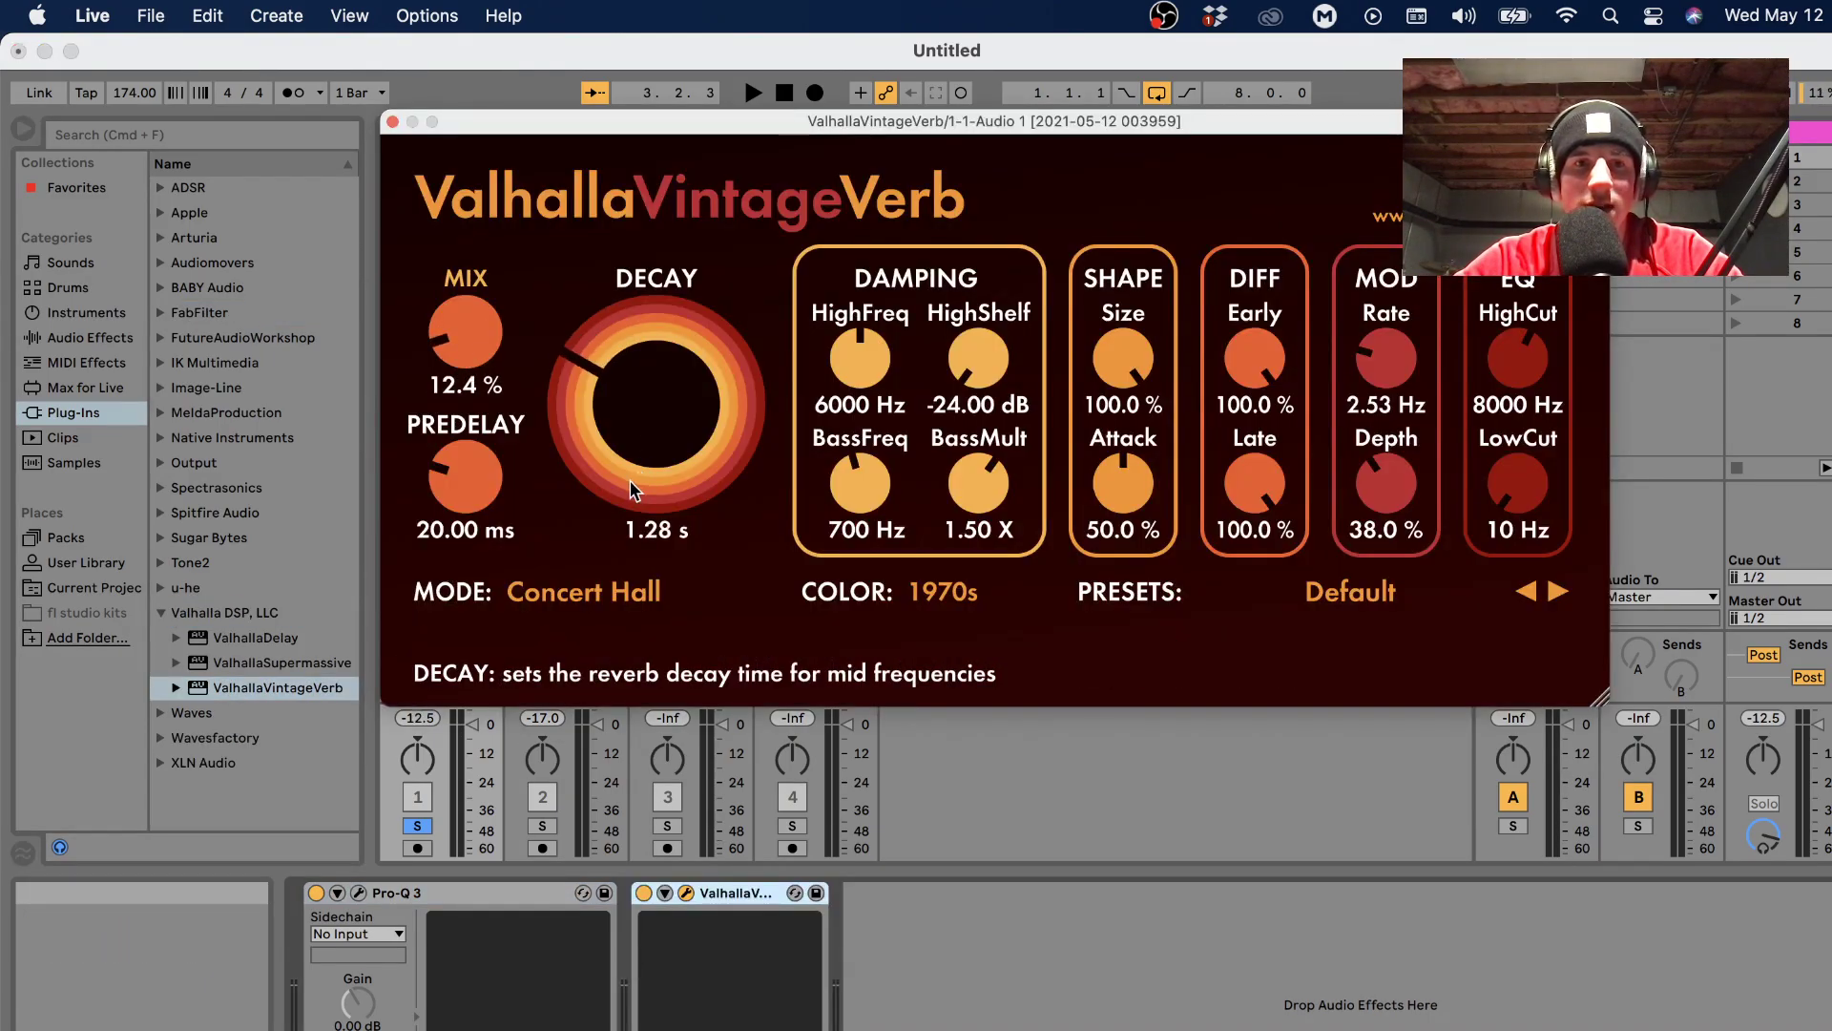
left_click_drag(1124, 377, 1126, 413)
key("space")
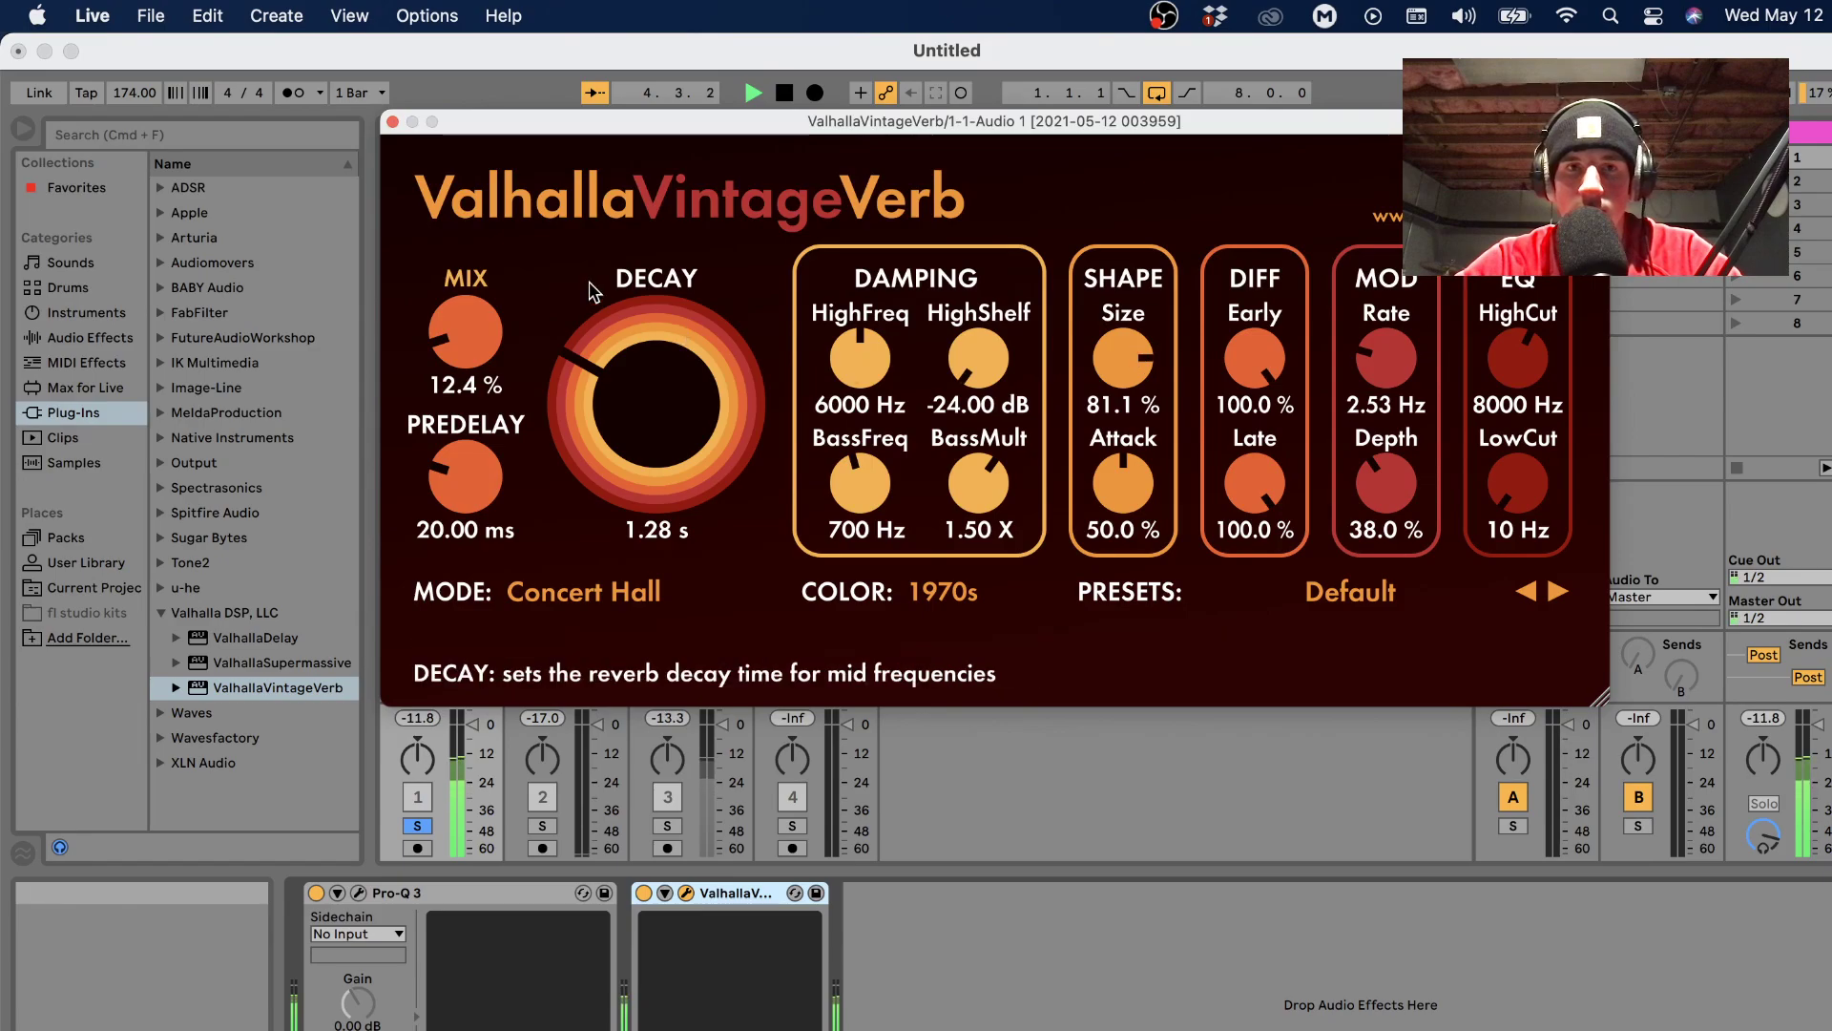
left_click(392, 122)
Check the transposition settings of the fourth, third and first tracks' clips in the Arrangement View.
left_click_drag(542, 717, 542, 716)
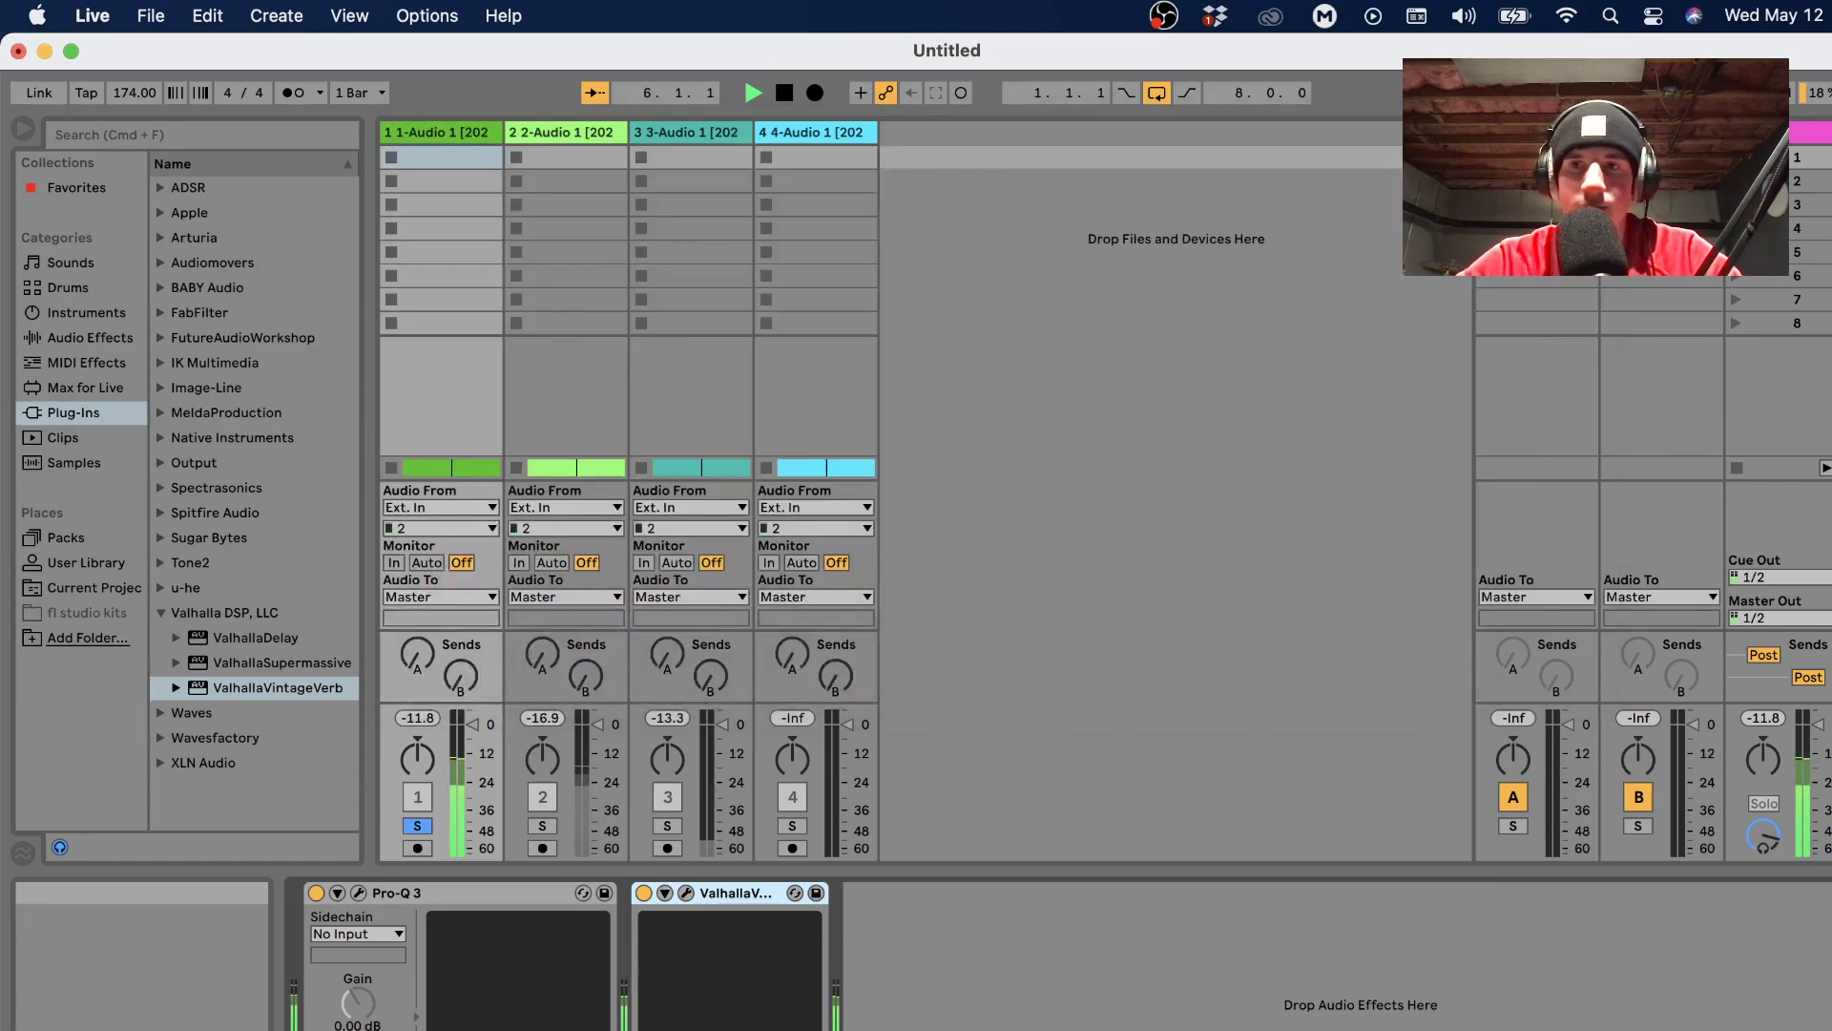
key("Tab")
left_click(839, 582)
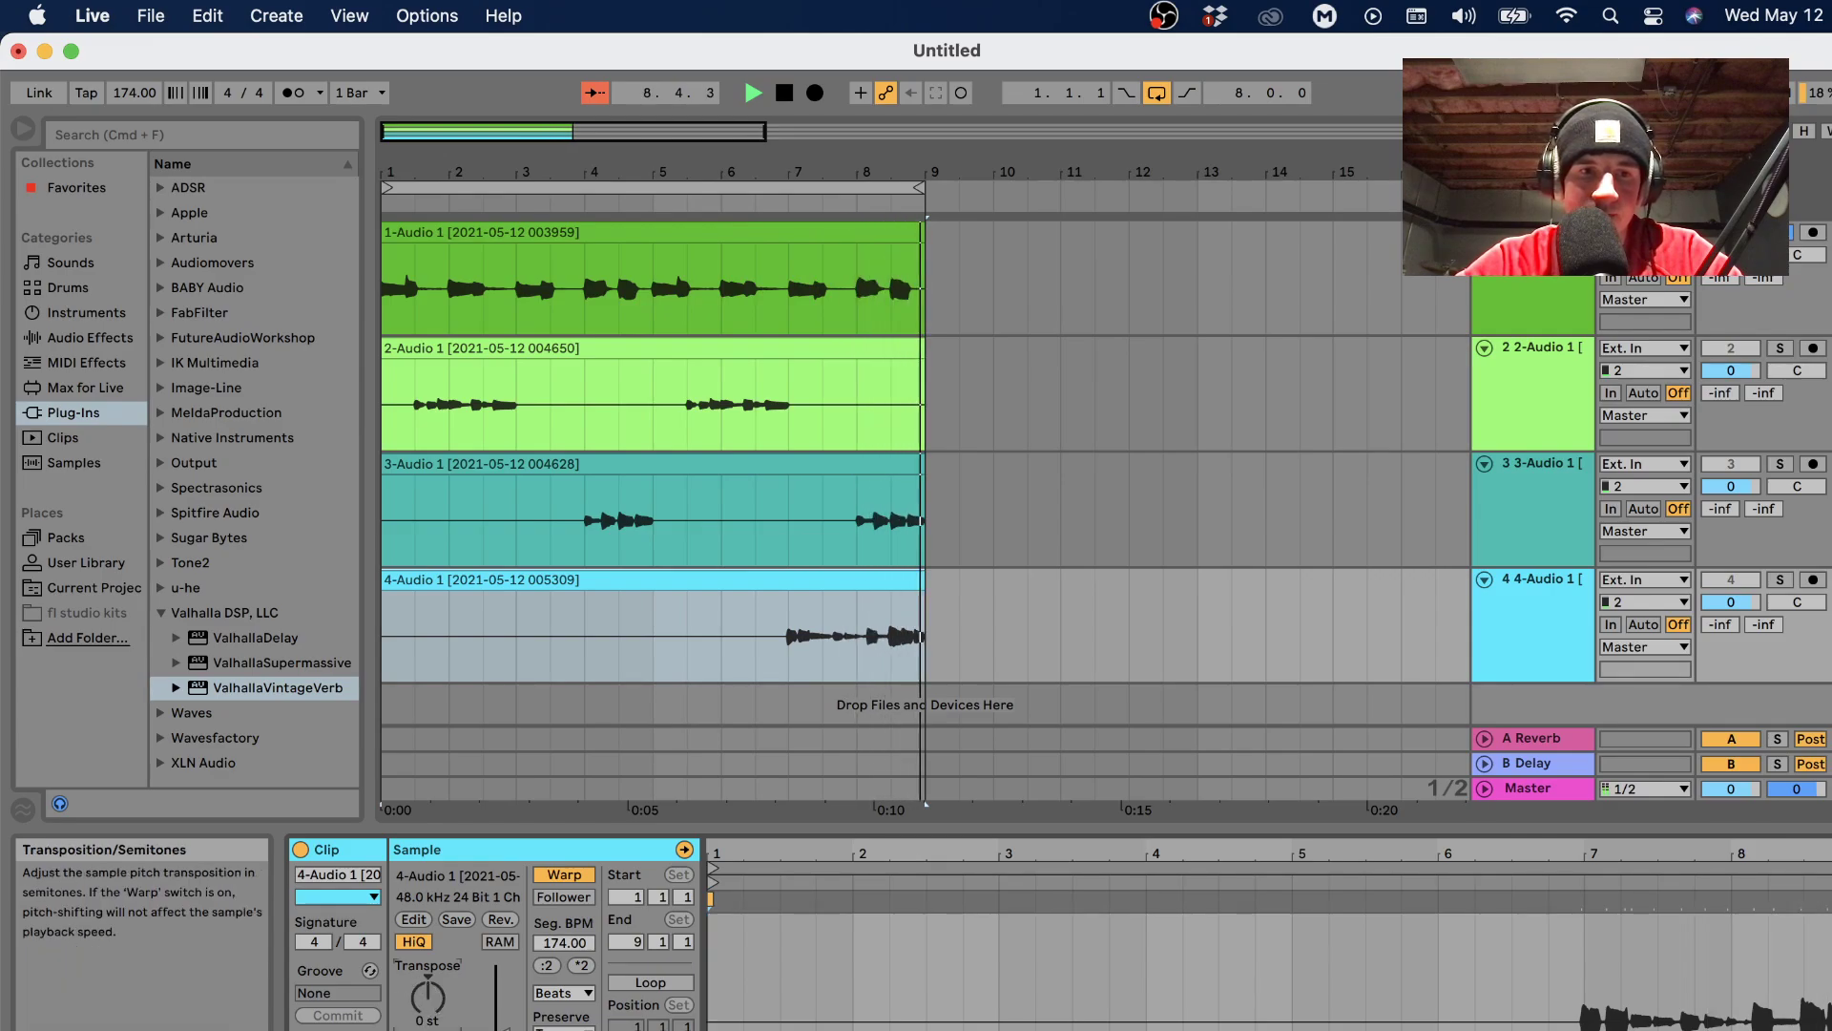
left_click(599, 515)
key("space")
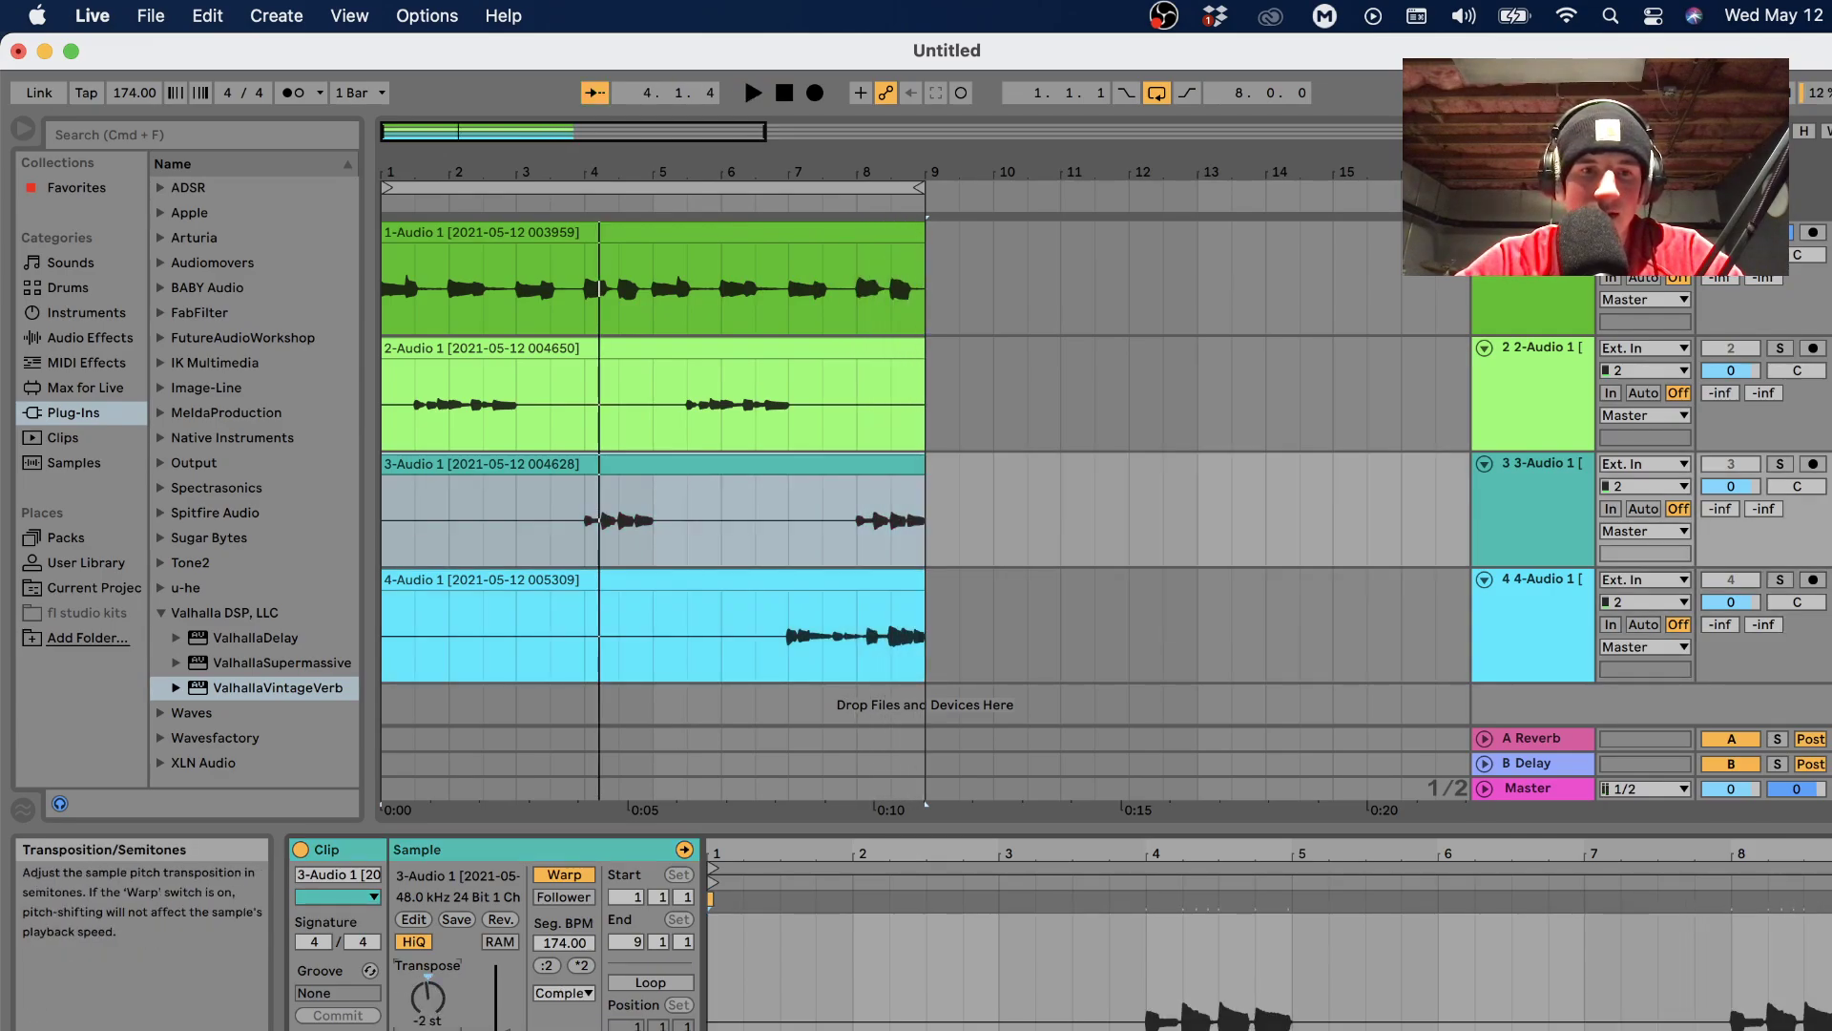
key("space")
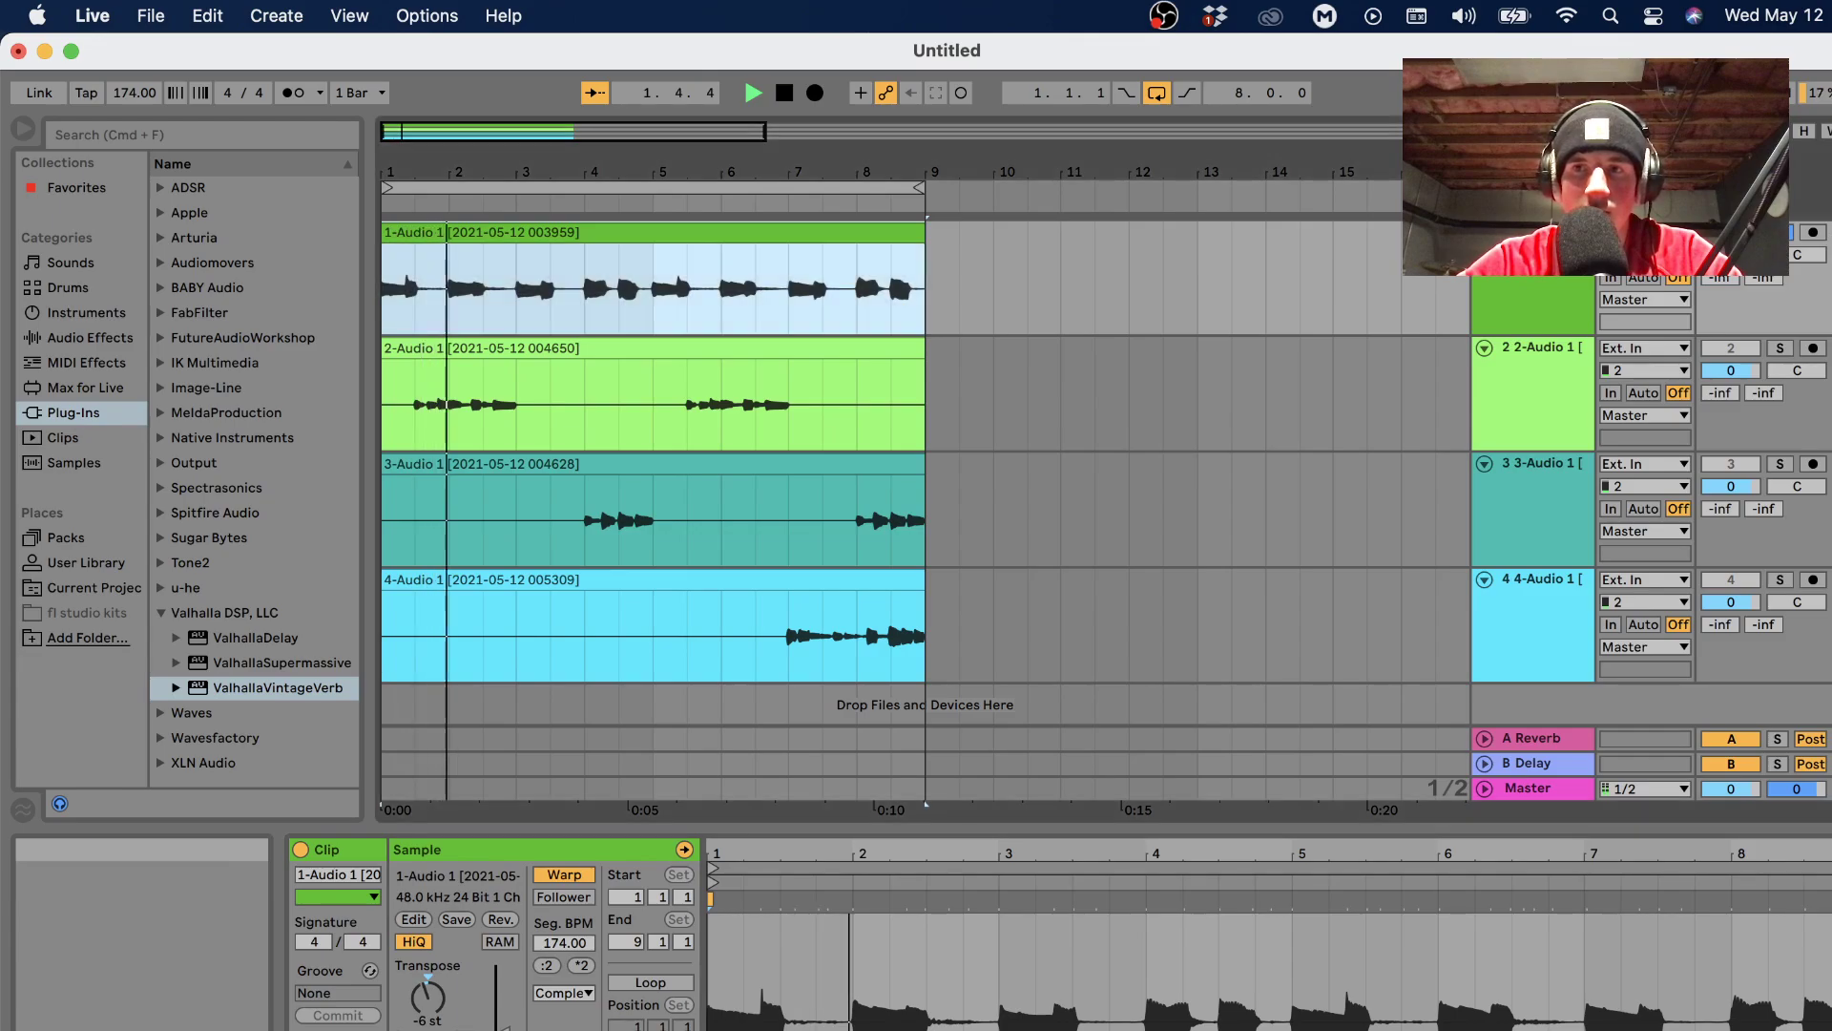
Return to the Session View, take the first track off solo and deactivate tracks 2, 3 and 4.
key("Tab")
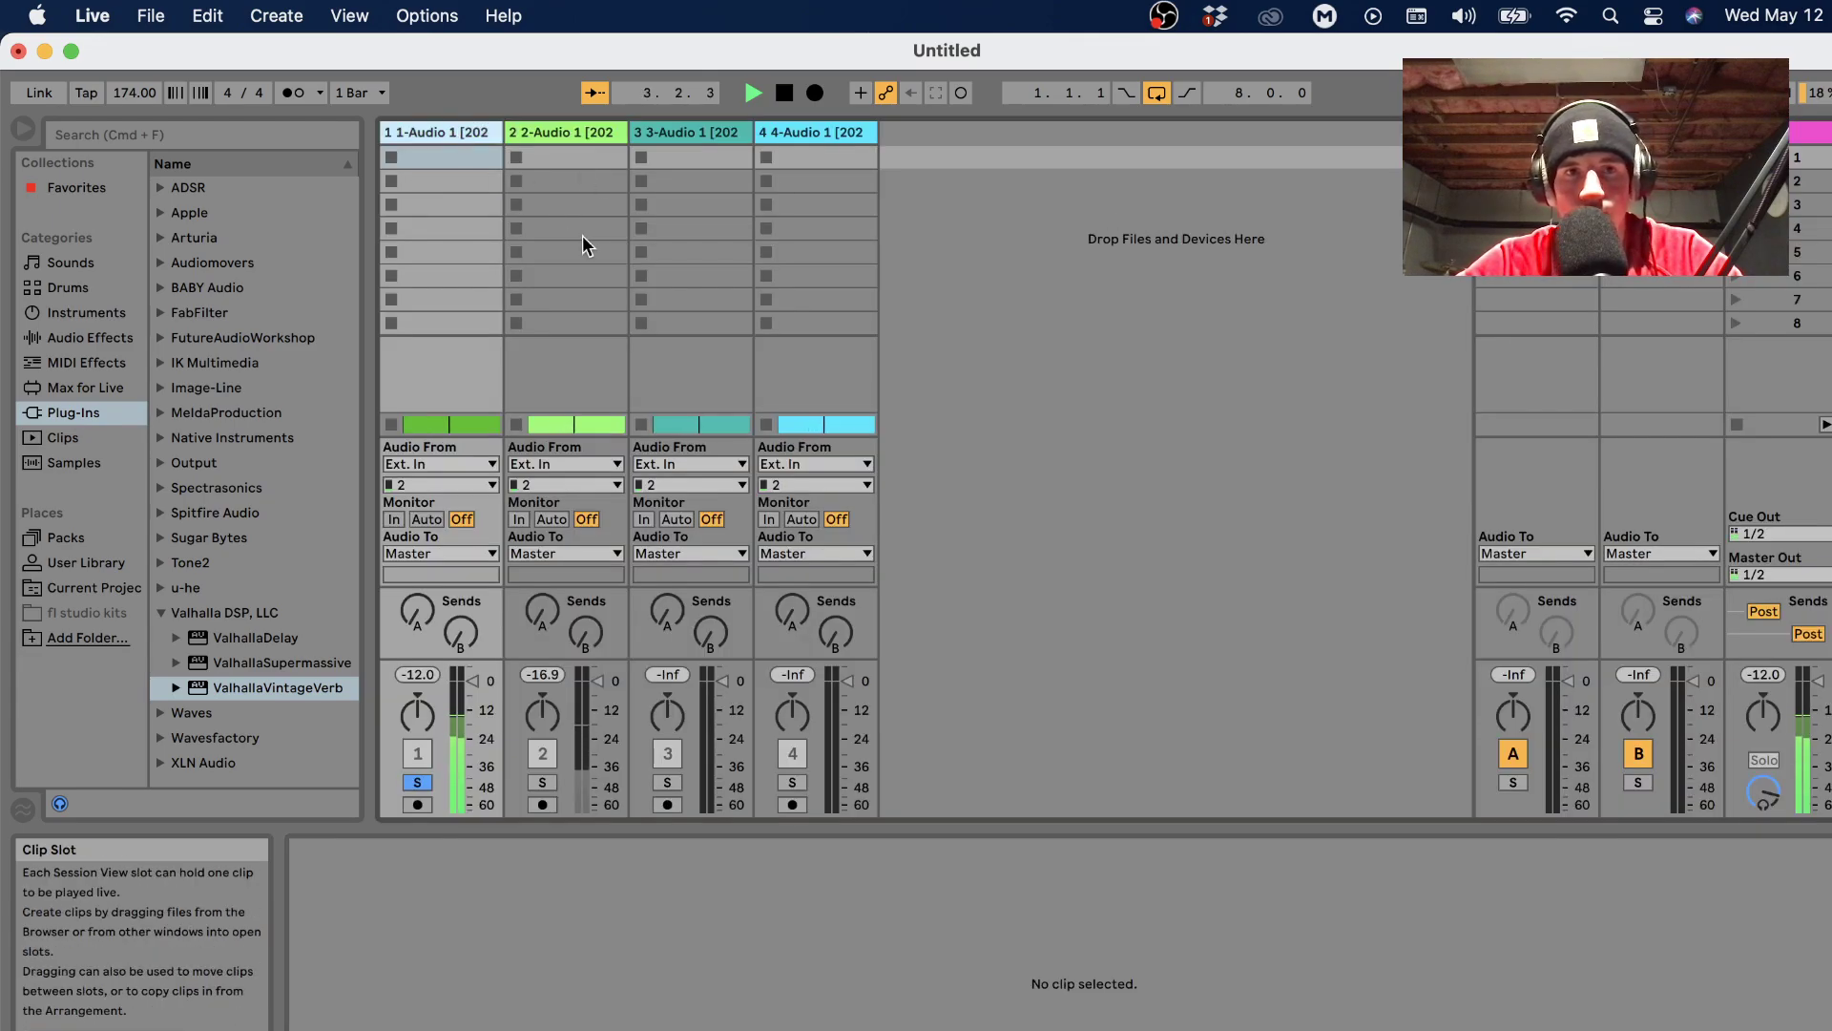
left_click(302, 94)
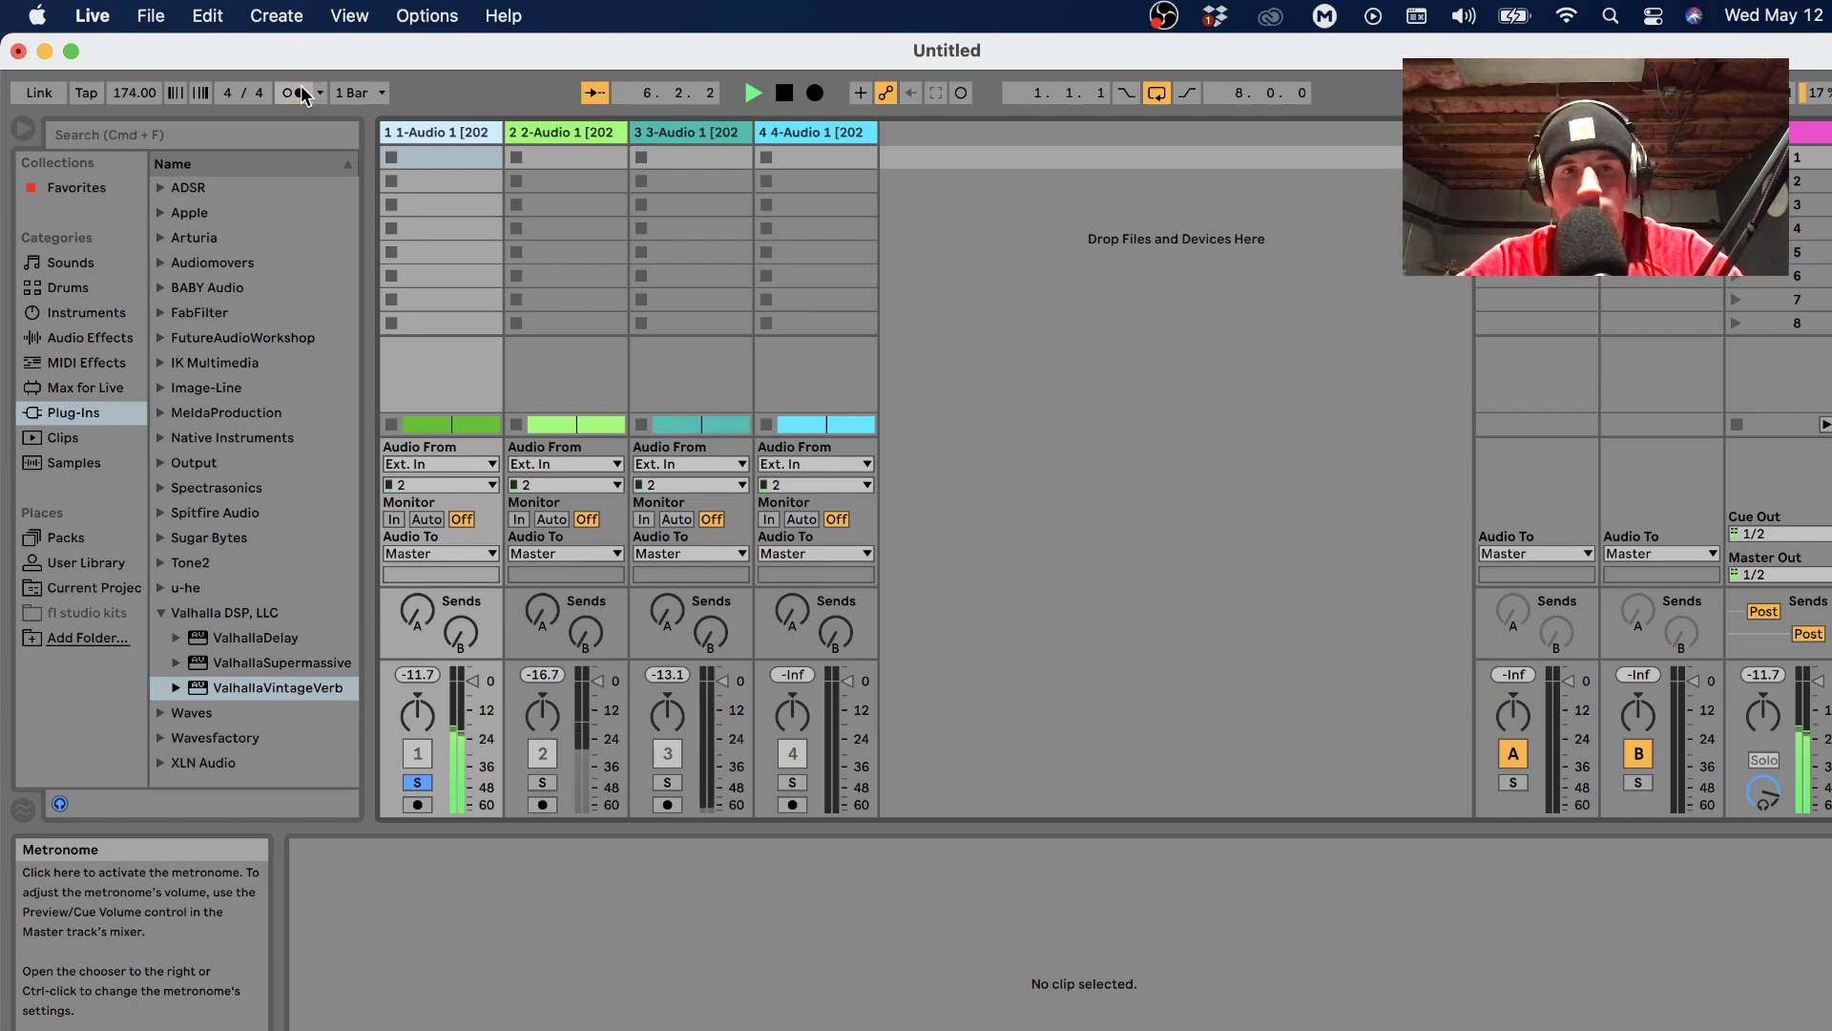
double_click(466, 138)
key("space")
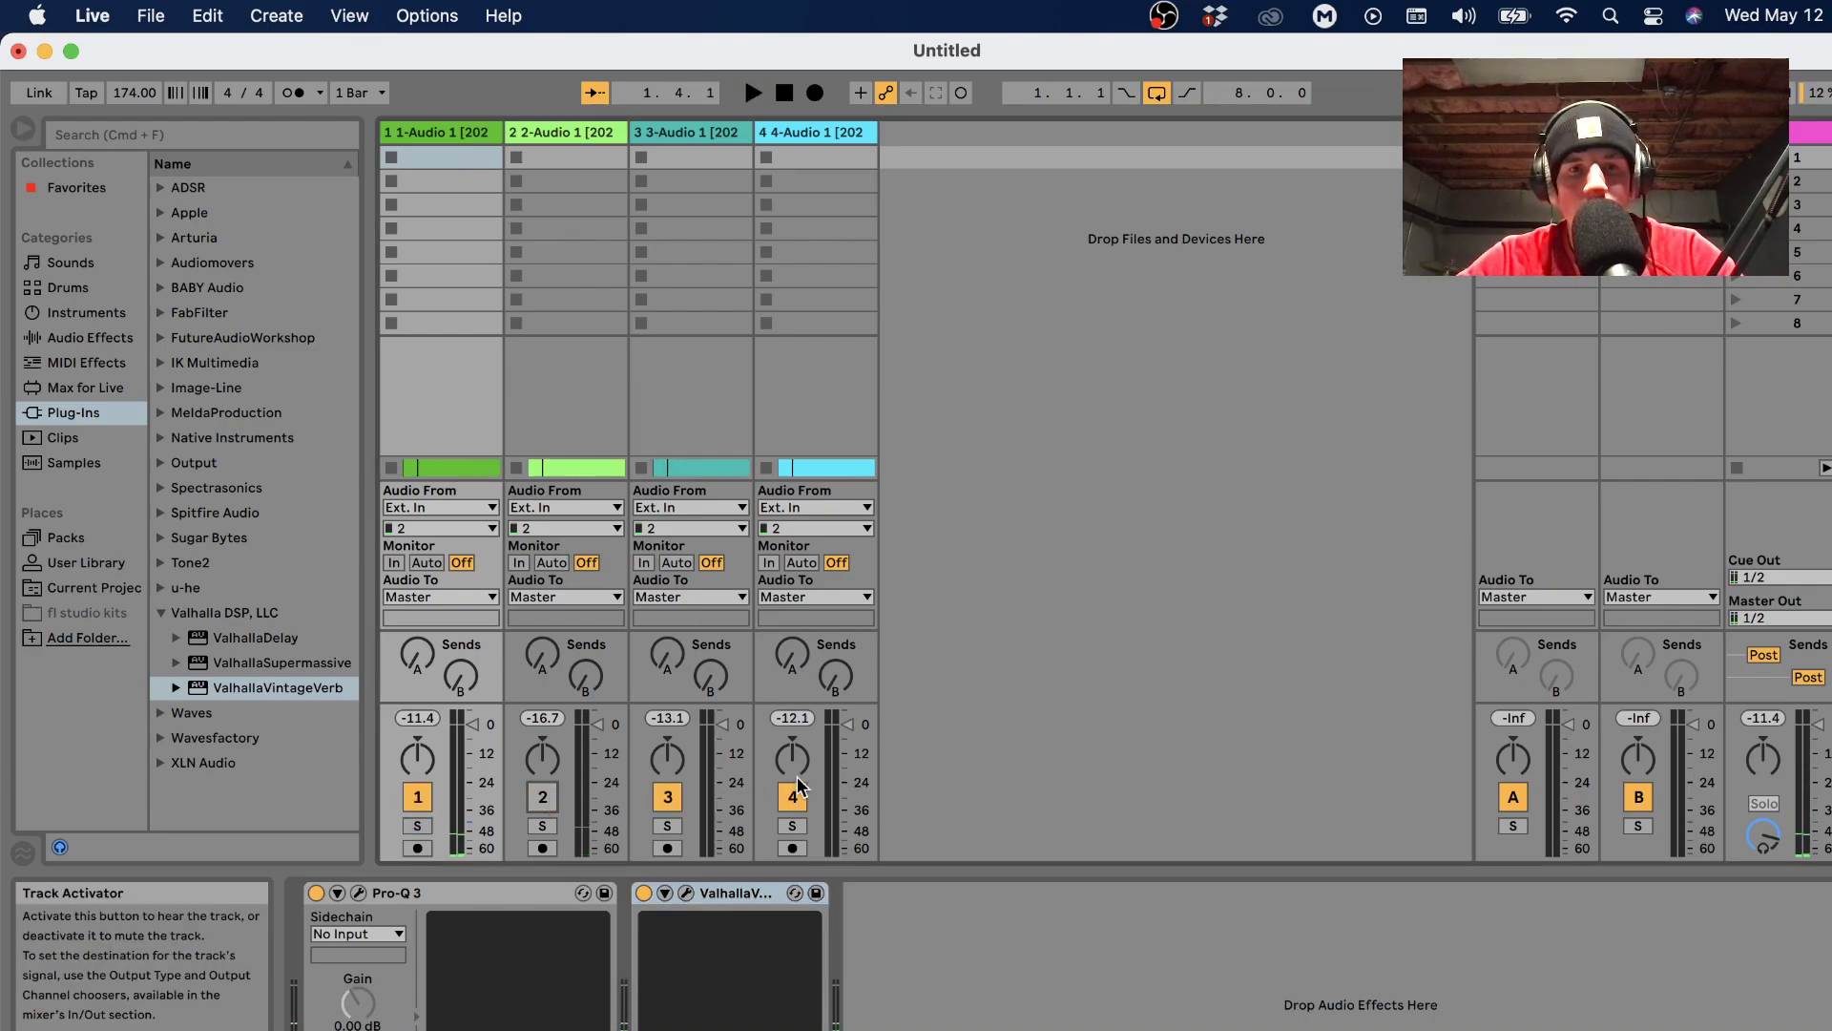
left_click(667, 798)
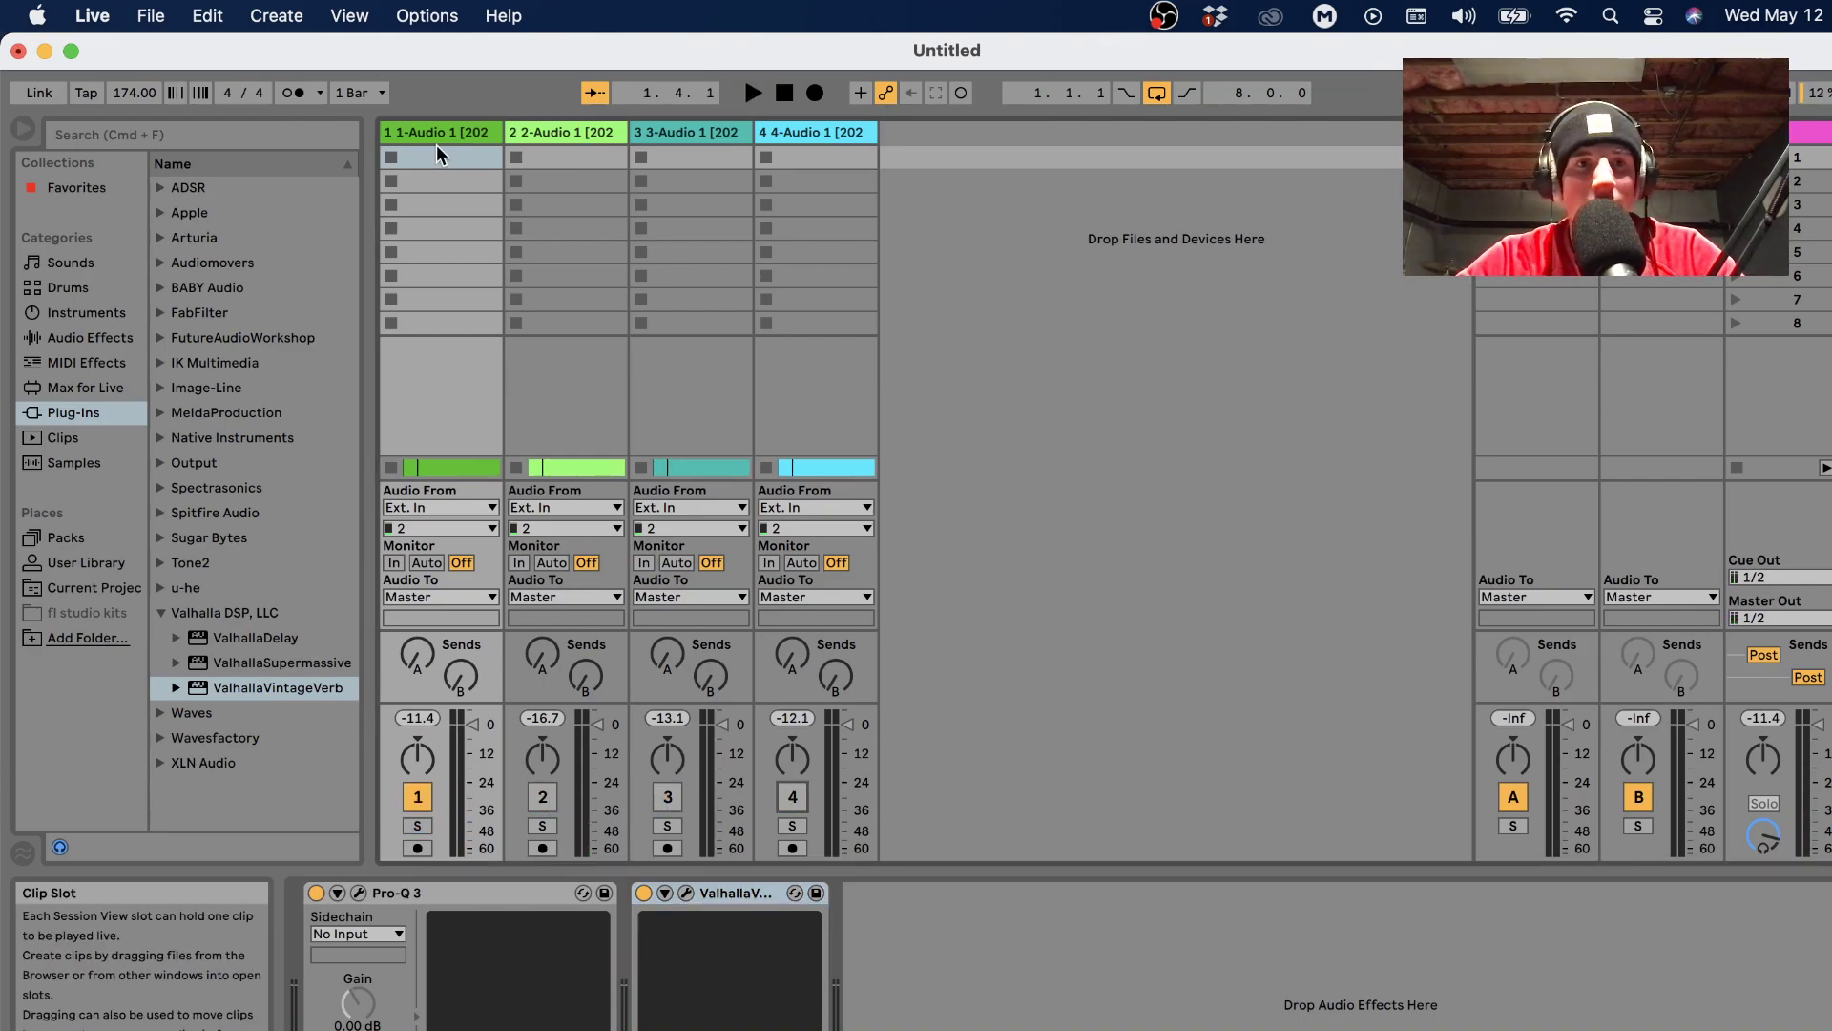
Choose Arturia's Delay ETERNITY plug-in for the first track.
left_click(160, 238)
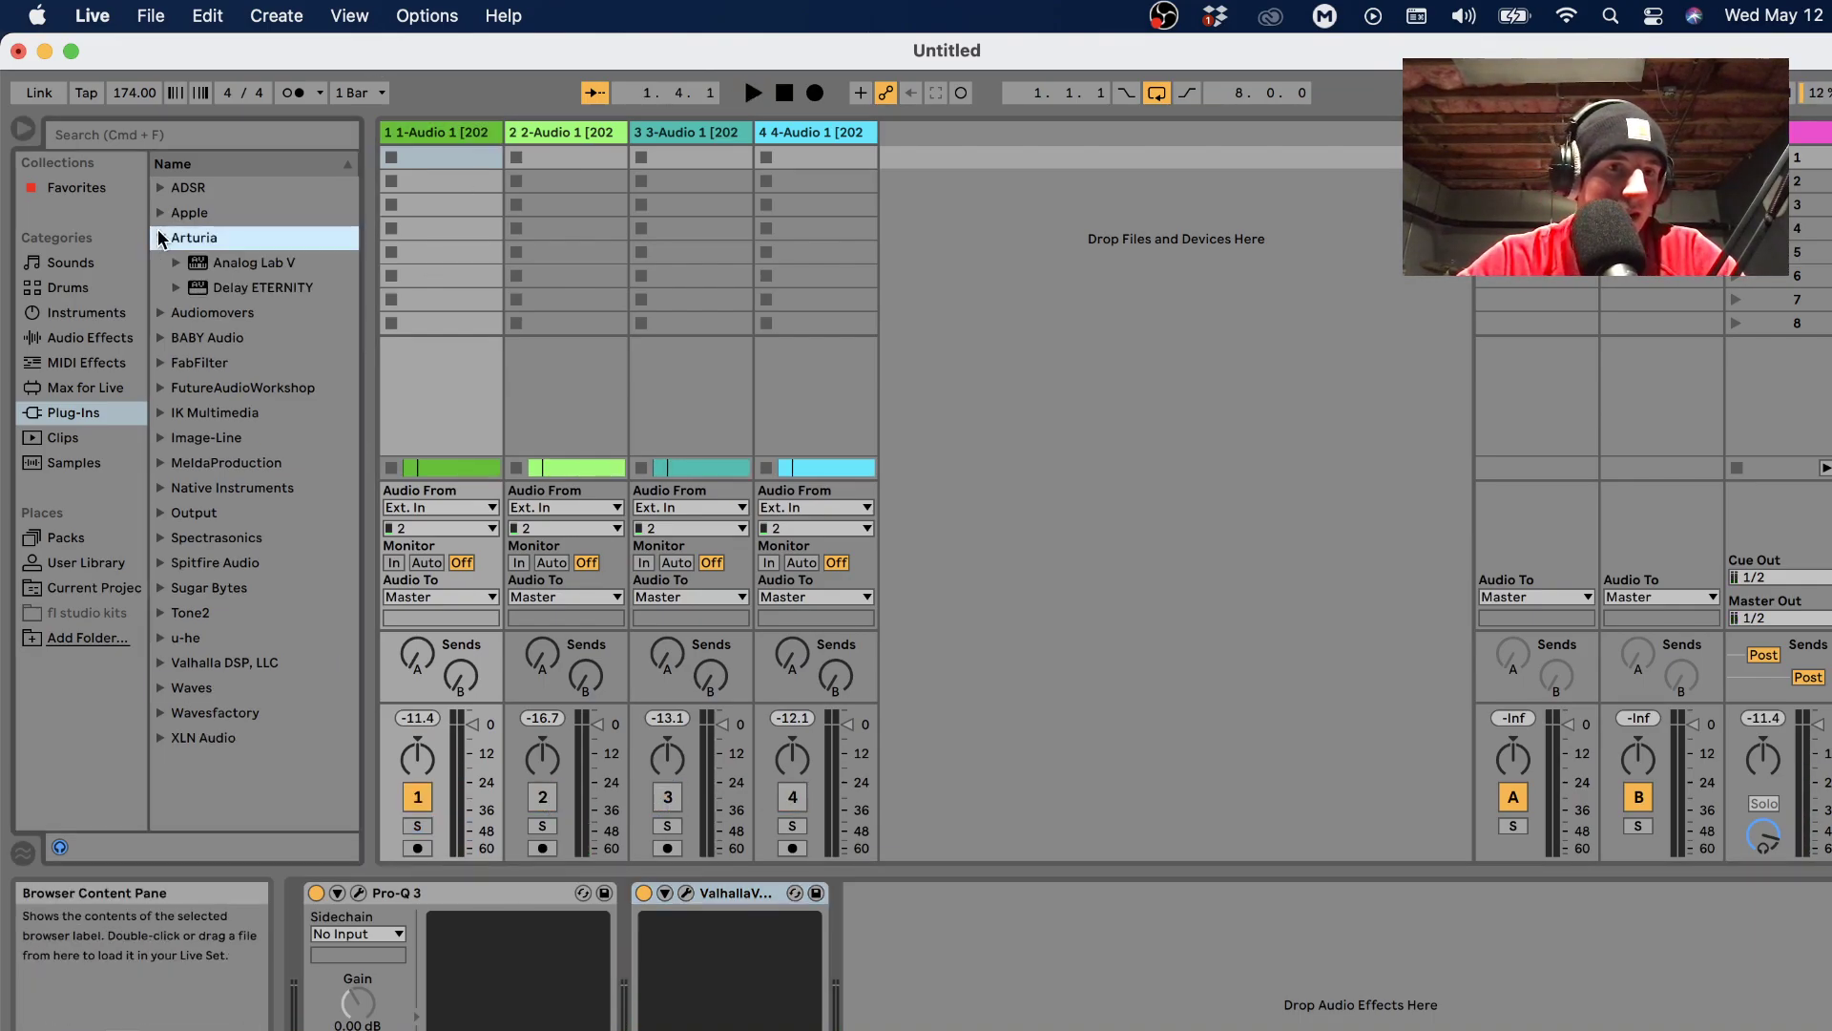
left_click(279, 288)
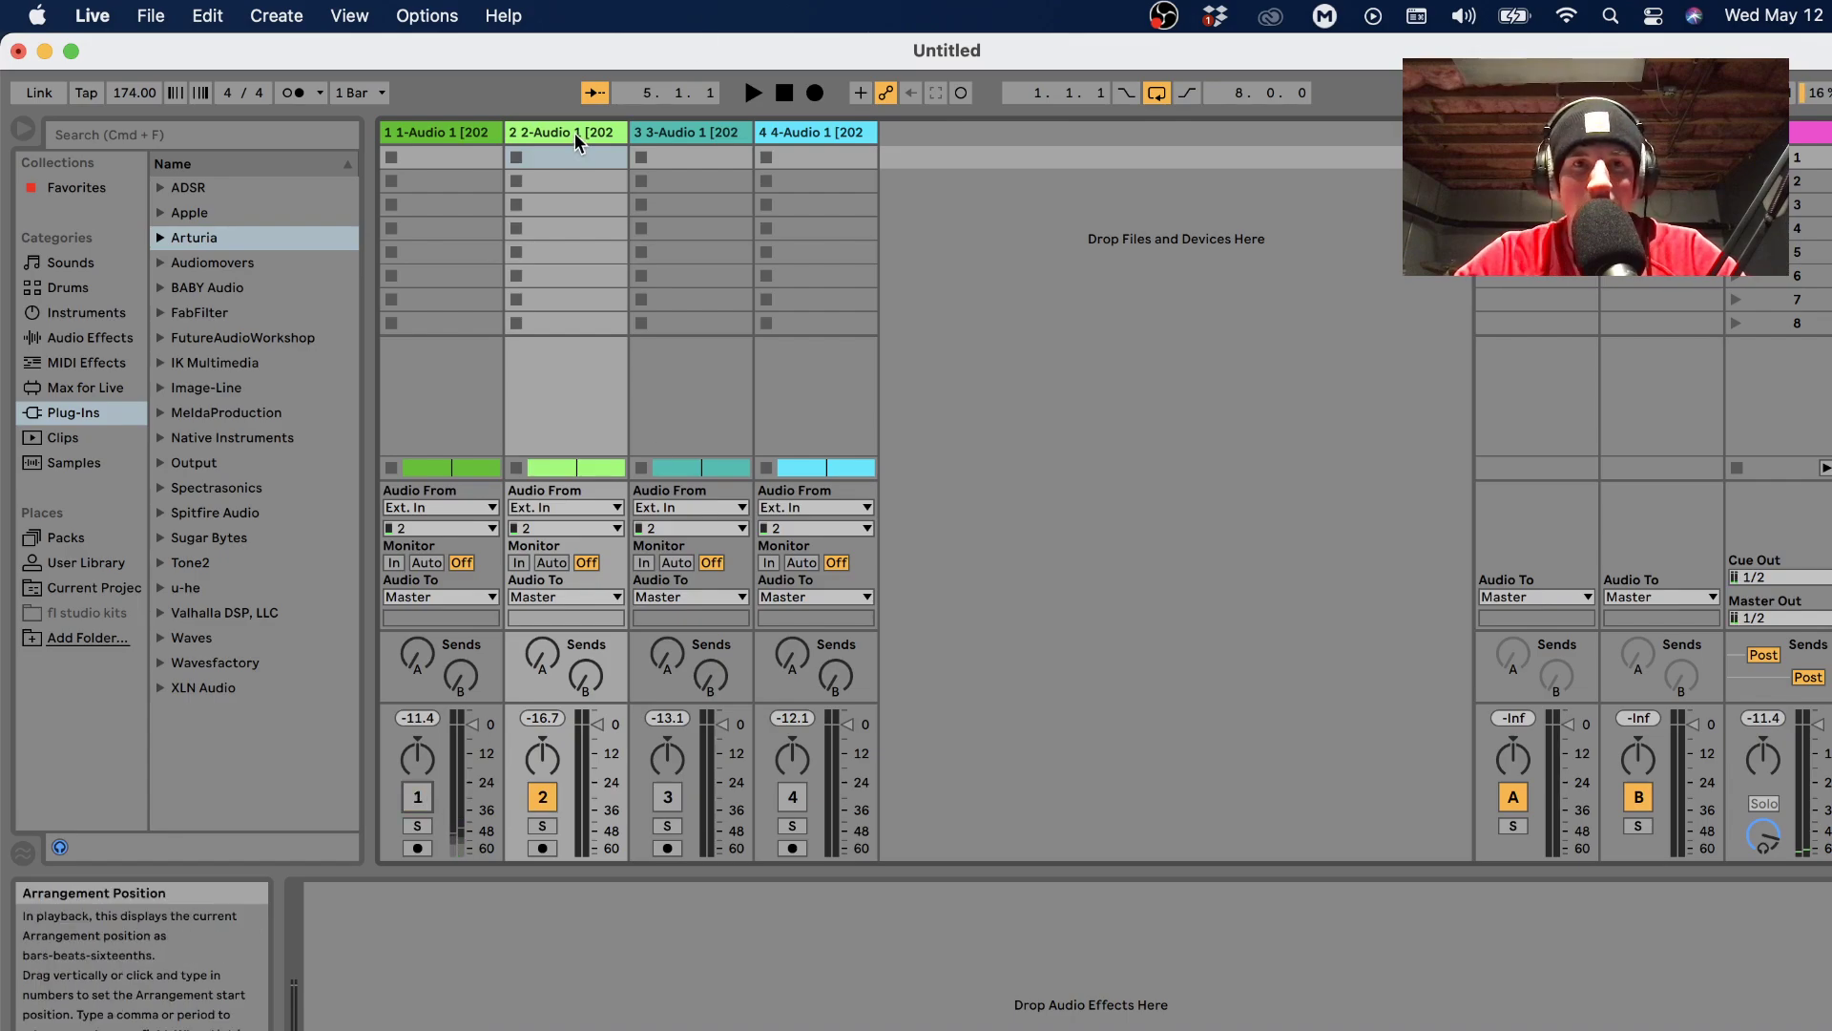
Add ValhallaVintageVerb to the second track and set its mix to 18.4 %.
left_click(574, 132)
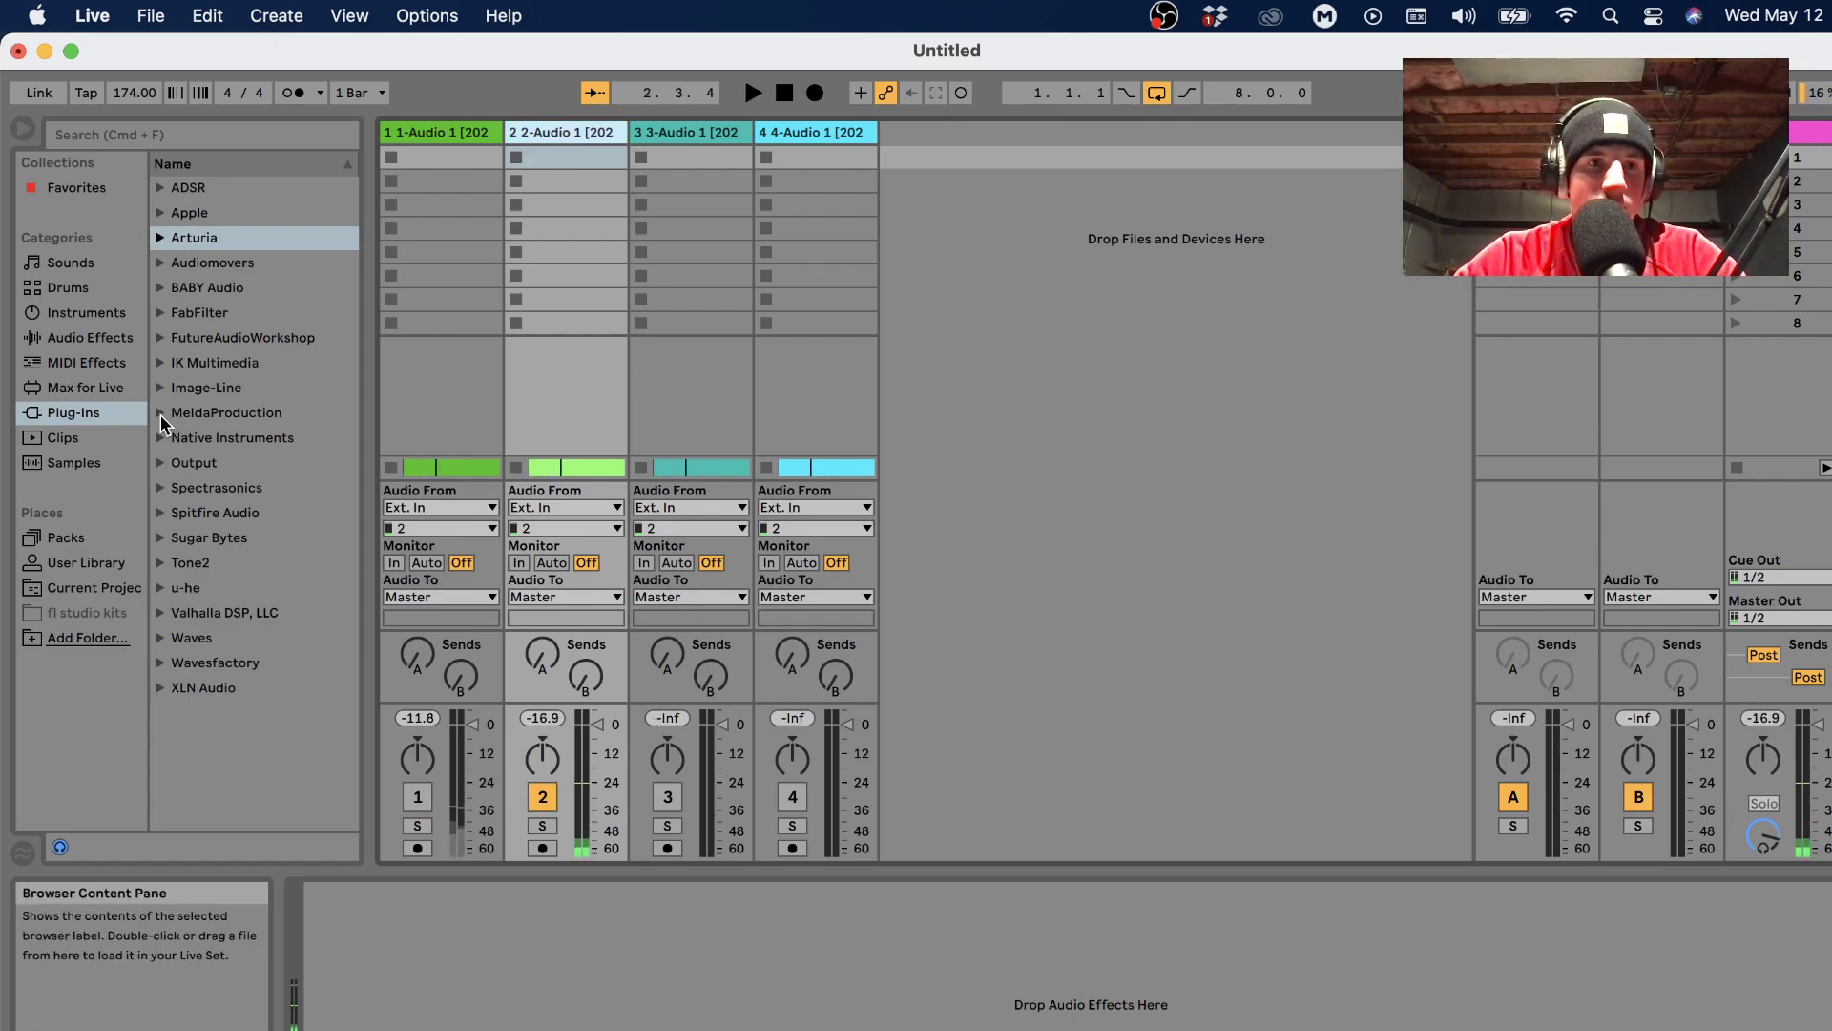
left_click(161, 612)
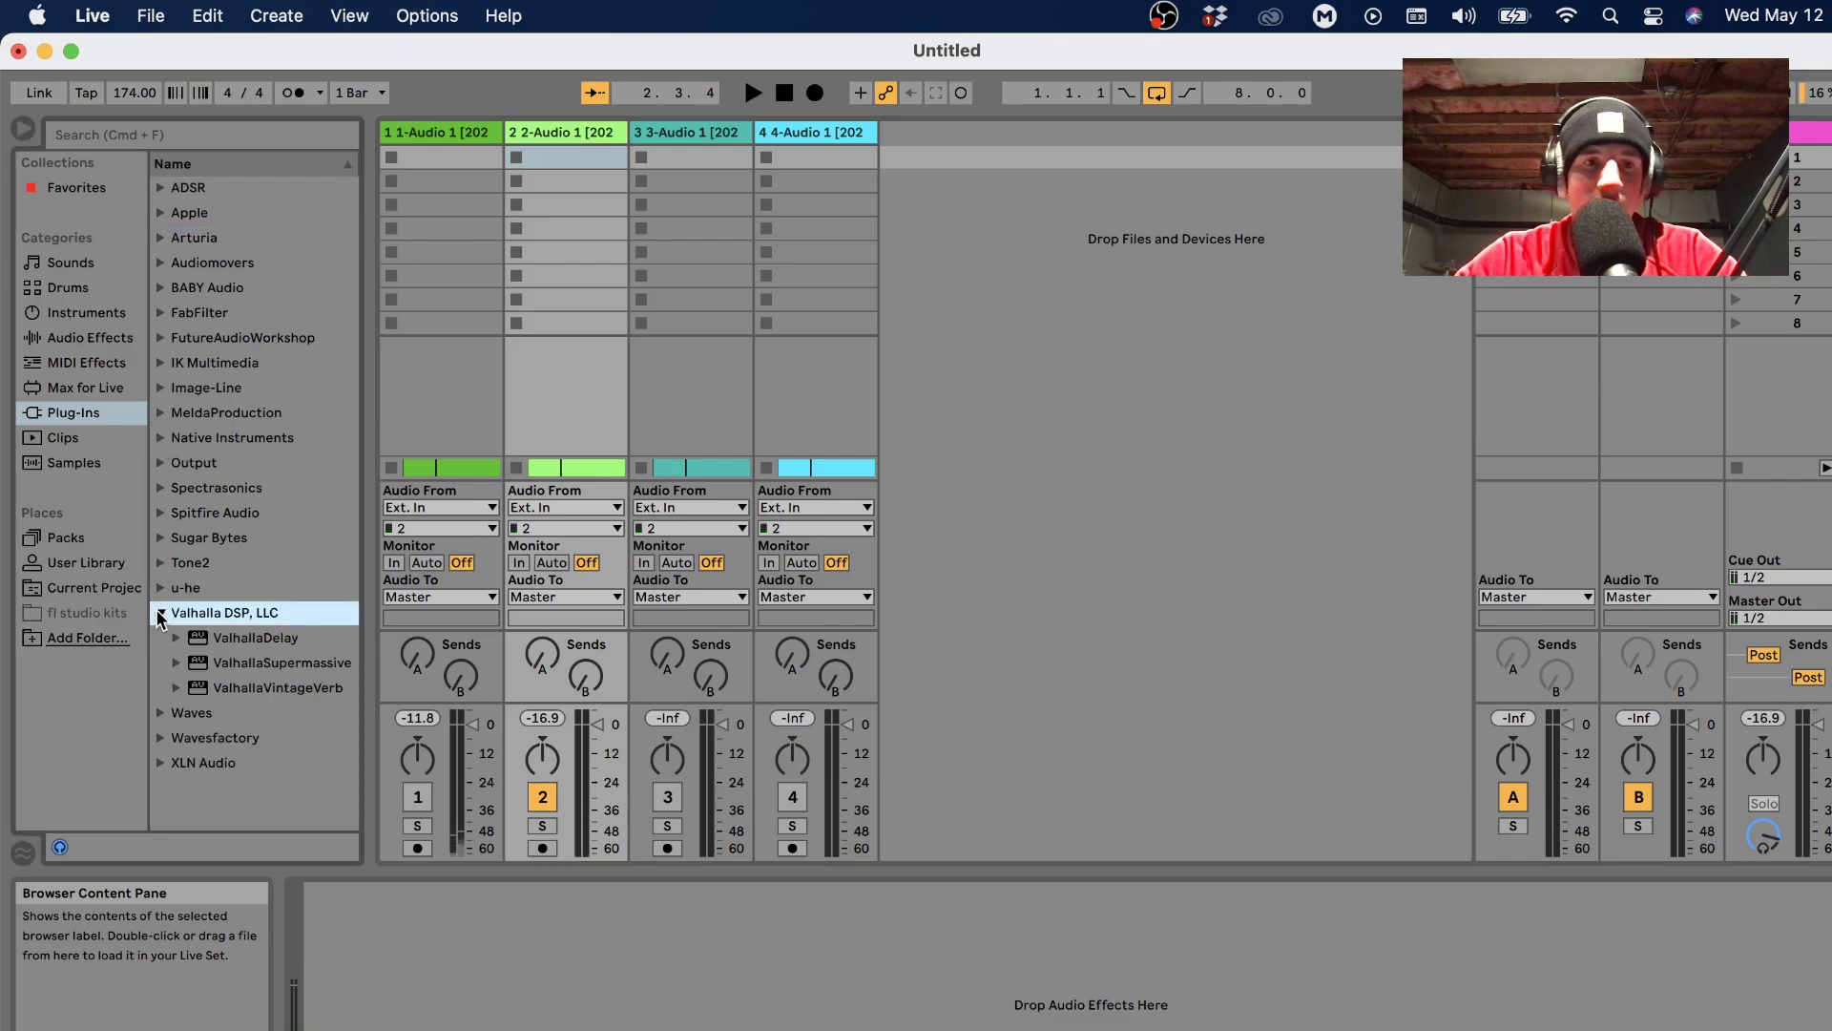
left_click(255, 687)
key("Return")
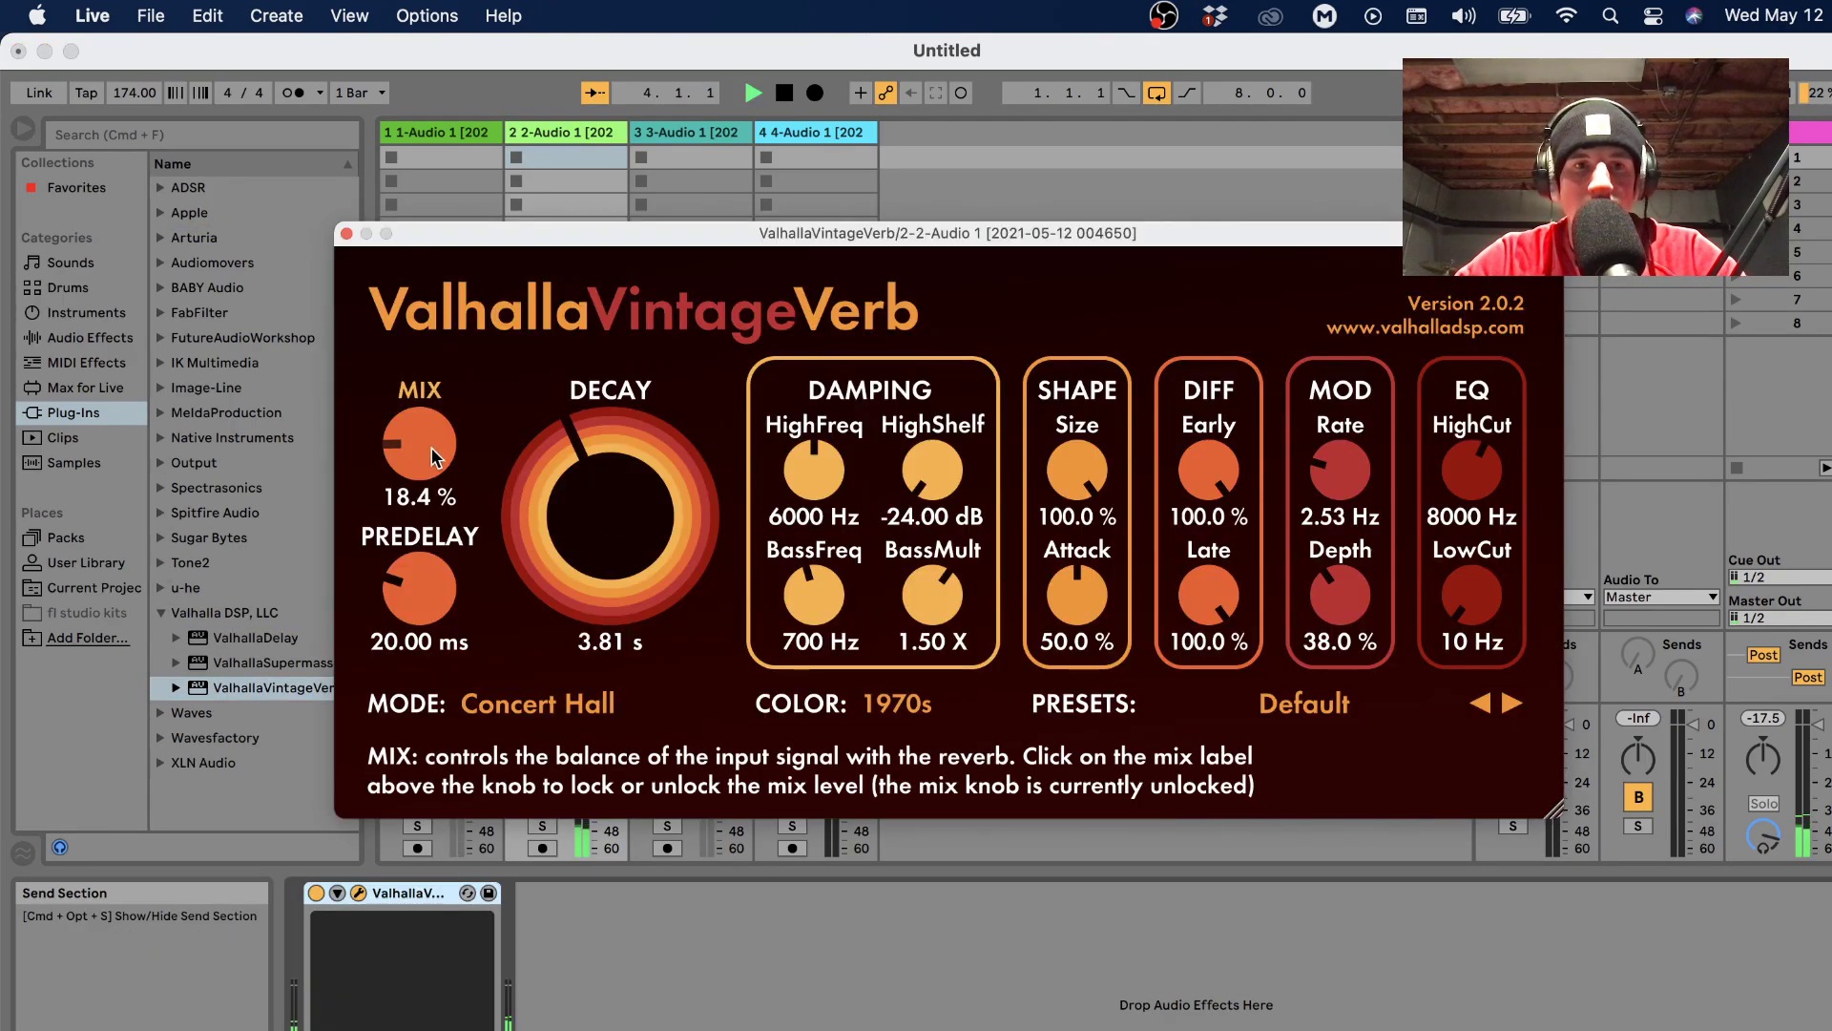
left_click(344, 234)
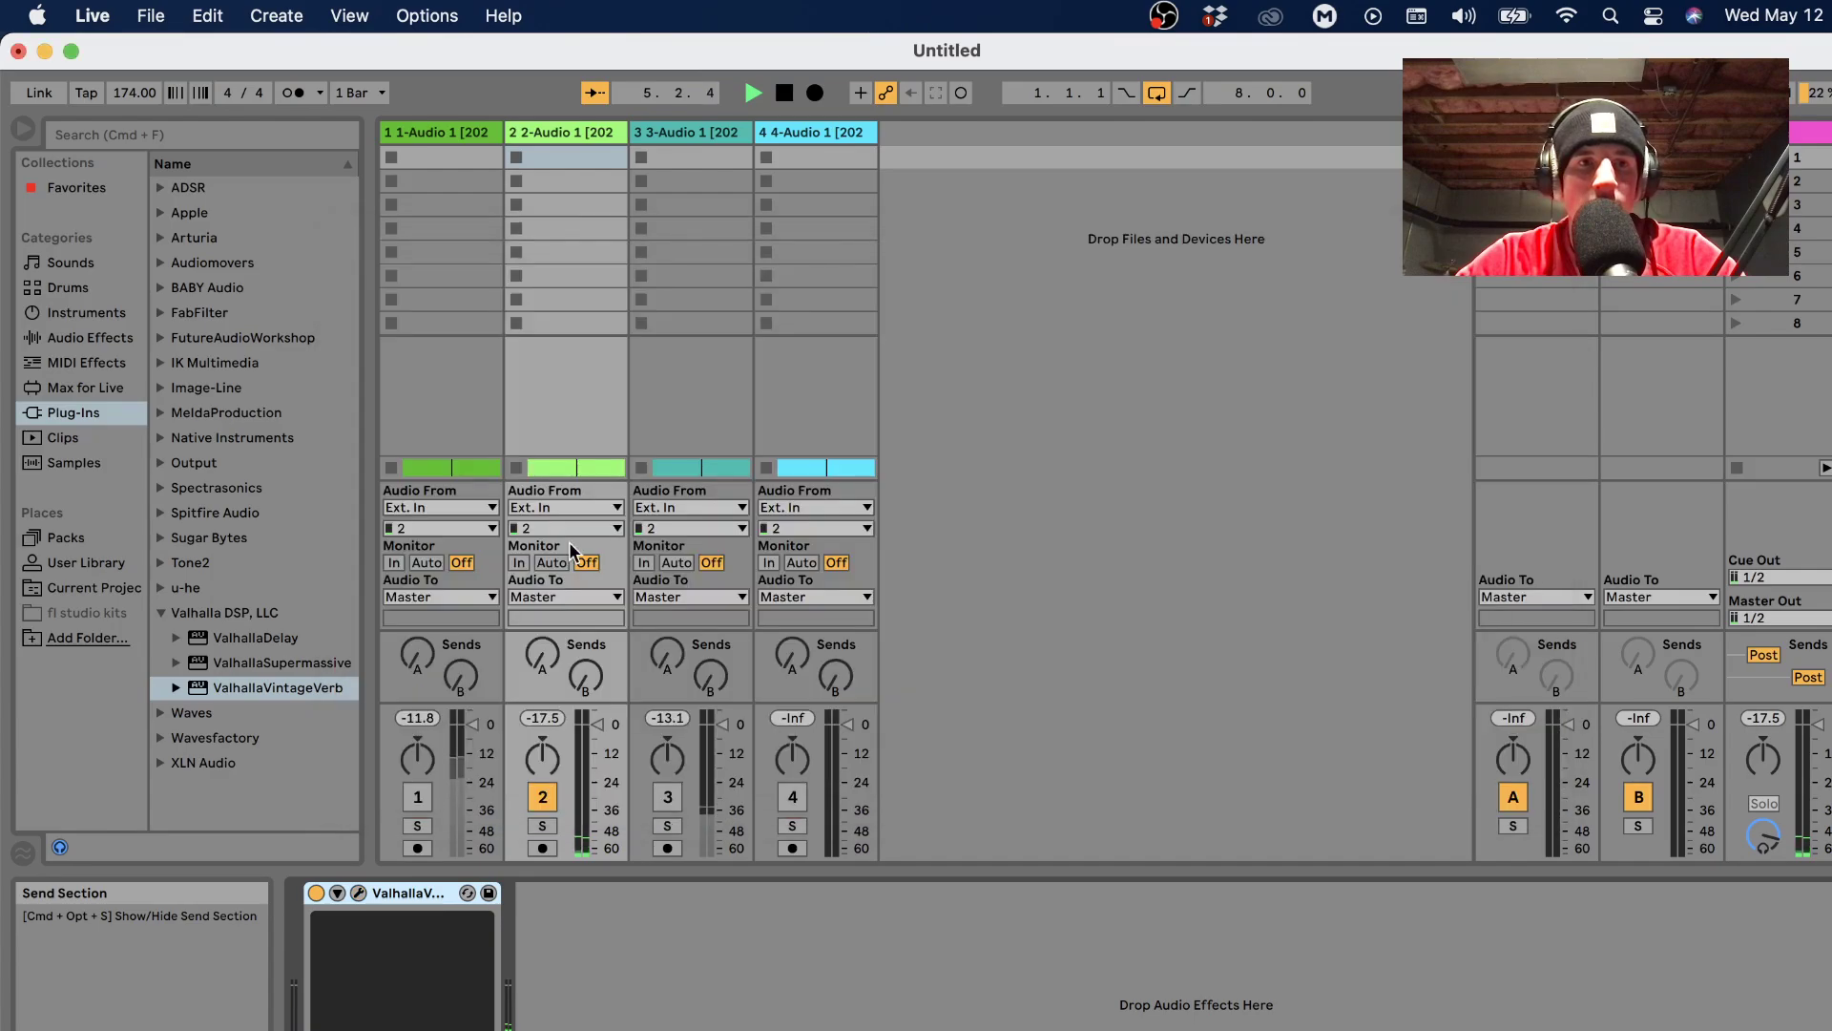
Add Output's Portal effect to the second track after the reverb.
left_click(161, 613)
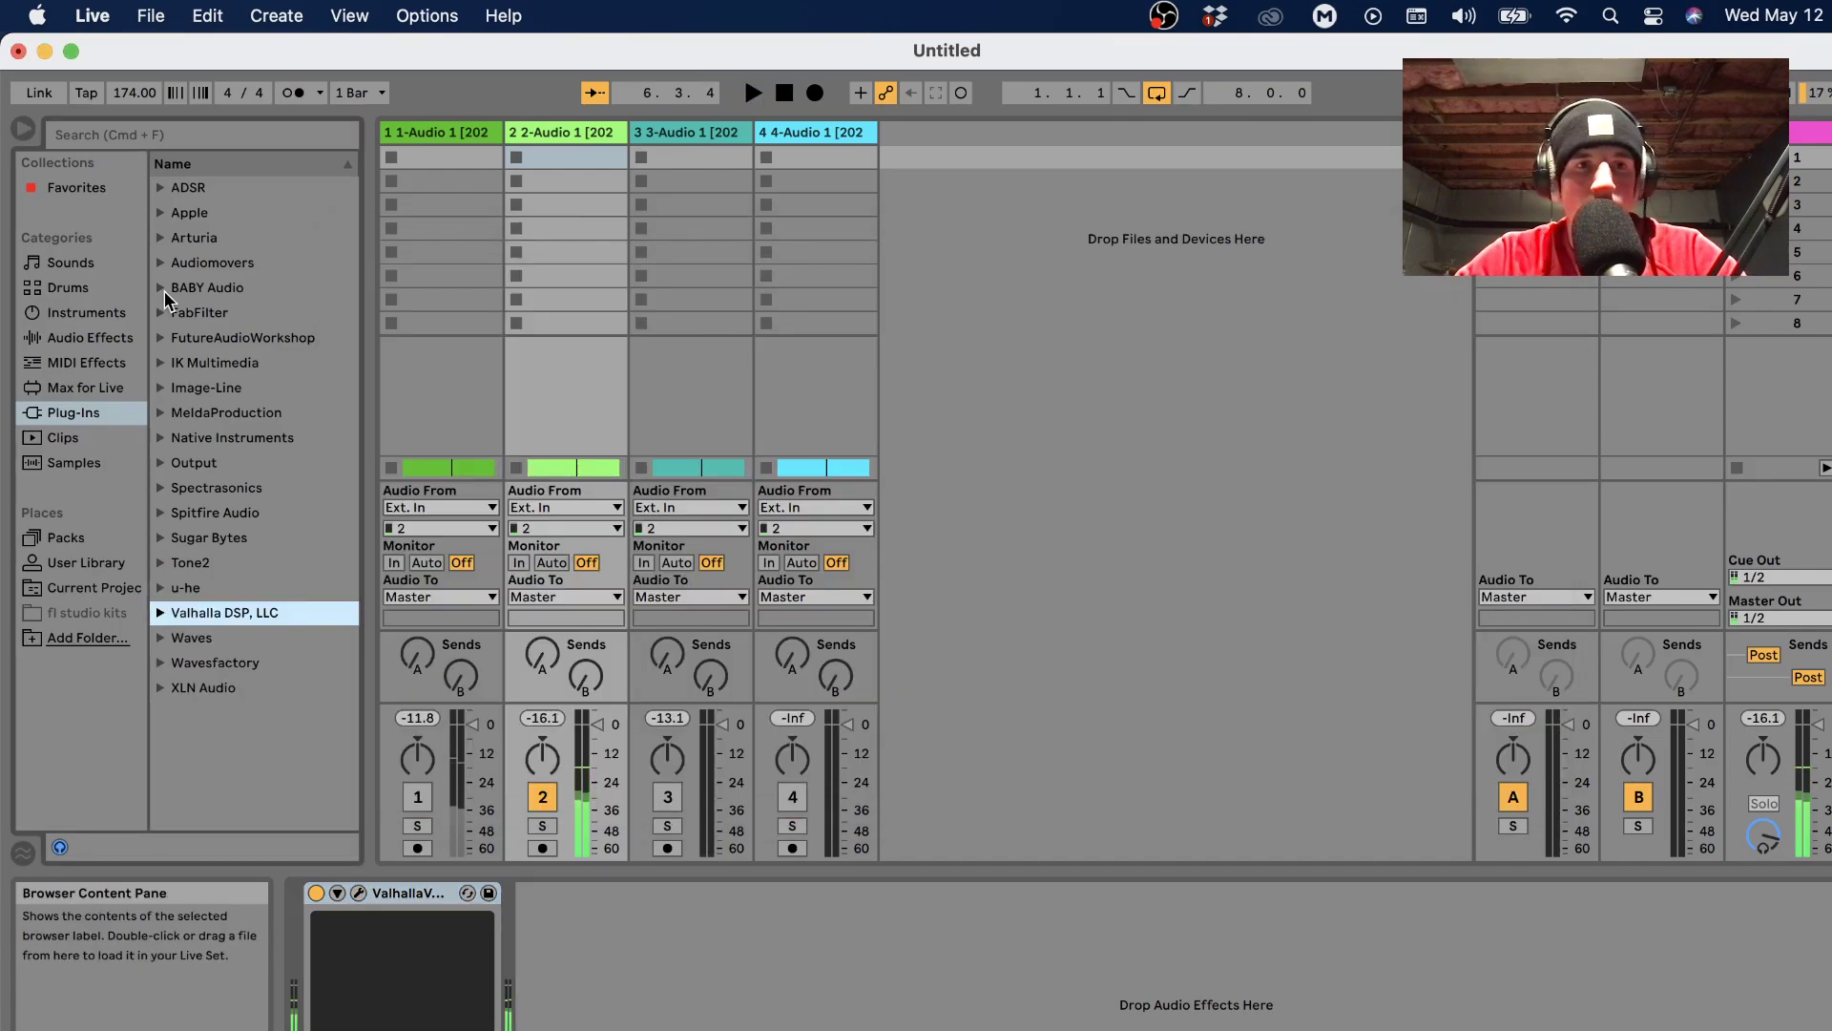
left_click(160, 463)
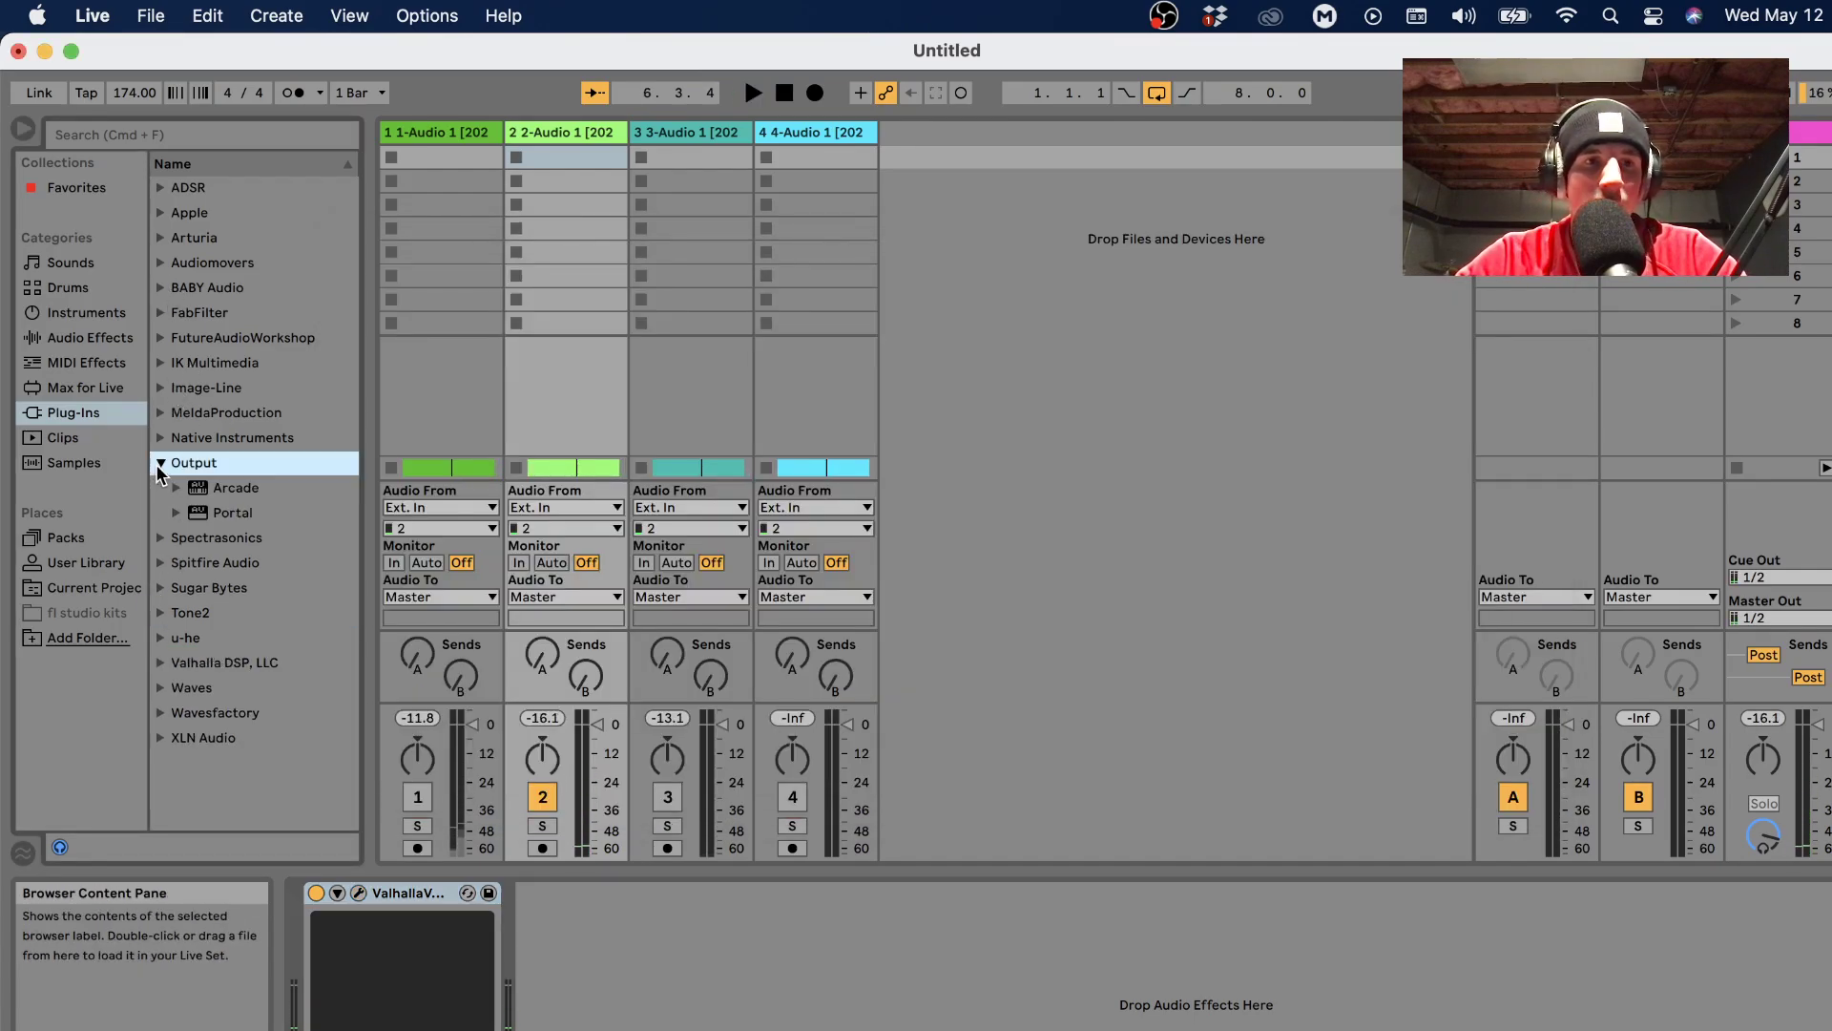
left_click_drag(233, 515, 670, 746)
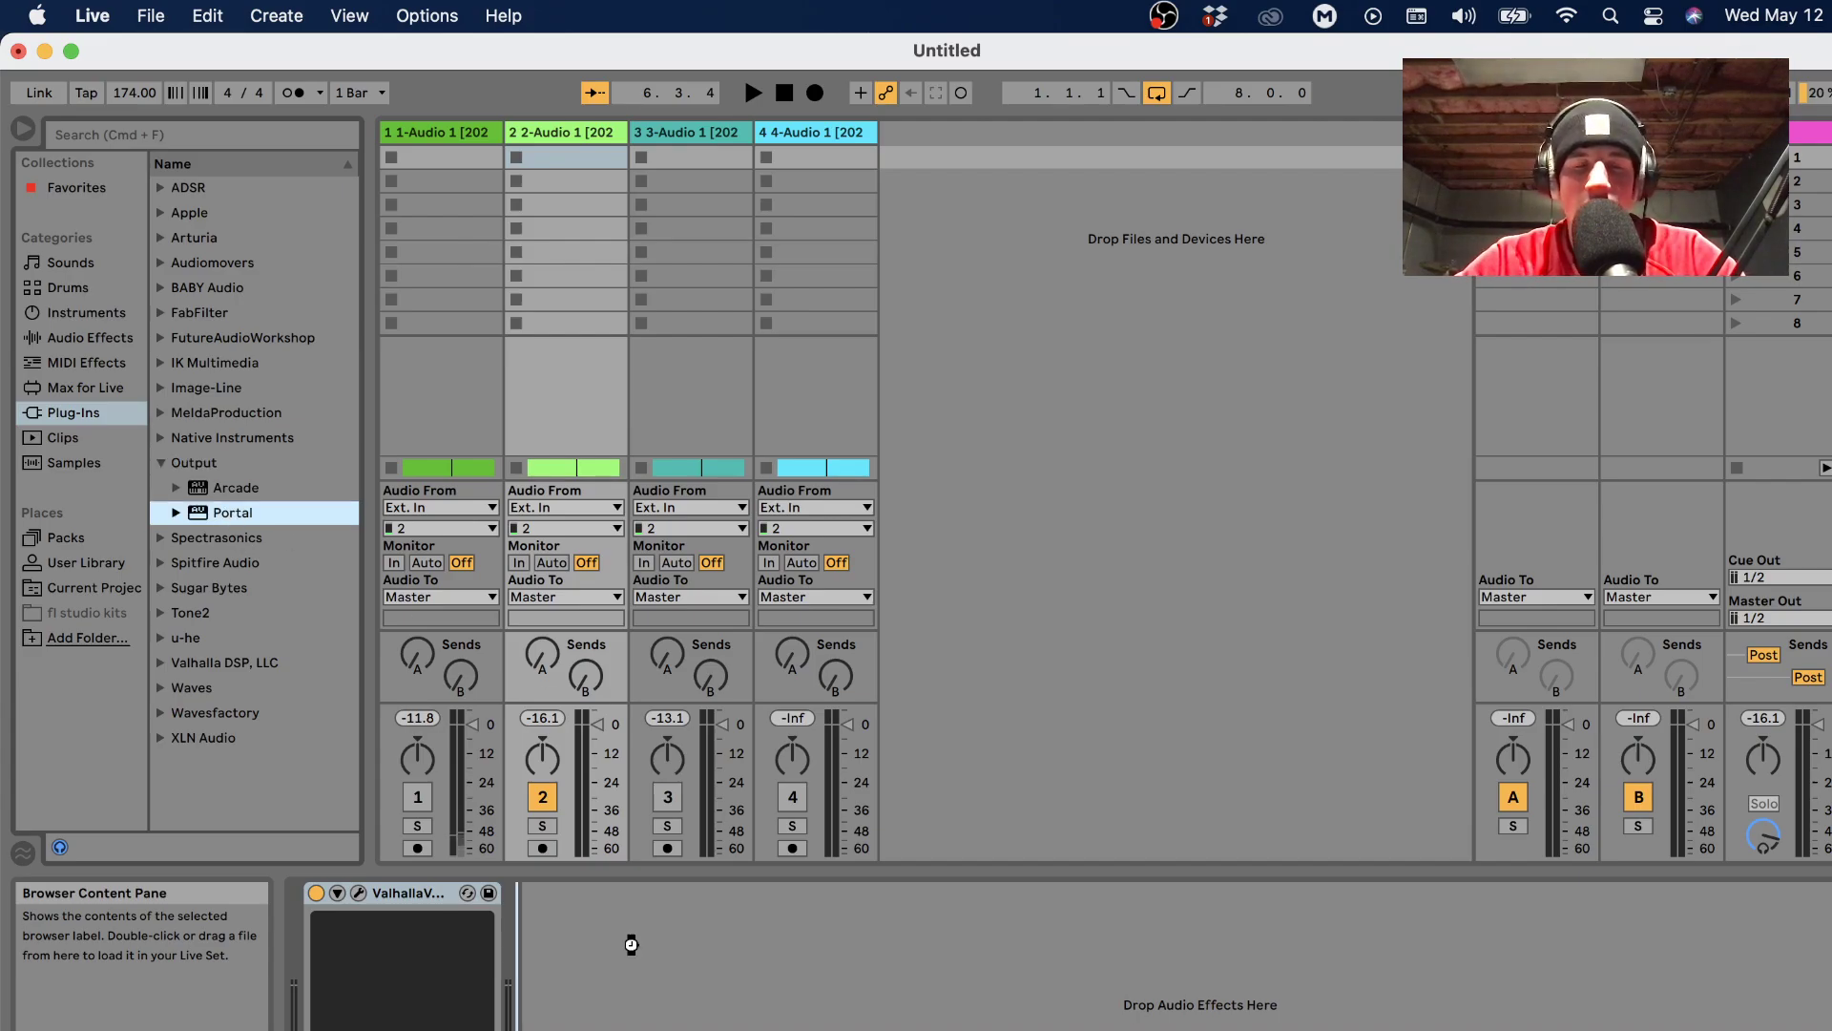
left_click_drag(1344, 576, 1340, 576)
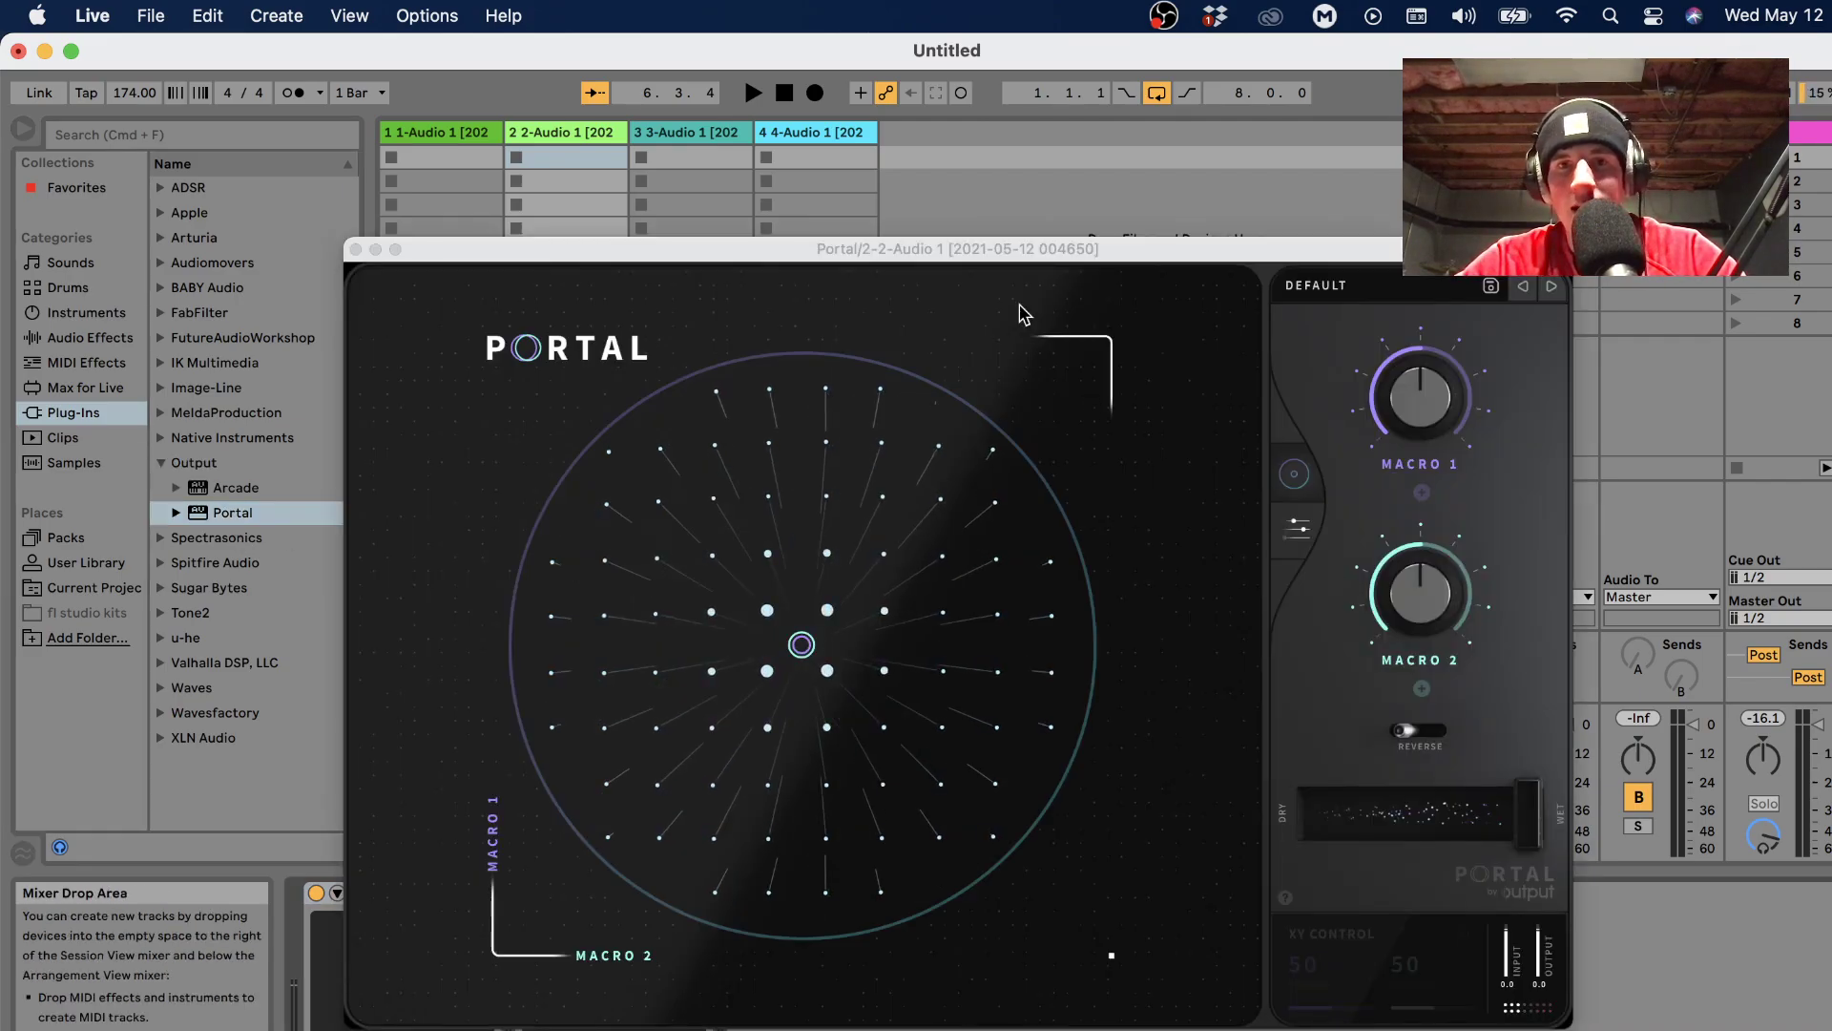
left_click_drag(990, 247, 991, 191)
Load the Fire Backwards preset from Portal's user presets.
left_click(1367, 245)
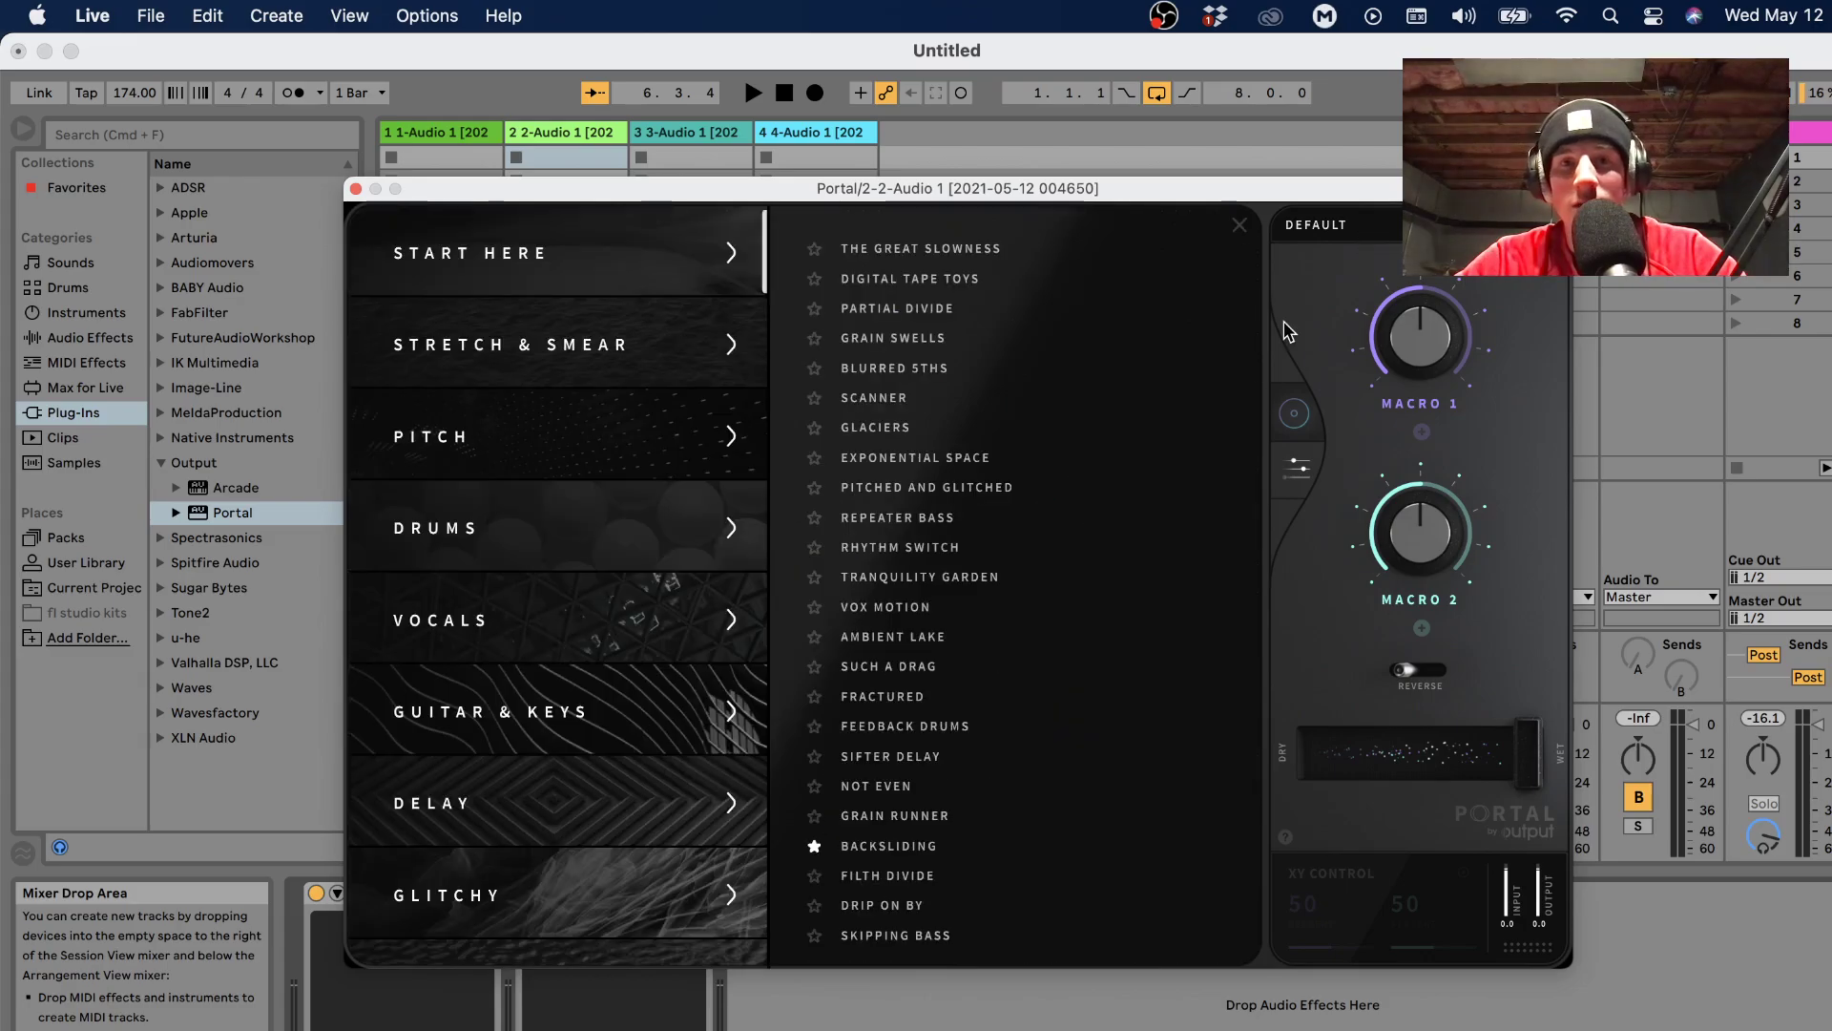
scroll(585, 859, "down", 5)
left_click(586, 895)
left_click(1136, 249)
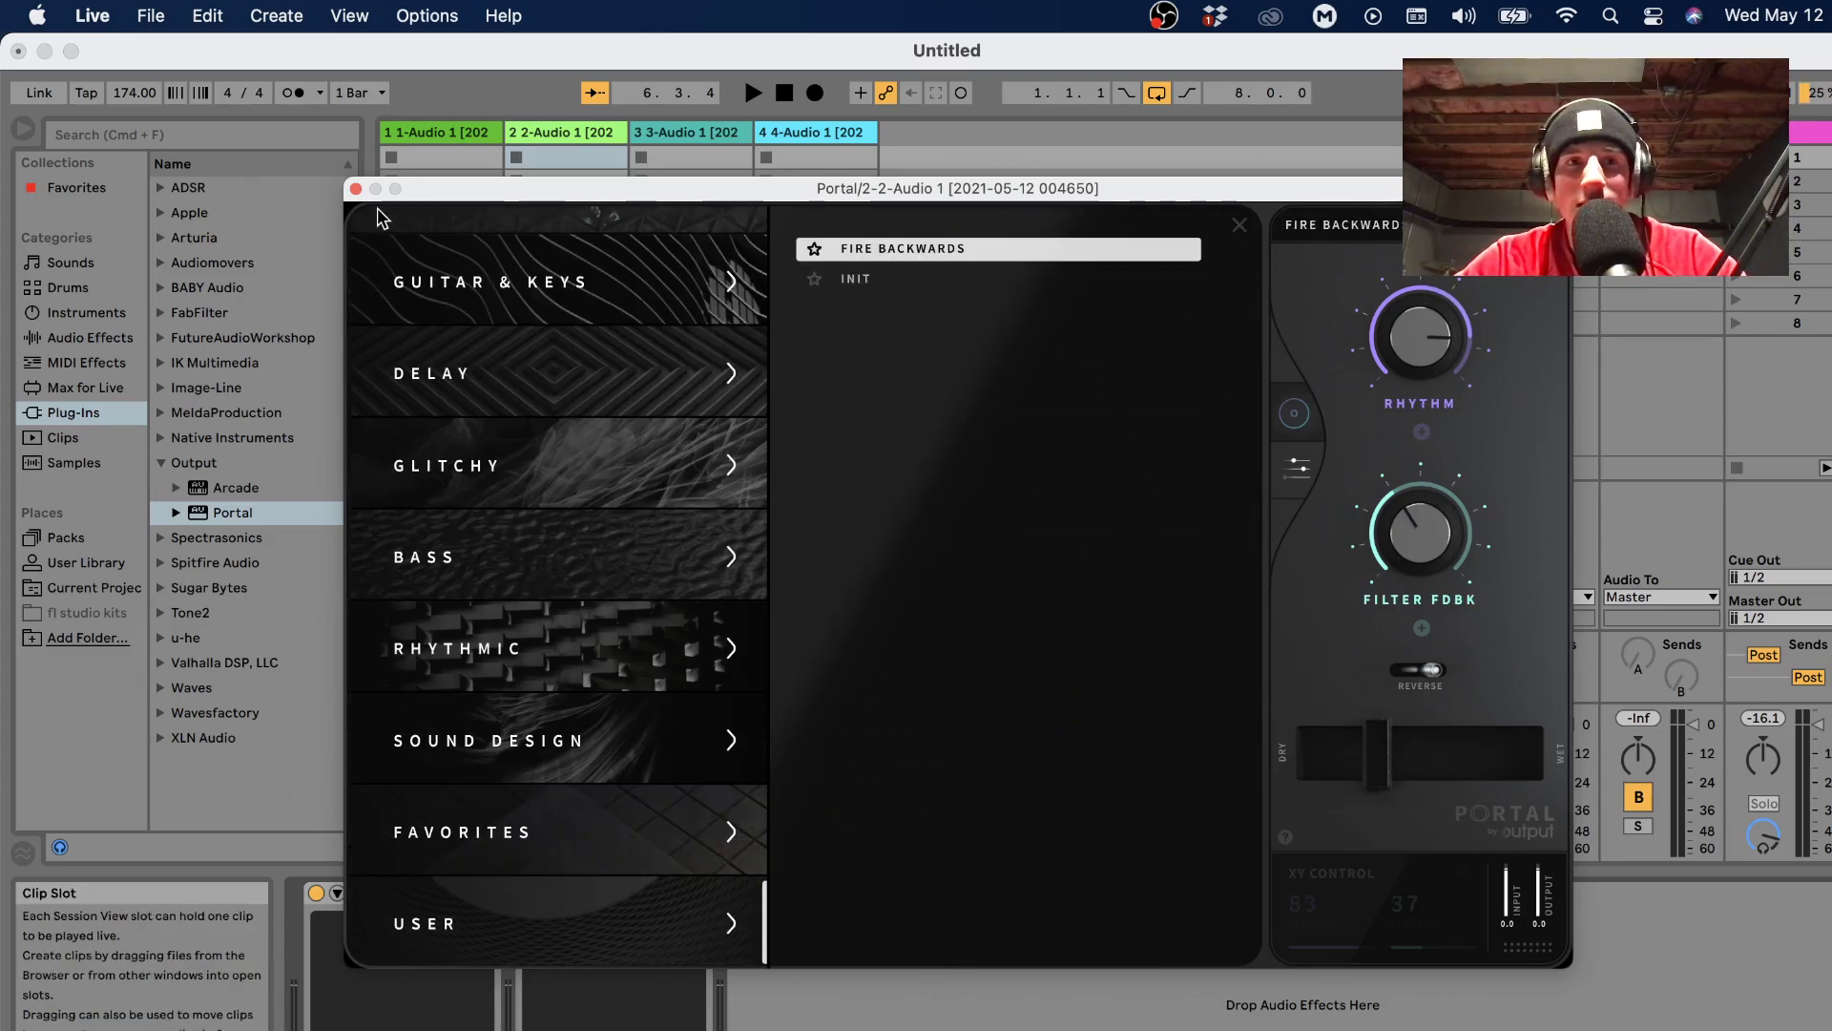
left_click(355, 188)
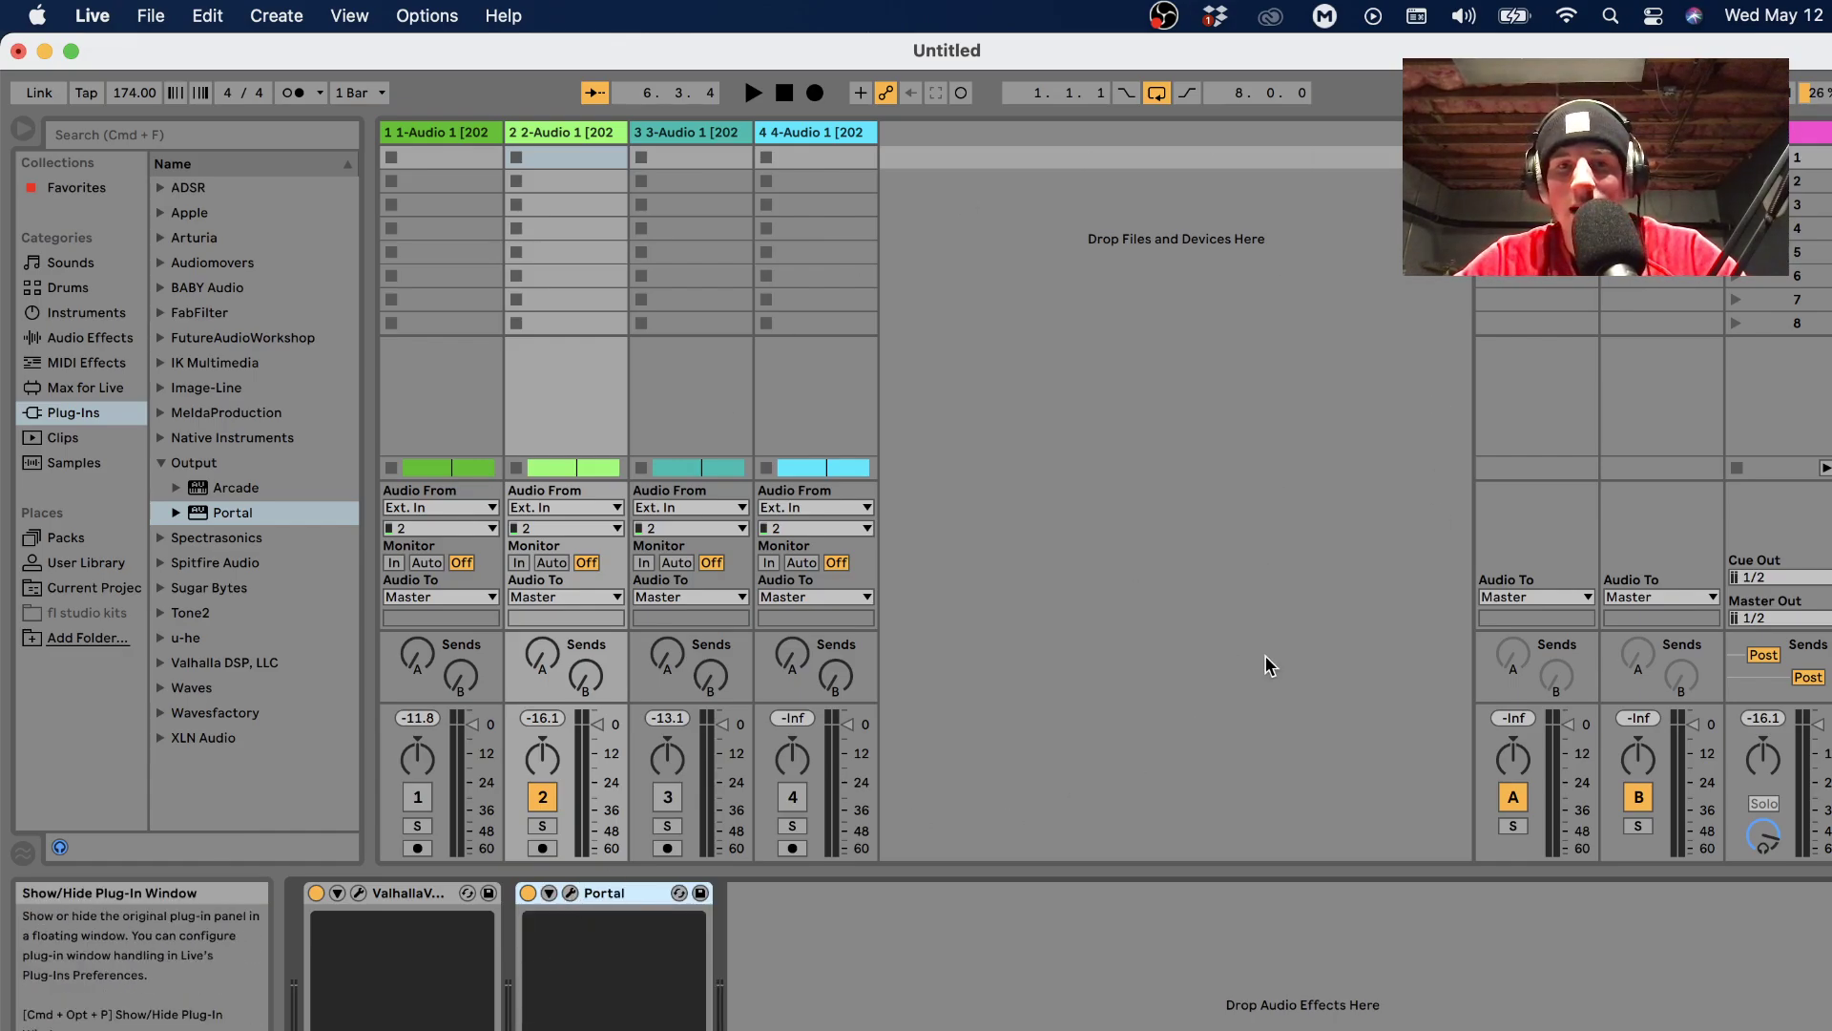
Audition the second track and set Portal's dry/wet mix to 25 percent.
key("super+alt+p")
key("space")
left_click_drag(1386, 719, 1395, 760)
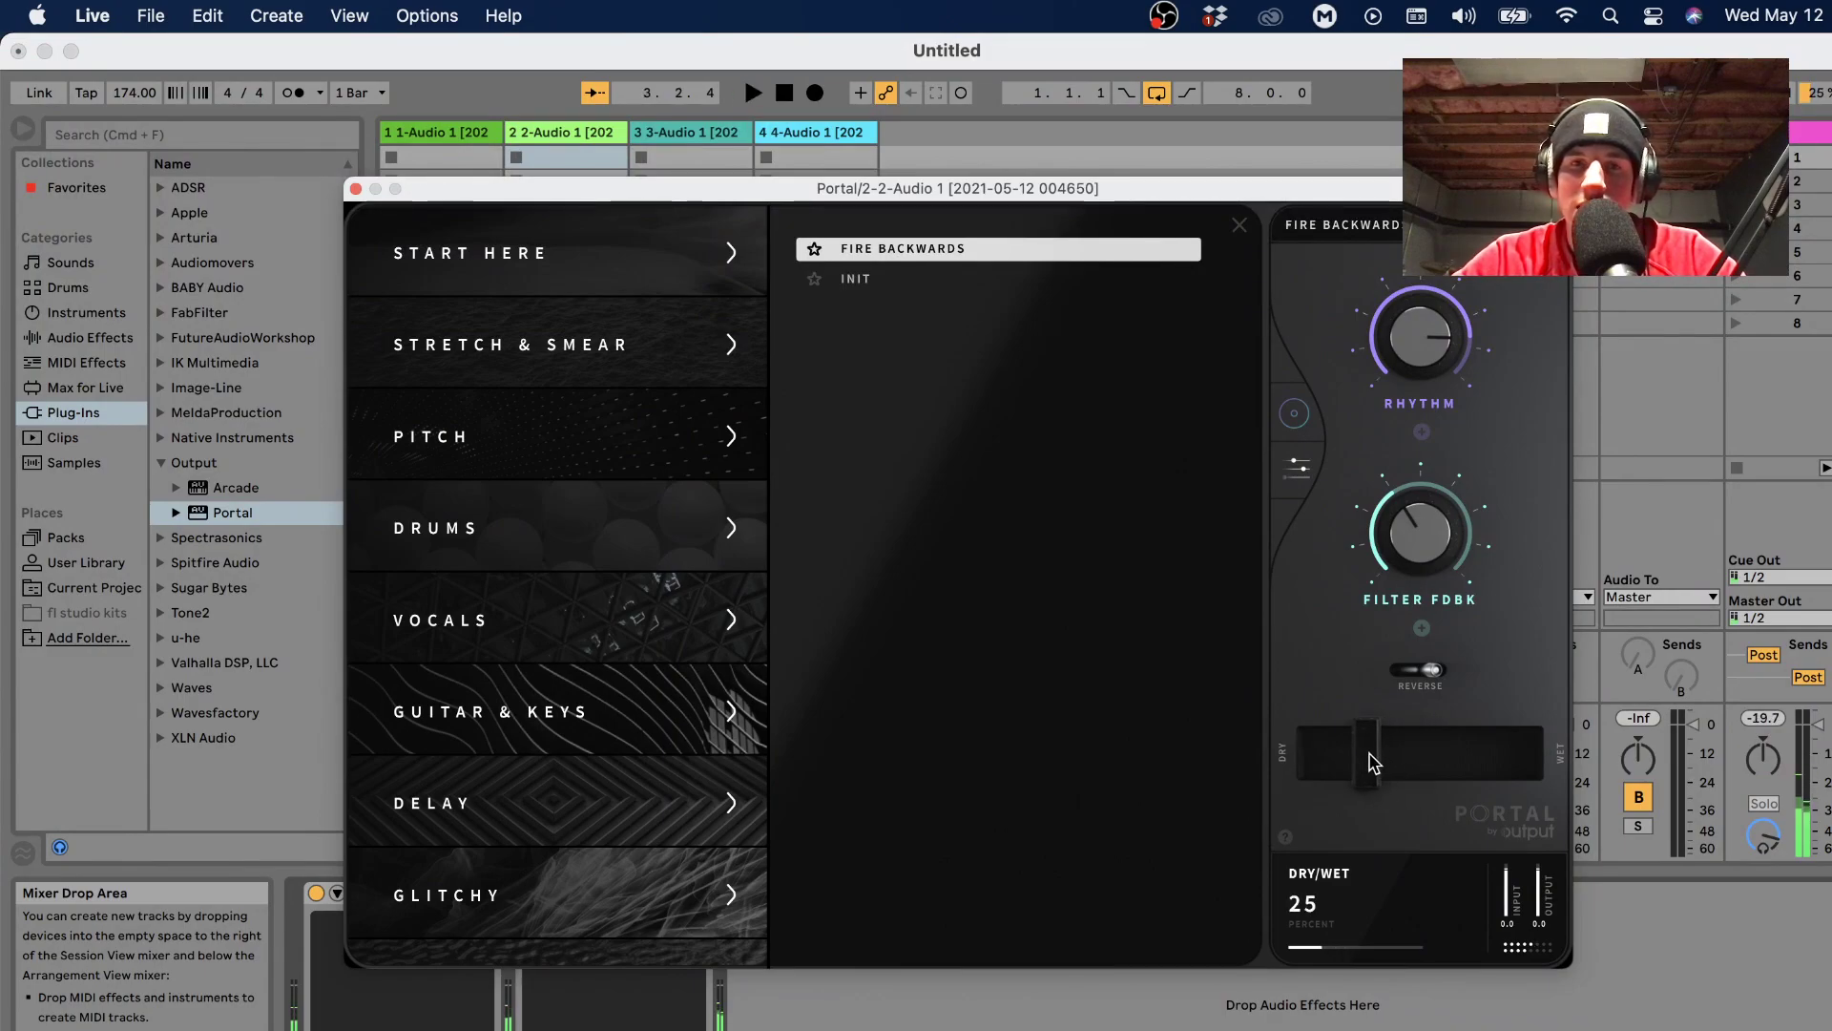
Examine Portal's grain controls, including the pitch value.
left_click(1294, 415)
left_click(1297, 468)
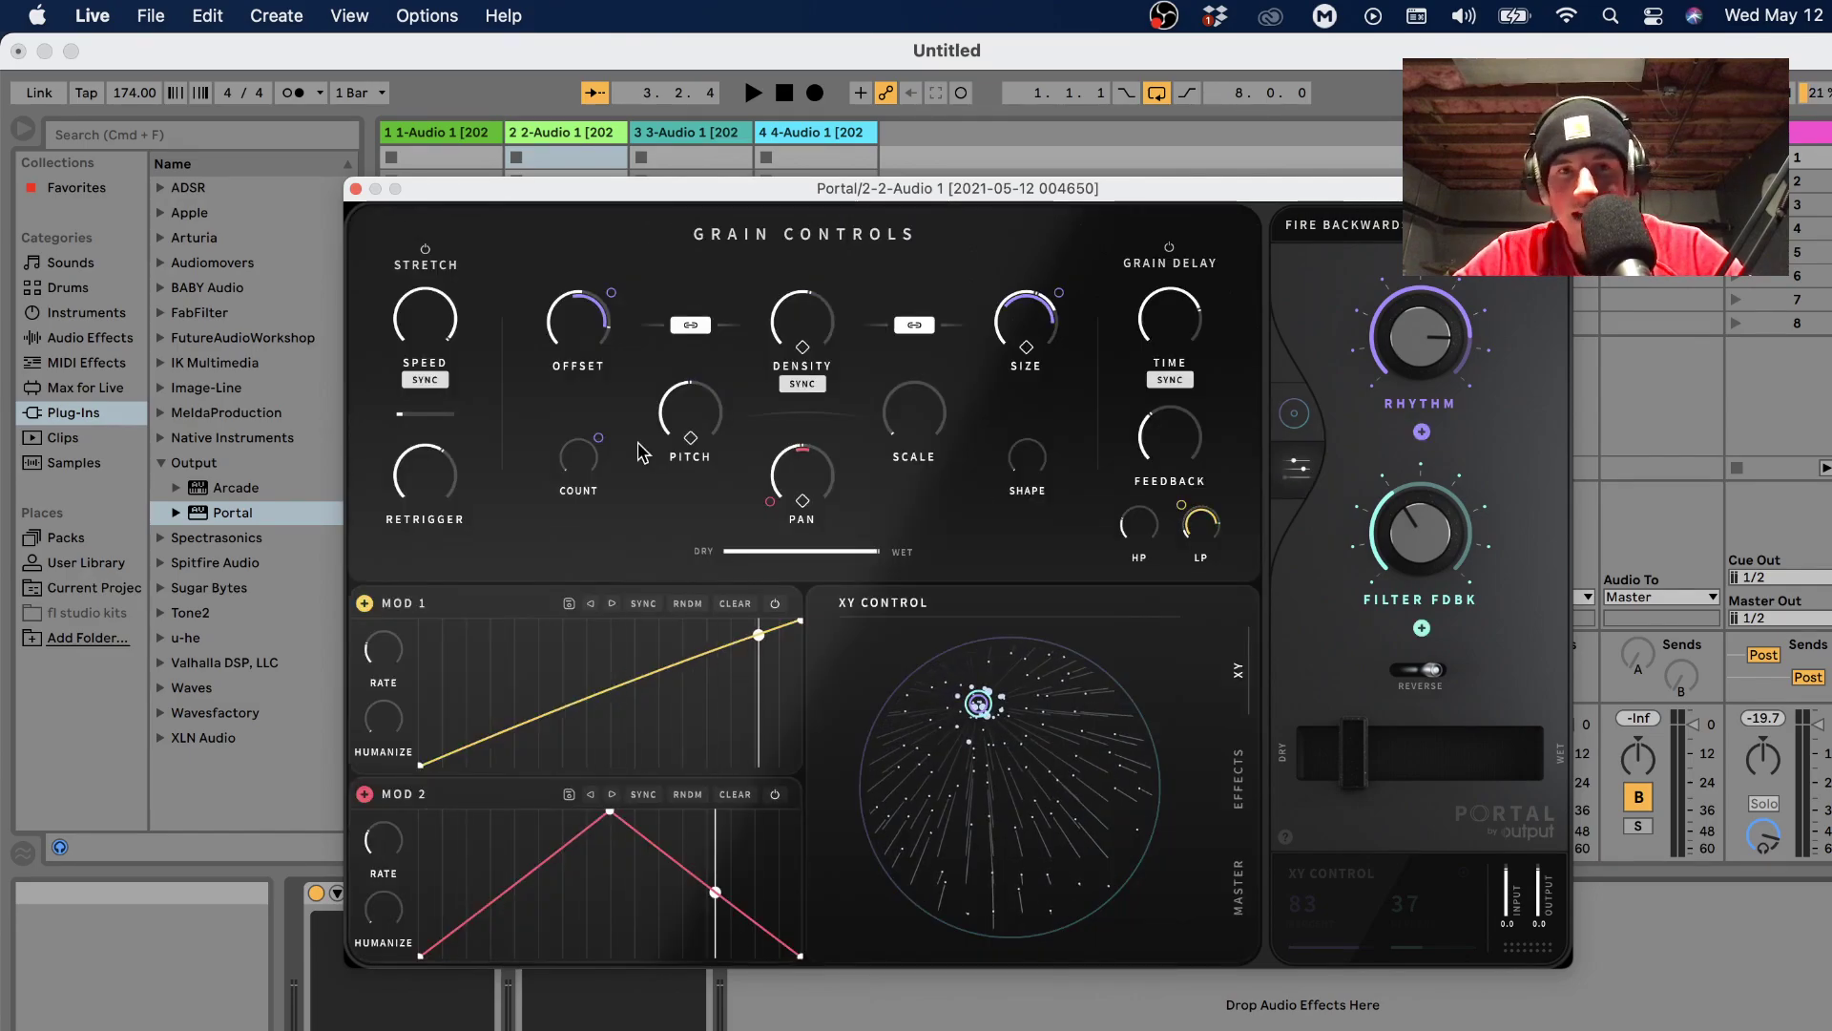
mouse_move(675, 409)
double_click(687, 452)
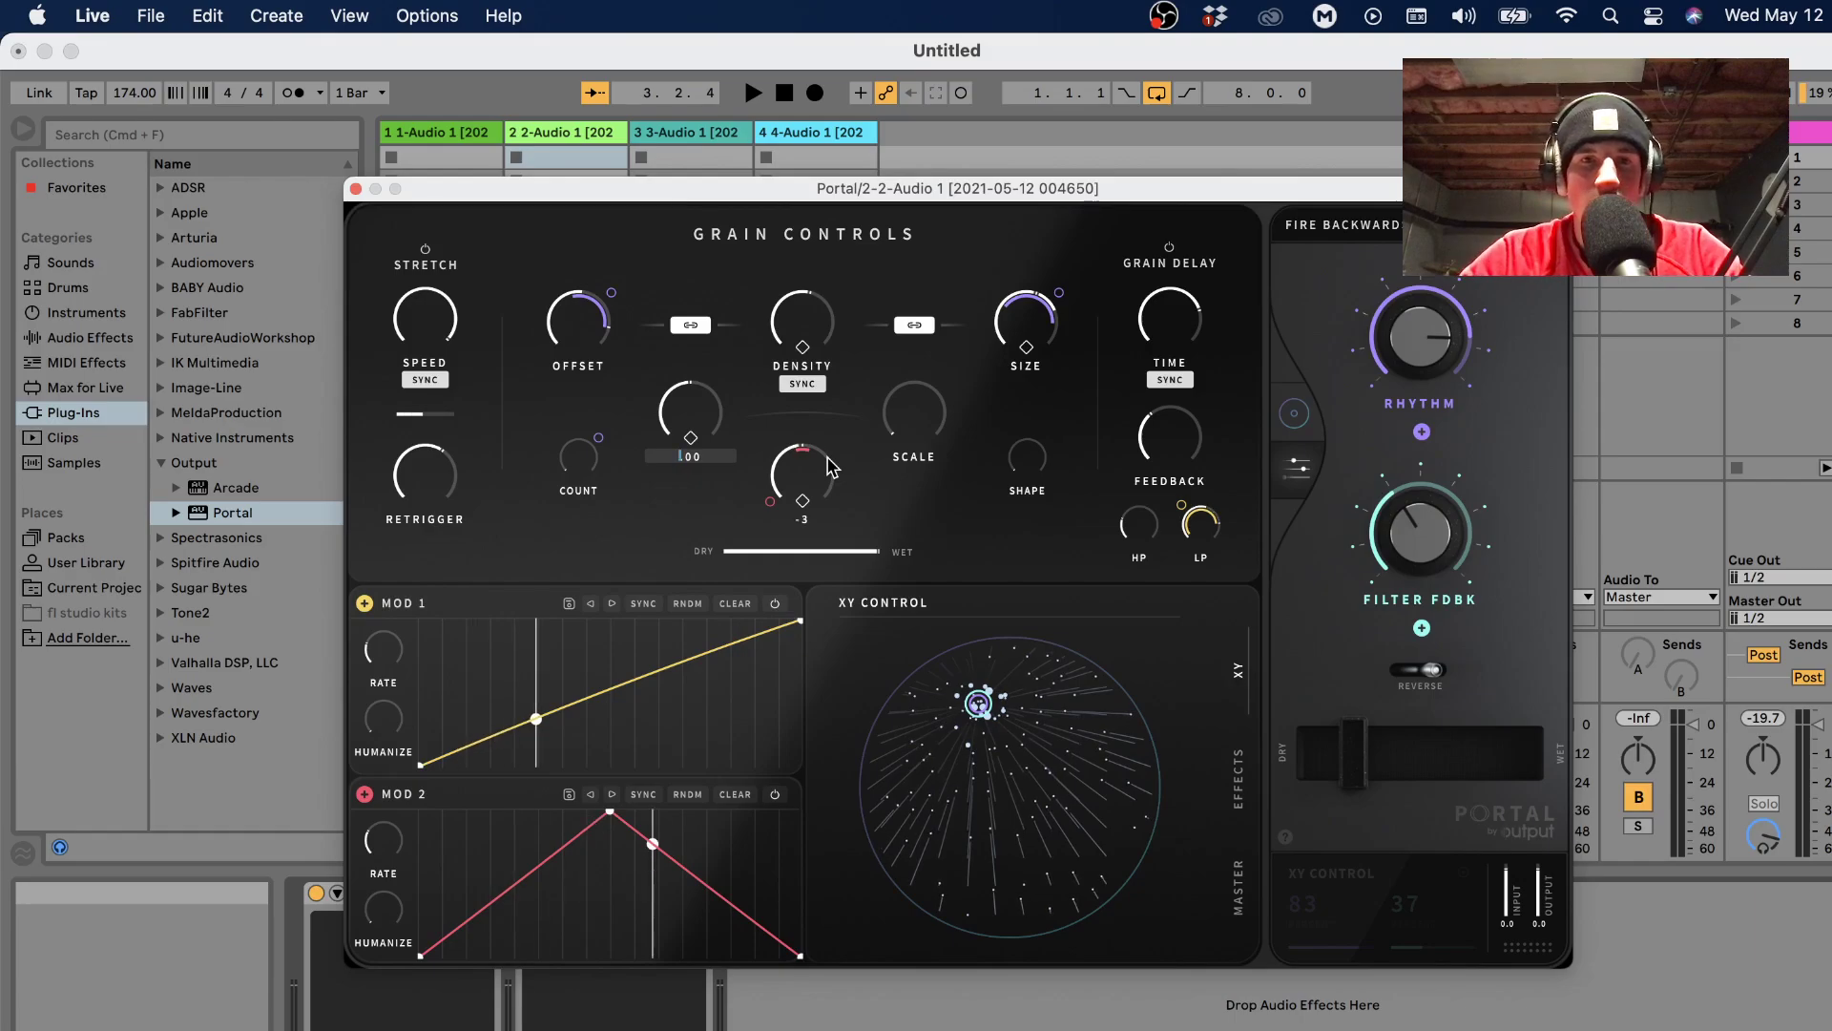
key("Return")
left_click(356, 189)
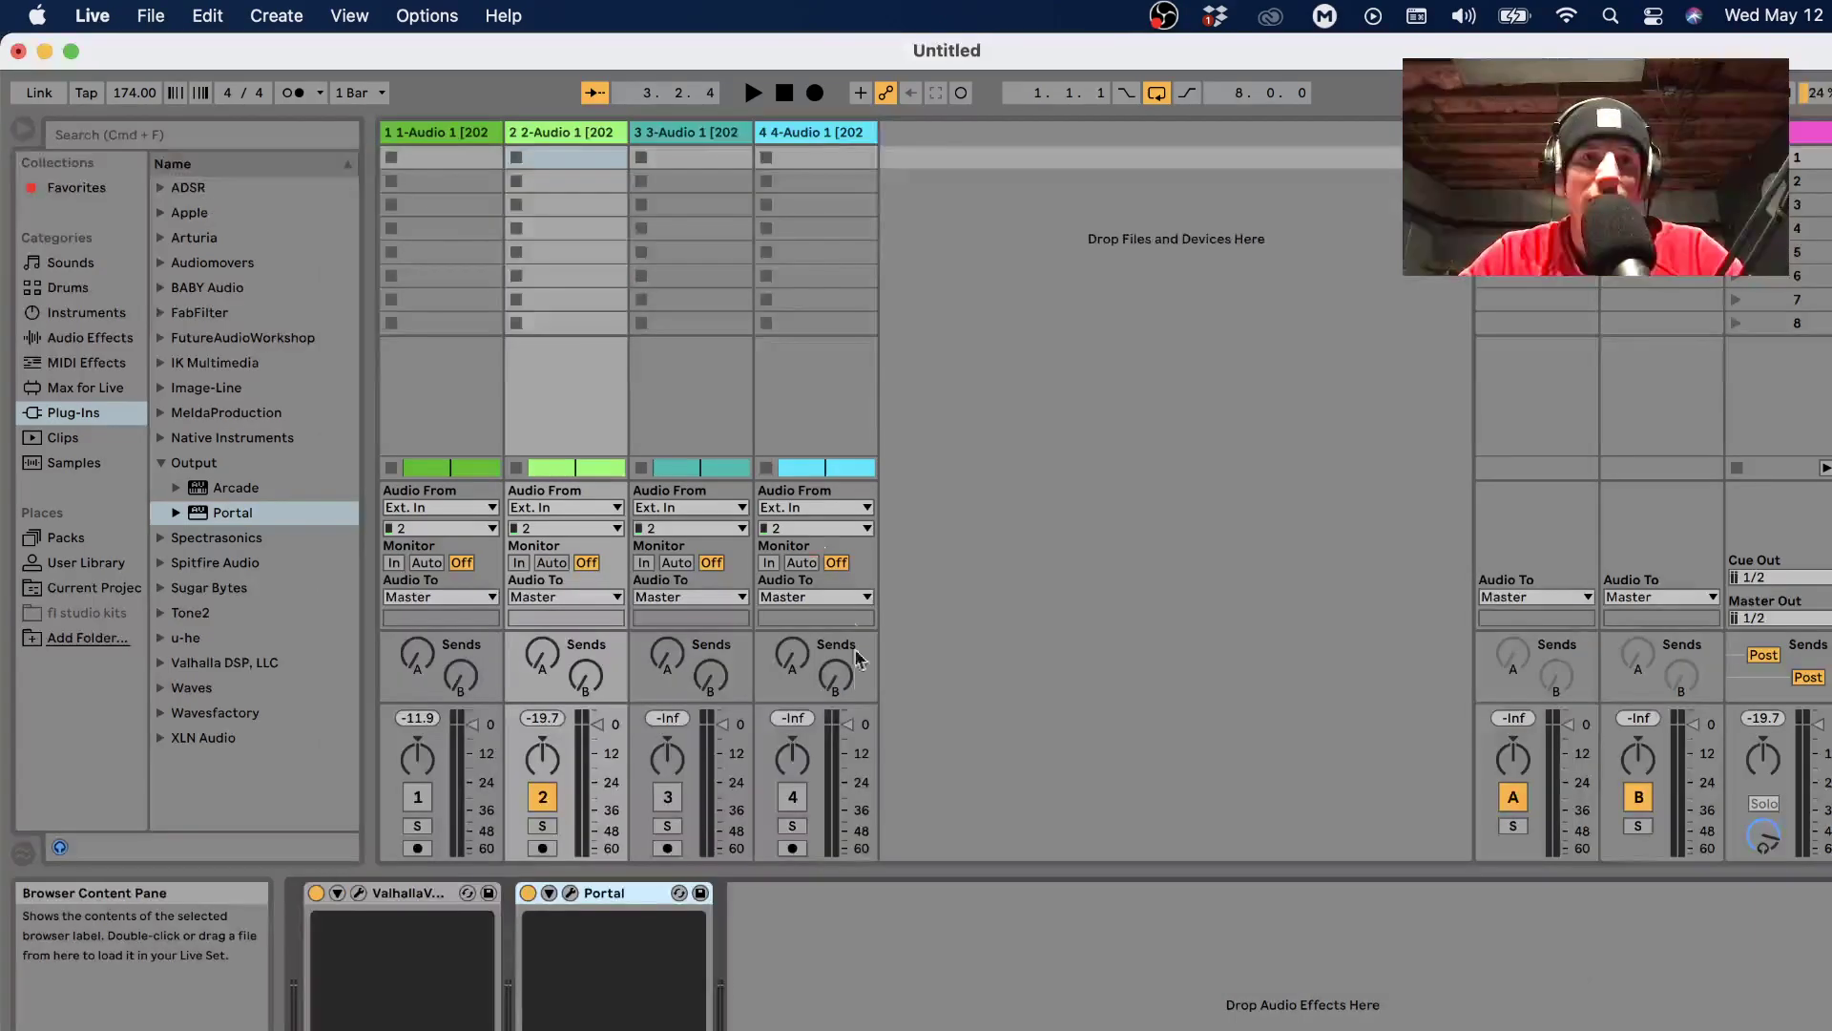
Set Portal's dry/wet mix to 16 percent and reactivate the first track.
left_click(571, 893)
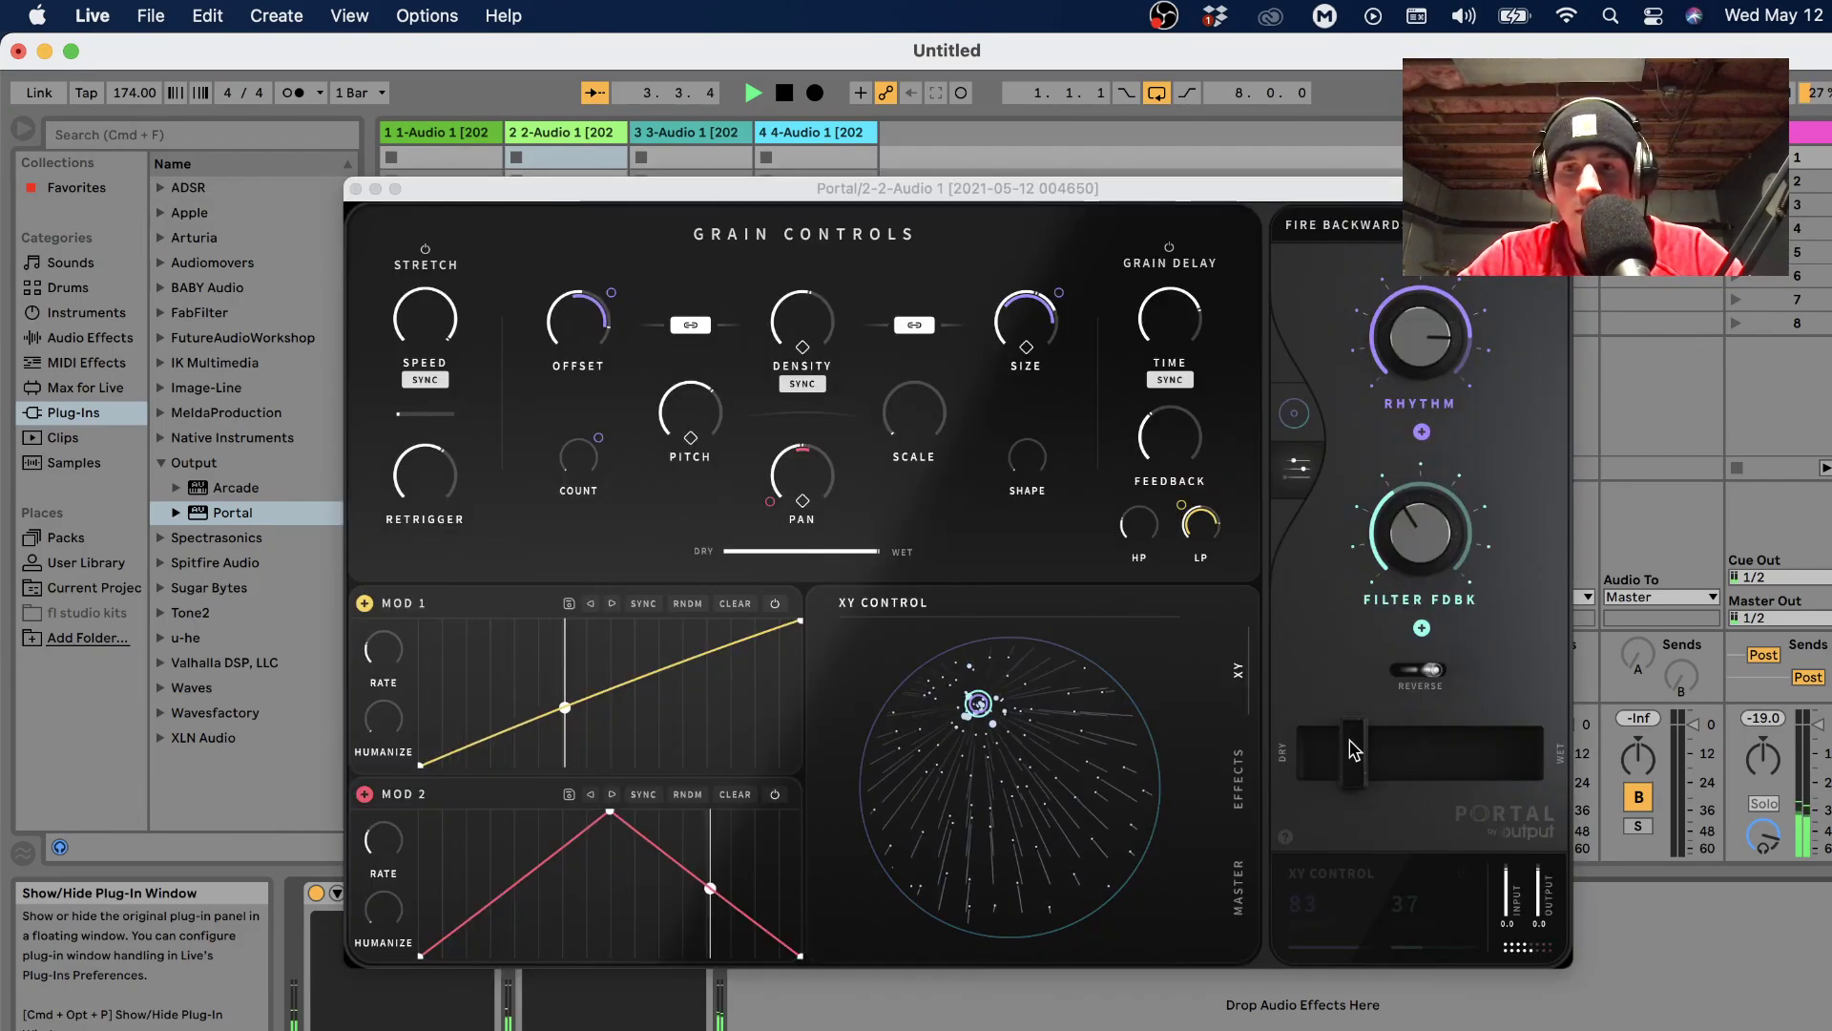
left_click_drag(1354, 754, 1345, 754)
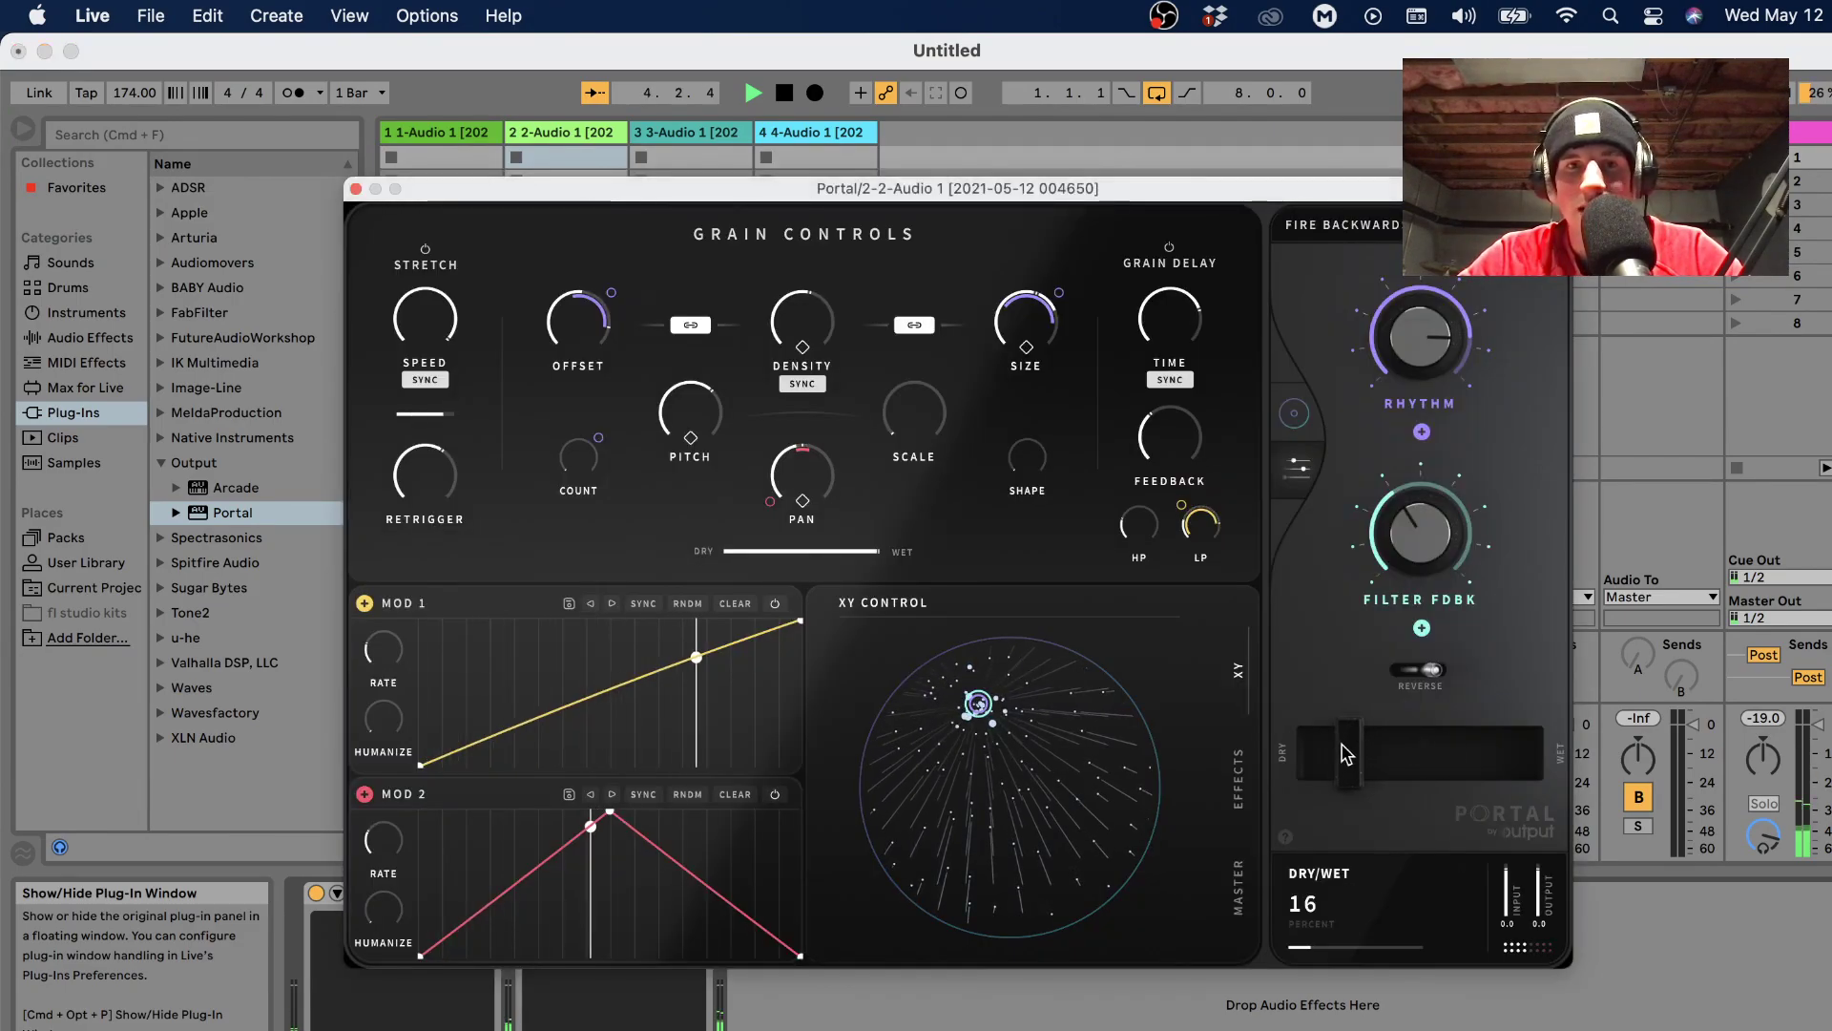
left_click(356, 190)
left_click(417, 796)
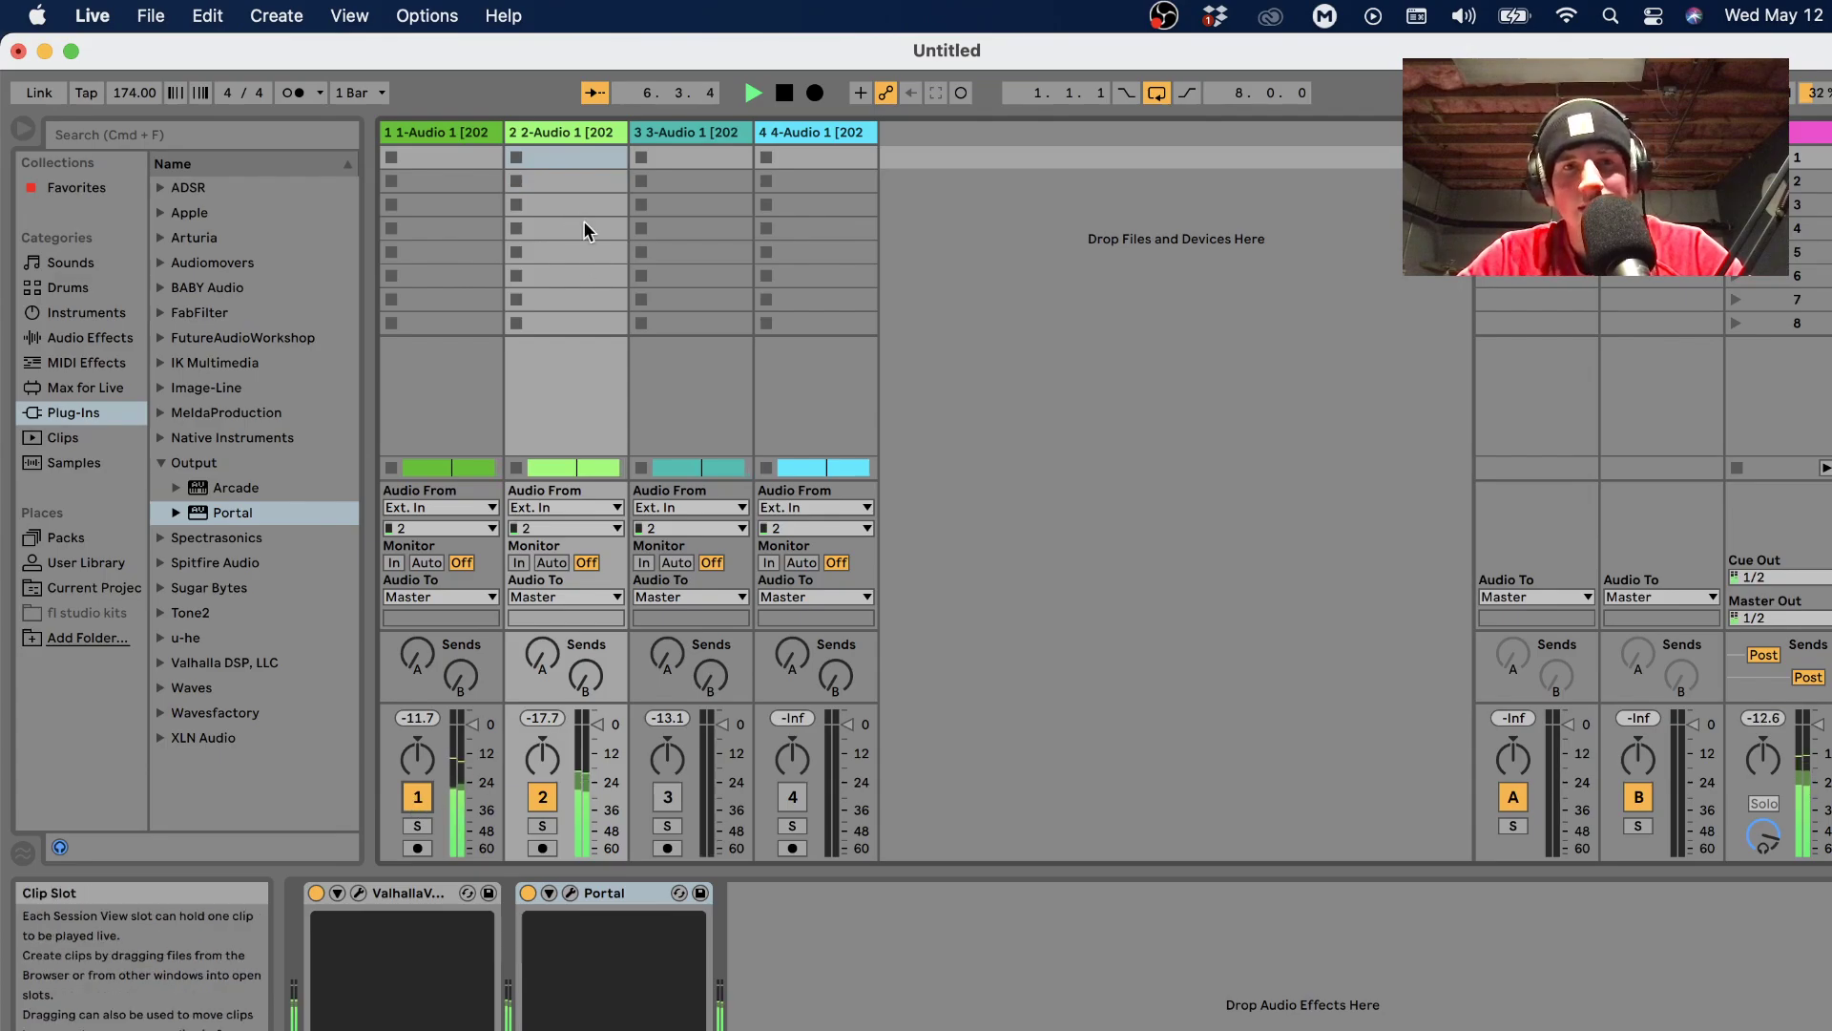
Add FabFilter's Pro-Q 3 equalizer to the second track after Portal.
left_click(162, 465)
left_click(160, 612)
left_click(160, 612)
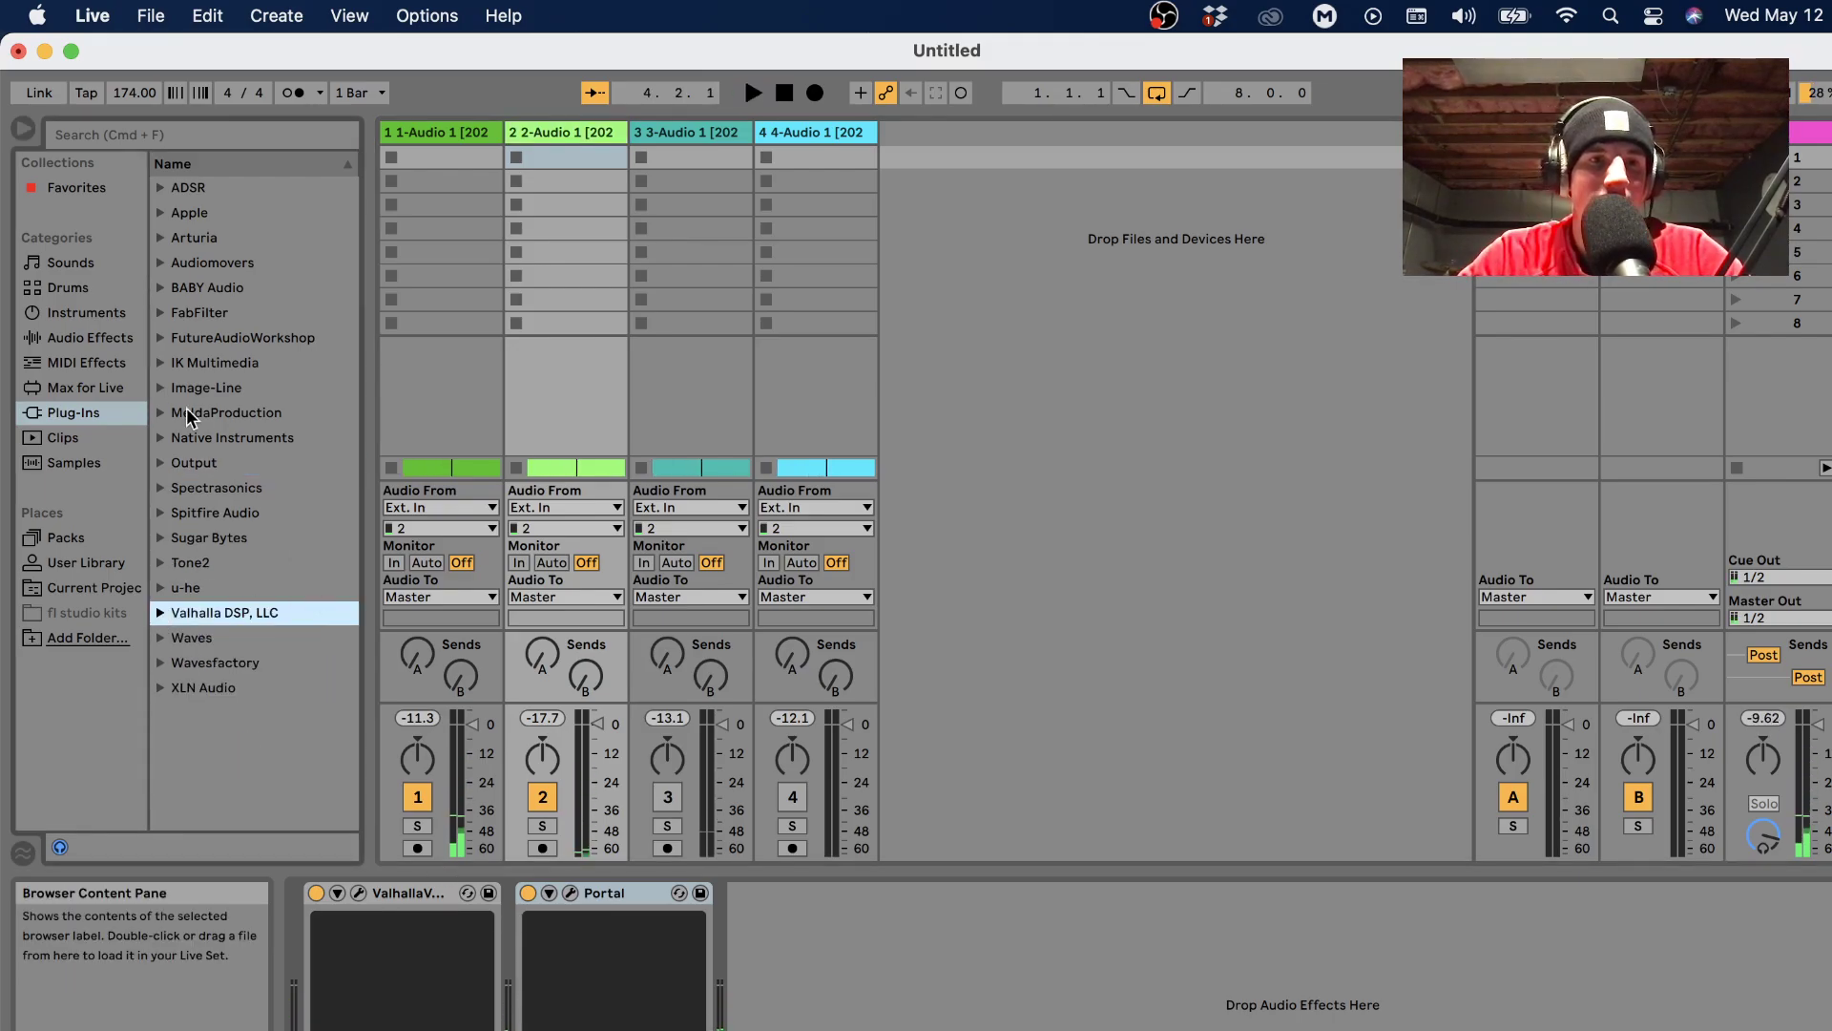
key("Up")
key("Up")
key("Up")
key("Up")
key("Up")
key("Up")
key("Up")
key("Up")
key("Up")
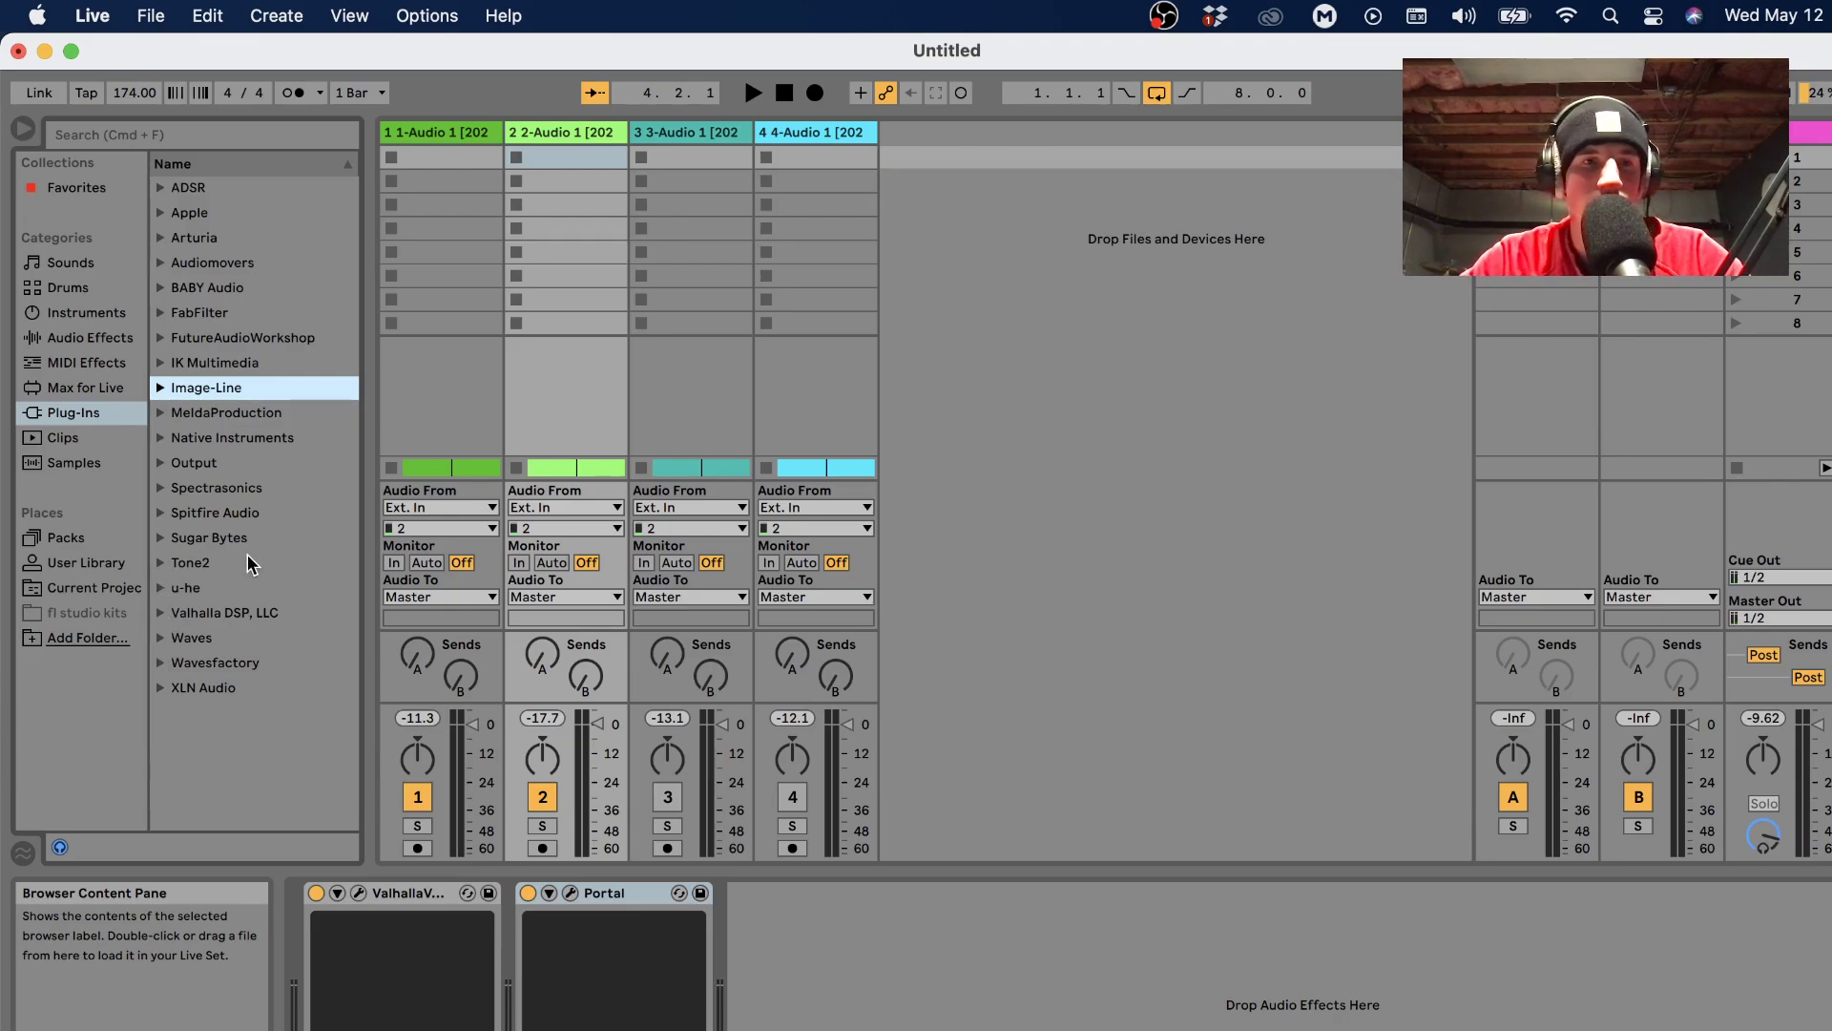
key("Up")
key("Up")
key("Up")
key("Right")
key("Down")
key("Down")
key("Down")
key("Down")
key("Down")
key("Down")
key("Down")
key("Down")
key("Down")
key("Return")
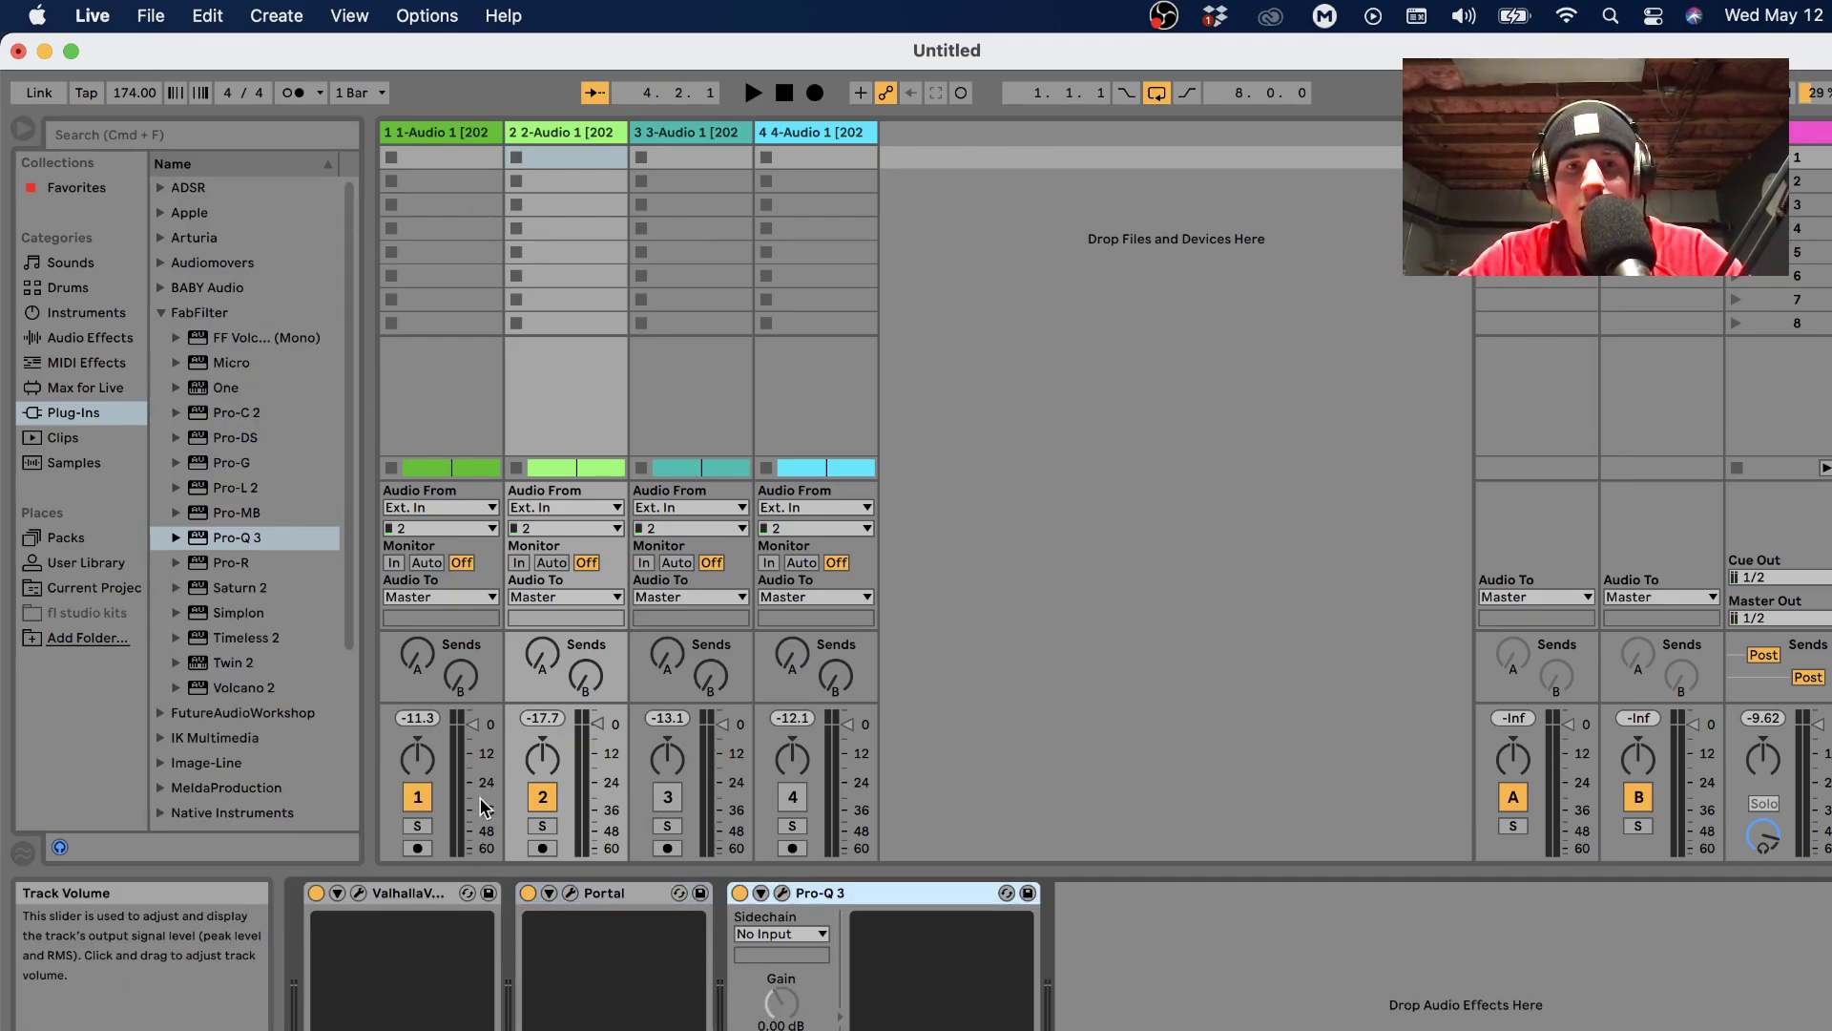
Activate track 3, deactivate track 2 and select track 3 for processing.
left_click(670, 798)
left_click(539, 798)
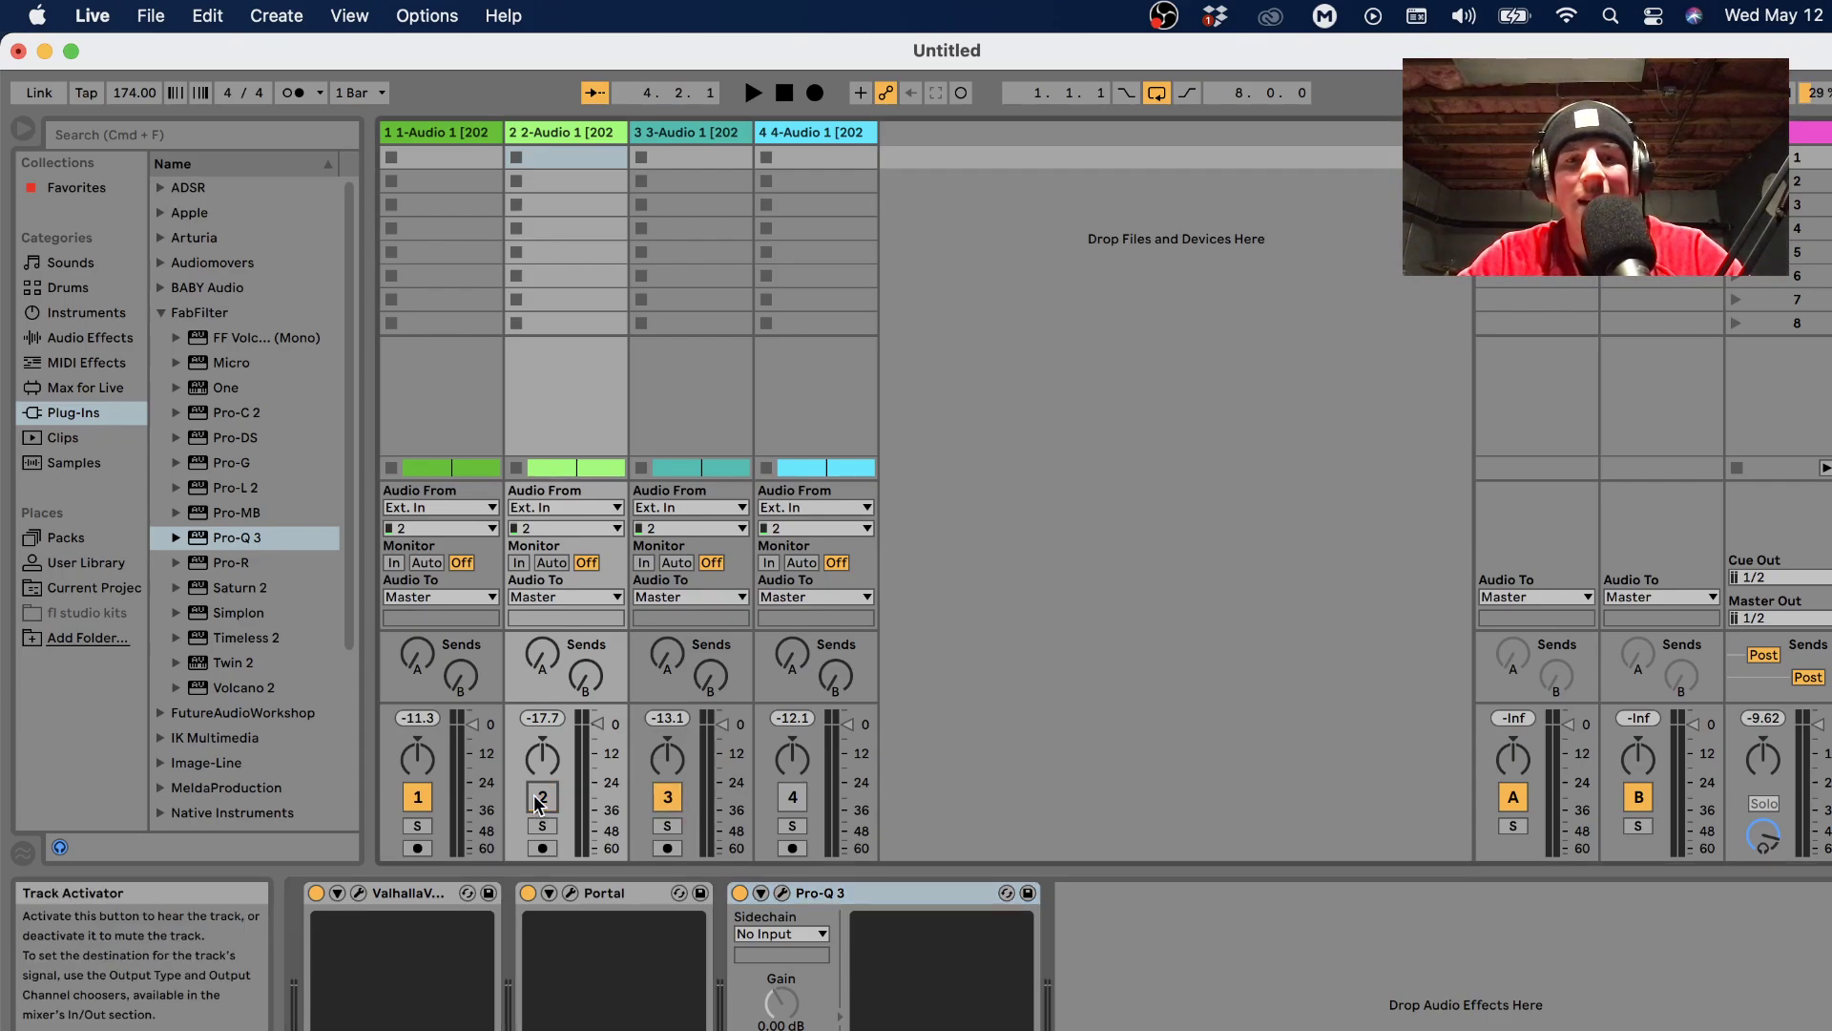
left_click(679, 138)
Switch to the Arrangement View and turn off the eight-bar loop.
left_click(1777, 132)
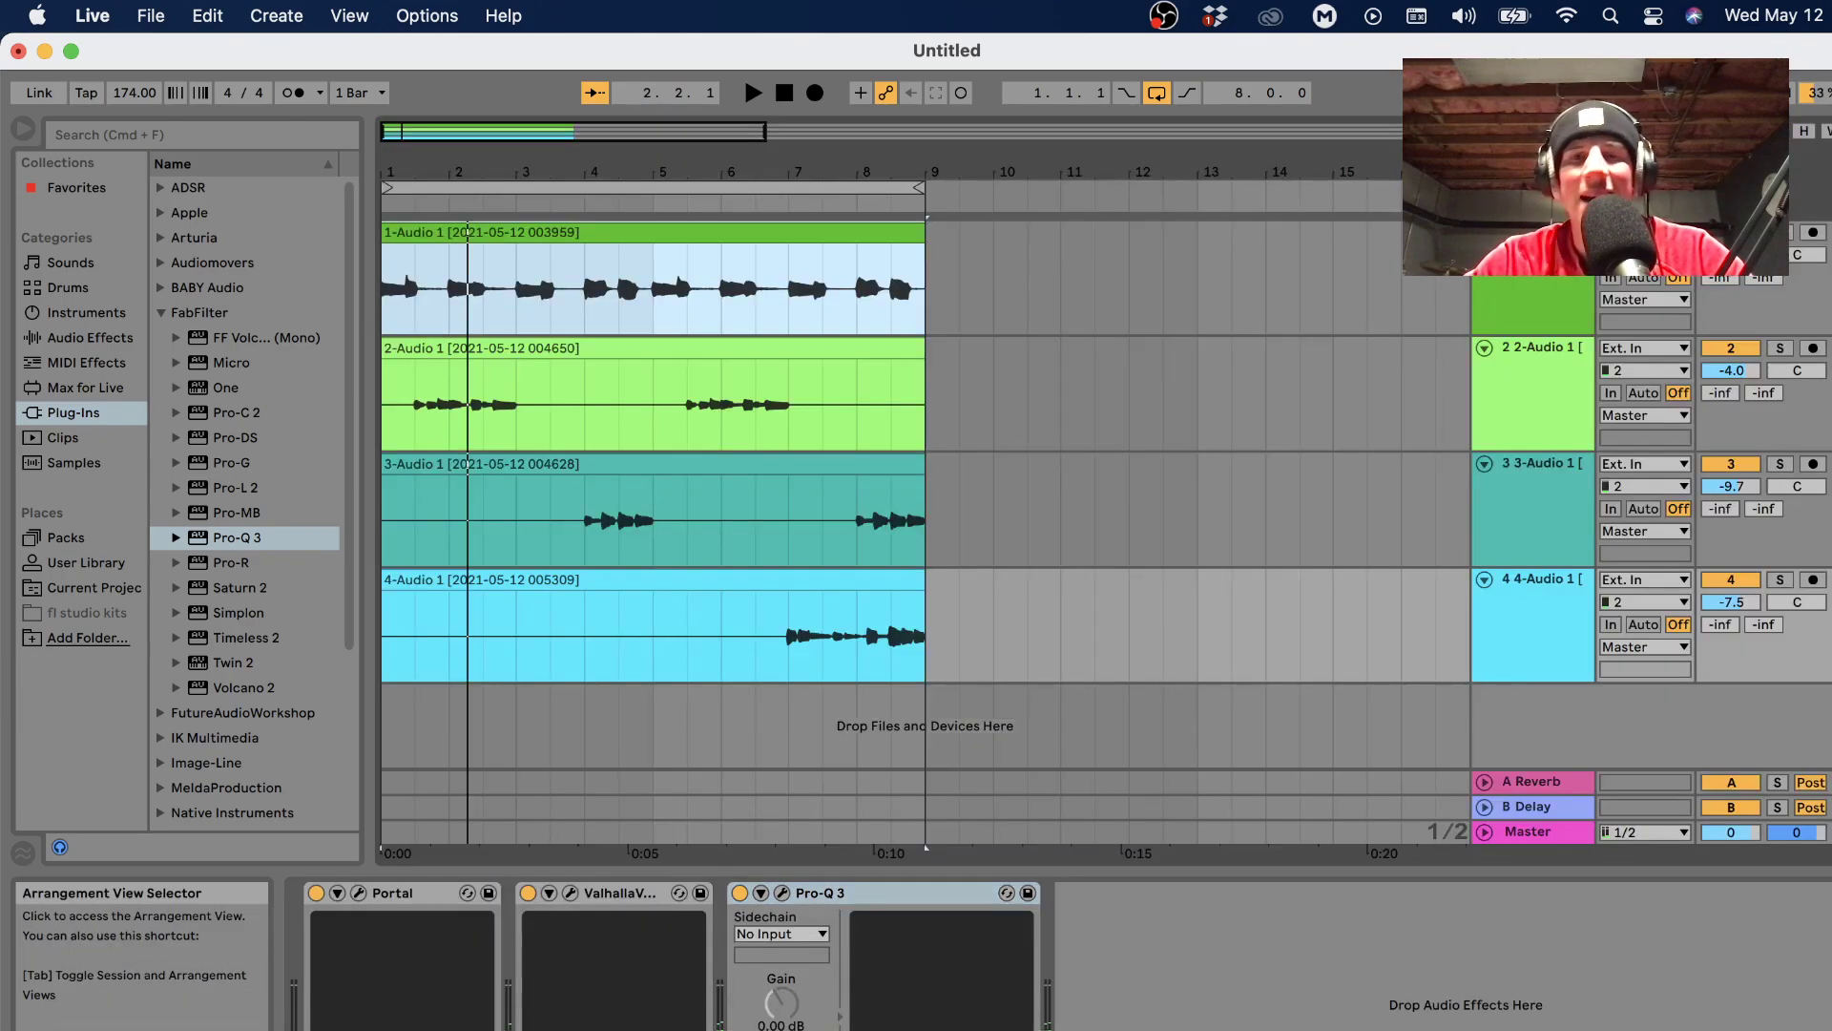
scroll(818, 497, "up", 5)
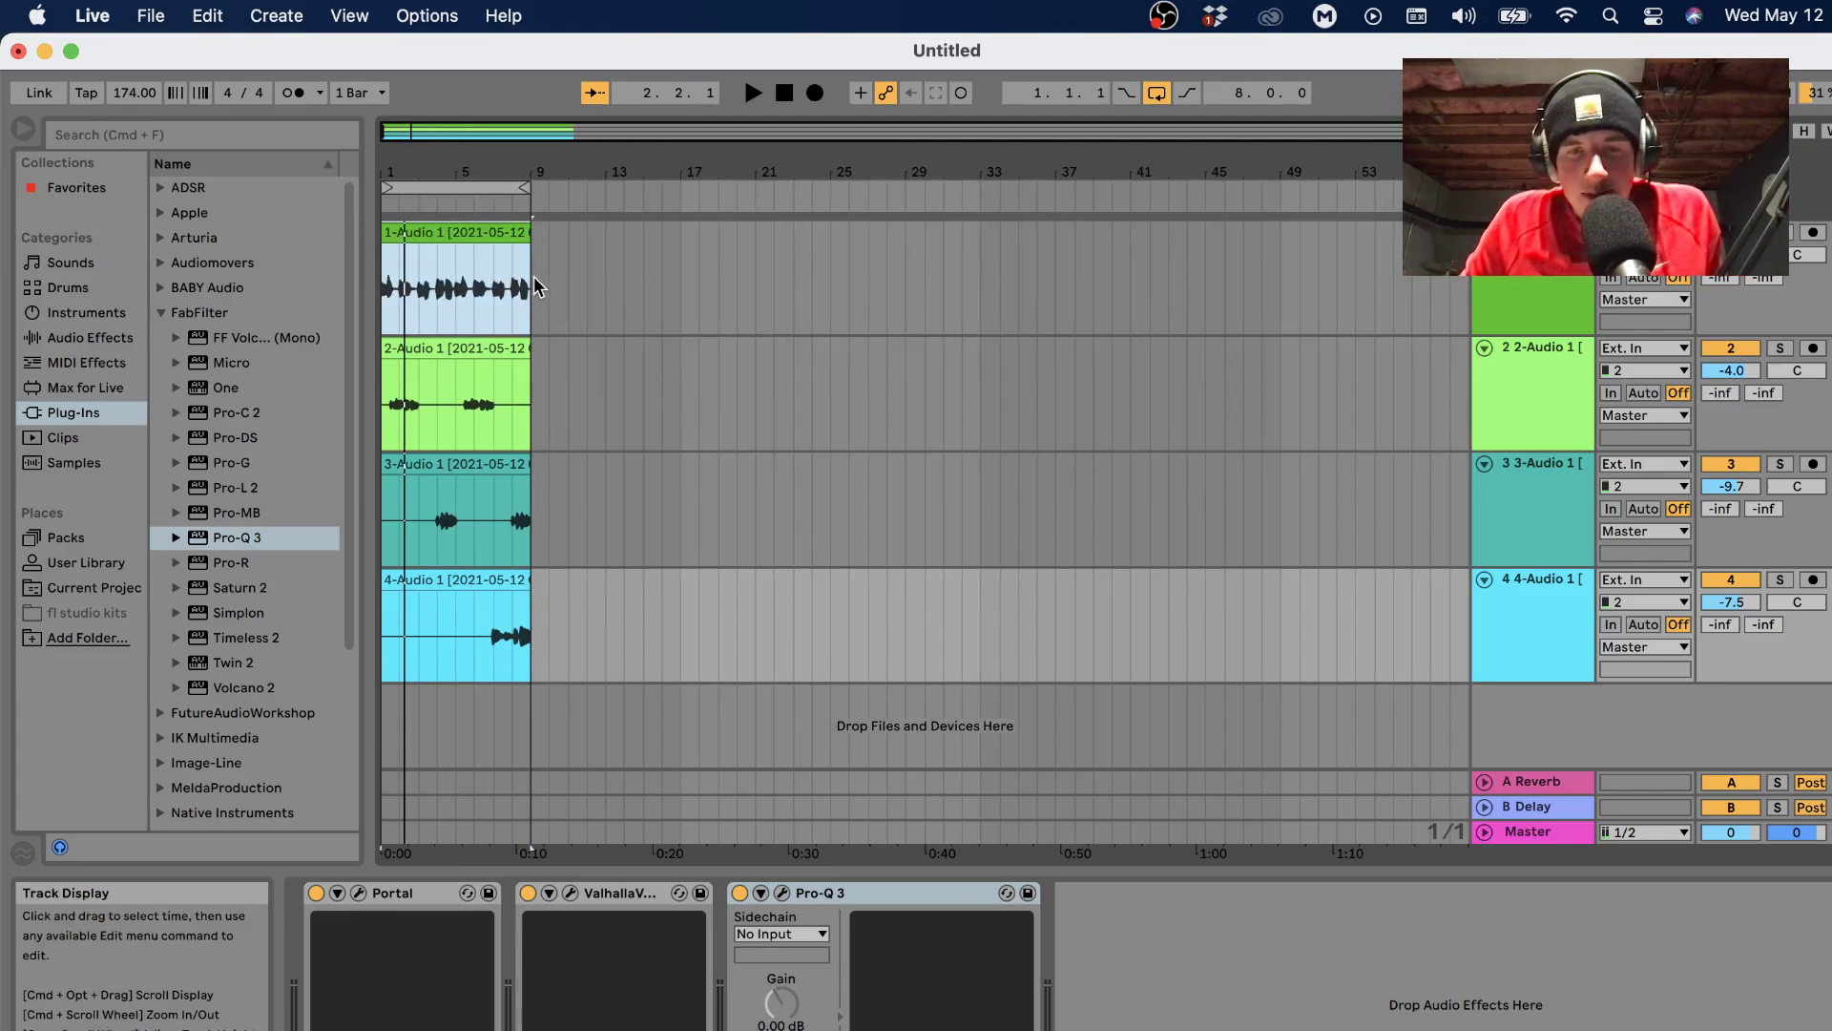
right_click(474, 188)
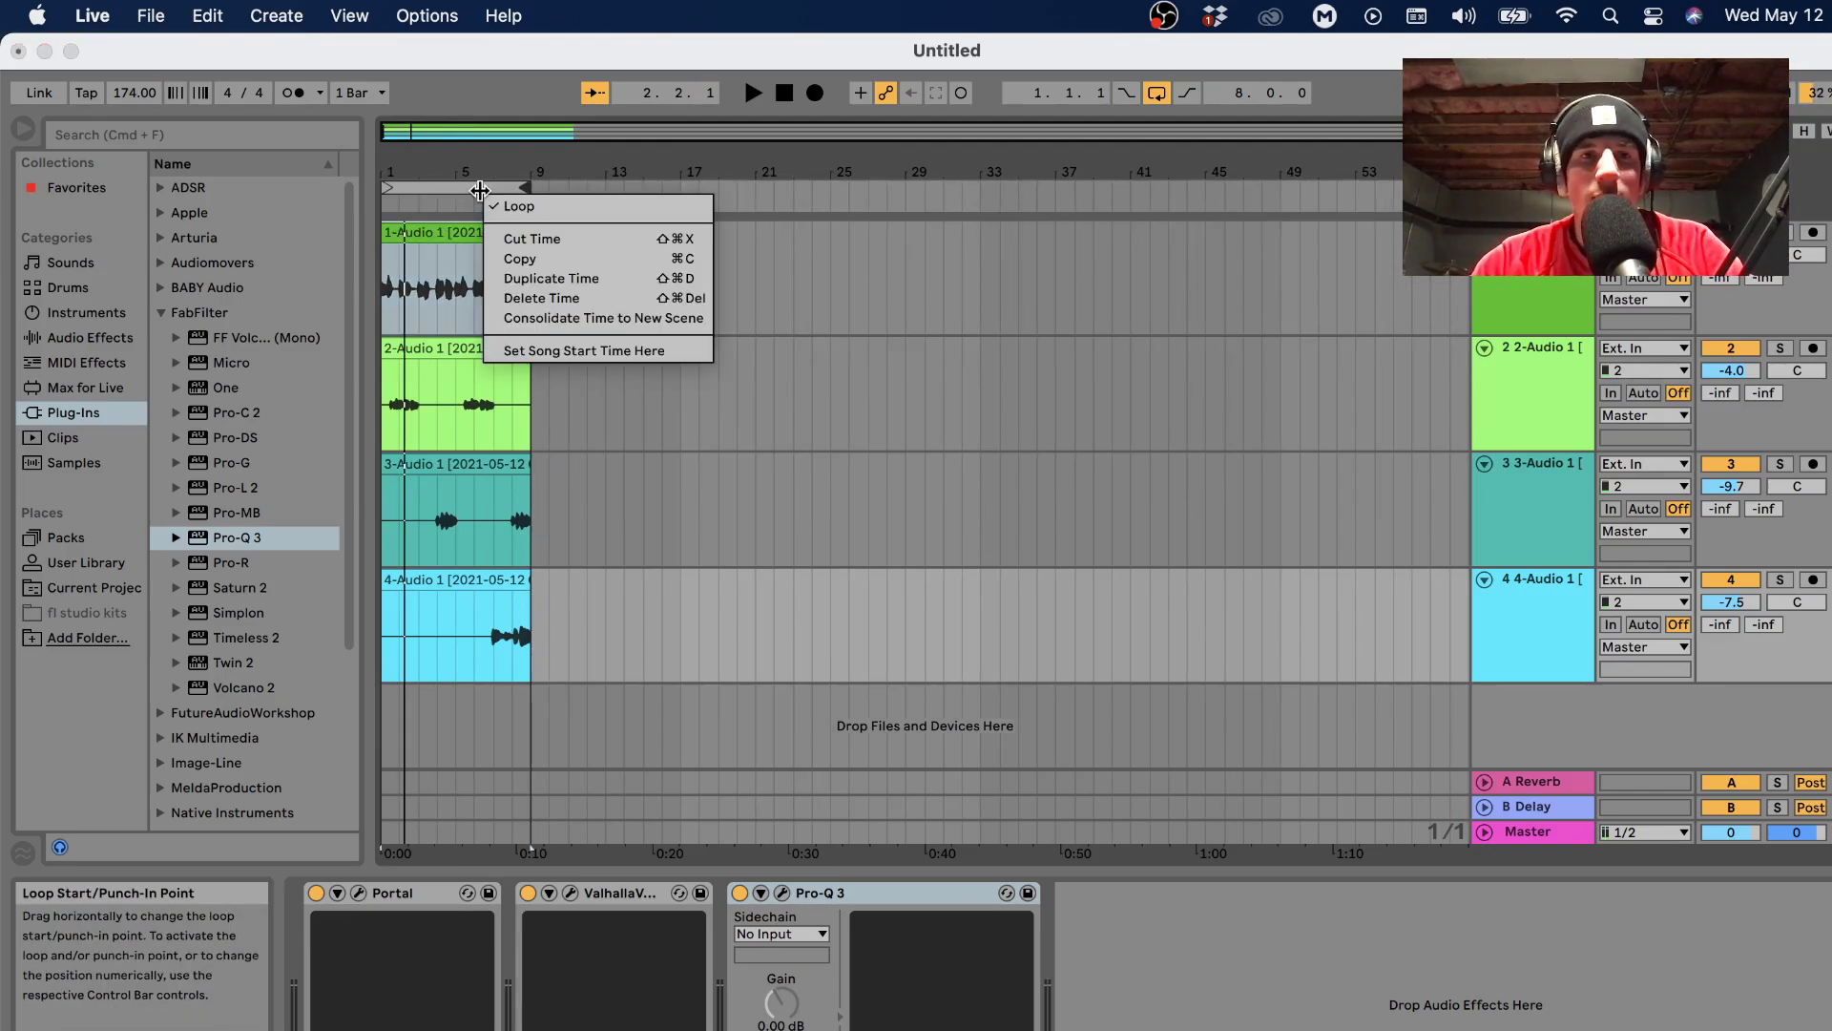
left_click(508, 210)
Select the clips on all four tracks and duplicate them three times along the timeline.
left_click(552, 325)
key("cmd+a")
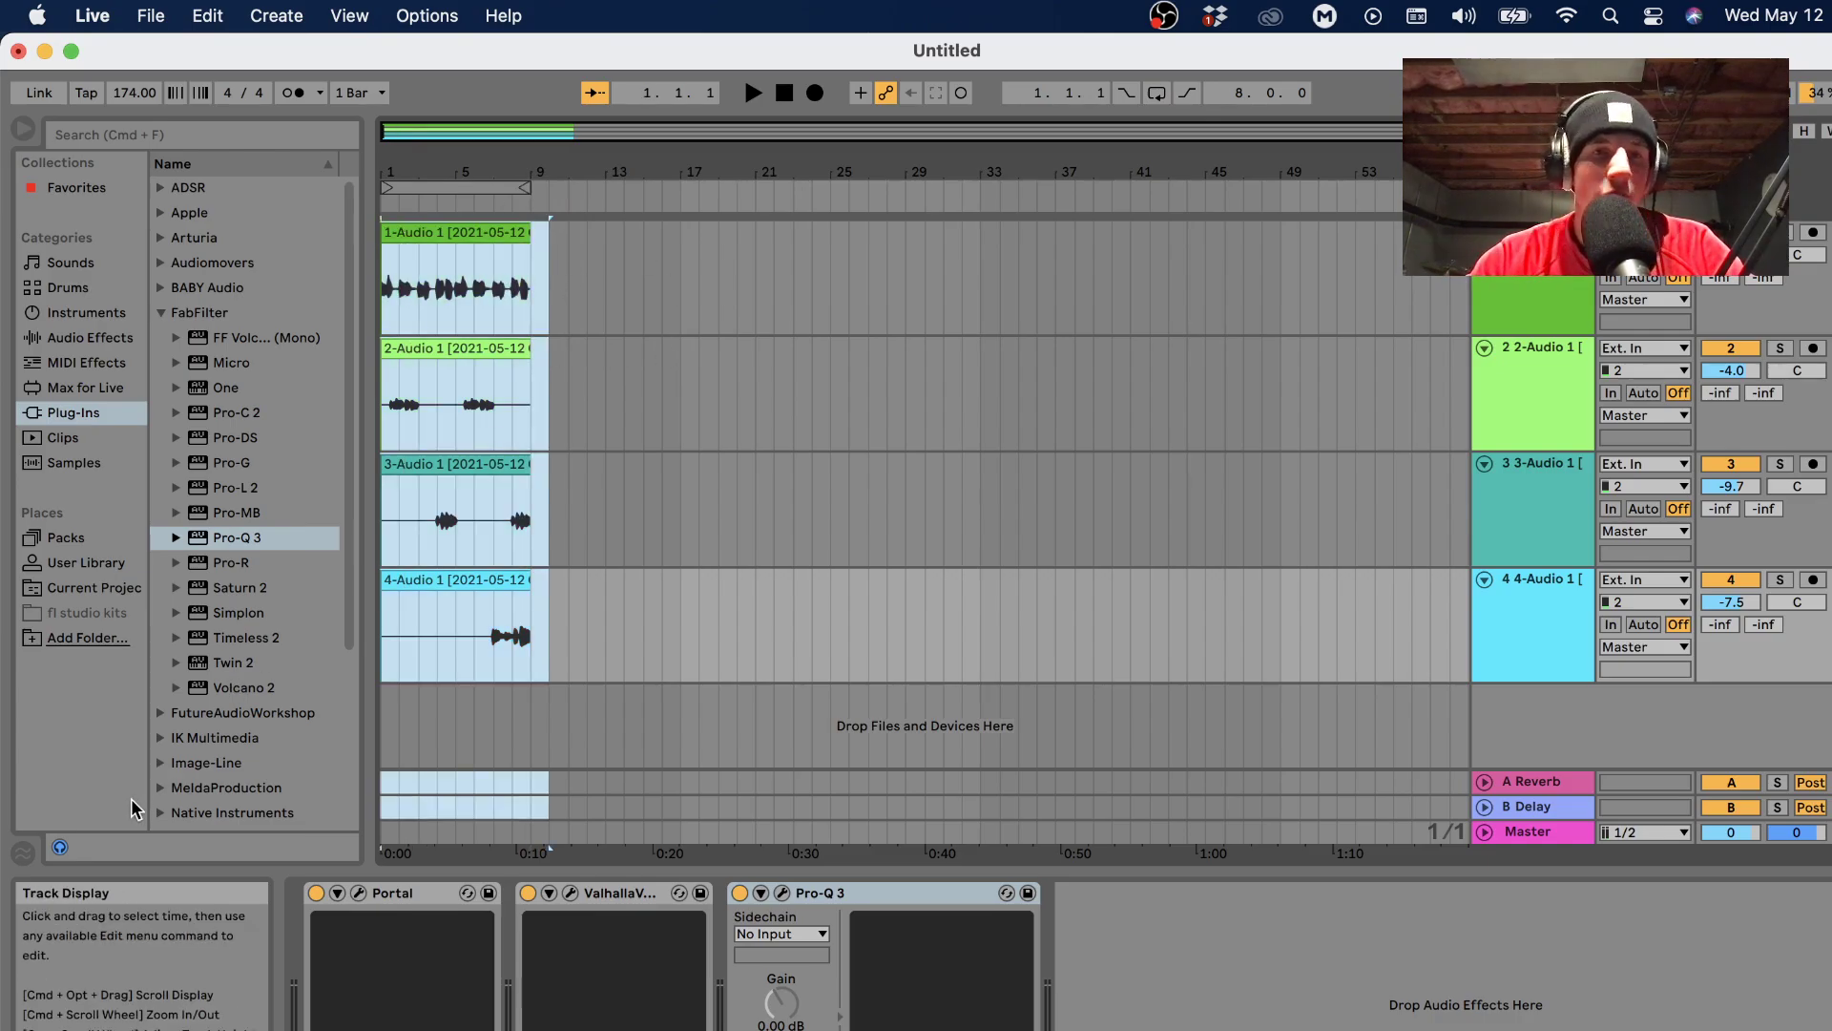
key("cmd+a")
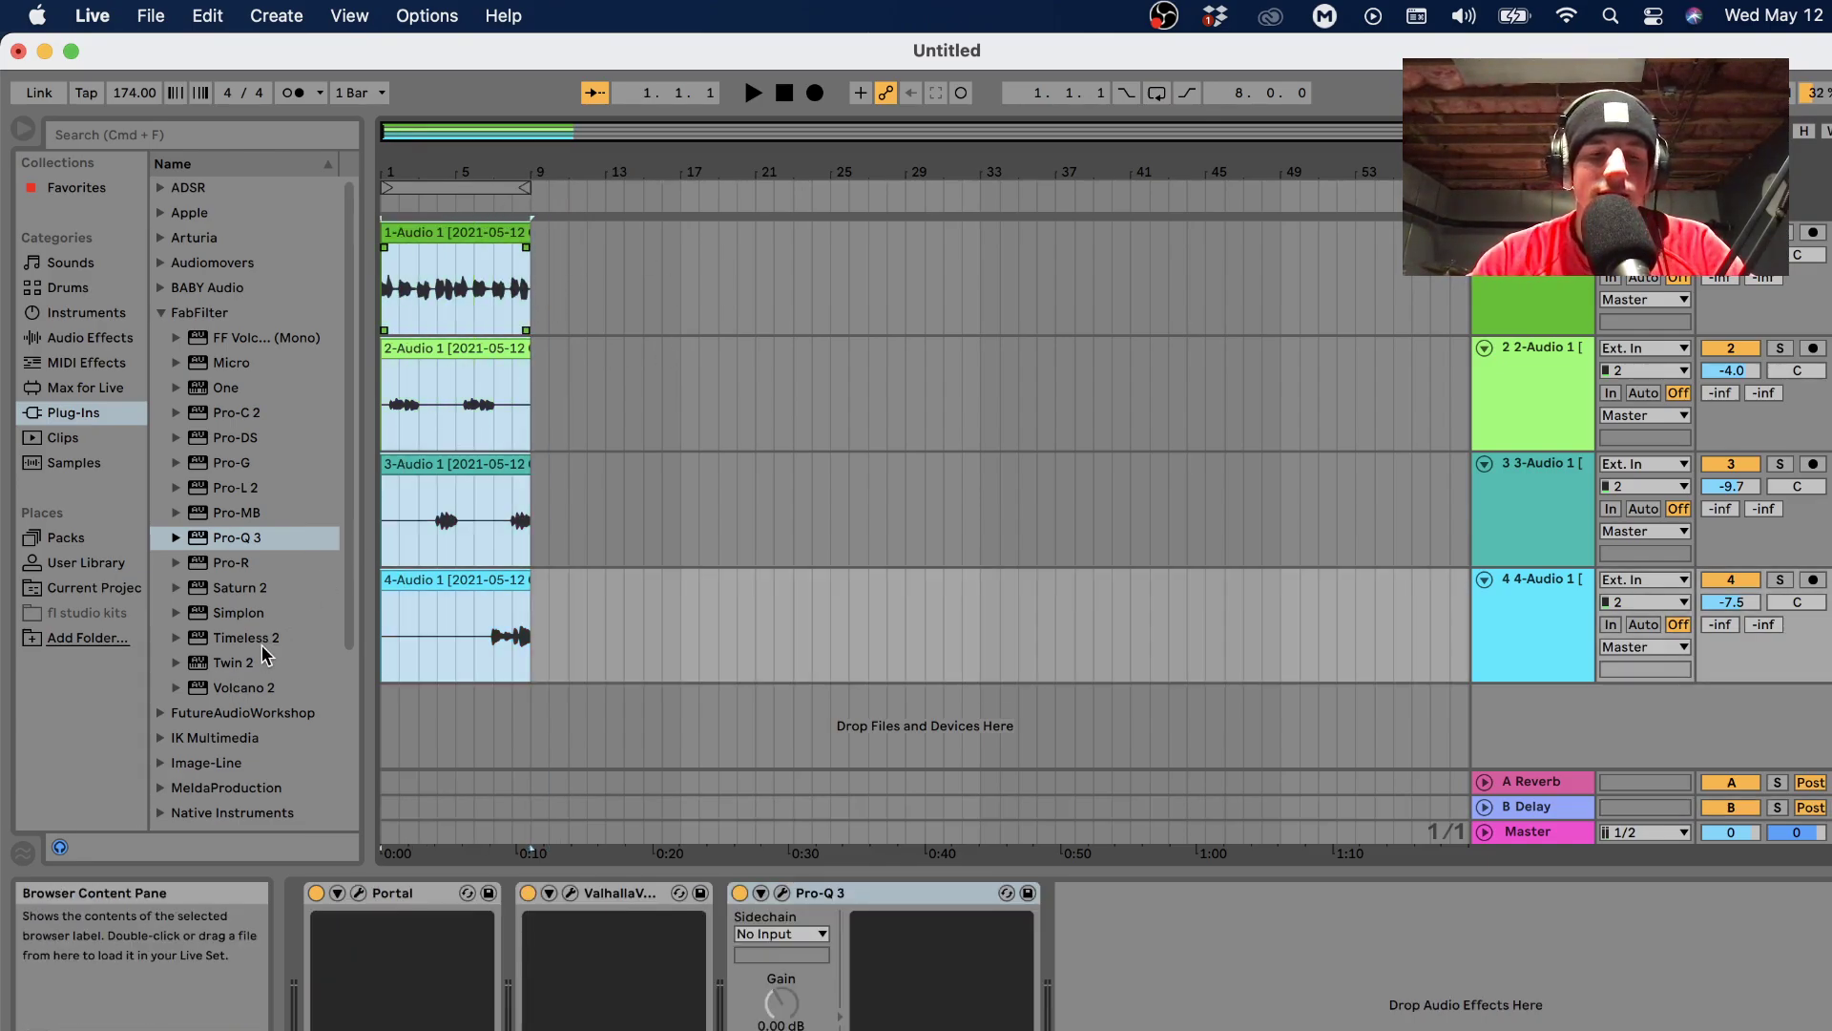
key("cmd+d")
key("cmd+d")
key("cmd+d")
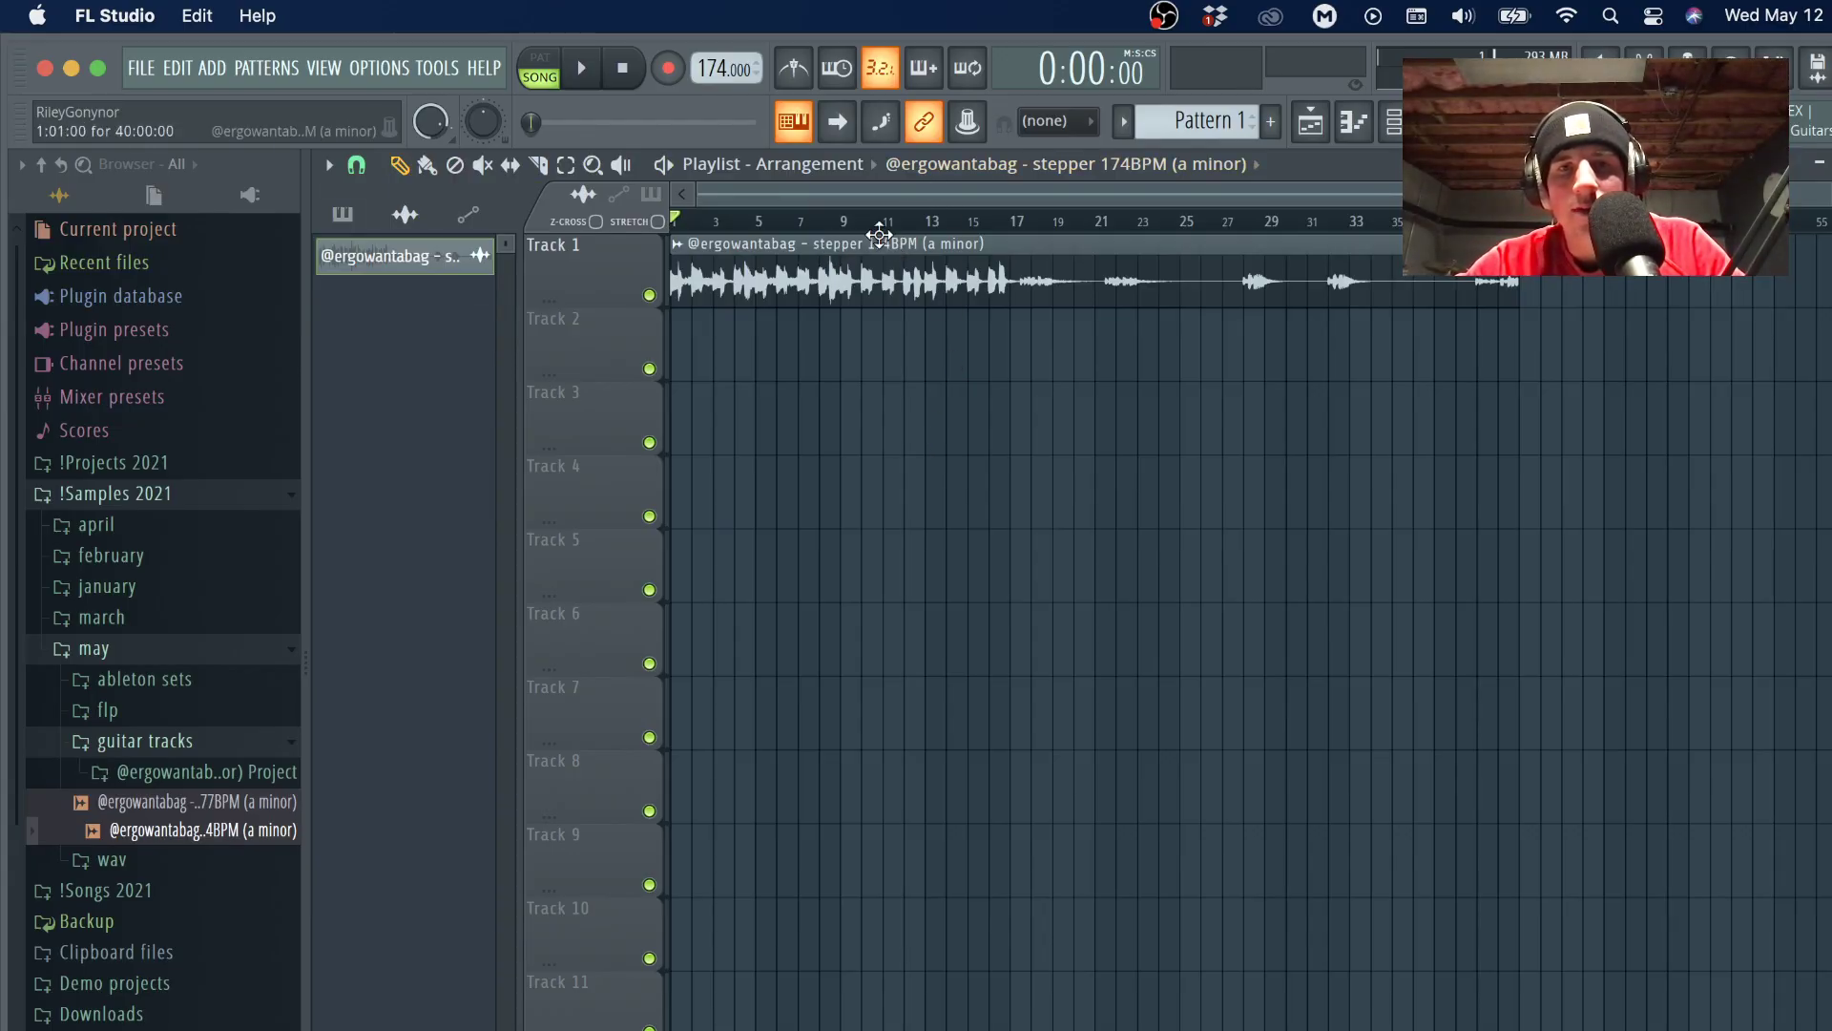
In FL Studio, route the imported stepper 174BPM audio clip to mixer insert 1 and pick an effect for slot 10.
double_click(879, 238)
left_click(1068, 465)
left_click(1047, 547)
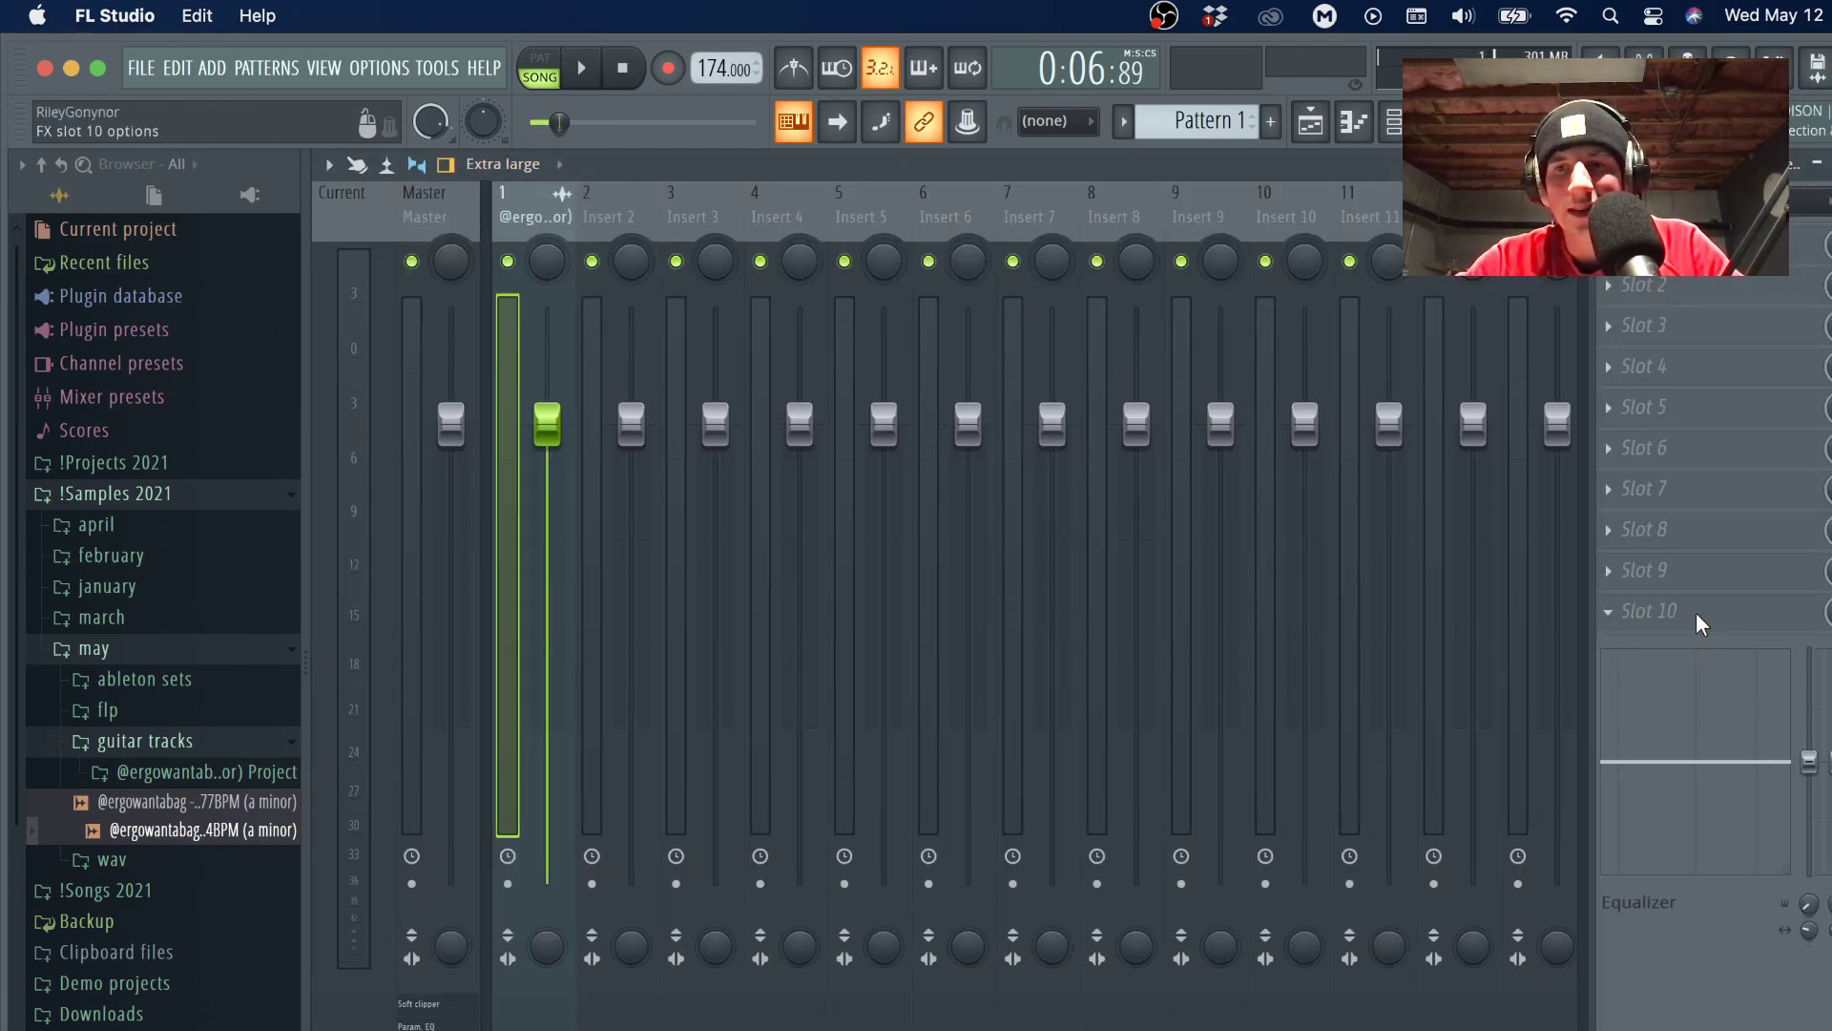
left_click(1699, 623)
left_click(1317, 804)
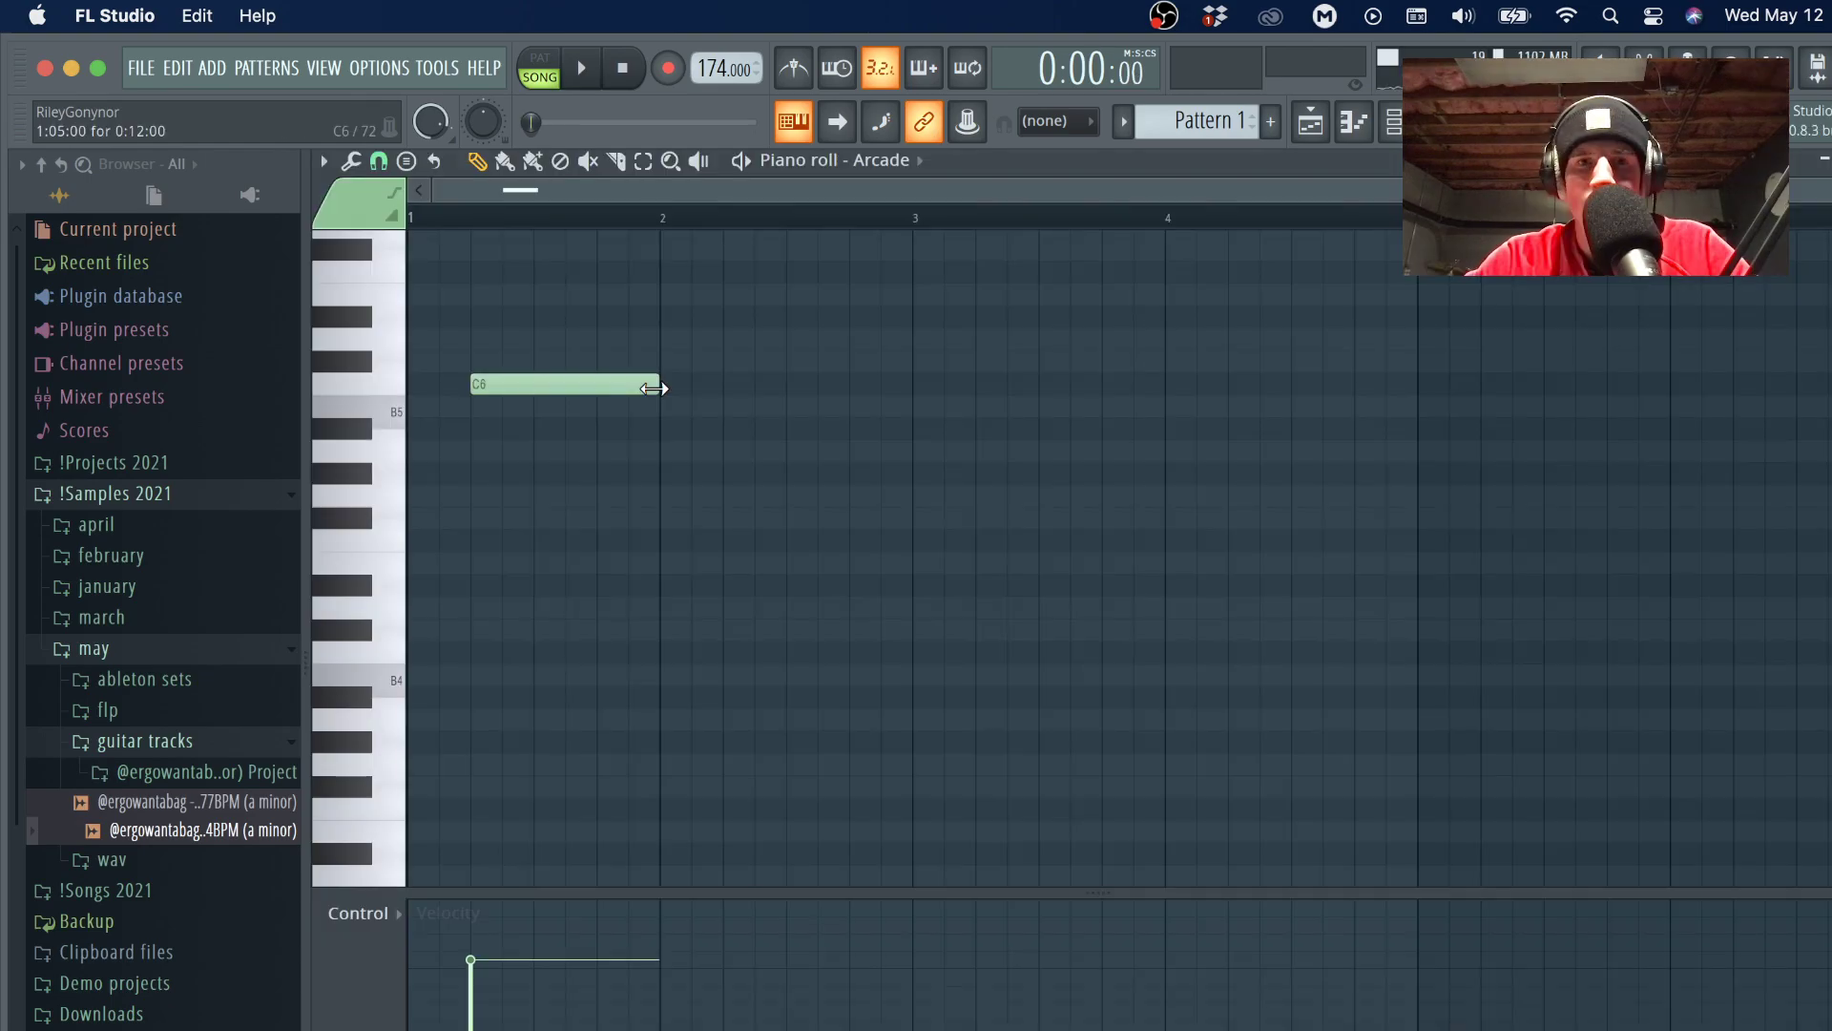
Shift the Arcade C6 note to start at 1:09:00 and play the song to audition its timing.
key("space")
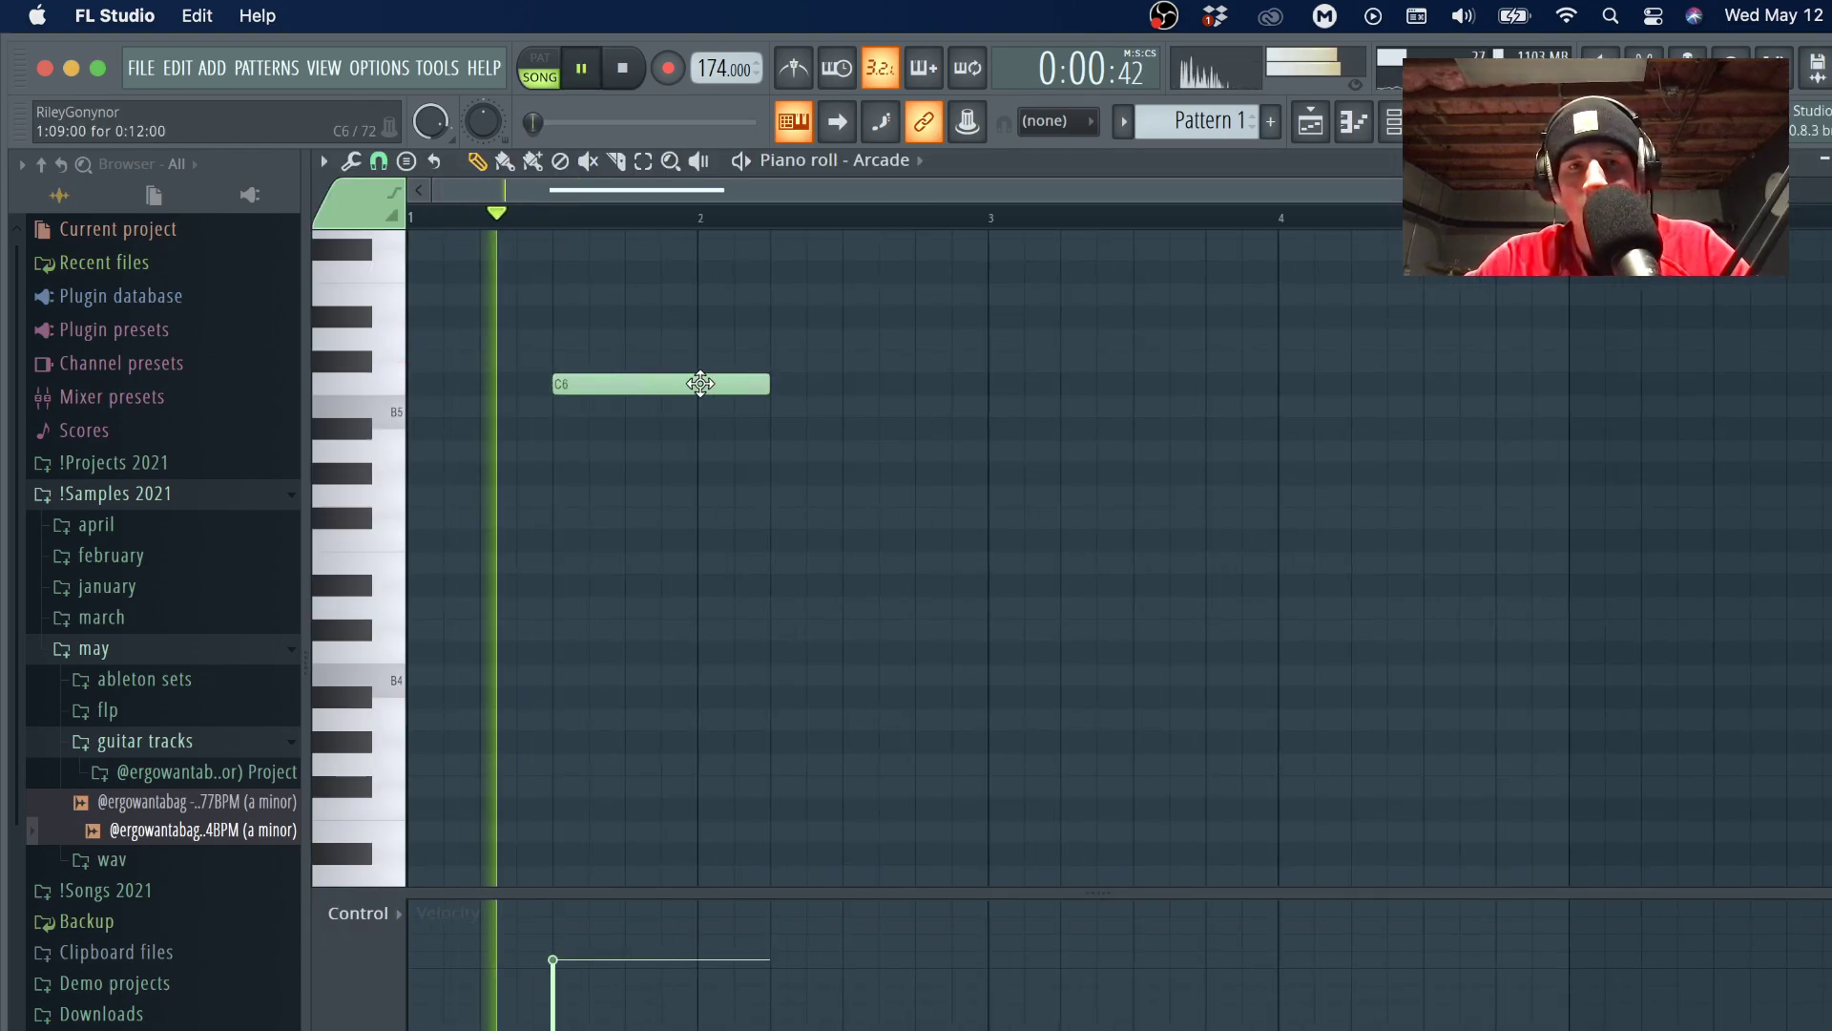
key("space")
key("space")
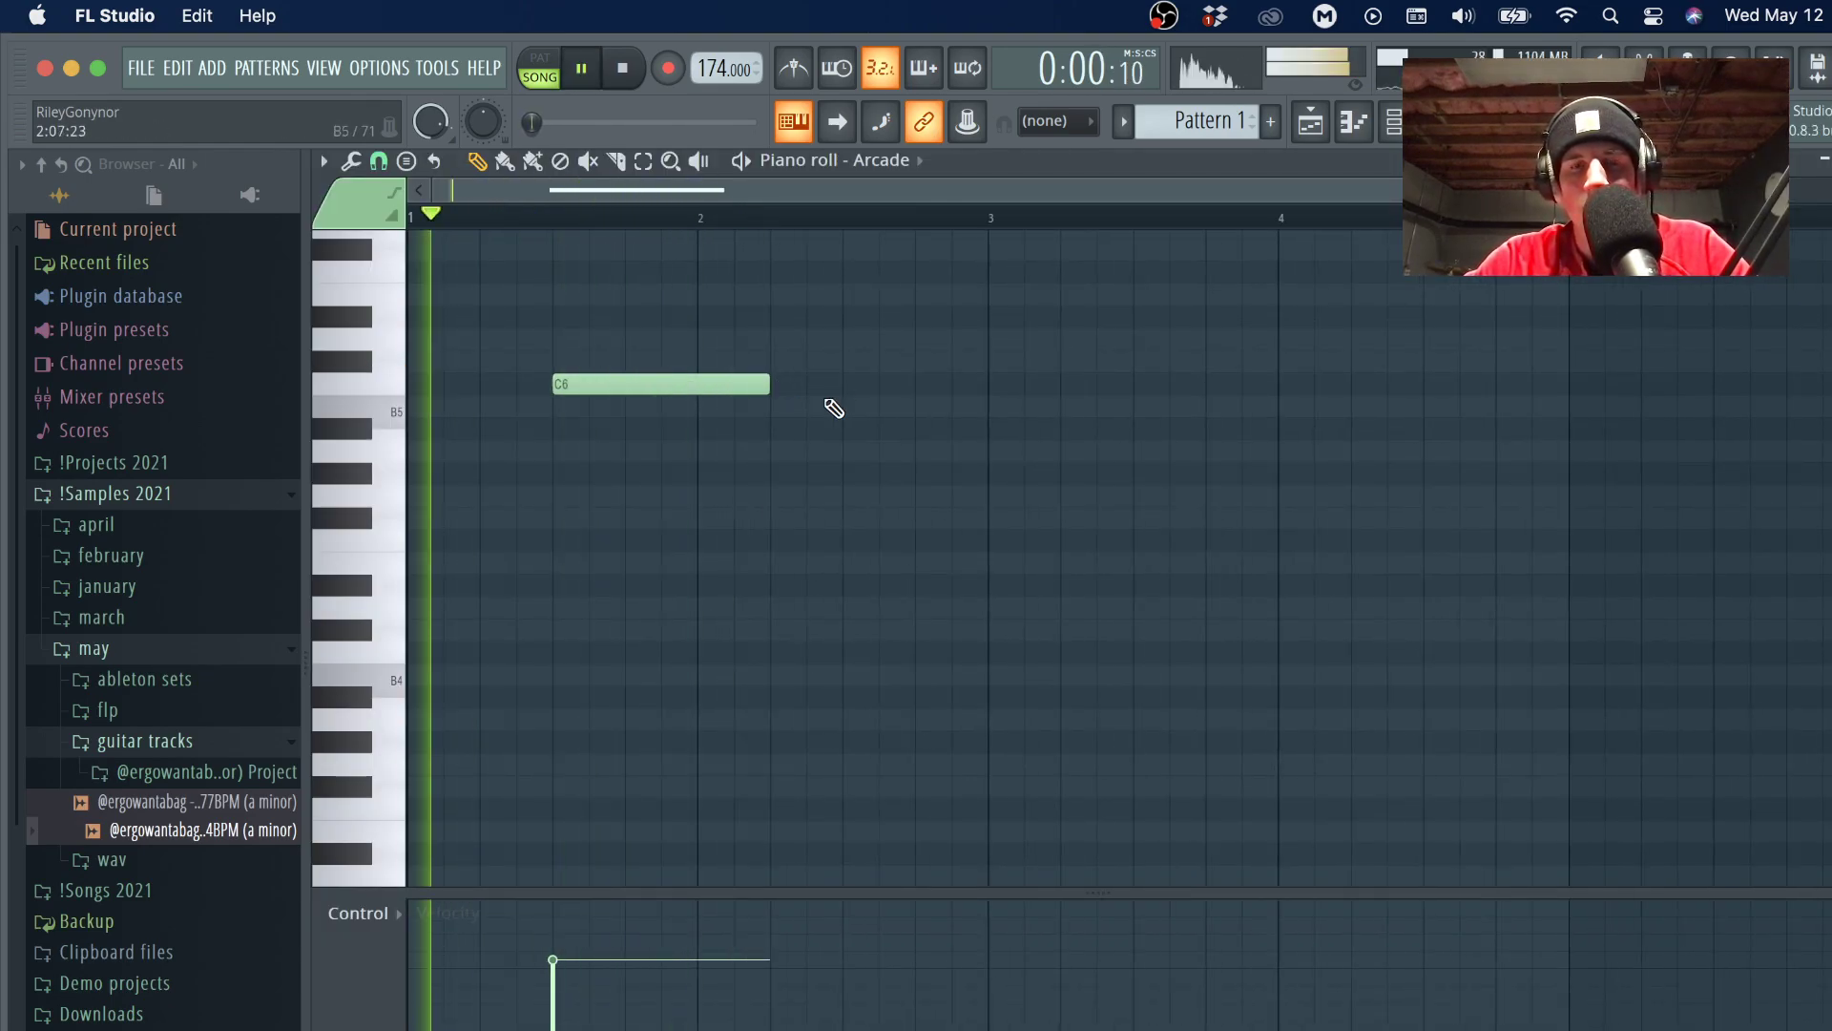
scroll(834, 408, "down", 1)
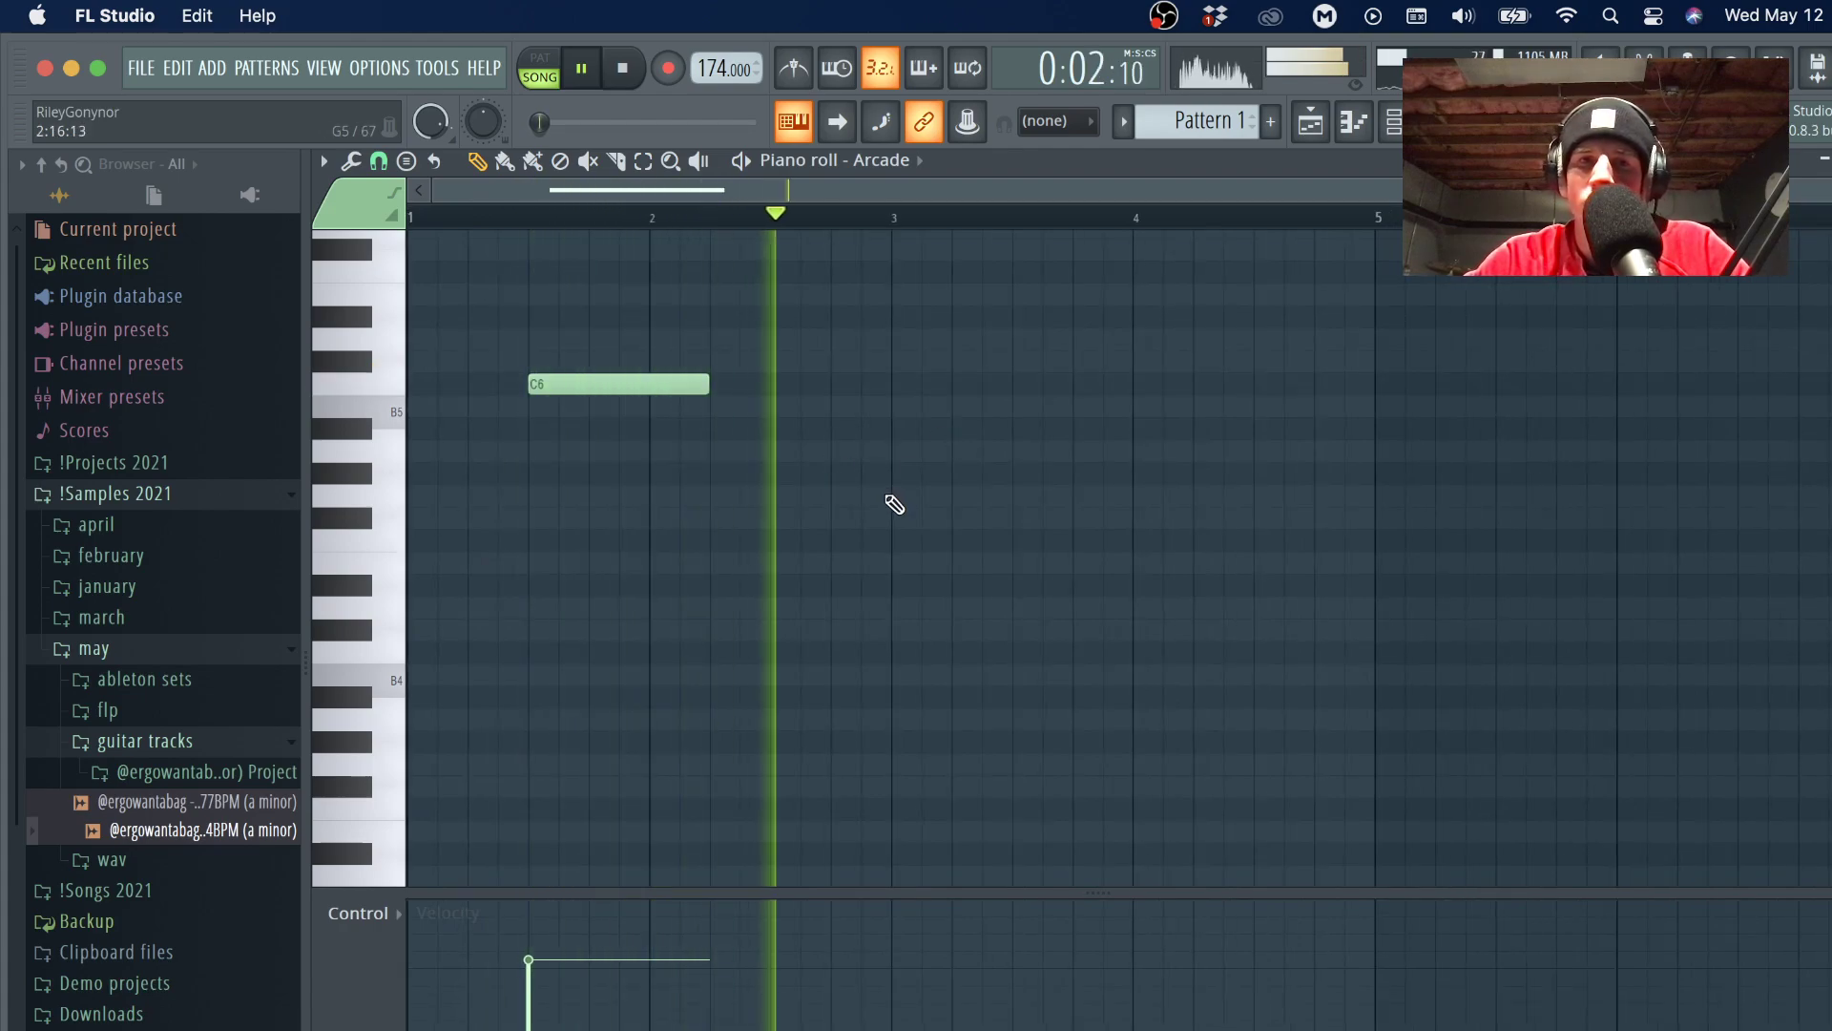
Add a G5 note at 3:09:00 and an E5 note at 4:01:00 to the Arcade part and audition the song.
key("space")
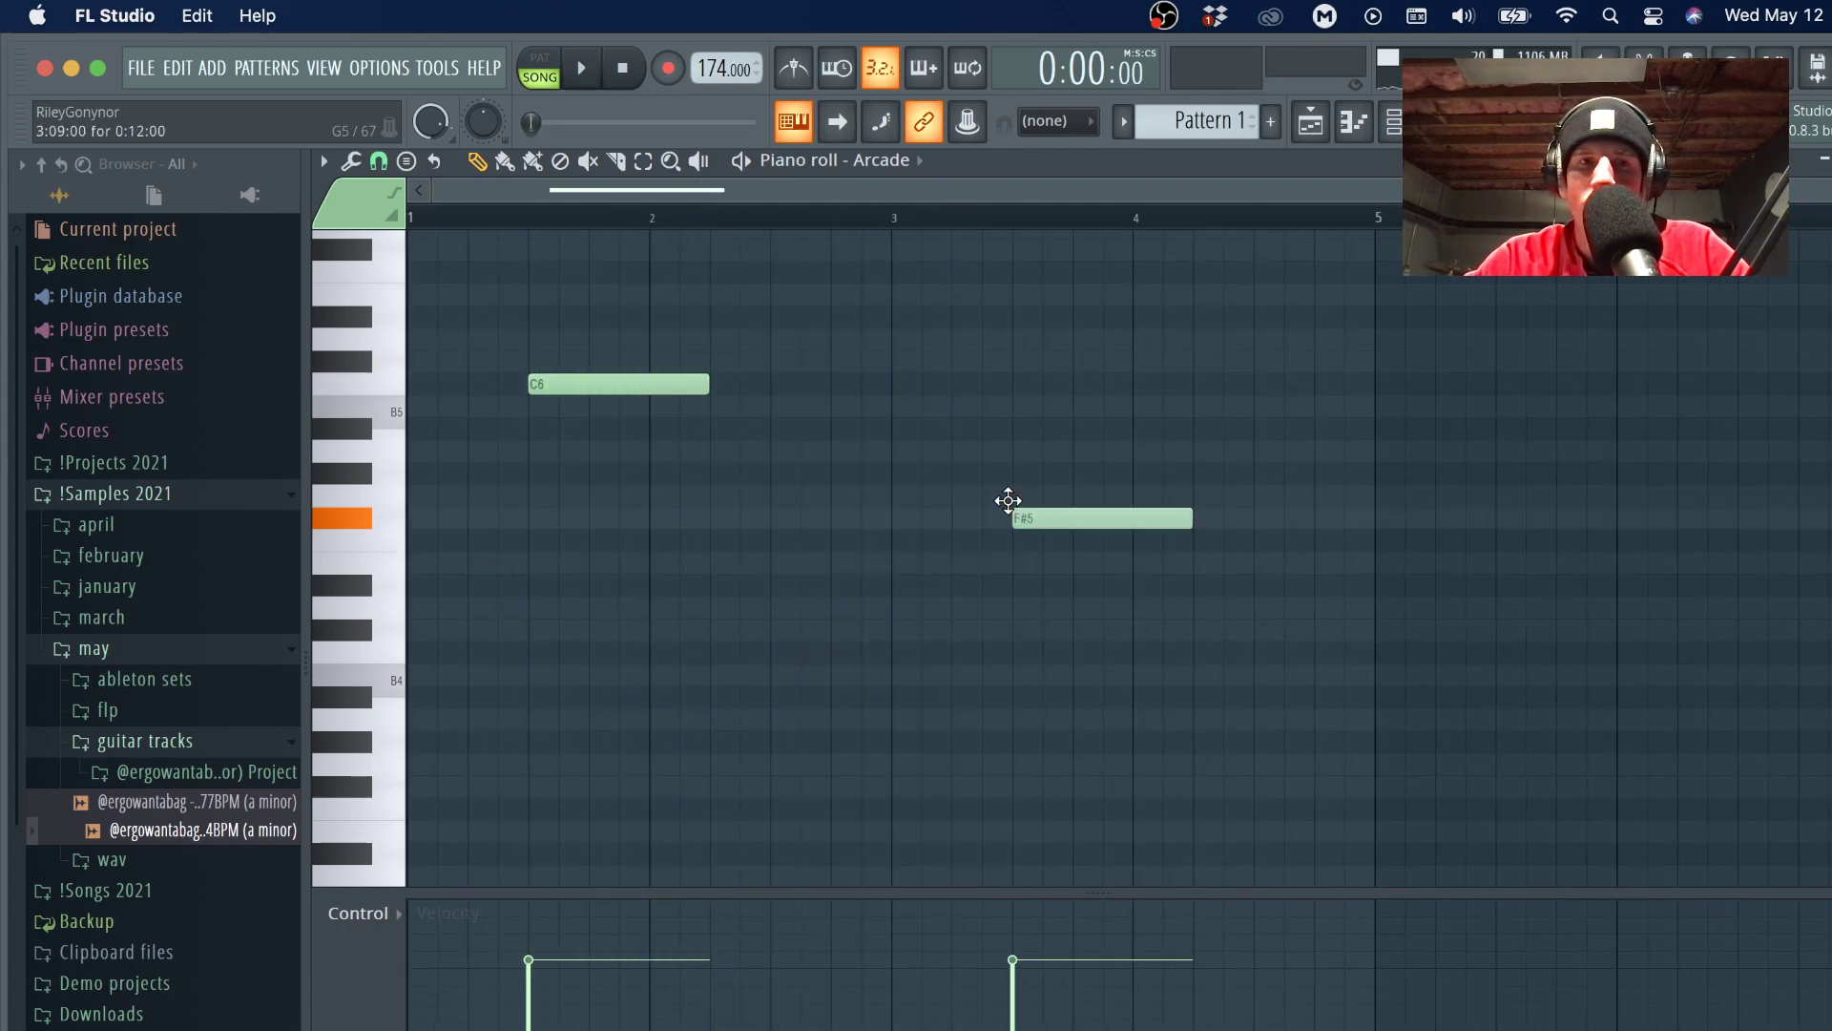
left_click_drag(1008, 501, 1006, 482)
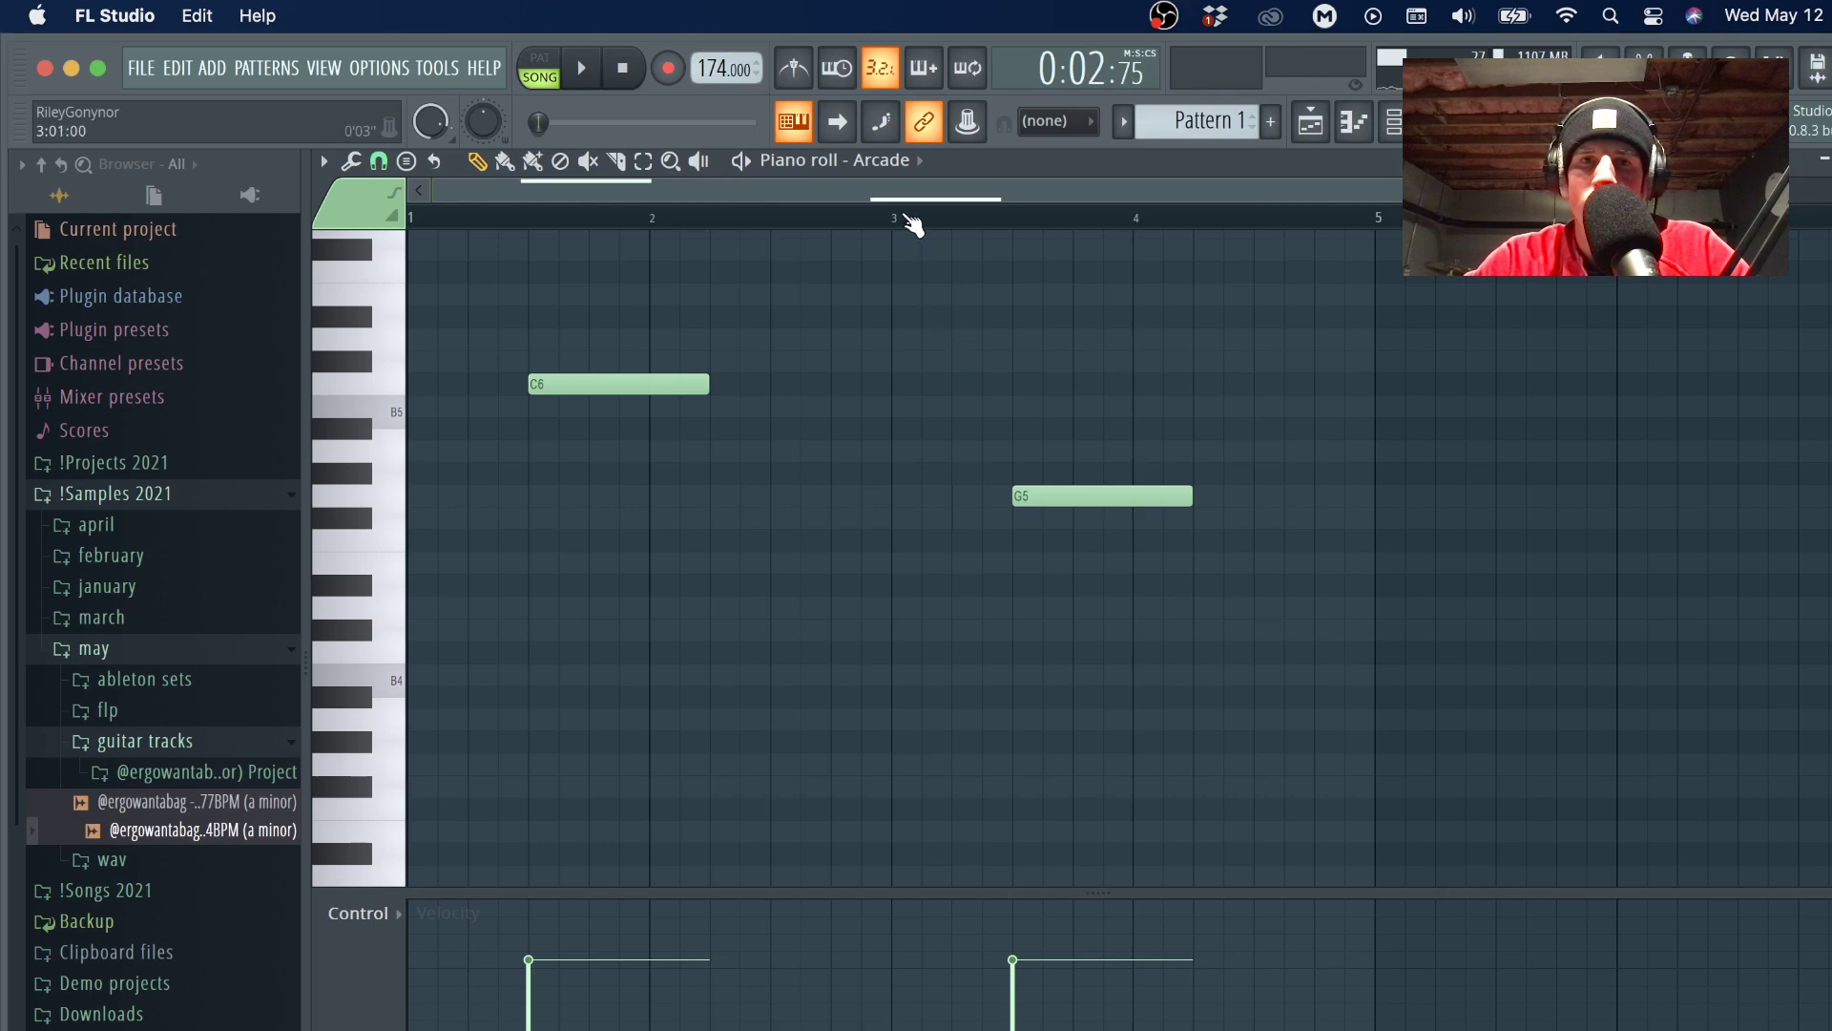
key("space")
left_click(1135, 608)
key("space")
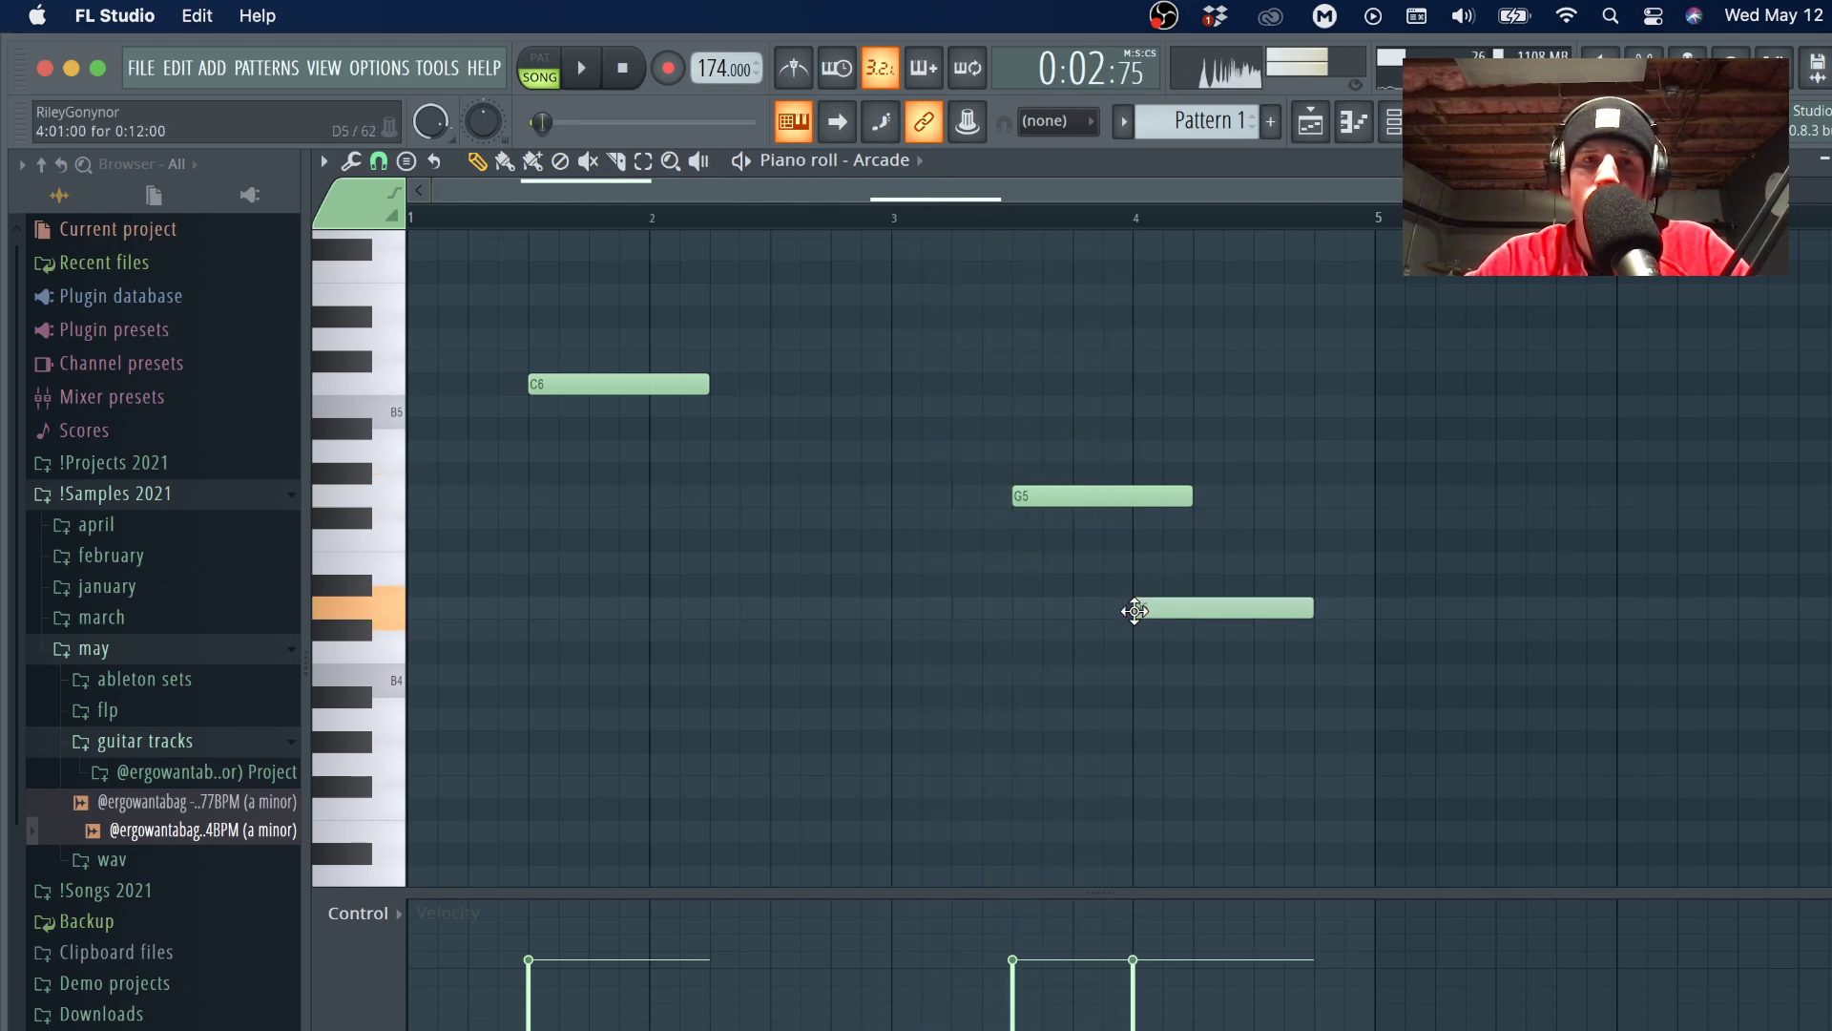
mouse_move(1133, 600)
left_mouse_down()
mouse_move(1129, 542)
mouse_move(1128, 569)
left_mouse_up()
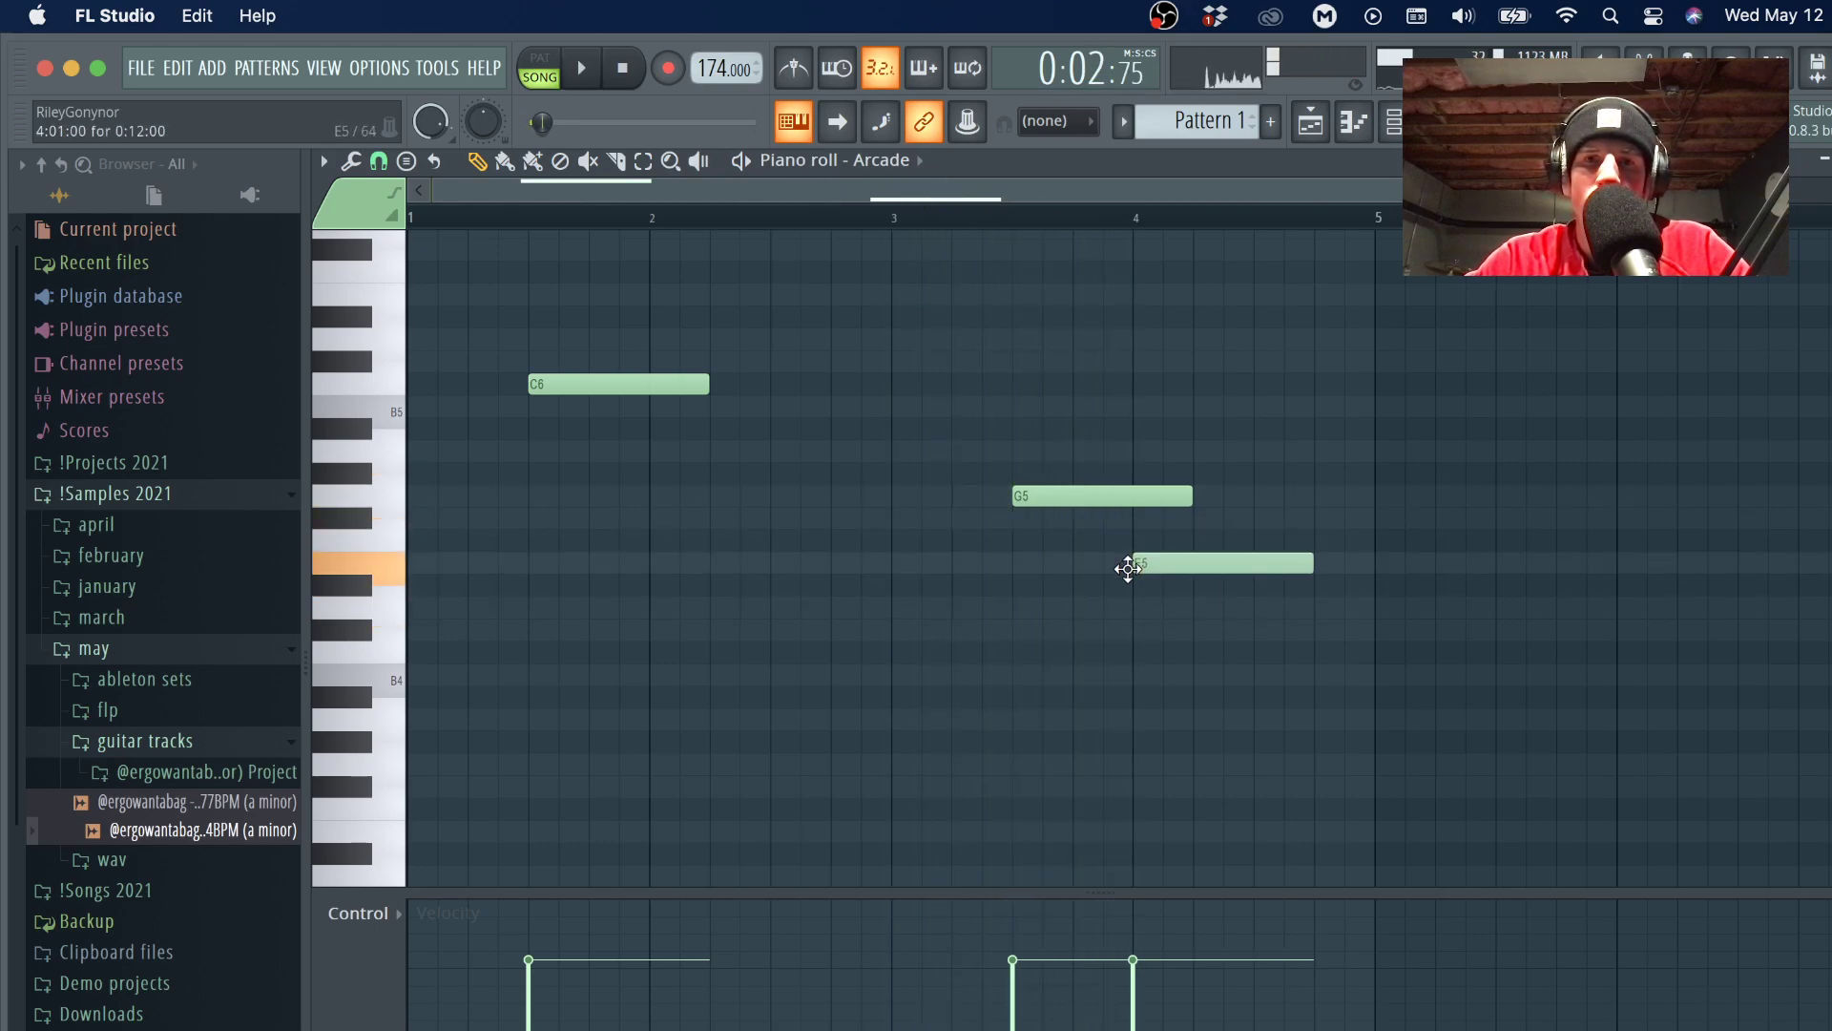
key("space")
Select bars 1 to 4 of the Arcade part and duplicate the three notes into bars 5 to 8.
scroll(1243, 499, "down", 3)
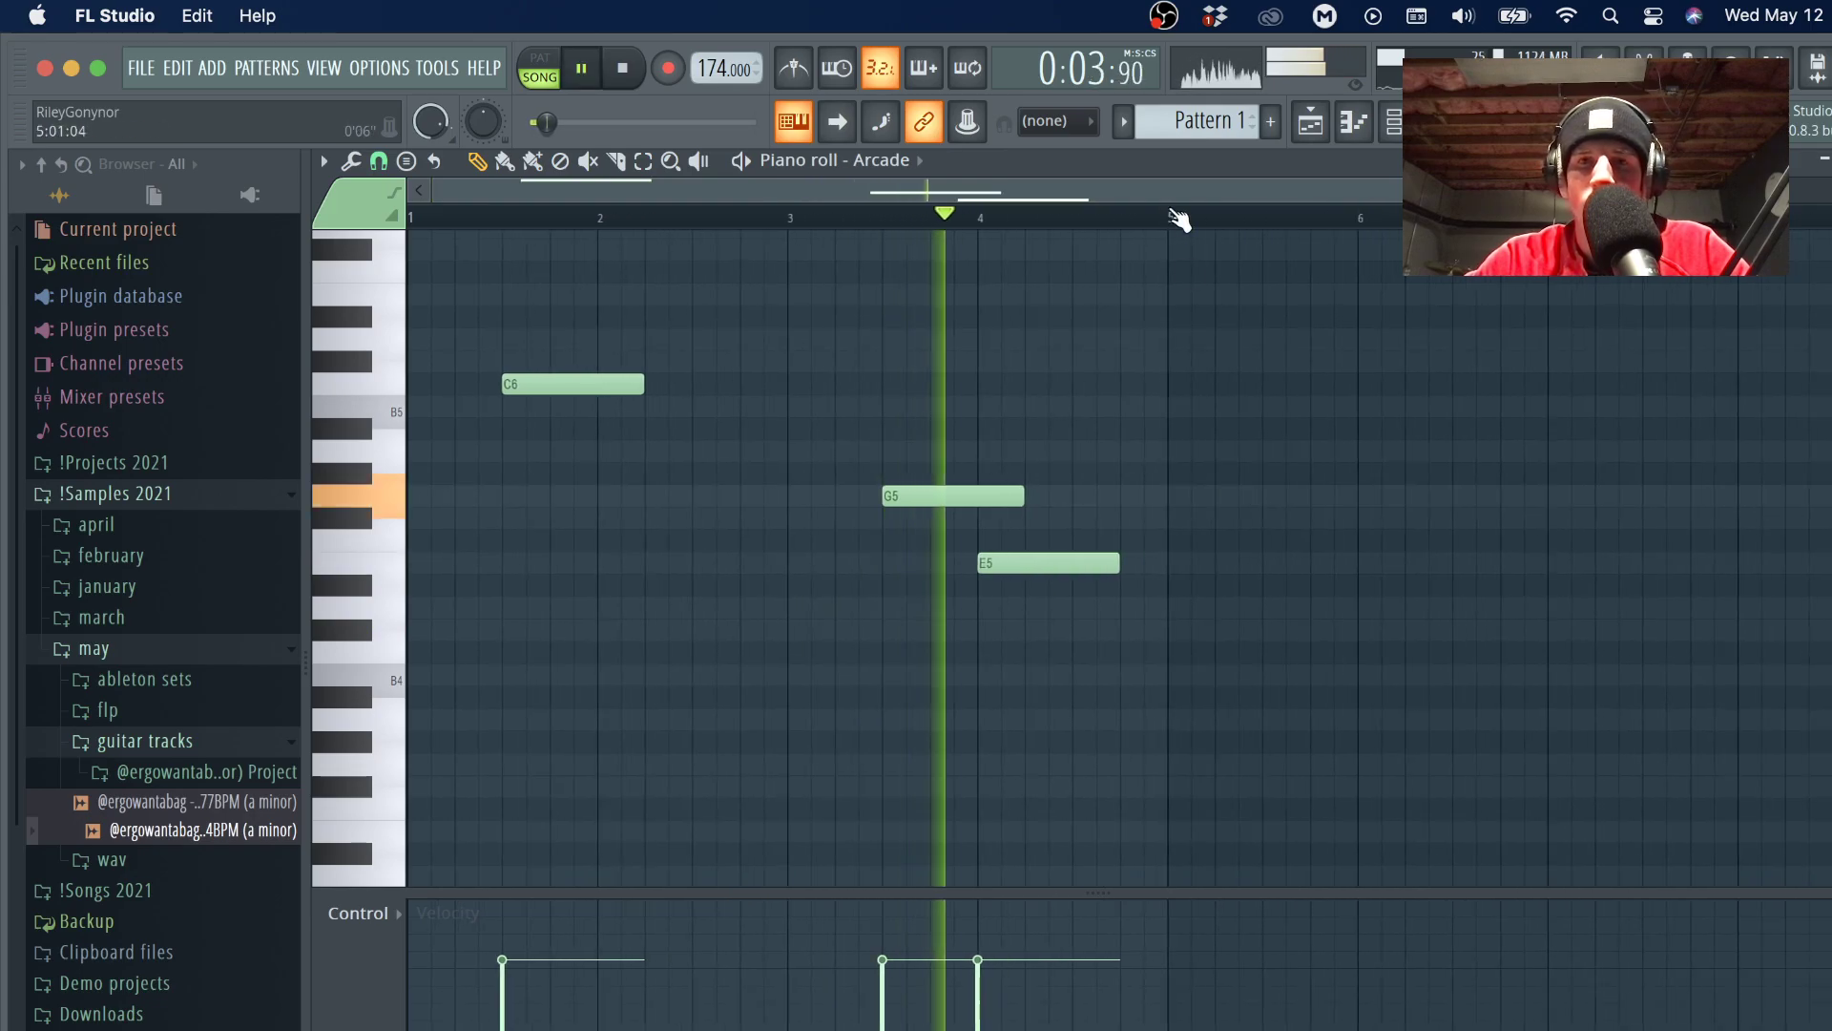
left_click_drag(1168, 211, 410, 218)
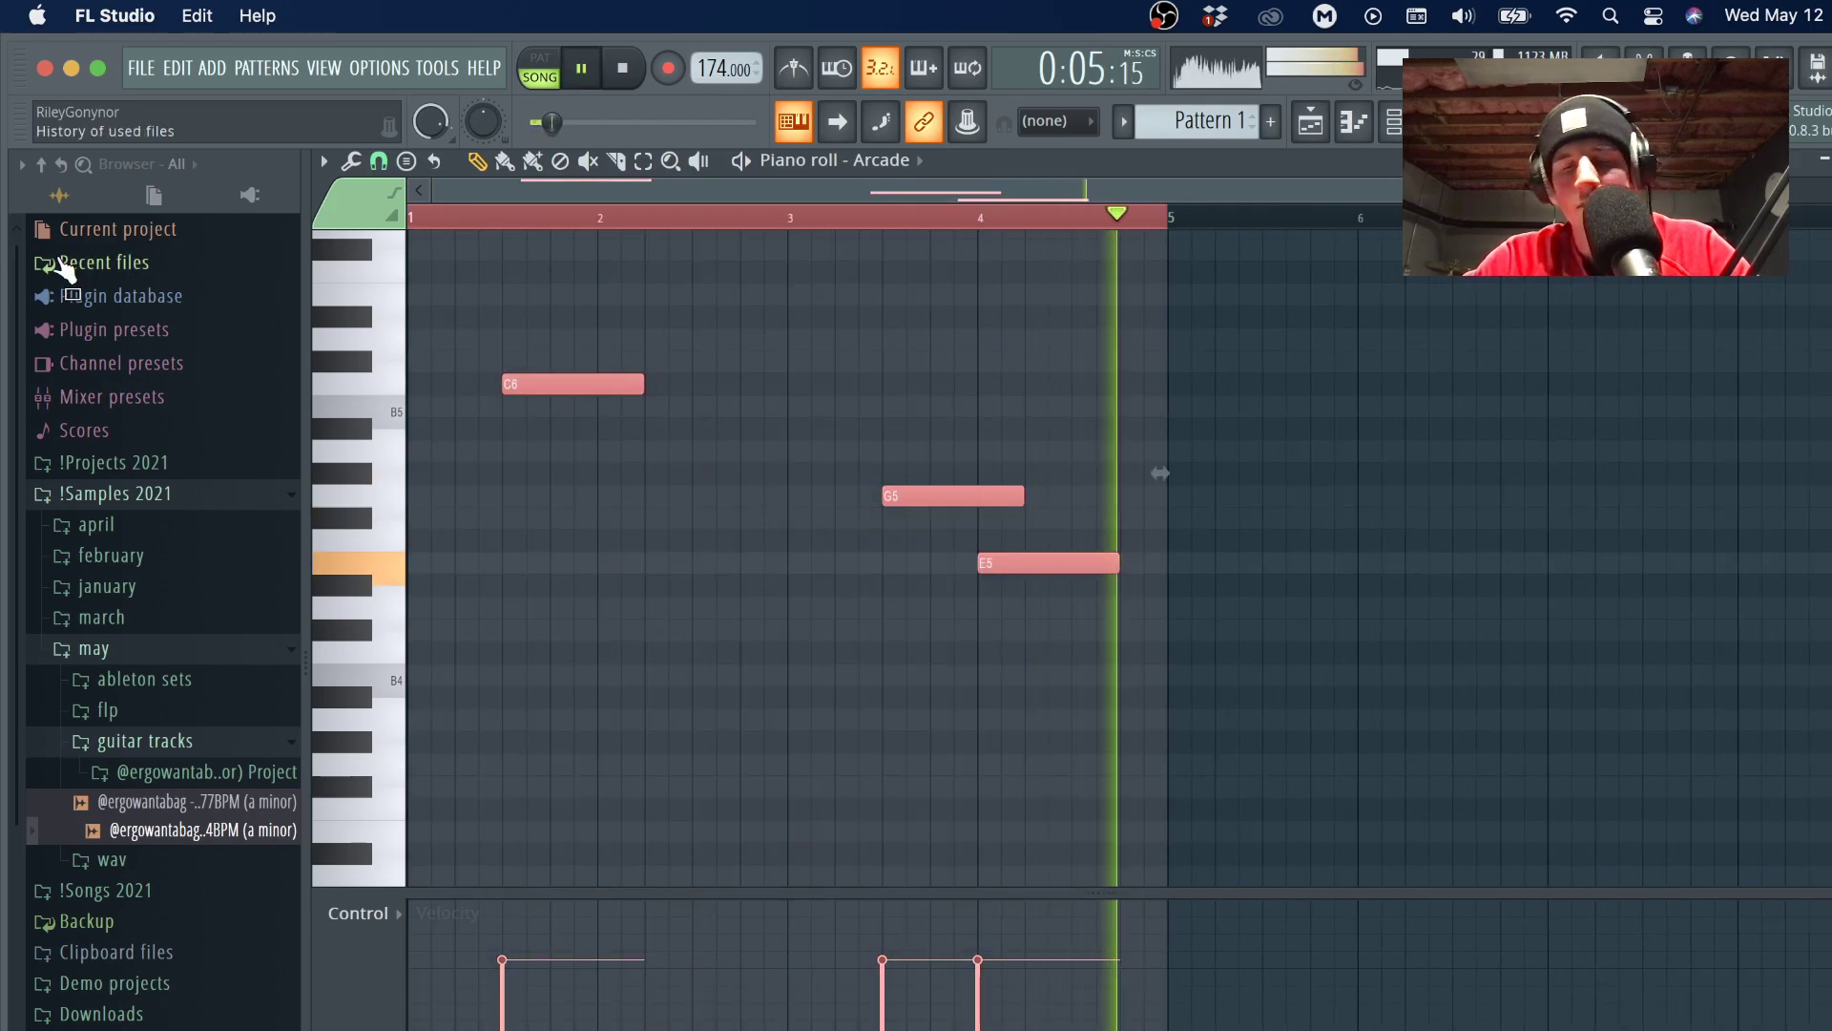
key("super+s")
left_click(1457, 726)
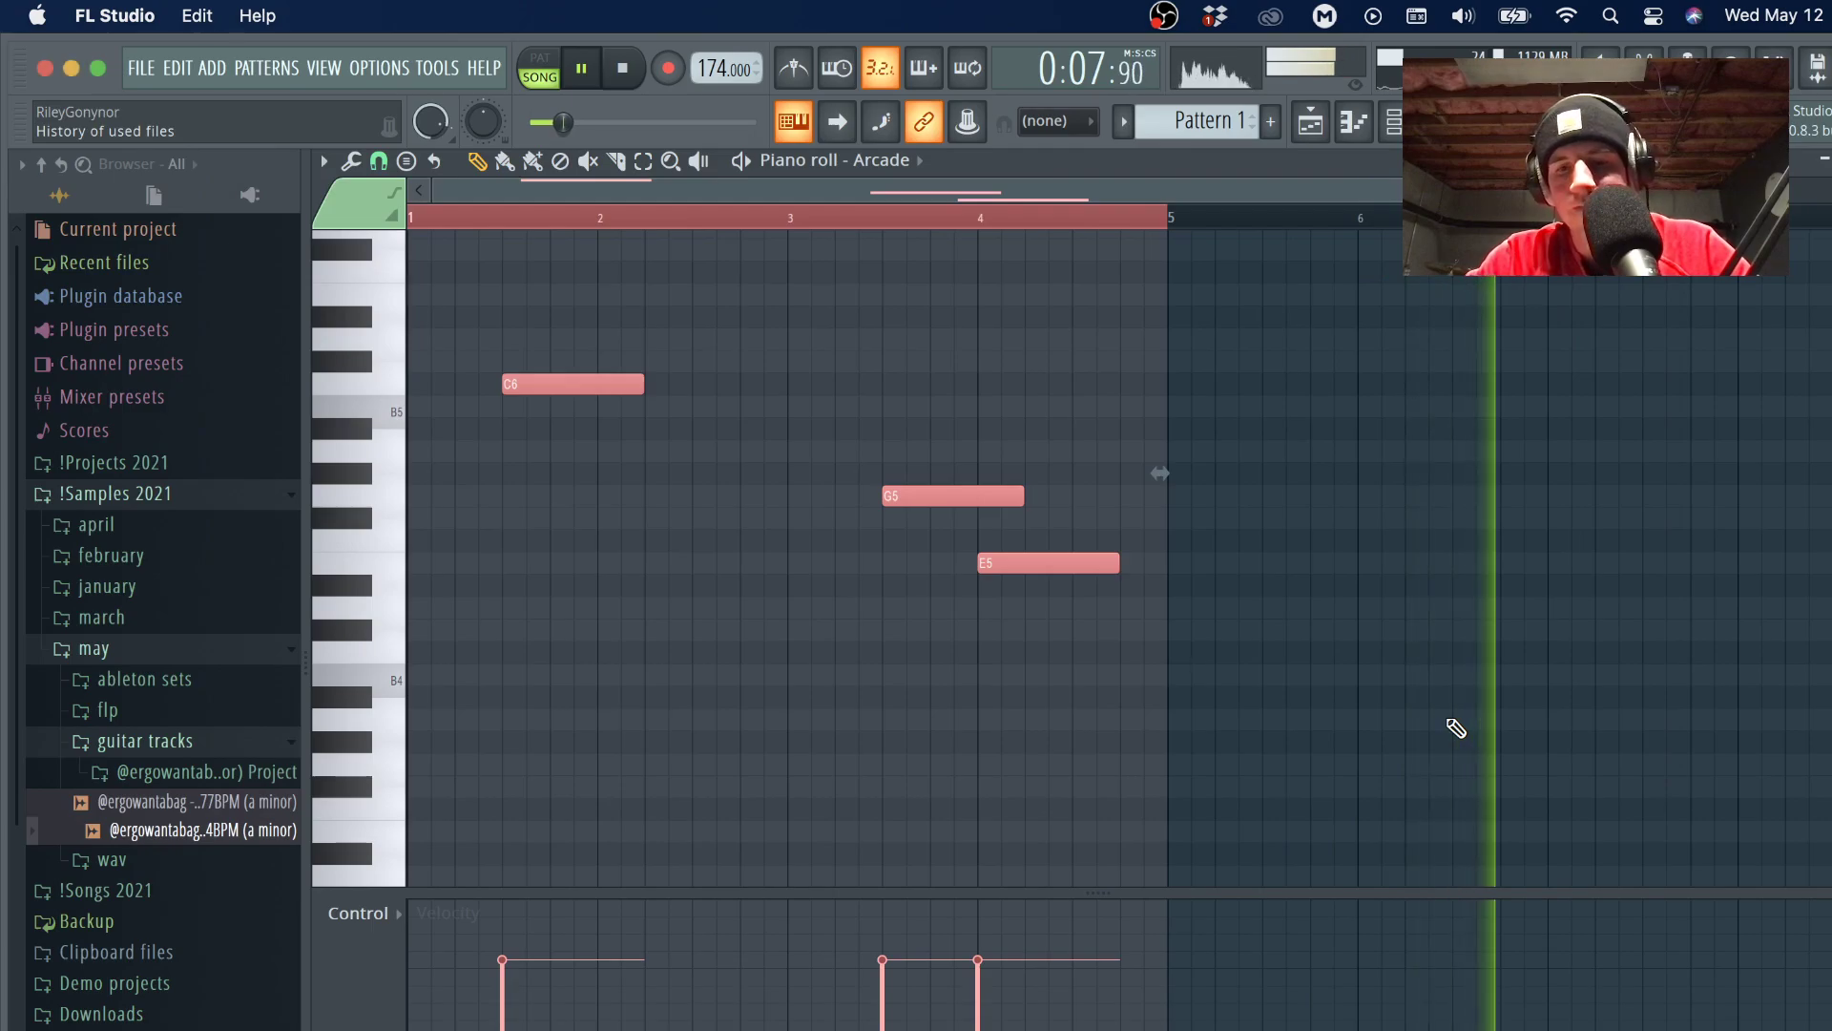
key("ctrl+b")
scroll(1186, 560, "down", 2)
left_click(1069, 202)
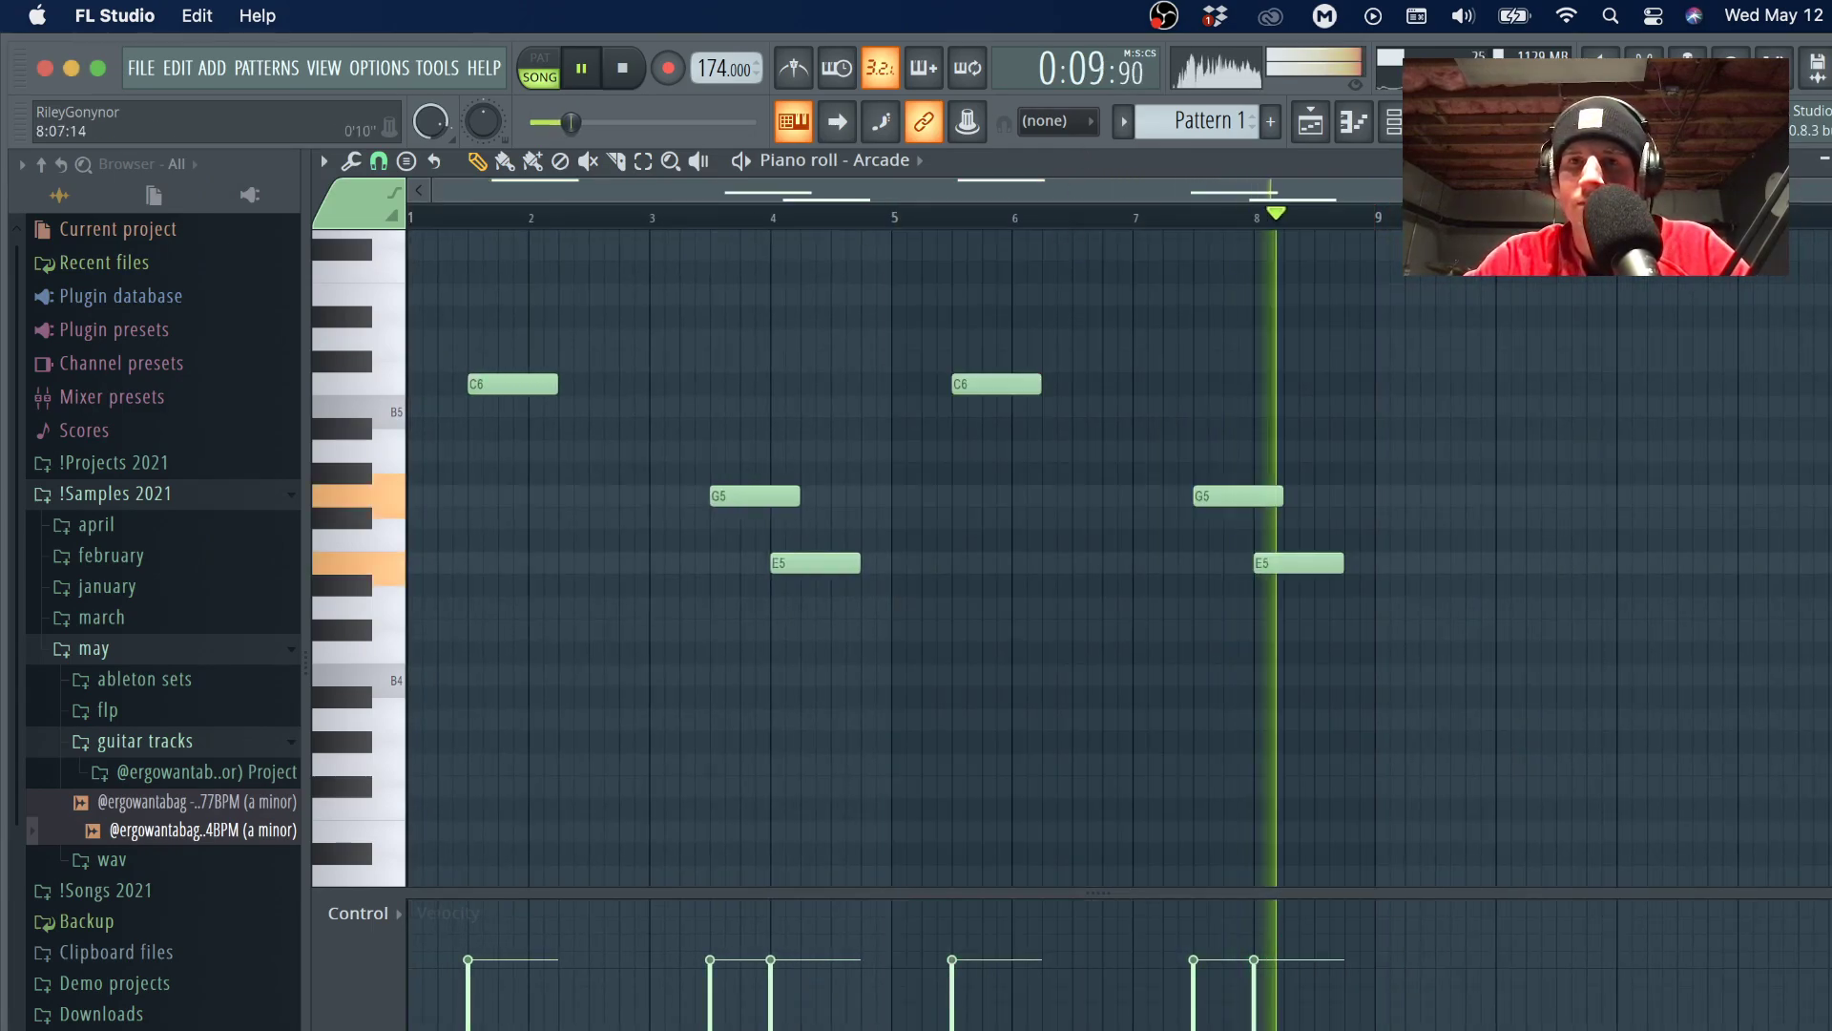
Set MAutoPitch's formant shift to -12.00 on the Arcade mixer insert and solo that insert while playing the song.
key("F9")
left_click(619, 204)
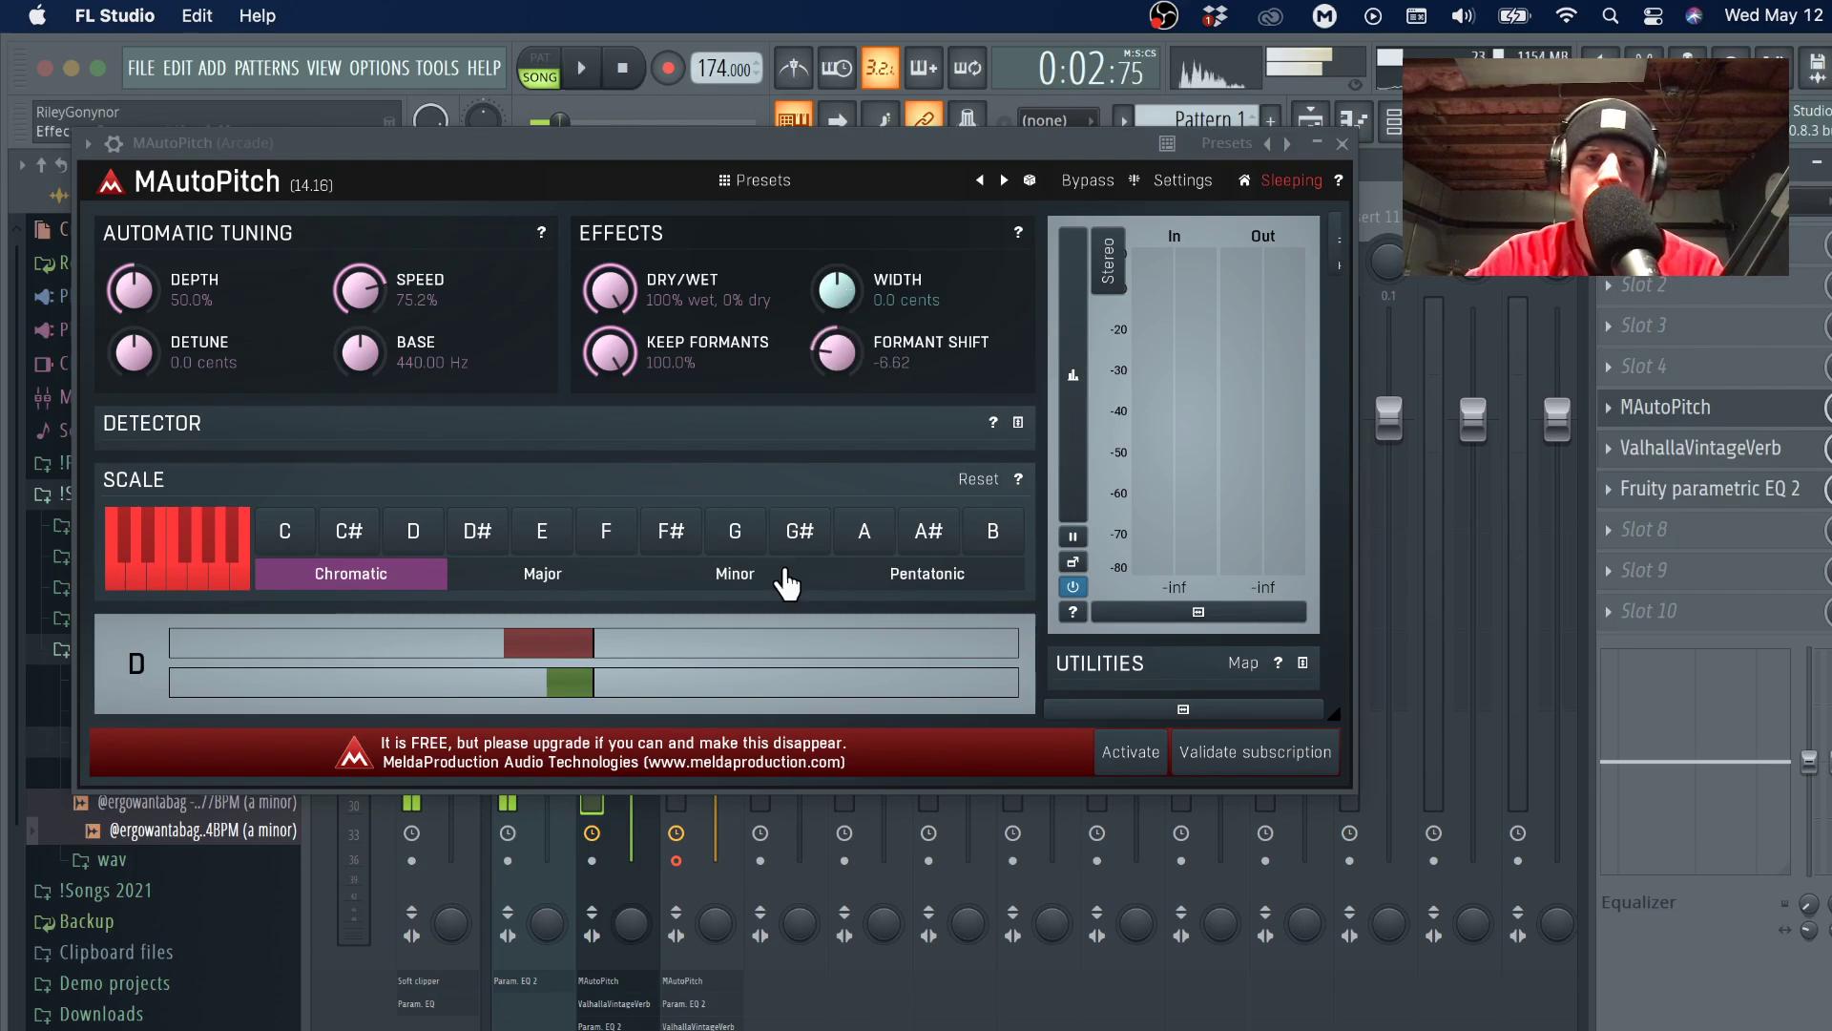
left_click(1342, 144)
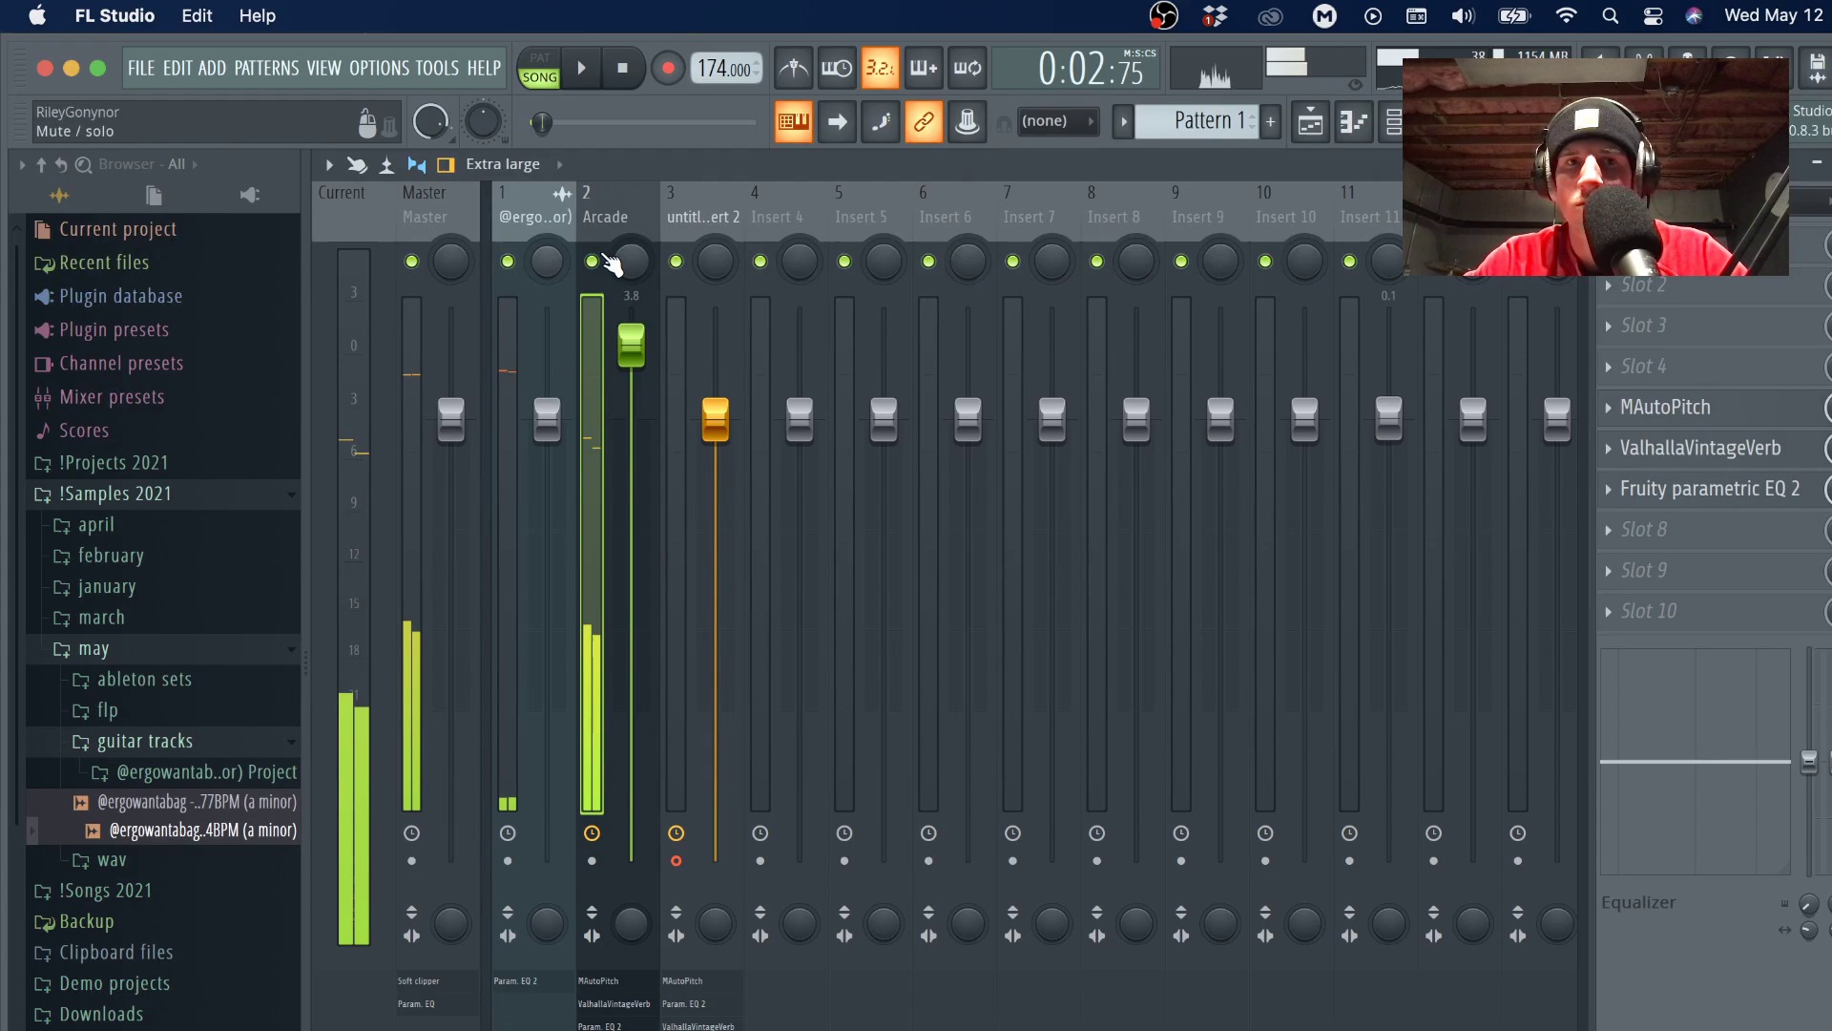
right_click(591, 261)
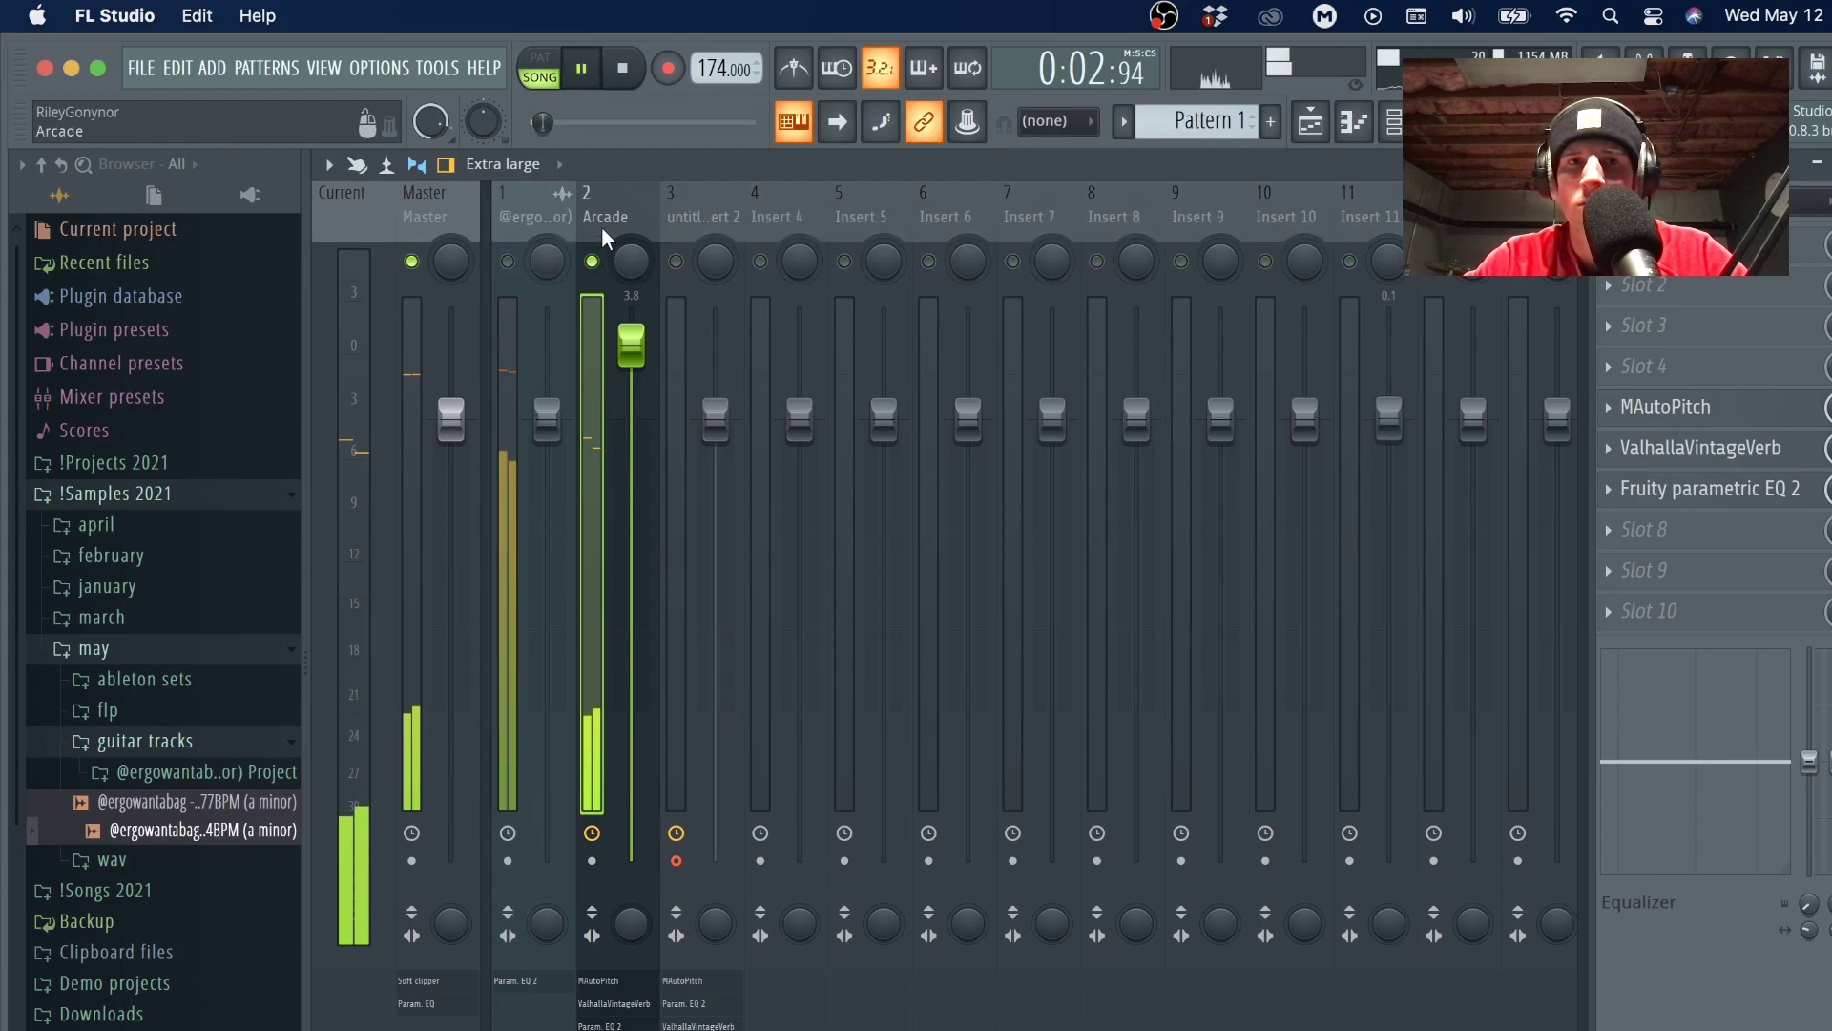
left_click(1432, 122)
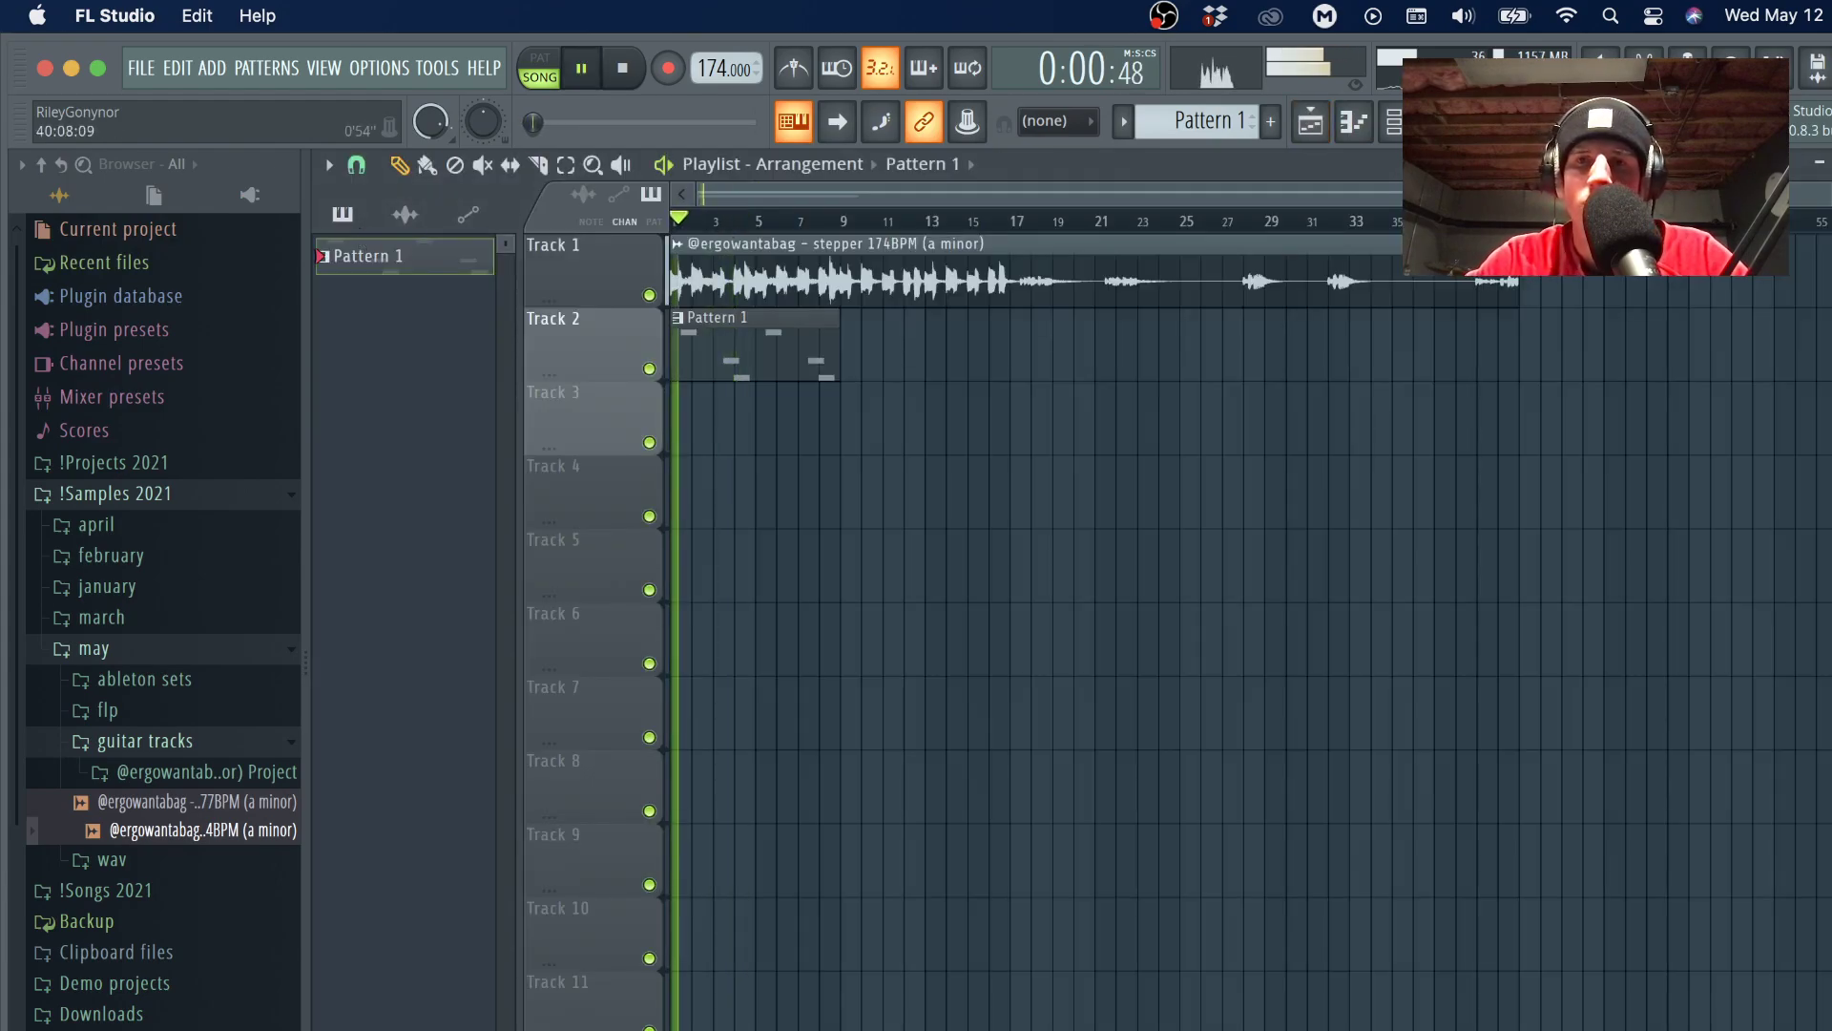
left_click(1432, 121)
left_click(1754, 420)
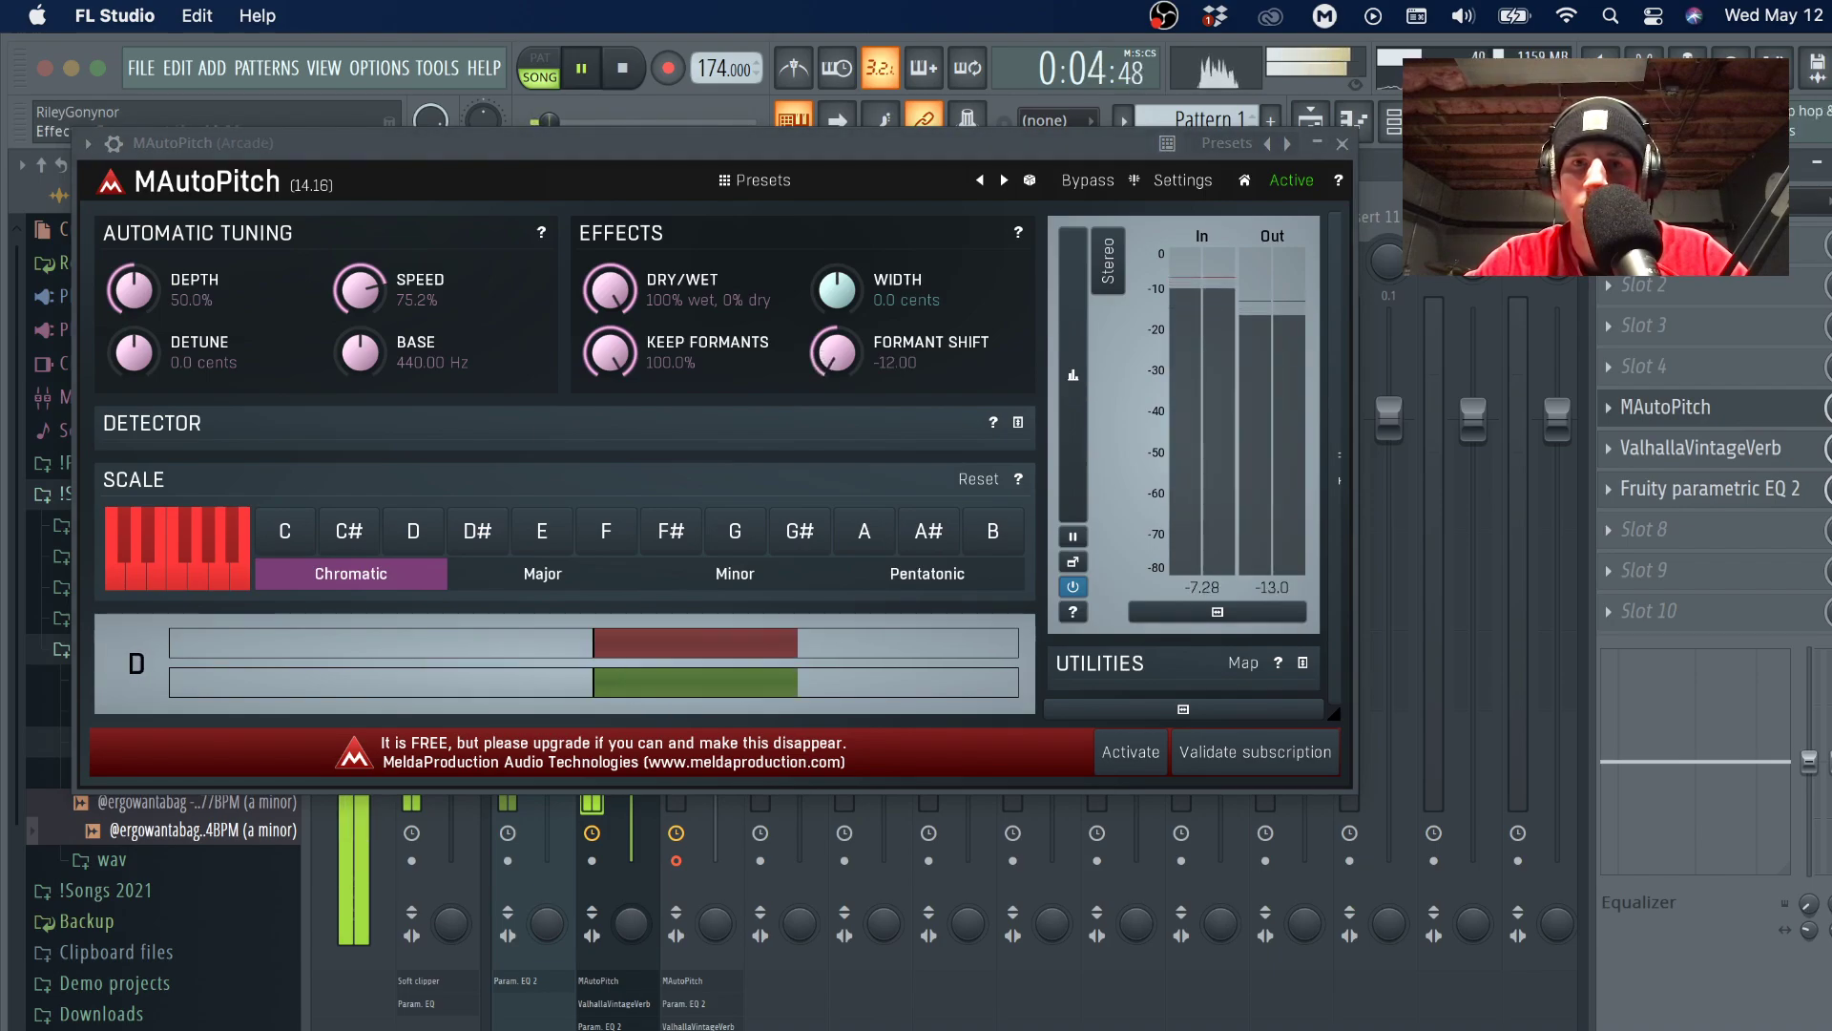
left_click(1343, 144)
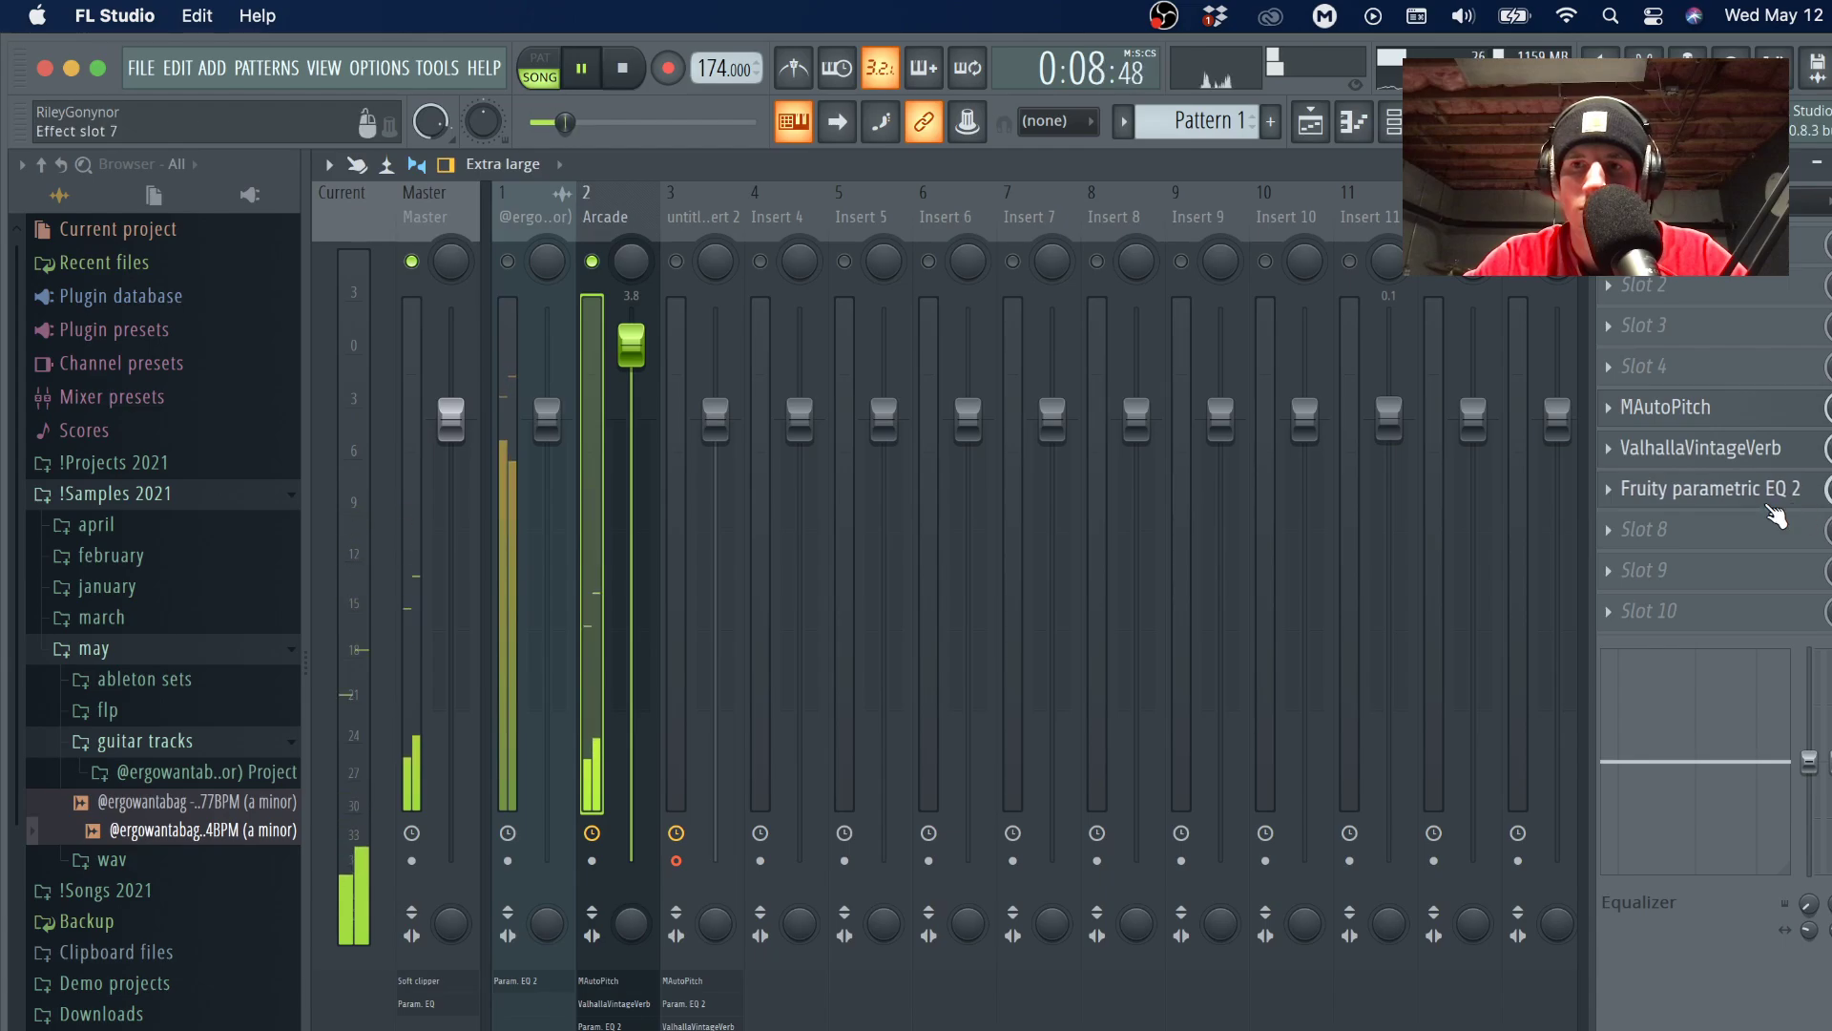
Examine the Fruity parametric EQ 2 curve on the Arcade insert during playback, then stop the song.
left_click(1771, 501)
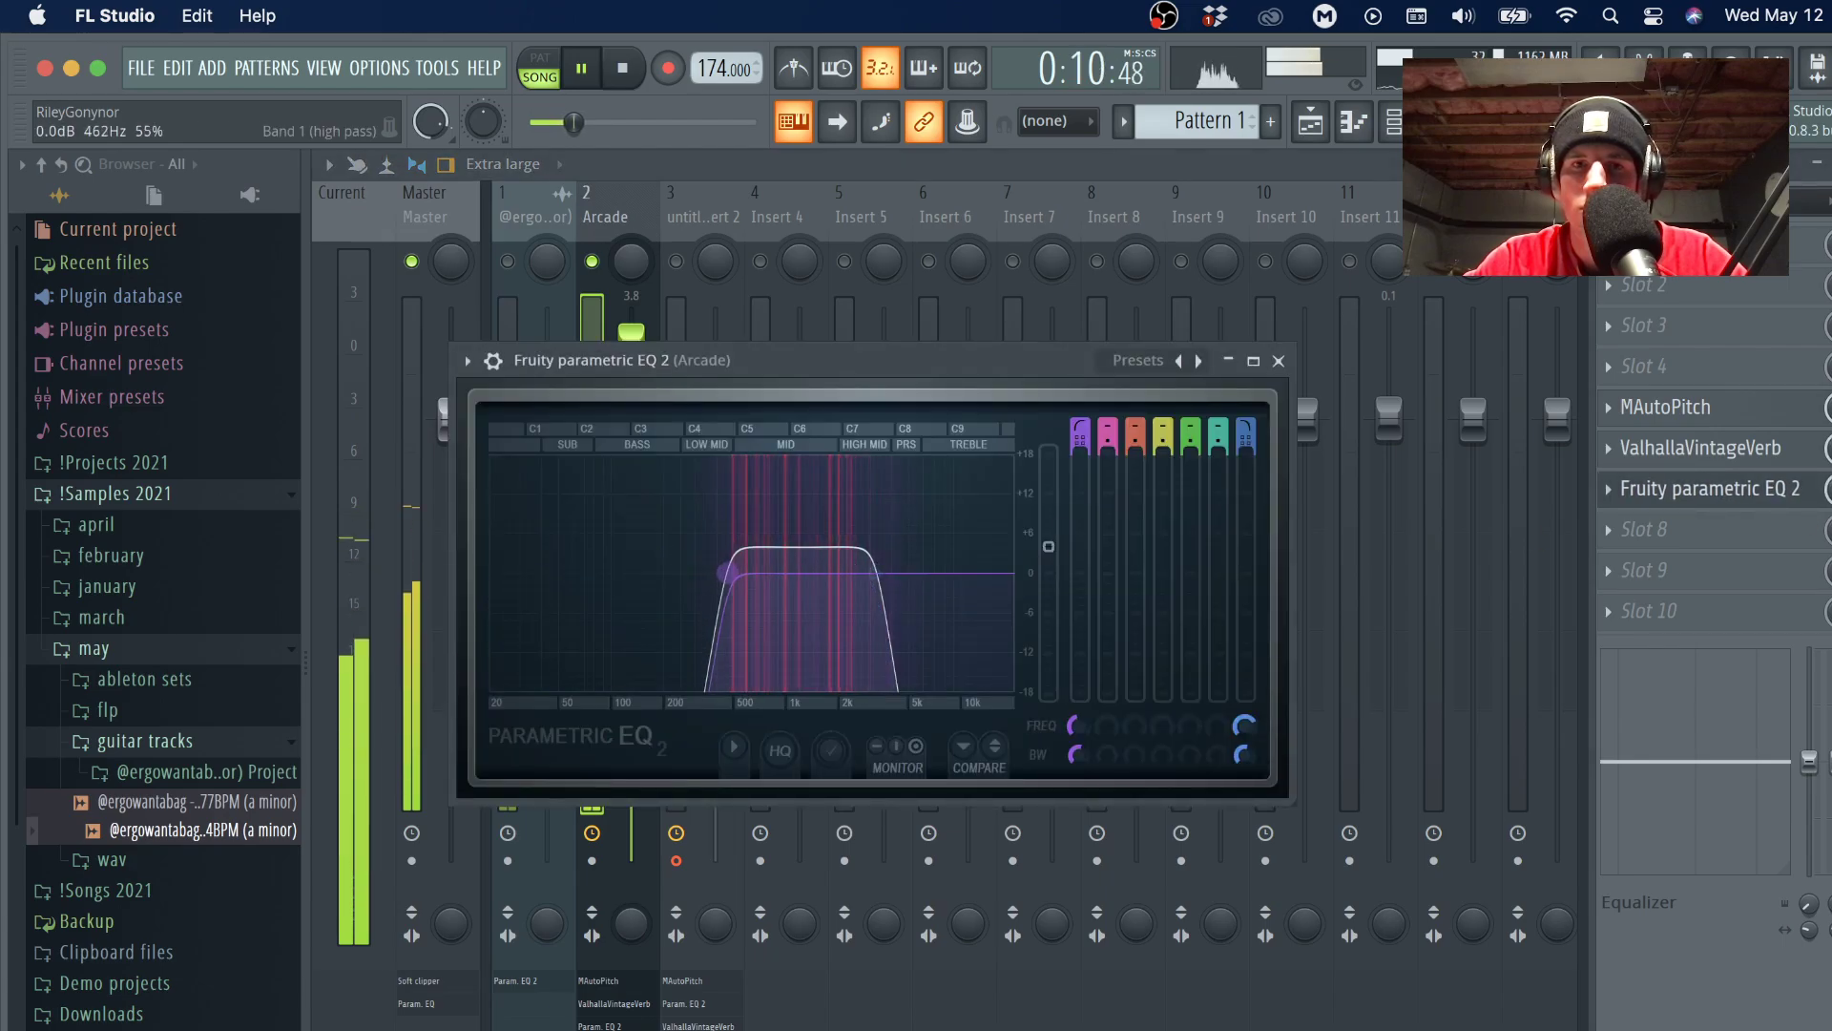
key("space")
key("Escape")
Disarm mixer insert 3, arm the Arcade insert for recording and return to the playlist.
key("F5")
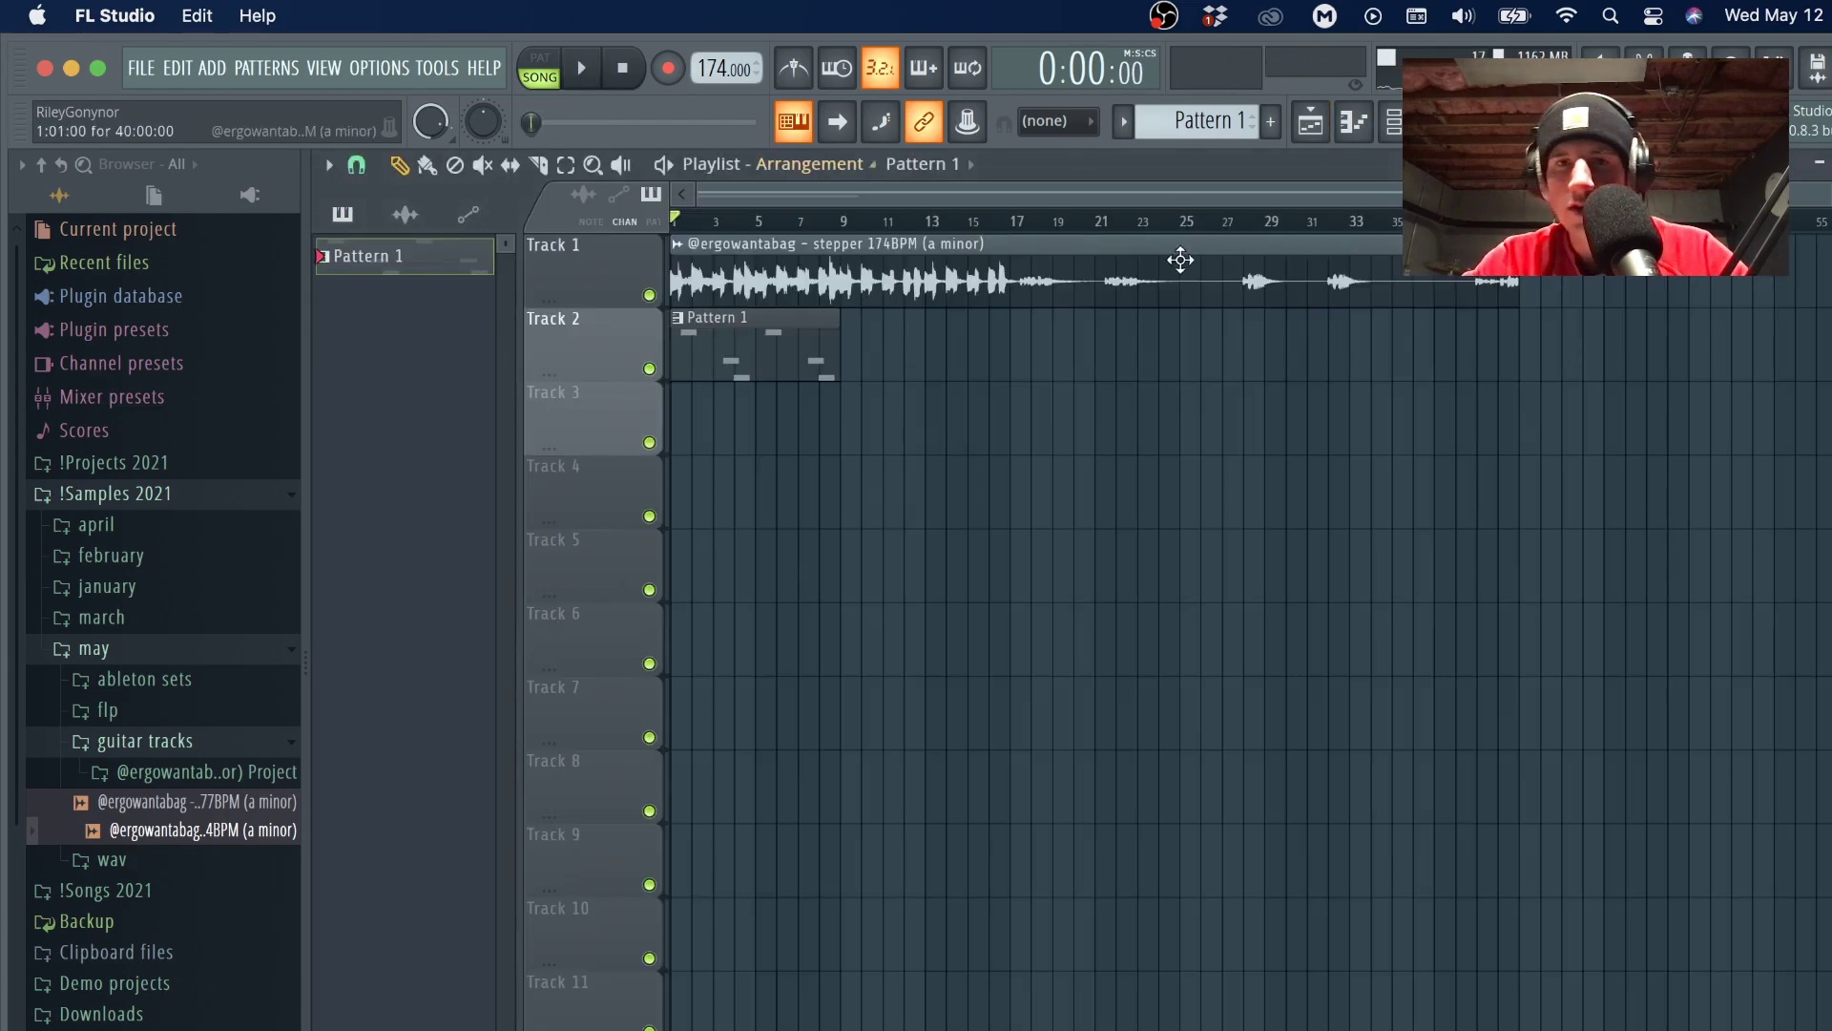
key("F9")
left_click(695, 867)
left_click(609, 858)
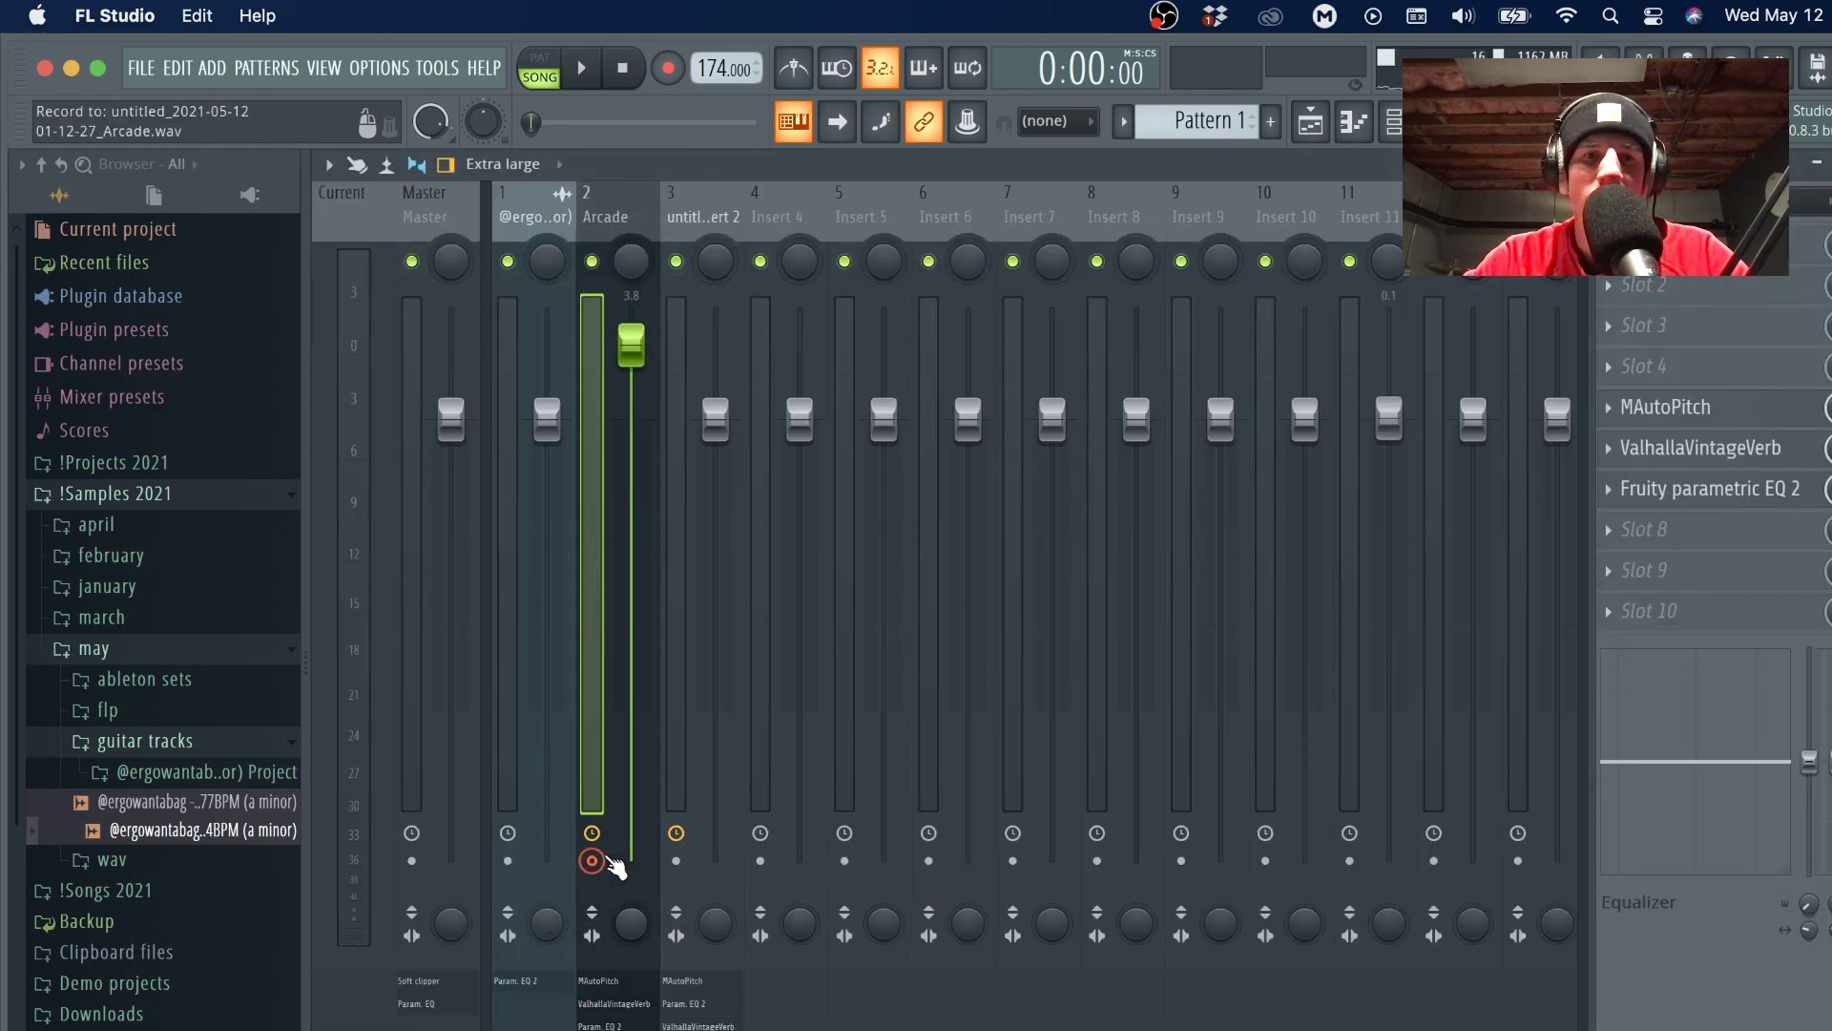
left_click(1317, 131)
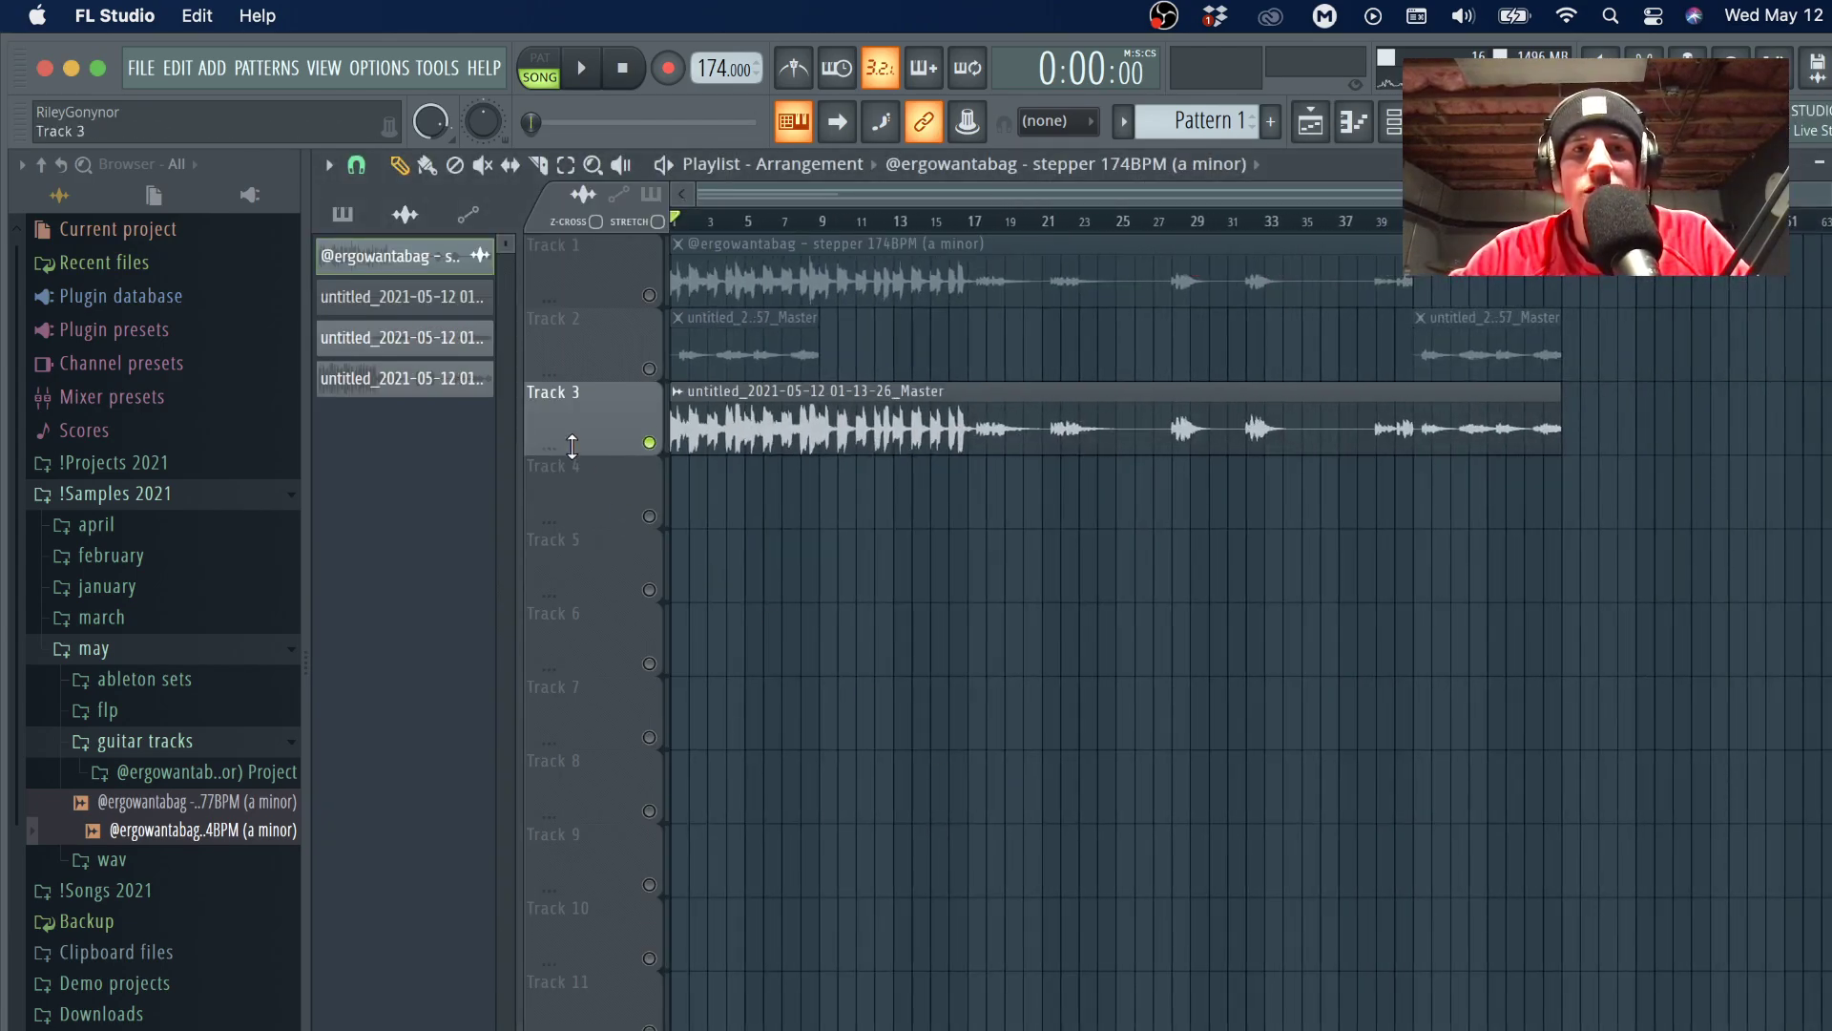
scroll(572, 445, "up", 3, "ctrl")
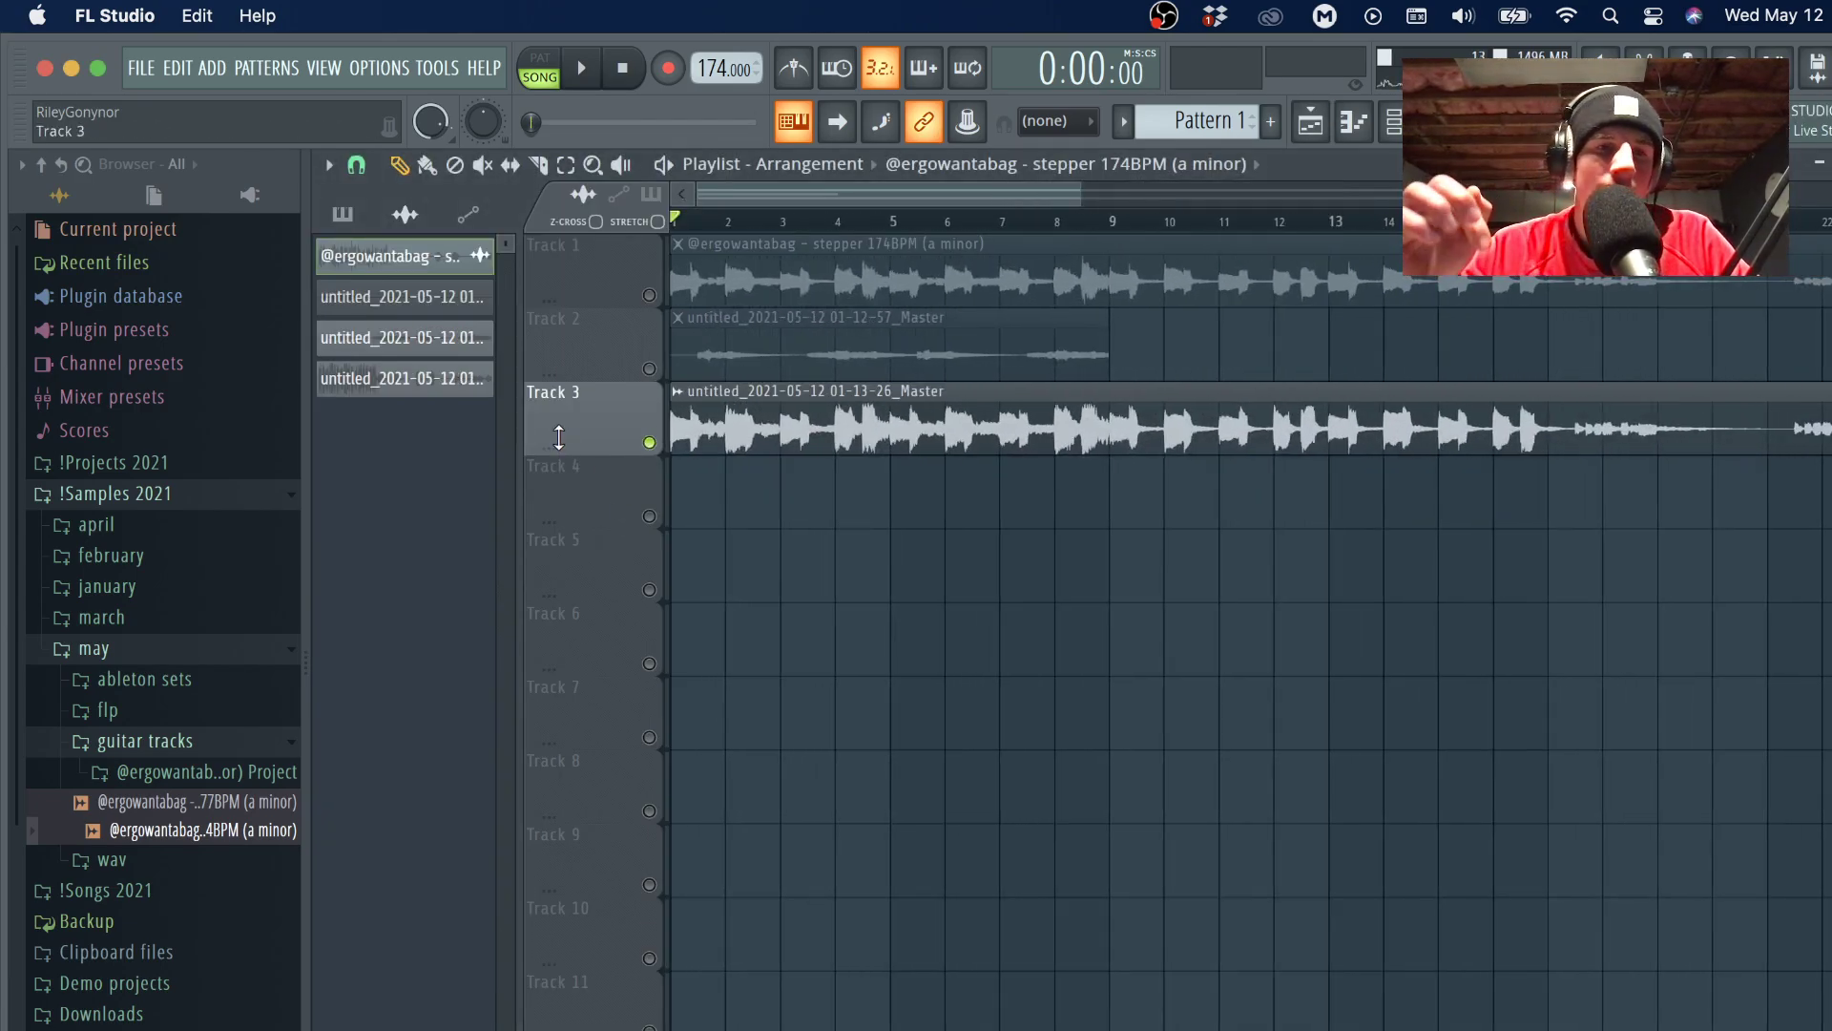
scroll(811, 485, "down", 3, "ctrl")
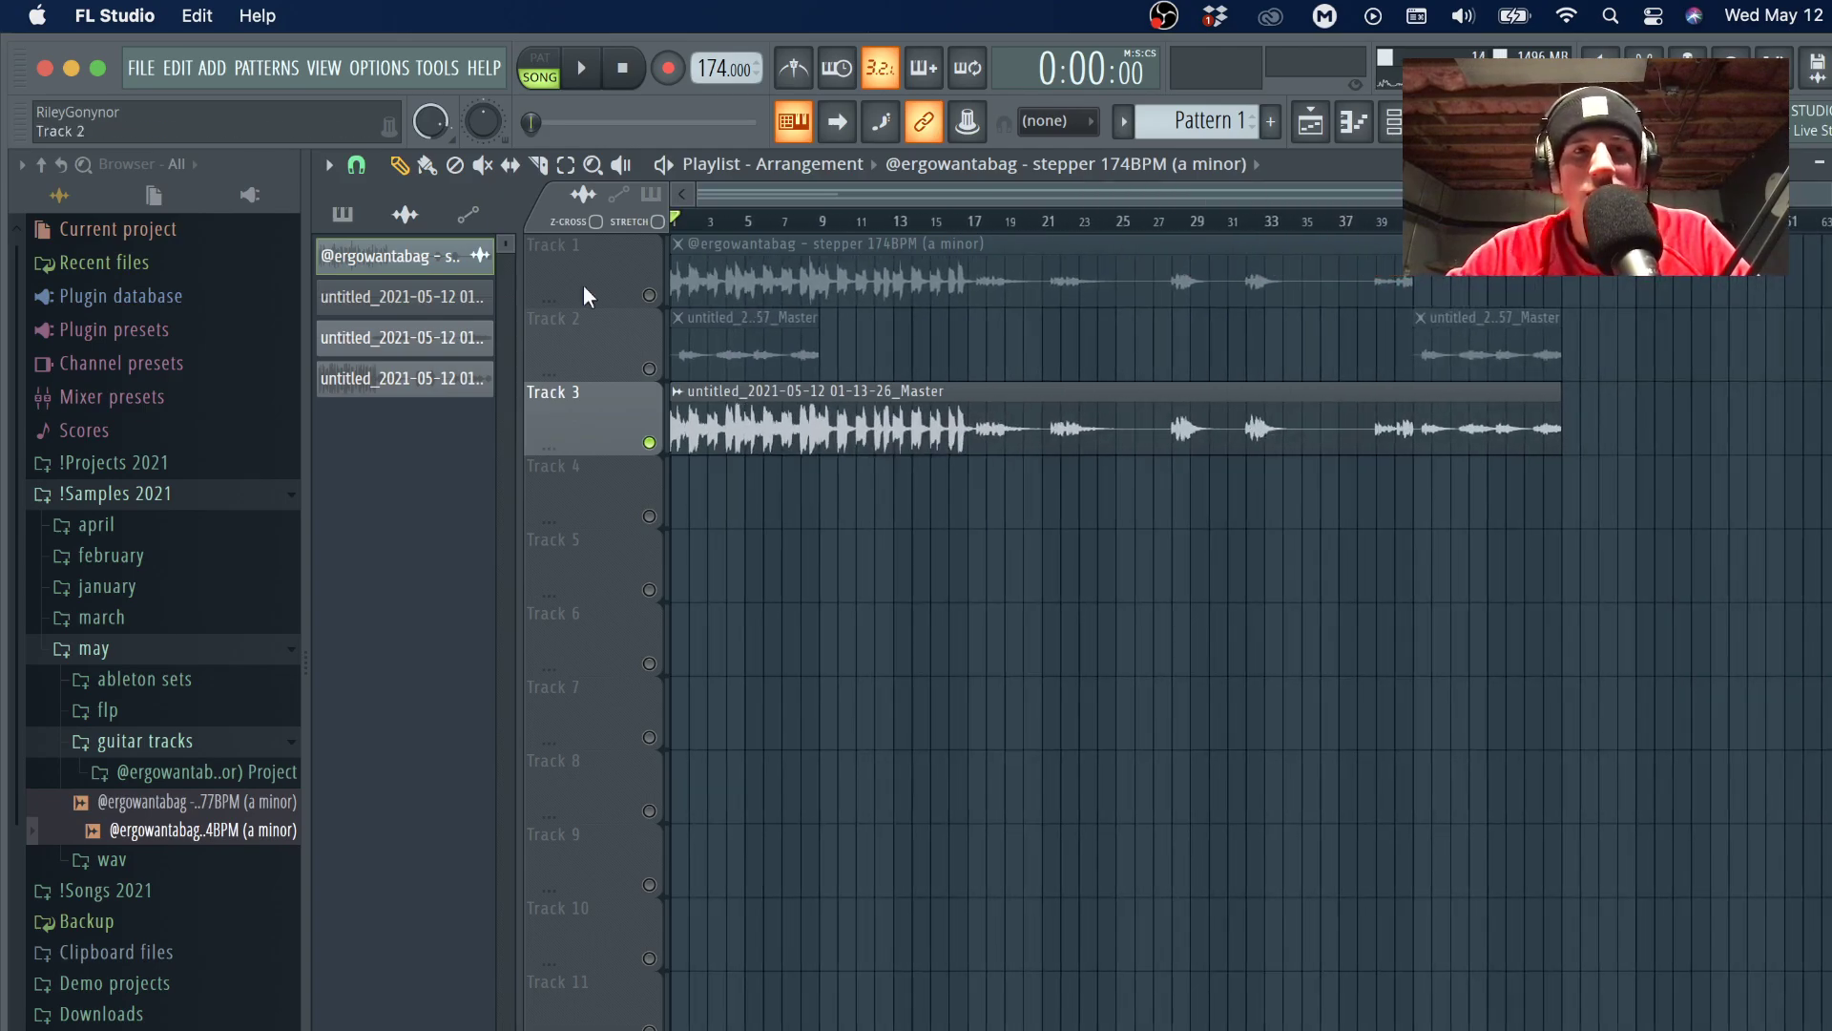
left_click(141, 68)
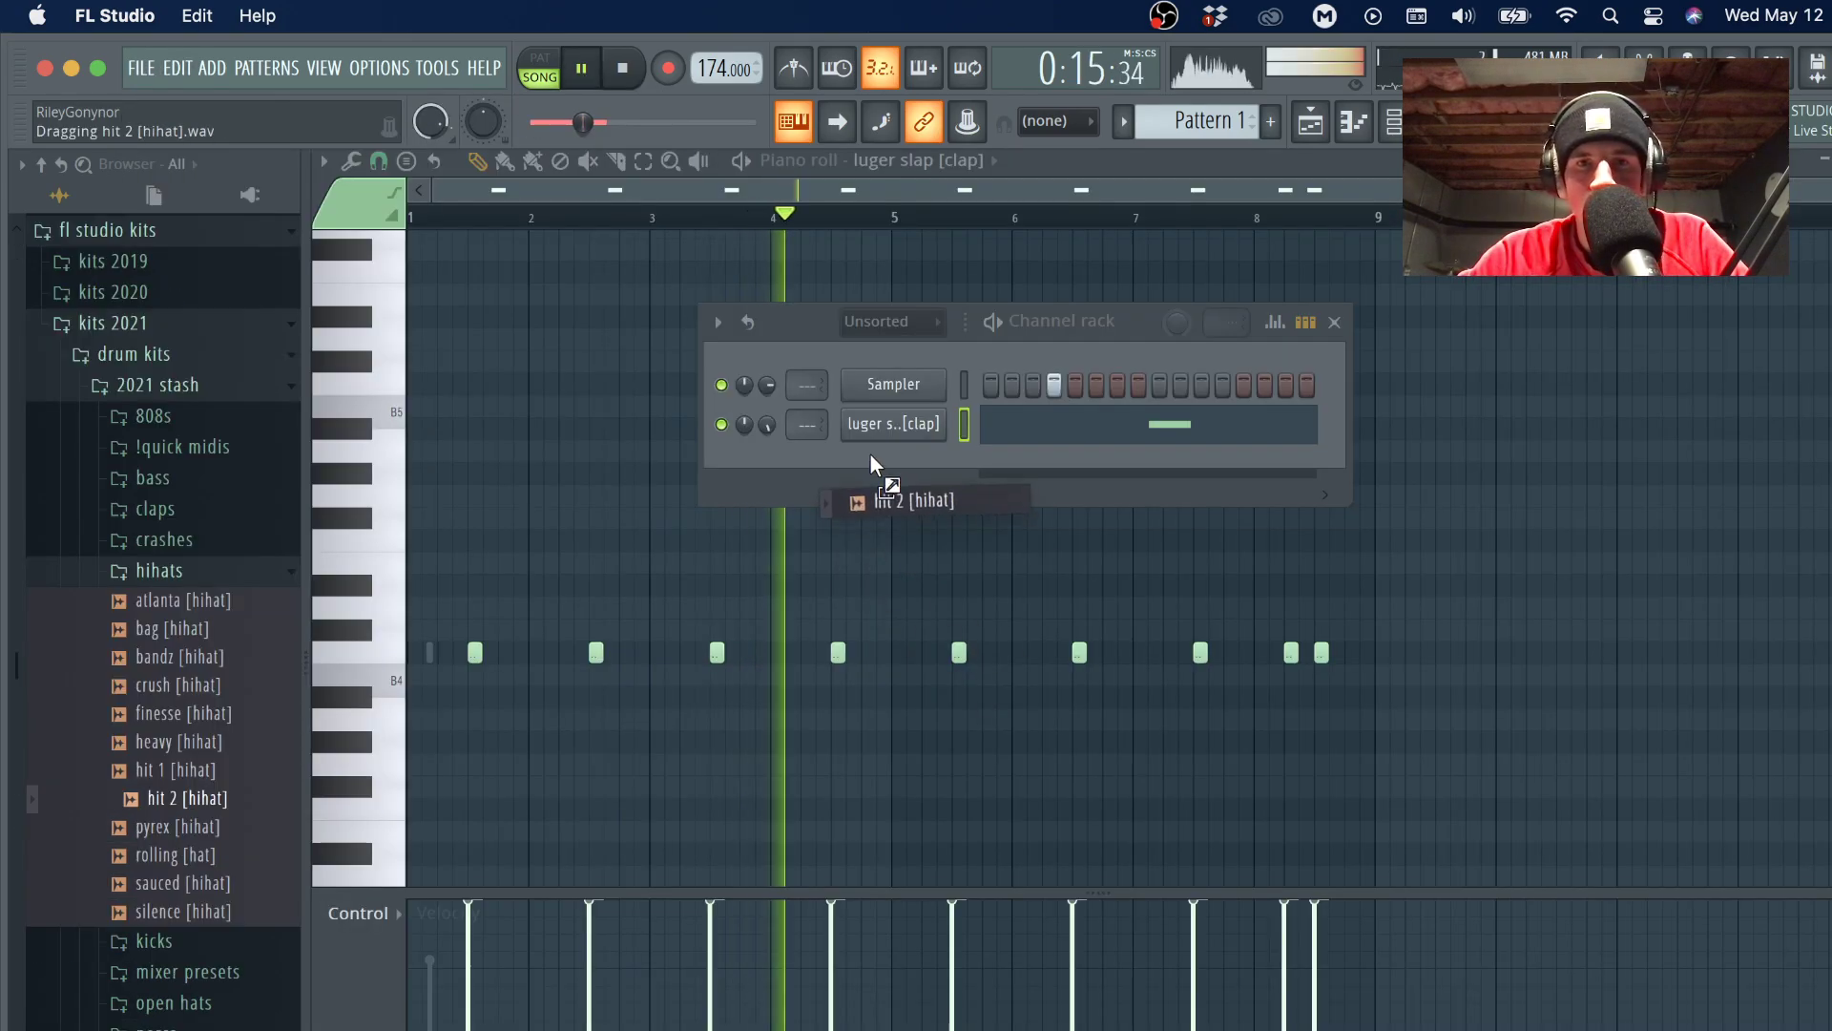
Add the hit 2 [hihat] sample as a new channel in the channel rack and delete the Sampler channel.
left_click_drag(869, 452, 878, 462)
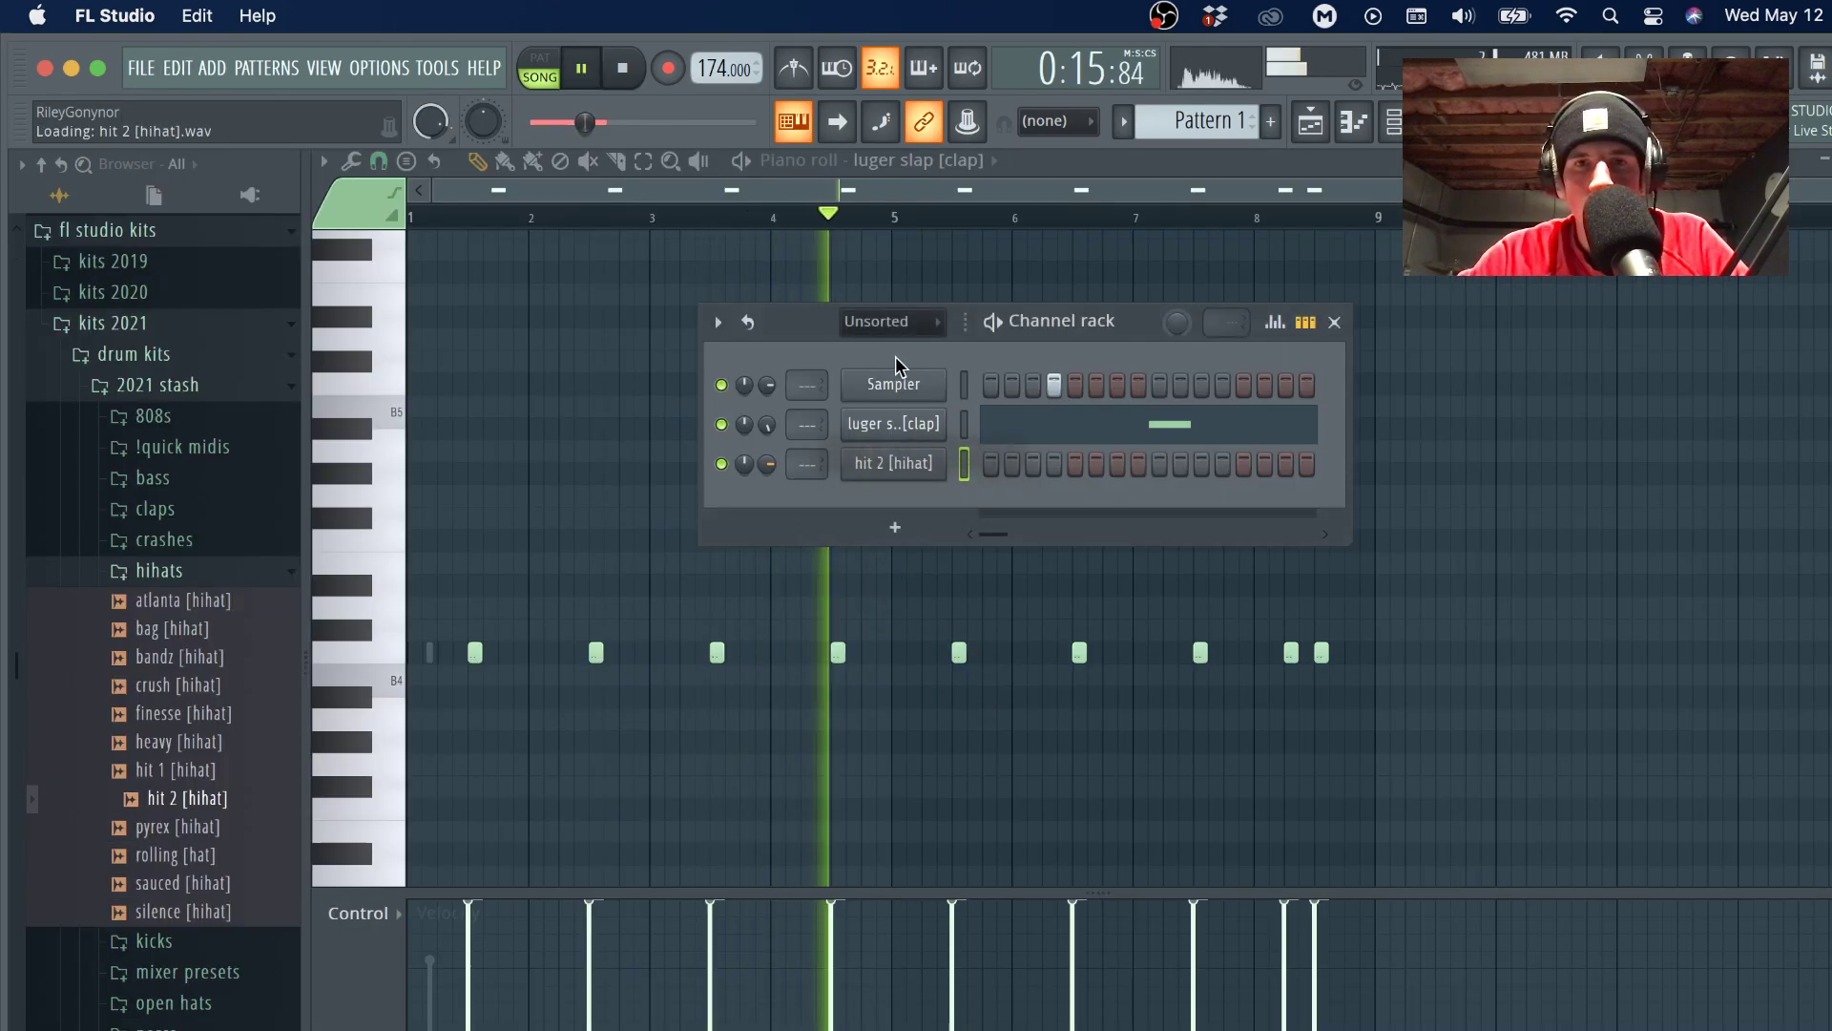
right_click(892, 384)
left_click(925, 515)
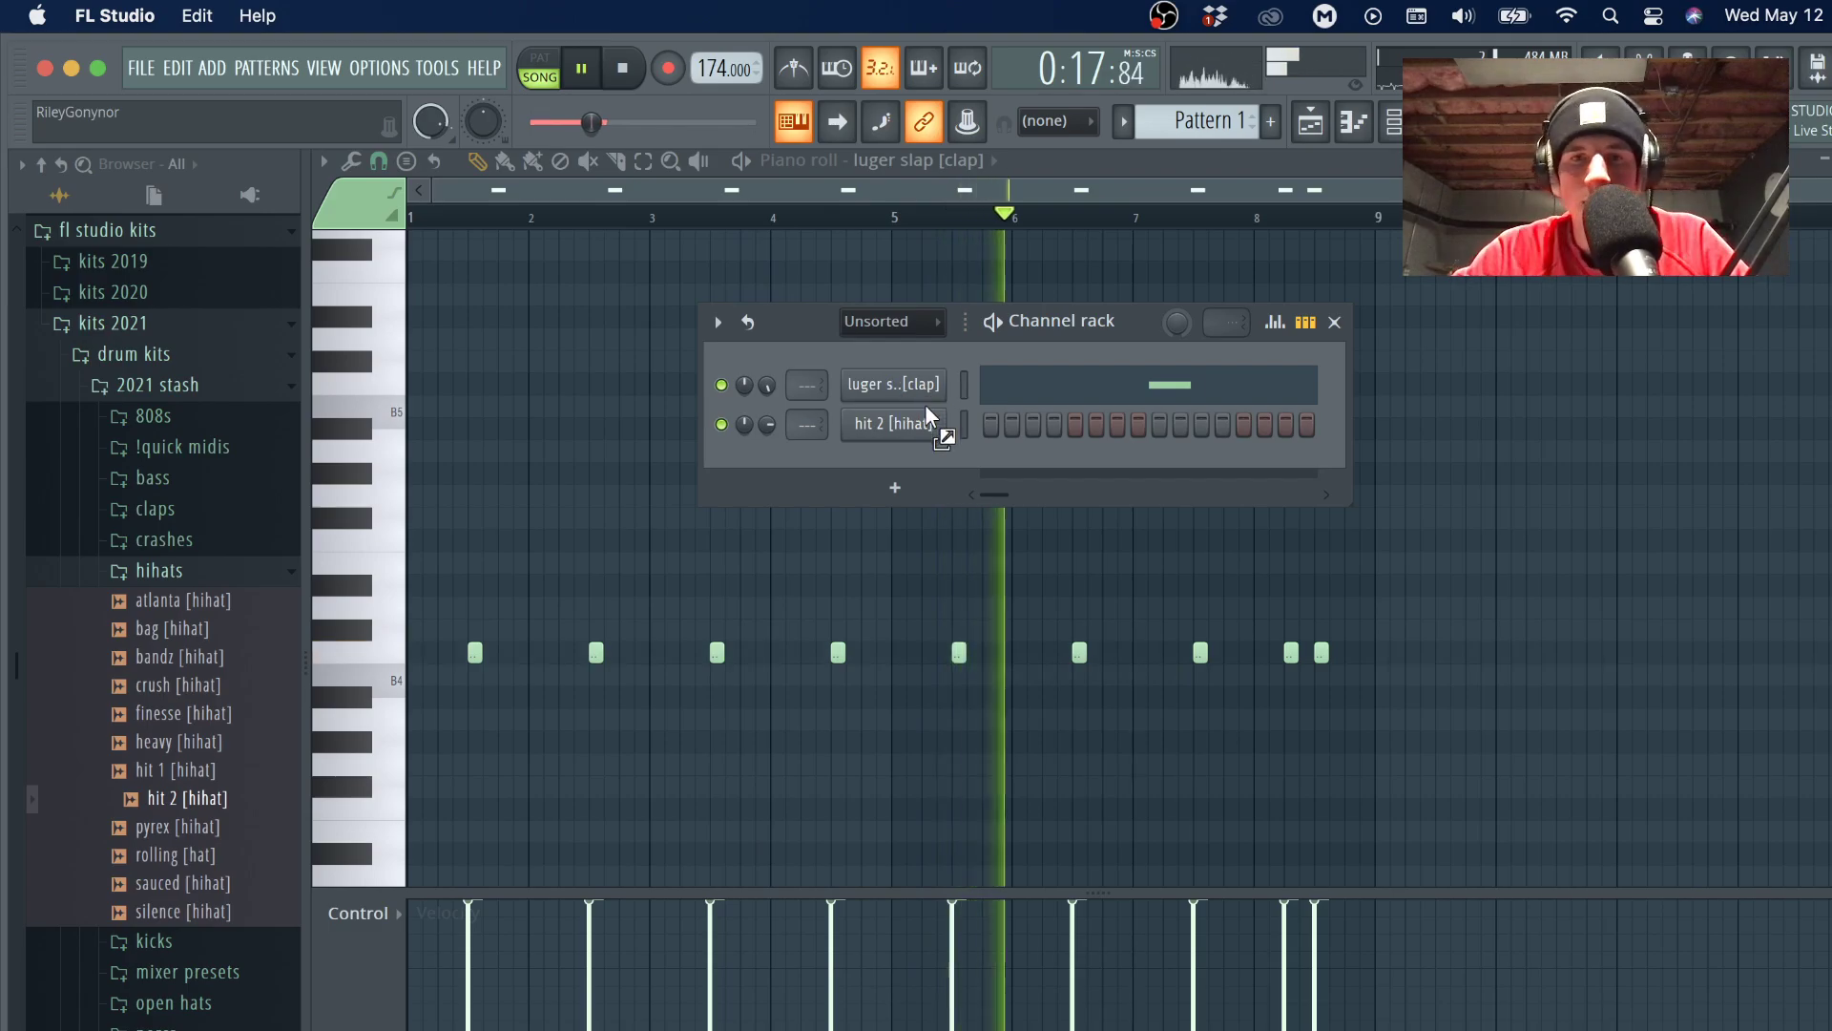
Fill the hit 2 [hihat] channel with a hit on every 2 steps.
right_click(927, 432)
left_click(1239, 523)
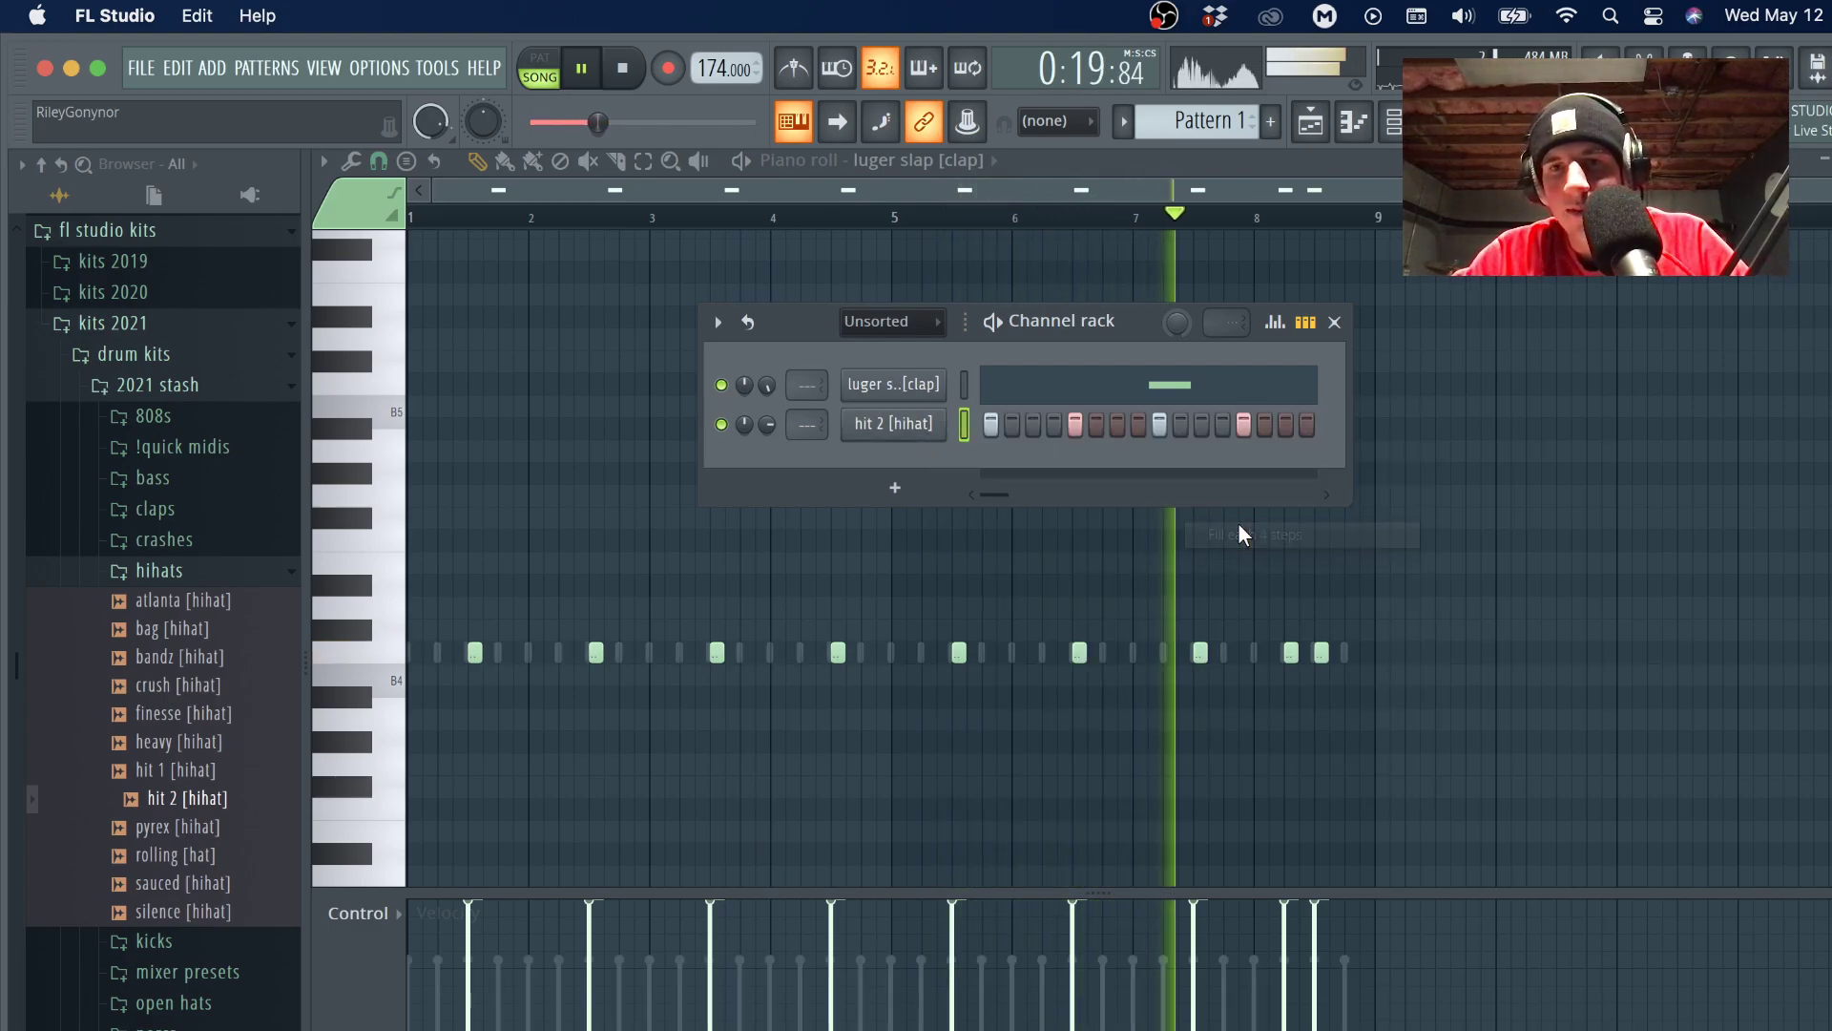
right_click(918, 434)
left_click(1326, 491)
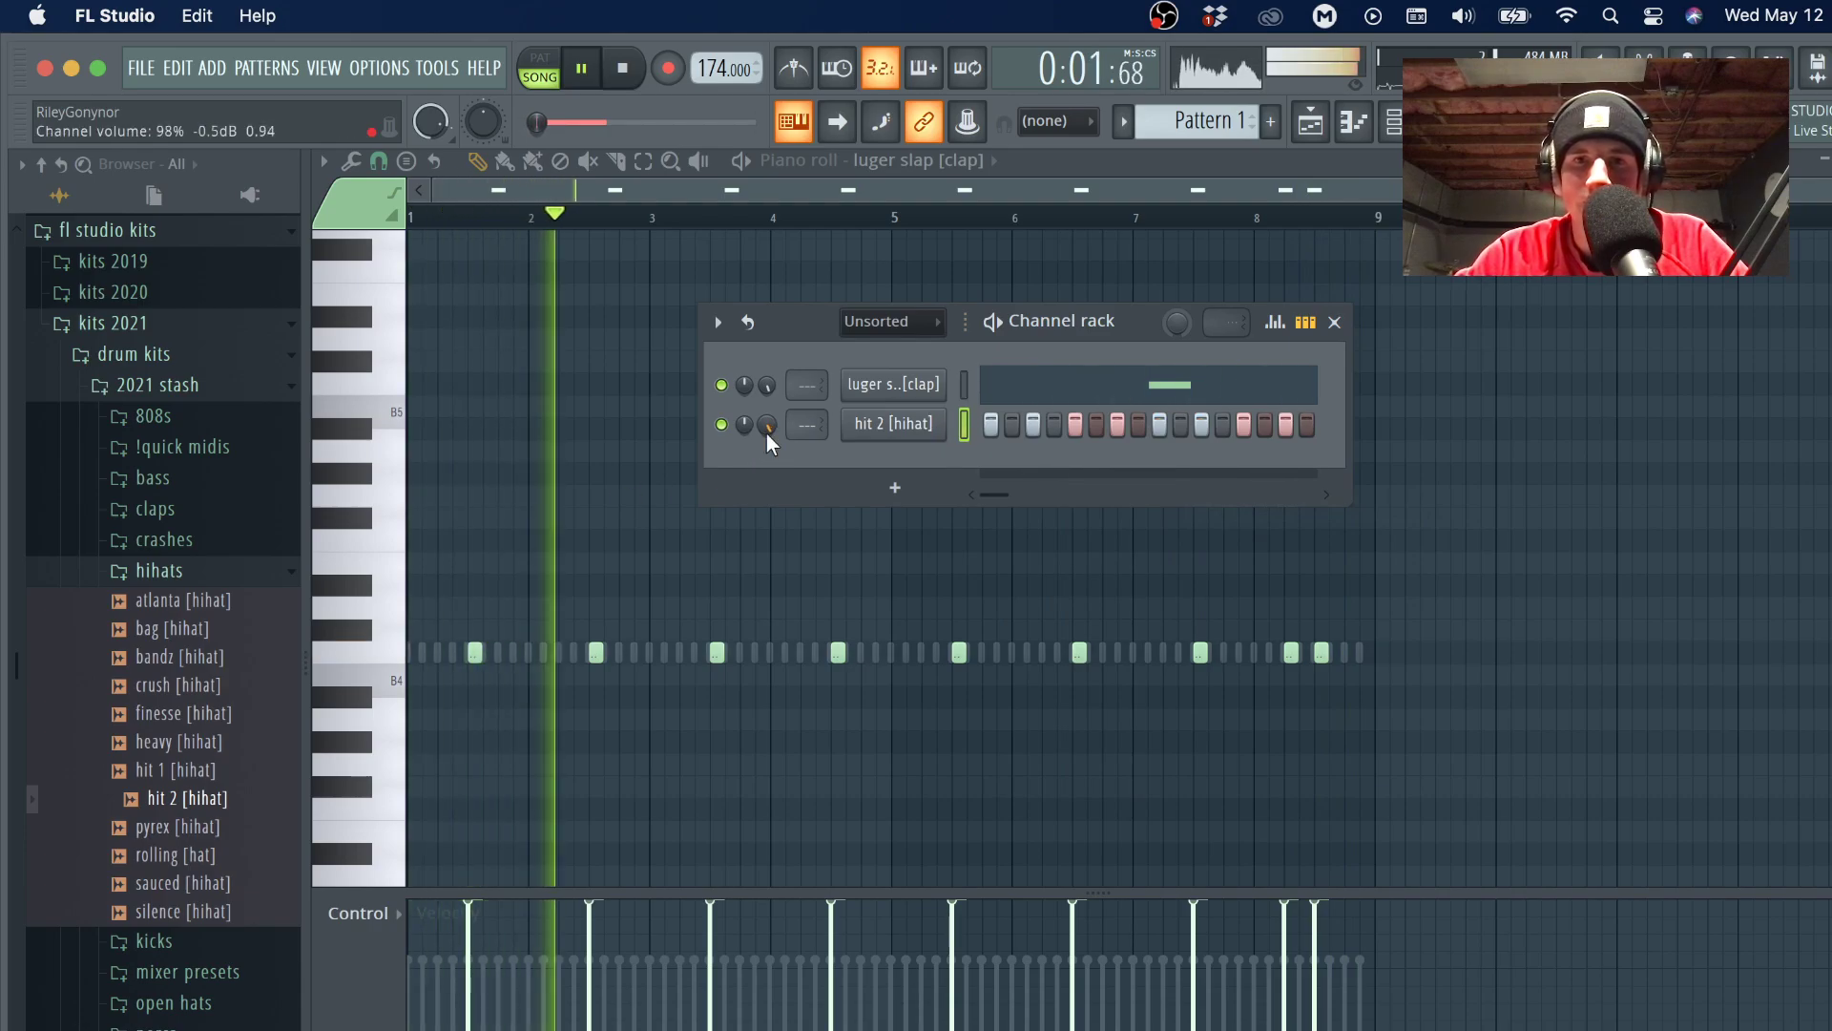
Open the hit 2 [hihat] part in the piano roll and set the snap to 1/2 step.
right_click(935, 424)
left_click(1003, 422)
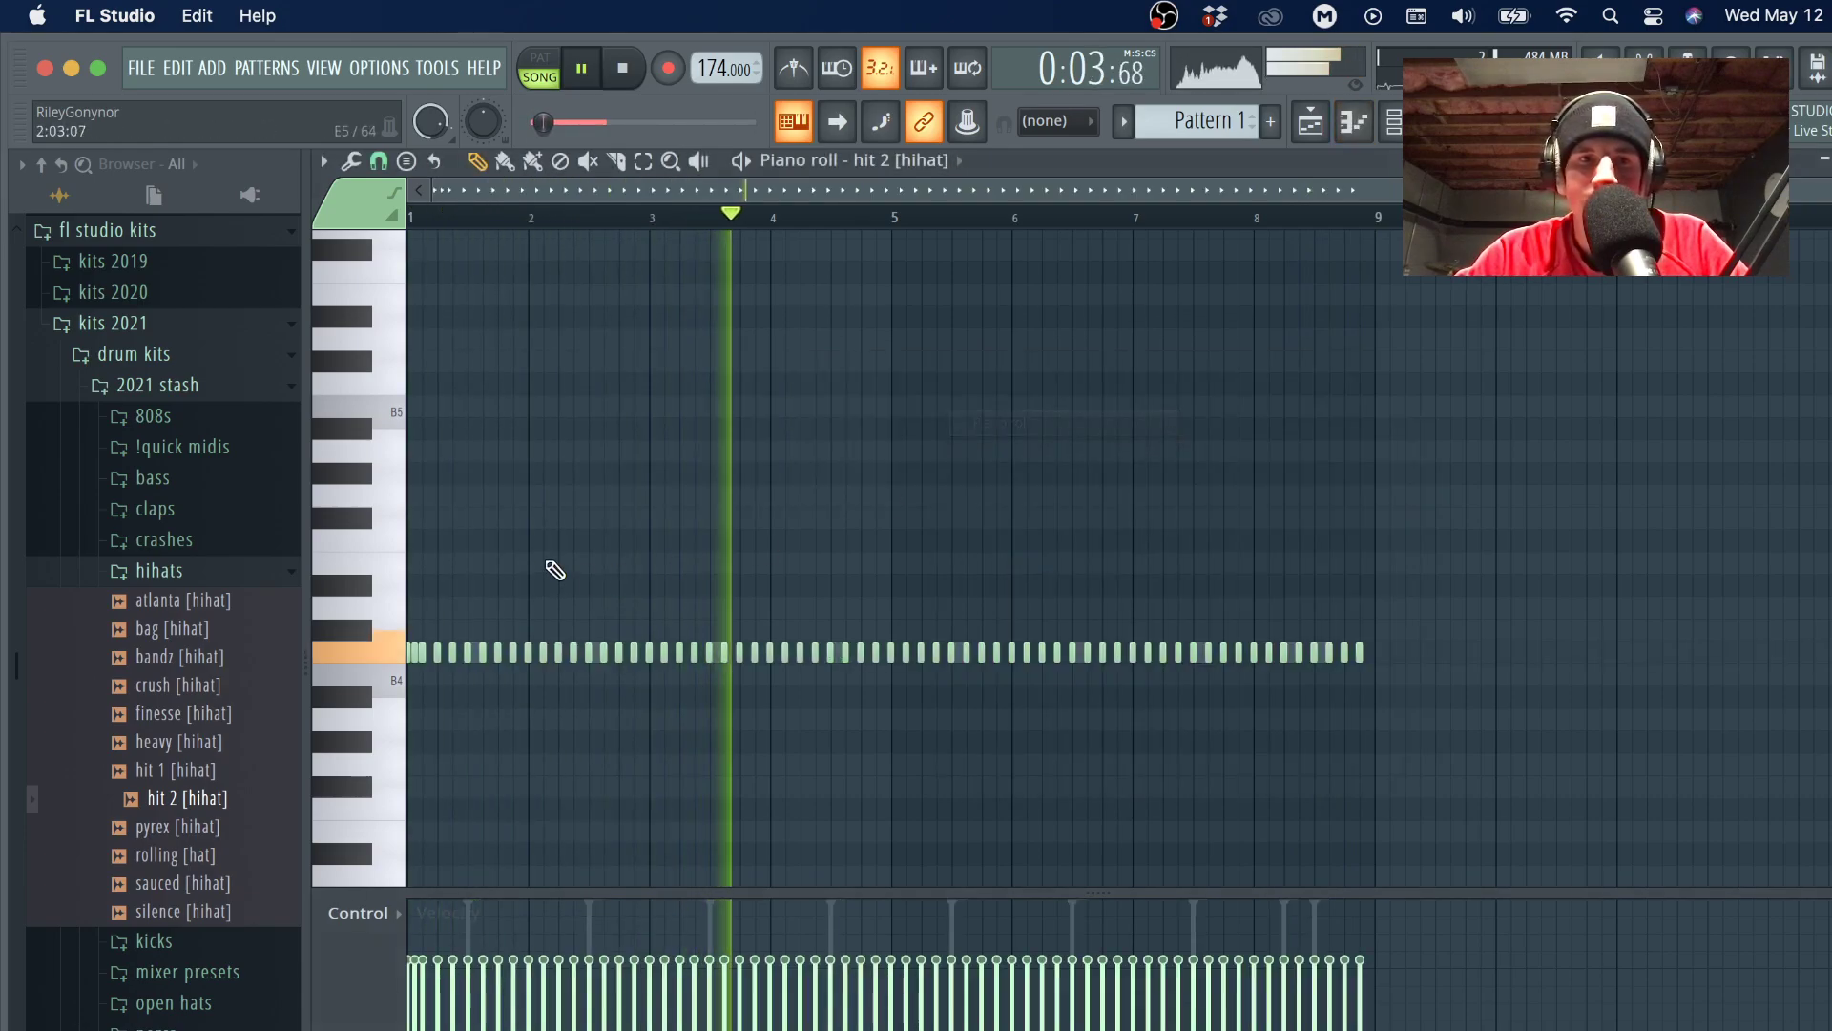
key("space")
scroll(400, 611, "up", 5)
left_click(378, 160)
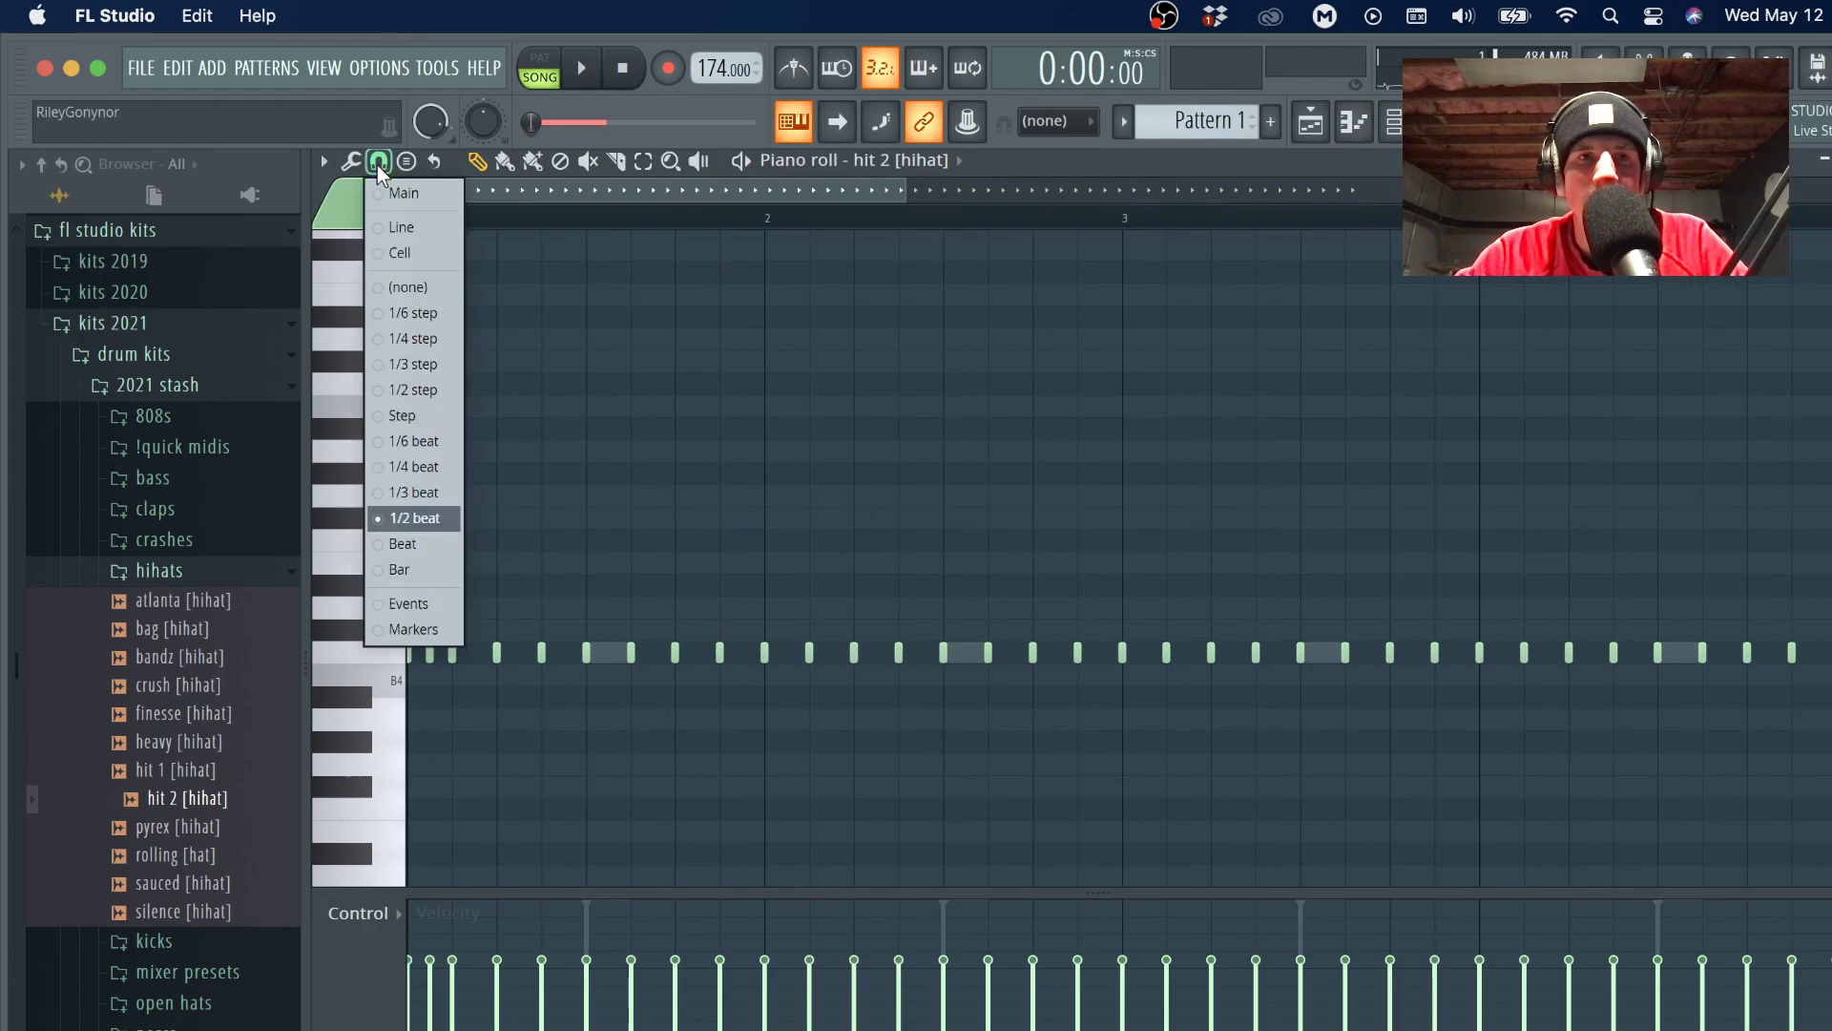
left_click(409, 393)
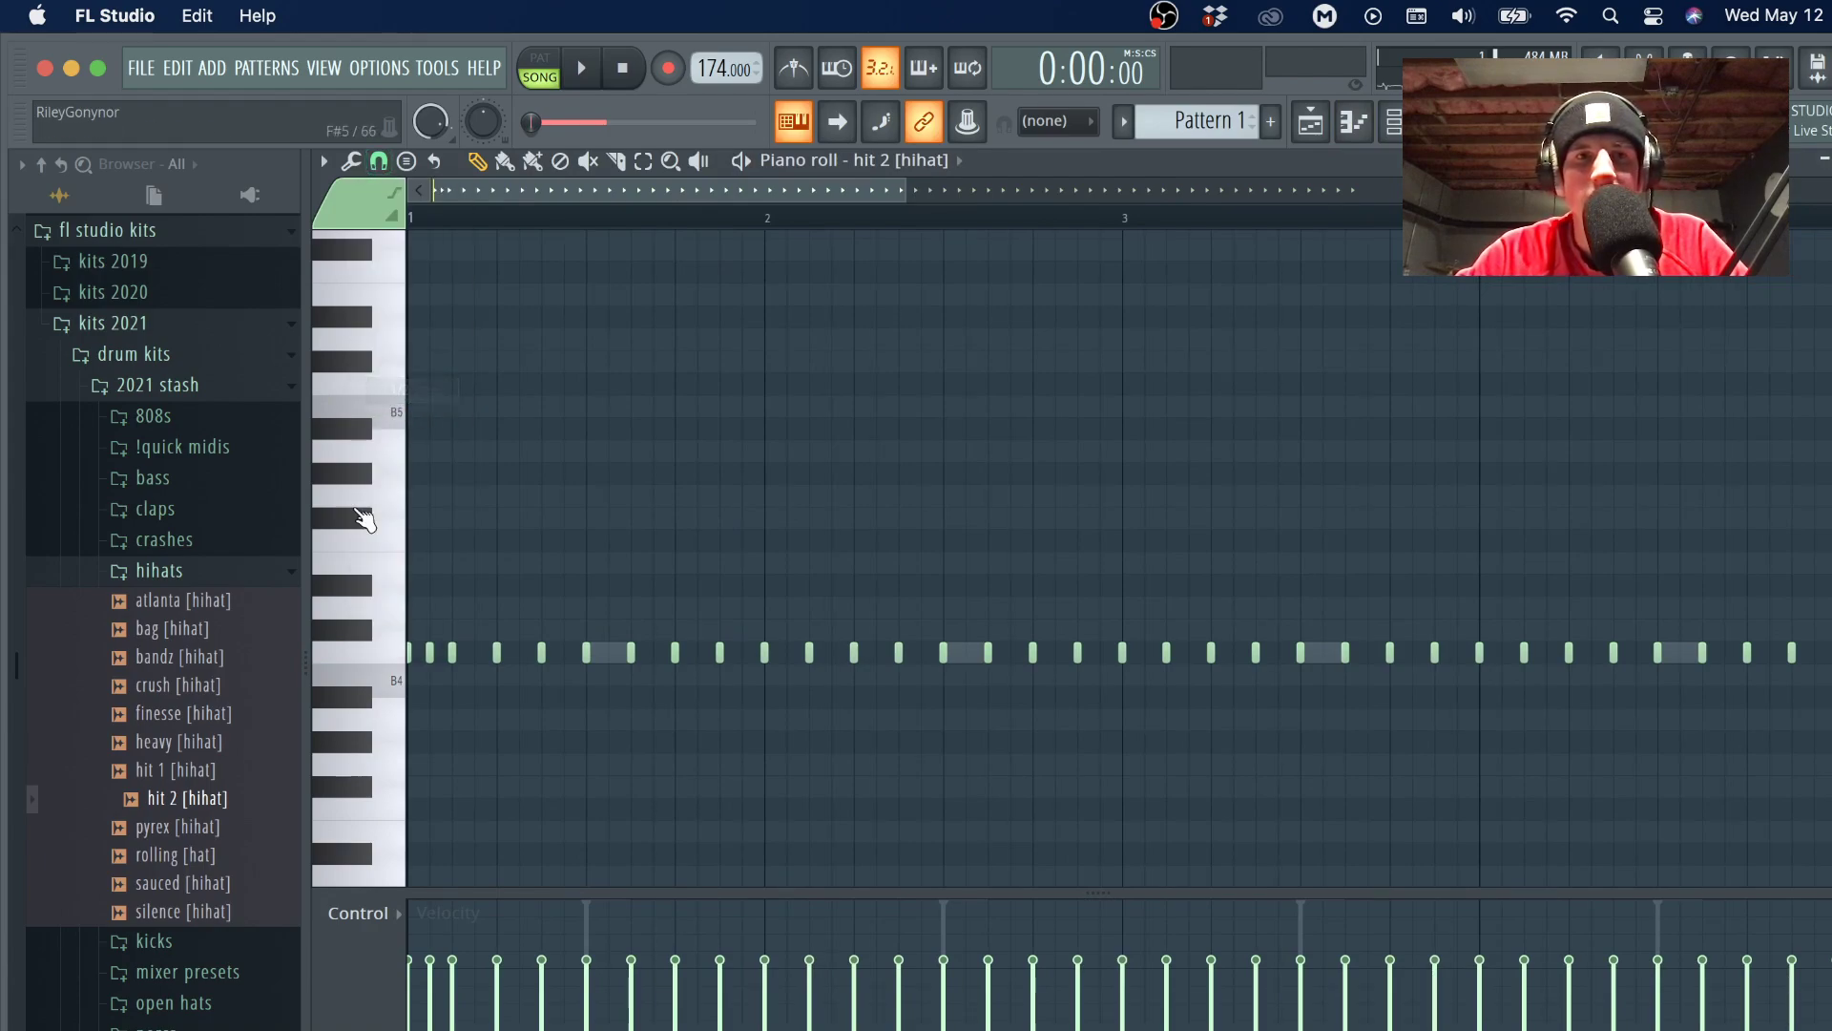
Build a four-note half-step hi-hat roll with rising velocities leading into the third beat of bar 1, and audition it.
scroll(542, 203, "up", 3)
left_click_drag(601, 652, 674, 652)
key("space")
key("space")
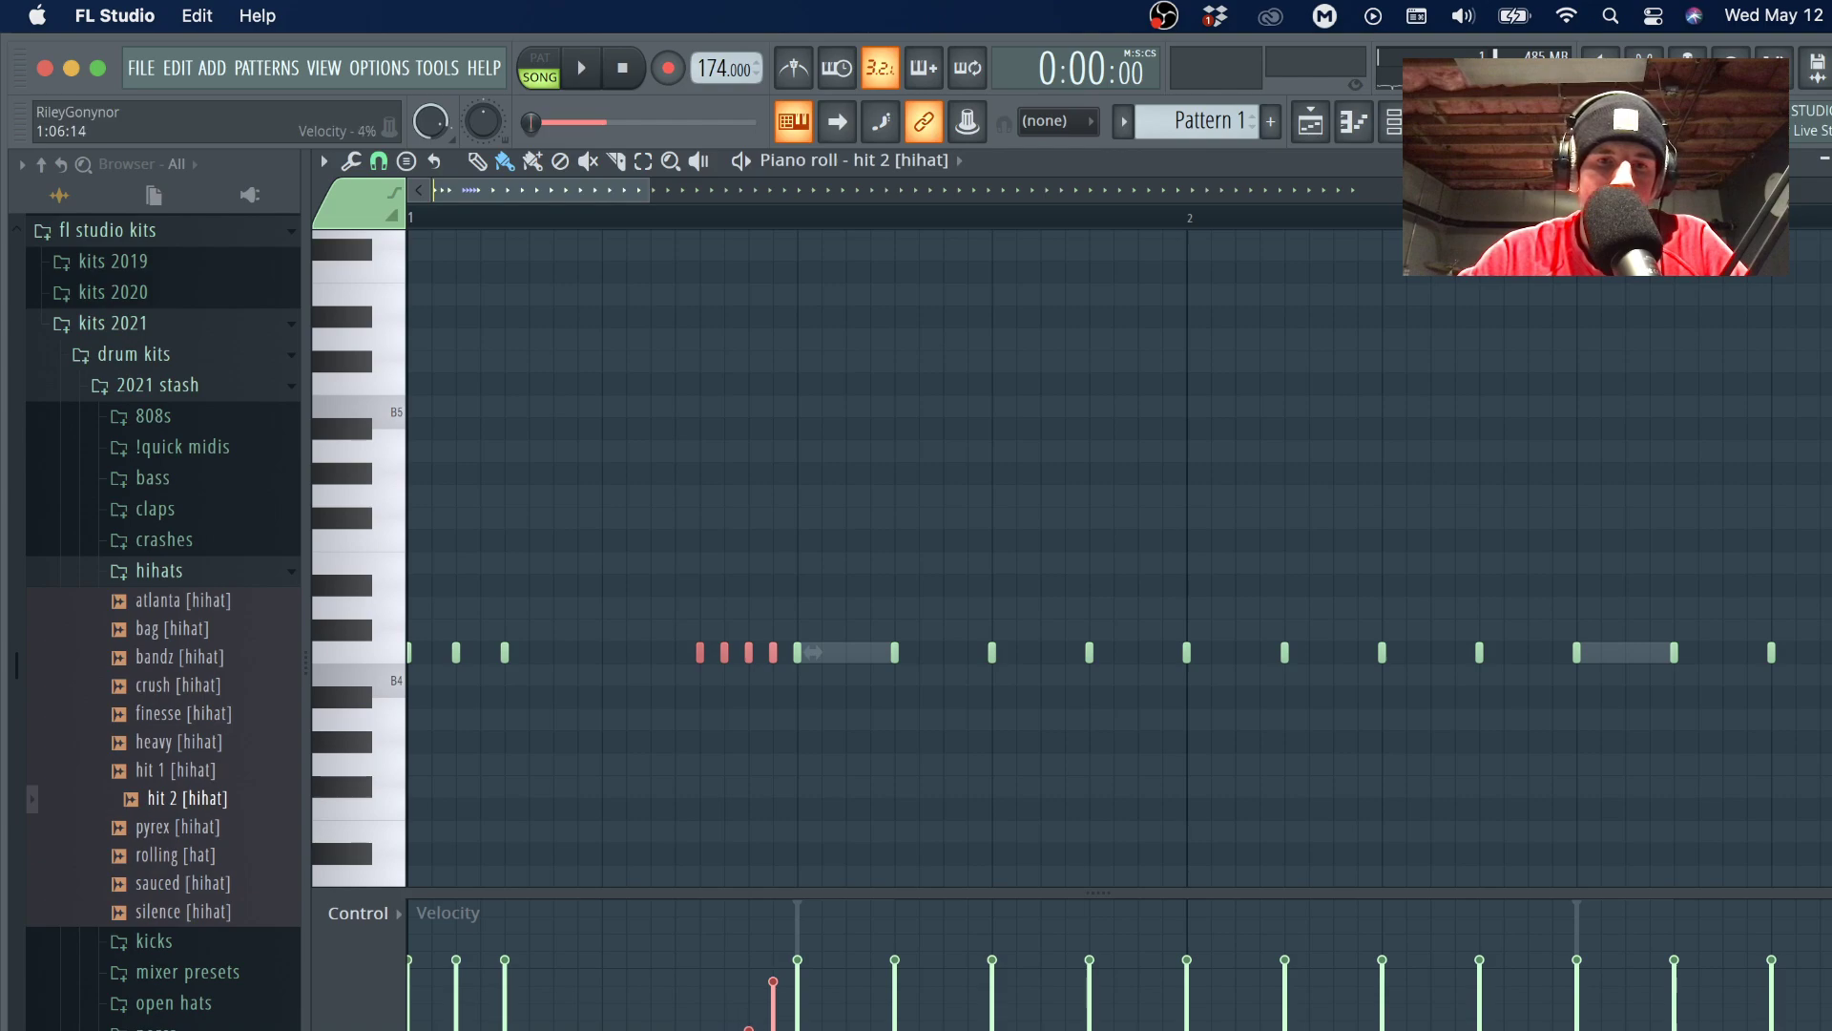
Delete the hi-hats at 1:11:00, 1:13:00 and 2:01:00, add one half a step after 2:03:00, and audition the pattern.
key("space")
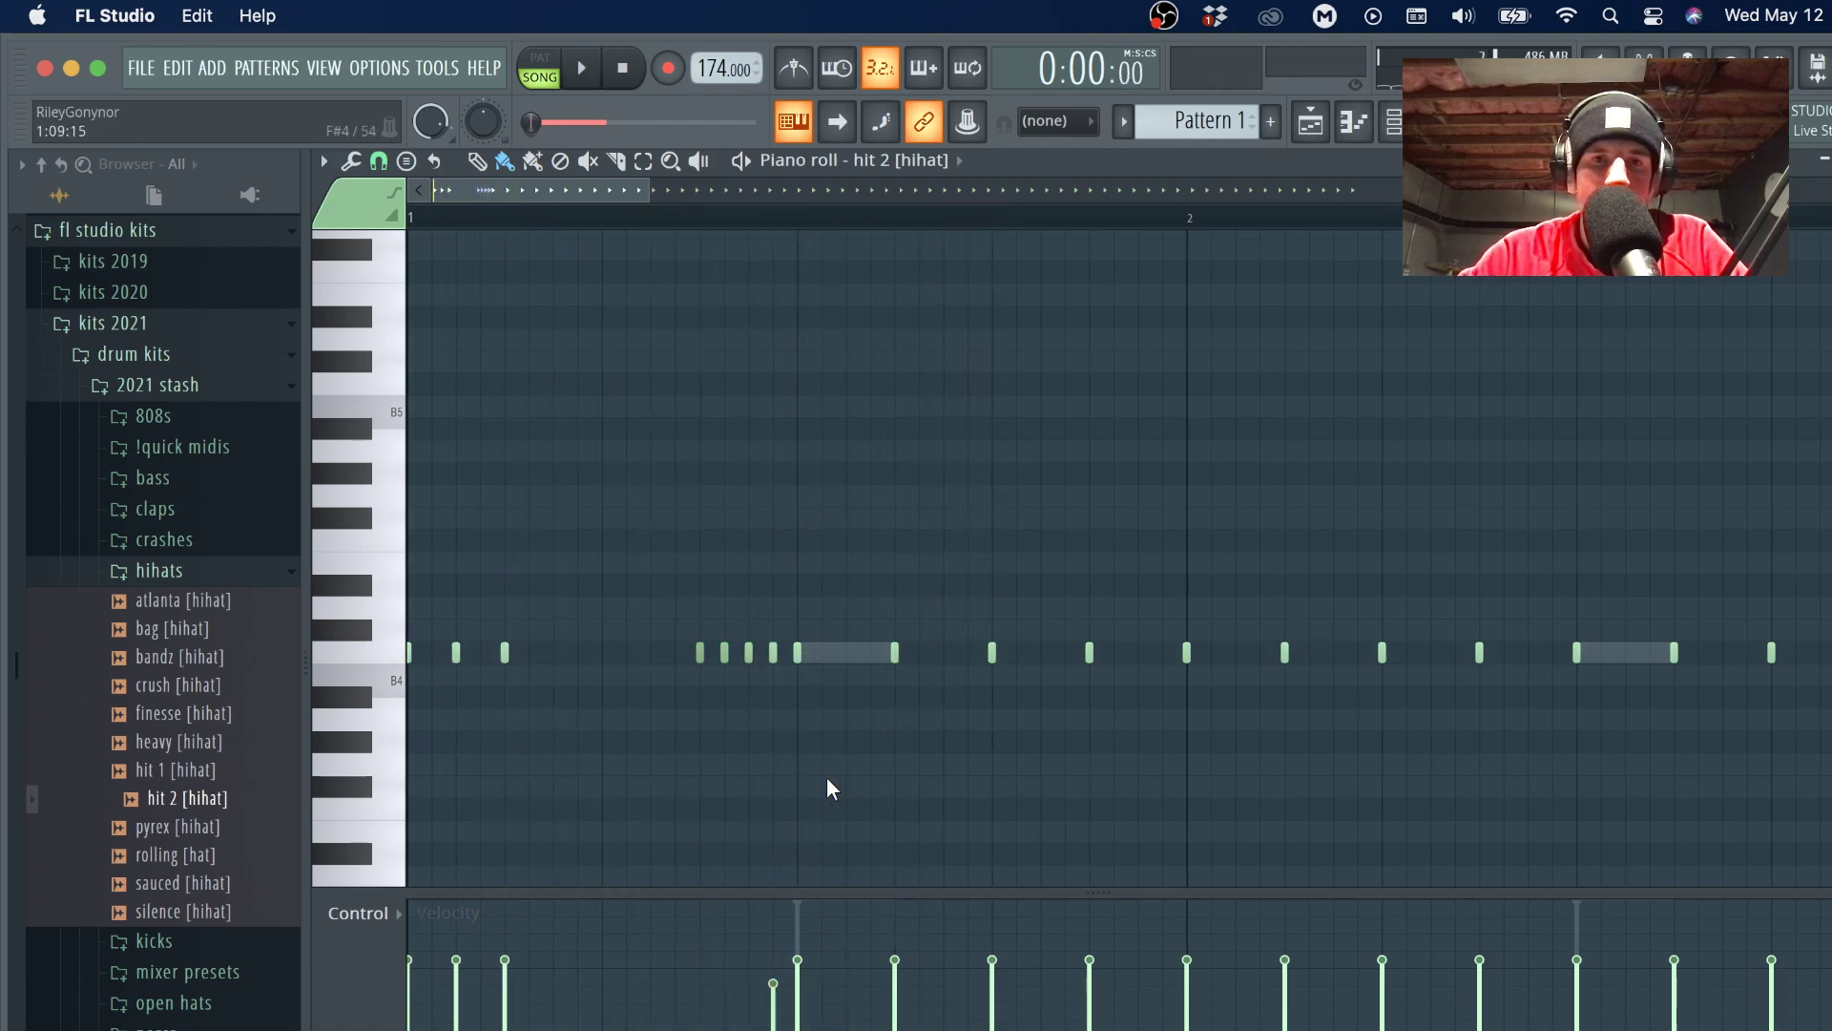
right_click(894, 652)
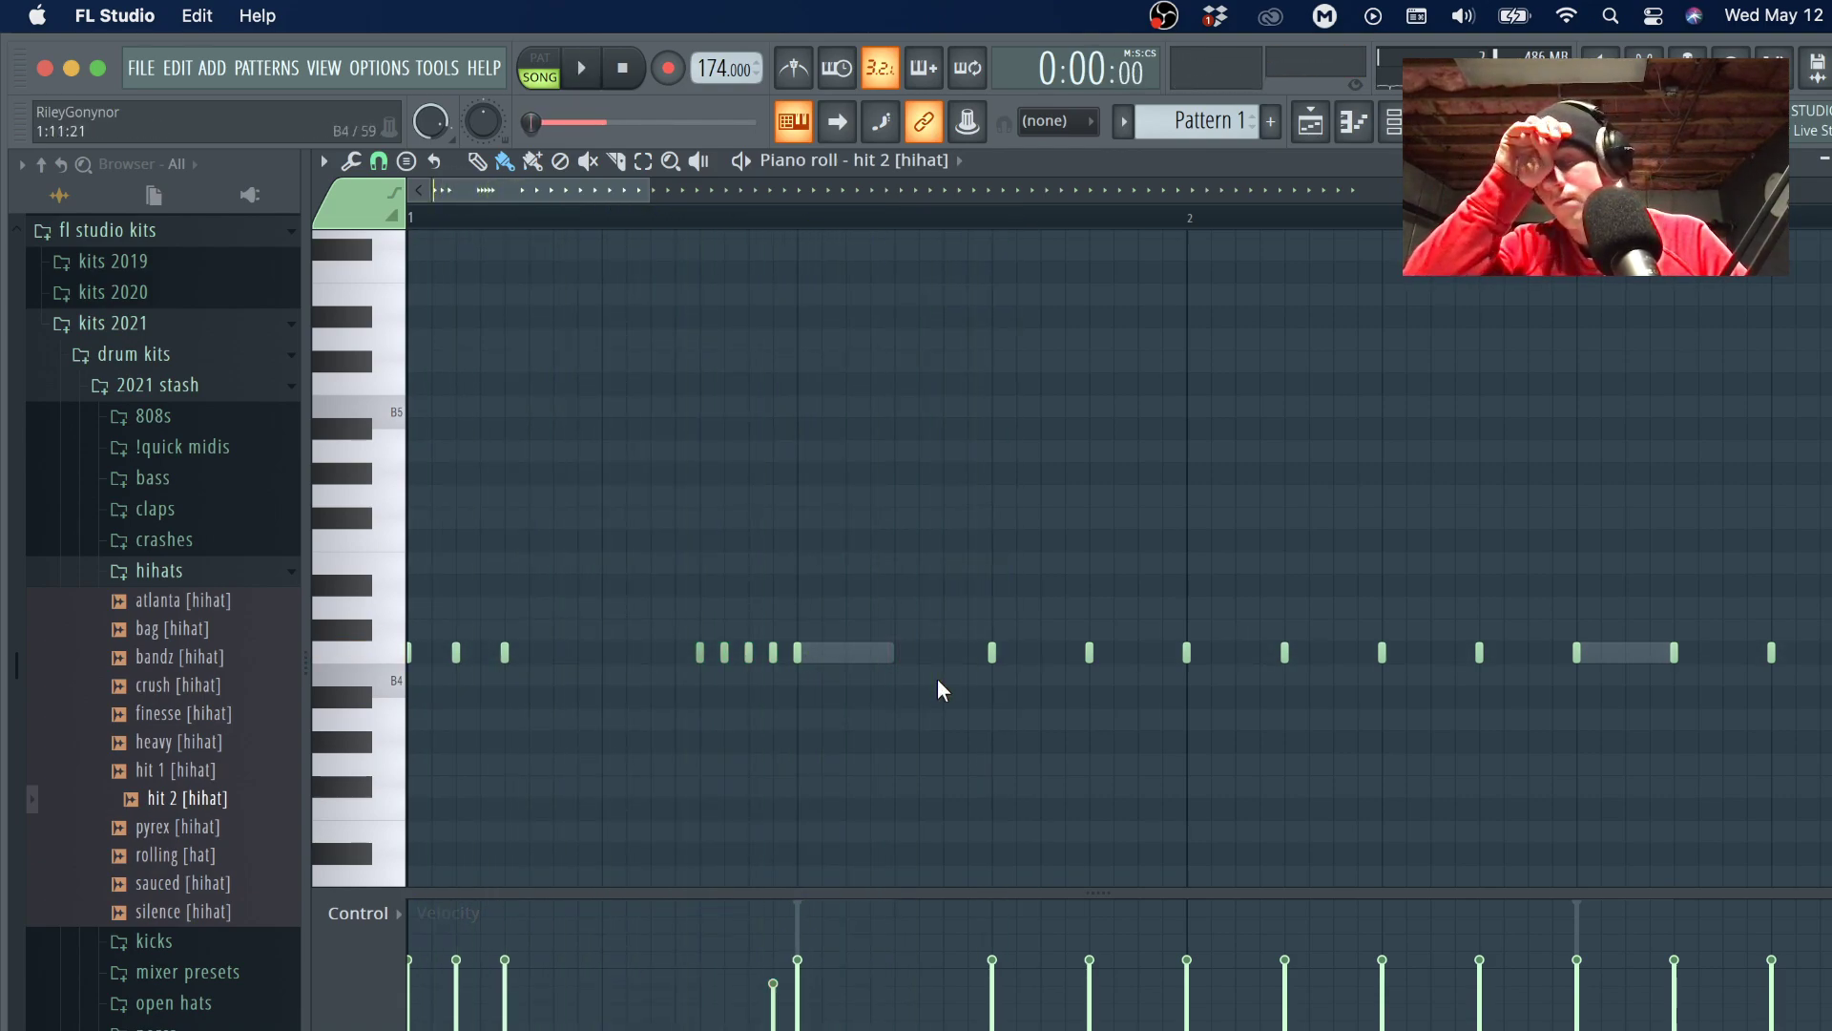
right_click(992, 659)
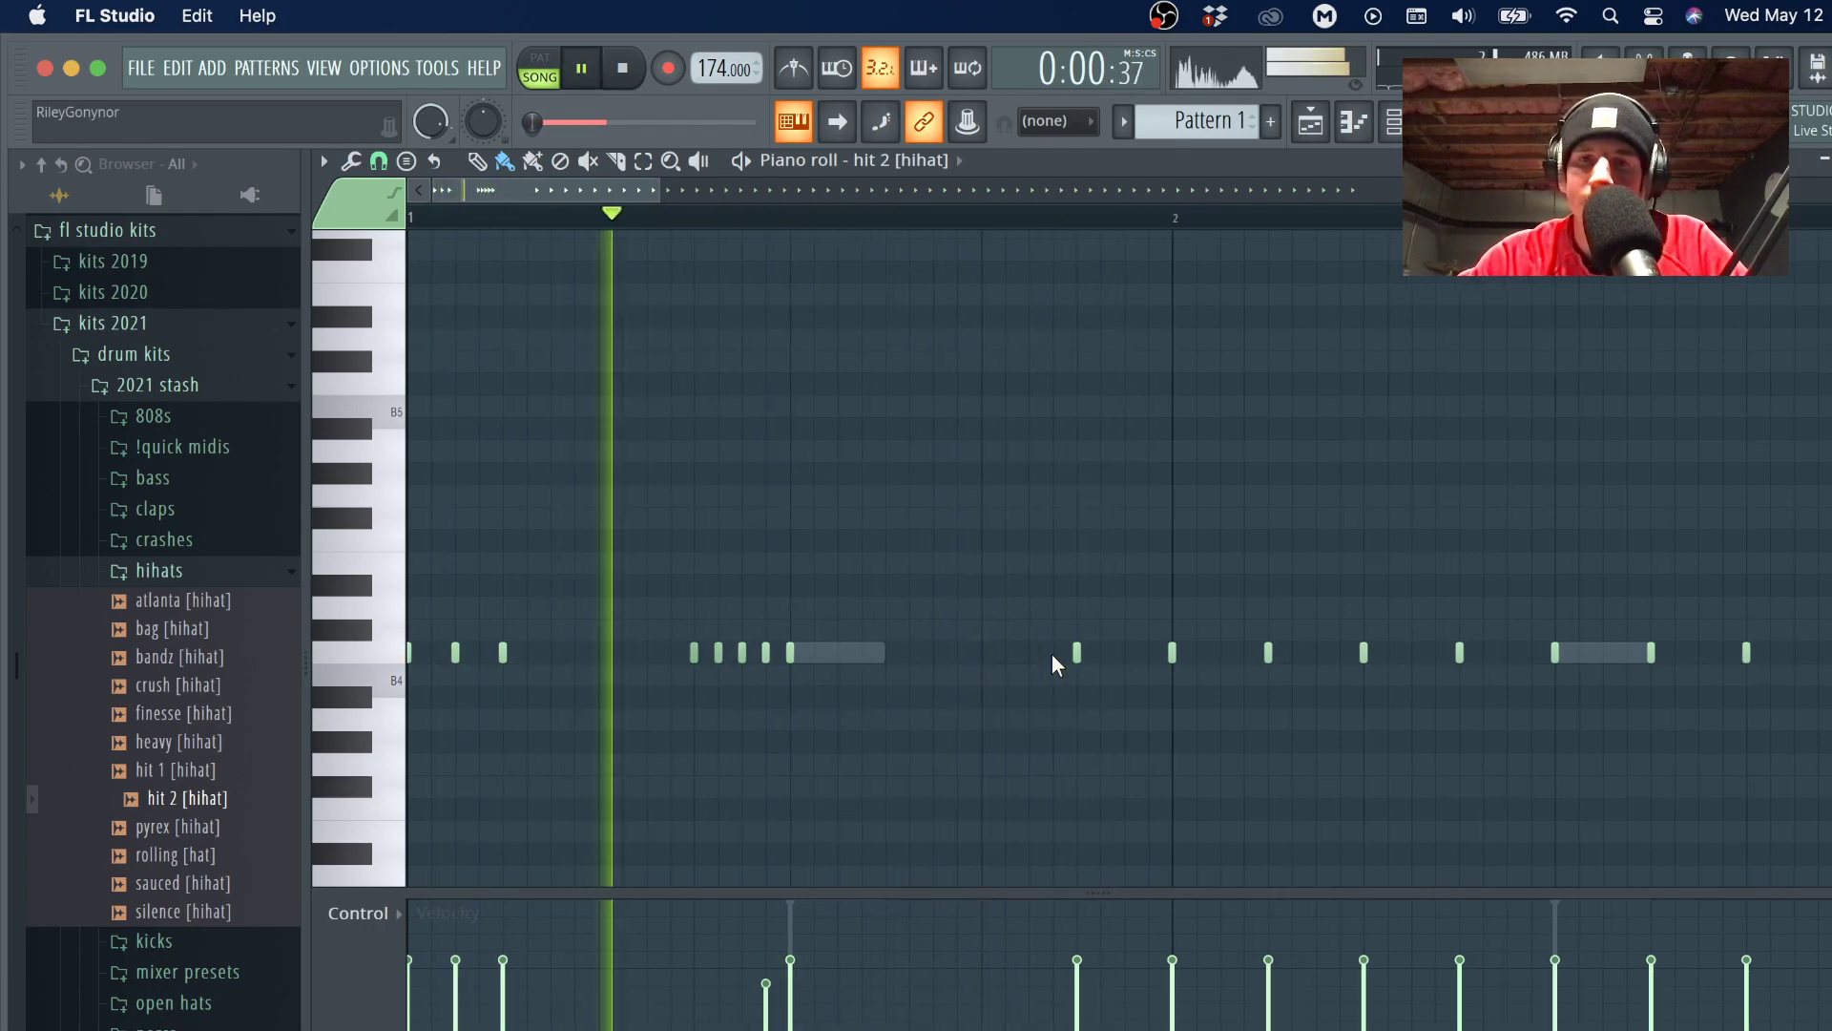
scroll(1051, 654, "down", 2)
key("space")
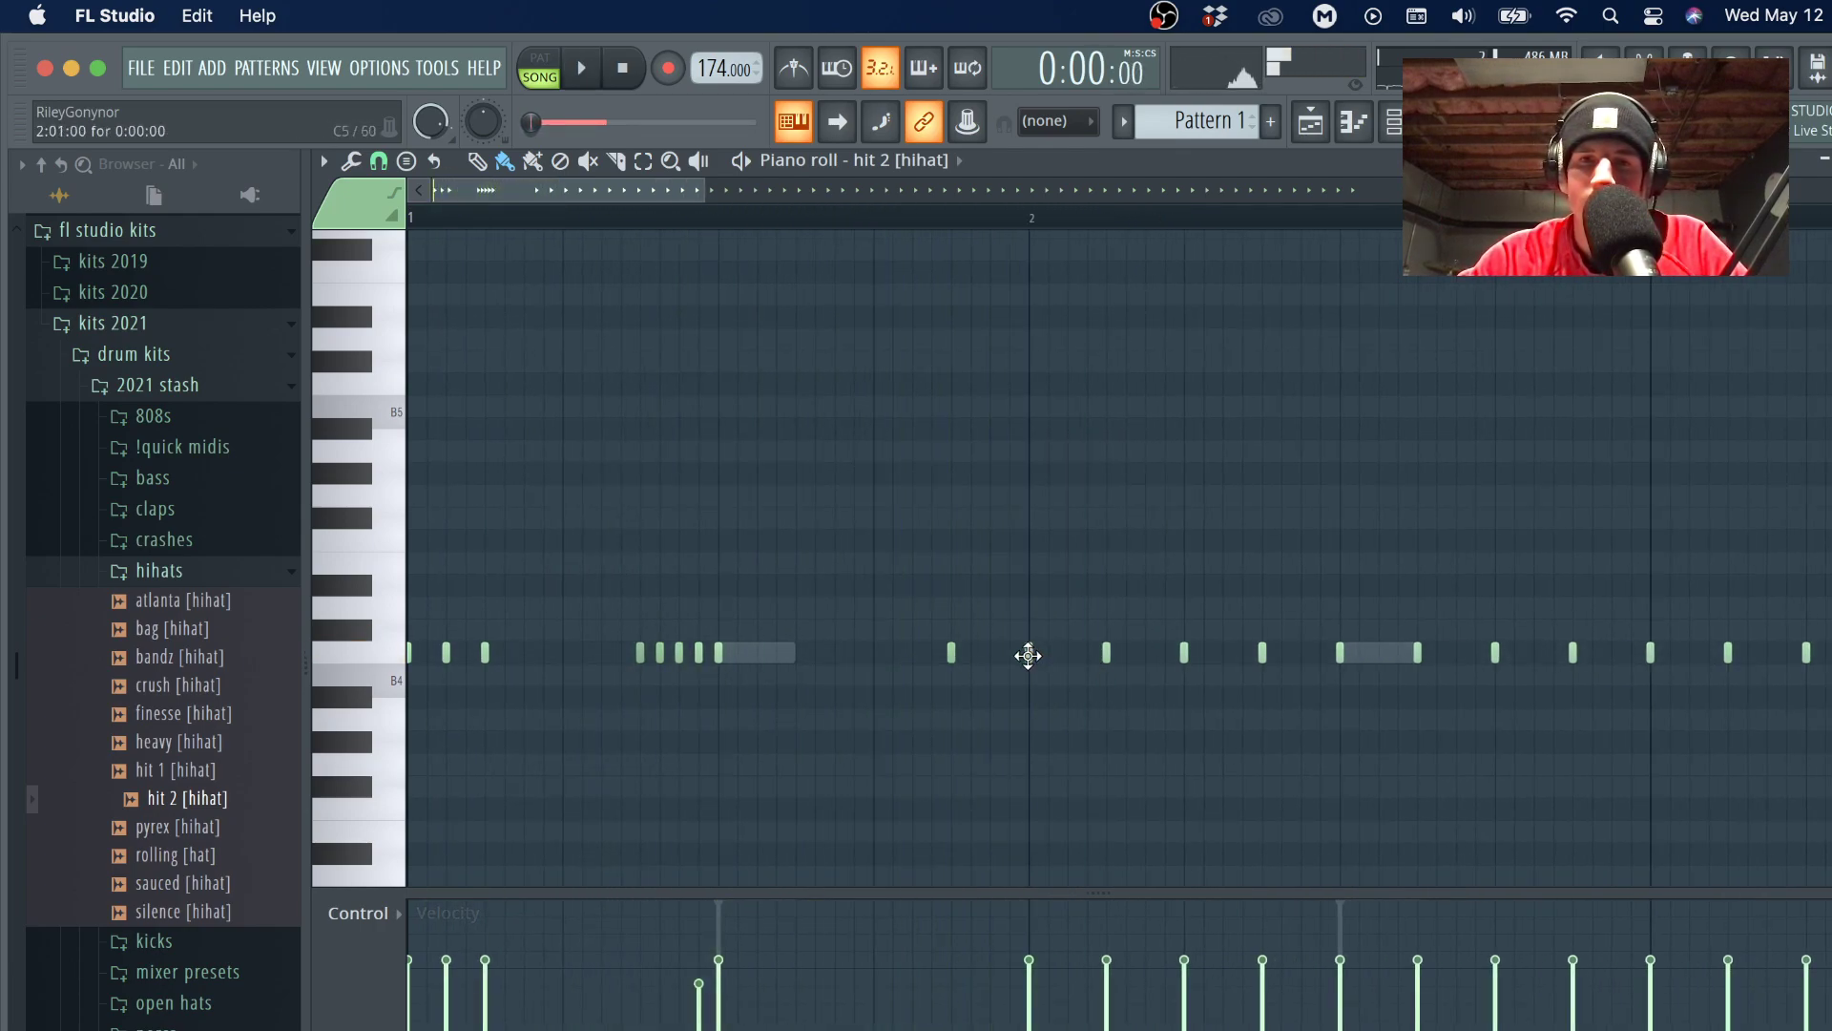
key("space")
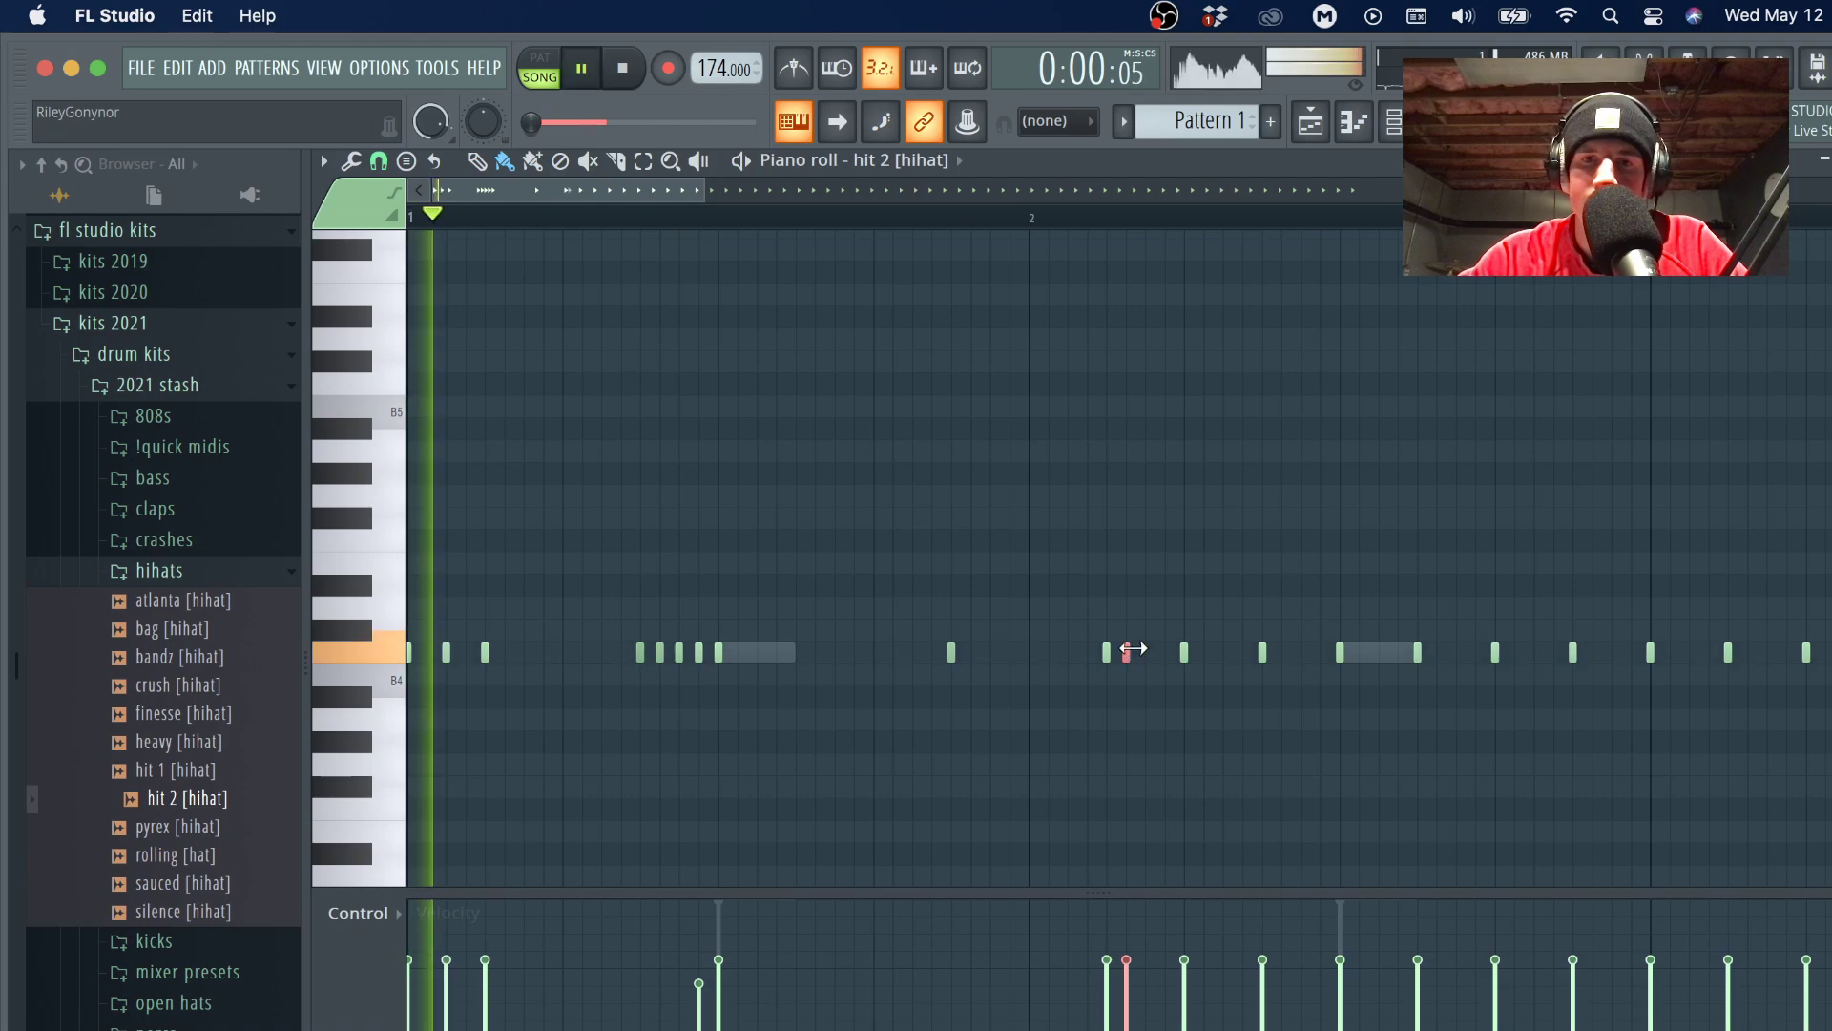
scroll(1148, 749, "down", 2)
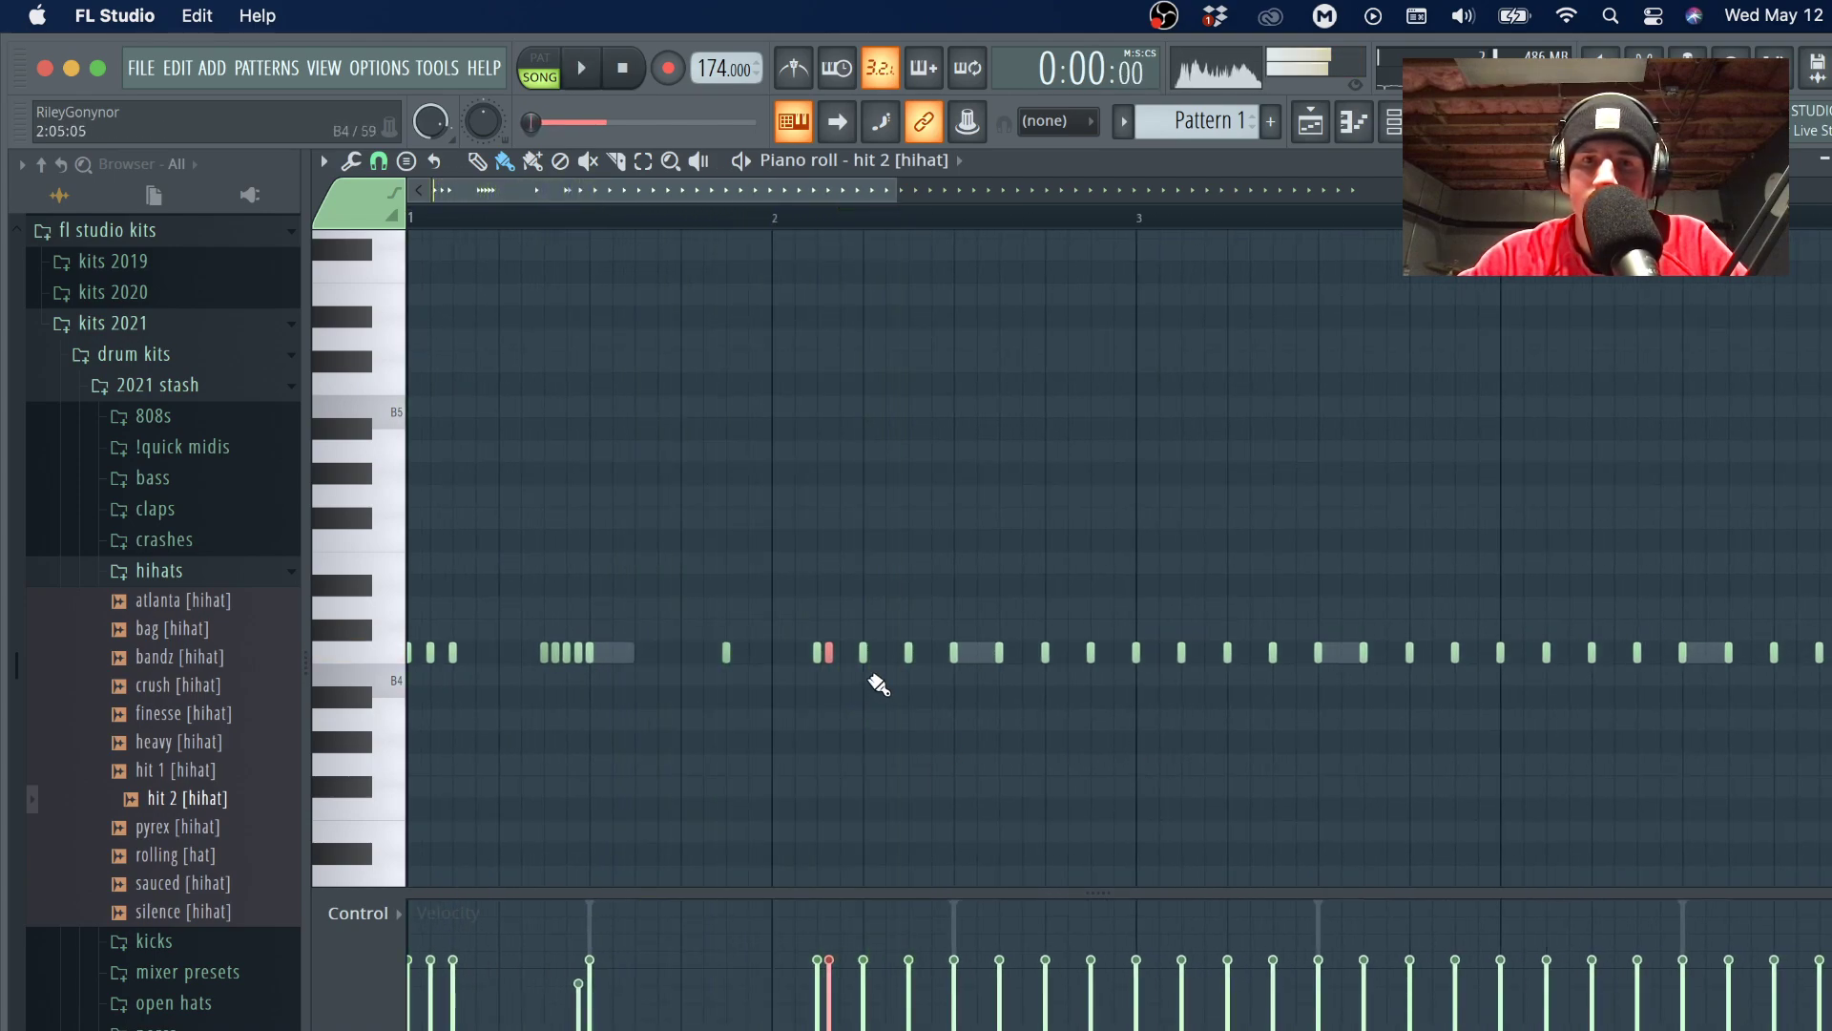
Add a C#5 hi-hat at 2:10:00, audition it, and delete the hi-hat at 2:13:00.
scroll(869, 691, "up", 3)
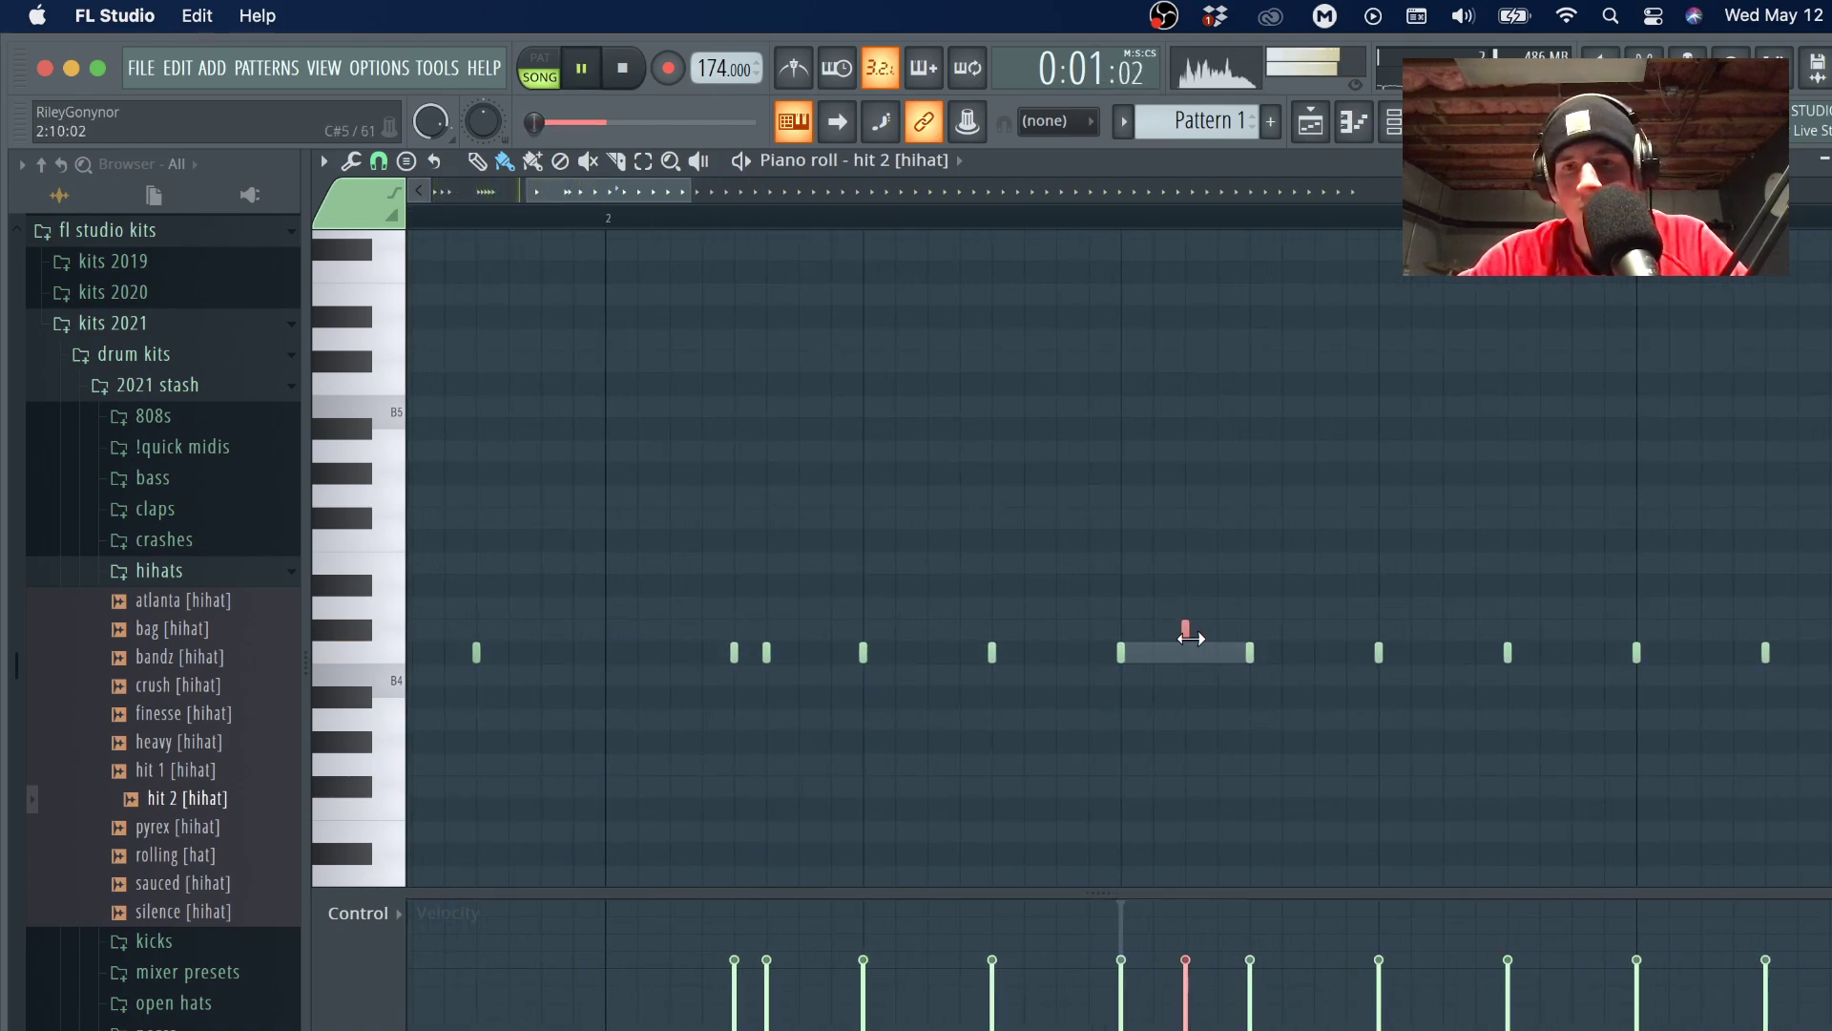
key("space")
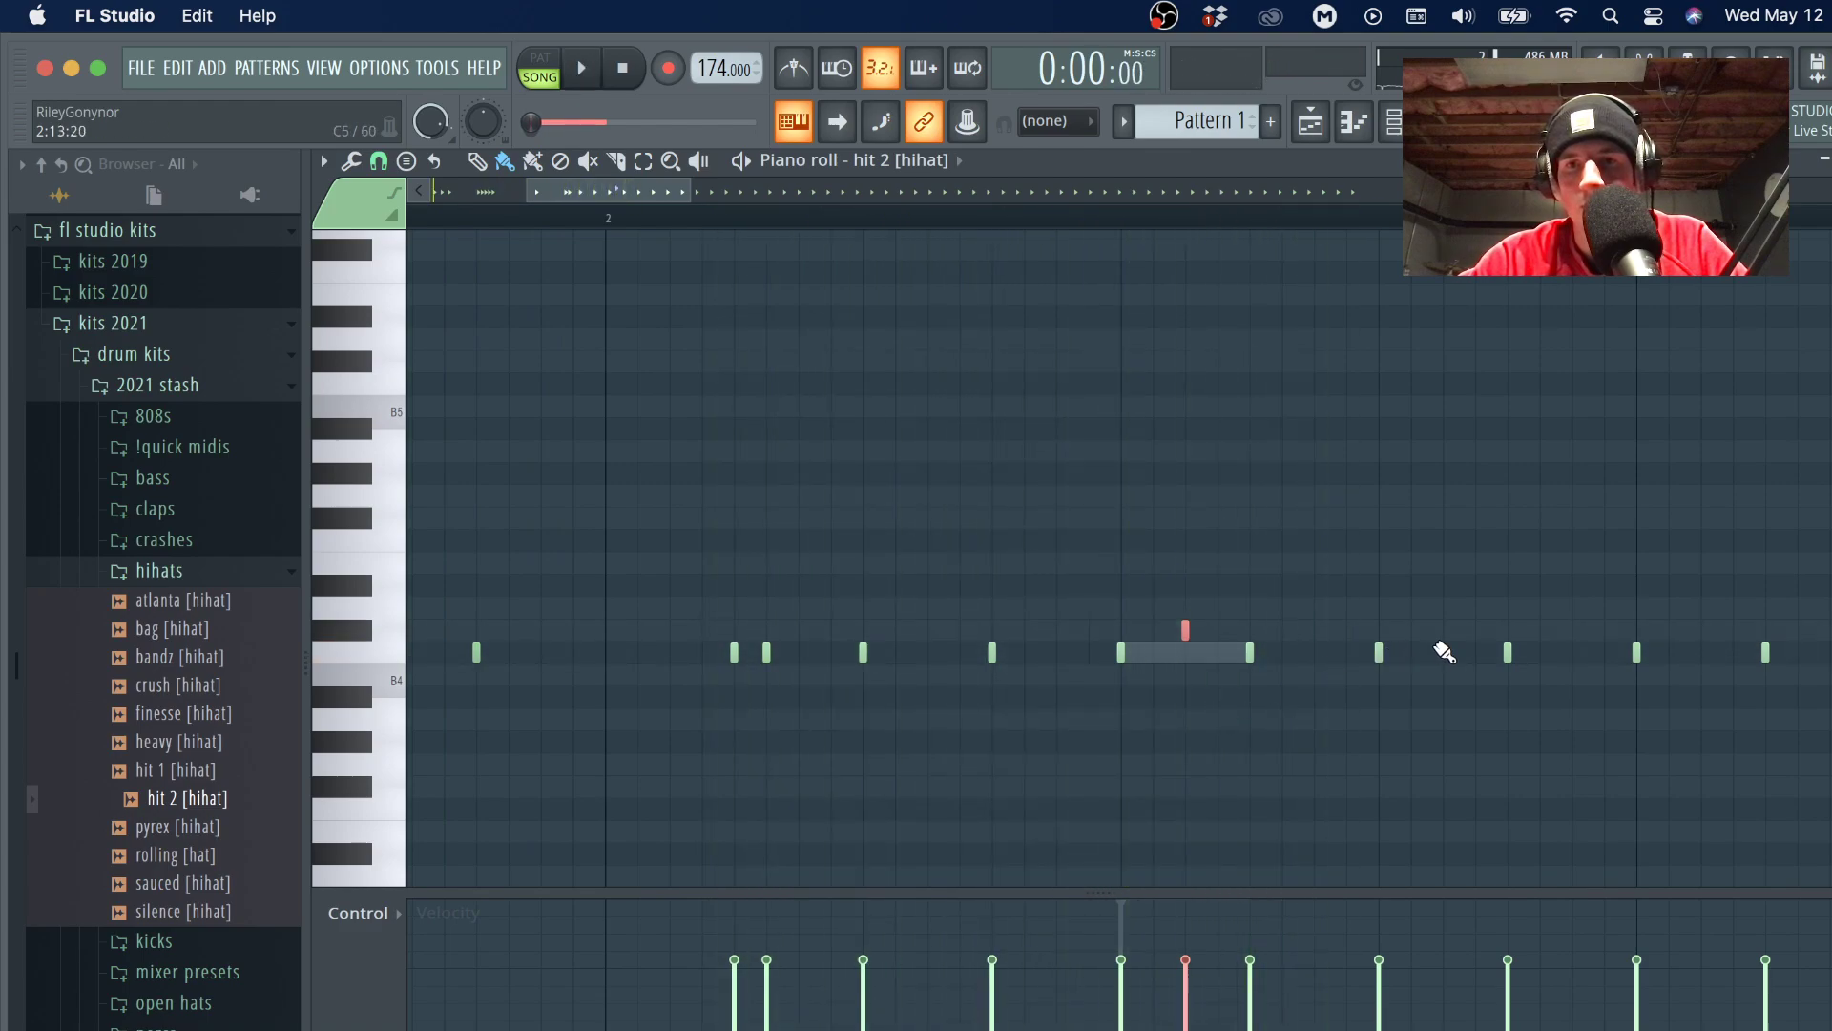
scroll(1401, 706, "down", 2)
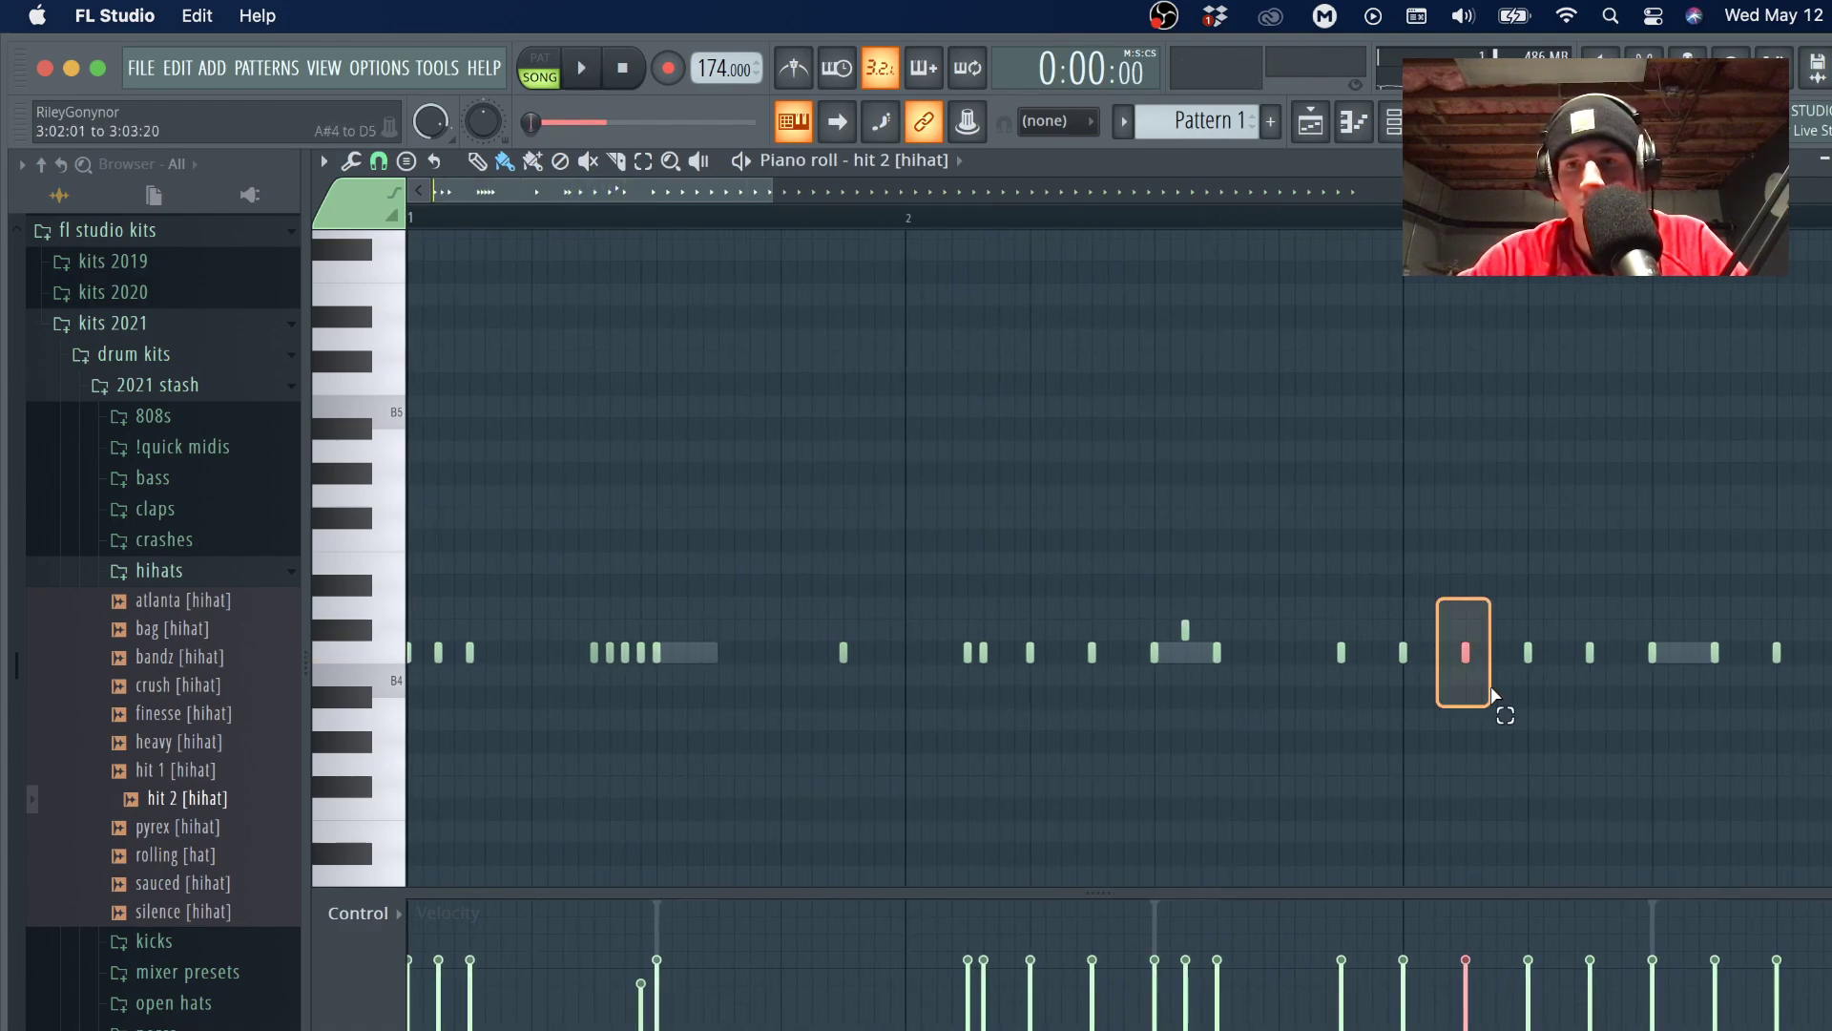
Lower the velocity of the hi-hat at 3:03:00, delete the one at 3:05:00, and add a soft hit half a step after 3:07:00.
scroll(1520, 668, "up", 2)
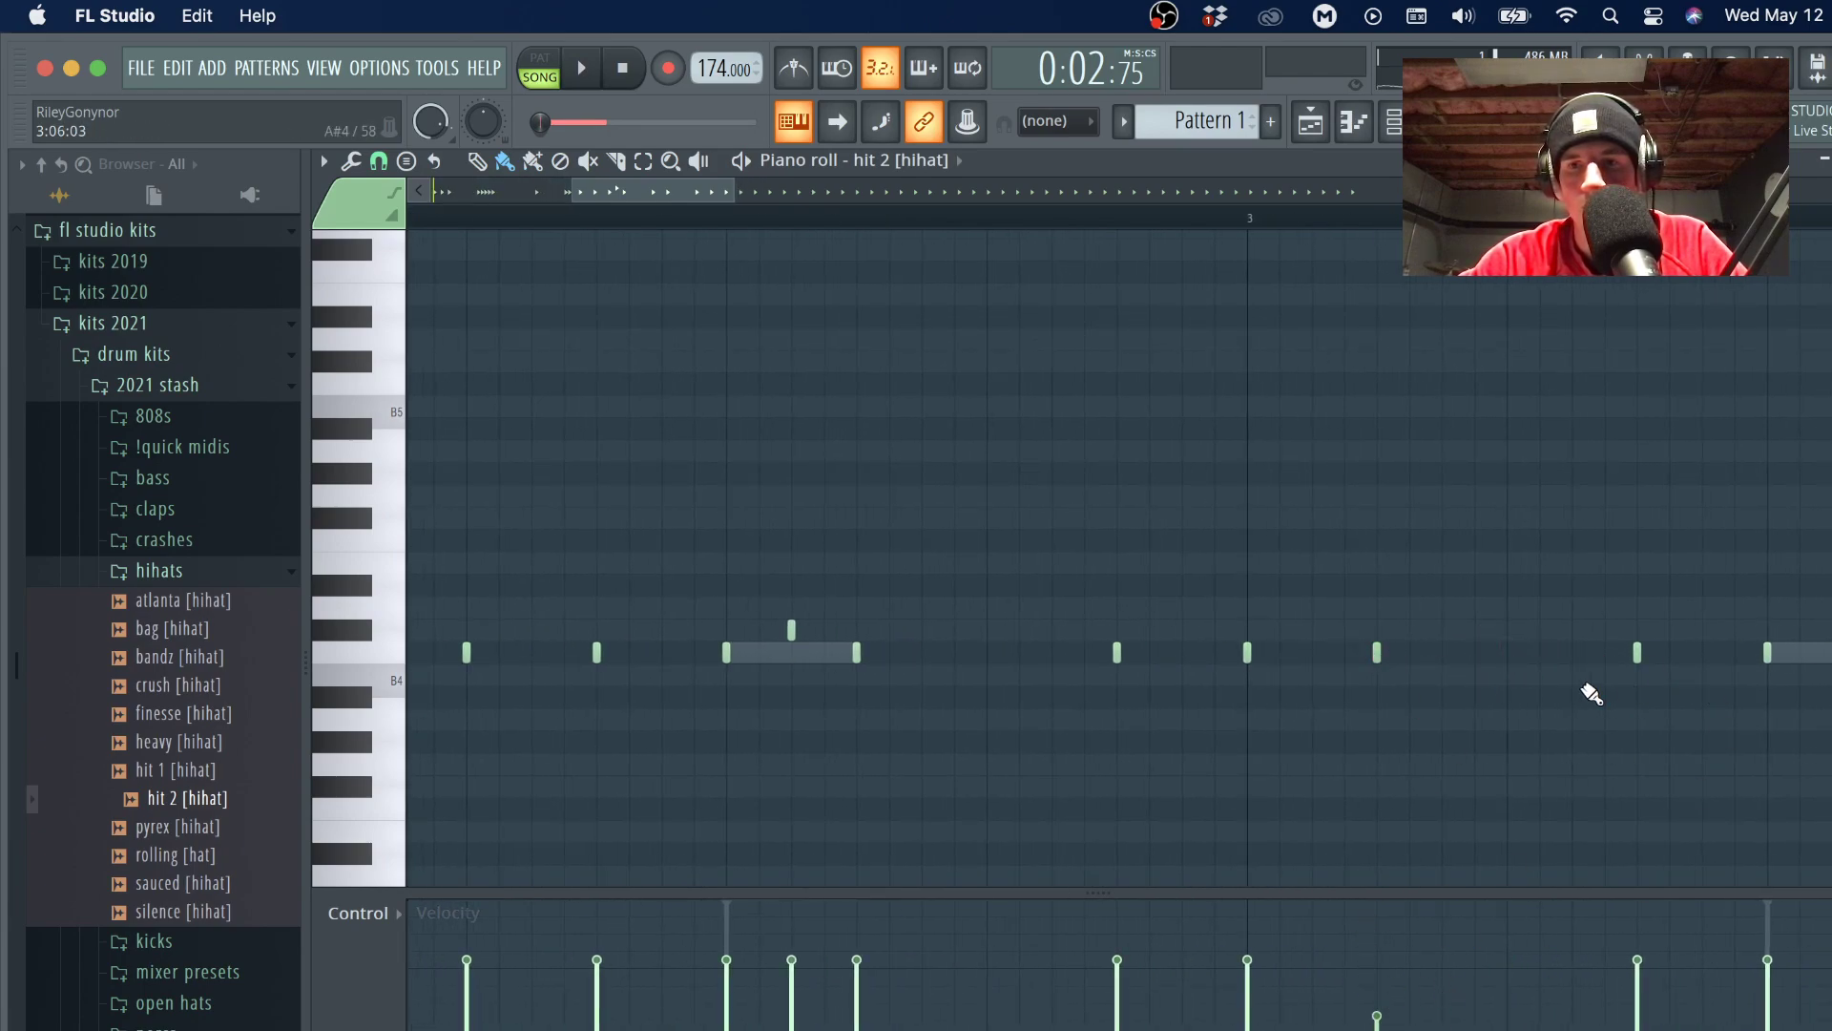
scroll(1592, 694, "down", 2)
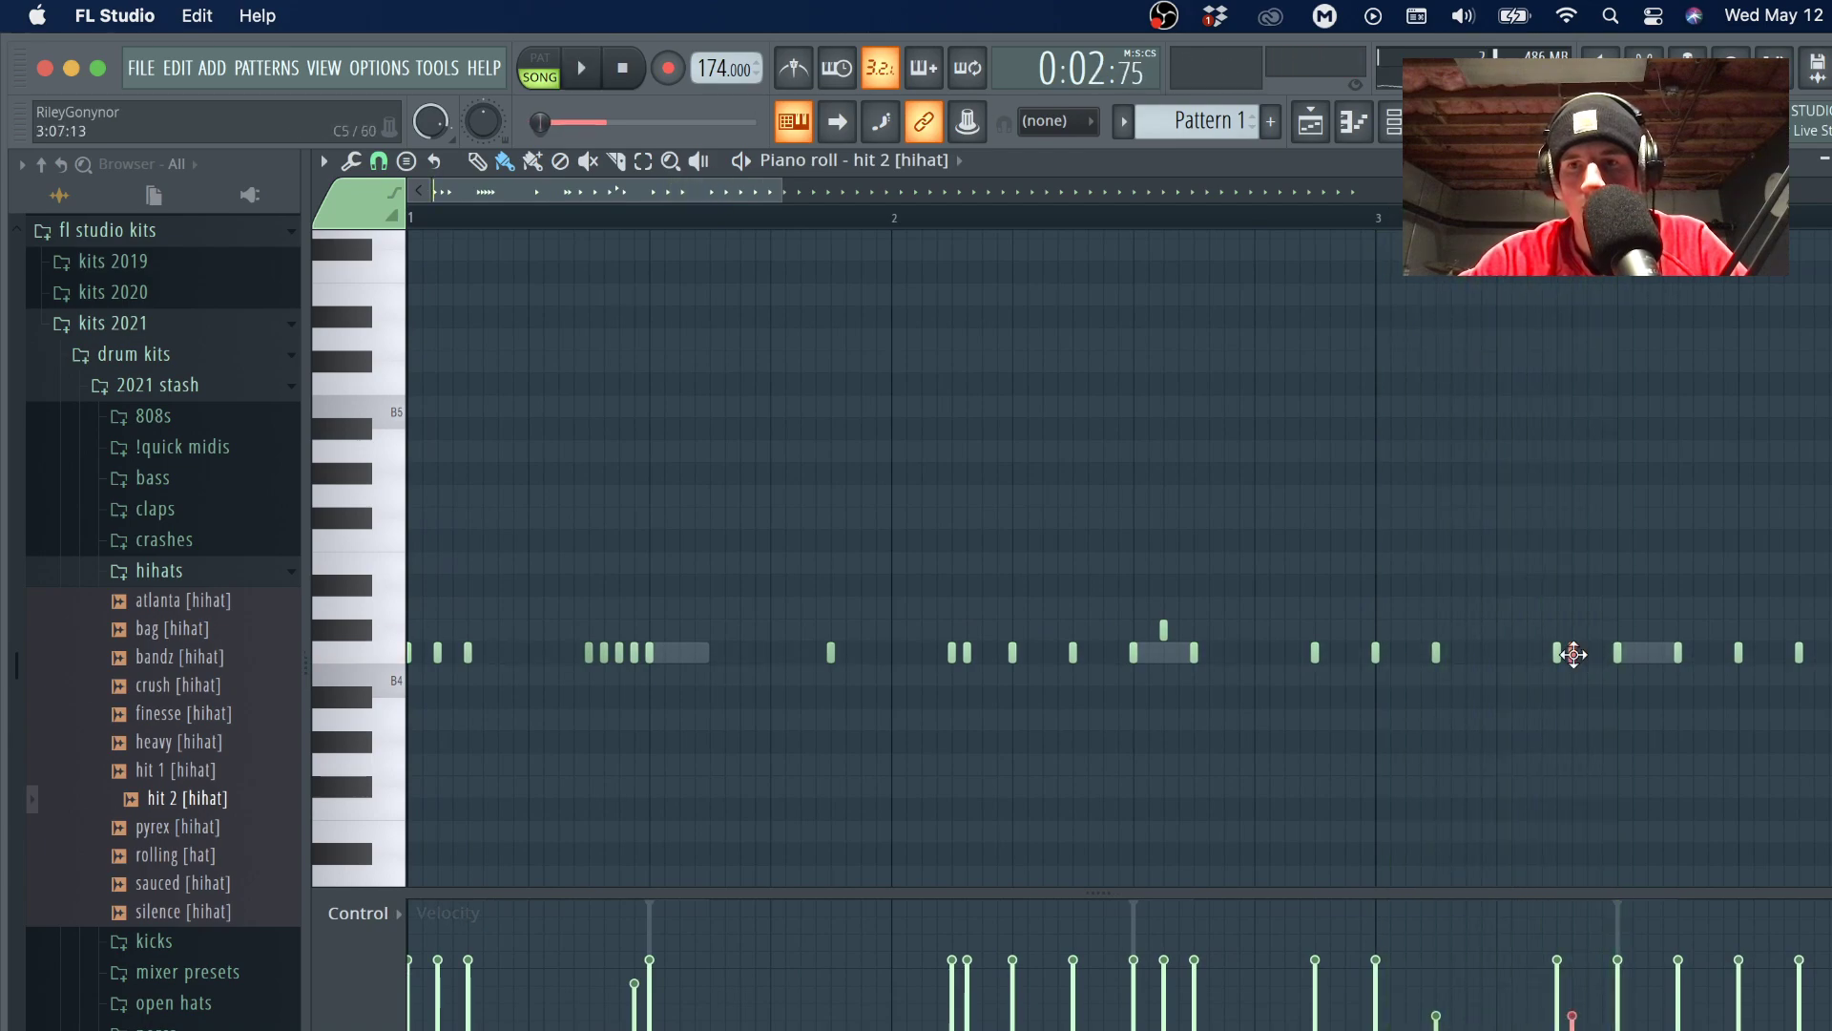
key("space")
key("space")
Lower the velocity of the hi-hat at 3:13:00 and audition the passage.
scroll(1606, 694, "up", 3)
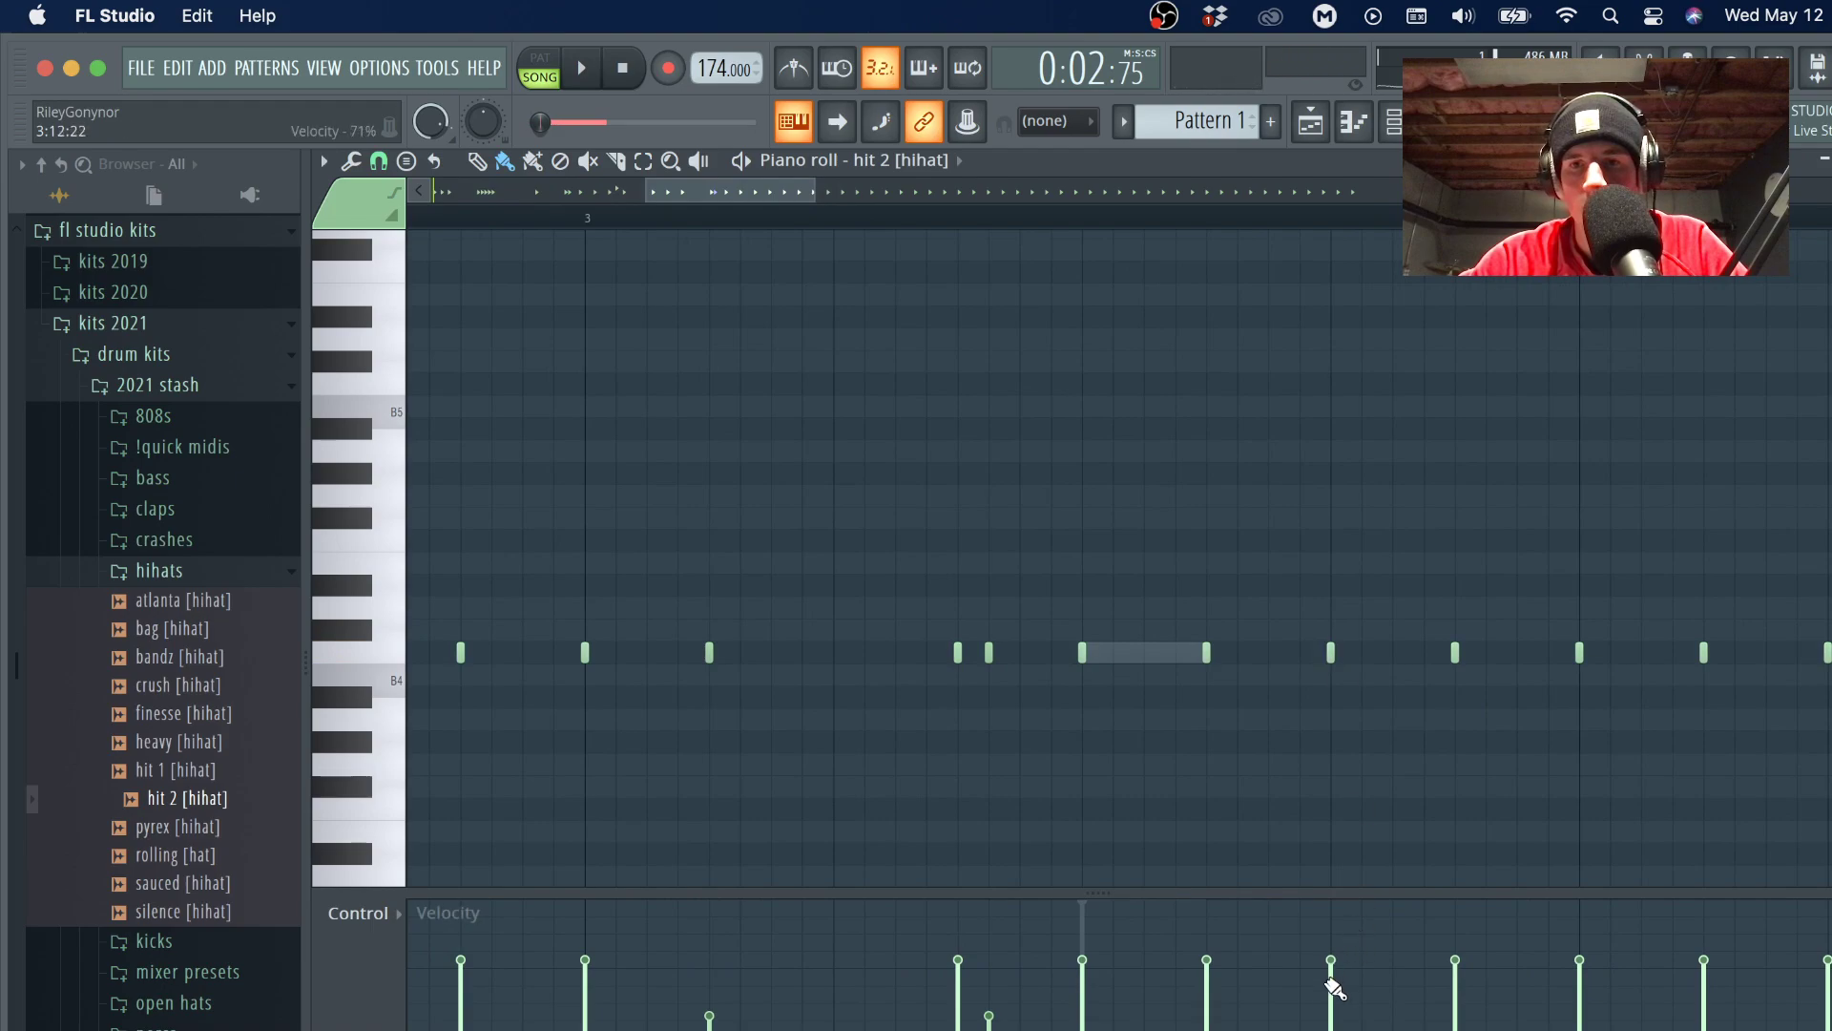
key("space")
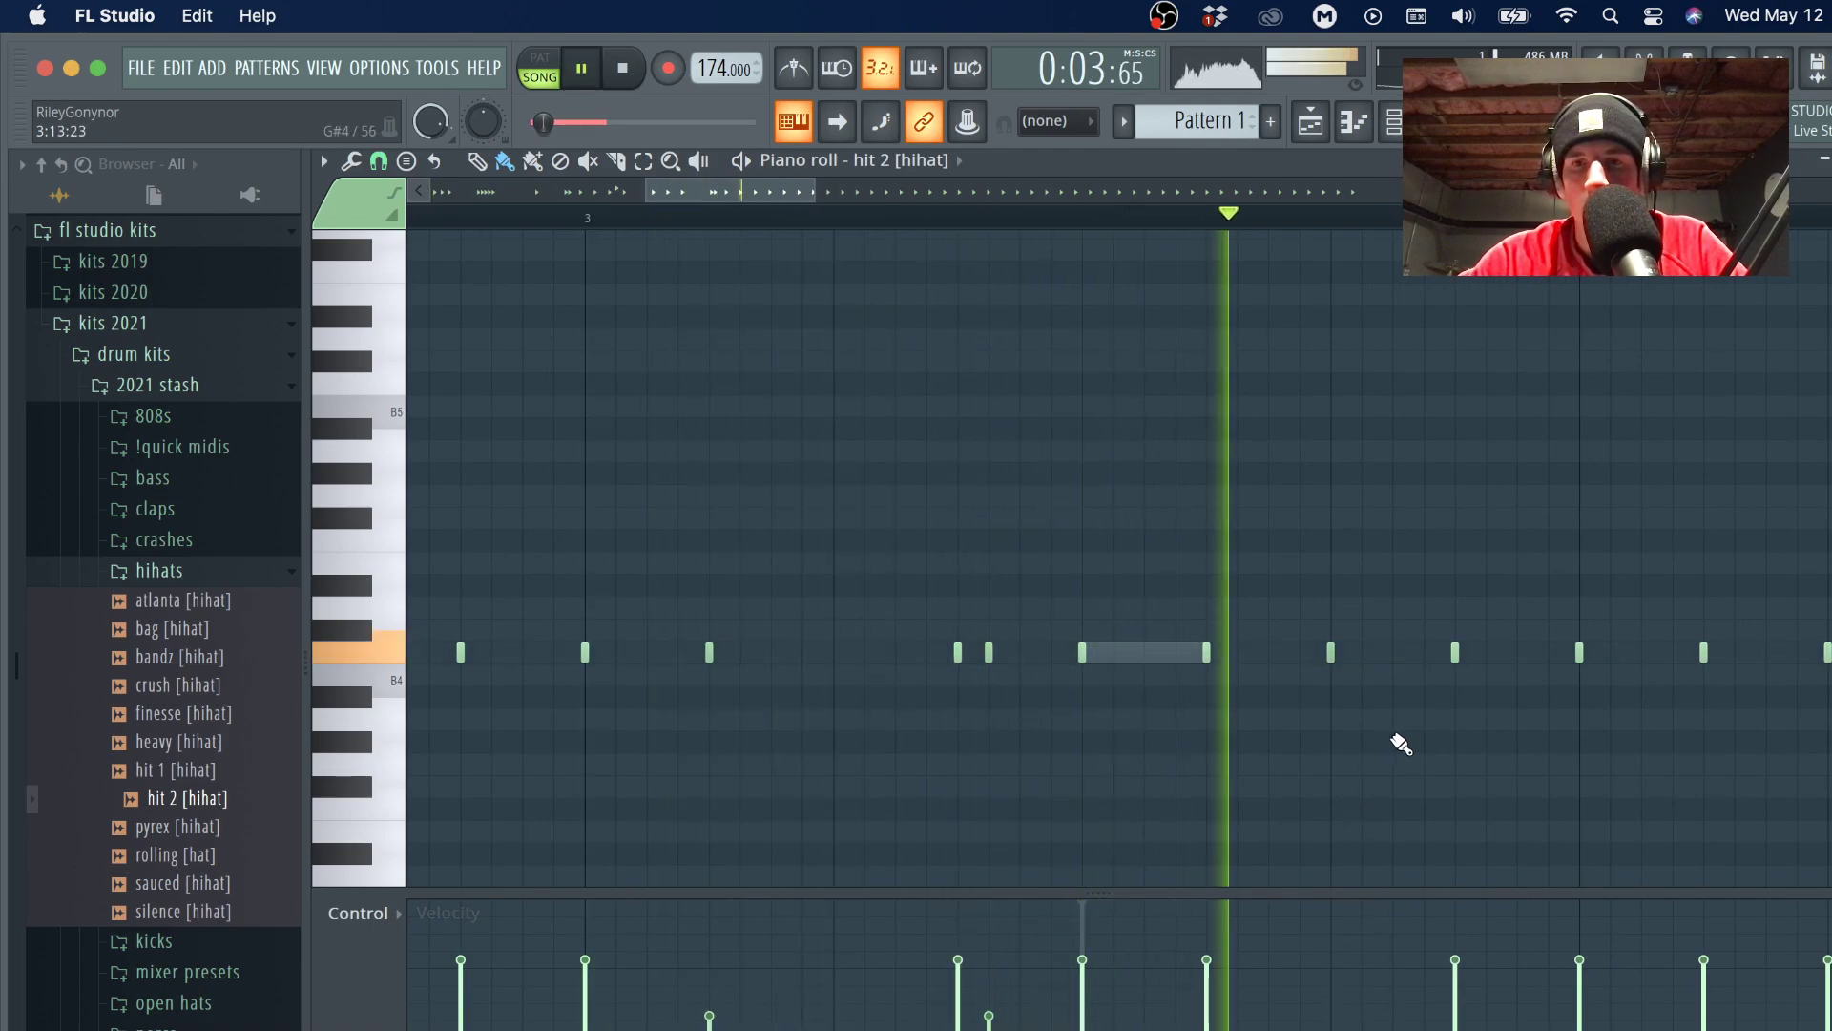
key("space")
scroll(1503, 679, "down", 2)
Add two half-step hi-hats right after 4:01:00, delete the one at 4:07:00, and audition the roll.
scroll(1506, 679, "up", 2)
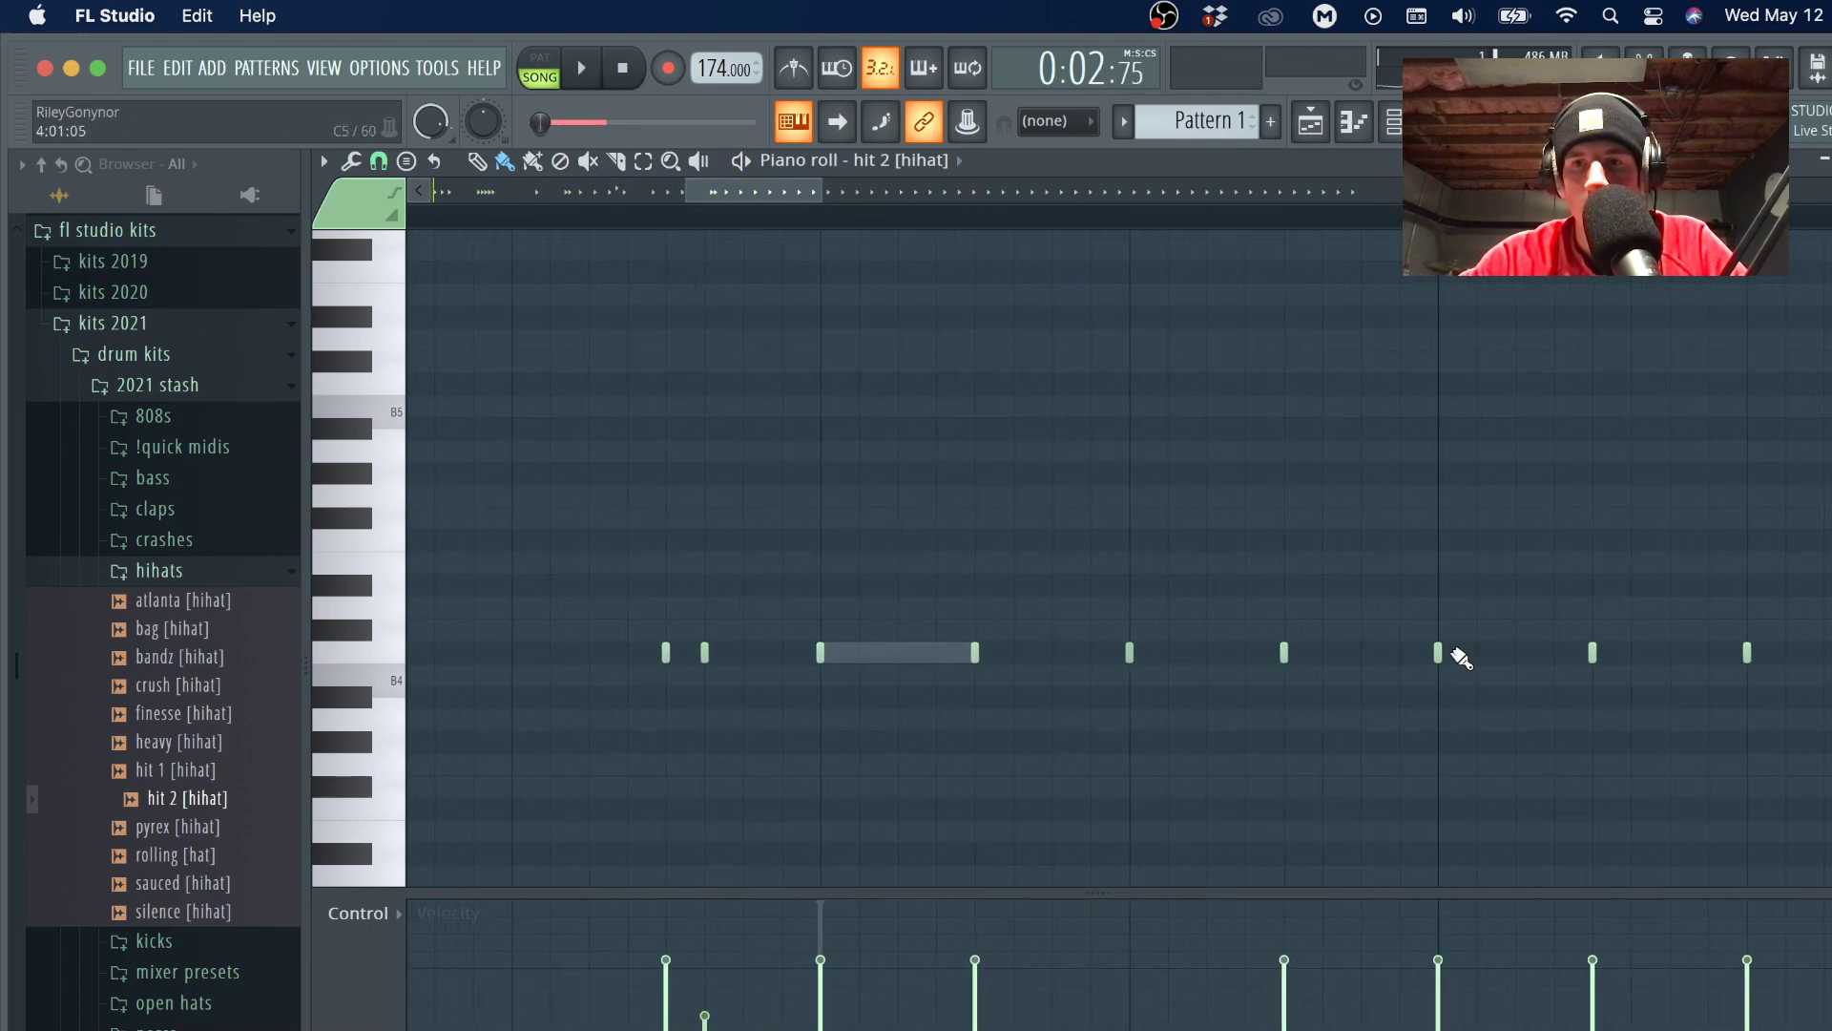
scroll(1513, 656, "down", 2)
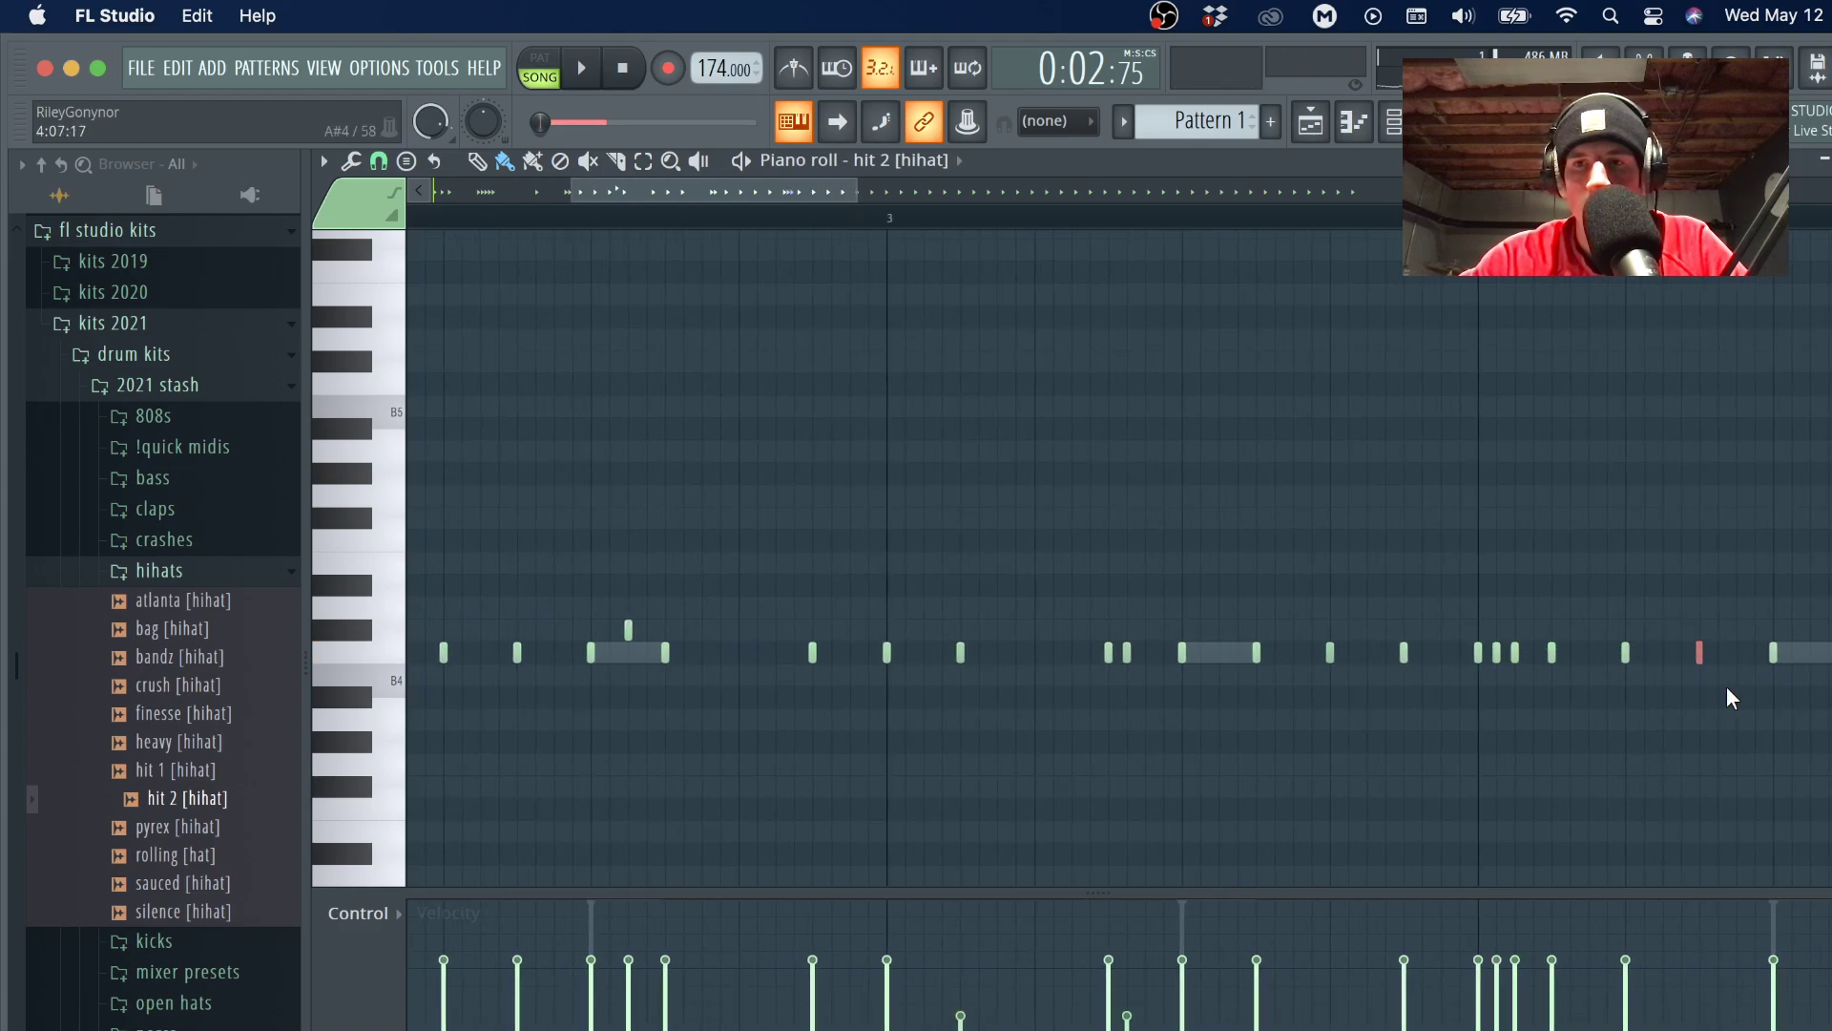
key("space")
scroll(1727, 686, "up", 2)
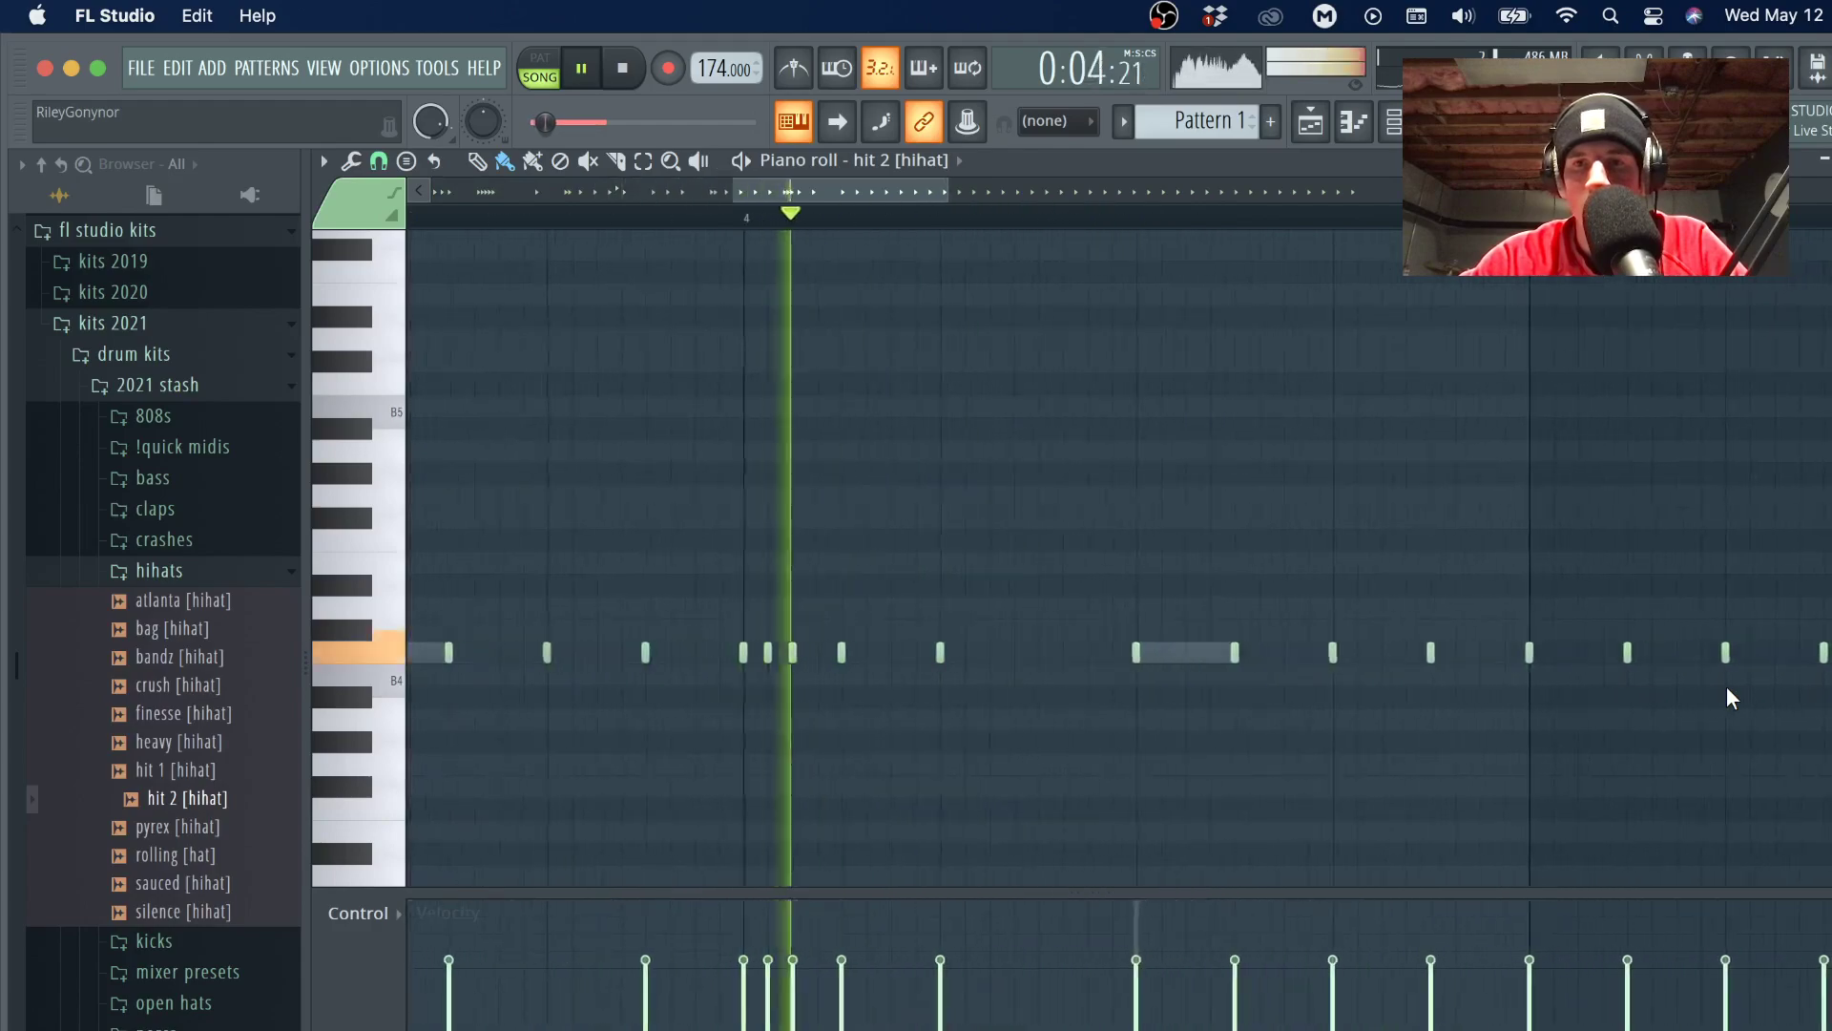
key("space")
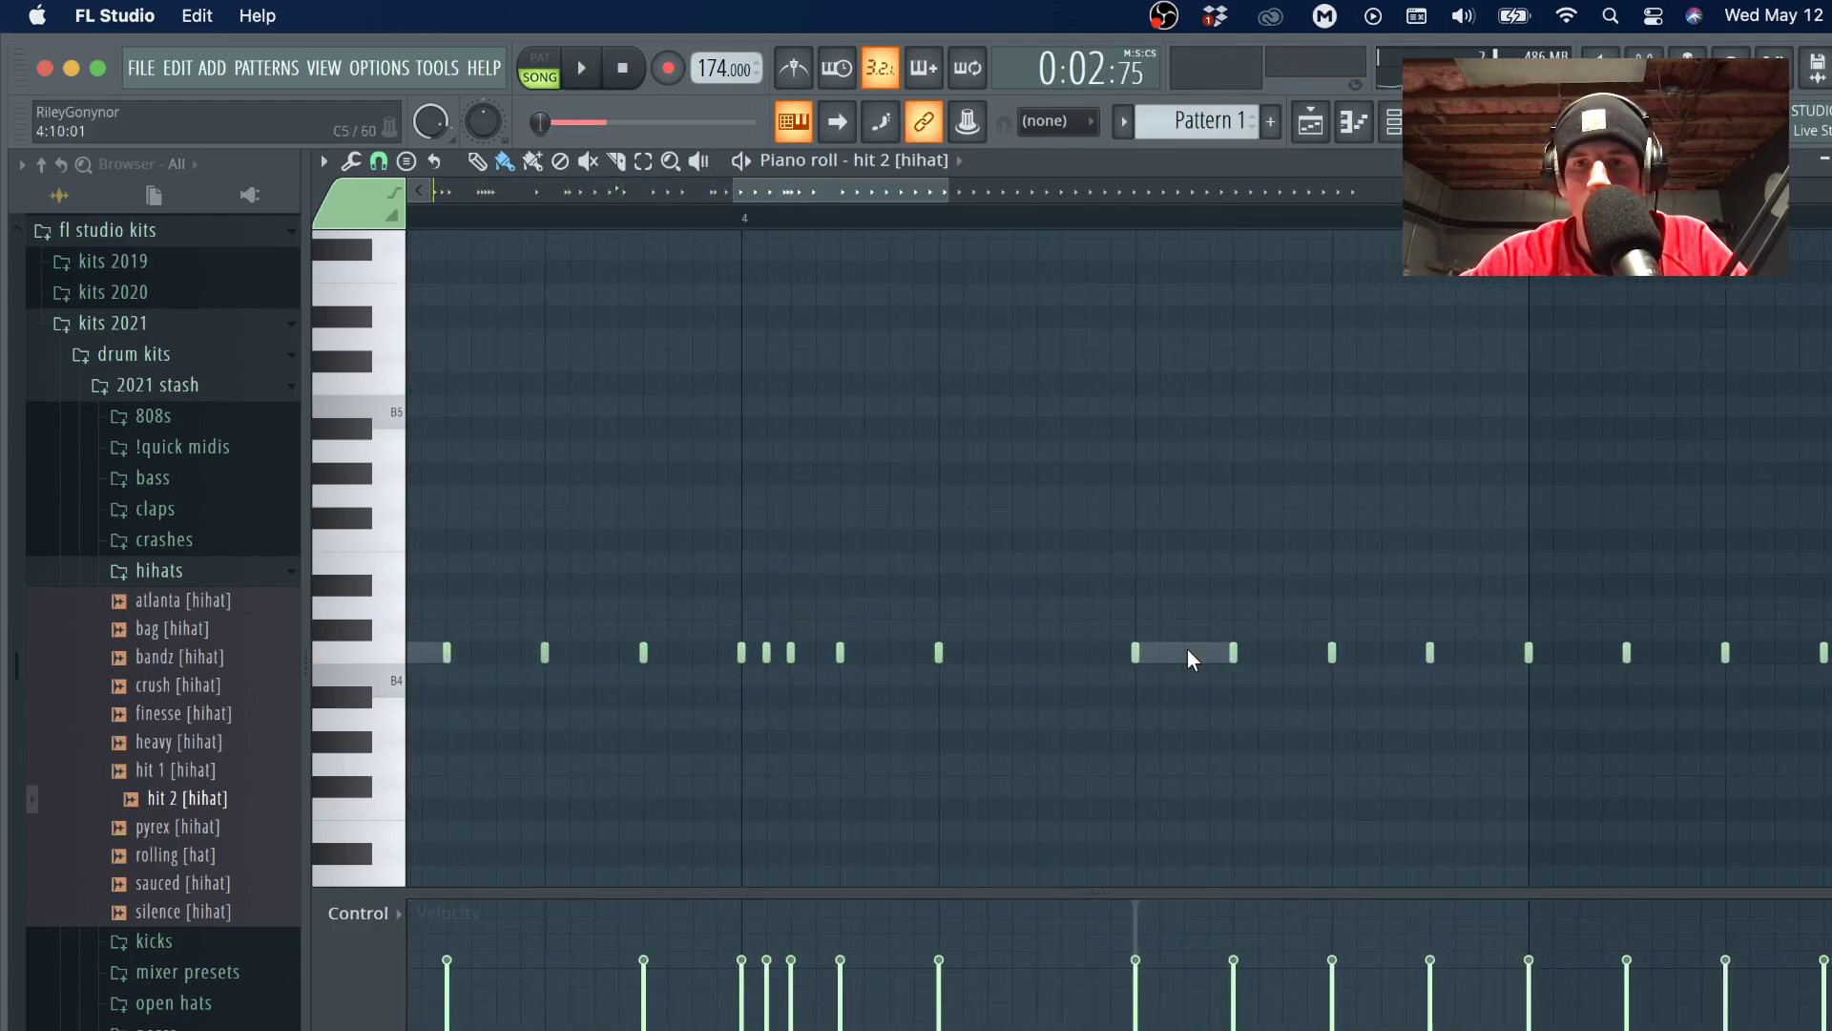
Add a hi-hat at 4:10:00, lower the velocity of the one at 4:09:00, and audition the end of bar 4.
left_click(1187, 650)
left_click_drag(1200, 644, 1254, 672)
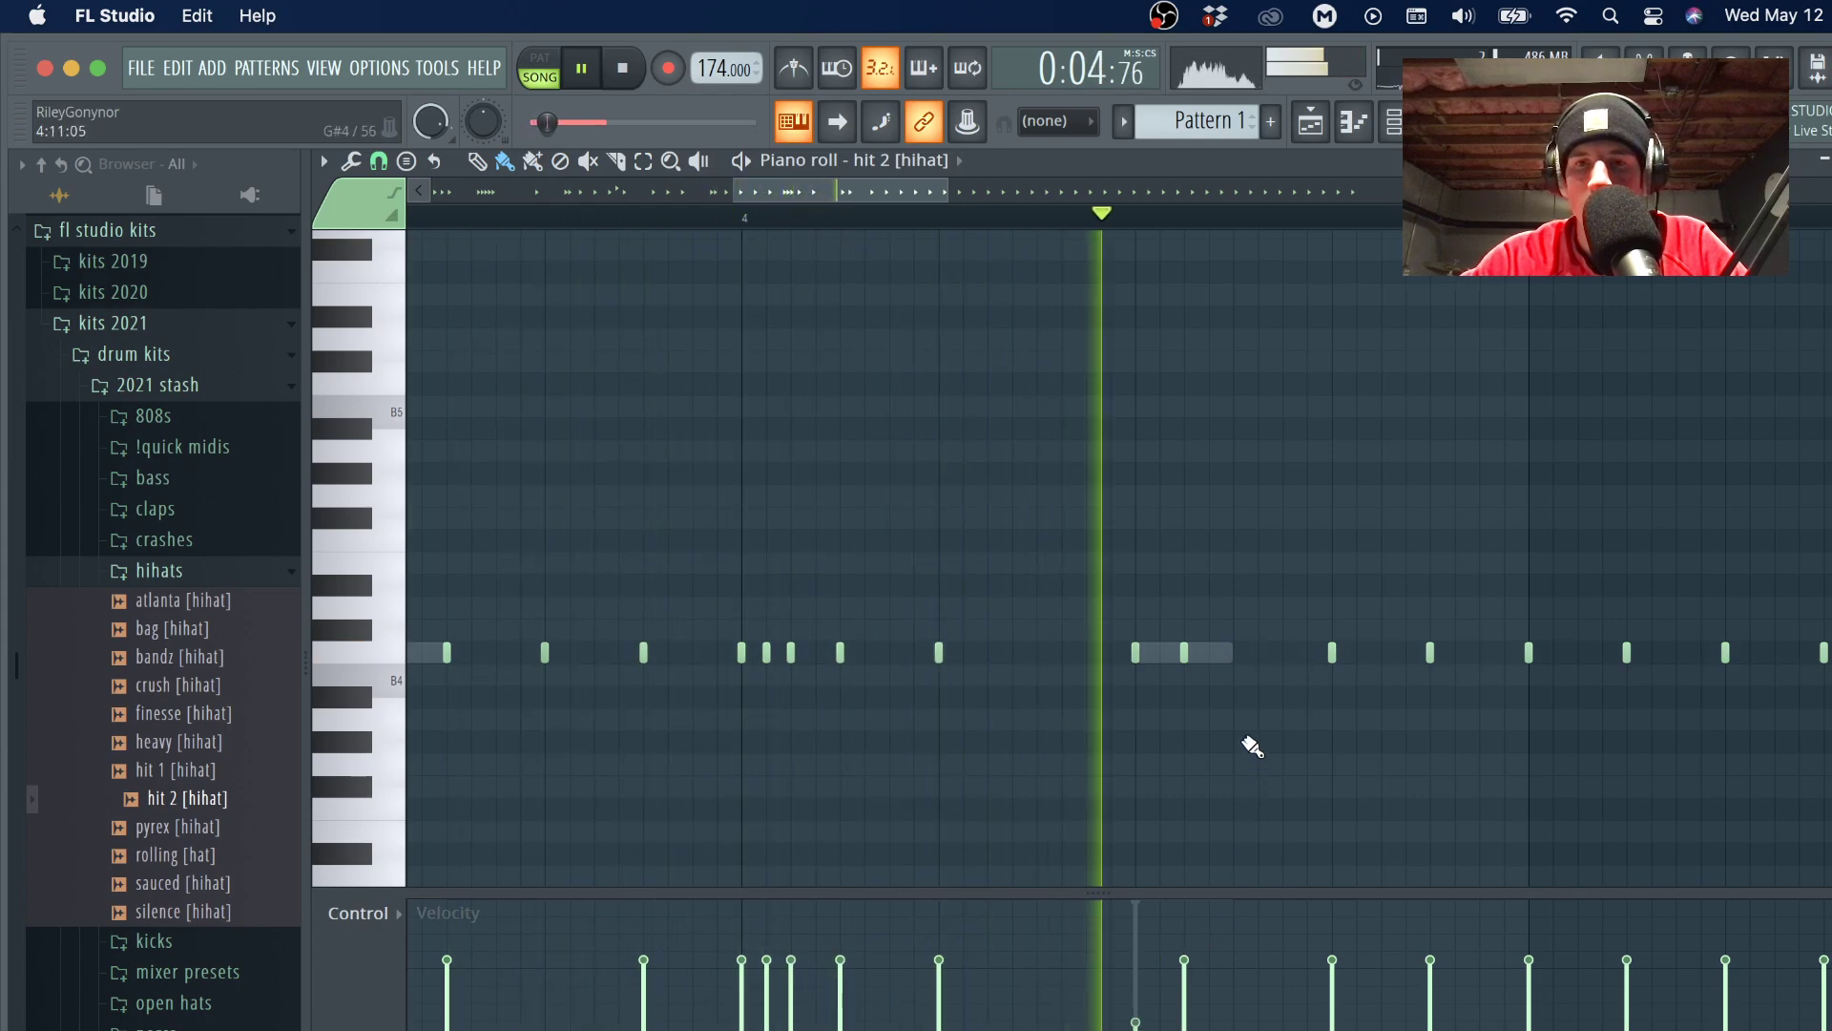
key("space")
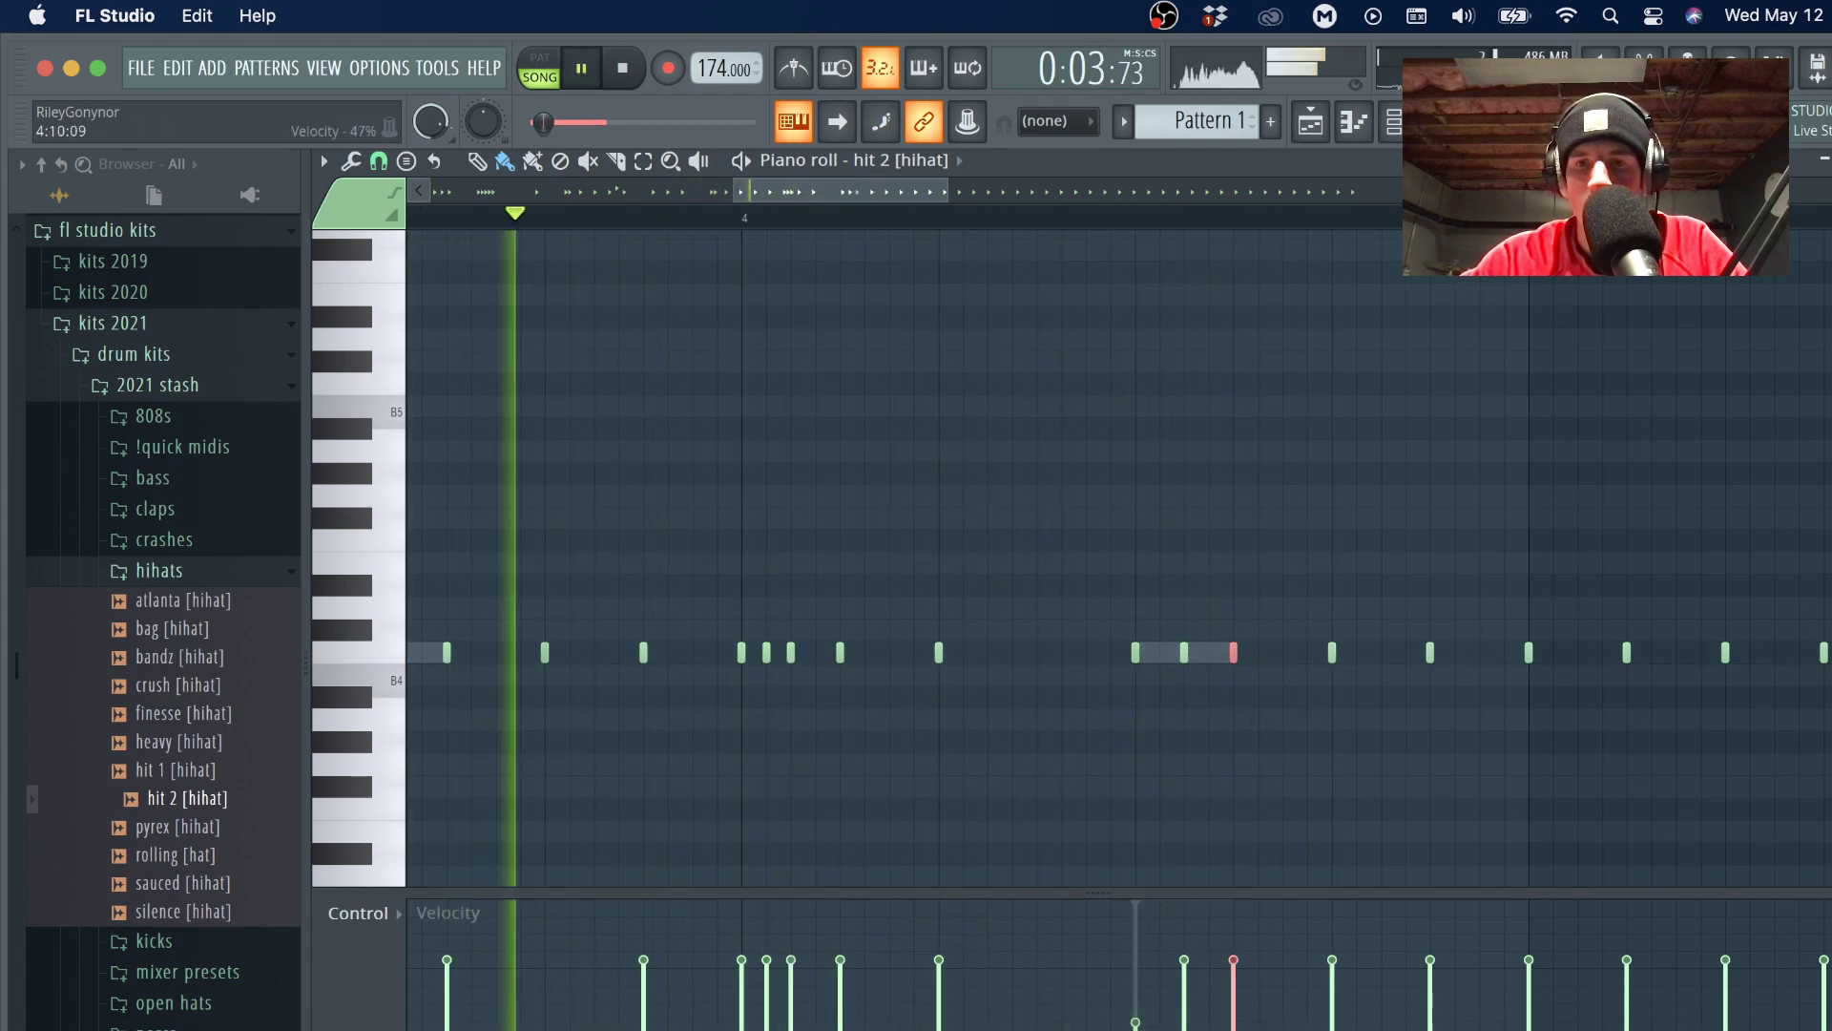
key("space")
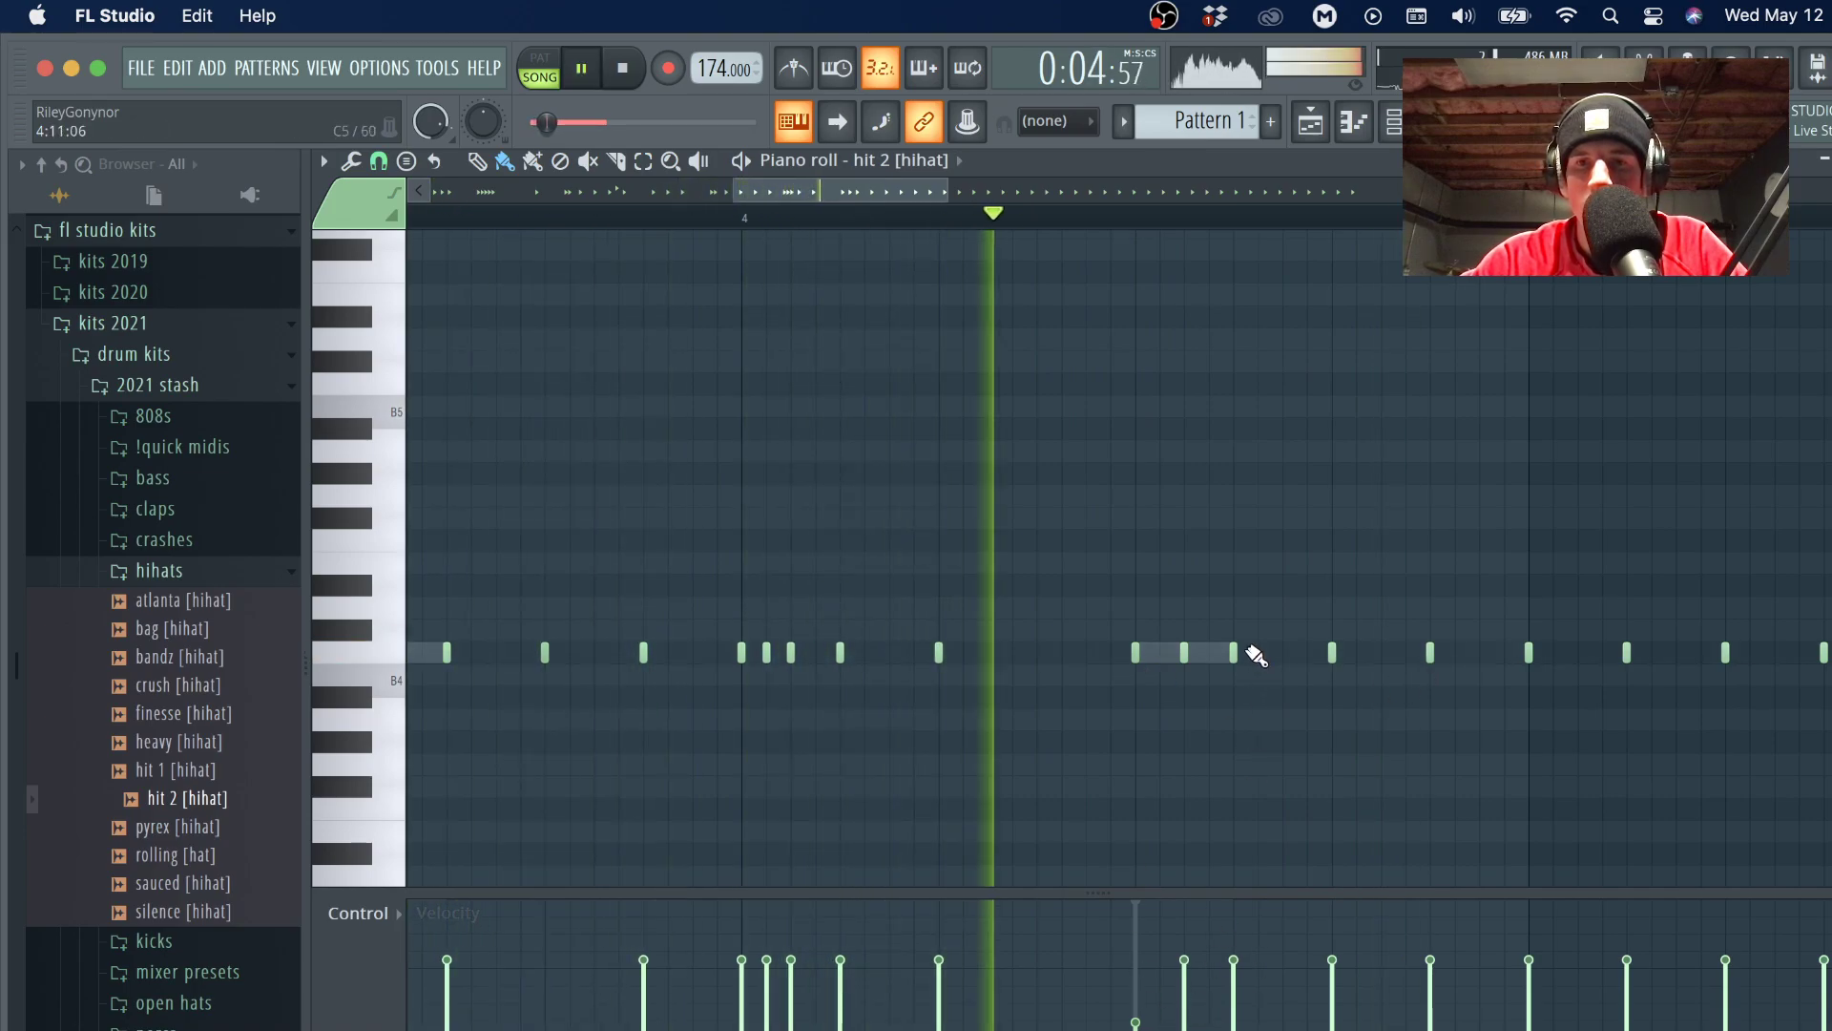
Load tm88 [snare] as a new channel and place snare hits at 2:03:00, 3:15:00 and 4:03:00 during playback.
key("space")
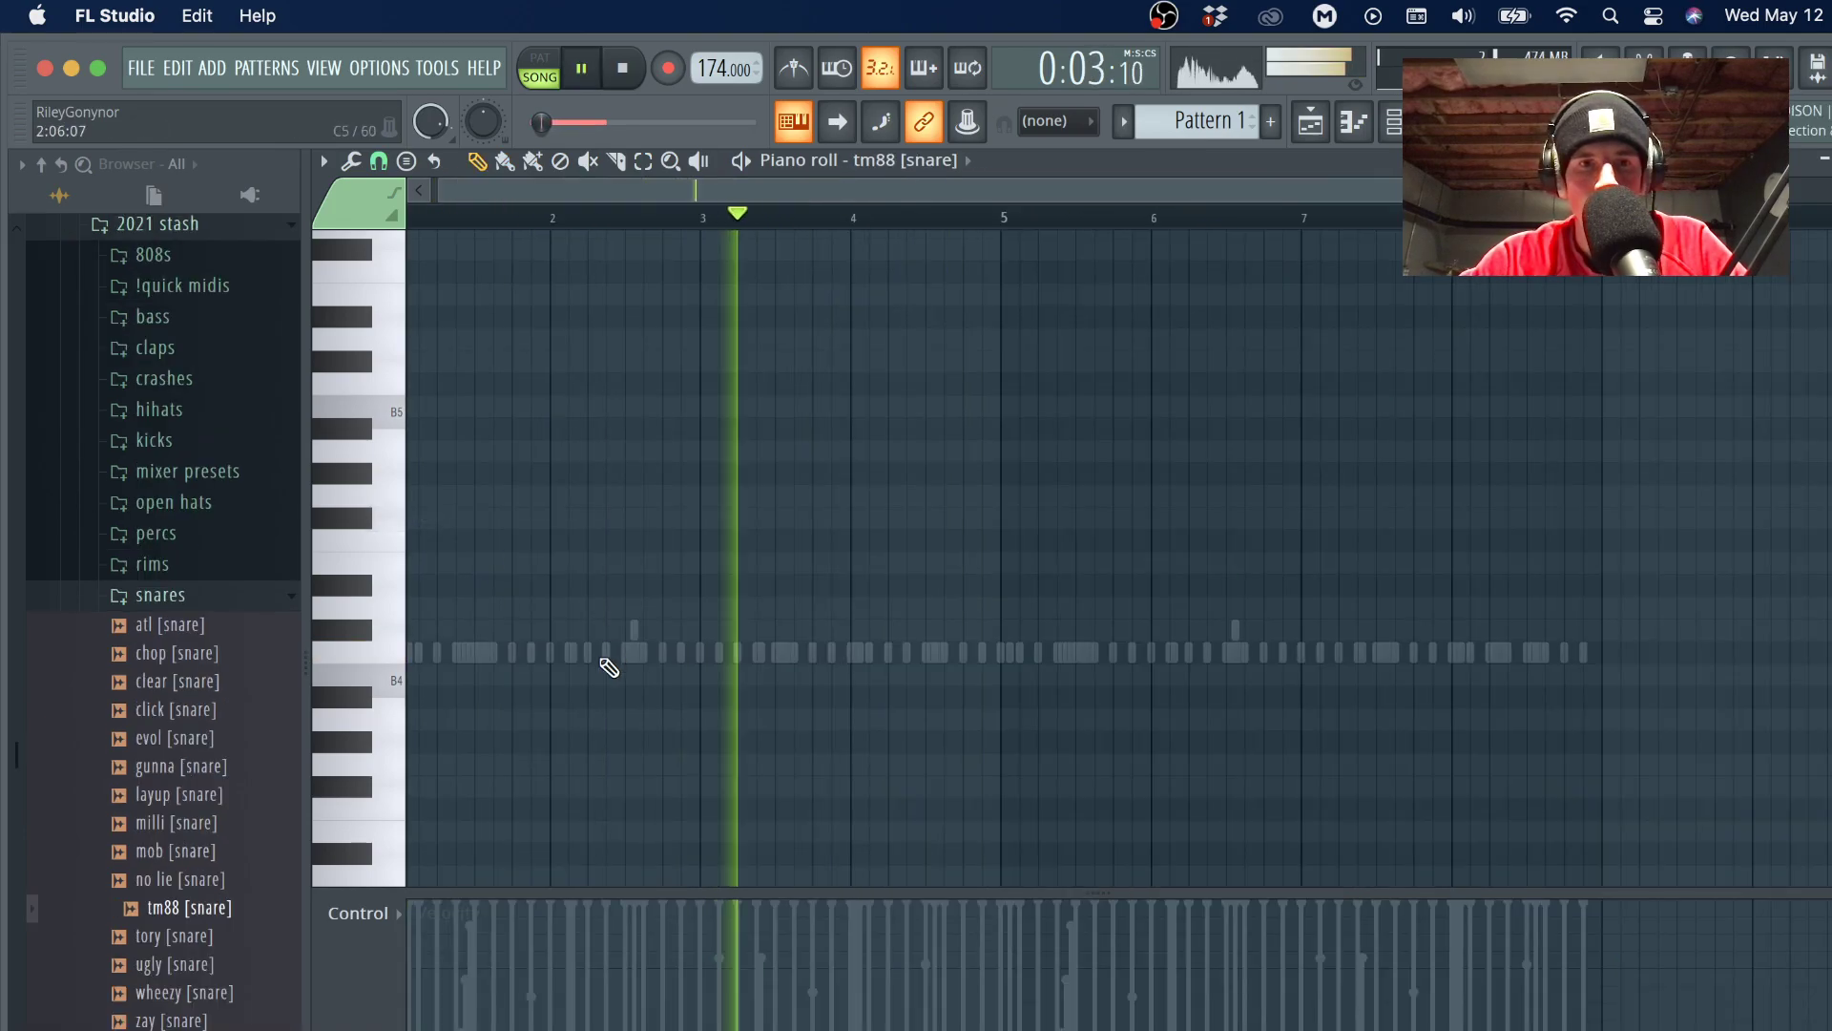
key("space")
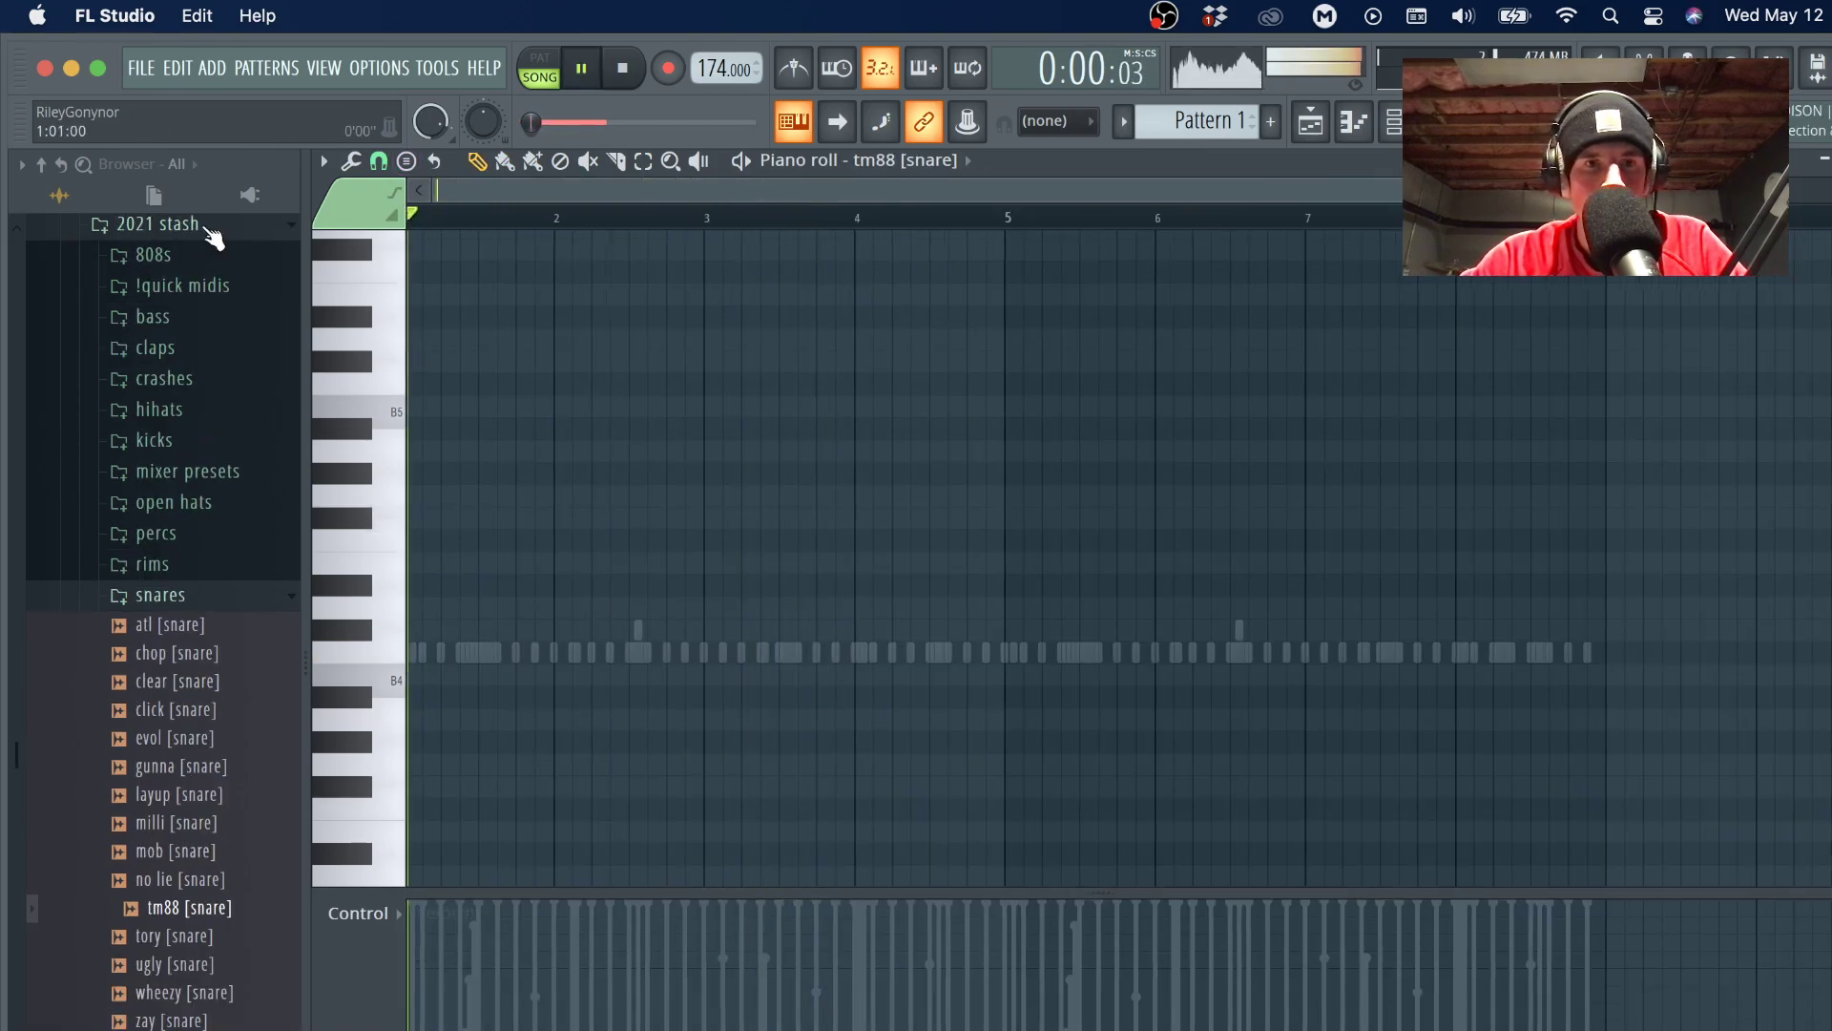
key("space")
left_click(578, 652)
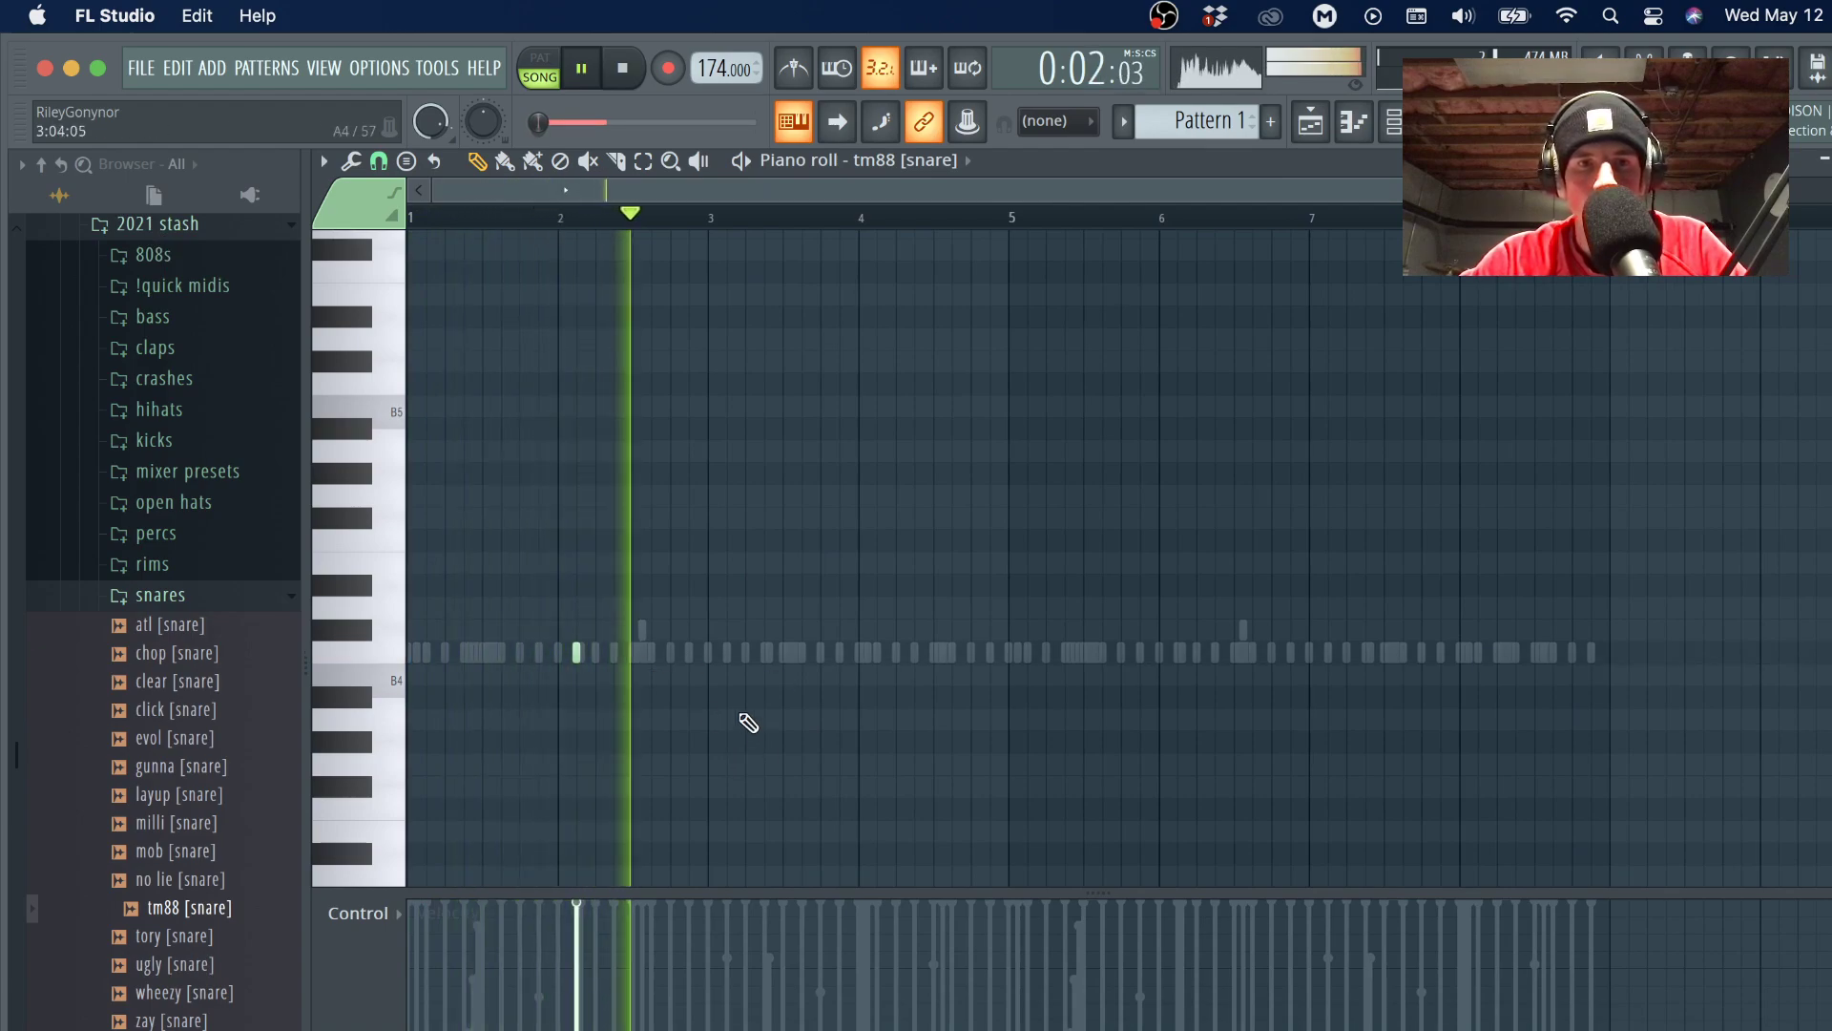
left_click(840, 652)
left_click(877, 653)
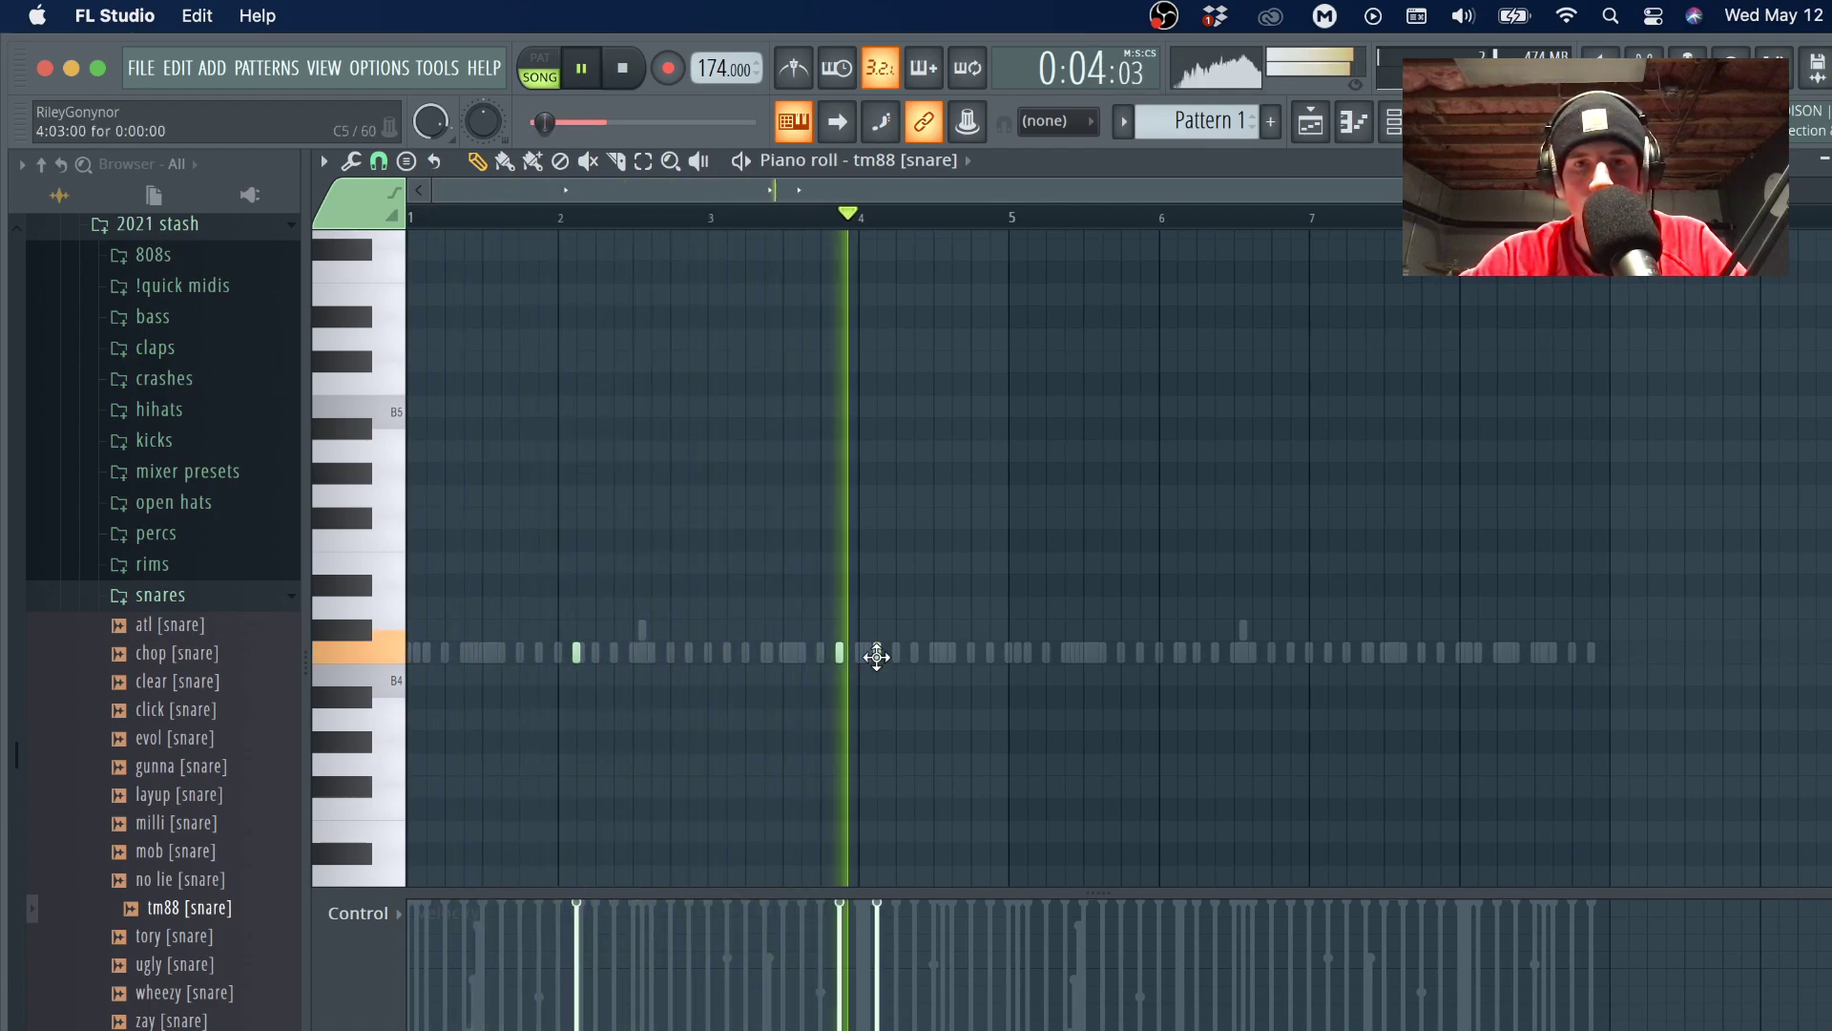
Adjust the tm88 [snare] channel's volume and duplicate its four-bar piano roll part into bars 5 to 8.
key("F6")
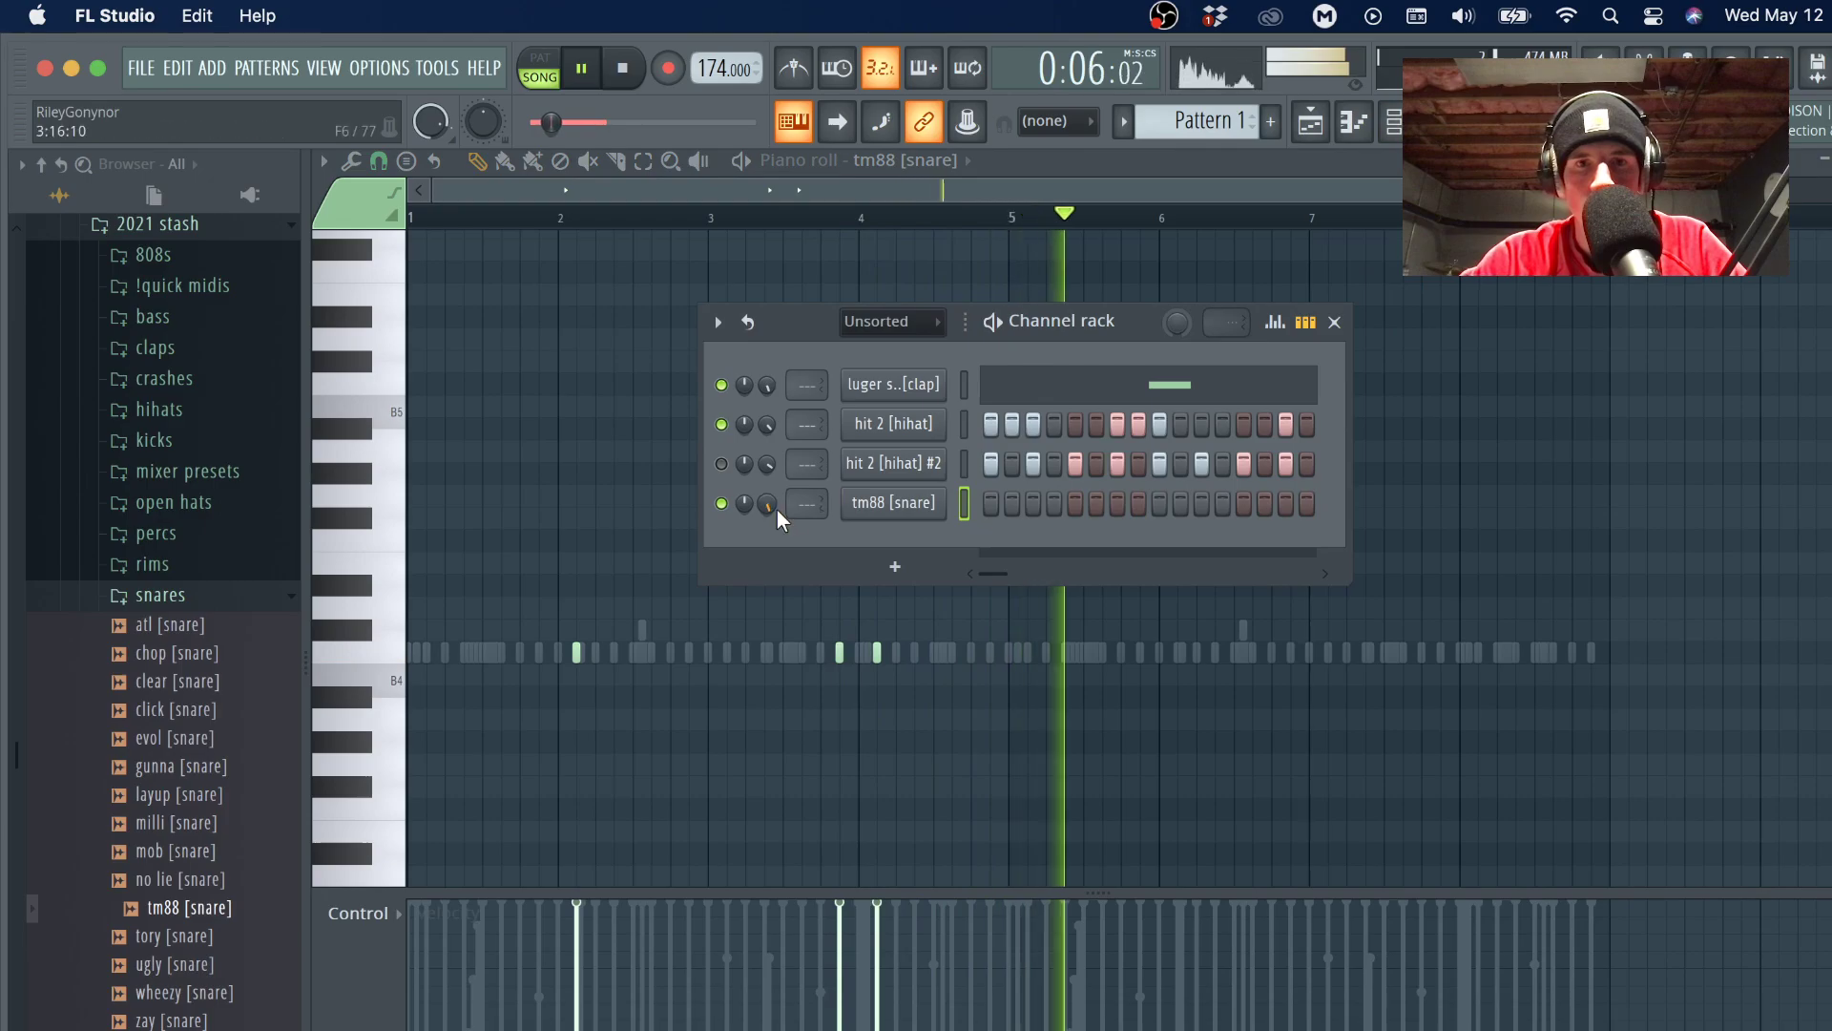
right_click(914, 500)
left_click(987, 501)
right_click(931, 498)
left_click(981, 498)
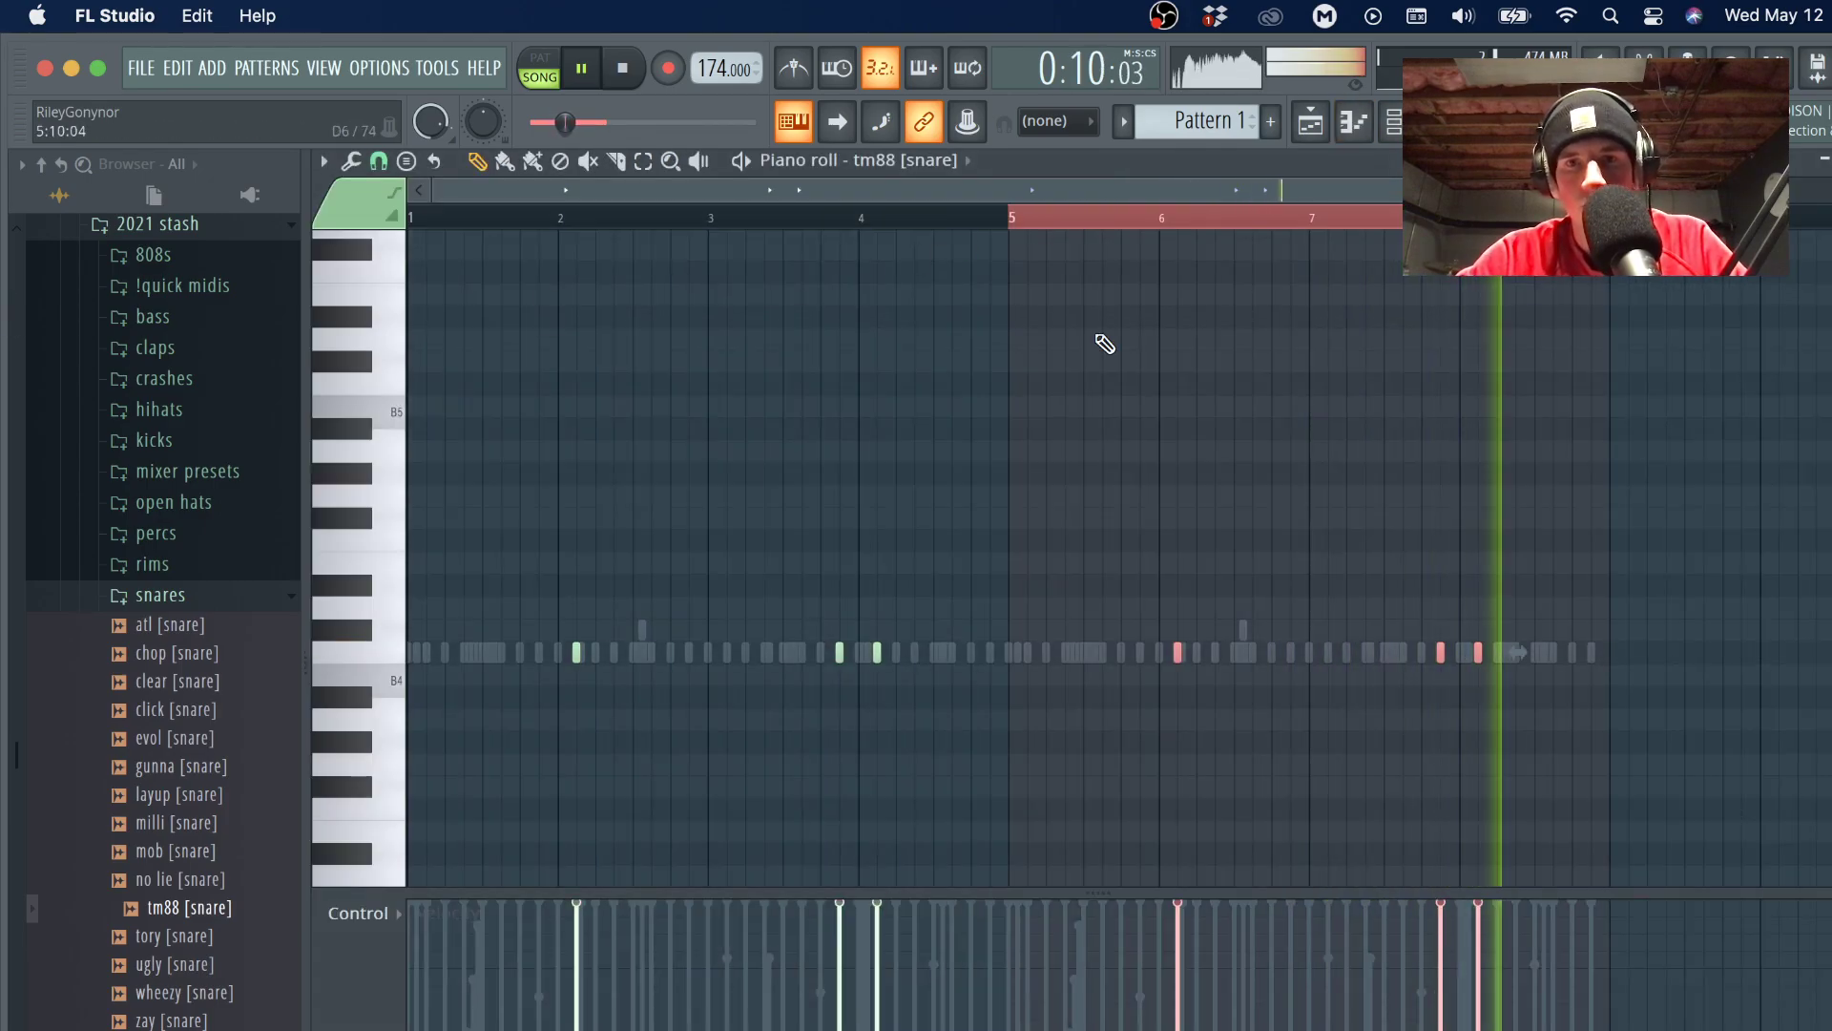
left_click(1301, 238)
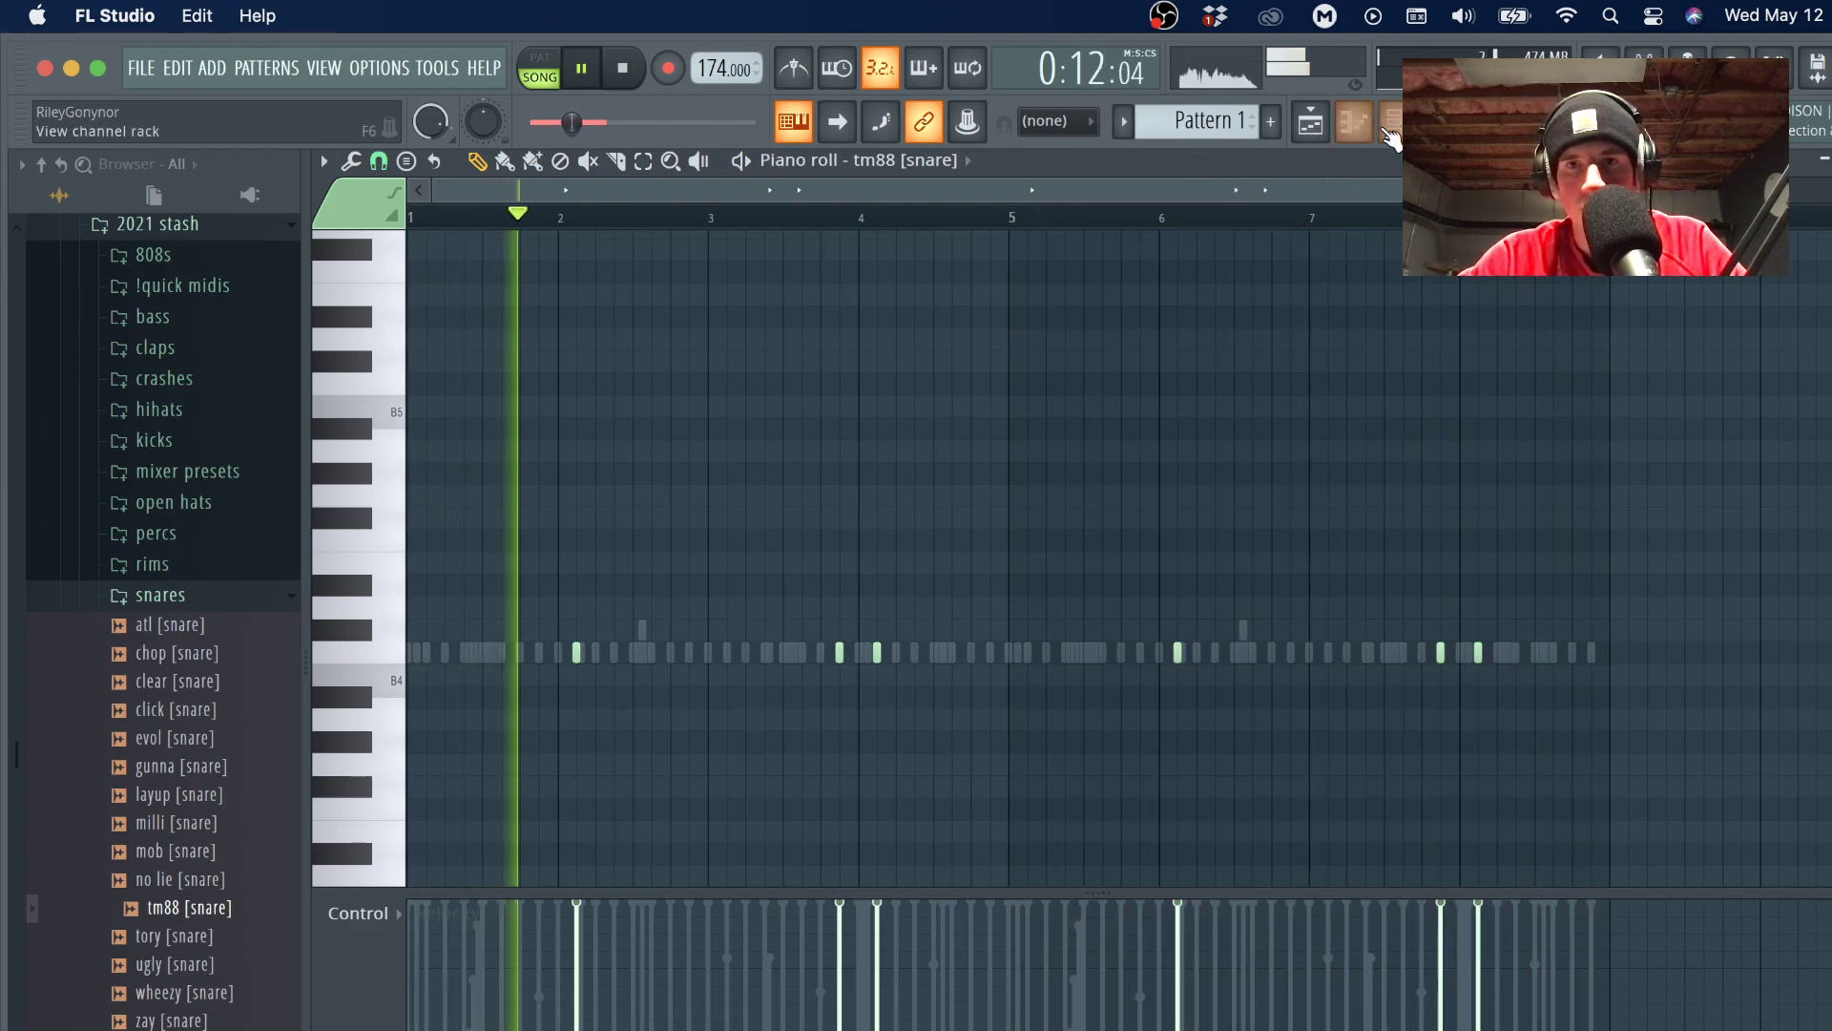
Replace the tm88 [snare] sample with atl [snare] and add ugly [snare] as a second snare channel.
key("F6")
left_click_drag(210, 653, 893, 503)
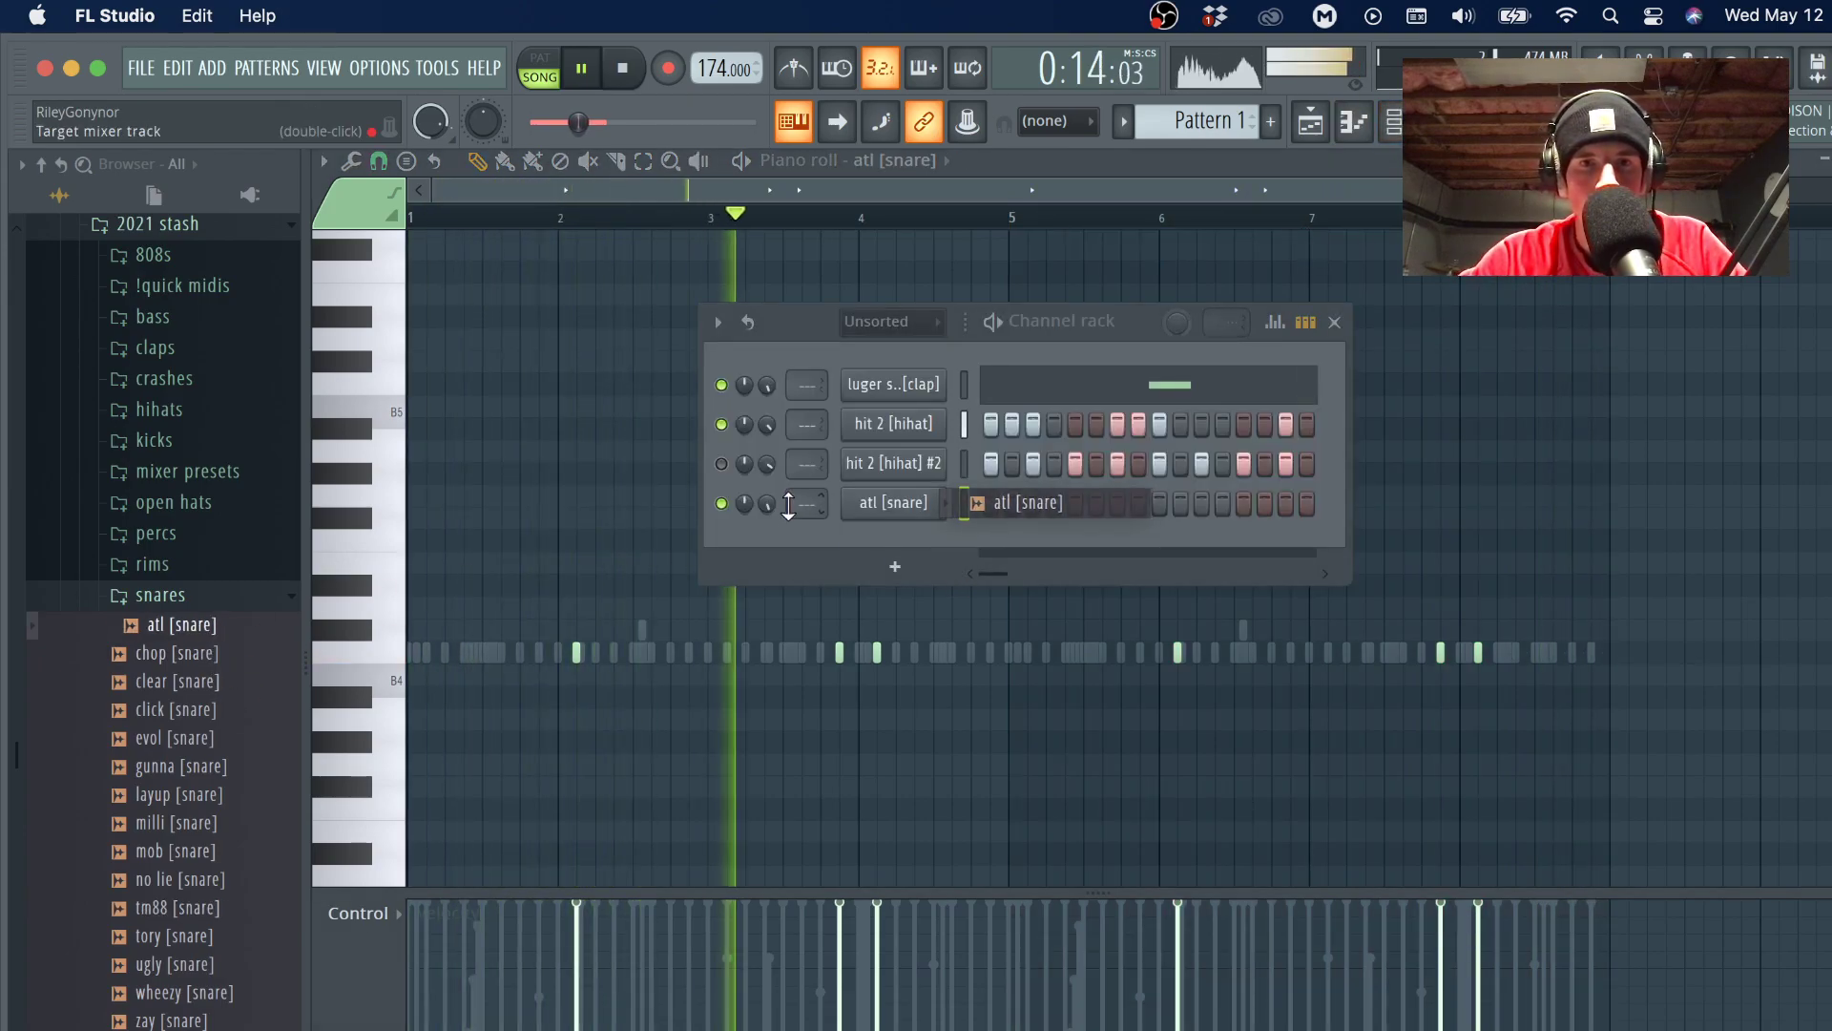
left_click(902, 504)
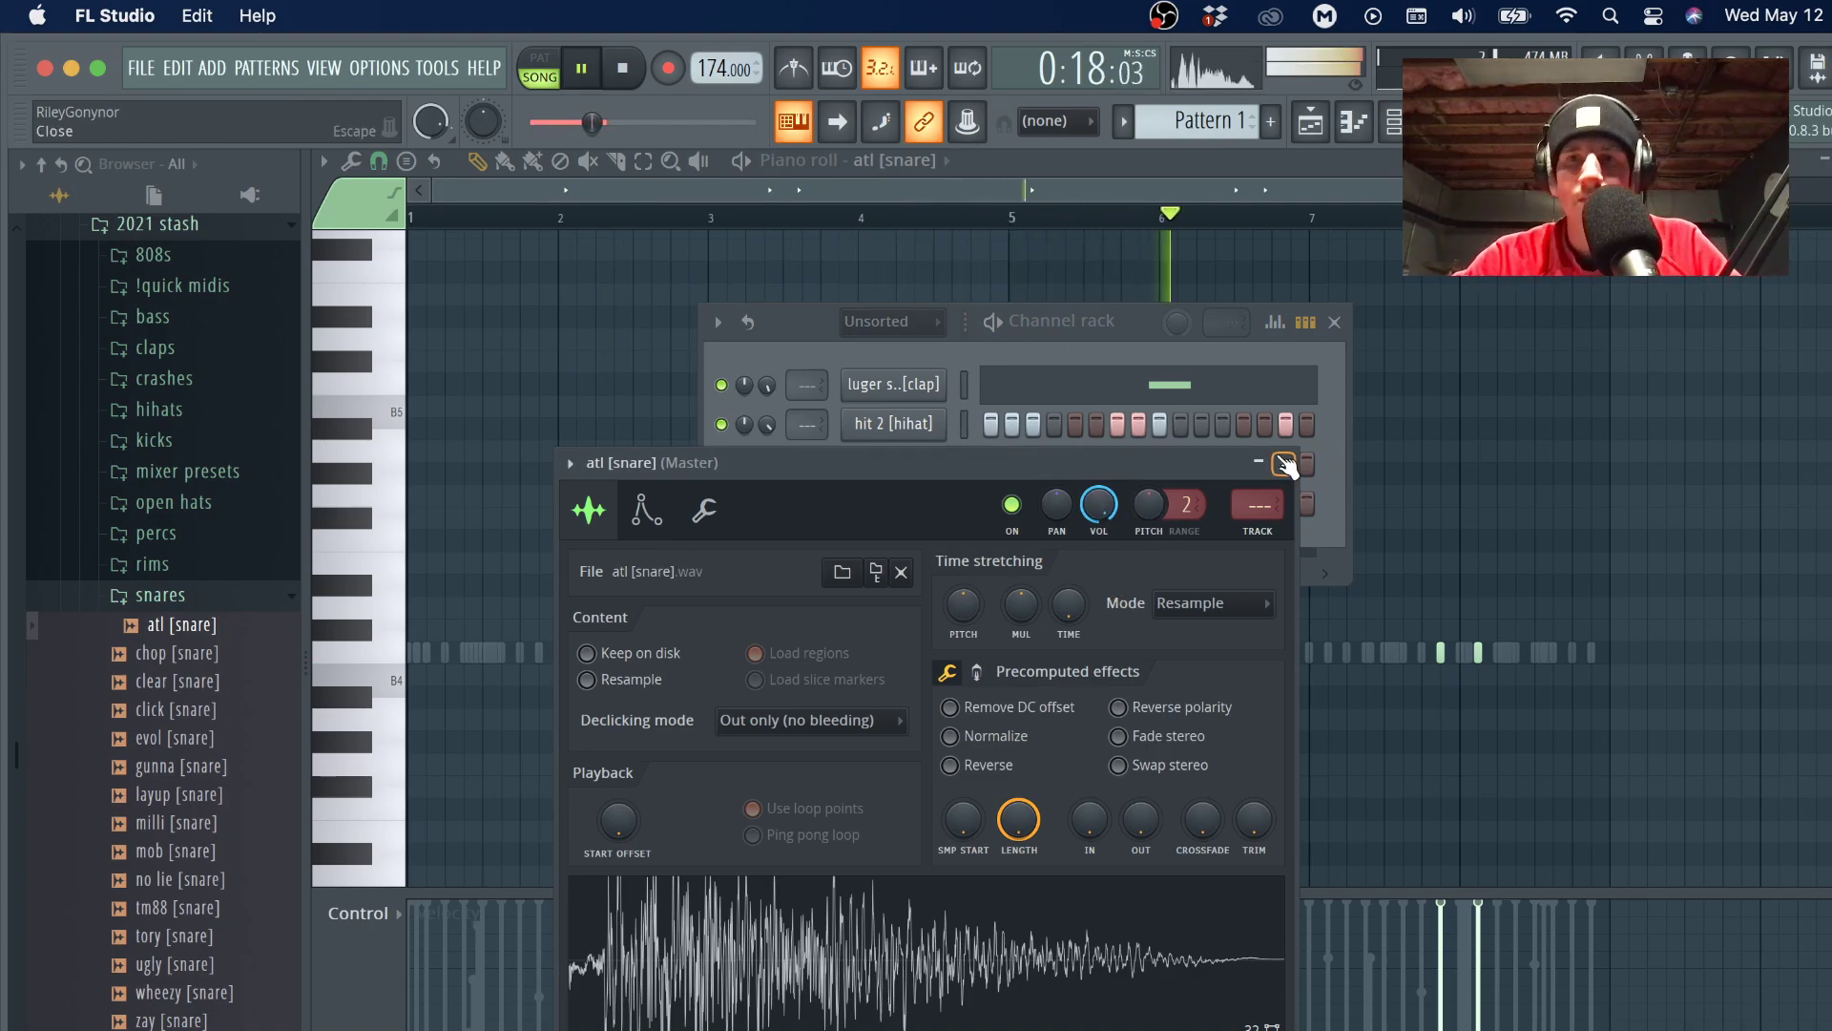
left_click(1285, 465)
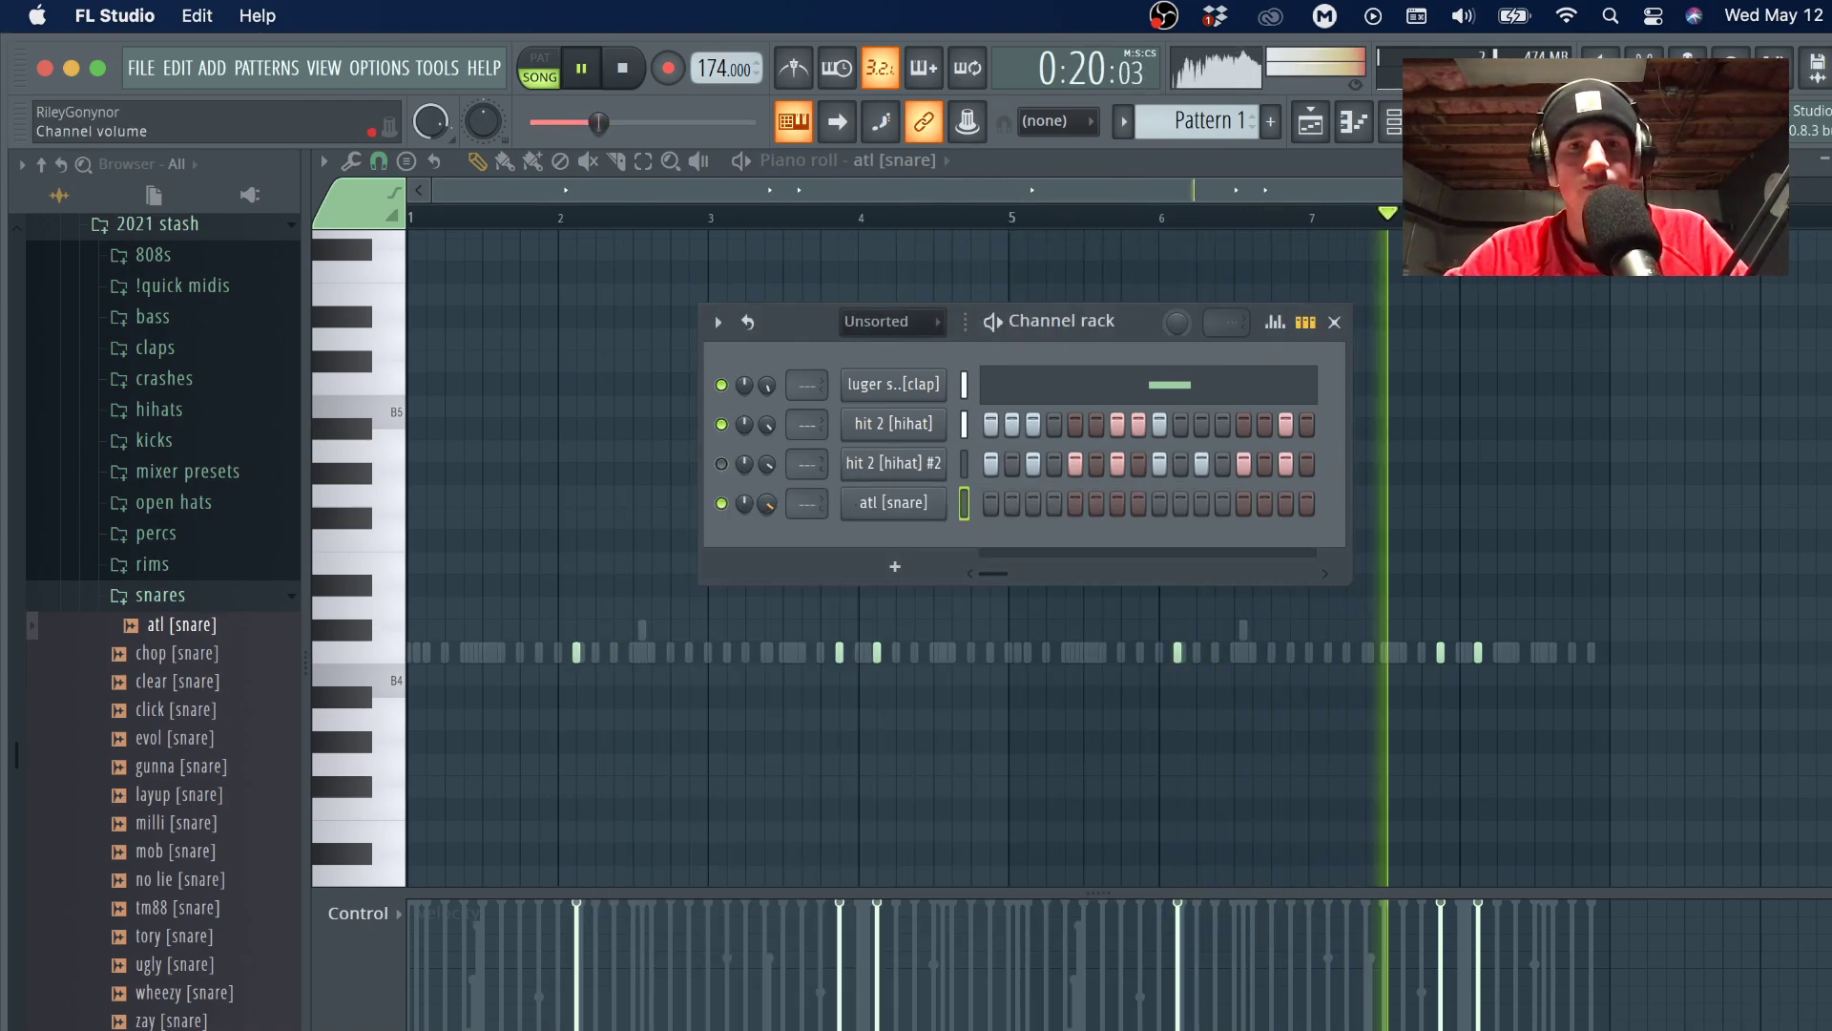
left_click(143, 711)
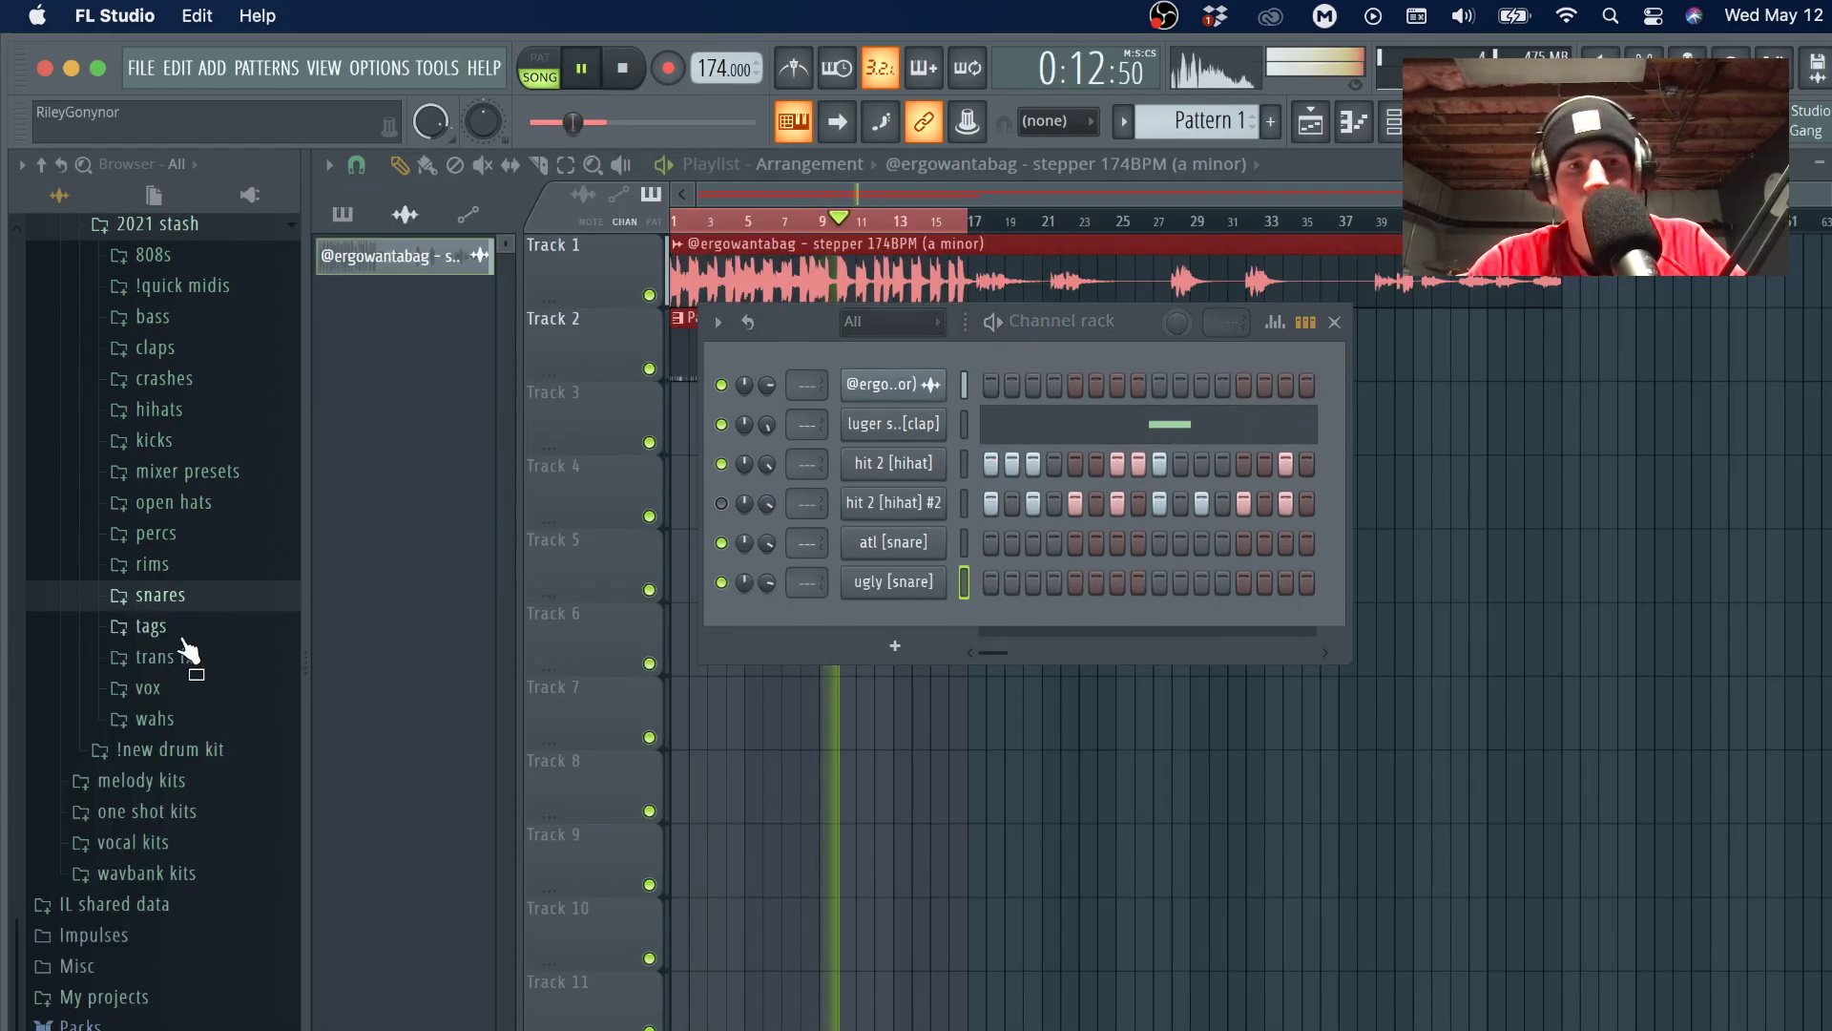
Add 808 mafia [open hat] from the open hats folder as a new channel with a hit on step 1.
scroll(182, 659, "up", 1)
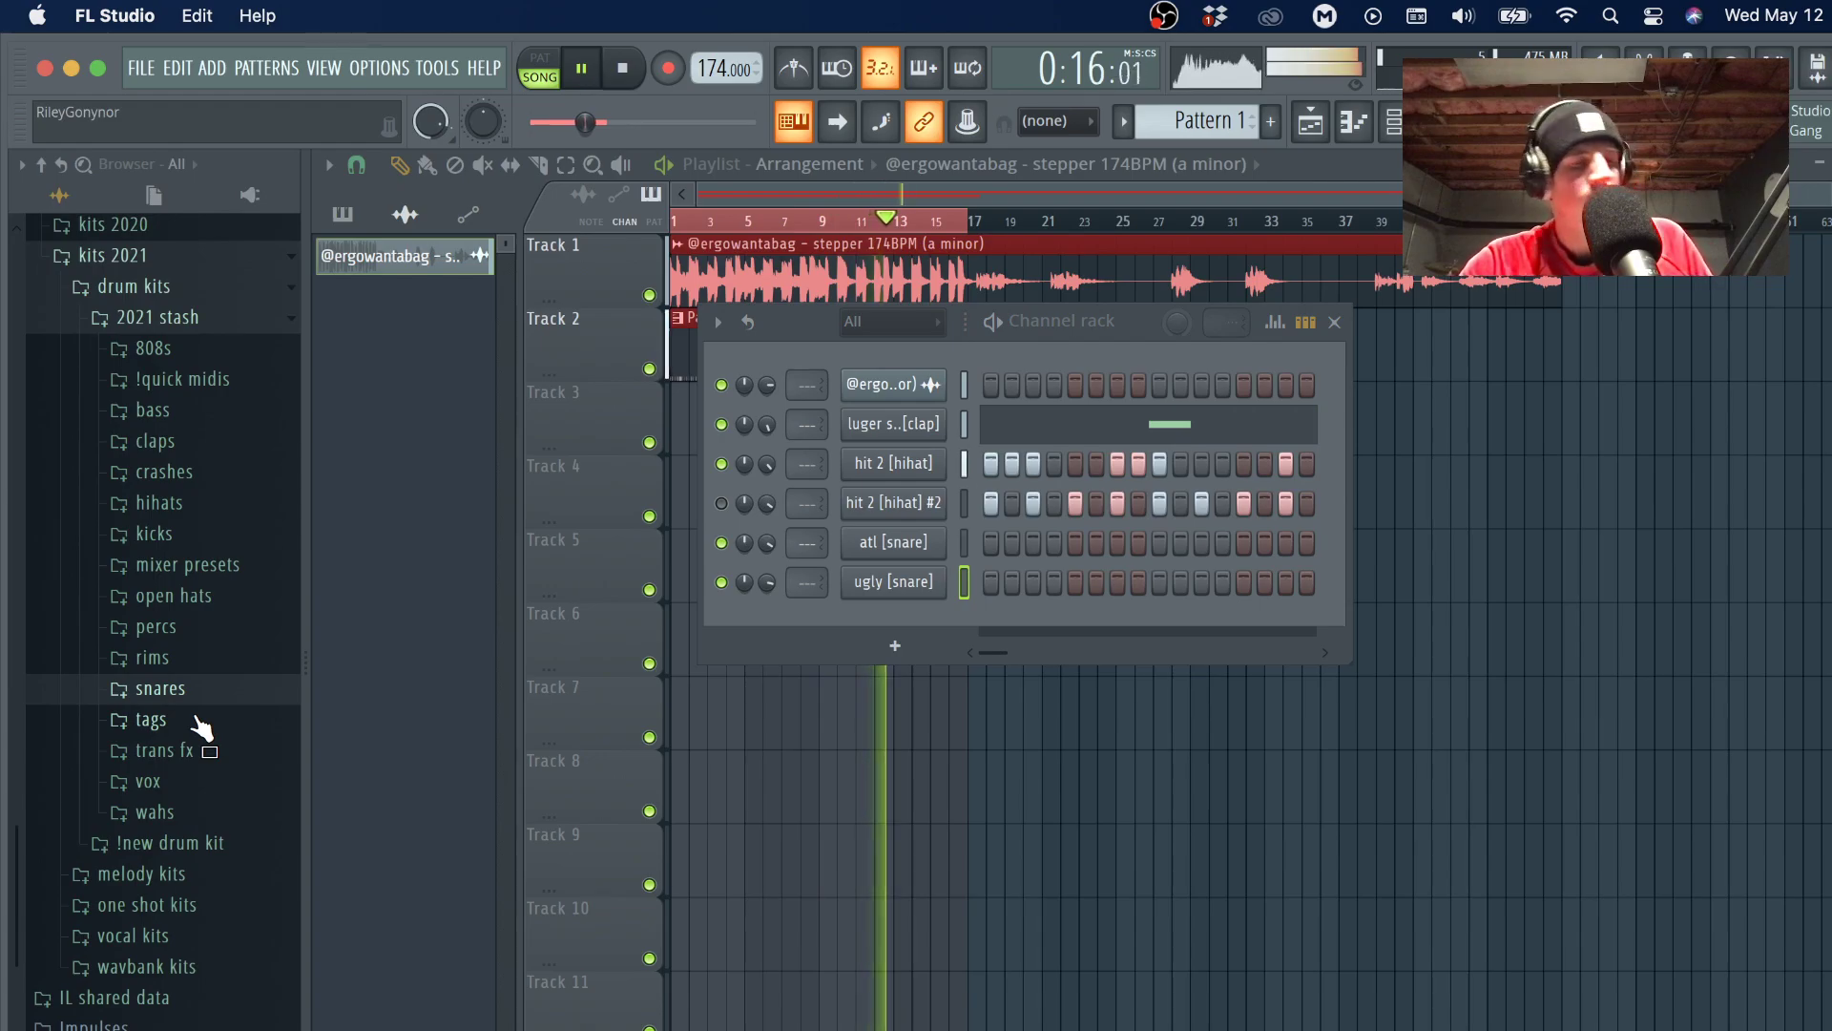
left_click(181, 565)
left_click(179, 567)
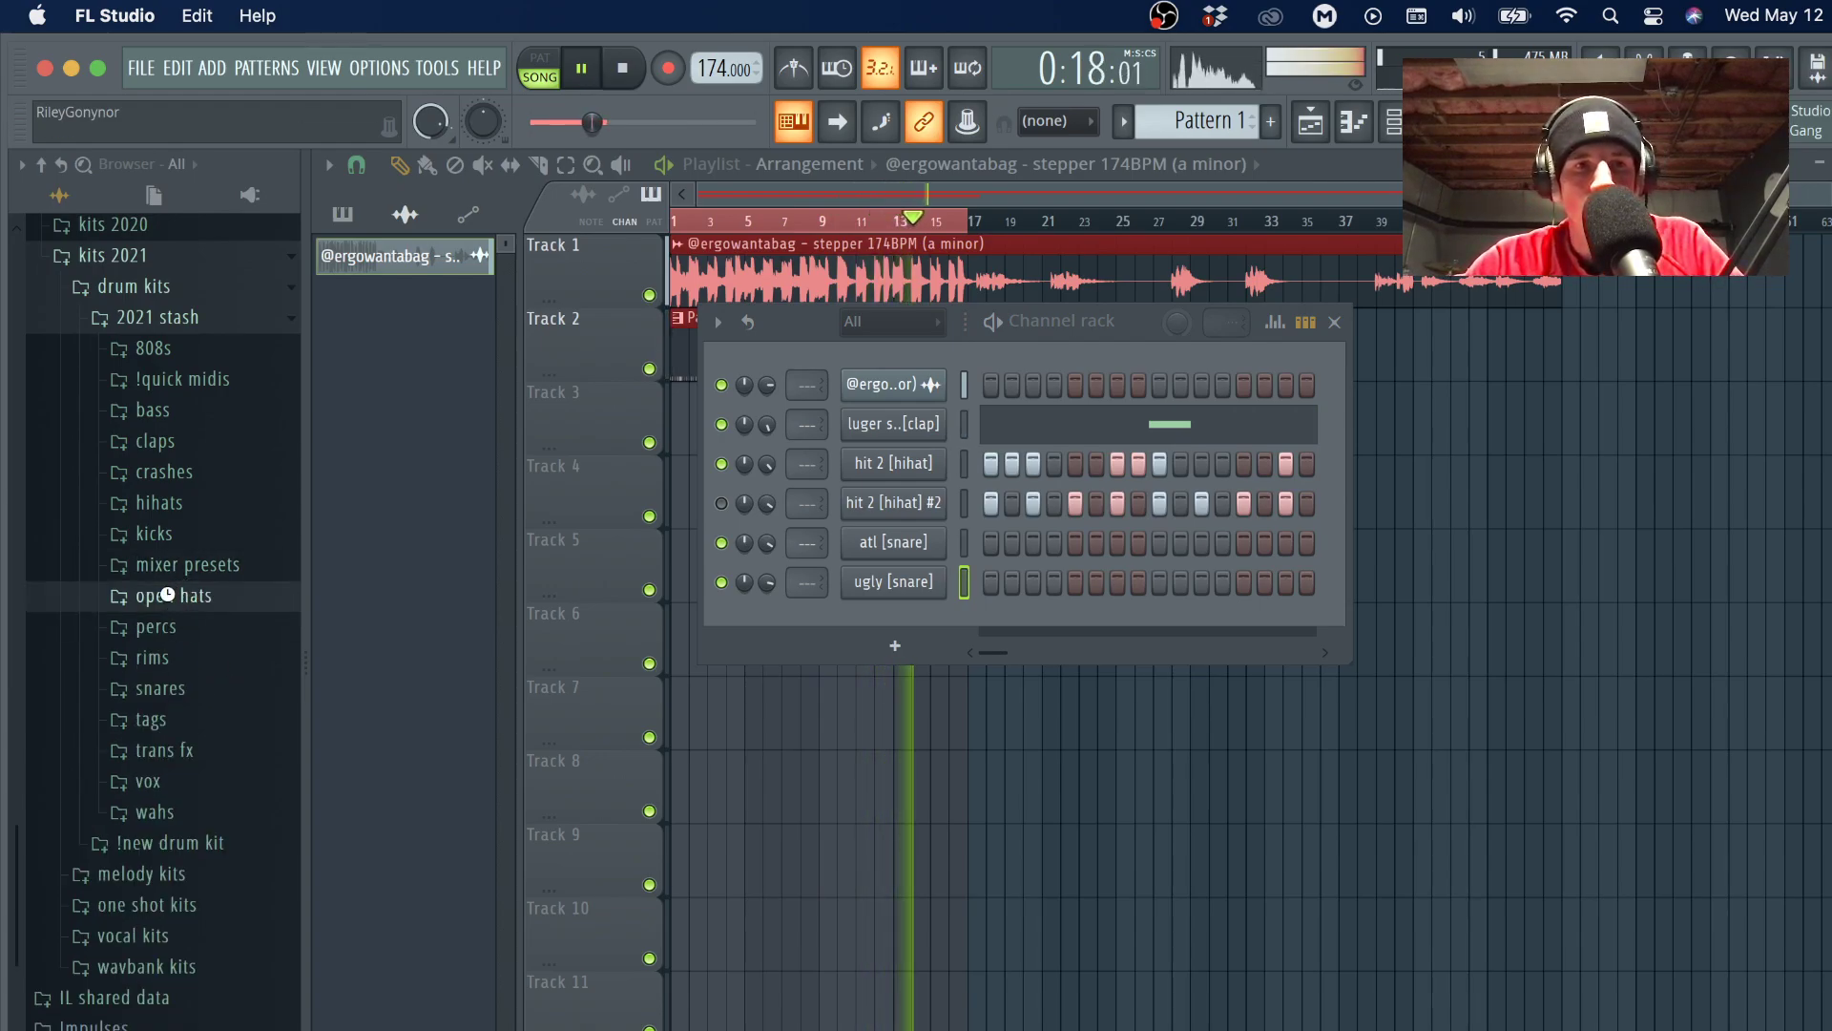
left_click(173, 594)
left_click_drag(206, 625, 1002, 635)
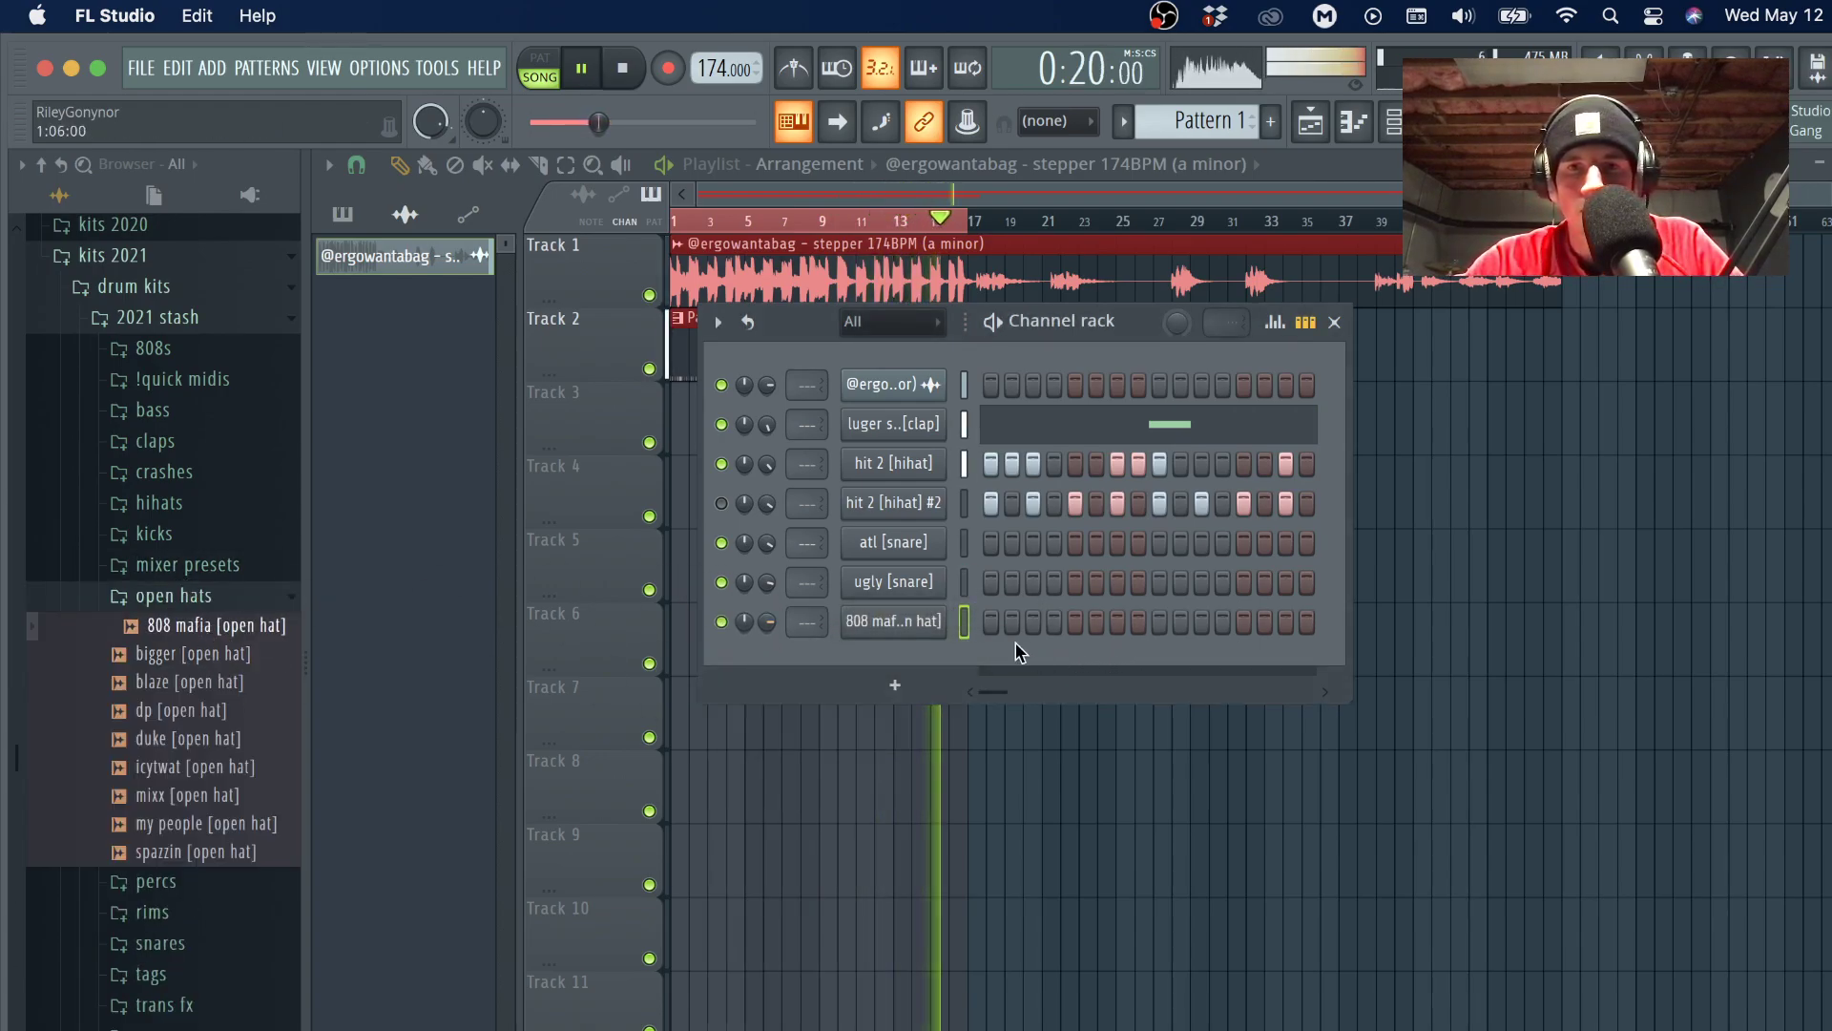
left_click(992, 621)
scroll(766, 622, "up", 3)
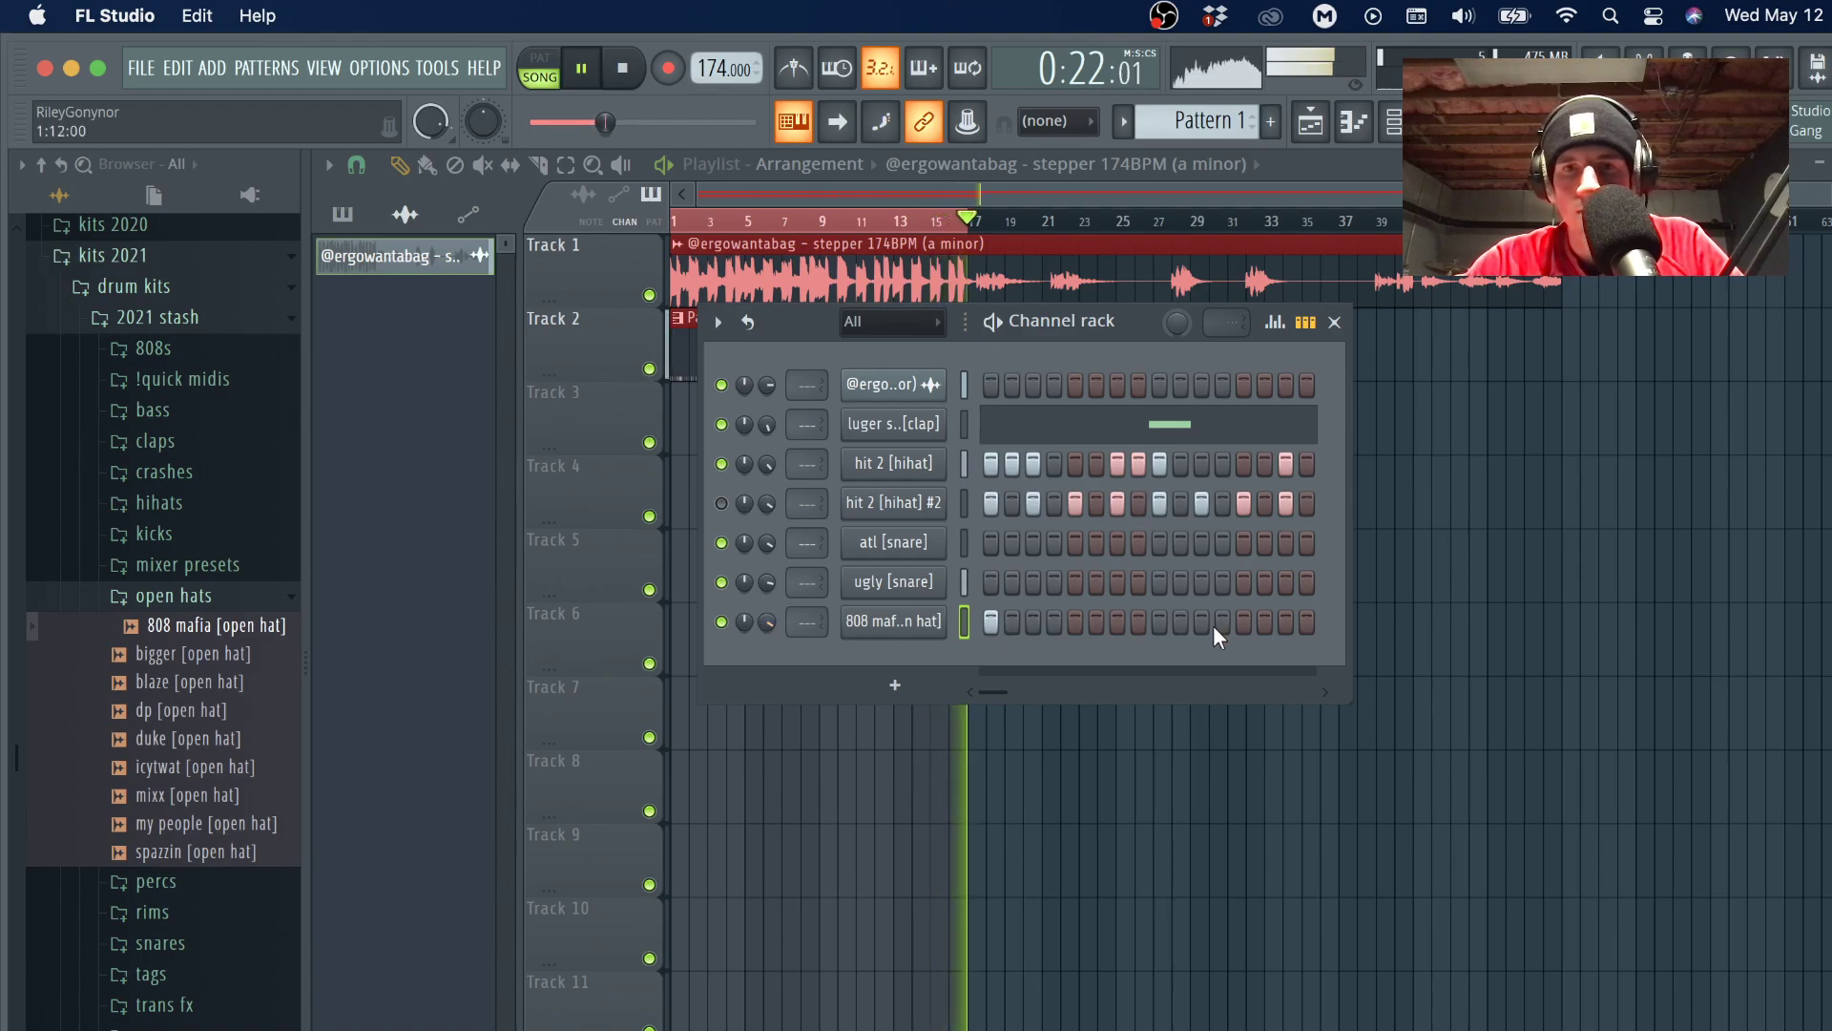
Open the open hat's part in the piano roll, add C5 hits at 3:01:00 and 4:05:00, and lower the last hit's velocity.
right_click(911, 622)
left_click(983, 621)
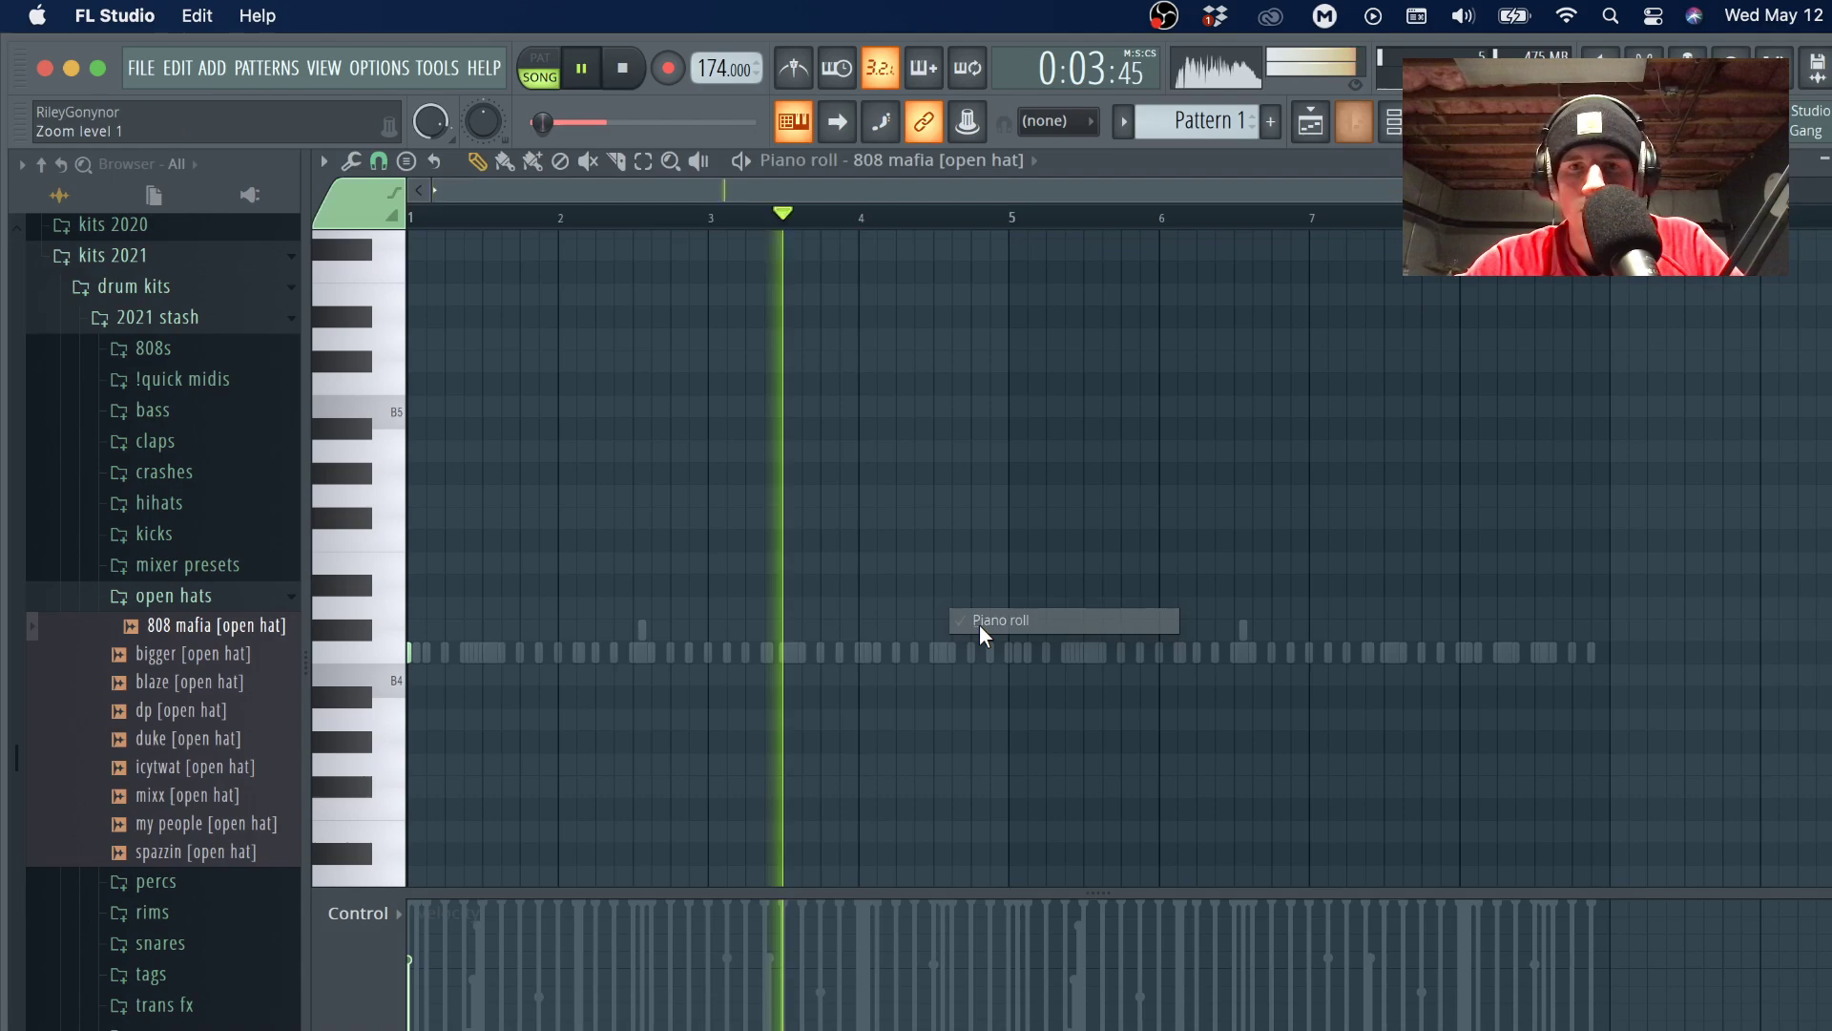
left_click(717, 651, "ctrl")
left_click(904, 652, "ctrl")
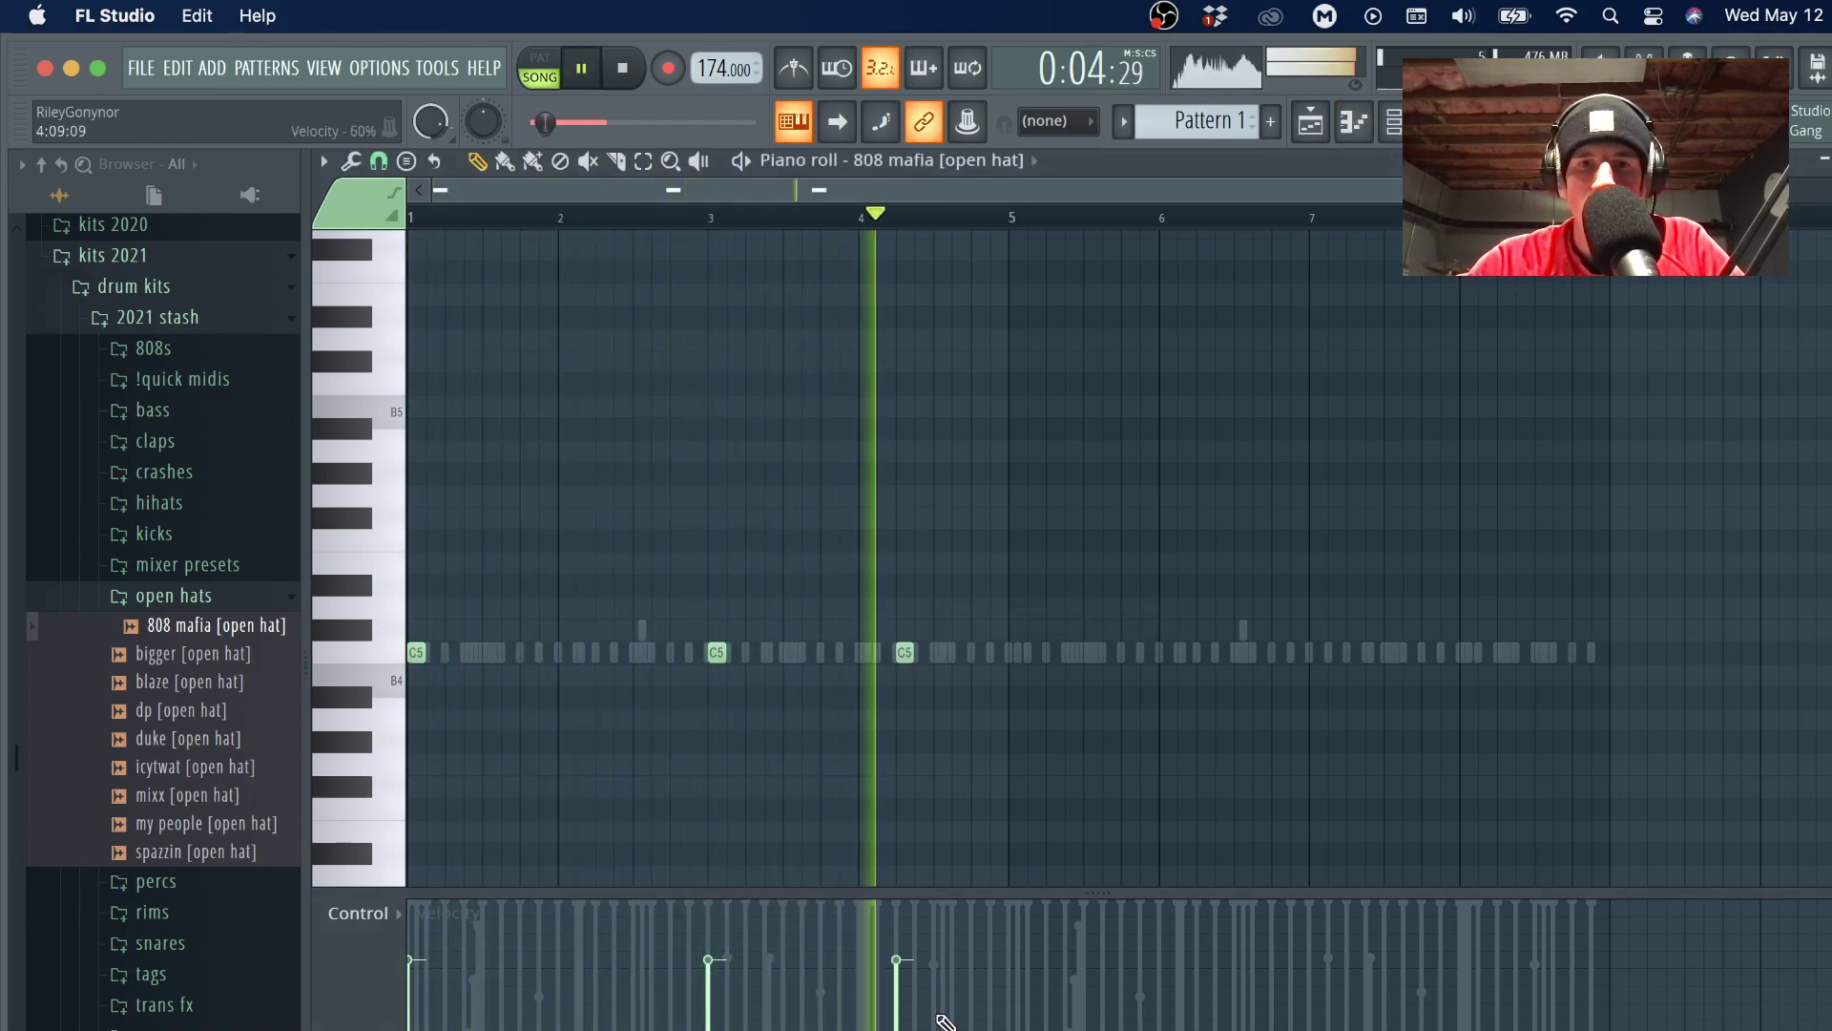
Duplicate the open hat's first four bars into bars 5 to 8 and clear the selection.
left_click_drag(1013, 218, 410, 218)
key("ctrl+b")
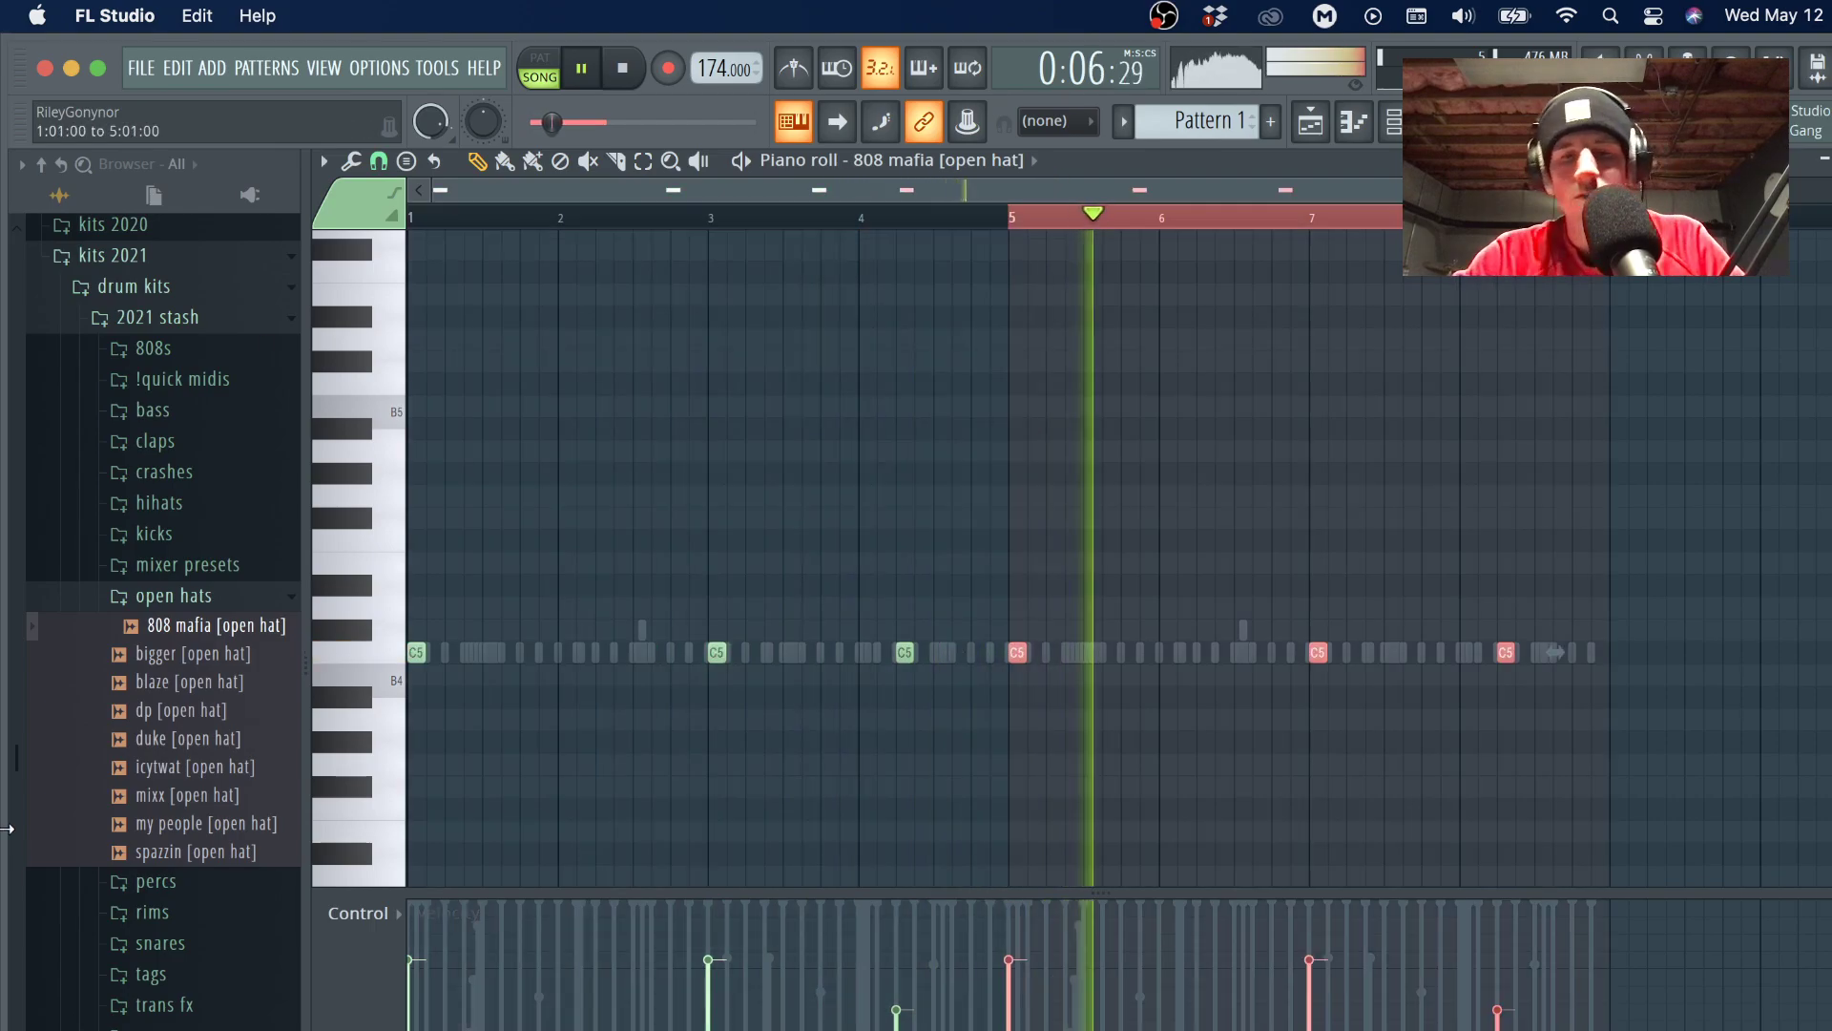
key("ctrl+d")
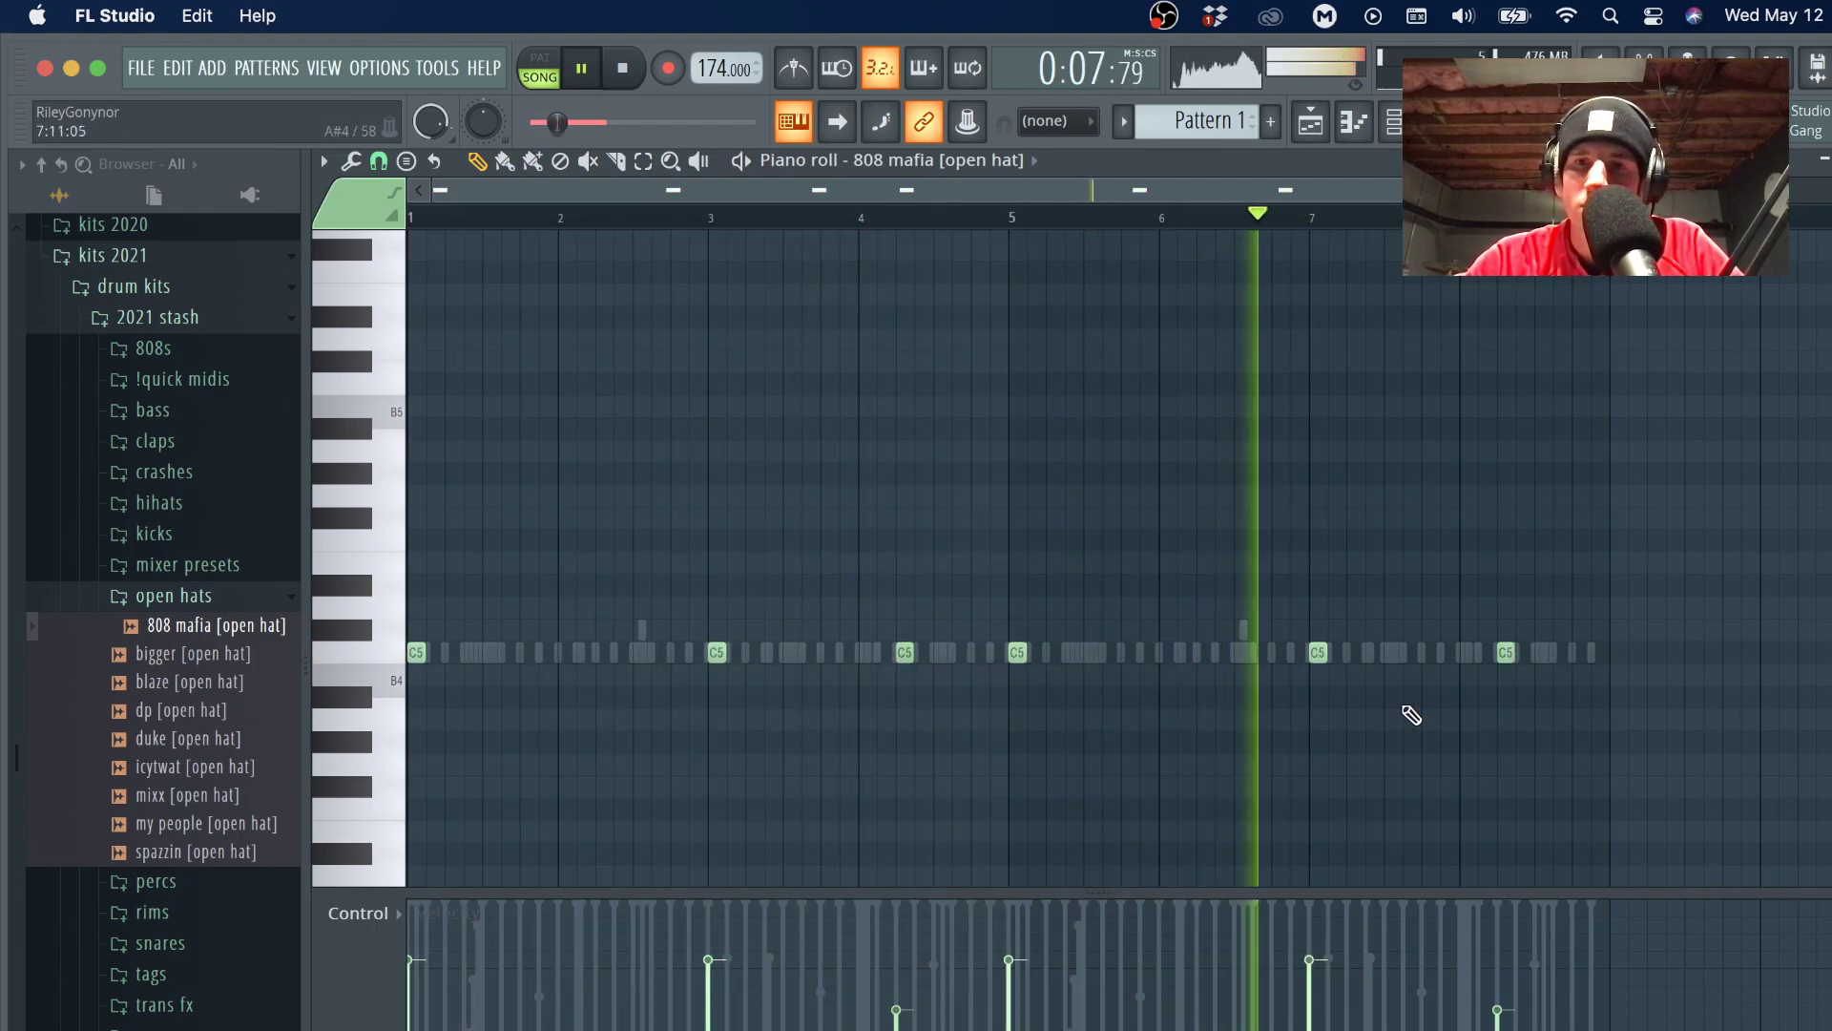
Add open hat C5 hits at 3:07 and 7:07, and delete the hits at 4:05 and 8:05.
left_click(1385, 656)
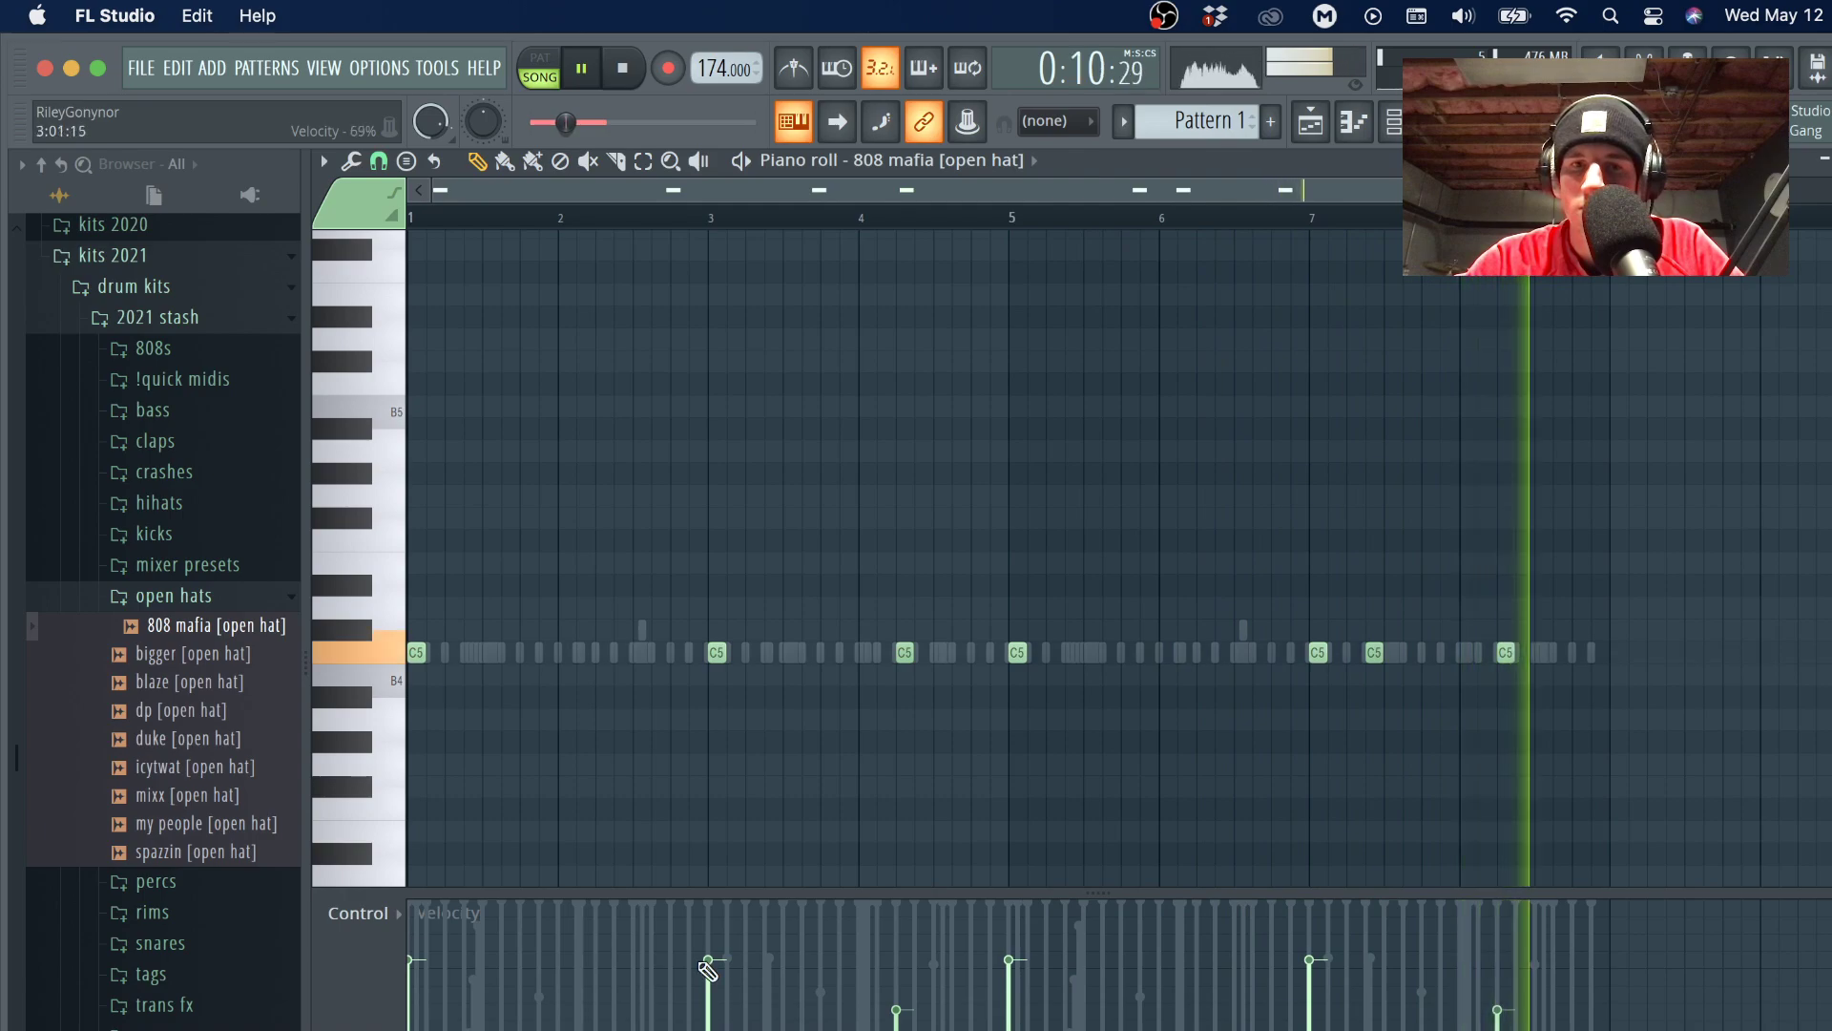
left_click_drag(878, 603, 930, 725)
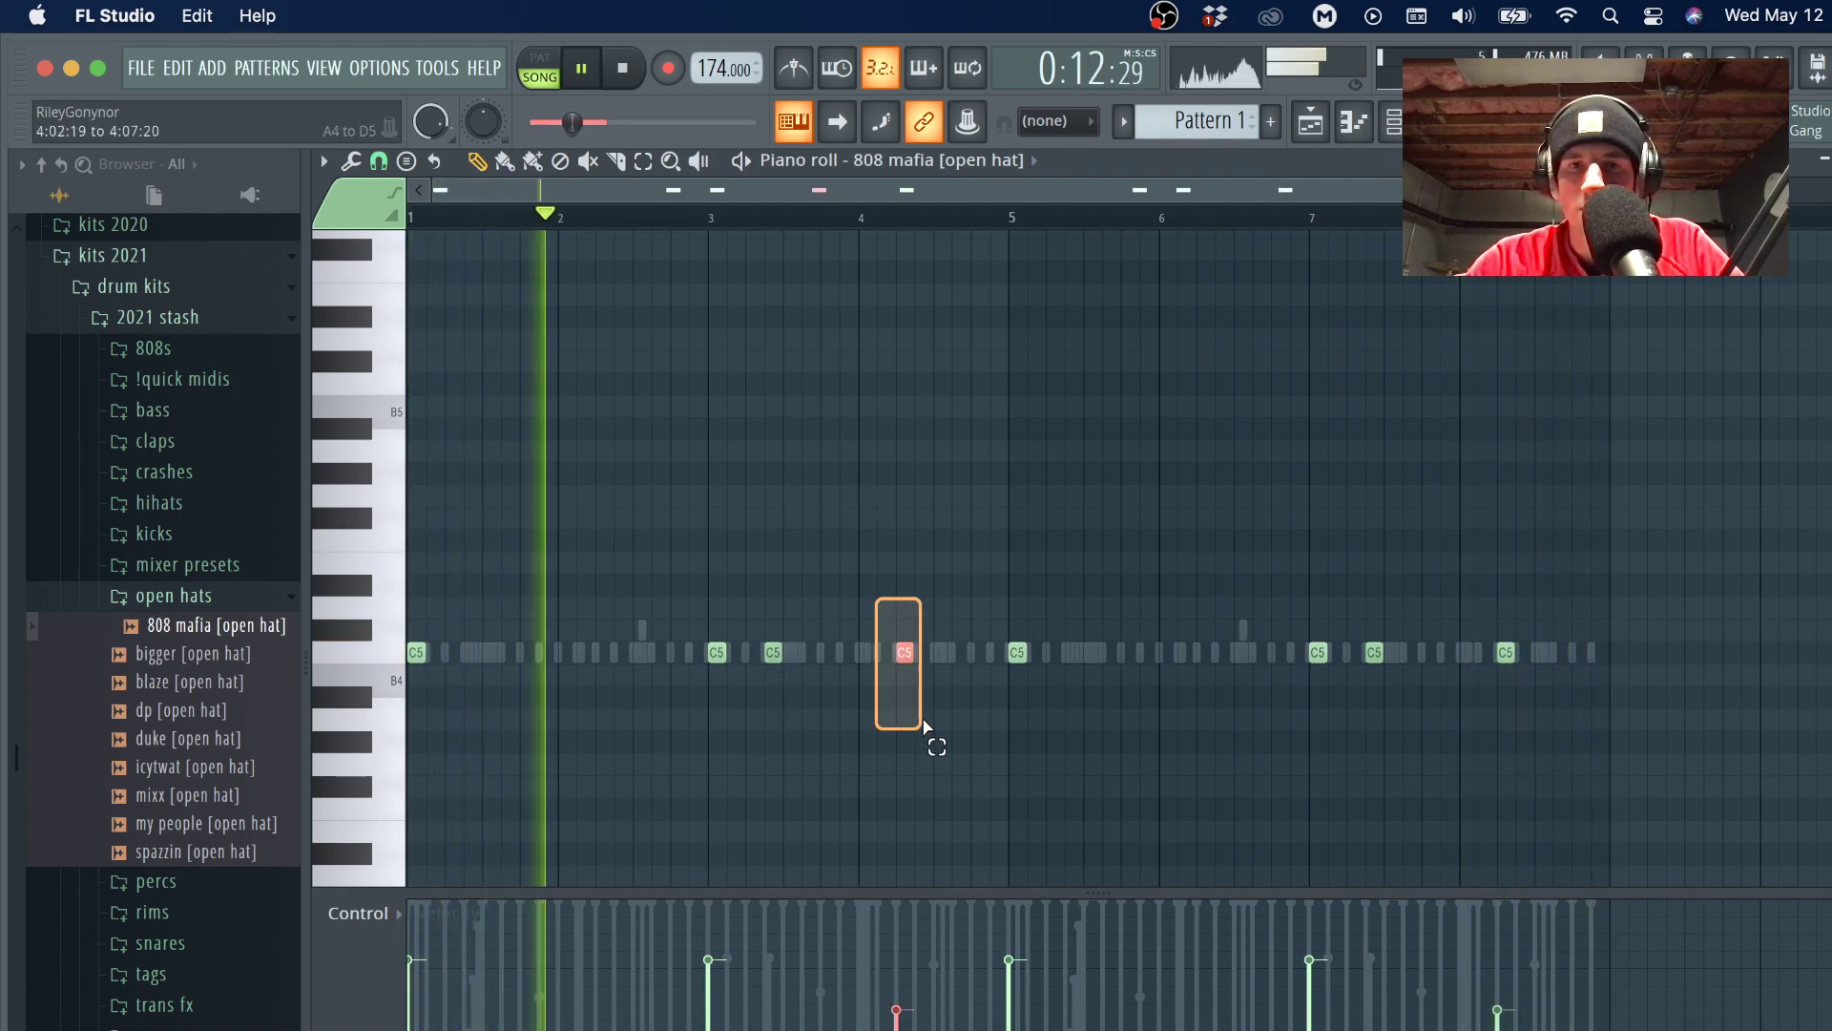
key("Delete")
left_click_drag(1488, 600, 1600, 769)
key("Delete")
scroll(1434, 273, "down", 1)
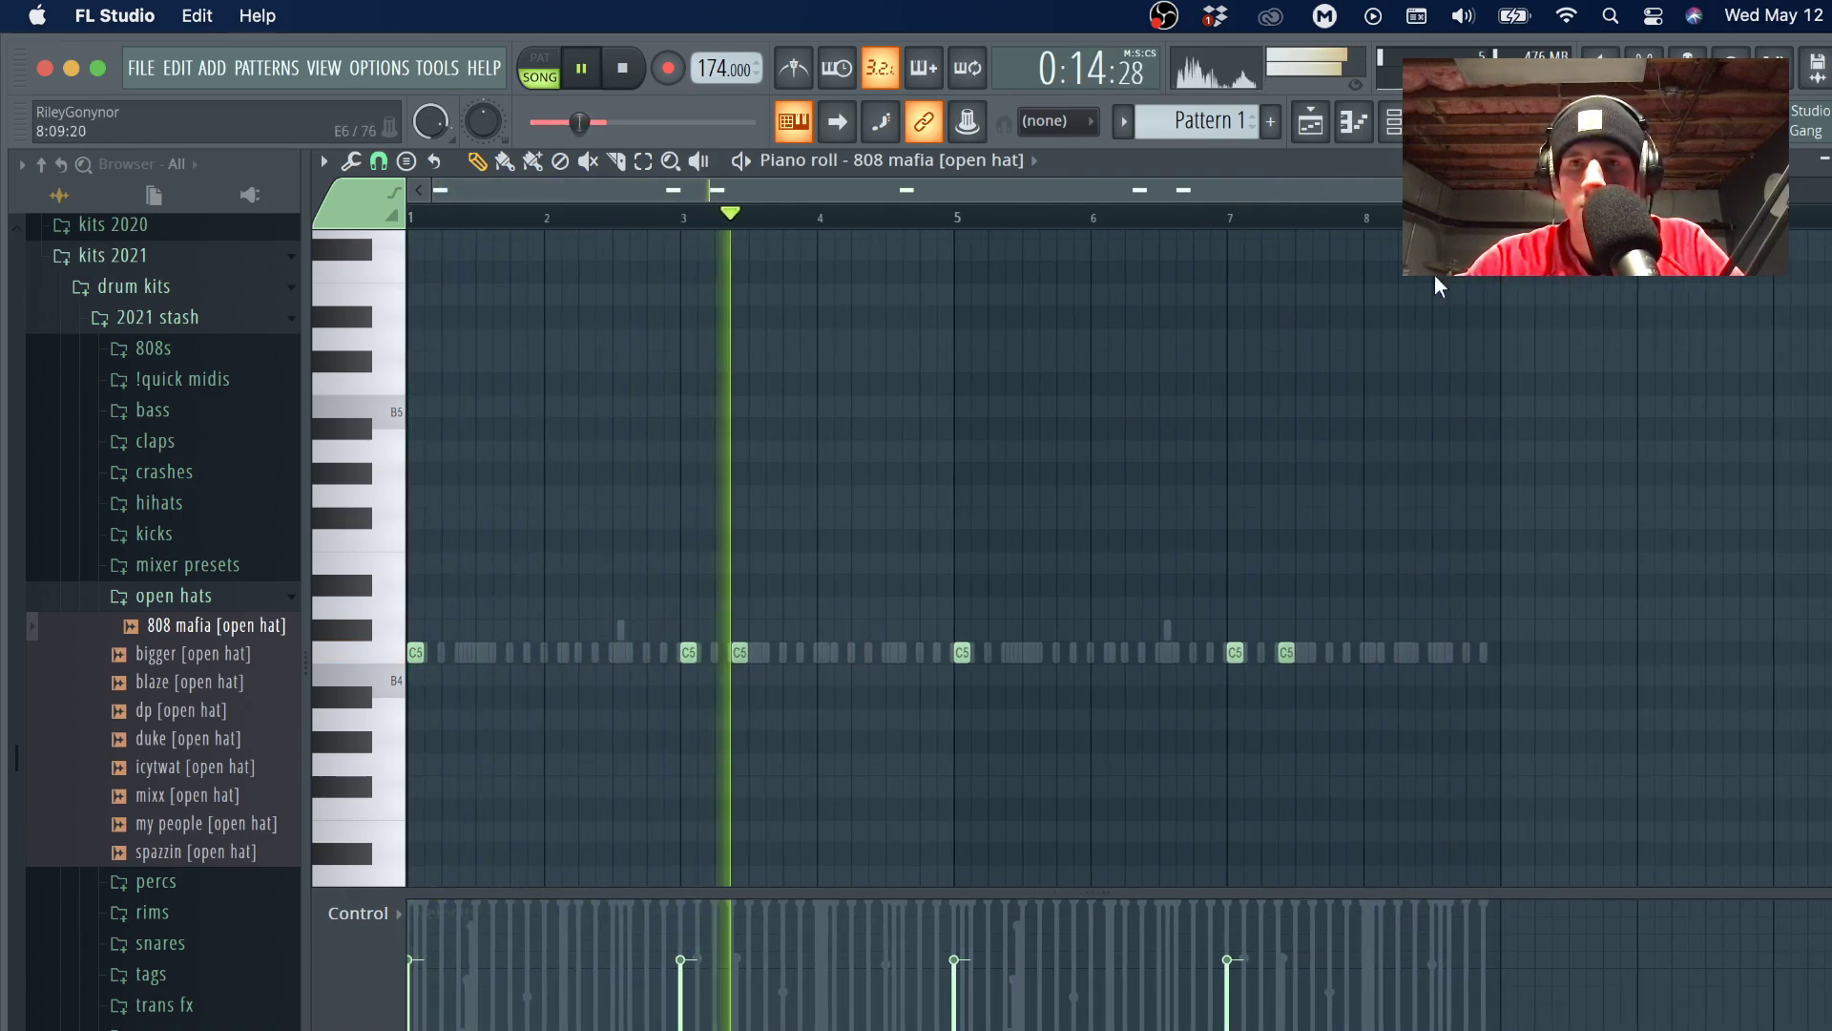
Replace the 808 mafia [open hat] sample with bigger [open hat] in its existing channel.
key("F6")
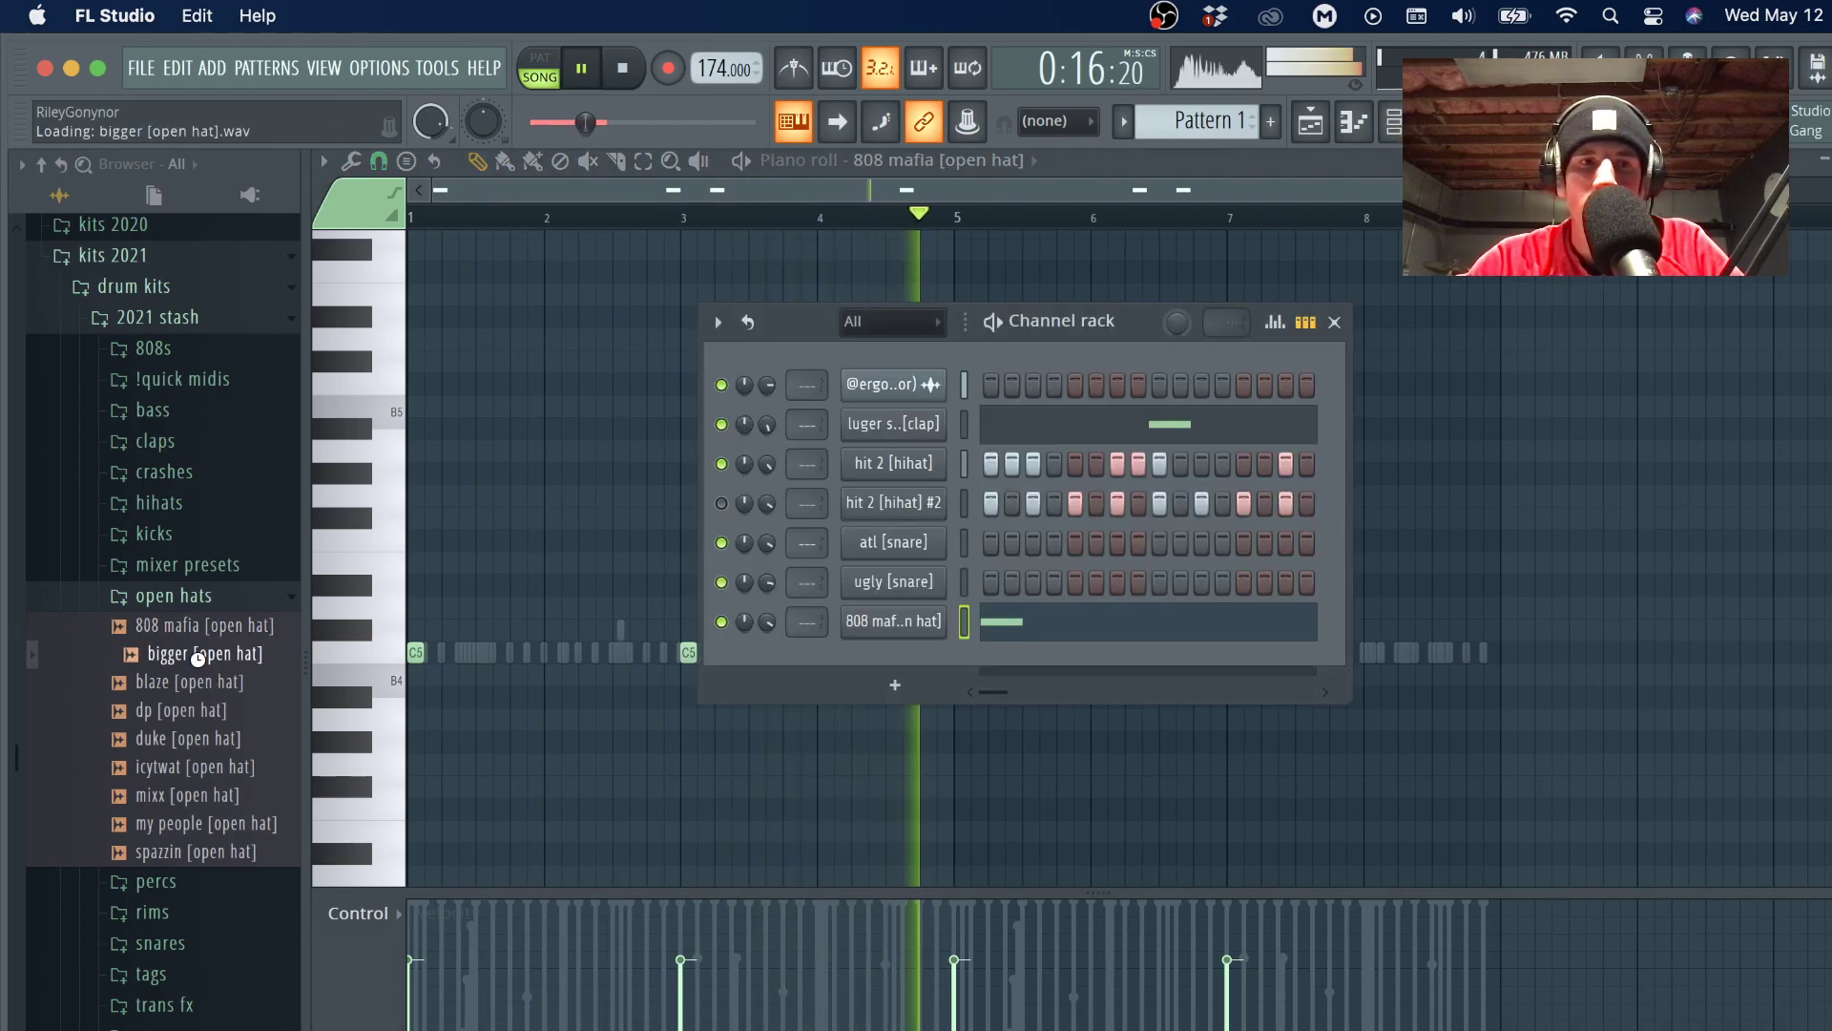
left_click_drag(202, 668, 973, 621)
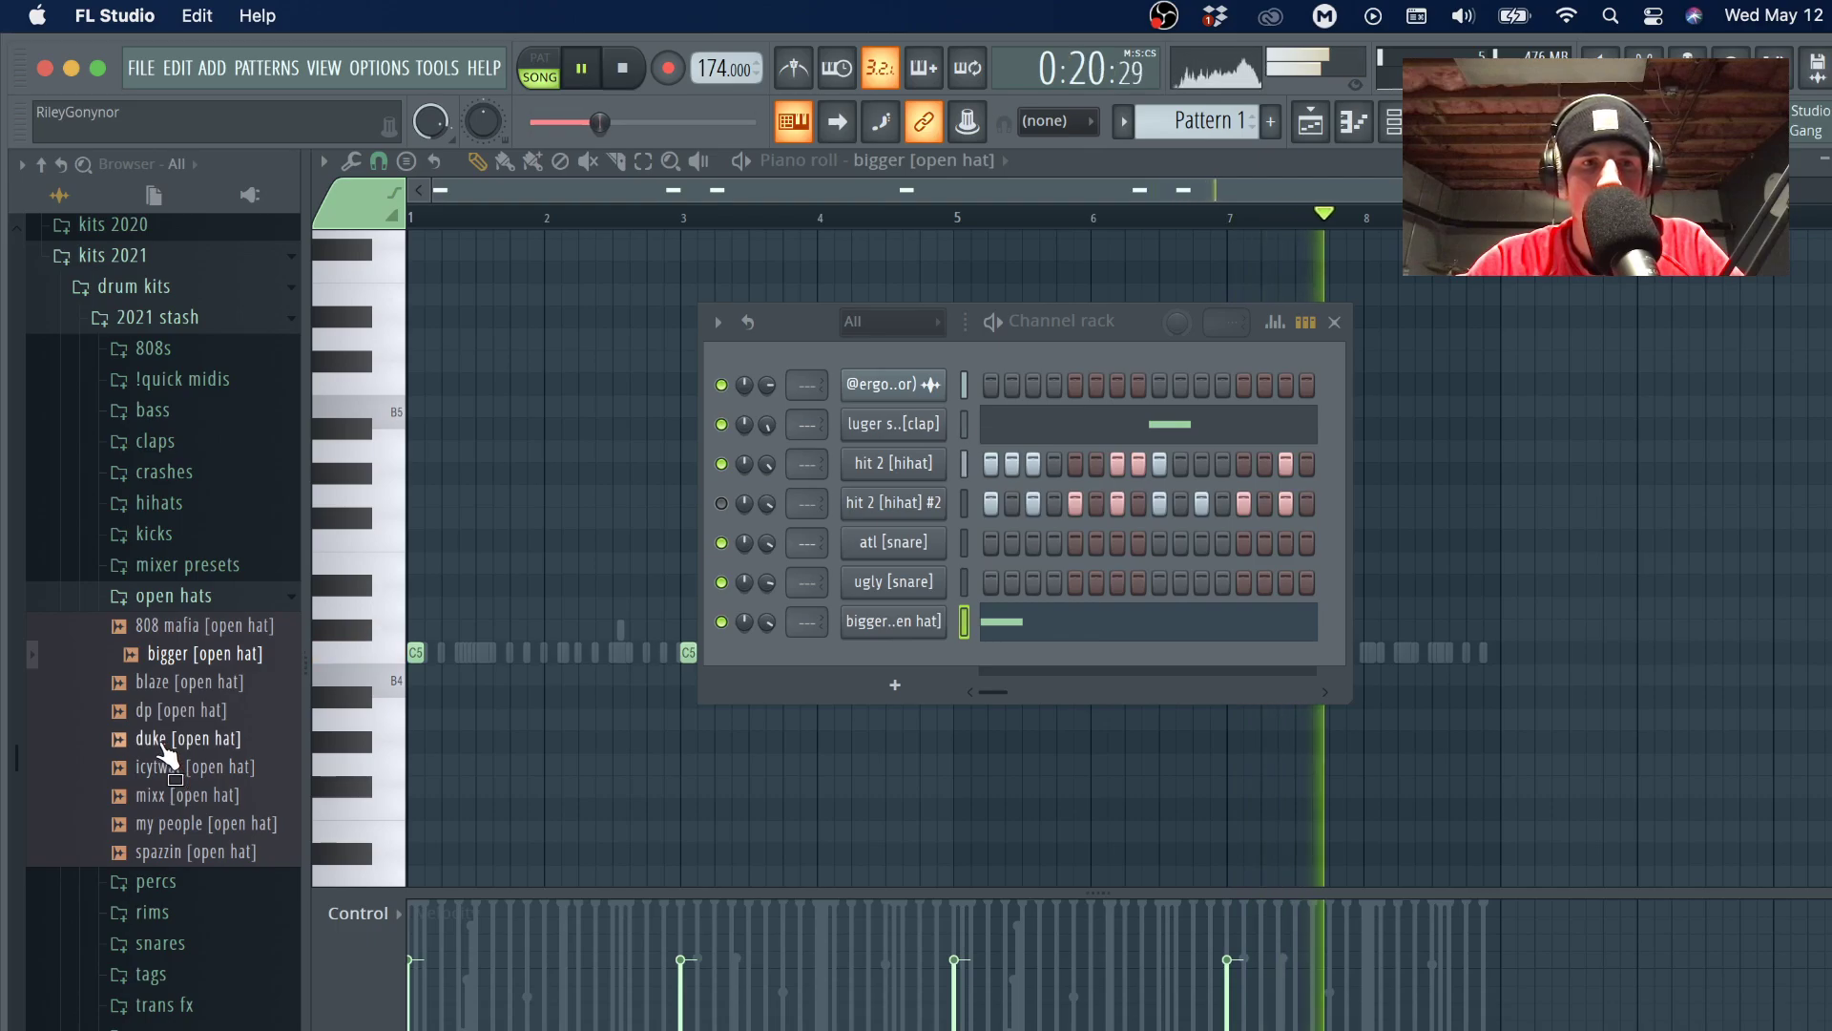
Add dp [open hat] as a new channel, open its piano roll and place a C5 hit at 2:05.
left_click(182, 710)
left_click_drag(181, 710, 921, 660)
right_click(921, 661)
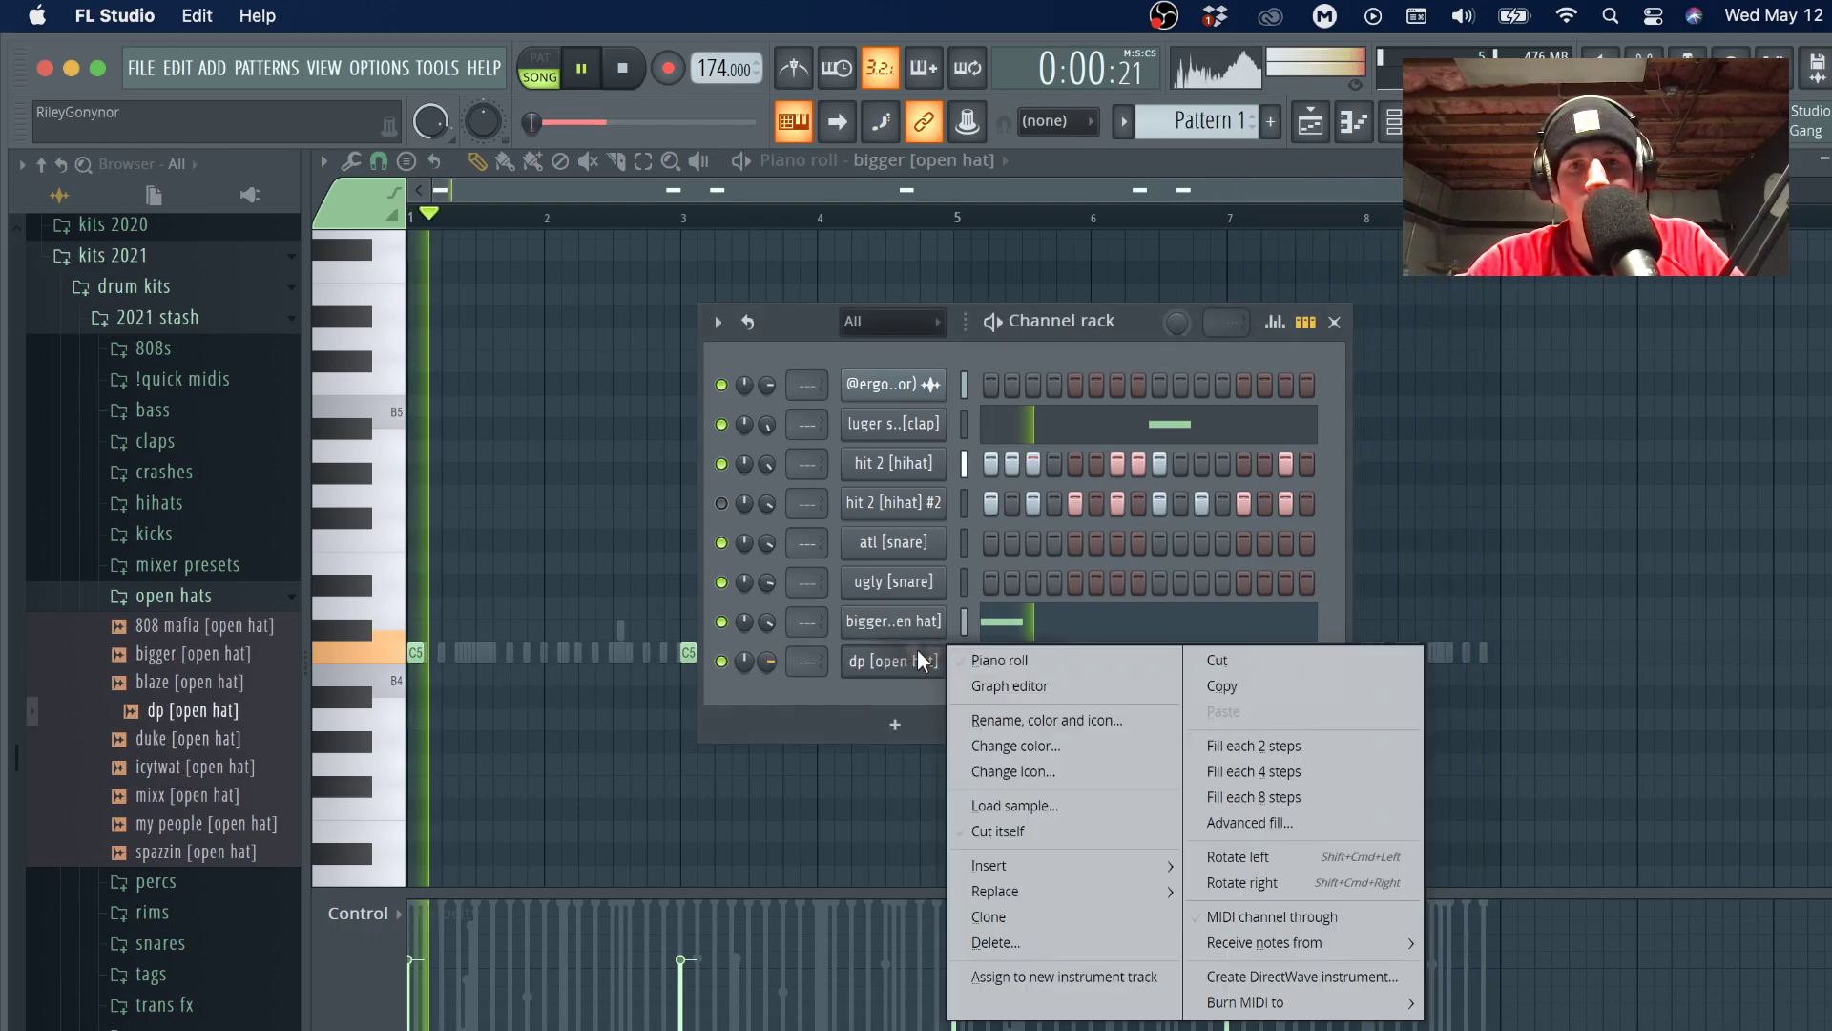
left_click(992, 660)
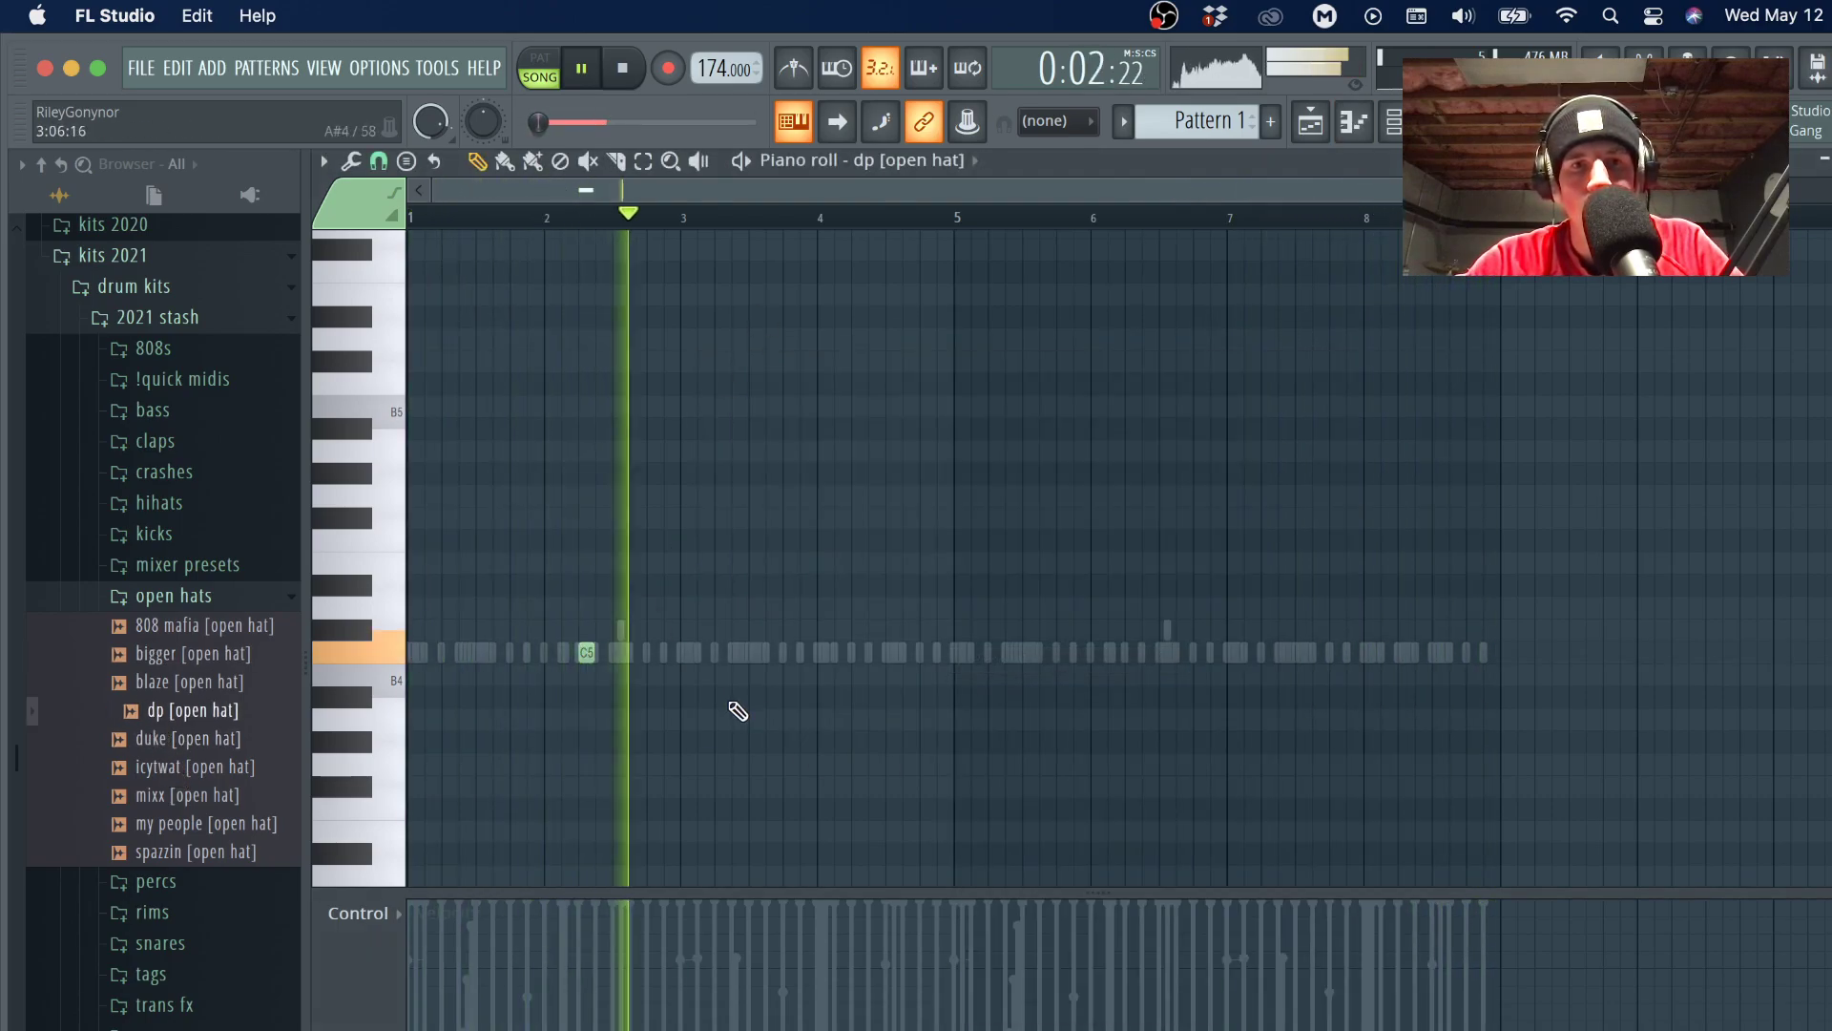
Duplicate the dp [open hat] part's first four bars into bars 5 to 8 and clear the selection.
key("ctrl+a")
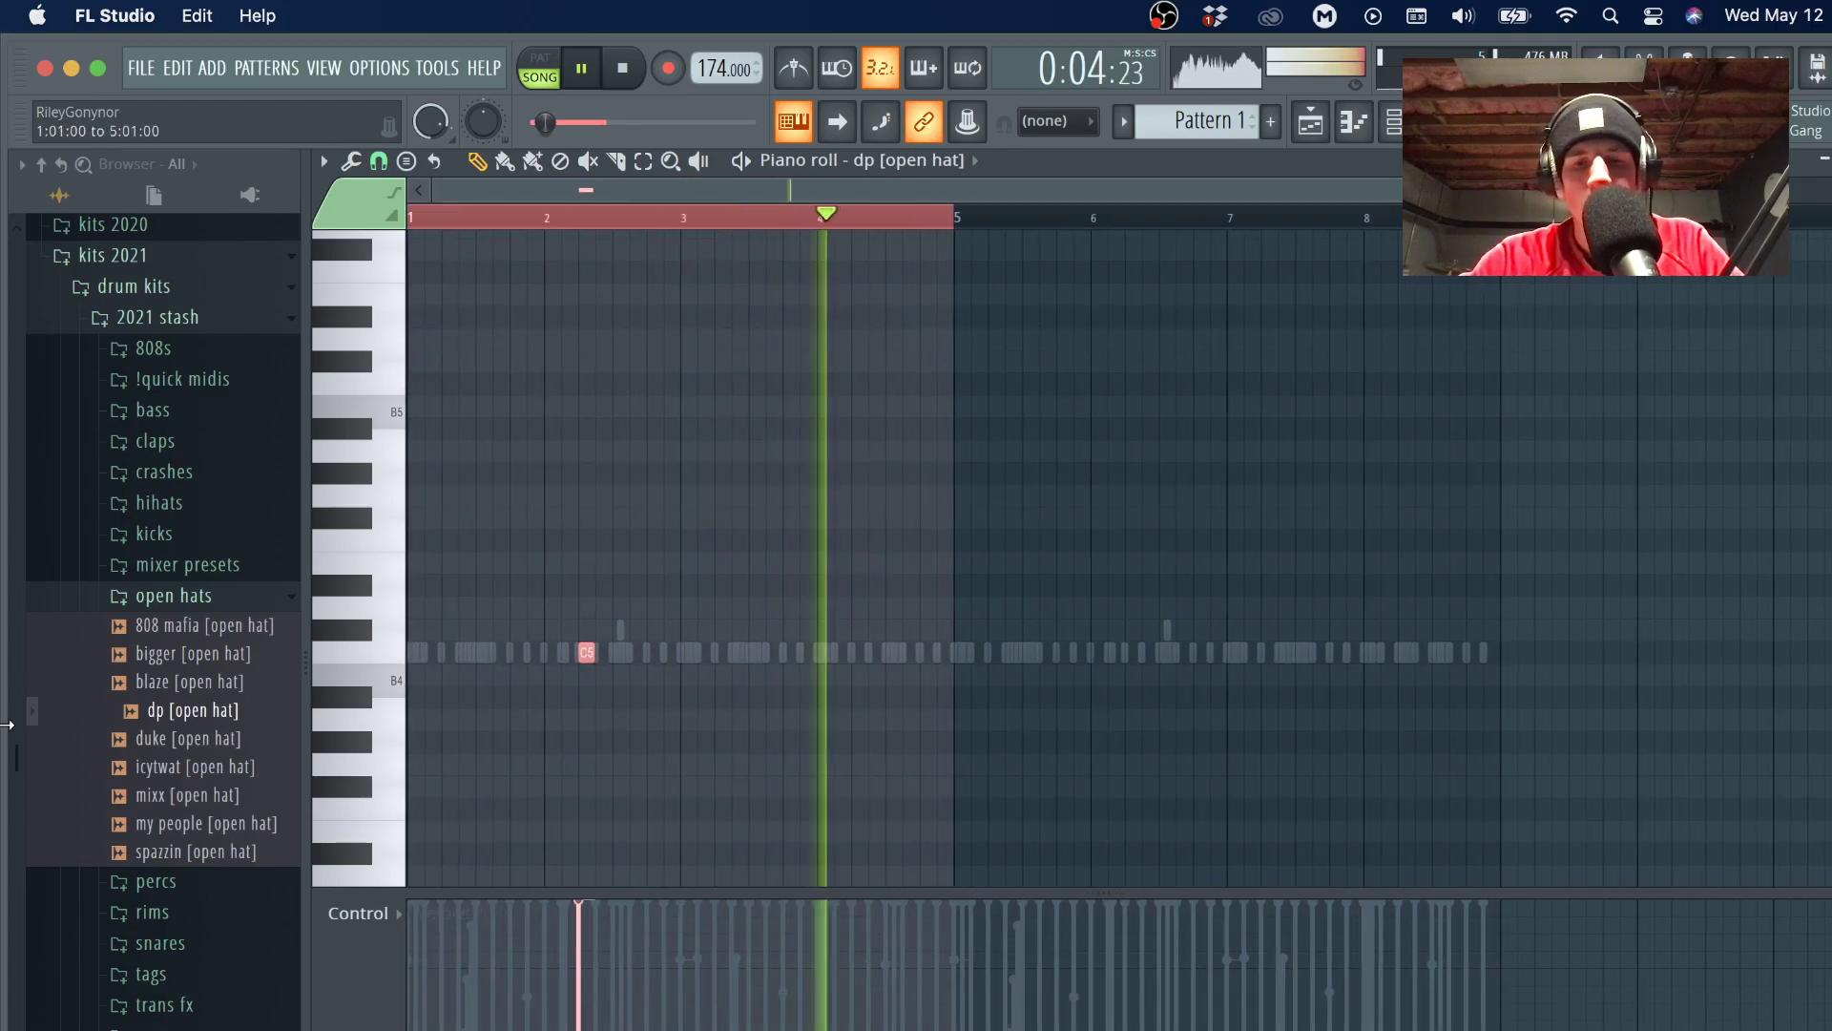
key("ctrl+b")
key("ctrl+d")
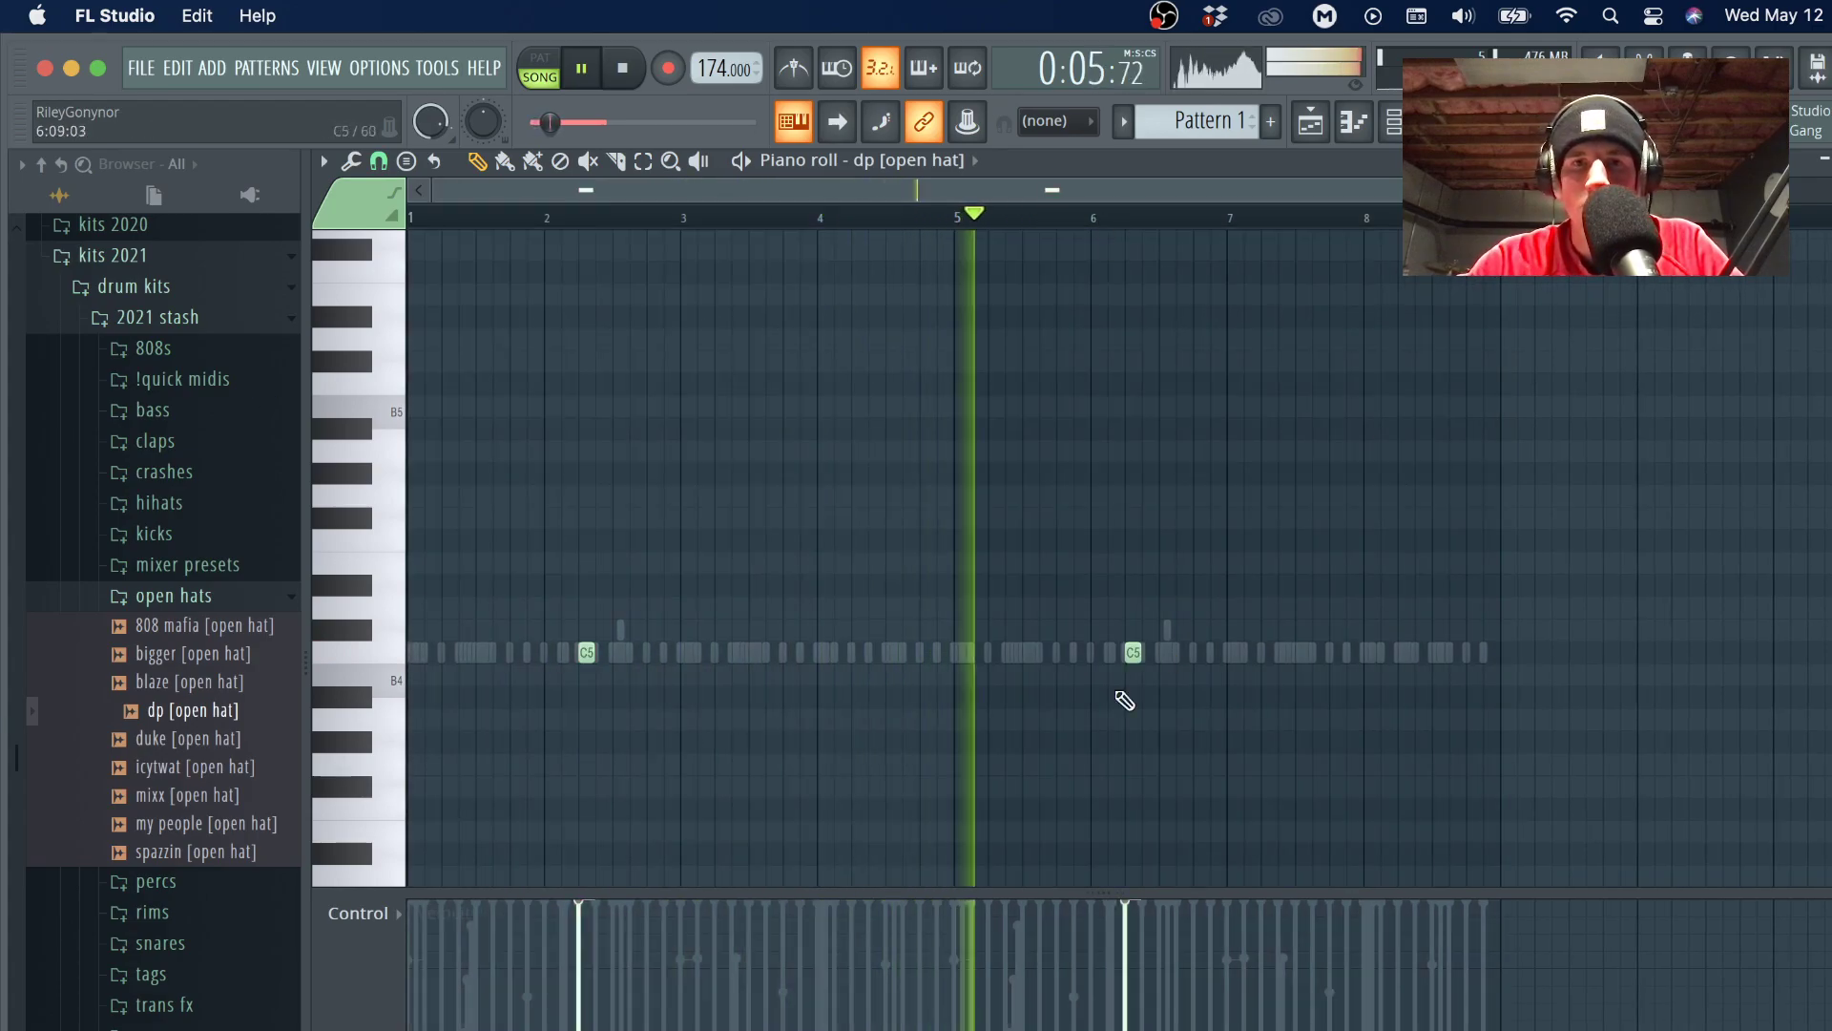
Add dp [open hat] C5 hits at 4:13 and 8:13 and lower the velocity of both.
left_click(935, 652)
left_click(1474, 651)
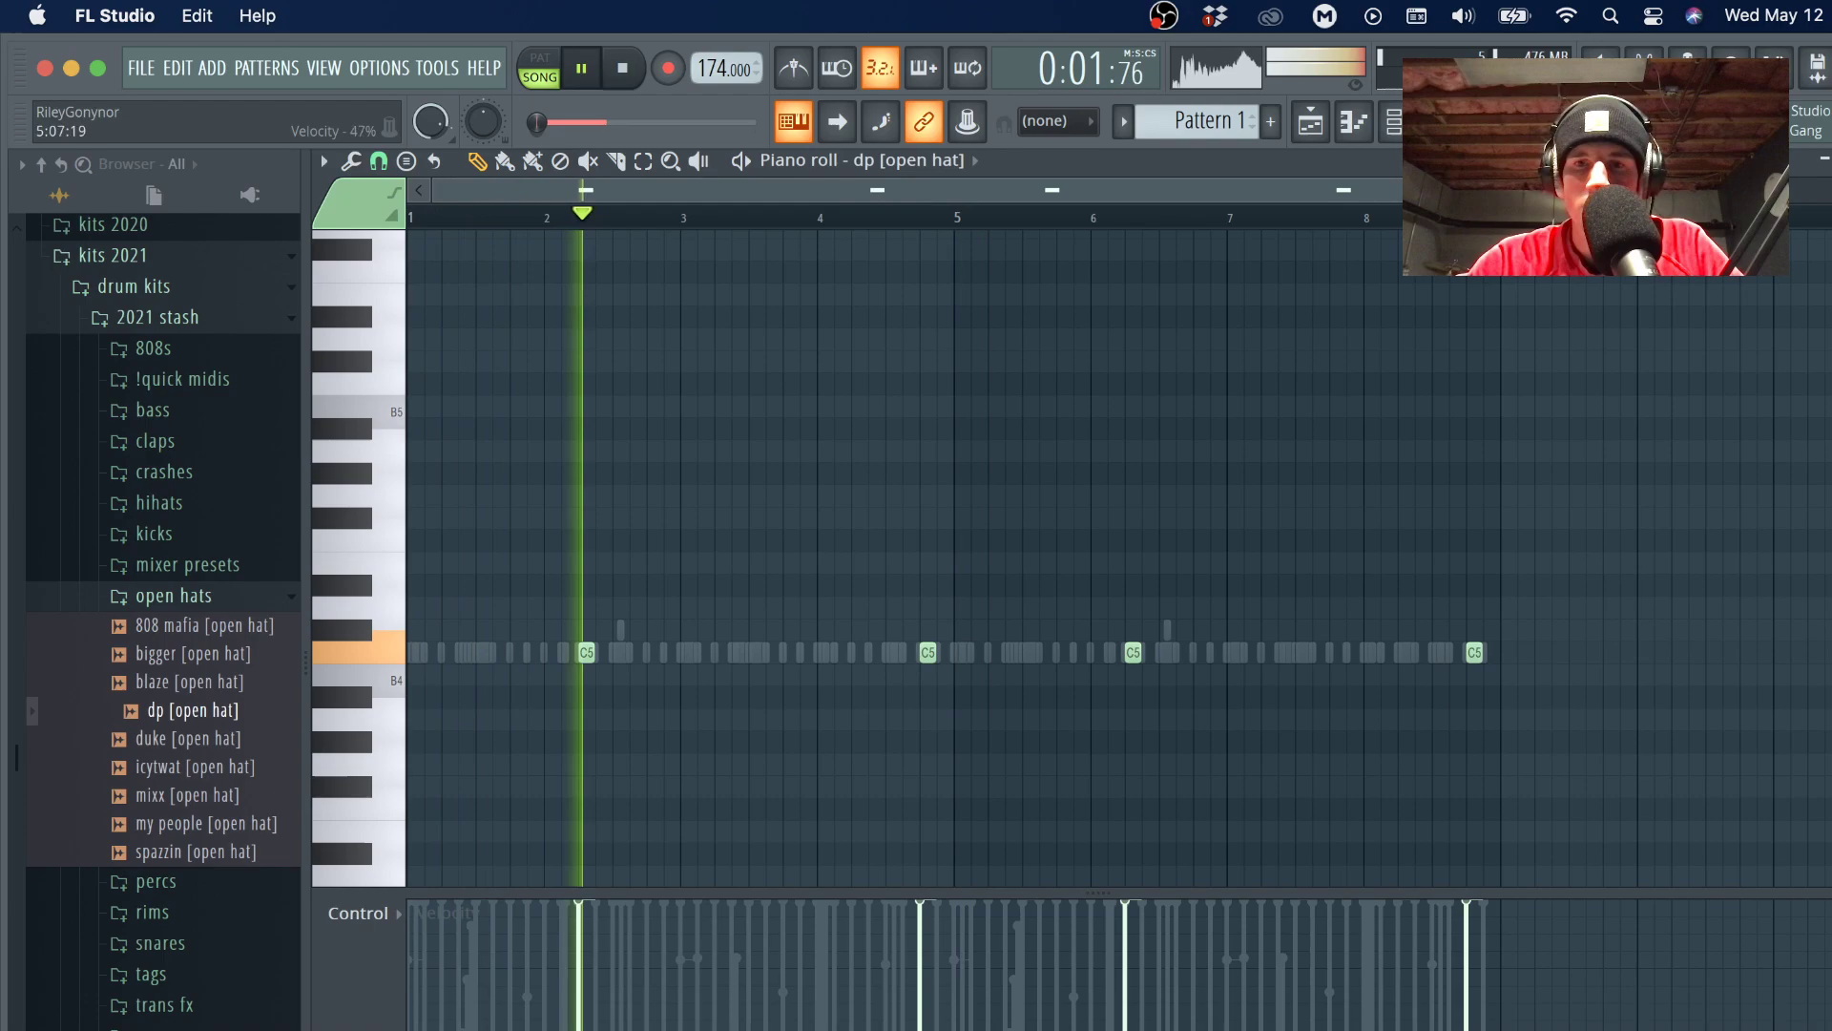
left_click(923, 990)
left_click(1467, 983)
scroll(1468, 620, "down", 1)
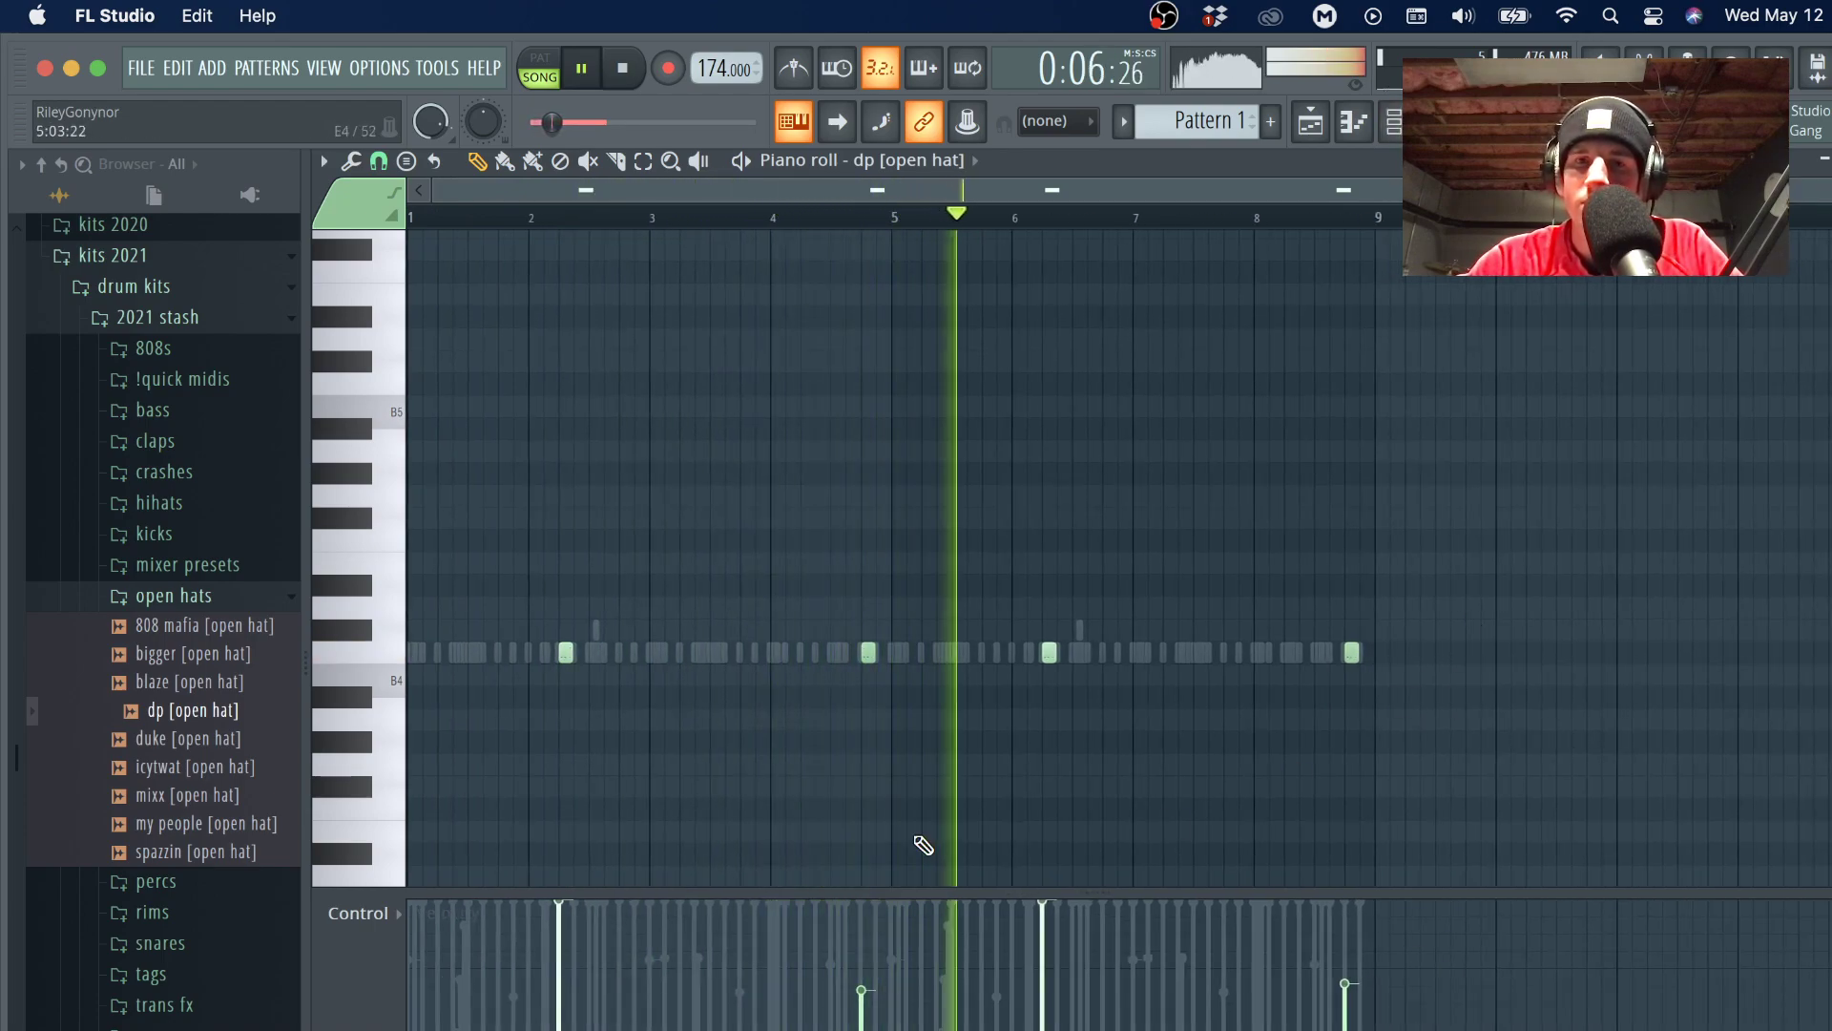
Add pacc [rim] from the rims folder as a new channel with a C5 hit on step 5 of bar 1.
left_click(1392, 121)
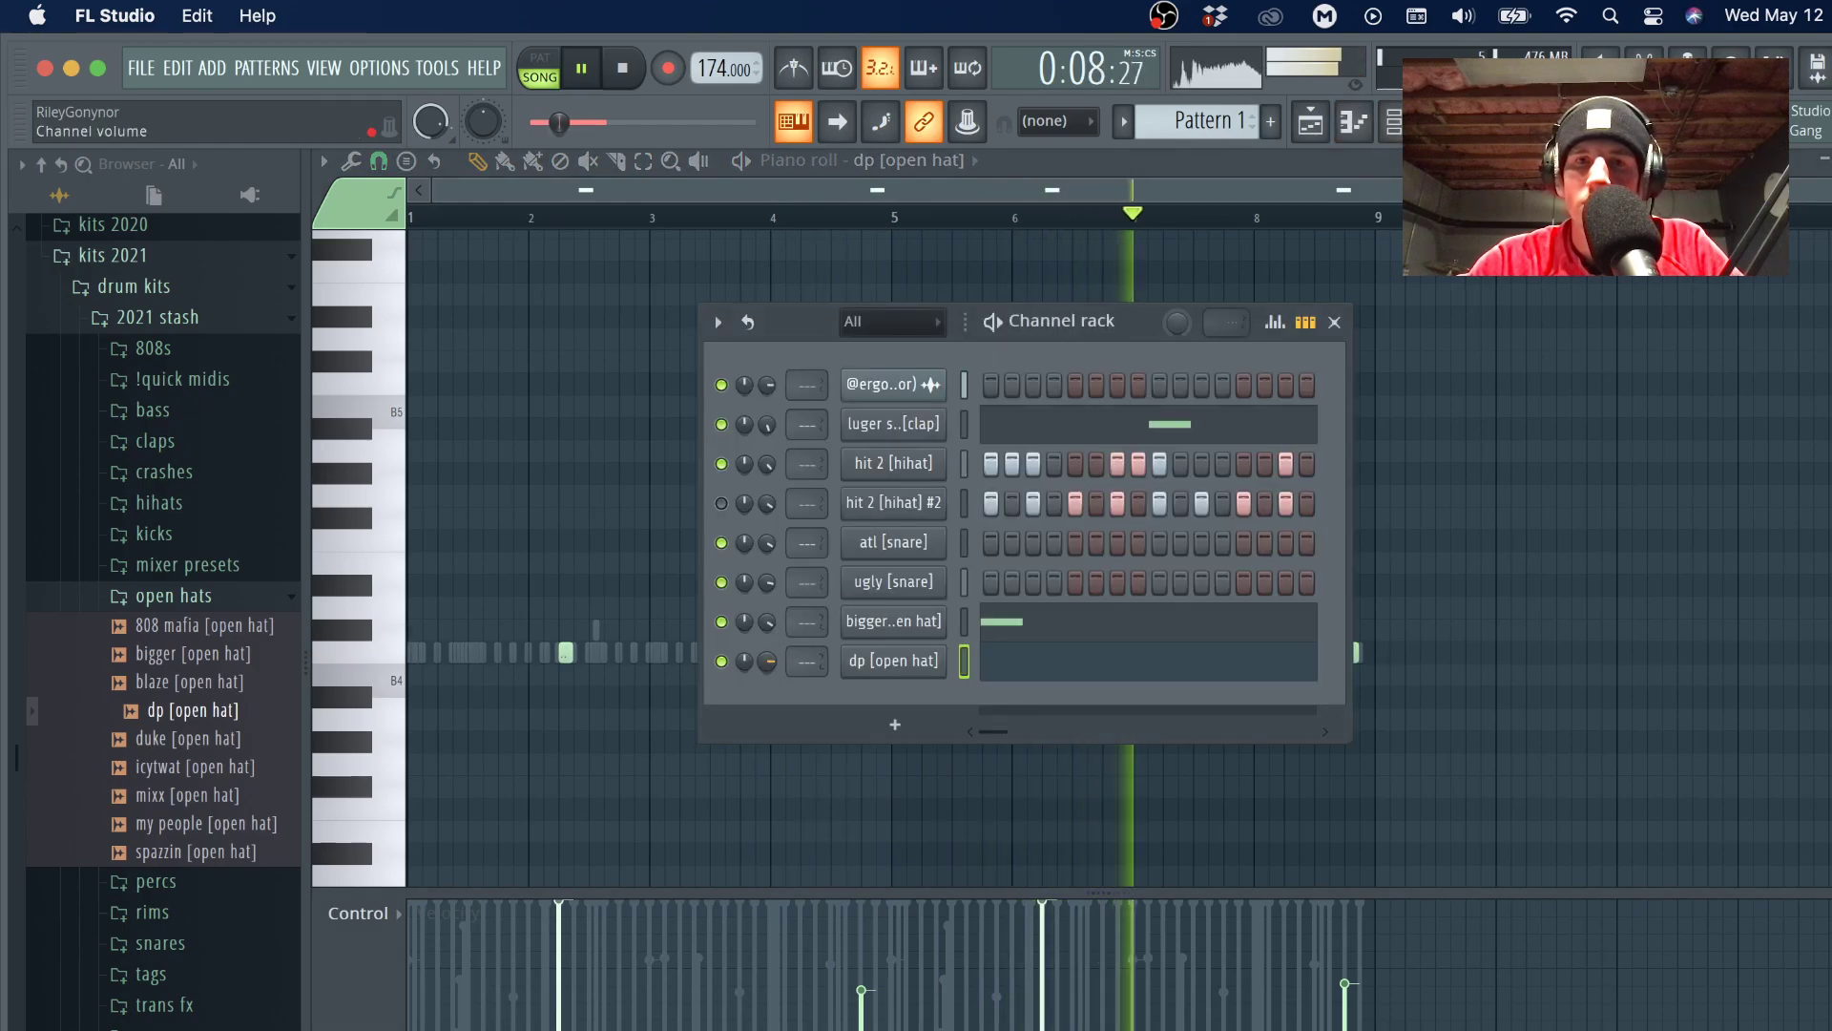
left_click(235, 597)
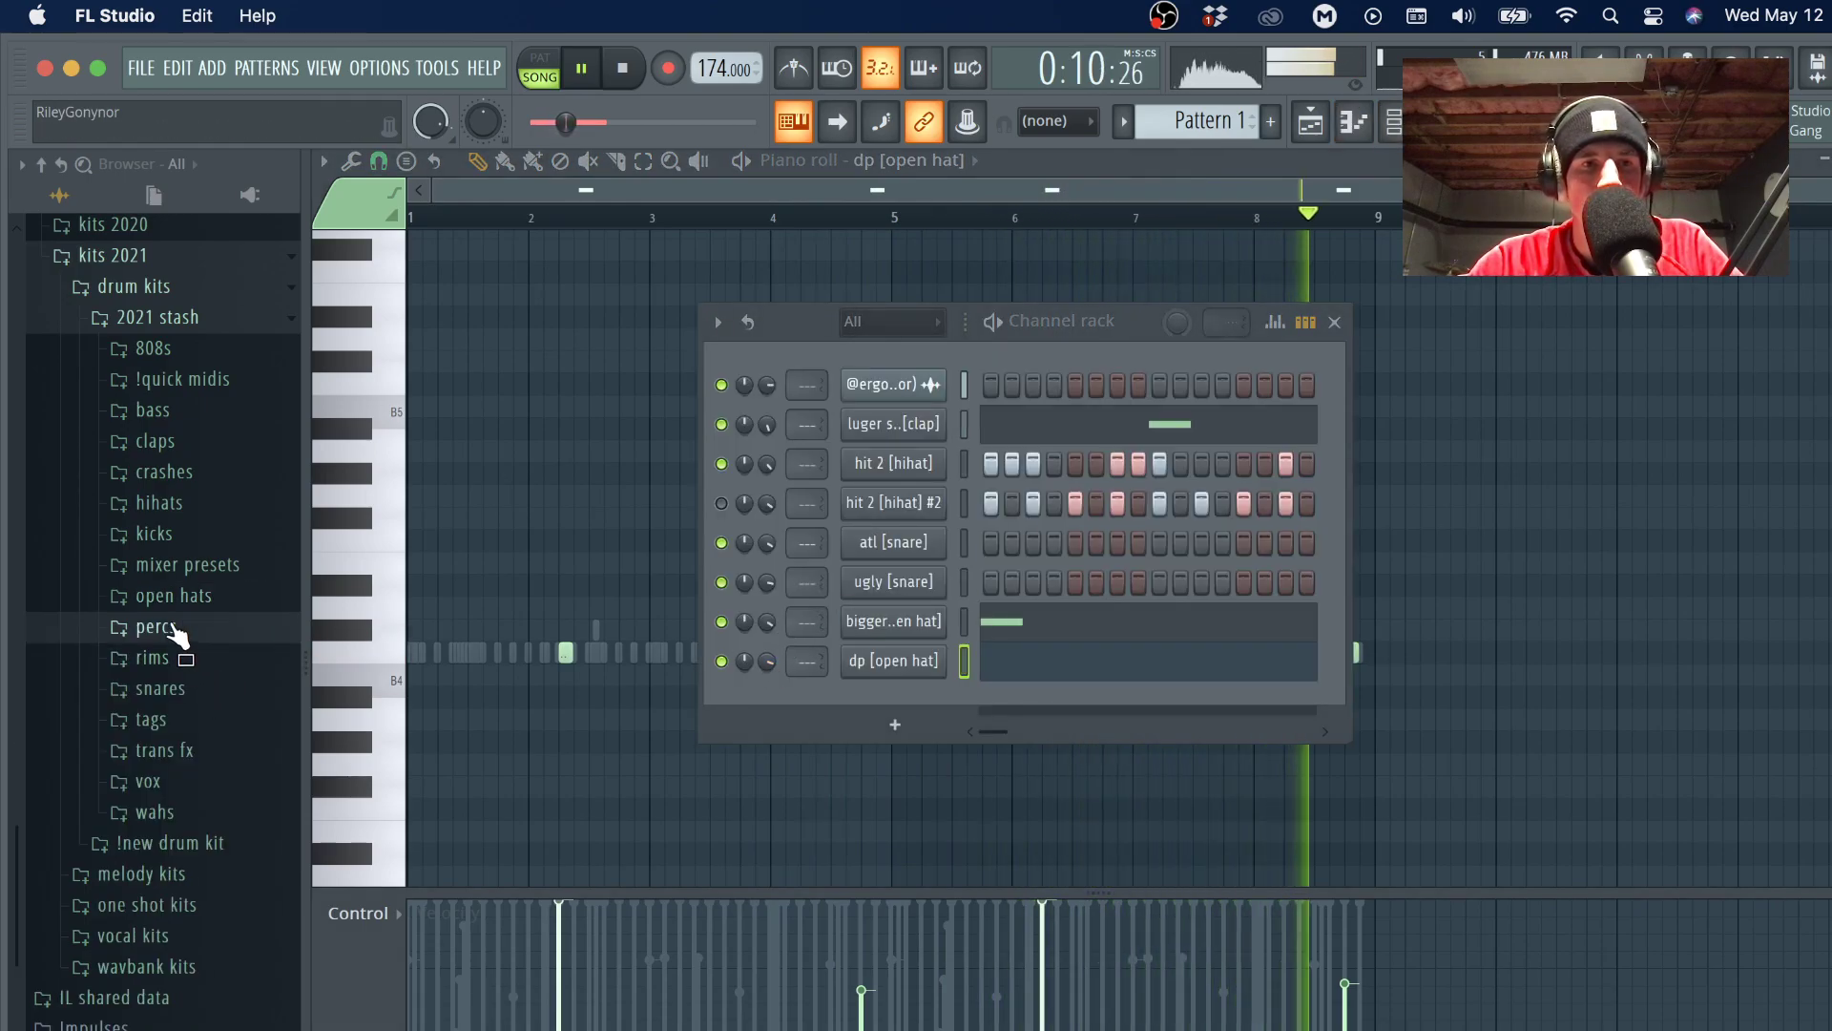
left_click(191, 656)
mouse_move(181, 909)
left_mouse_down()
mouse_move(502, 667)
mouse_move(550, 656)
left_mouse_up()
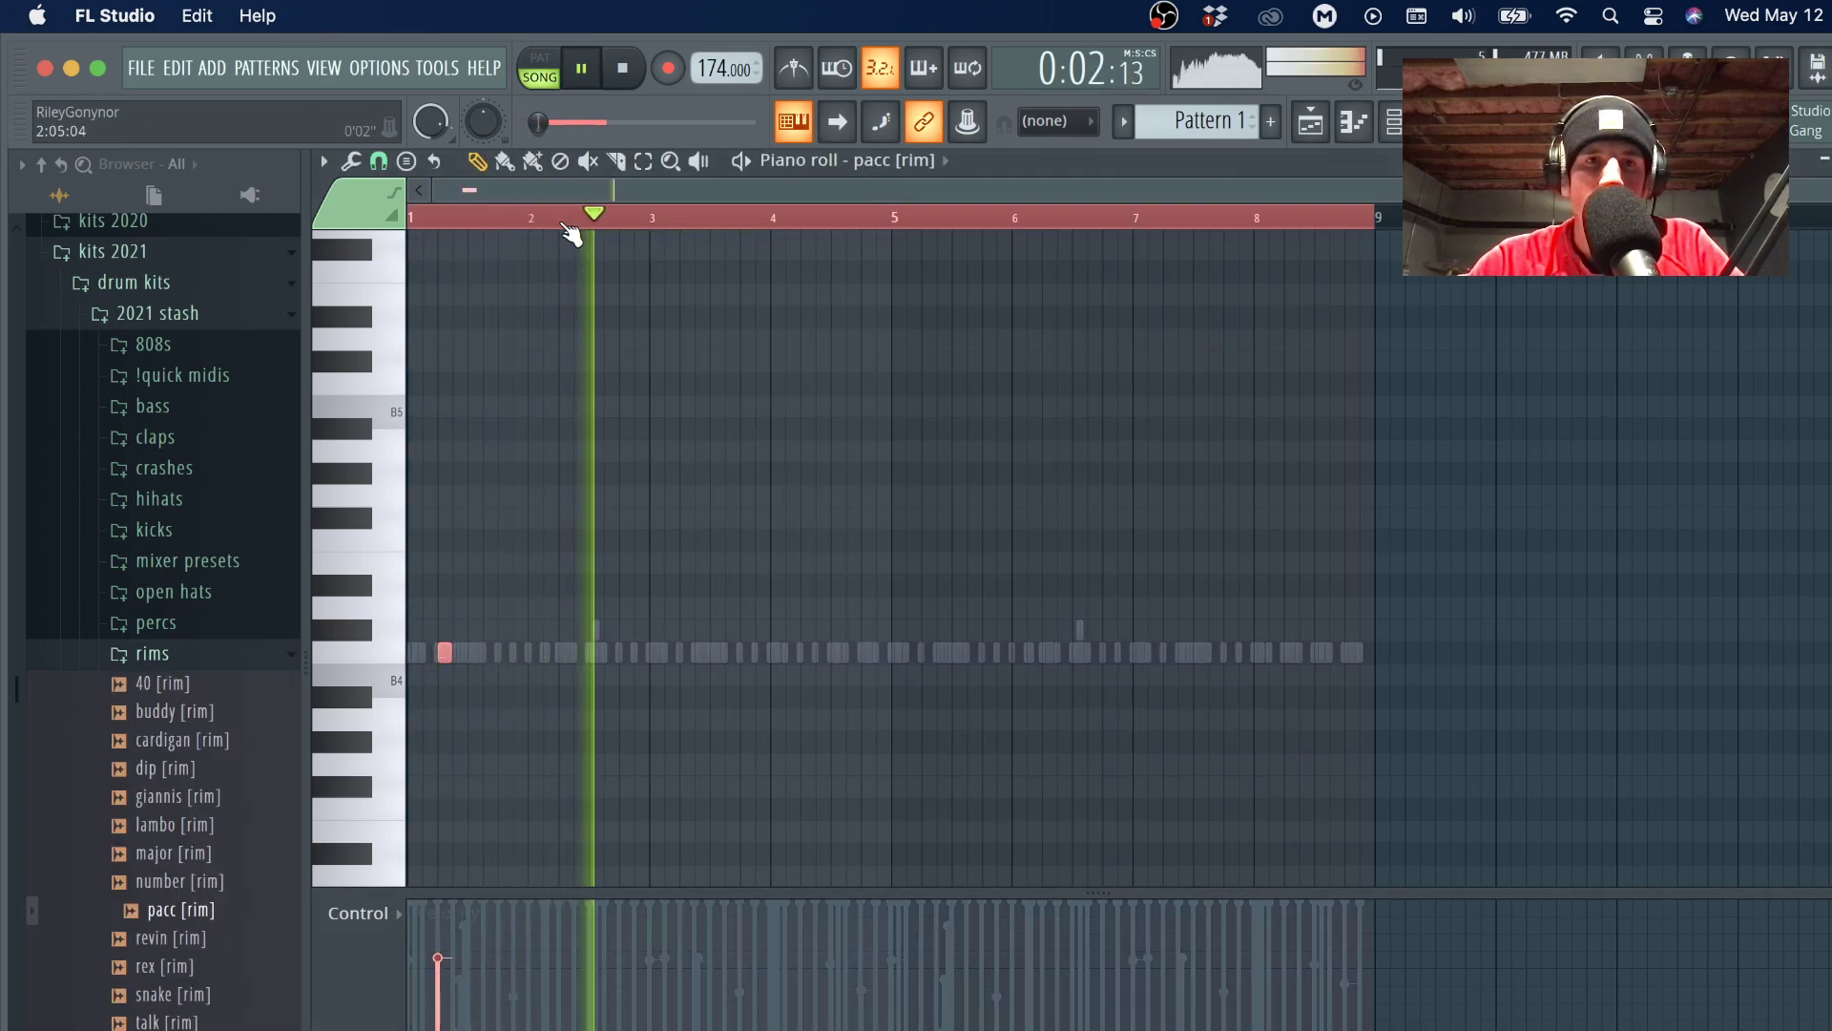
key("space")
key("space")
left_click(521, 652)
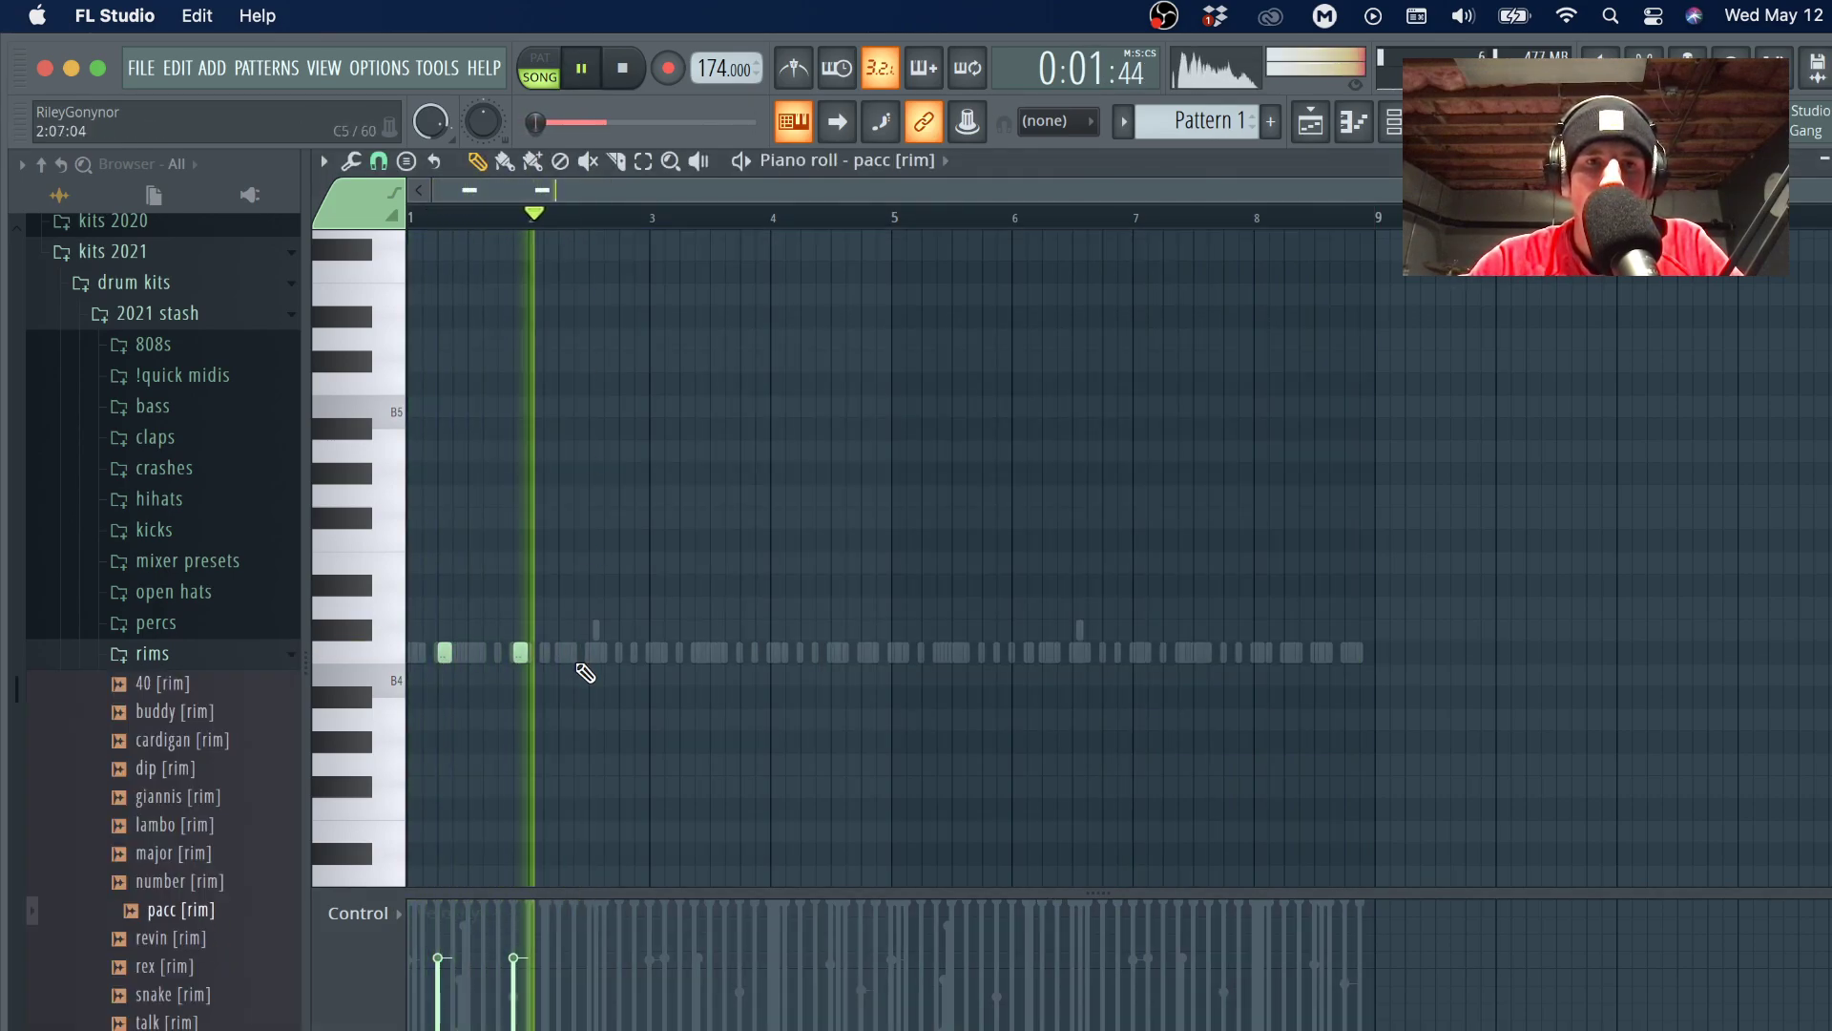
right_click(521, 653)
key("space")
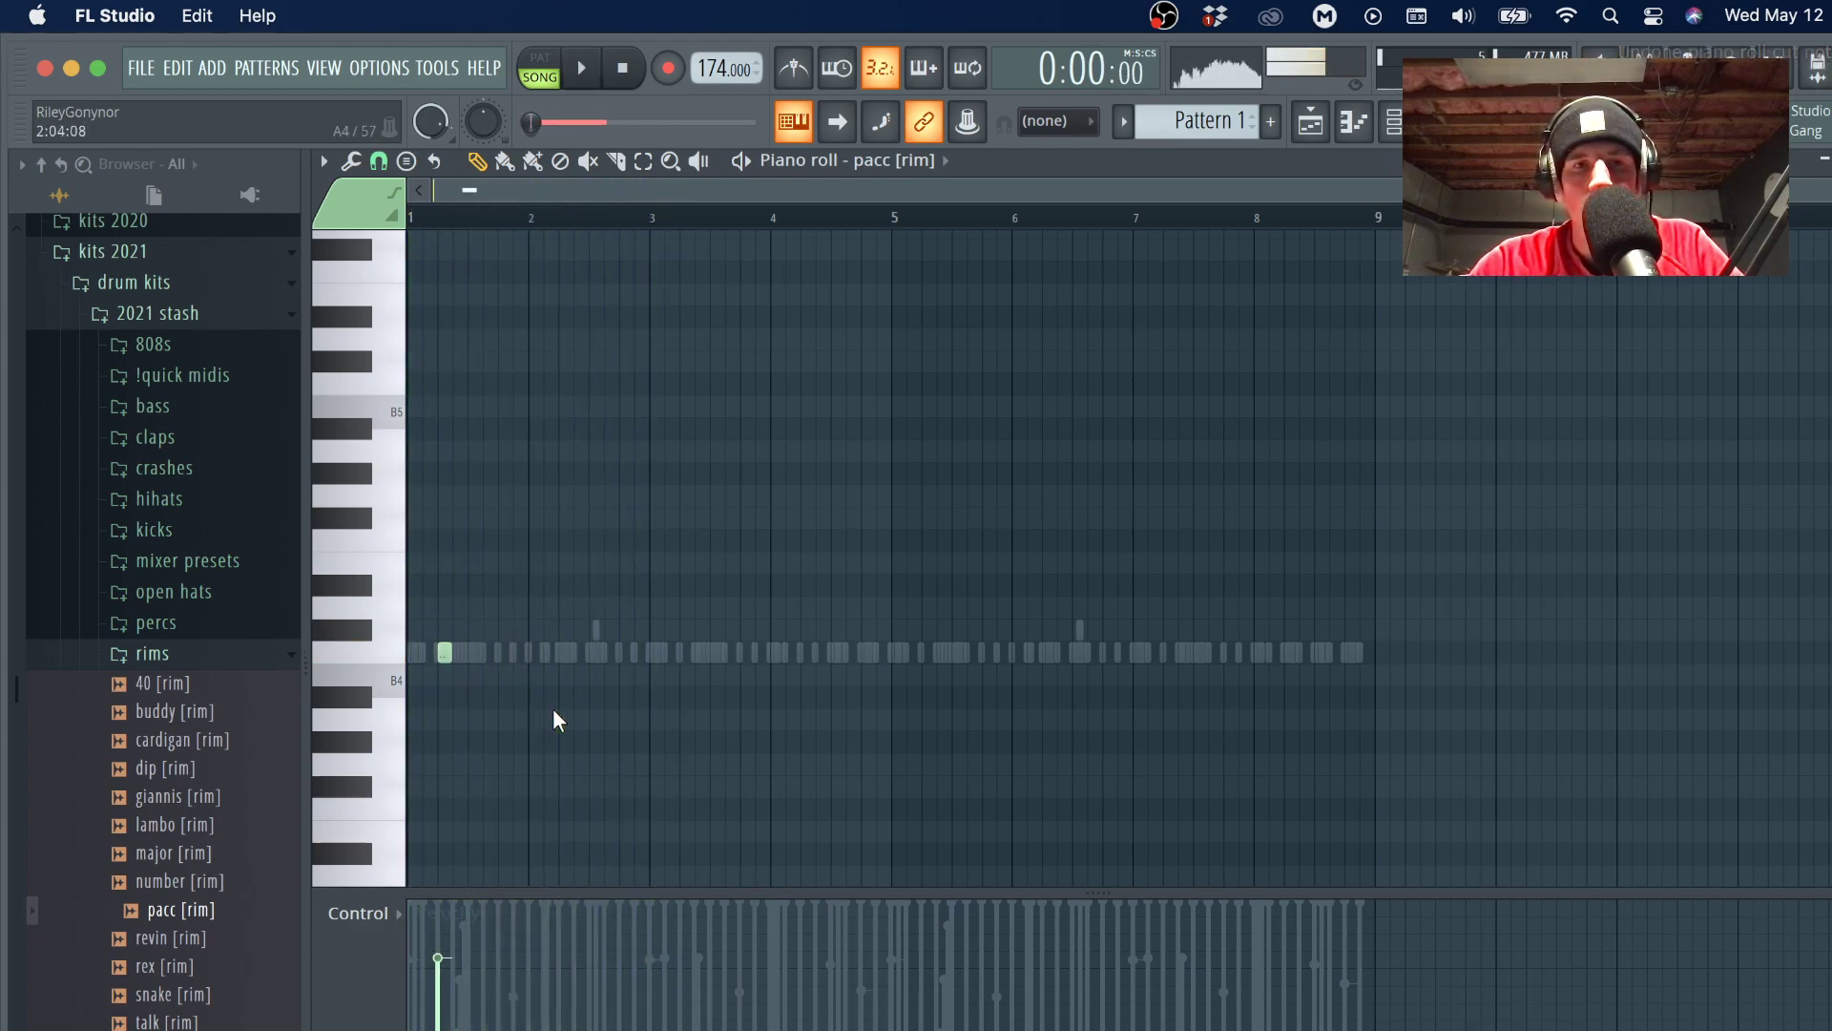
key("space")
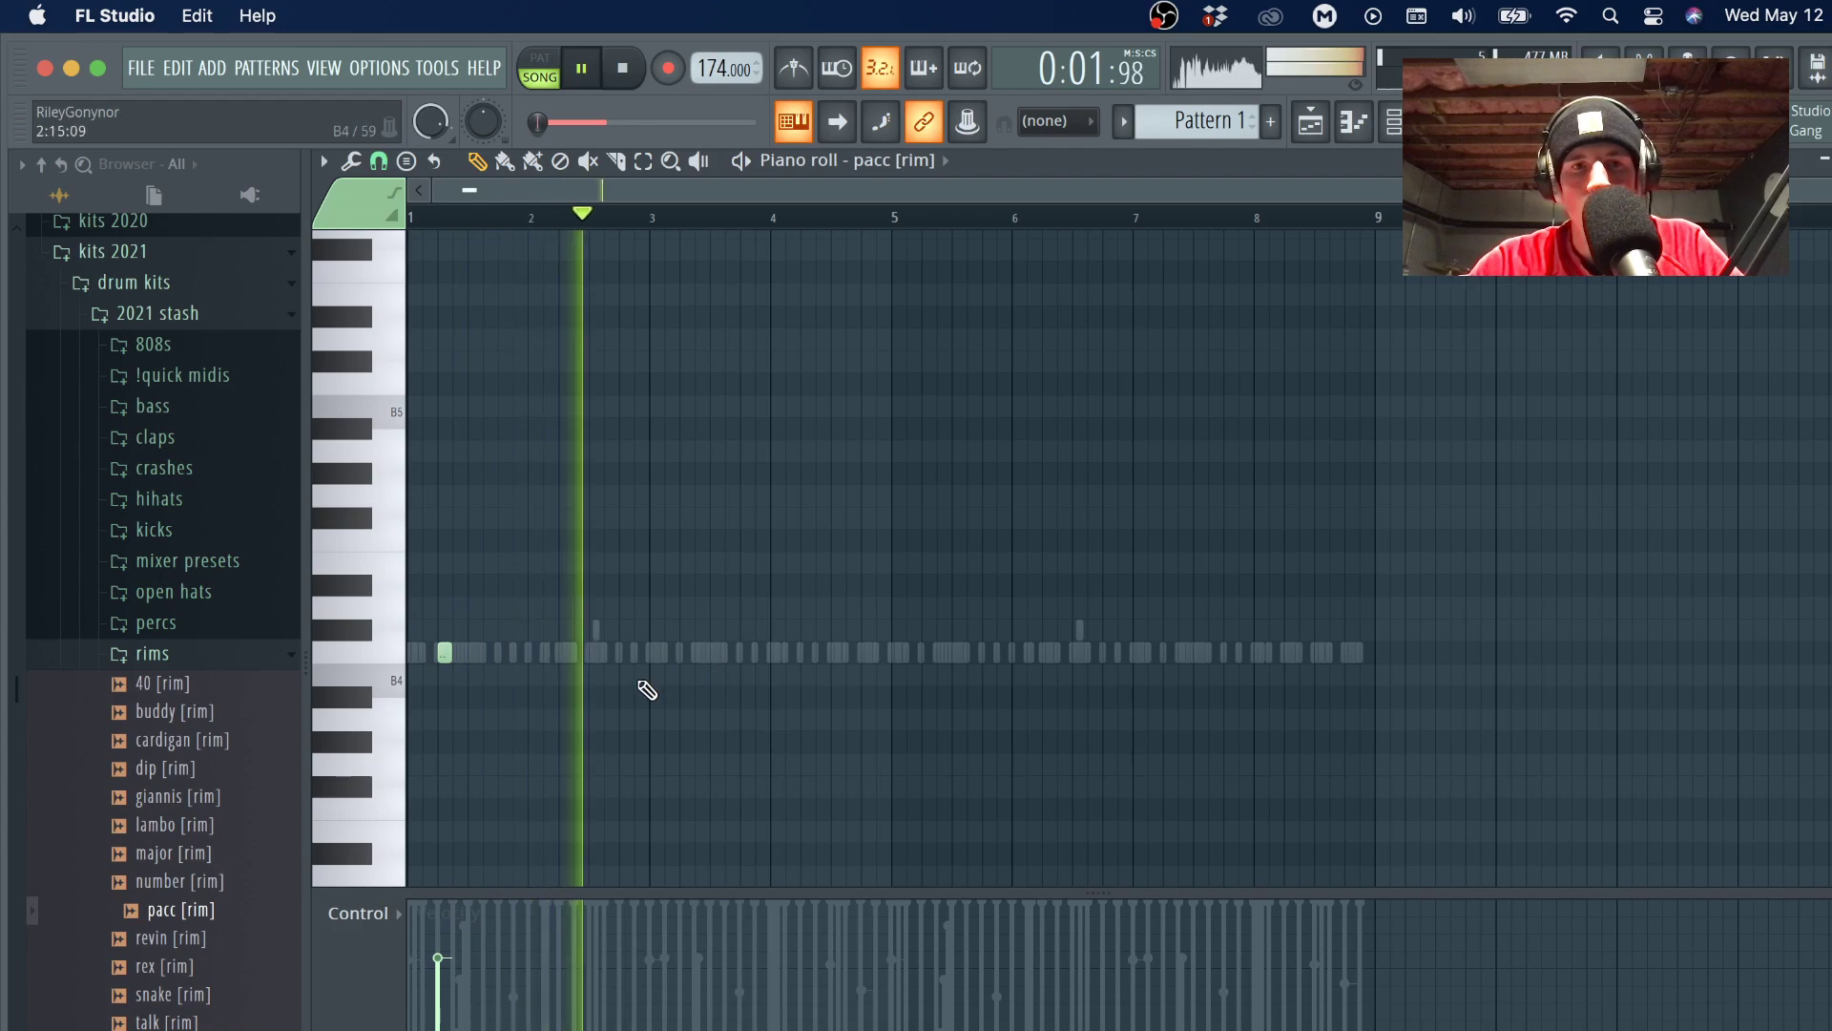
Add a rim hit at 3:03 and duplicate the rim's first four bars into bars 5 to 8.
left_click(656, 654)
left_click_drag(656, 654, 671, 652)
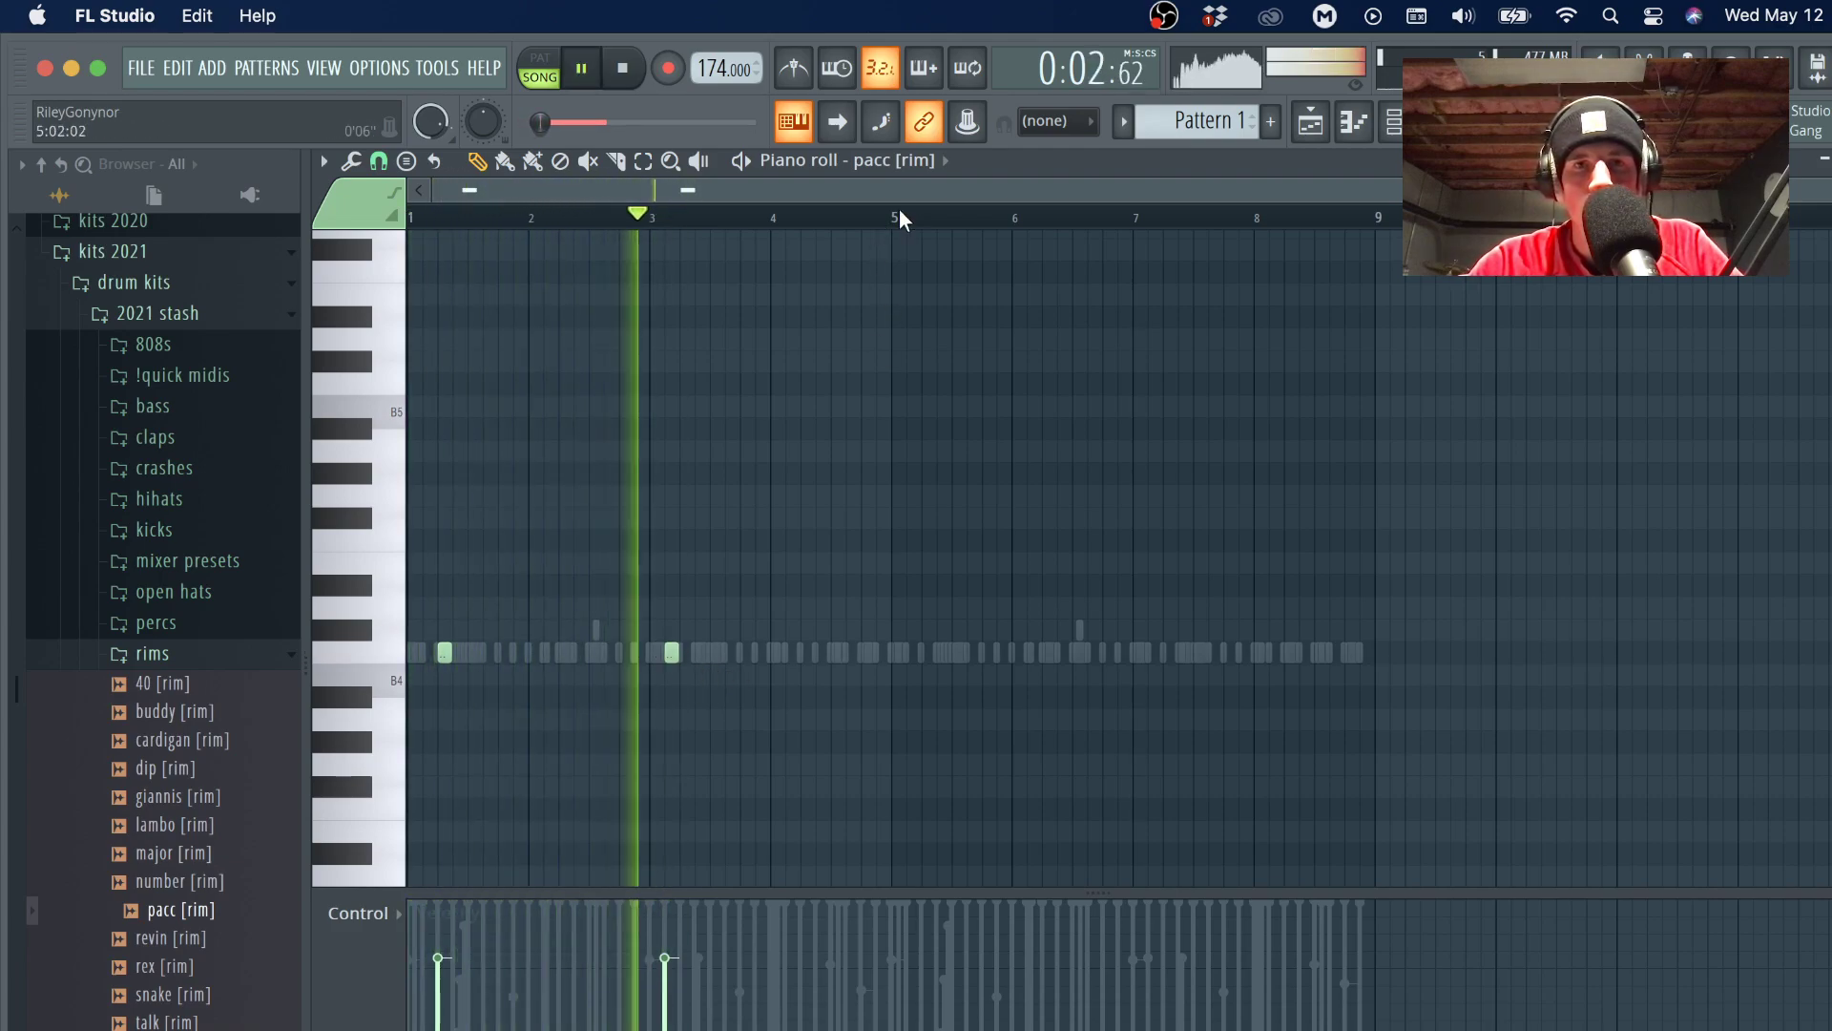
left_click_drag(891, 219, 8, 600)
key("ctrl+b")
Lower the velocity of all four rim hits together and clear the selection.
key("ctrl+a")
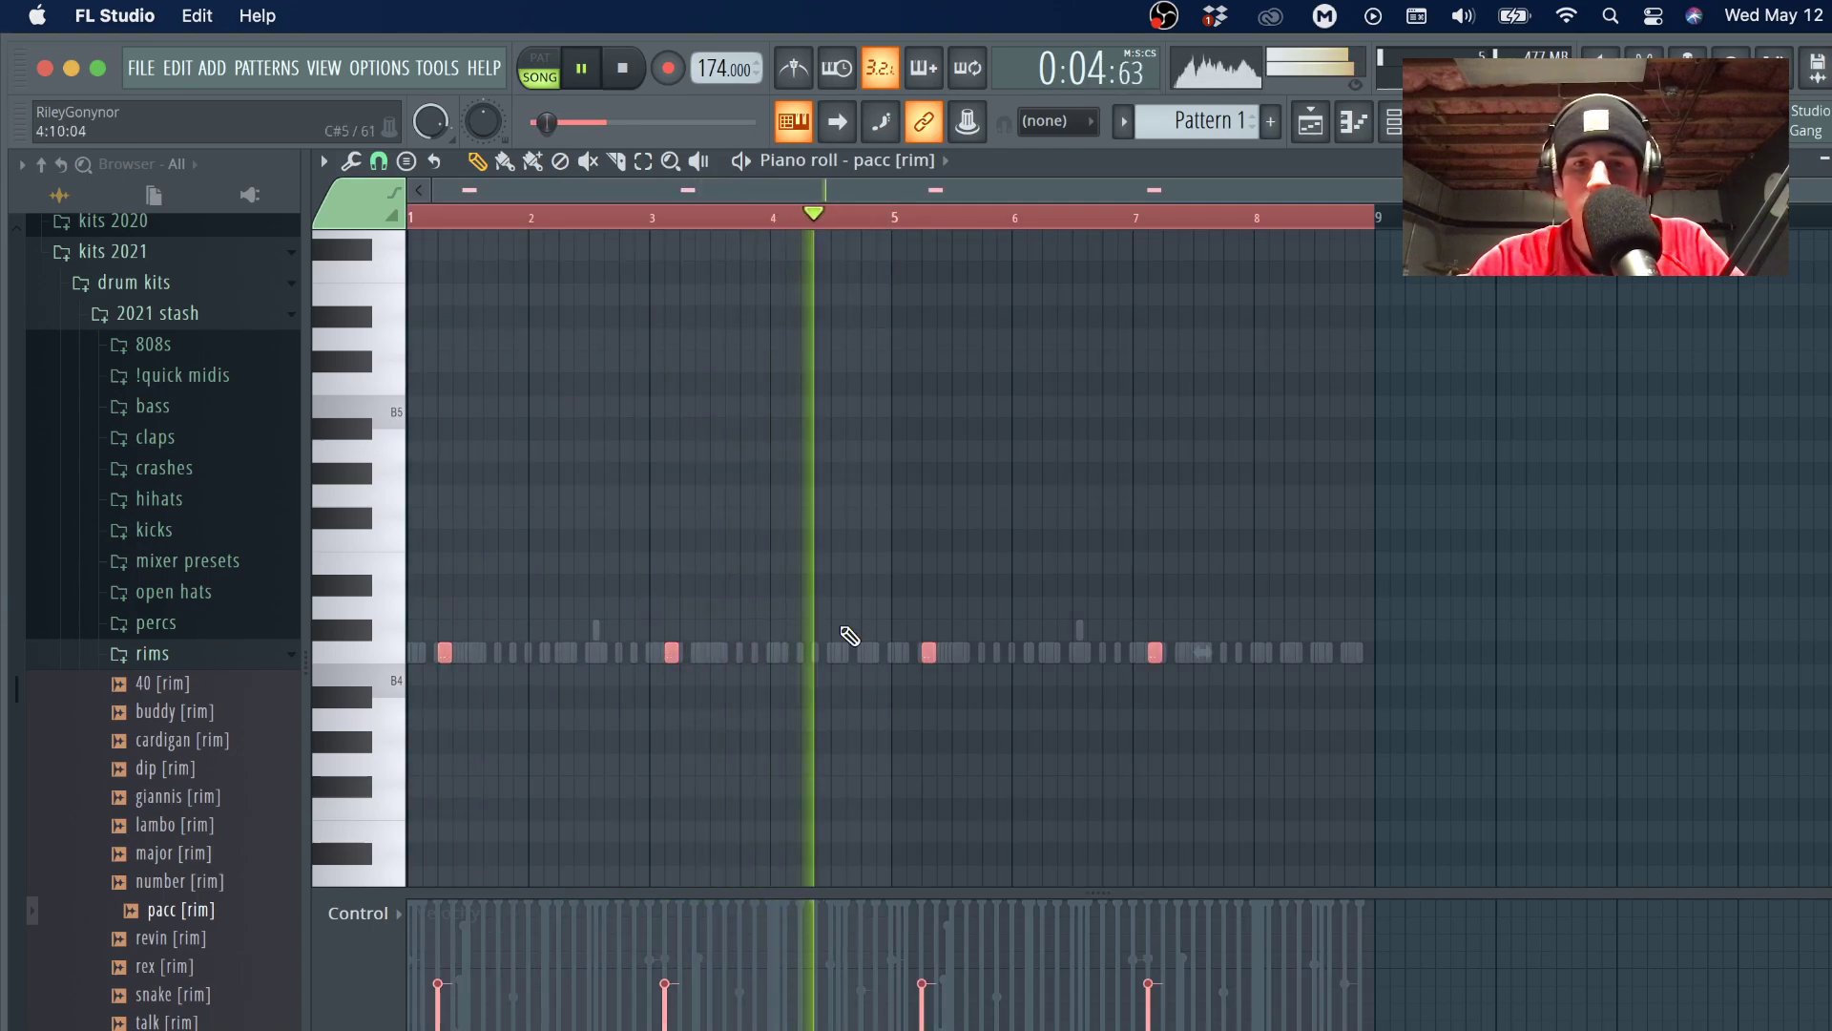
left_click(882, 255)
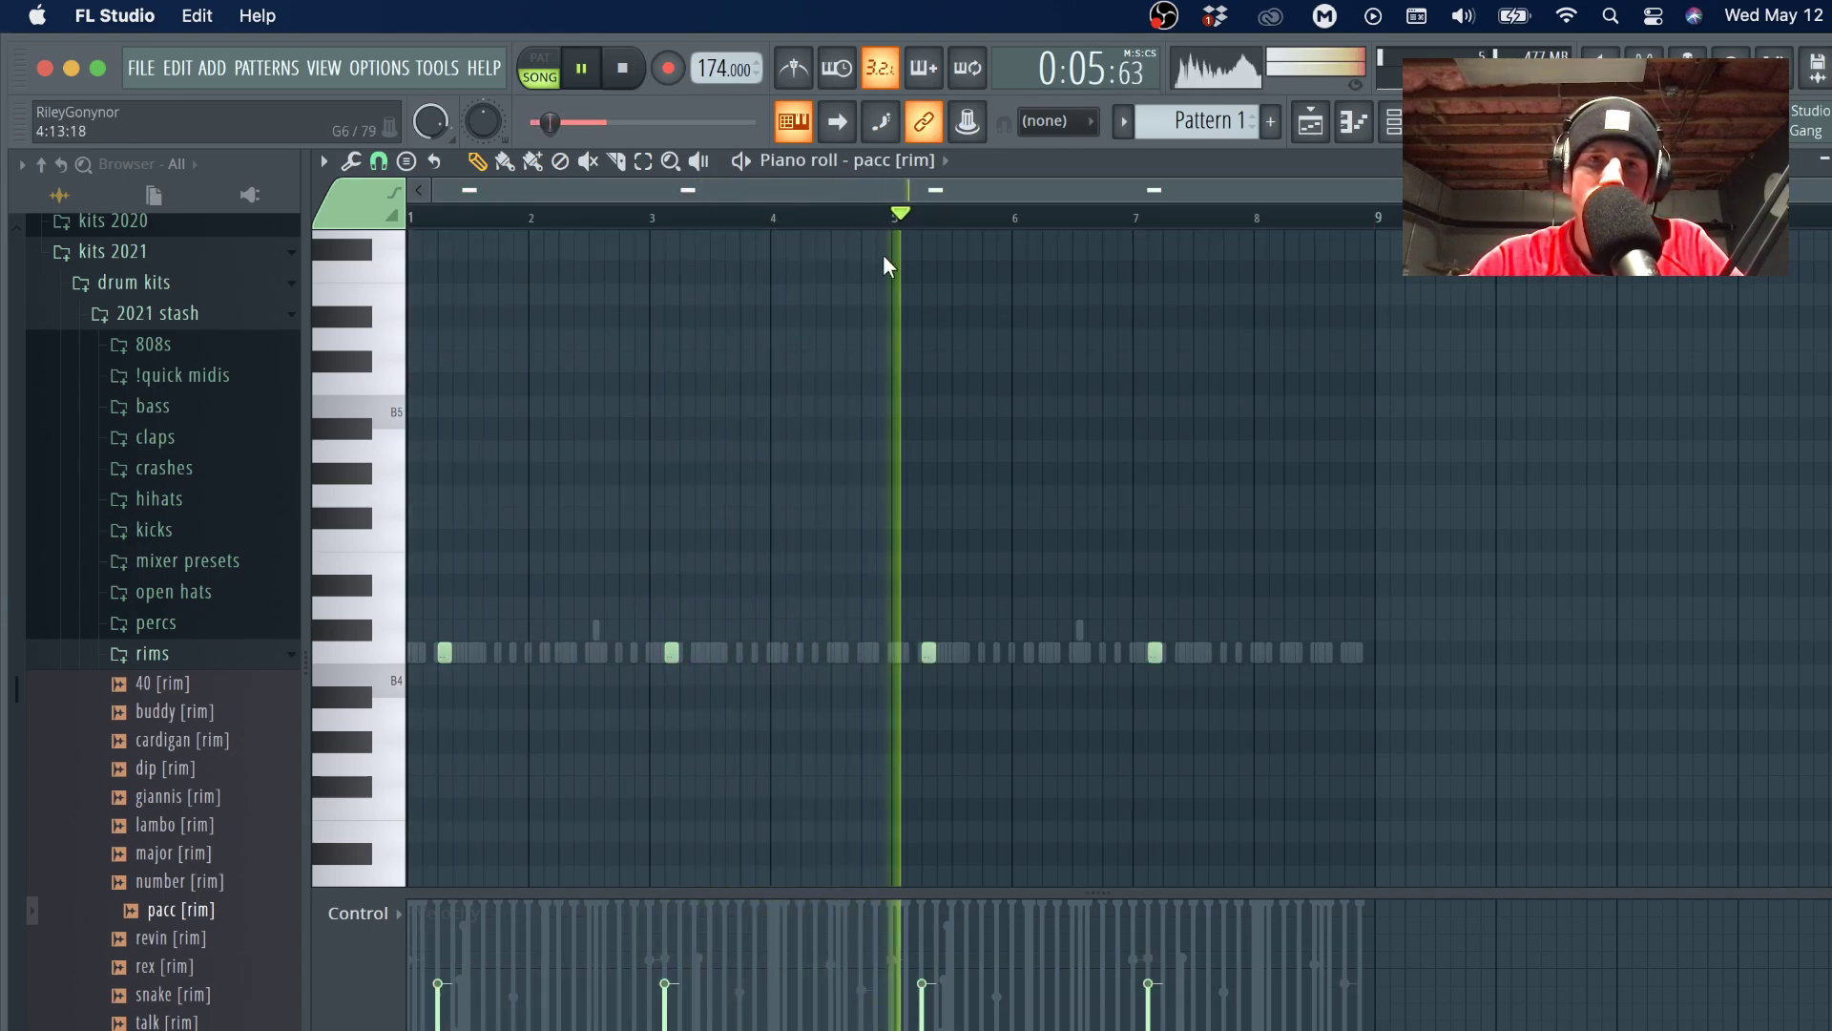
Add woodpecker [808] from the 808s folder as a new channel and open its piano roll.
left_click(153, 654)
key("F6")
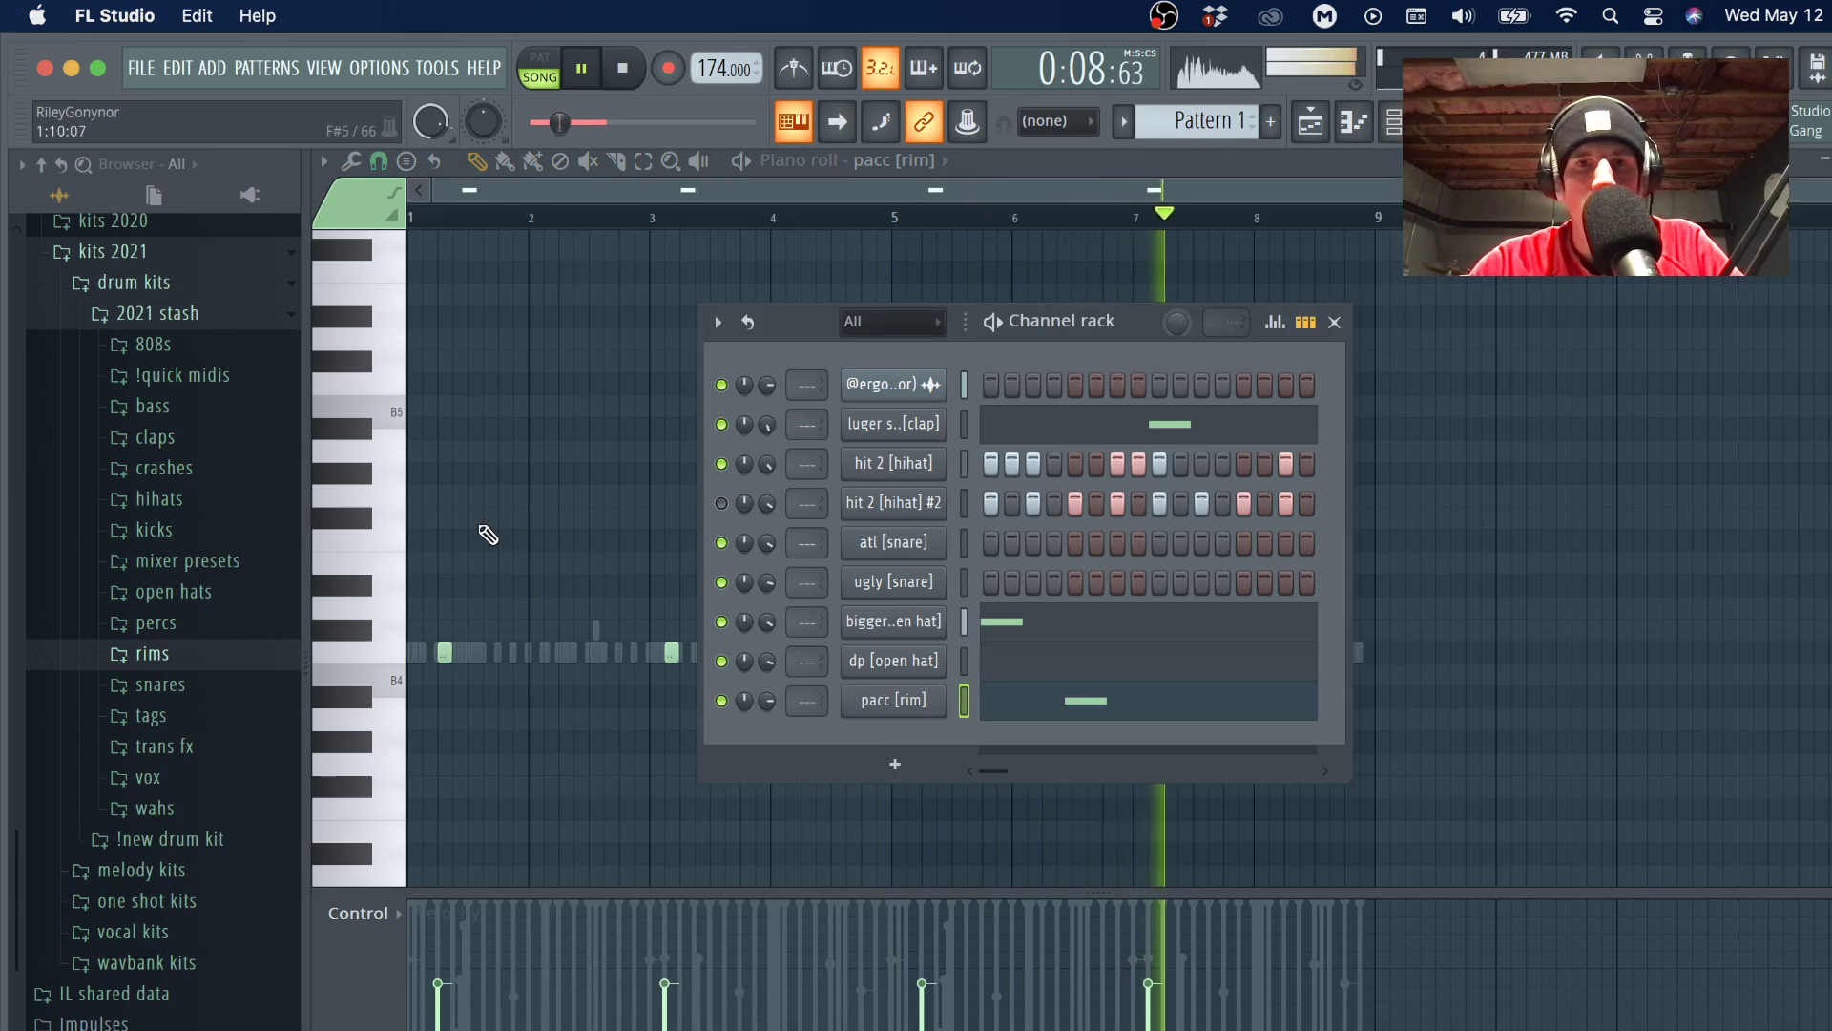
left_click(153, 344)
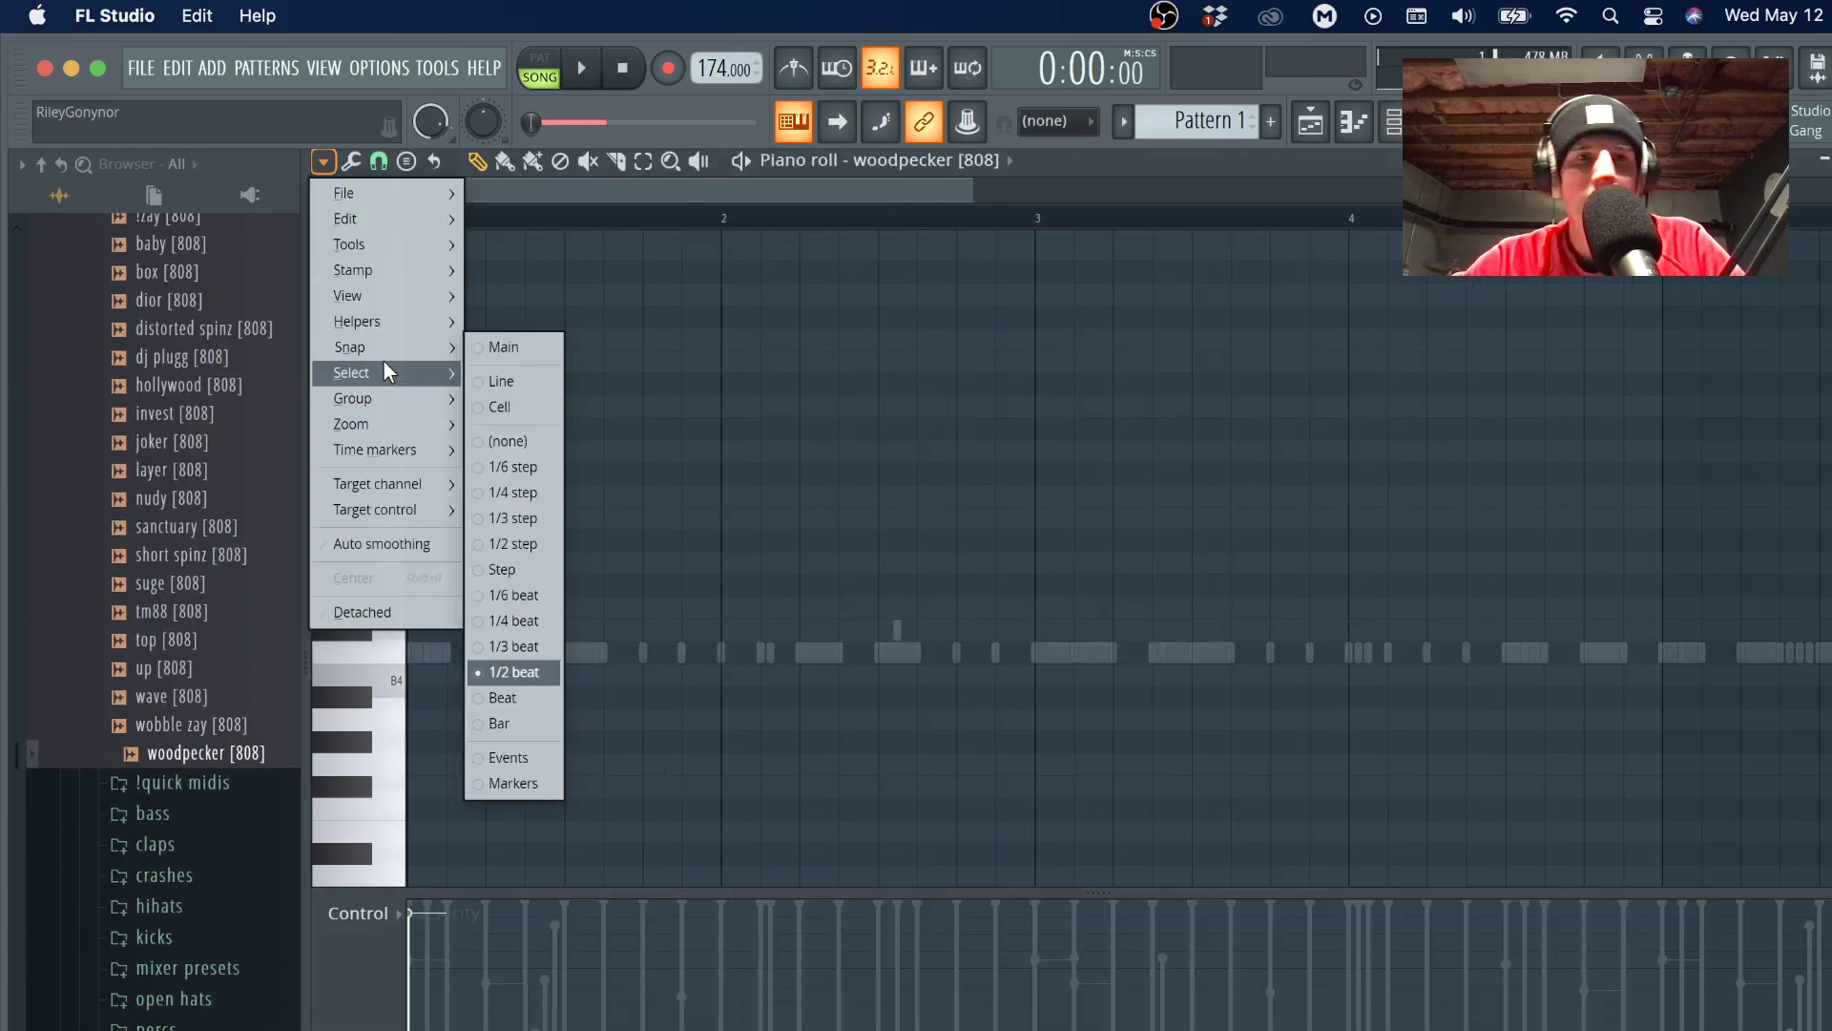
Set the piano roll's scale highlighting root note to A#, with Minor Natural (Aeolian) as the scale.
mouse_move(379, 322)
mouse_move(562, 347)
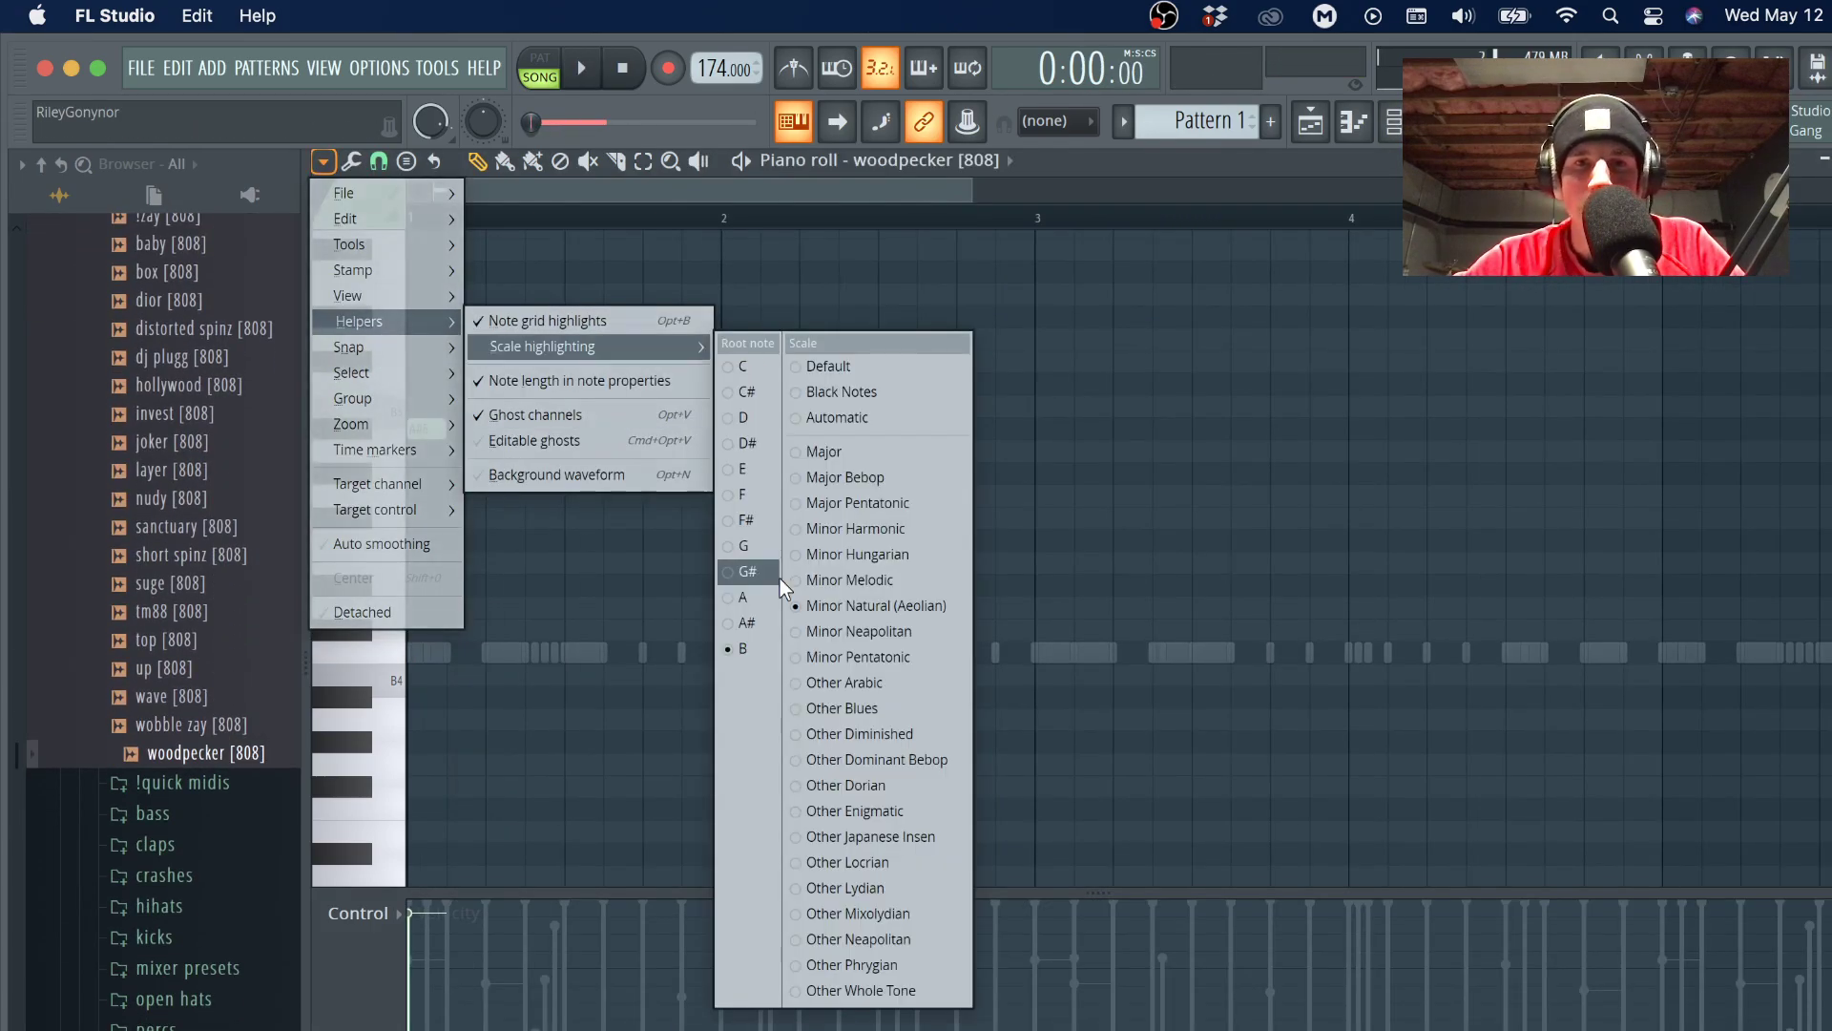
left_click(748, 620)
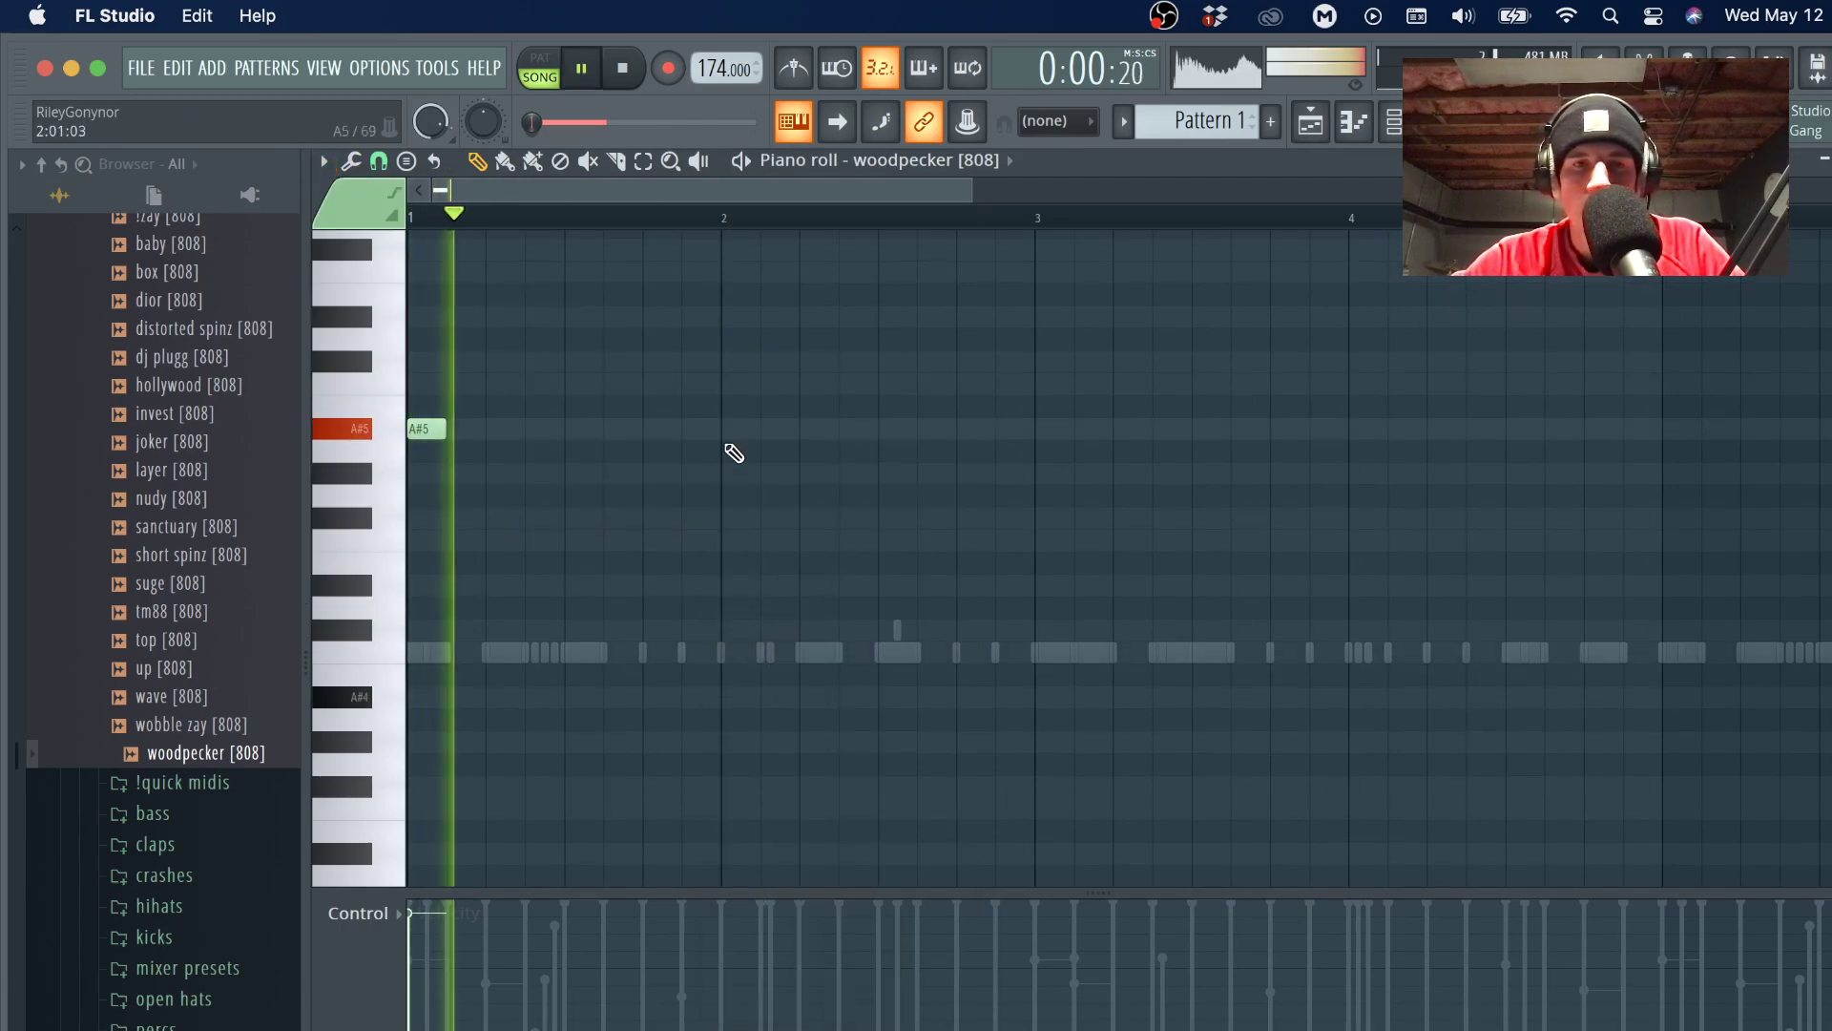
Write the 808 line with A#5 at bar 1, F#5 at 3:01 and 3:07, and F5 at 4:11.
scroll(733, 451, "down", 2)
left_click(813, 520)
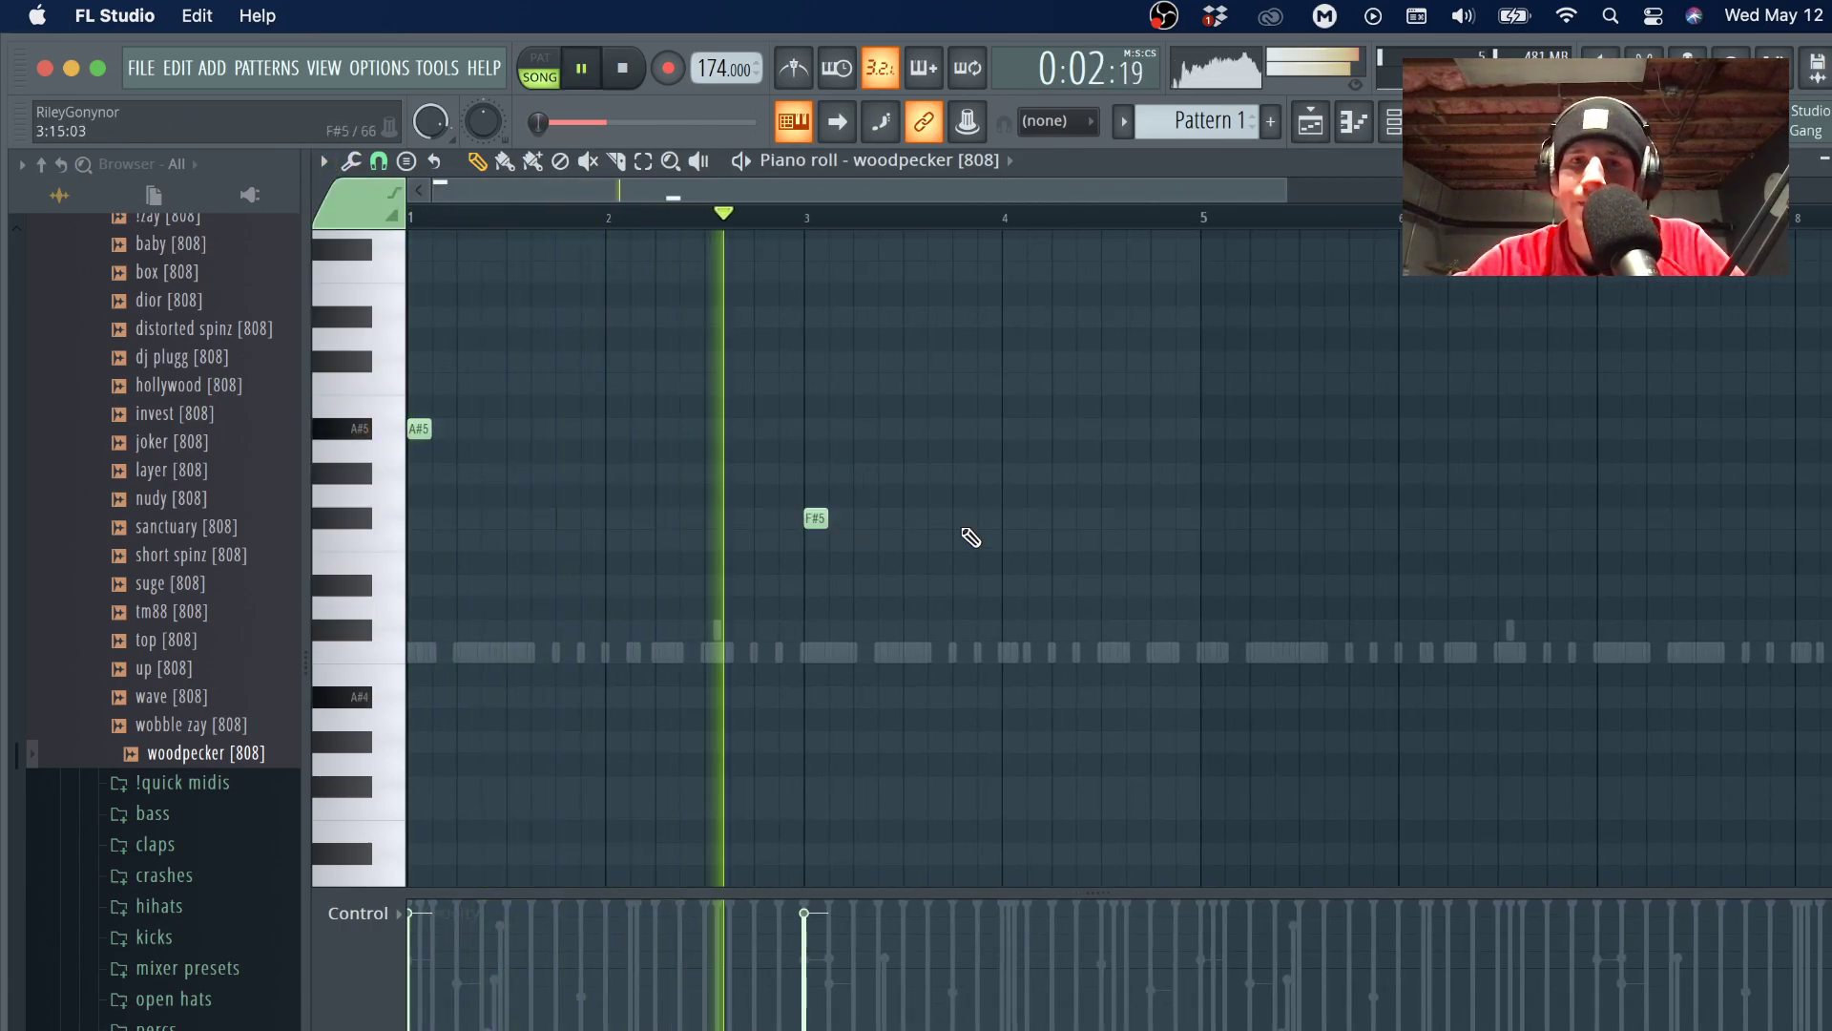
left_click(890, 520)
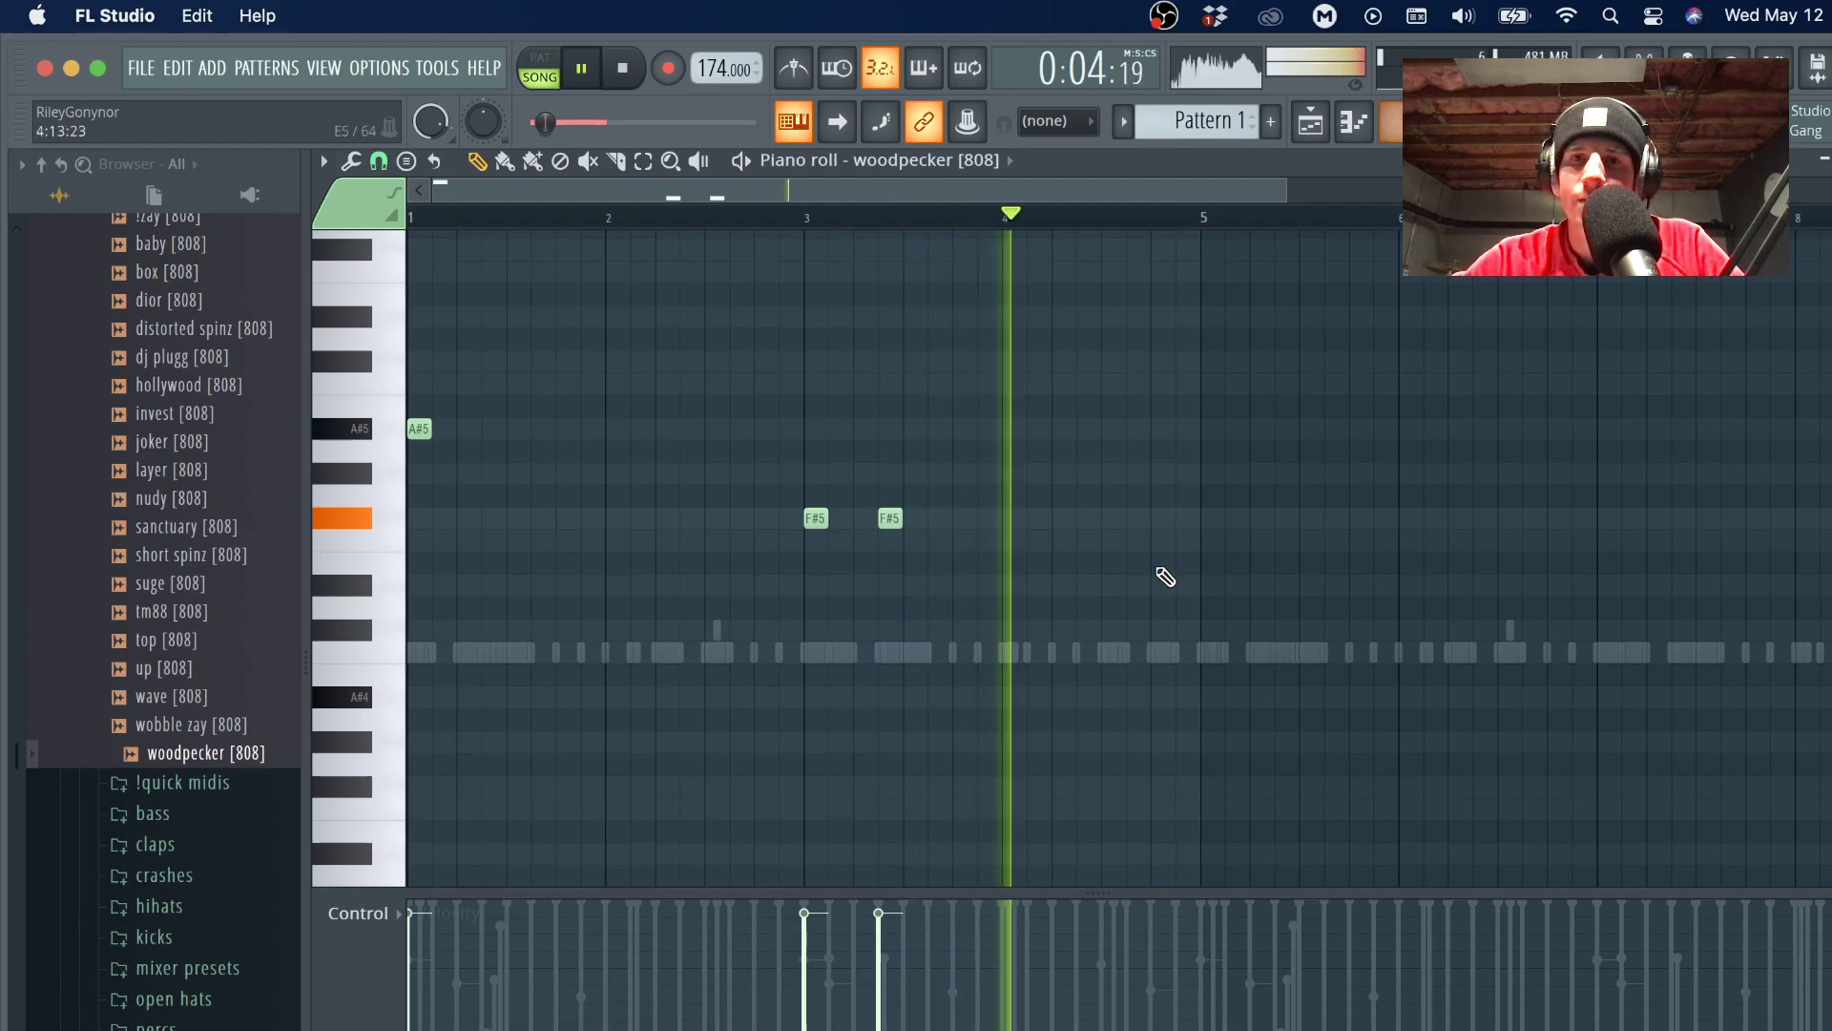
left_click(1131, 540)
key("F6")
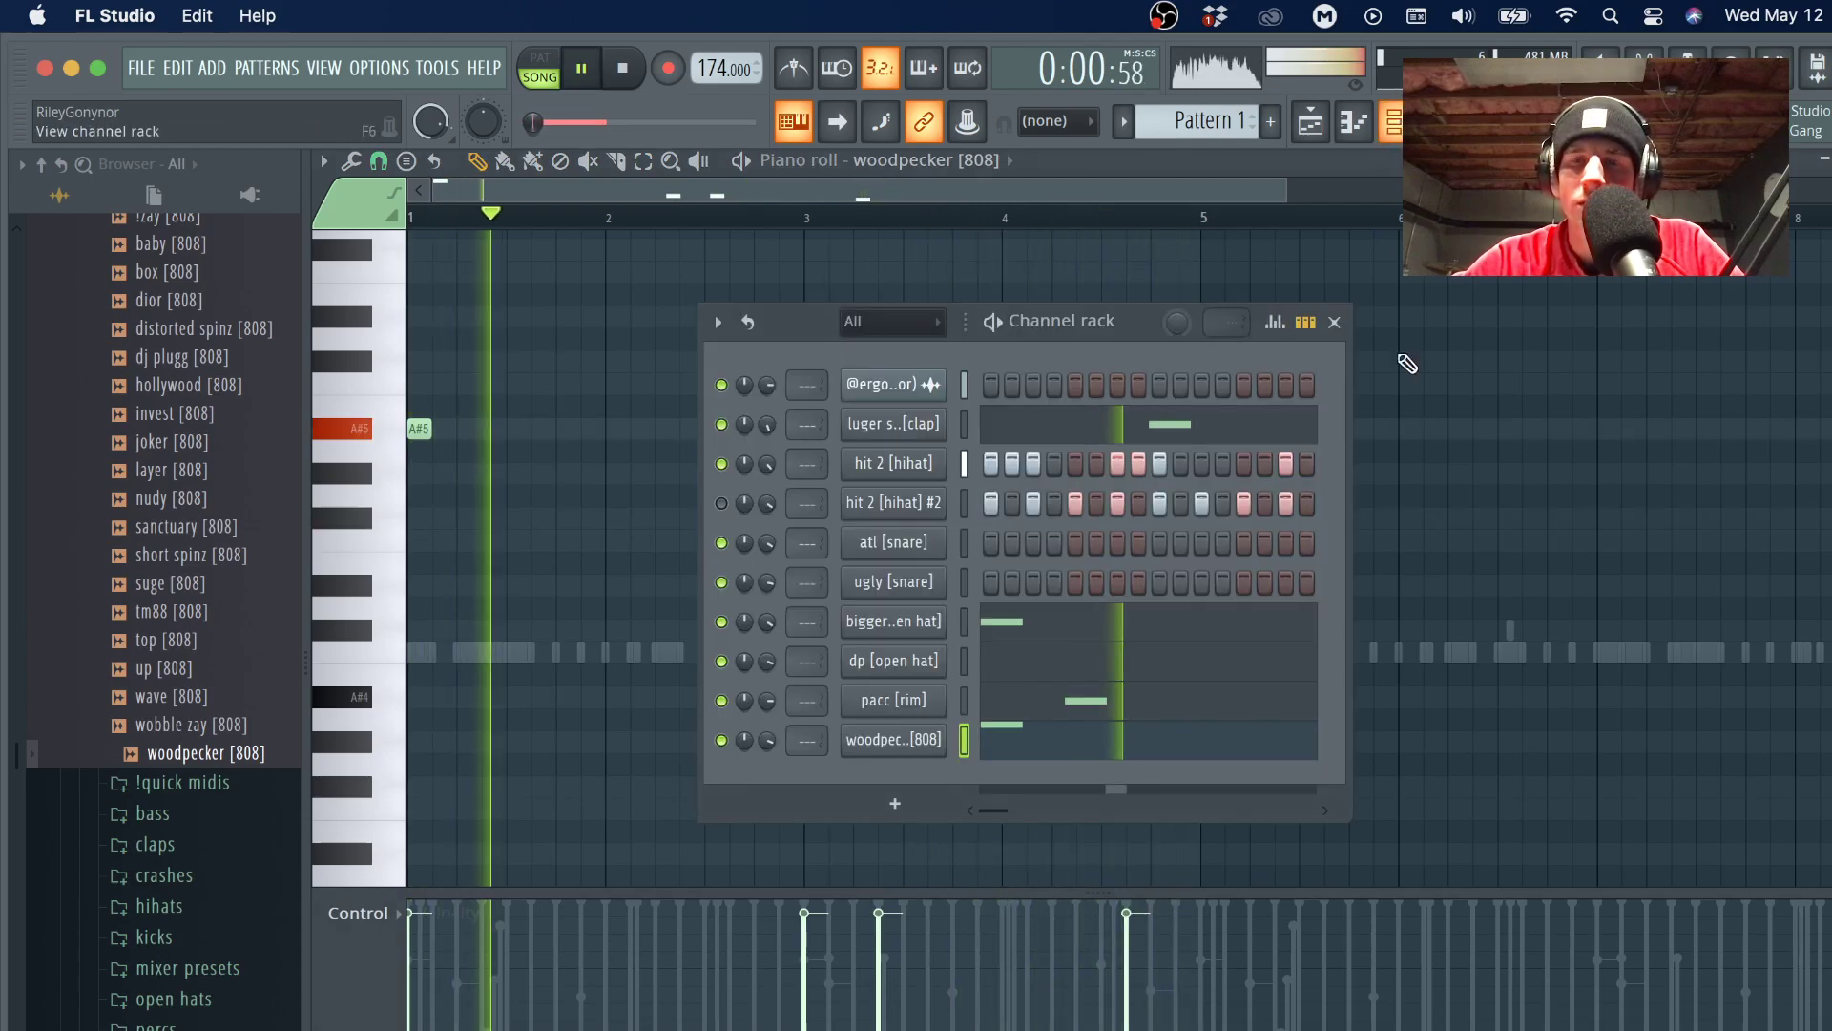
key("F6")
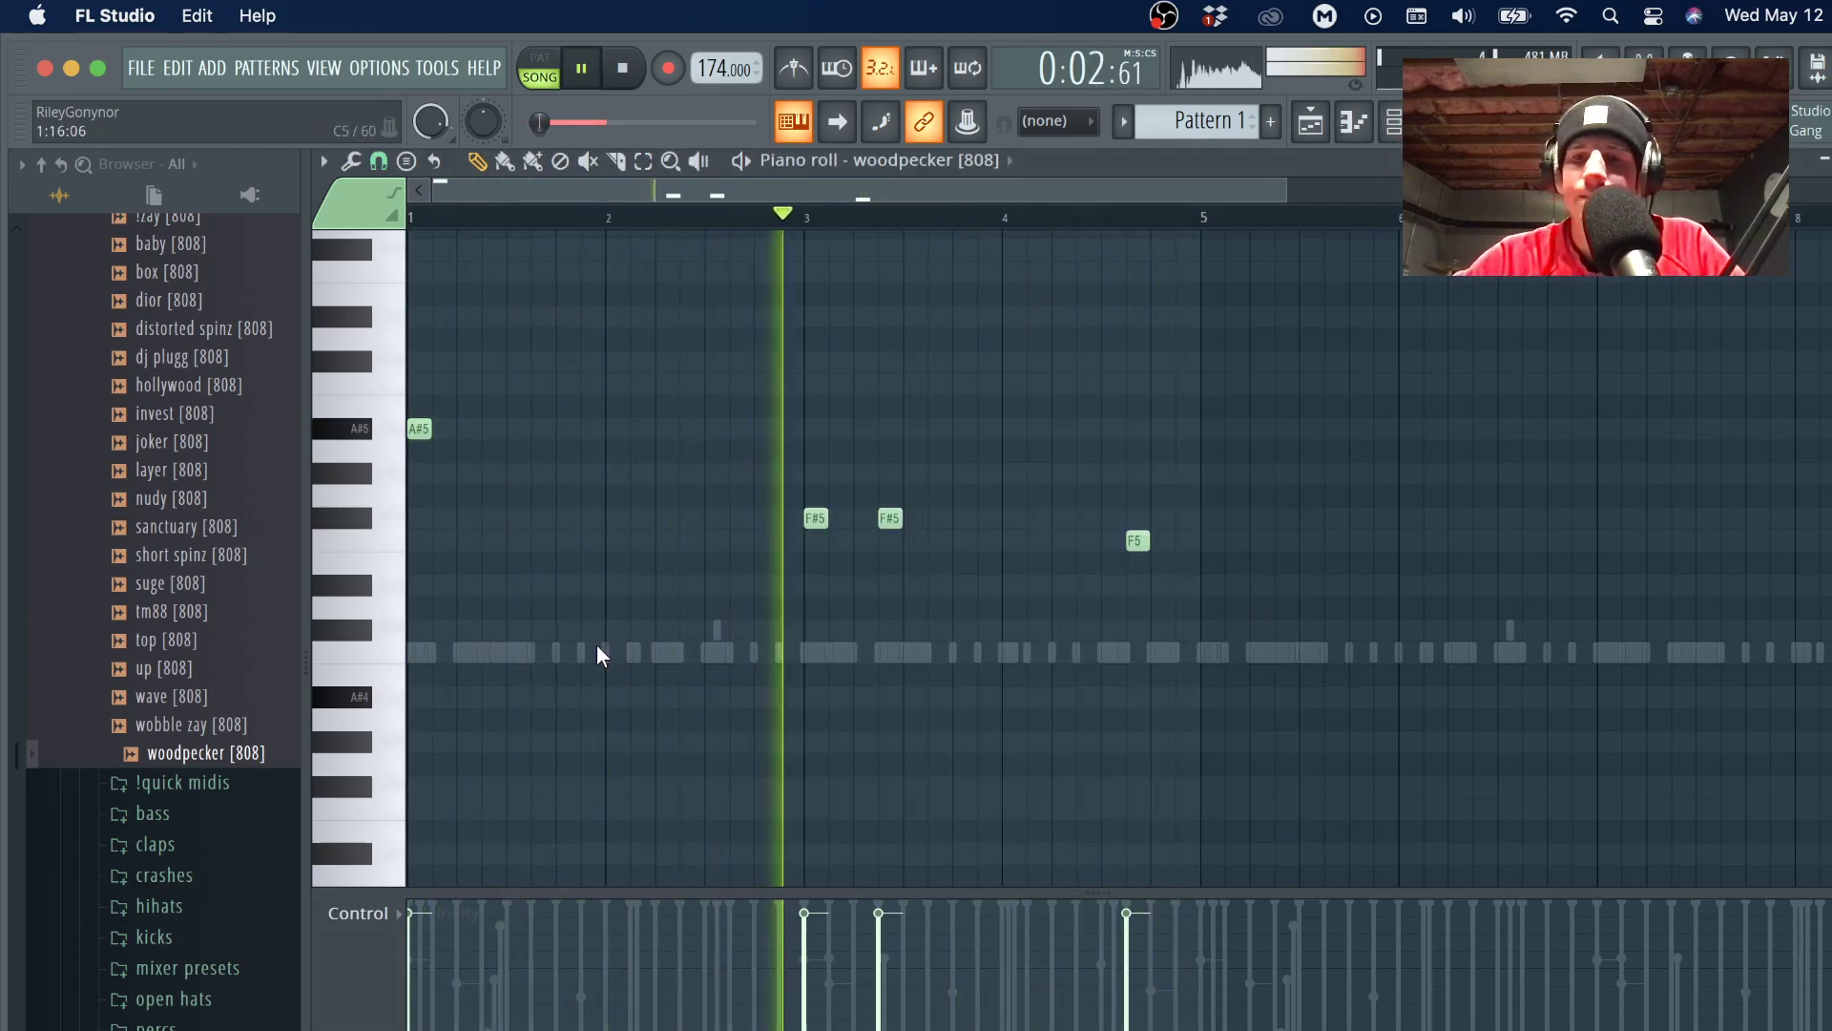
Raise the system volume and review the 808 notes and the channel rack volumes during playback.
key("XF86AudioRaiseVolume")
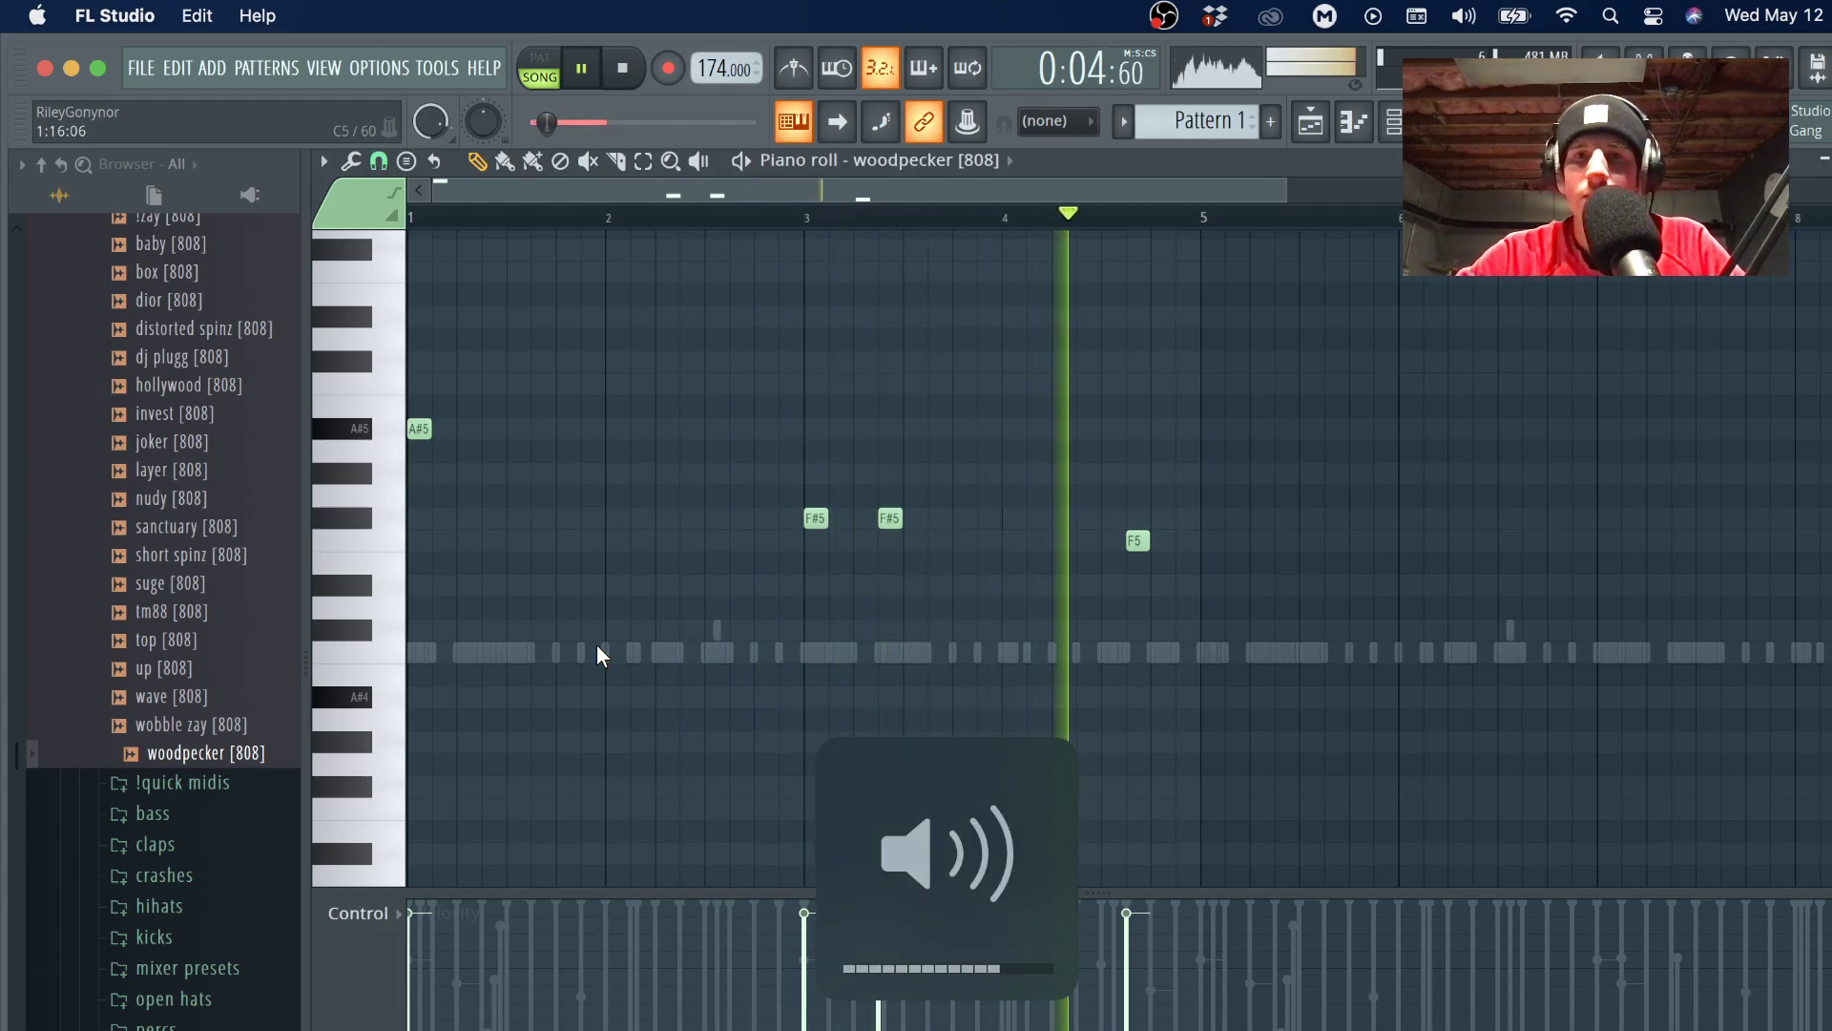
left_click_drag(1111, 523, 1198, 609)
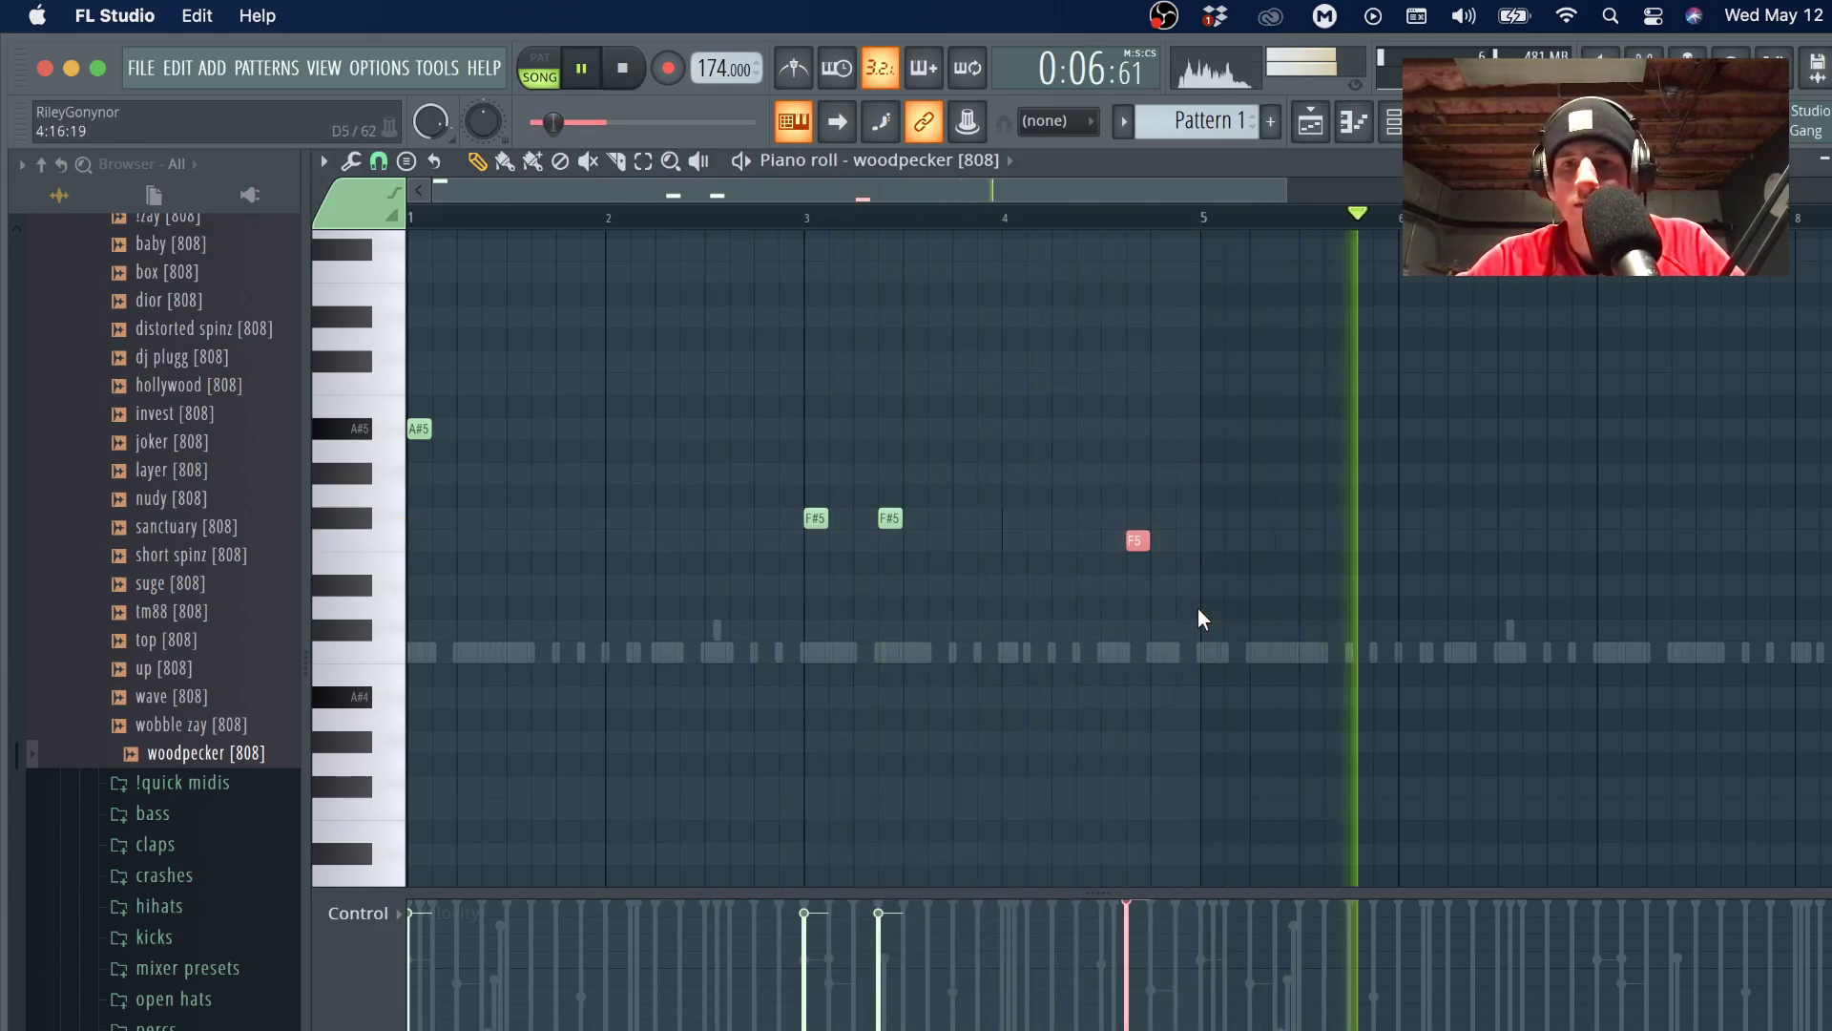
key("super+a")
key("F6")
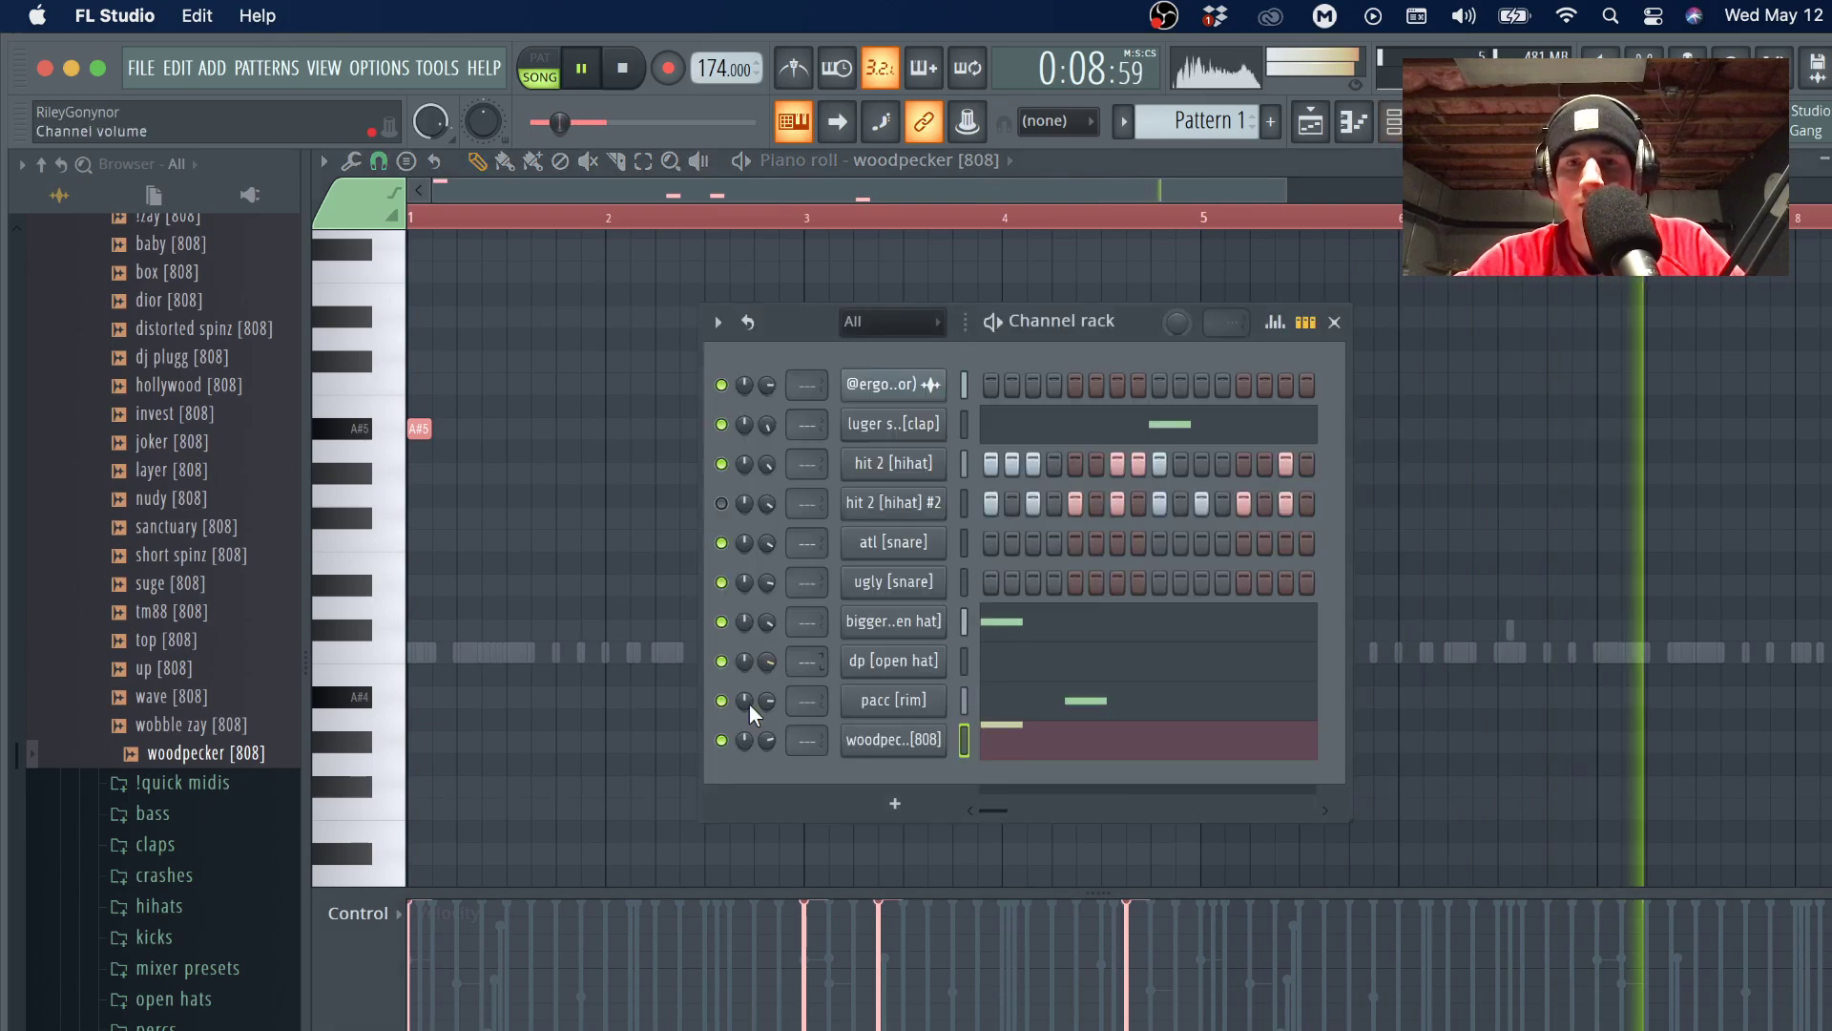
key("F6")
key("space")
scroll(645, 662, "down", 2)
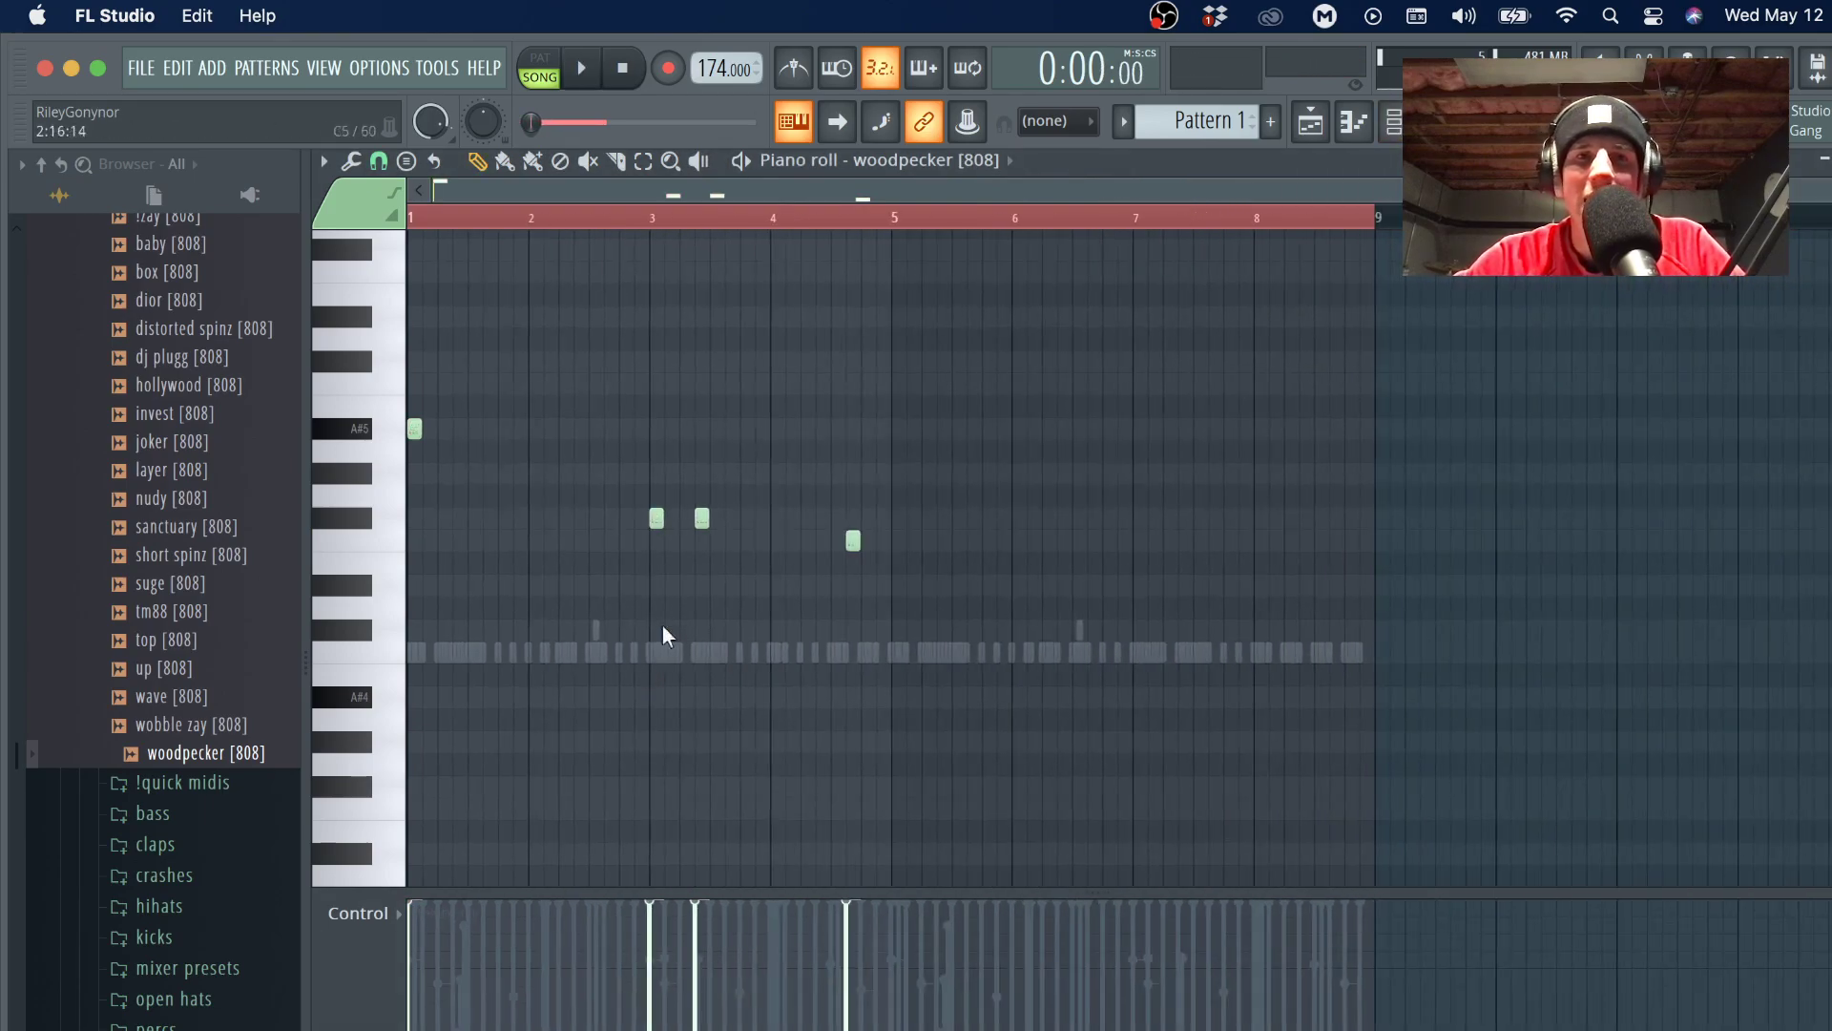
left_click(681, 222)
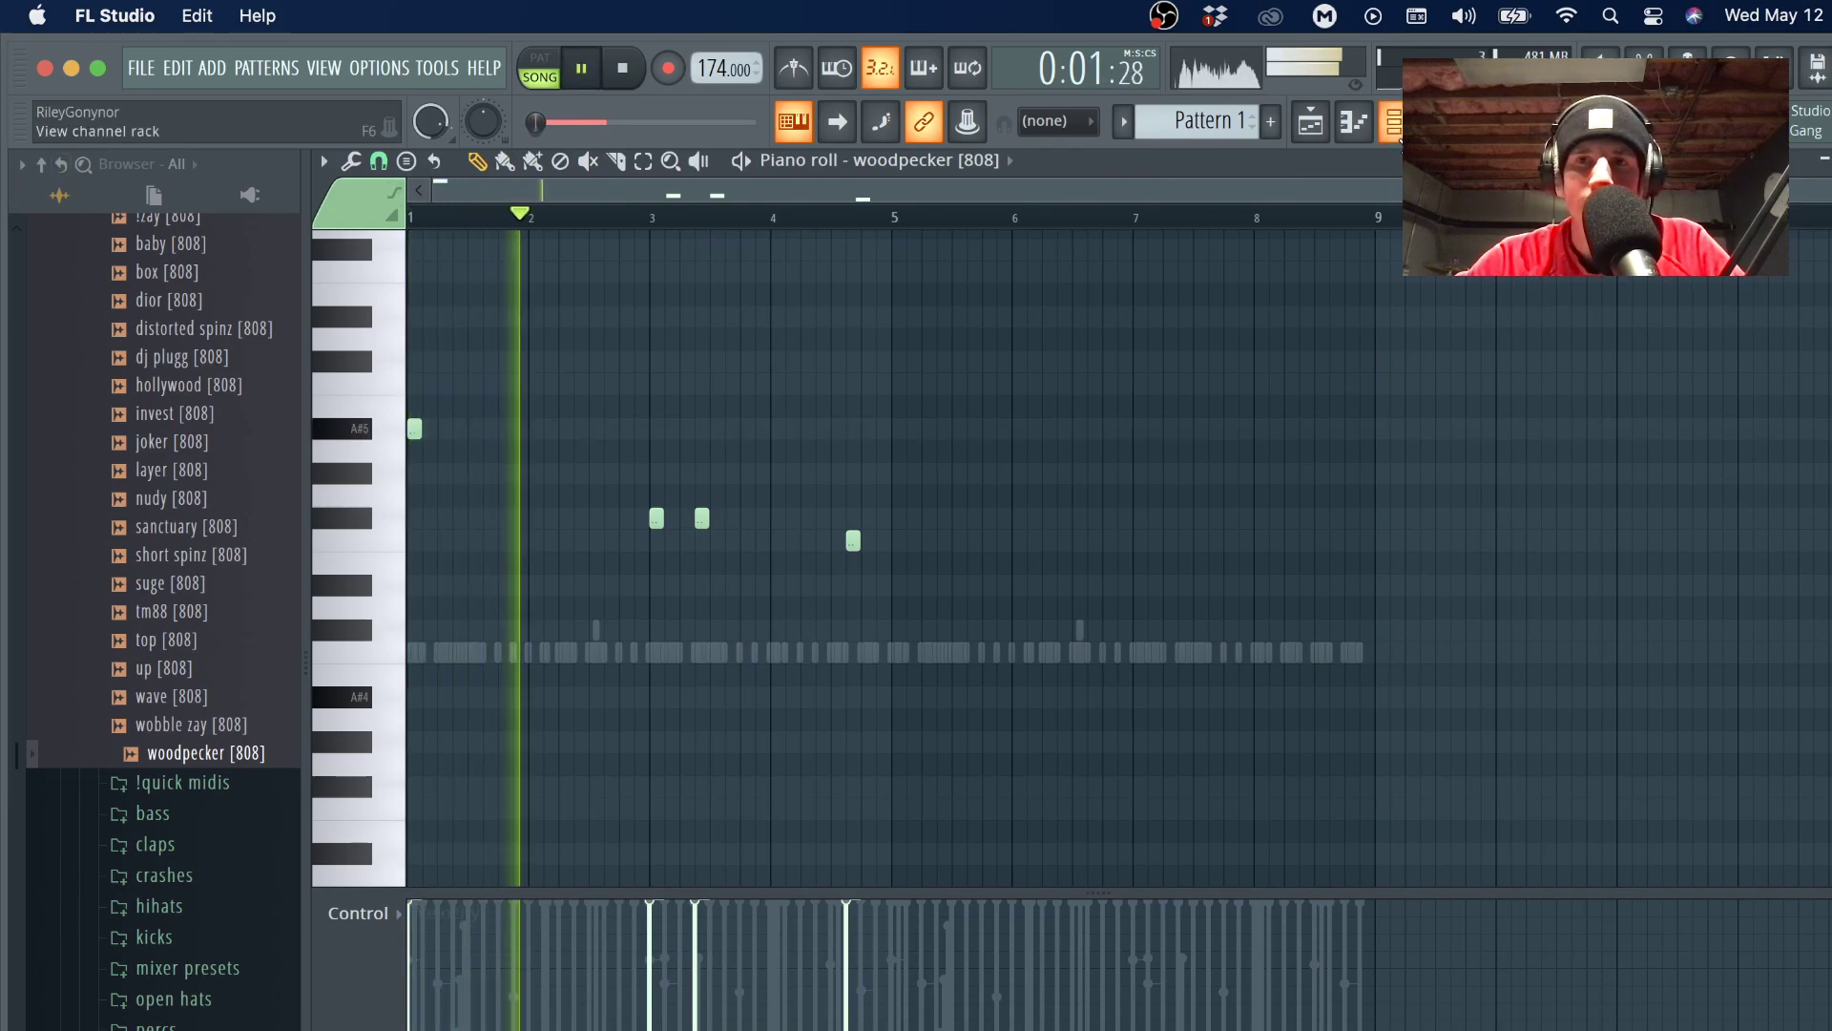
key("F6")
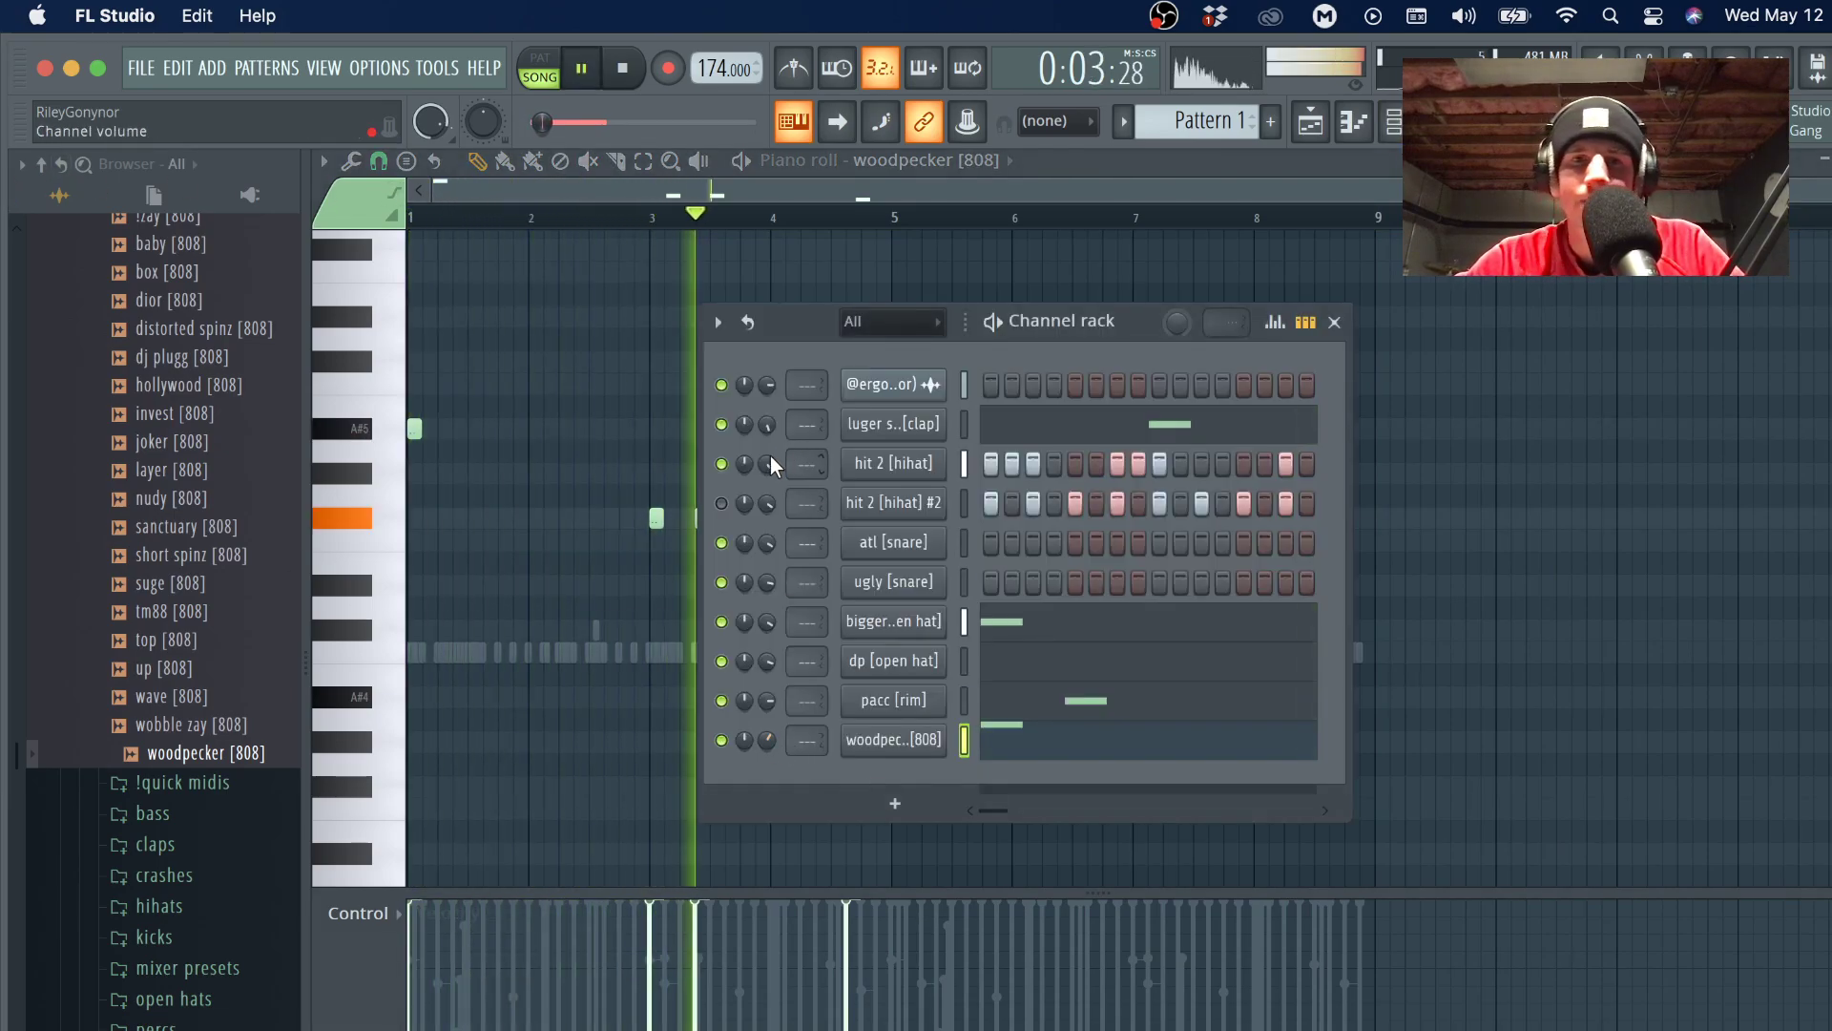
key("F6")
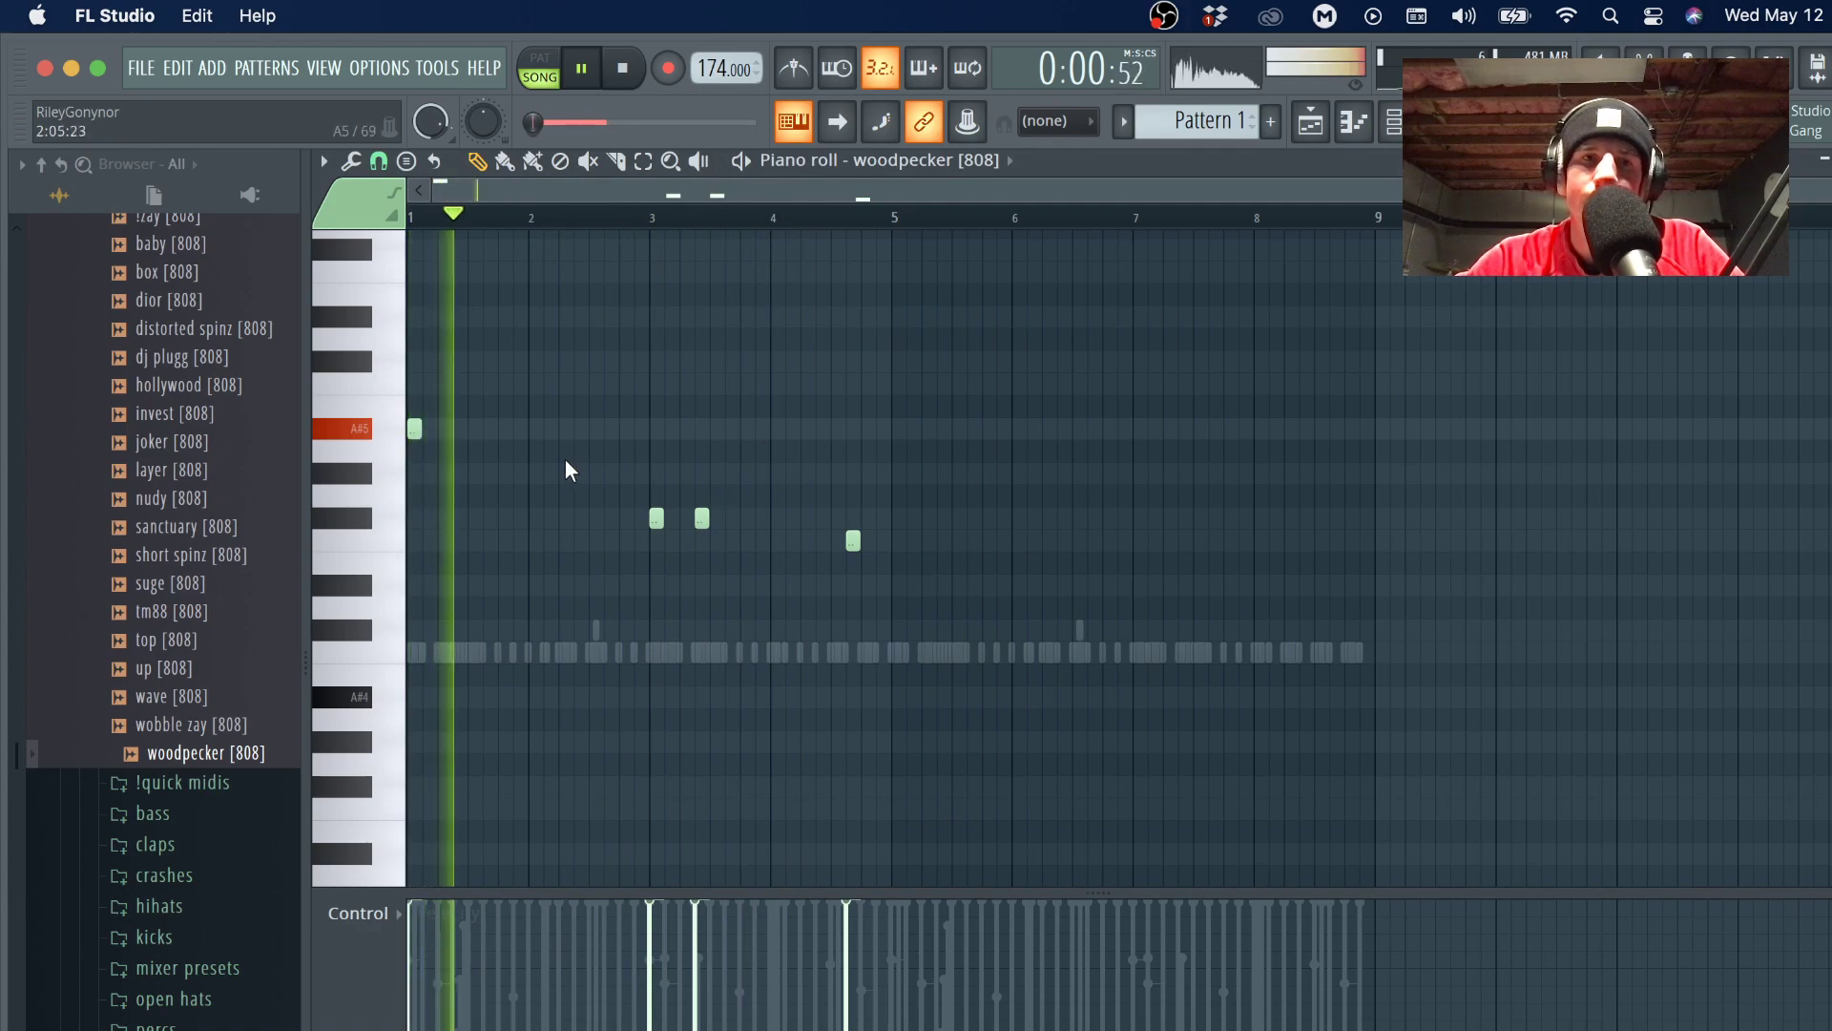
Lower the 808 note at bar 1 an octave to A#4 and move the F5 note to 4:13.
key("space")
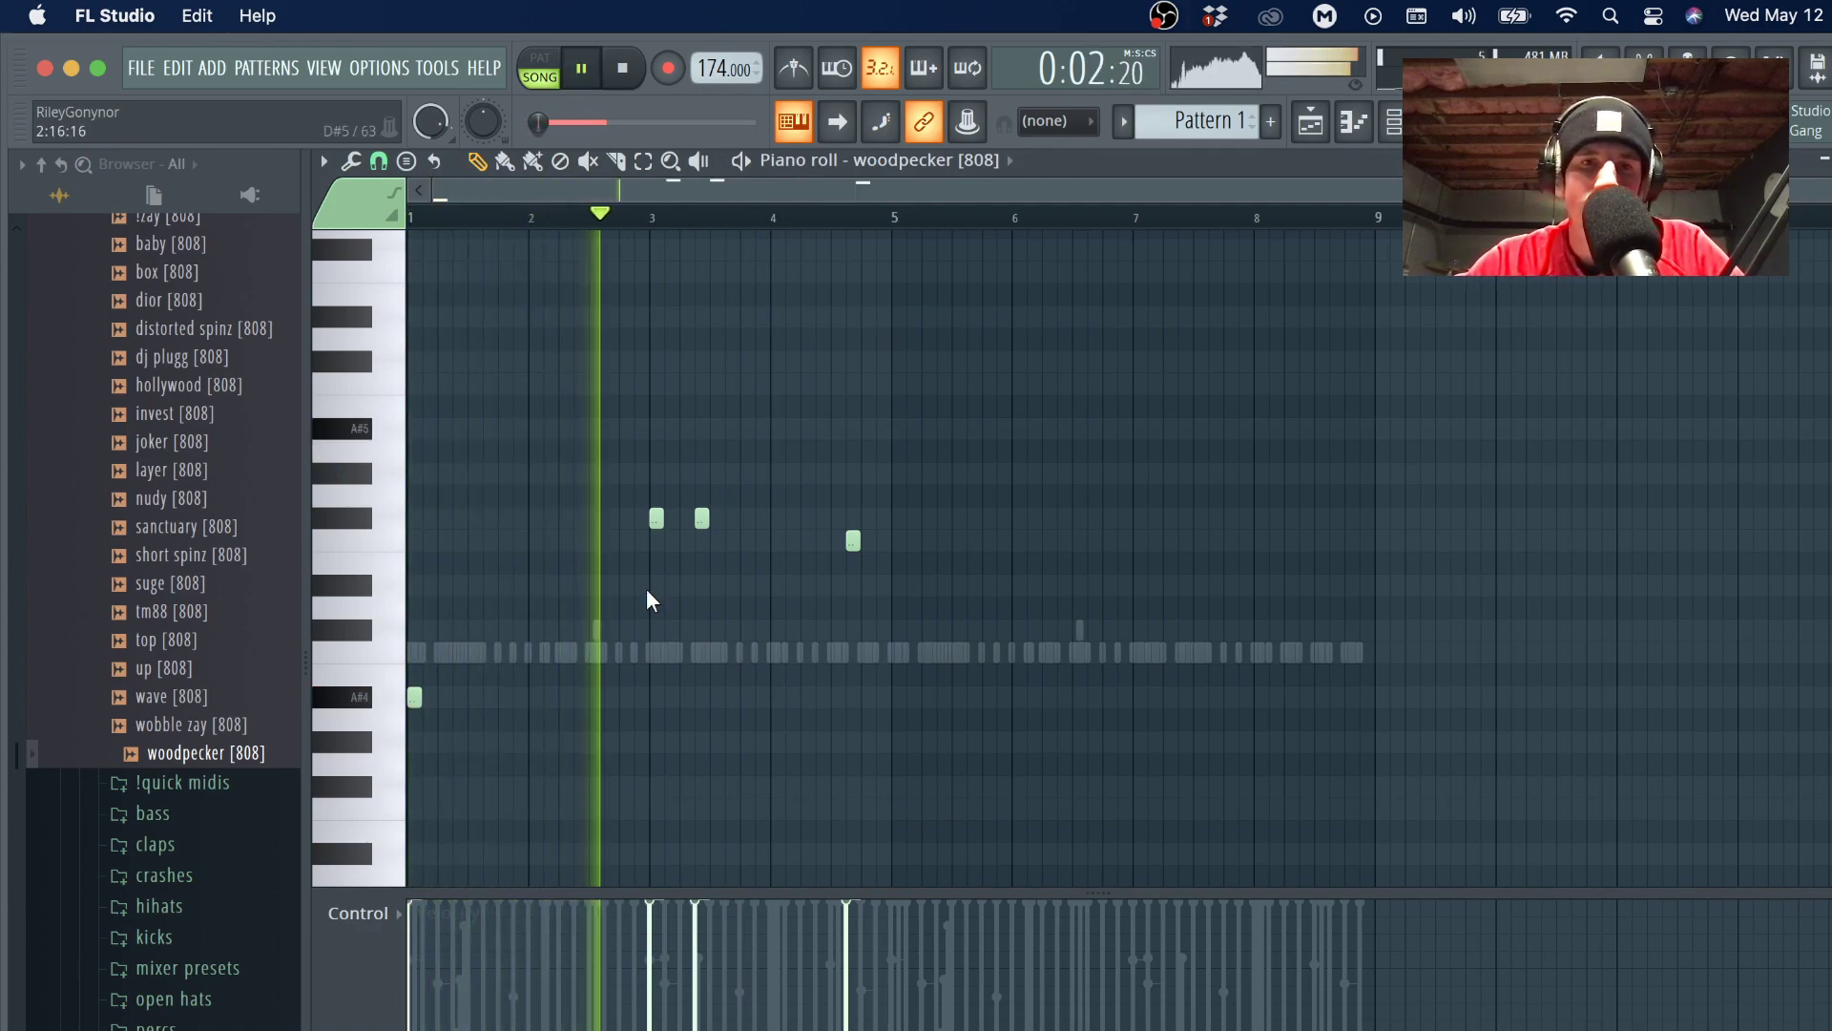
scroll(754, 564, "up", 2)
left_click(840, 518)
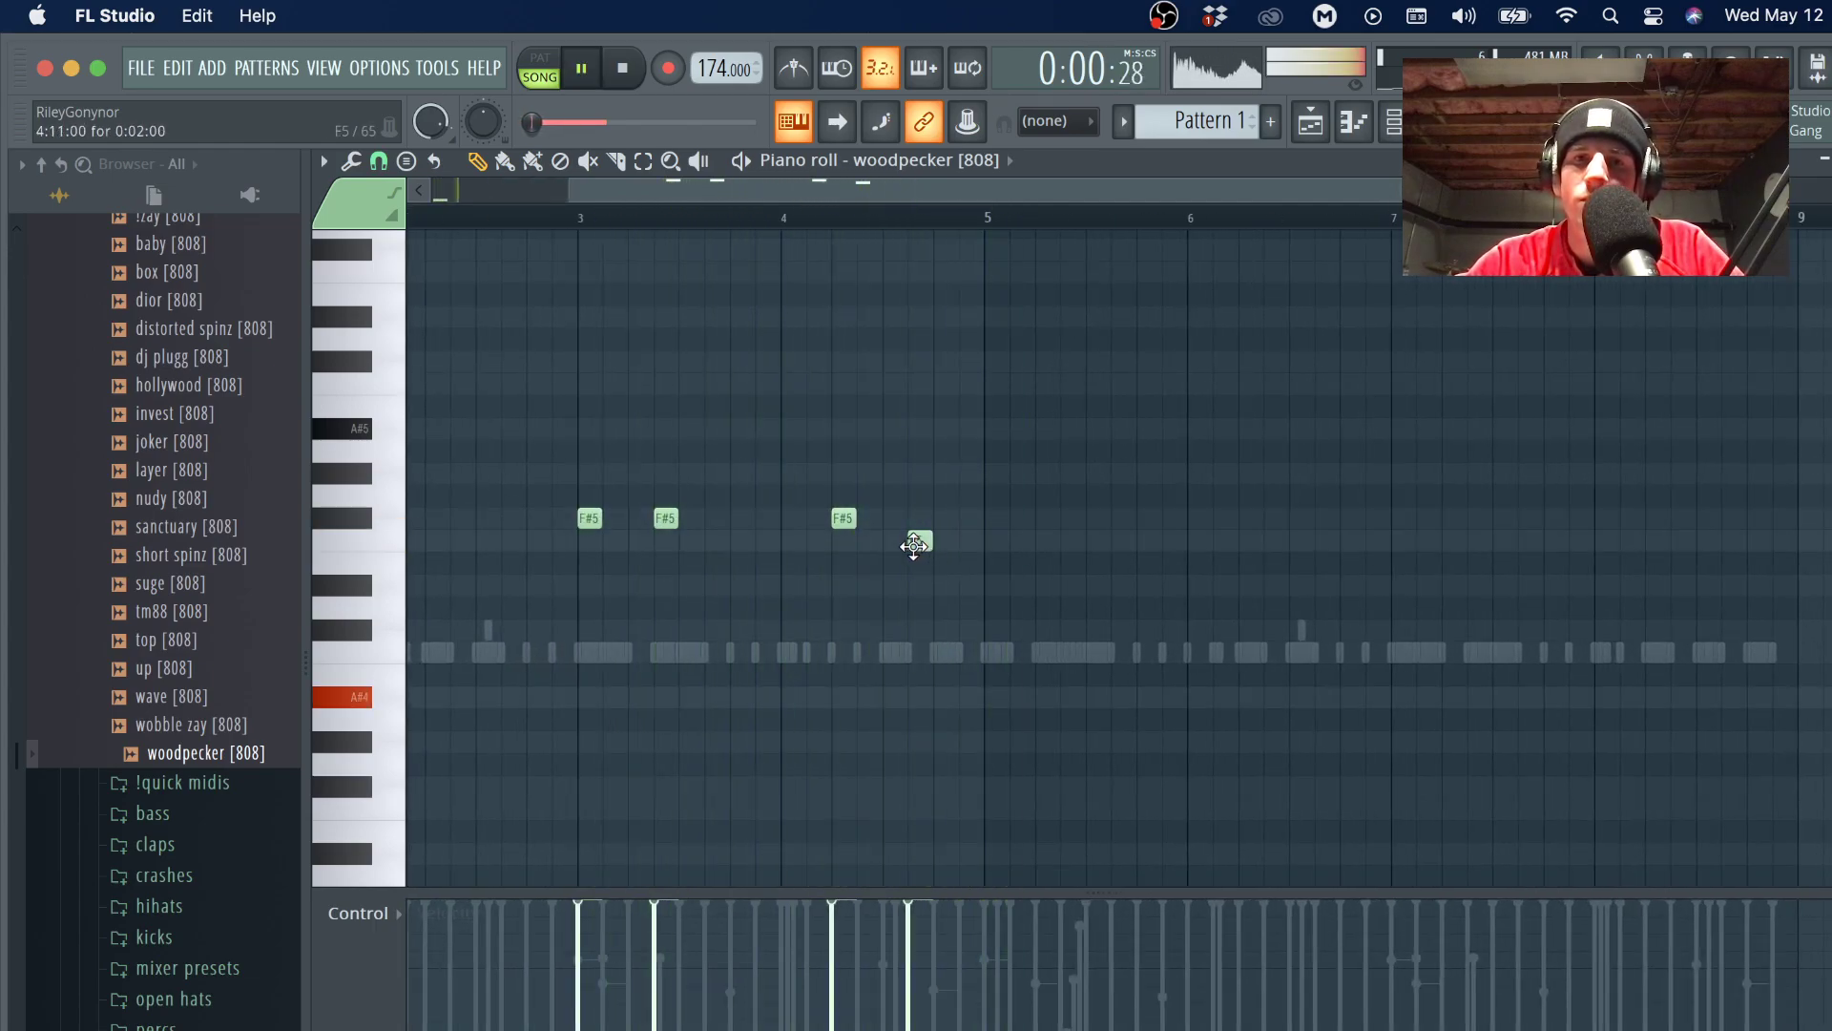
scroll(878, 608, "down", 2)
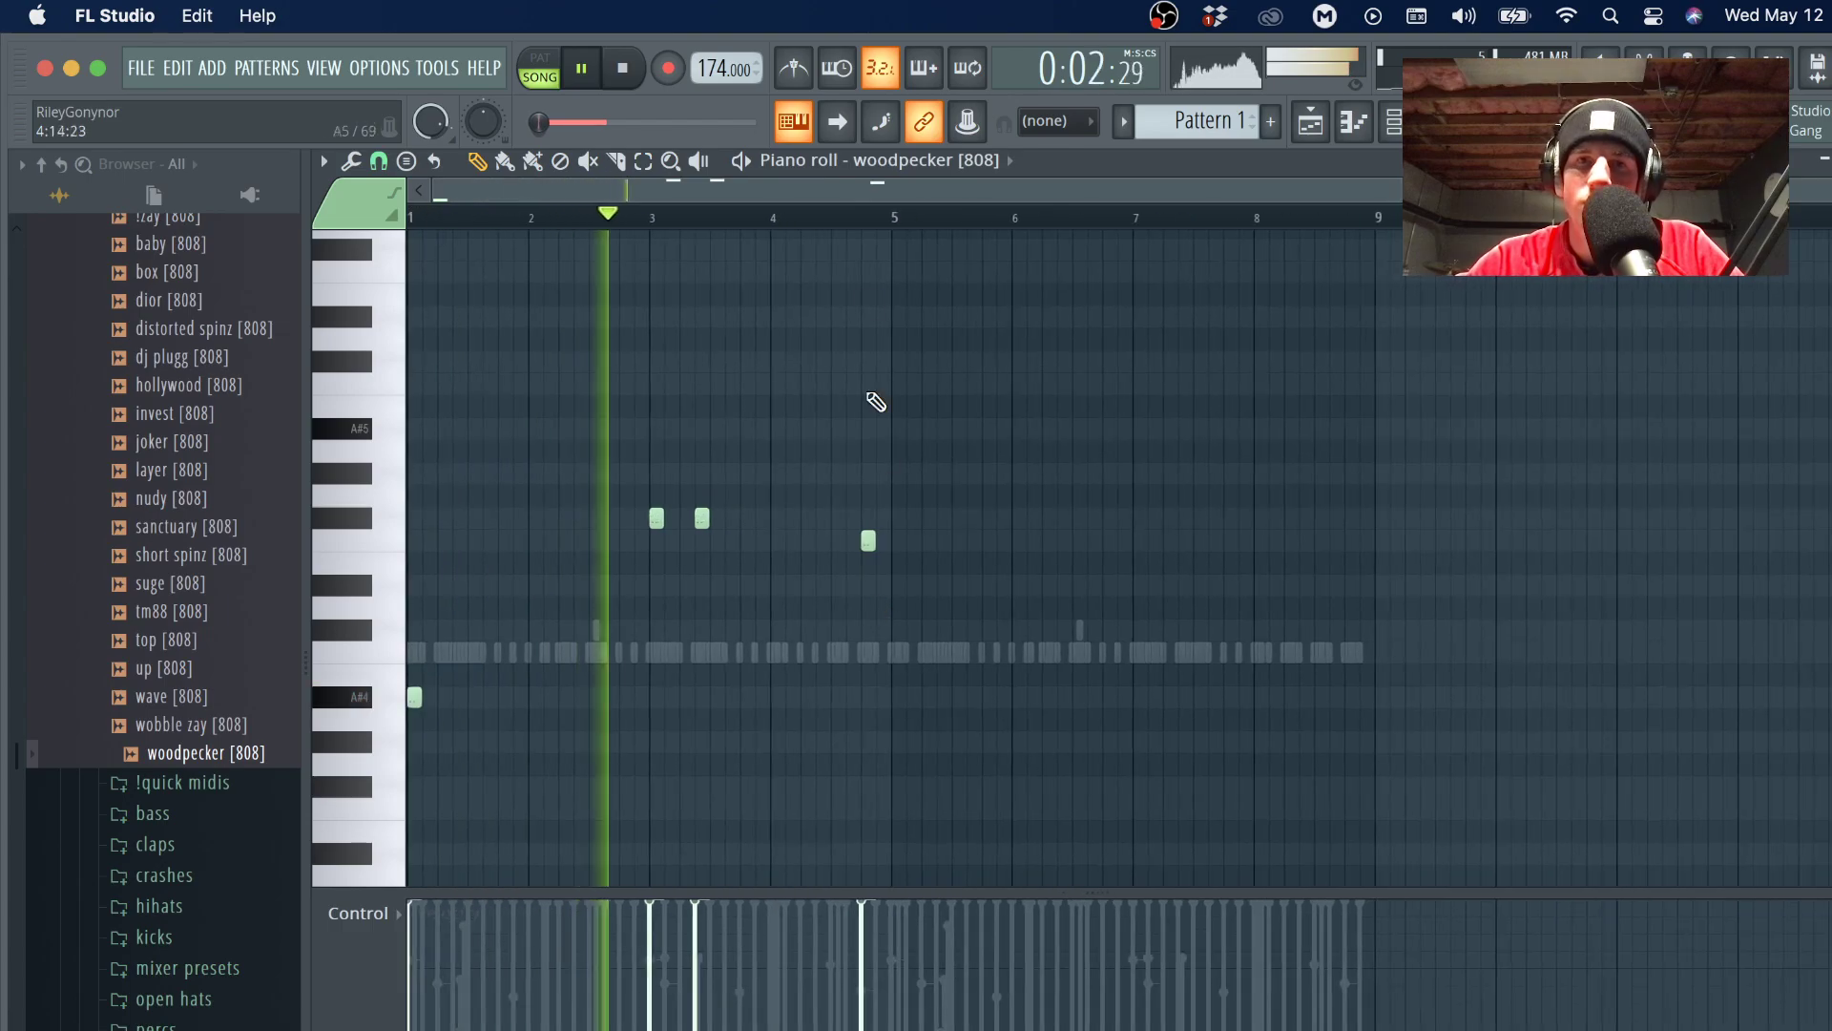
Duplicate the four-bar 808 line into bars 5 to 8 and clear the selection.
key("ctrl+a")
key("ctrl+b")
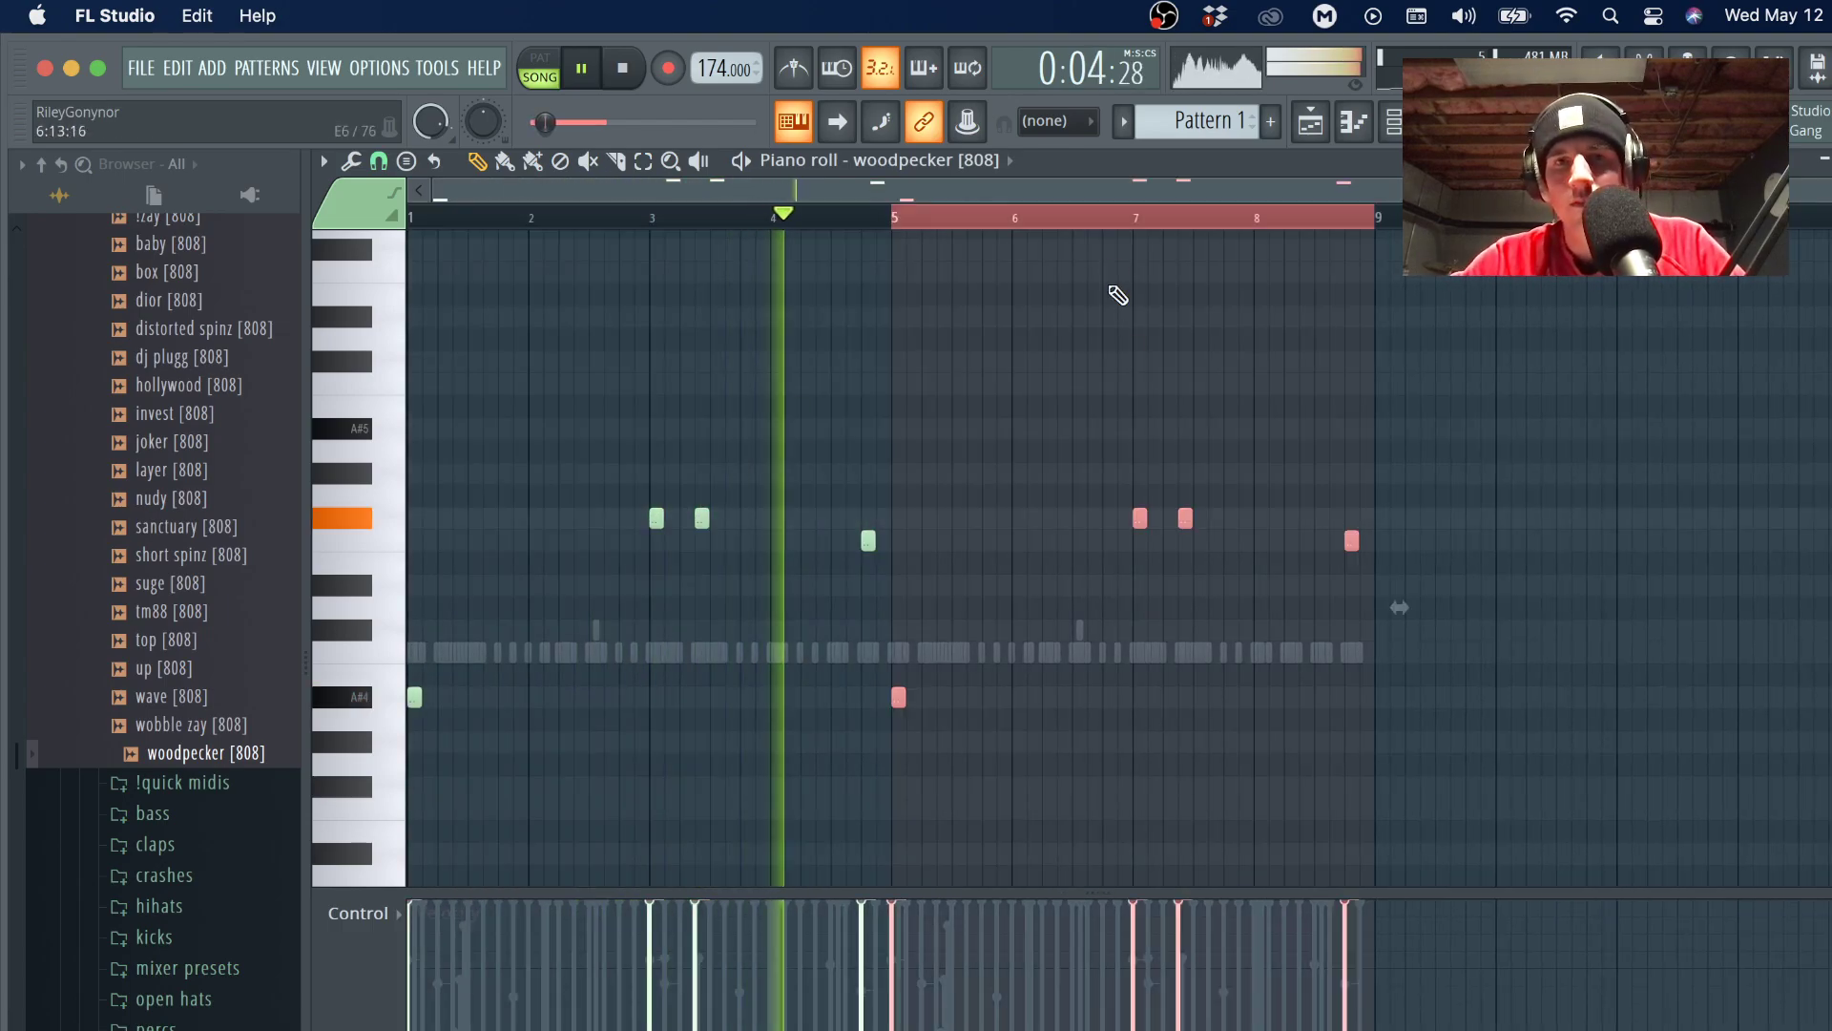
key("ctrl+d")
Add 808 notes A#4 at 5:15, C#5 at 6:05 and 6:11, and F5 at 6:13.
scroll(965, 678, "up", 2)
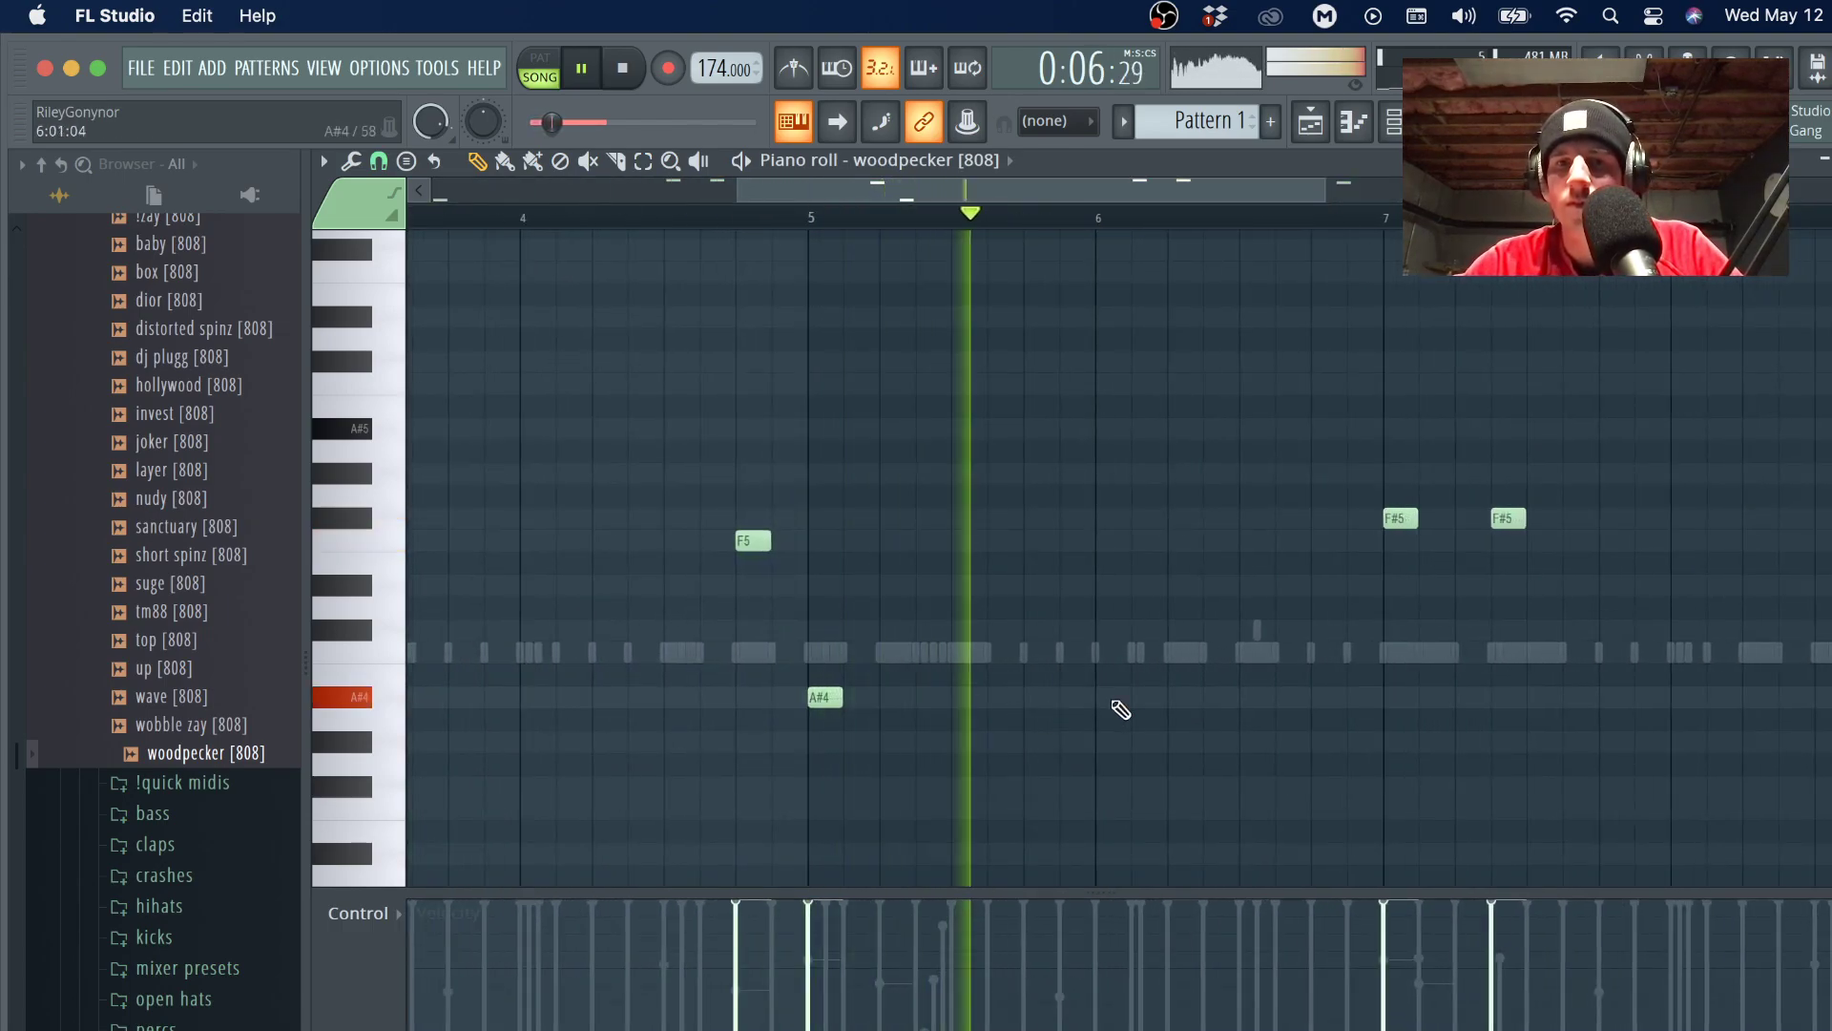
key("space")
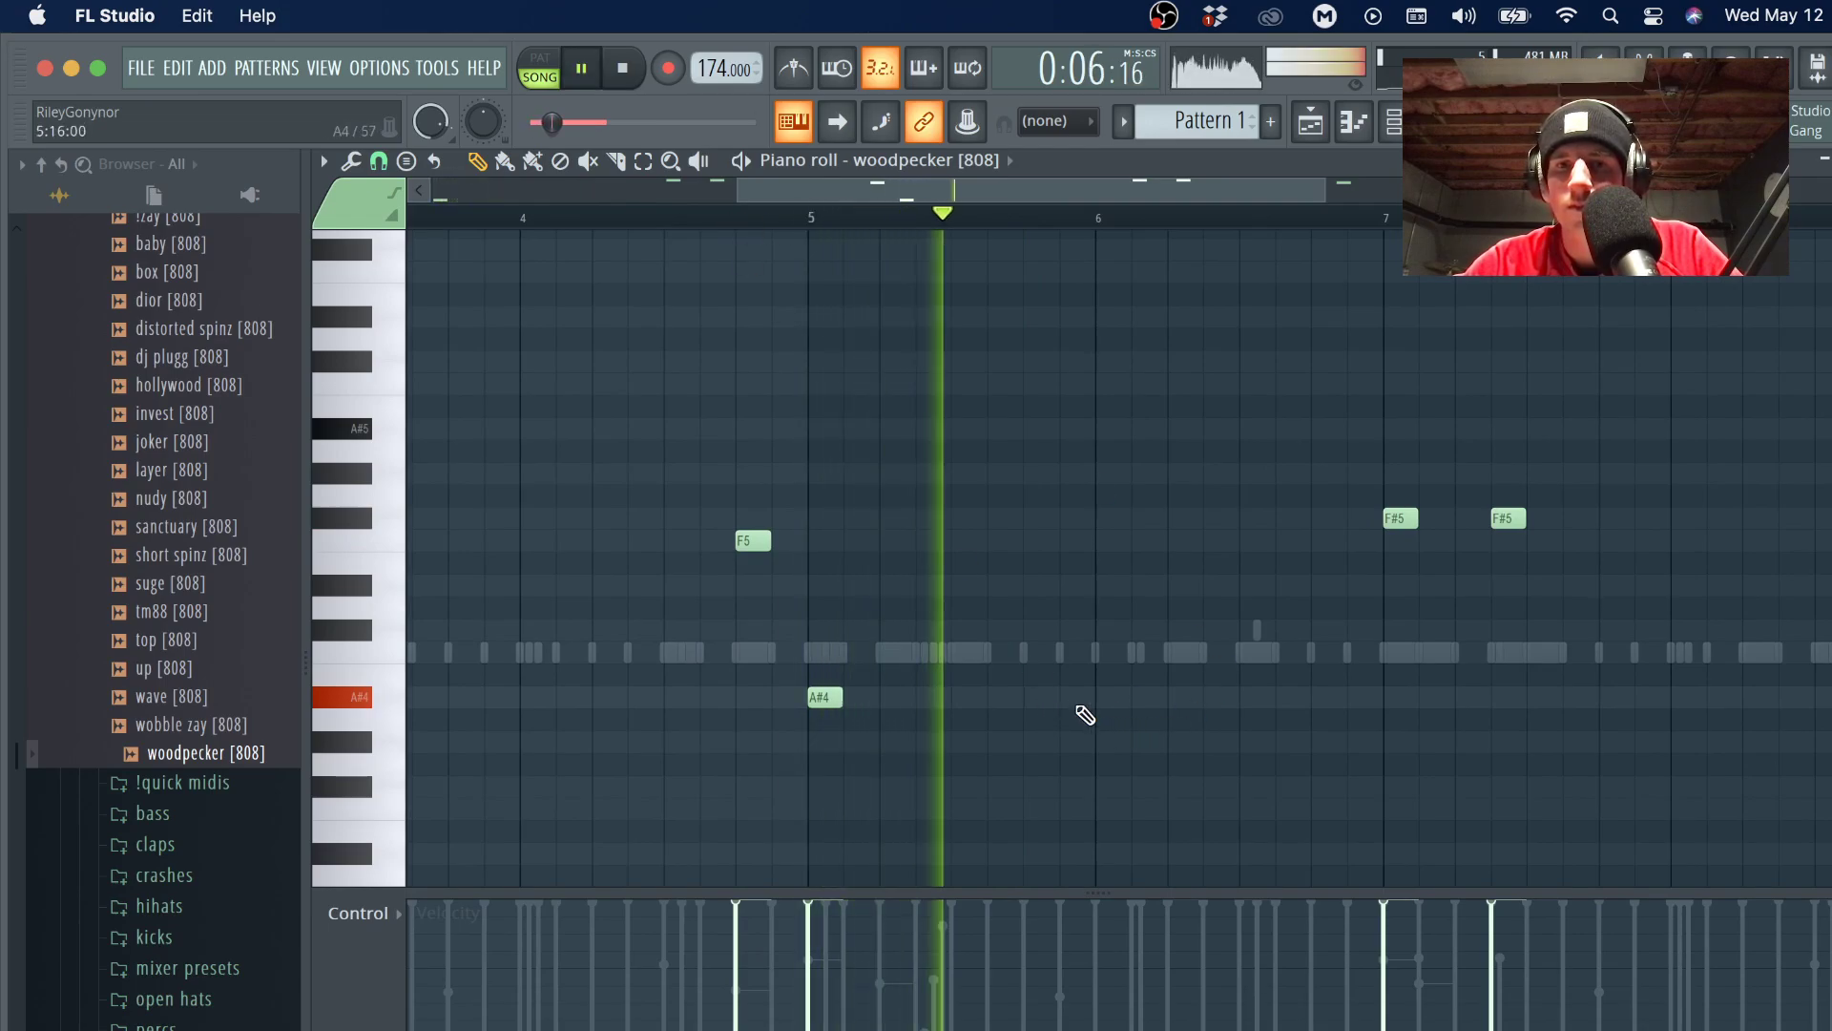
left_click(1079, 697)
key("space")
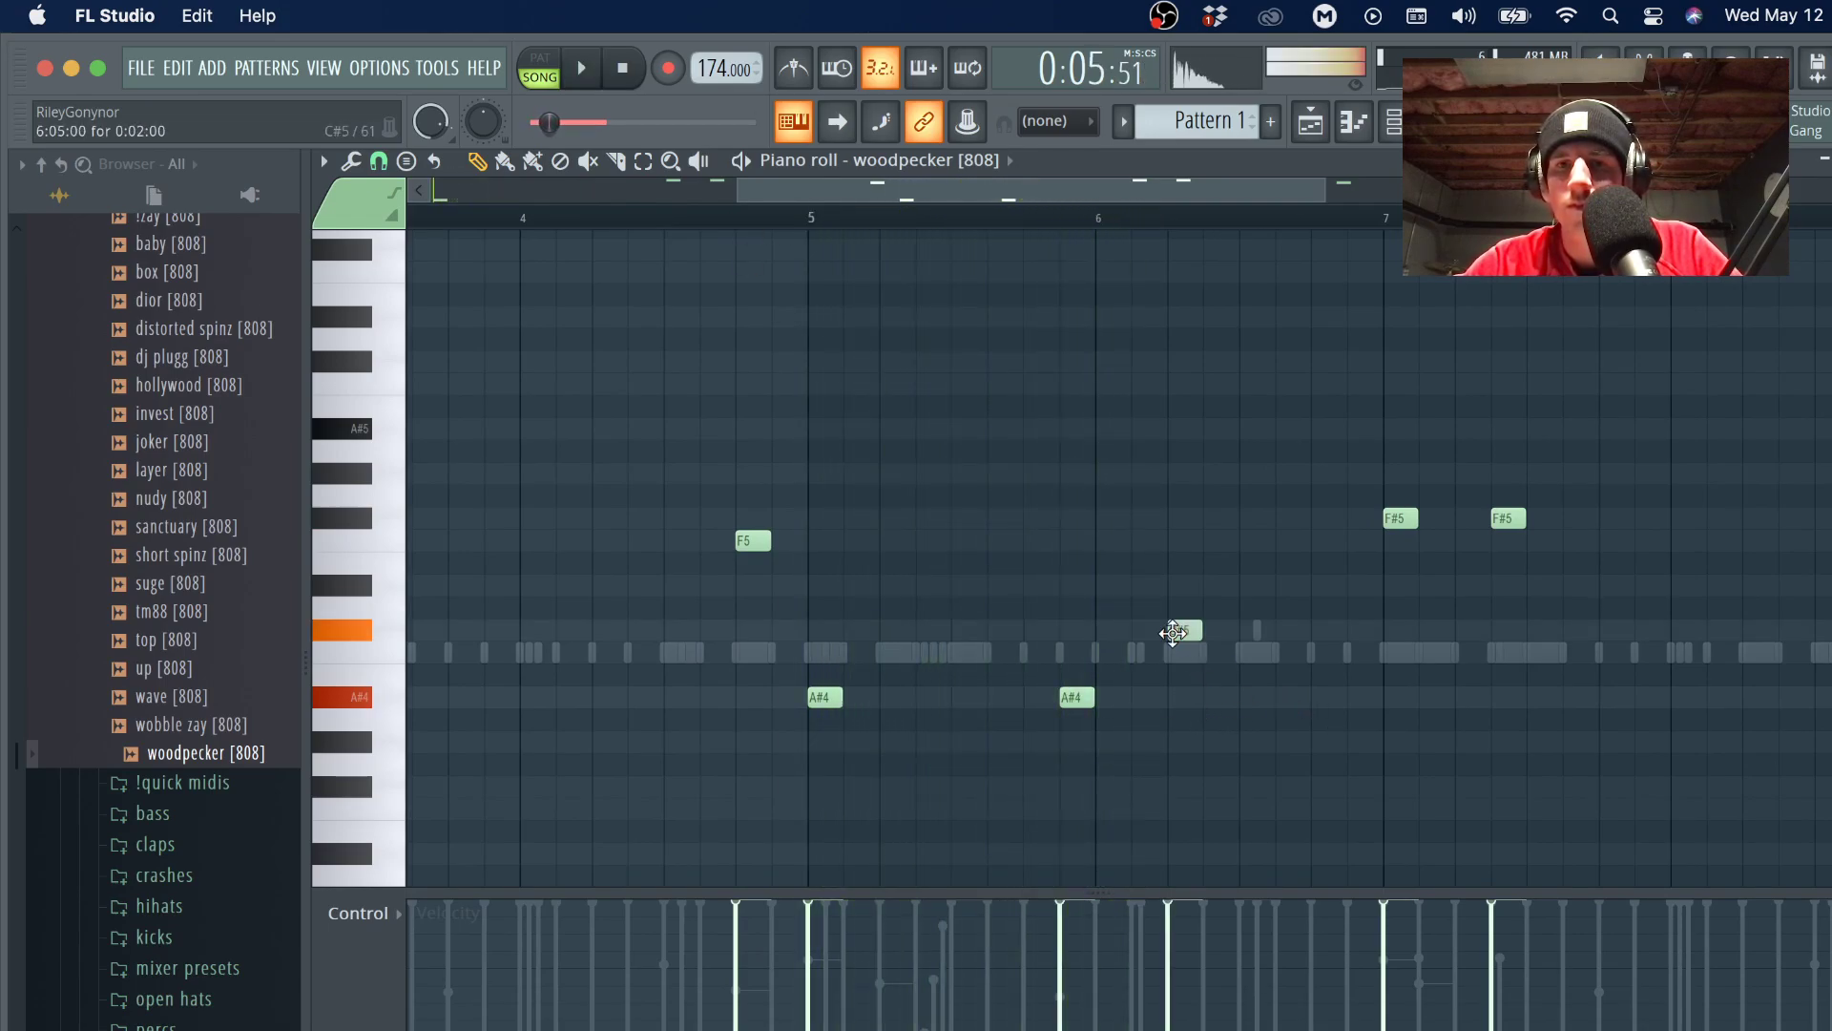
scroll(1280, 644, "right", 2)
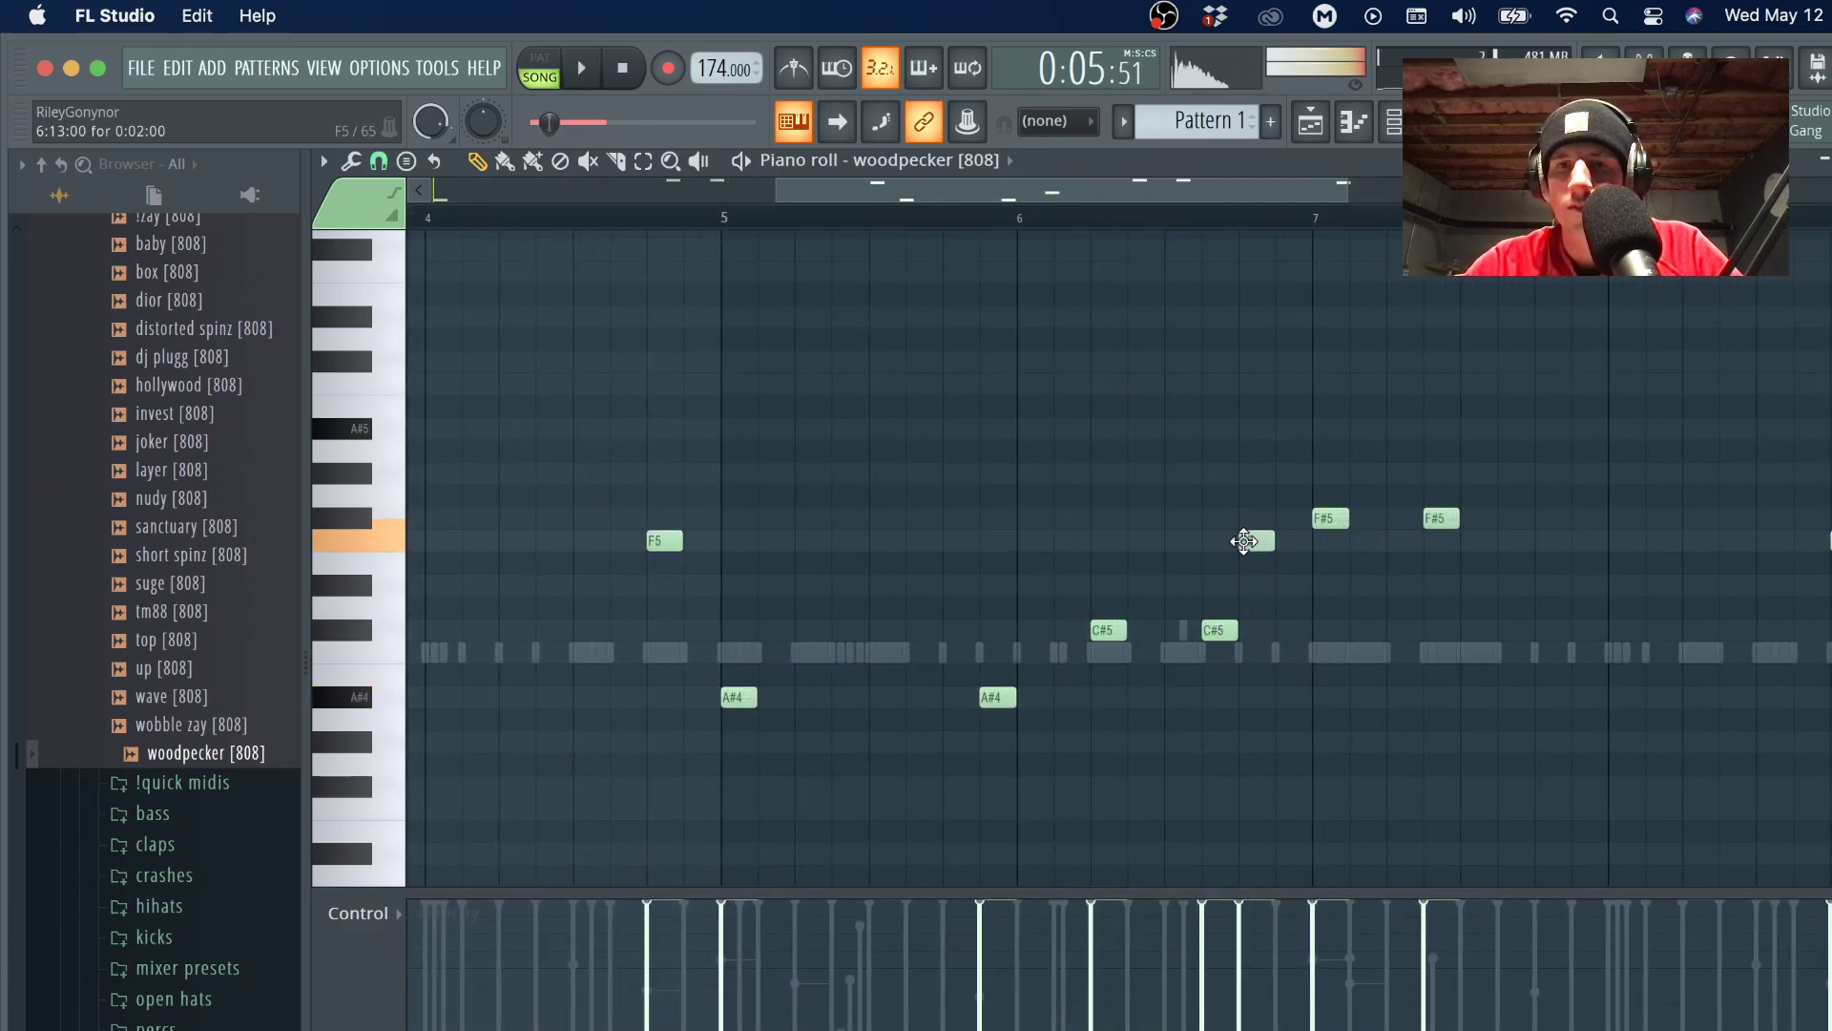
Raise the C#5 note at 6:11 an octave to C#6 and play the line back.
left_click_drag(1205, 573, 1244, 823)
key("ctrl+Up")
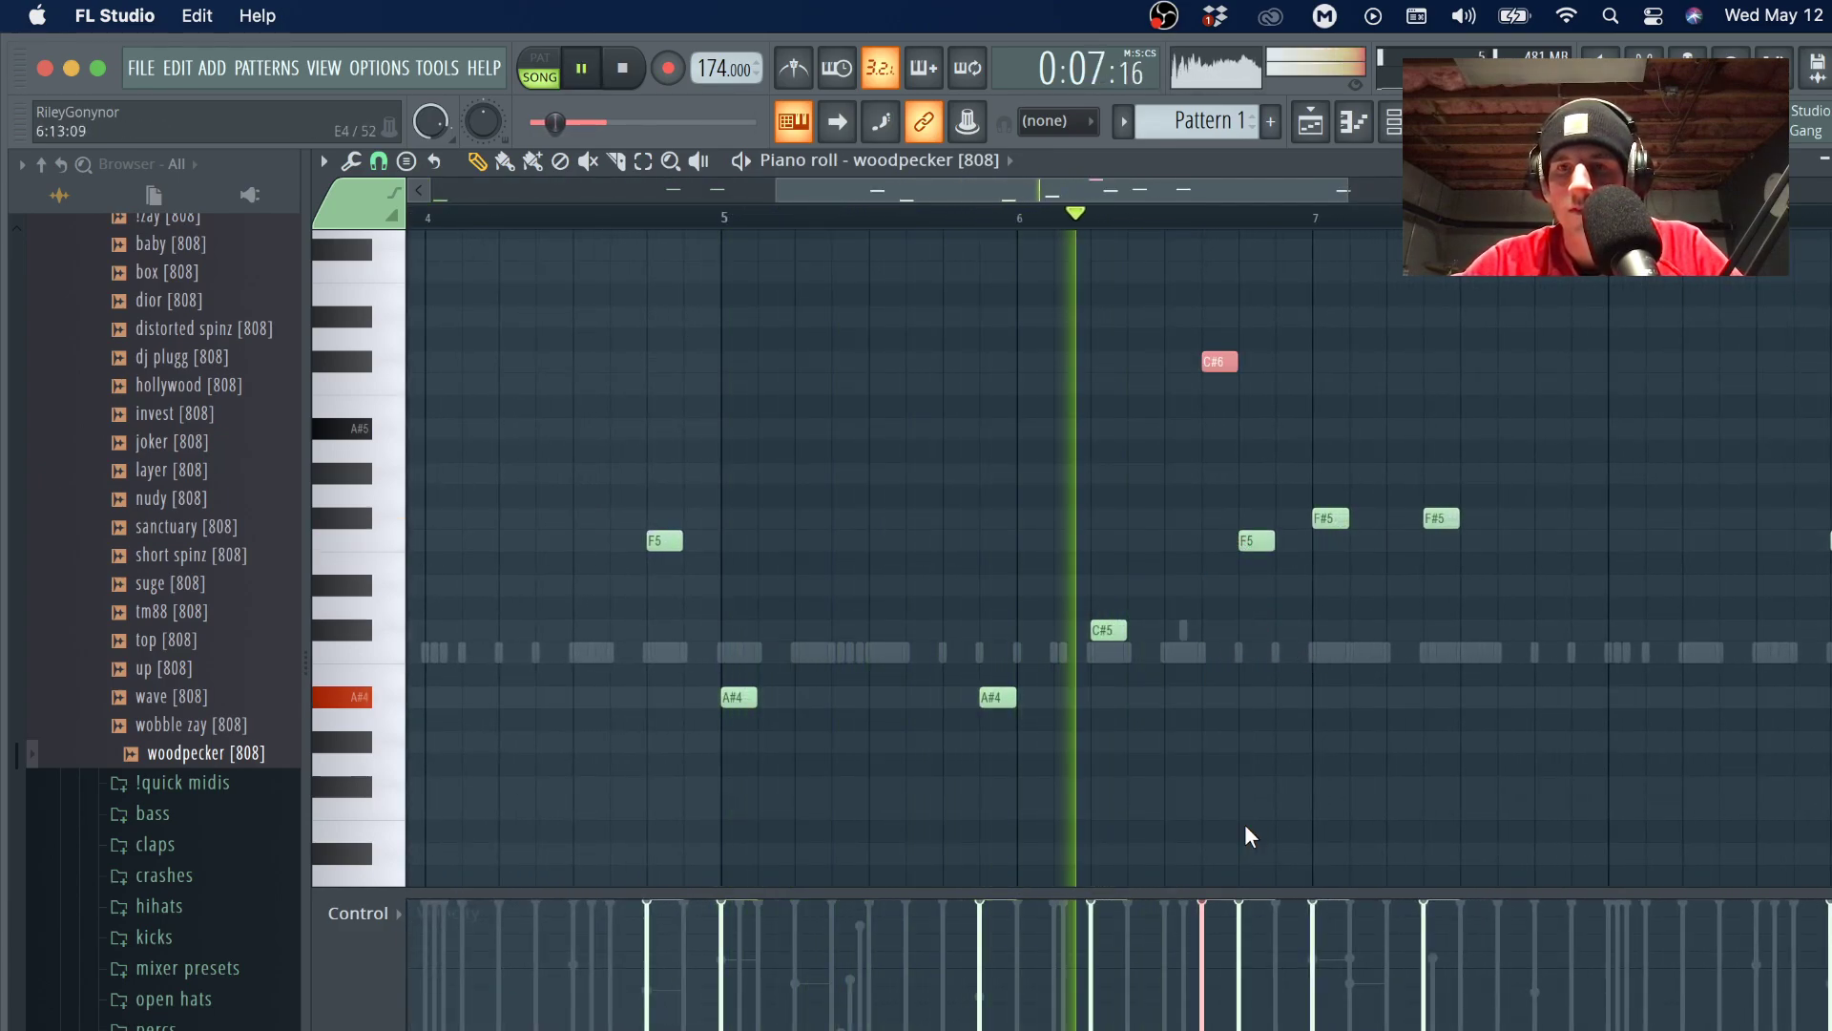
scroll(1245, 822, "down", 3)
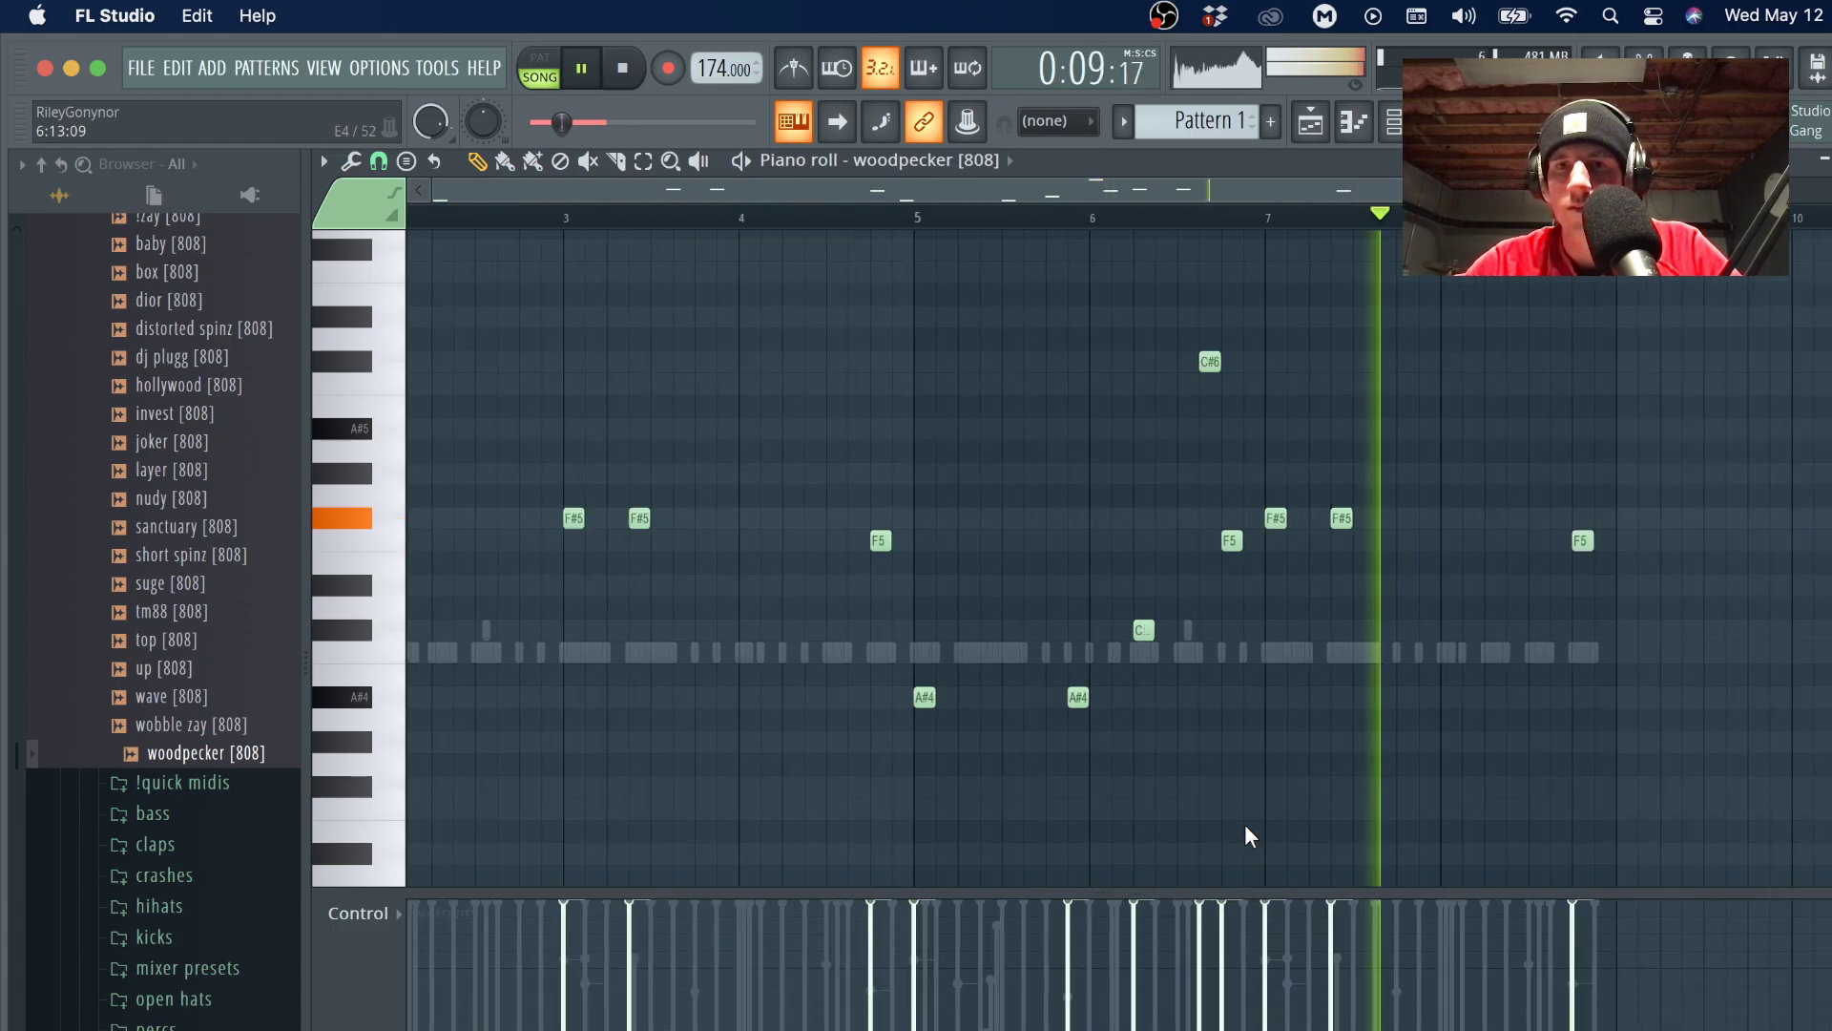
Add F#5 at 8:01, F#6 at 8:05 and F5 at 8:09 to the 808 line.
scroll(1143, 407, "up", 3)
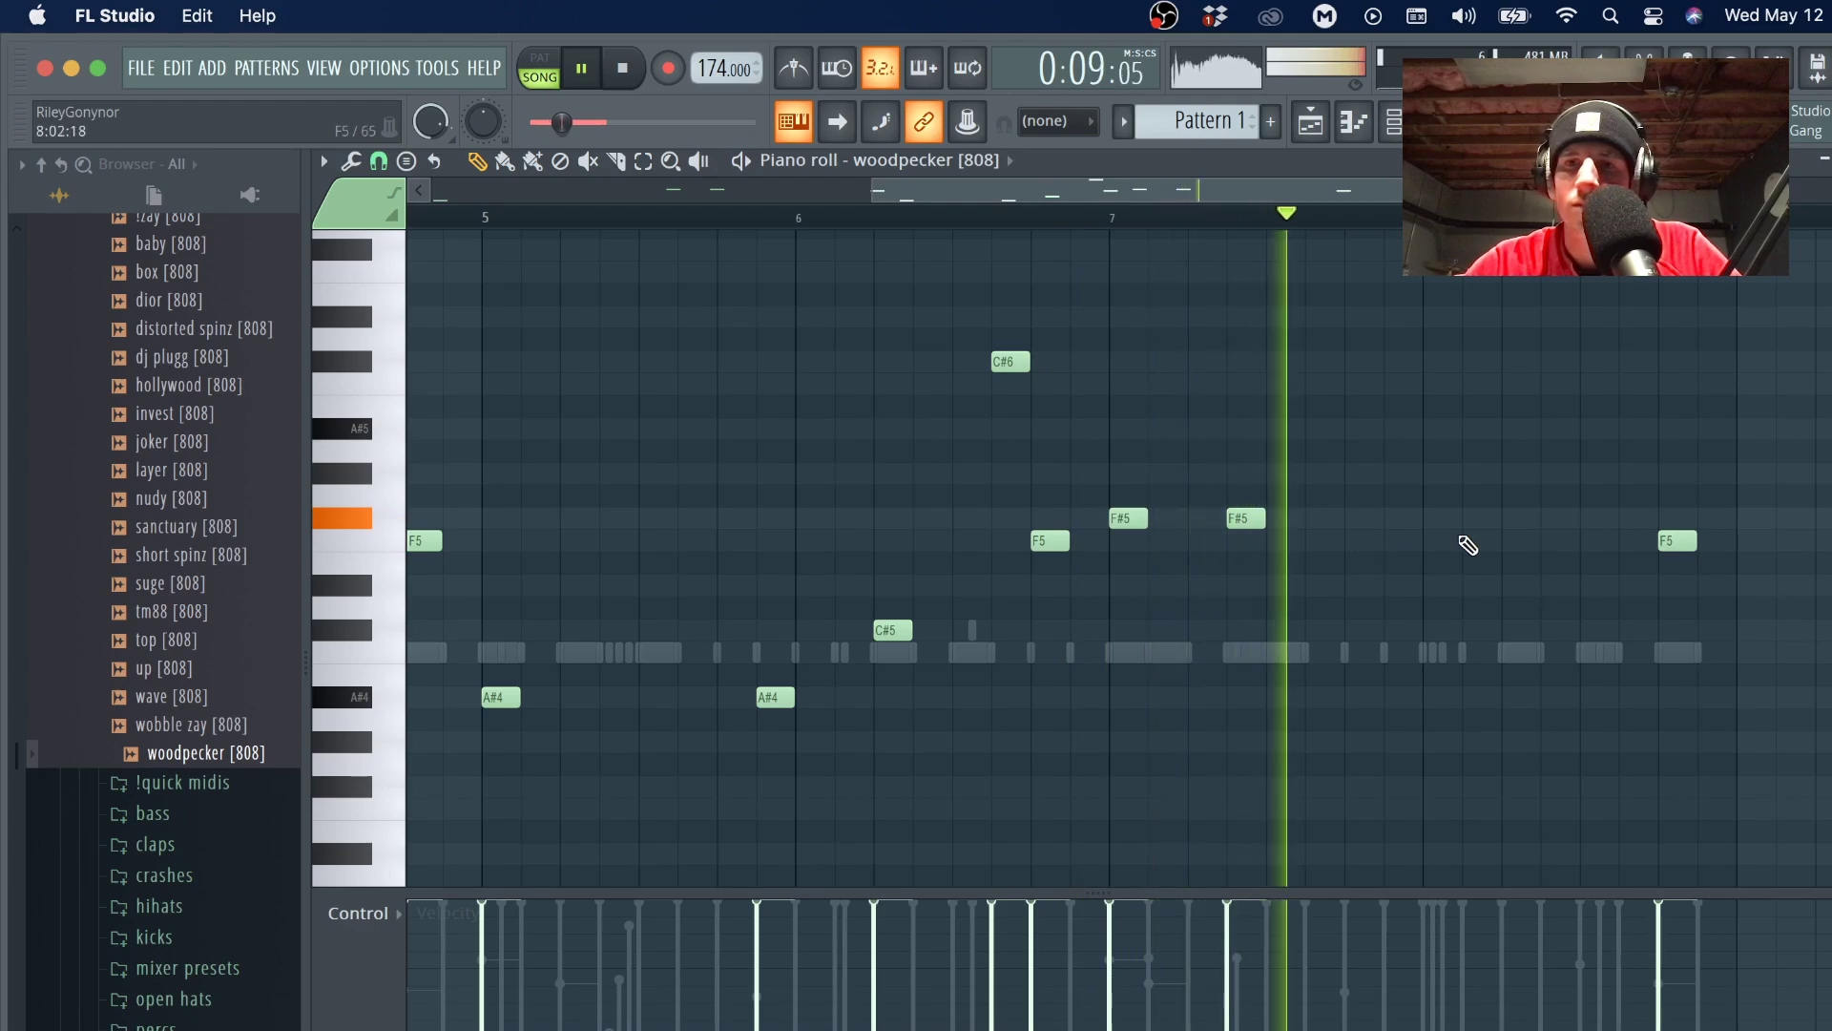
left_click(1133, 222)
key("space")
key("space")
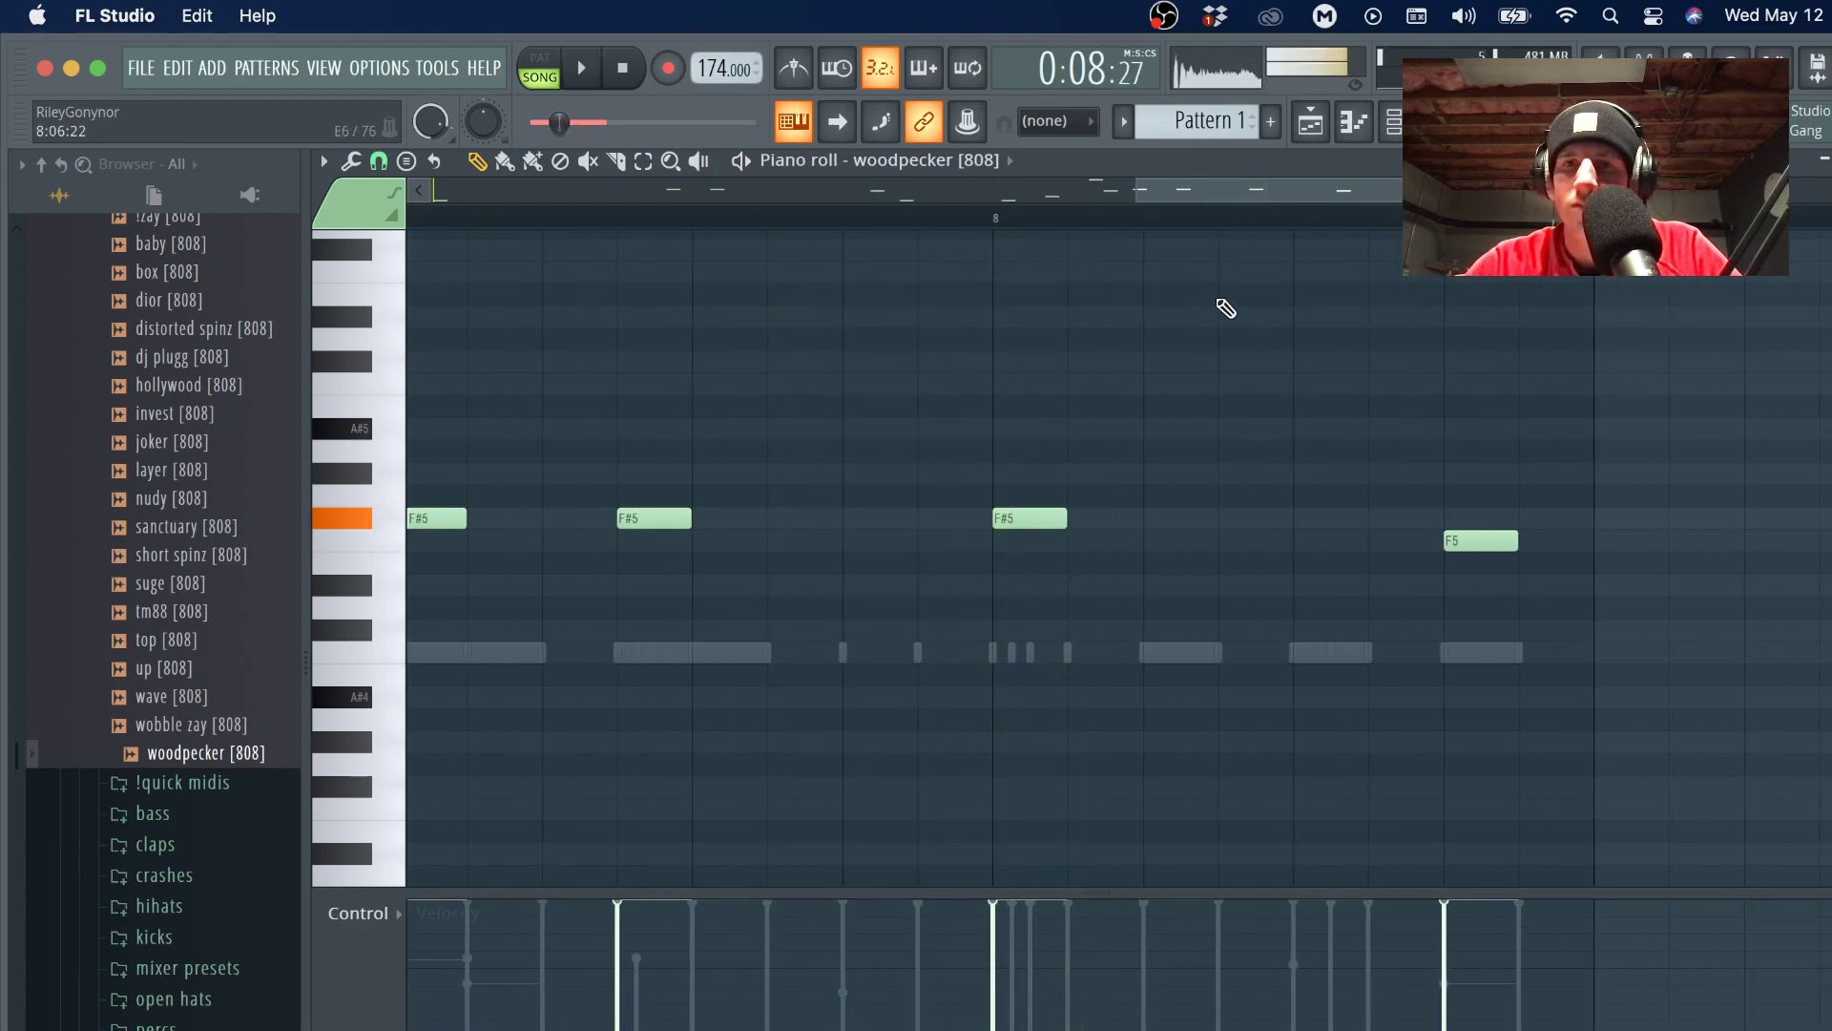
scroll(1216, 315, "up", 3)
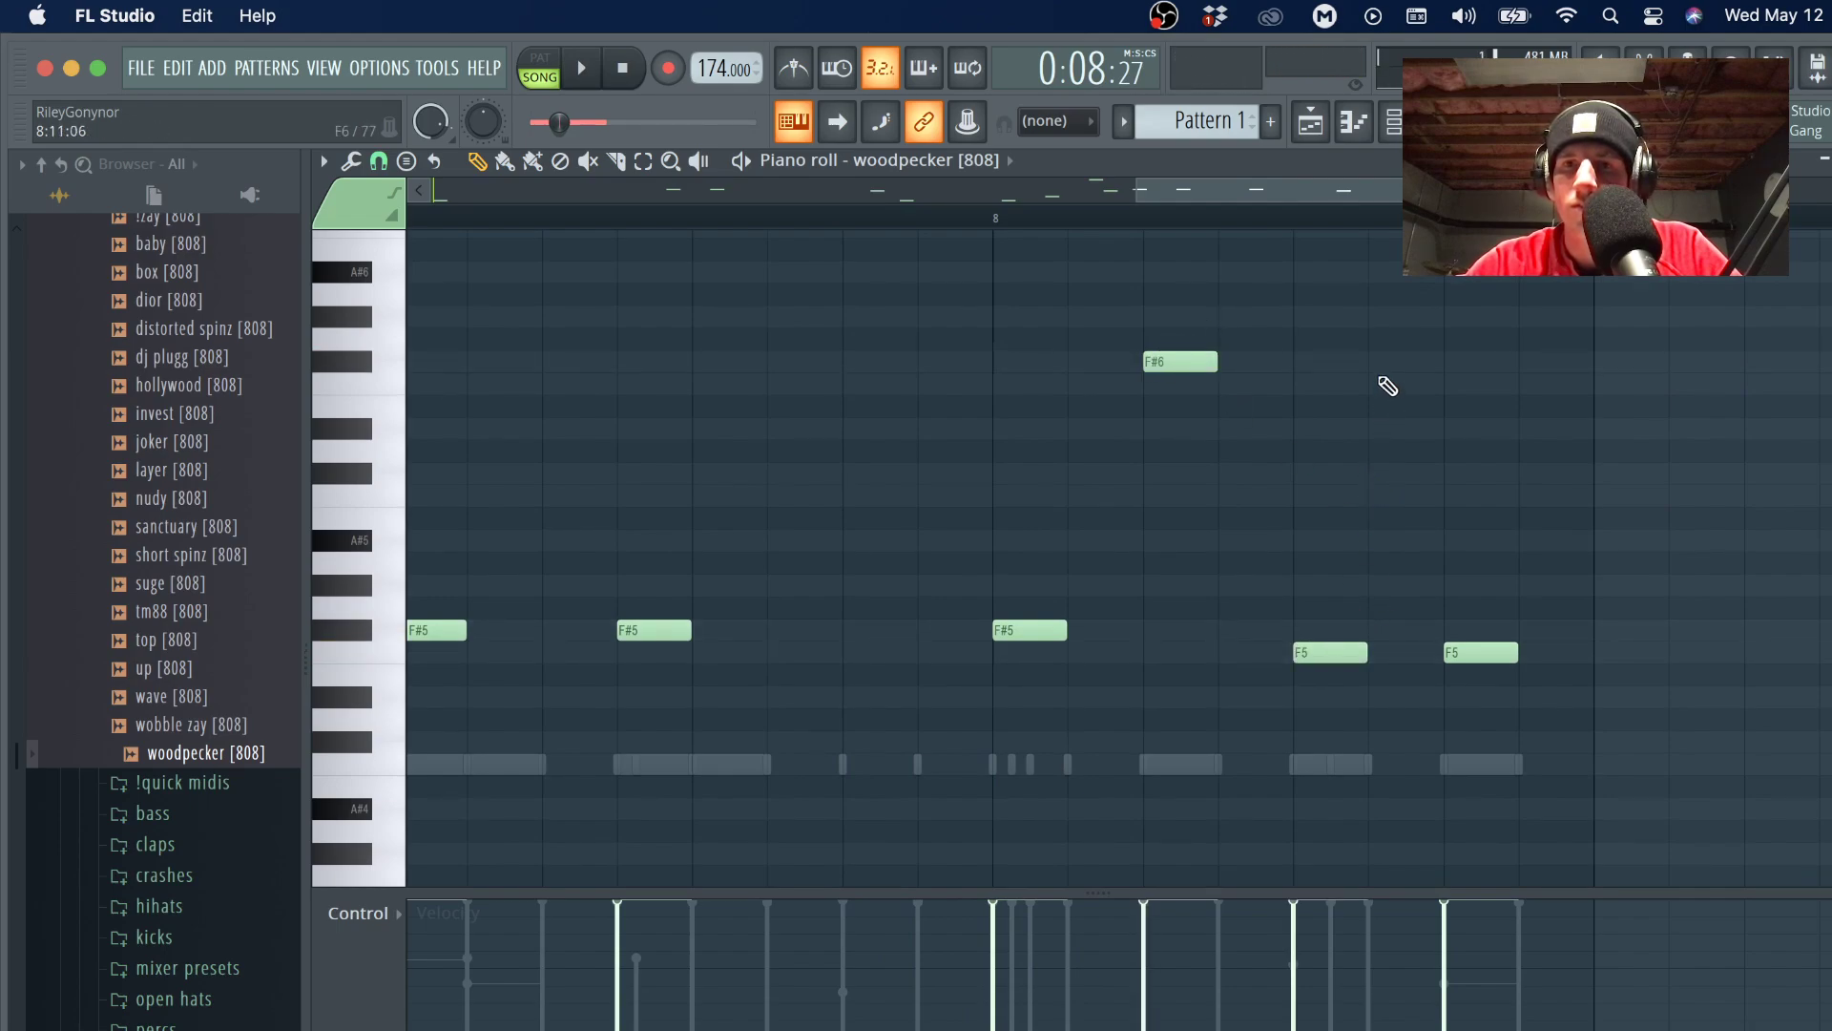
Replace the F5 note at 8:09 with an F5 at 8:11 and replay the ending.
left_click_drag(1309, 351, 1382, 737)
key("Delete")
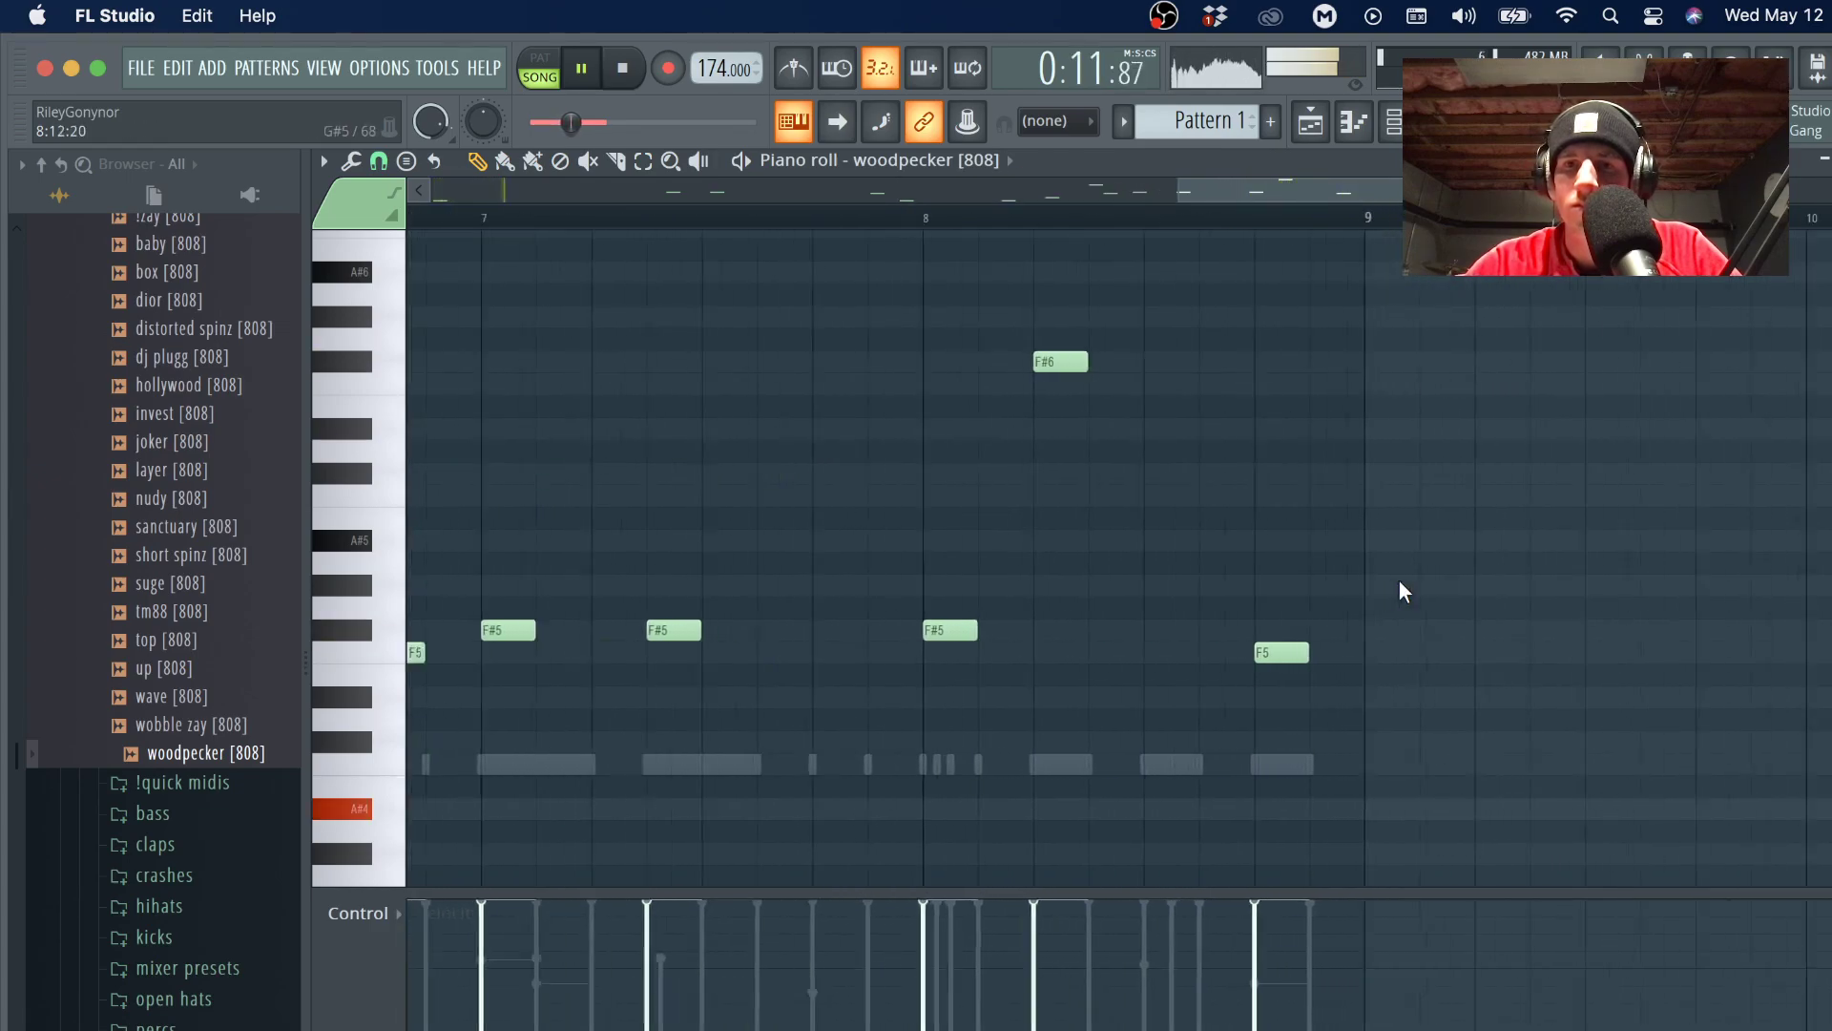
left_click(1126, 652)
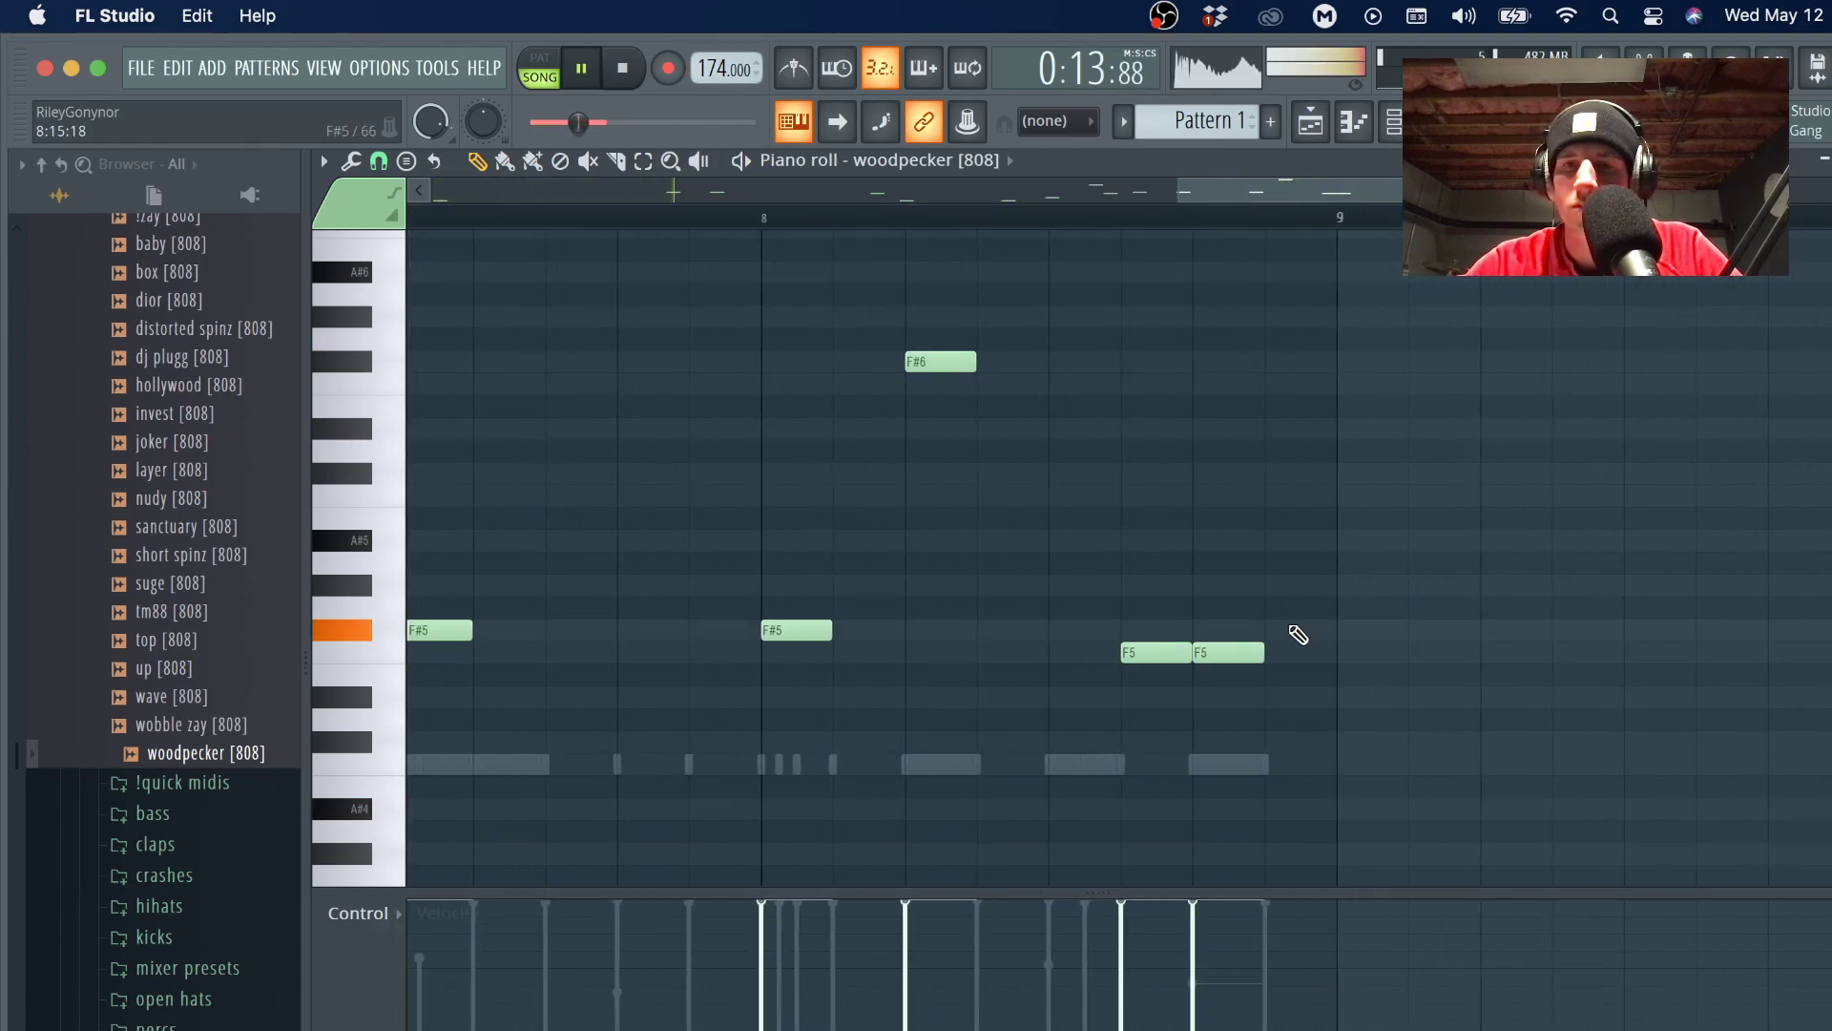
scroll(1260, 634, "down", 3)
left_click(923, 218)
scroll(1398, 533, "up", 2)
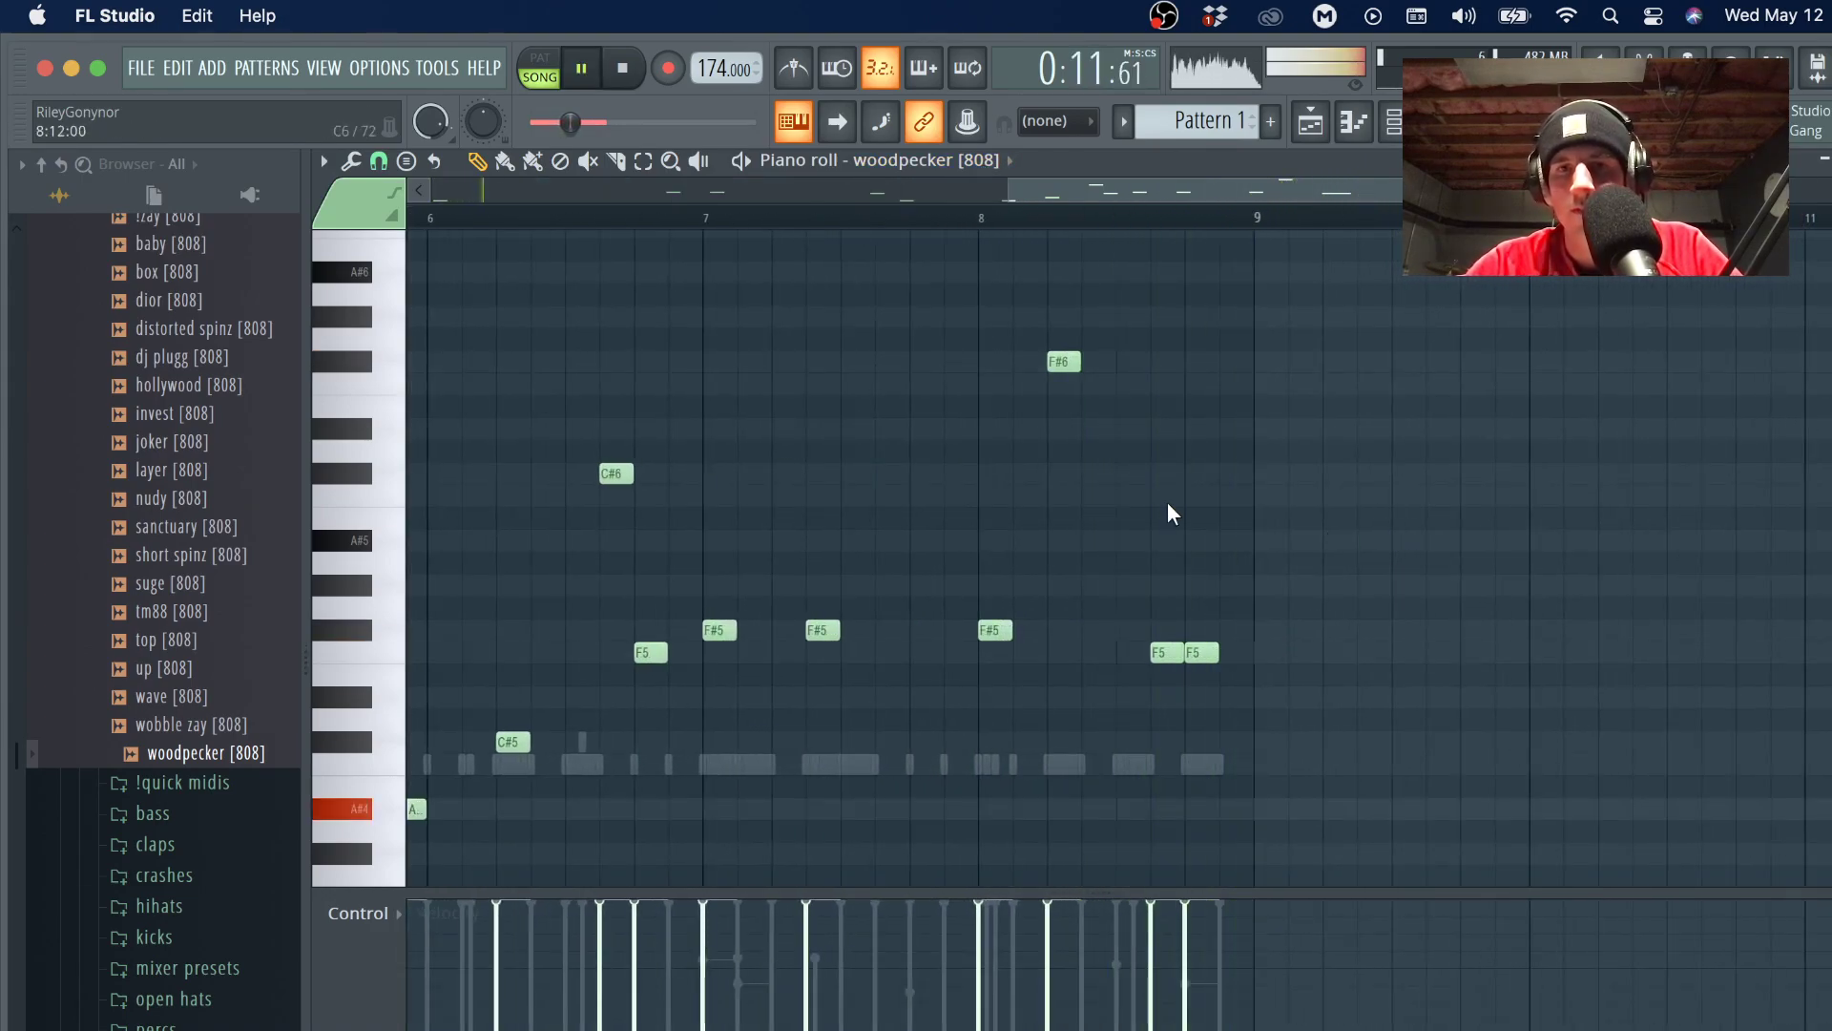
scroll(1166, 502, "down", 3)
Chop the F5 note at 8:11 into four short notes with the piano roll chopper and listen back.
scroll(1166, 502, "up", 4)
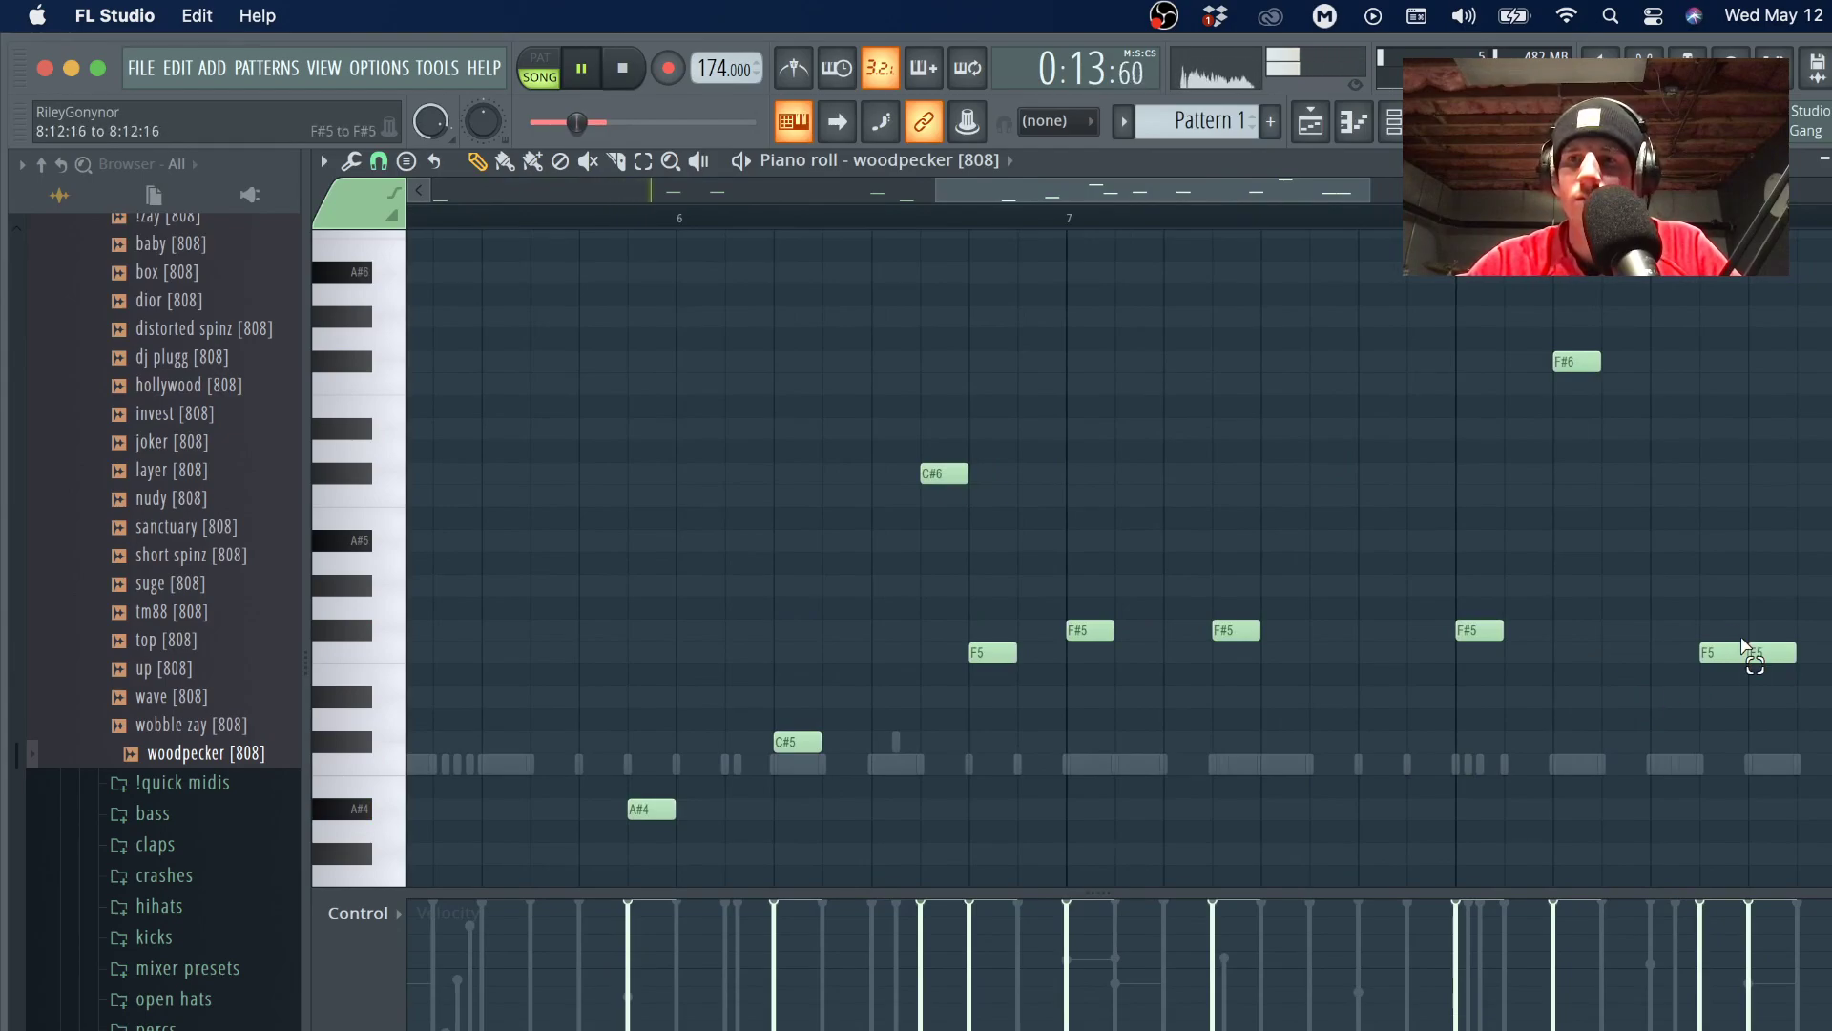
left_click_drag(1742, 645, 1689, 764)
key("alt+u")
left_click_drag(1548, 369, 878, 366)
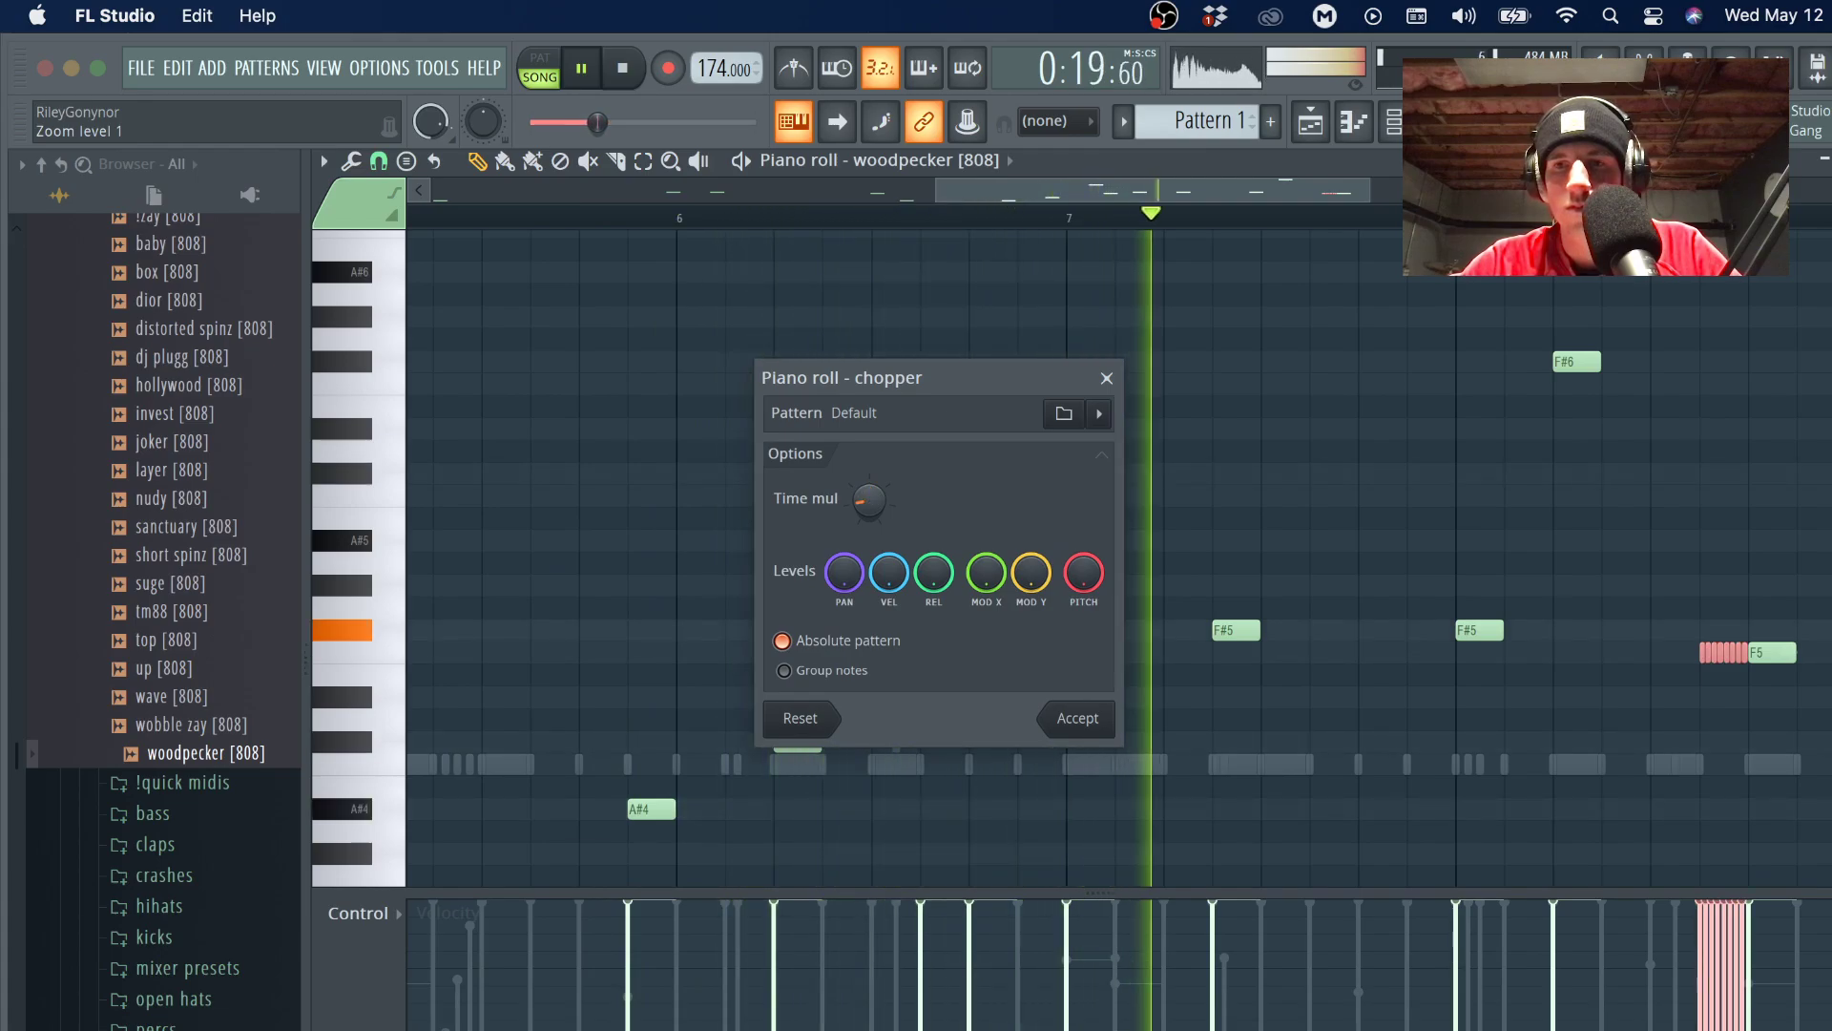
left_click(1073, 718)
scroll(1689, 713, "up", 3)
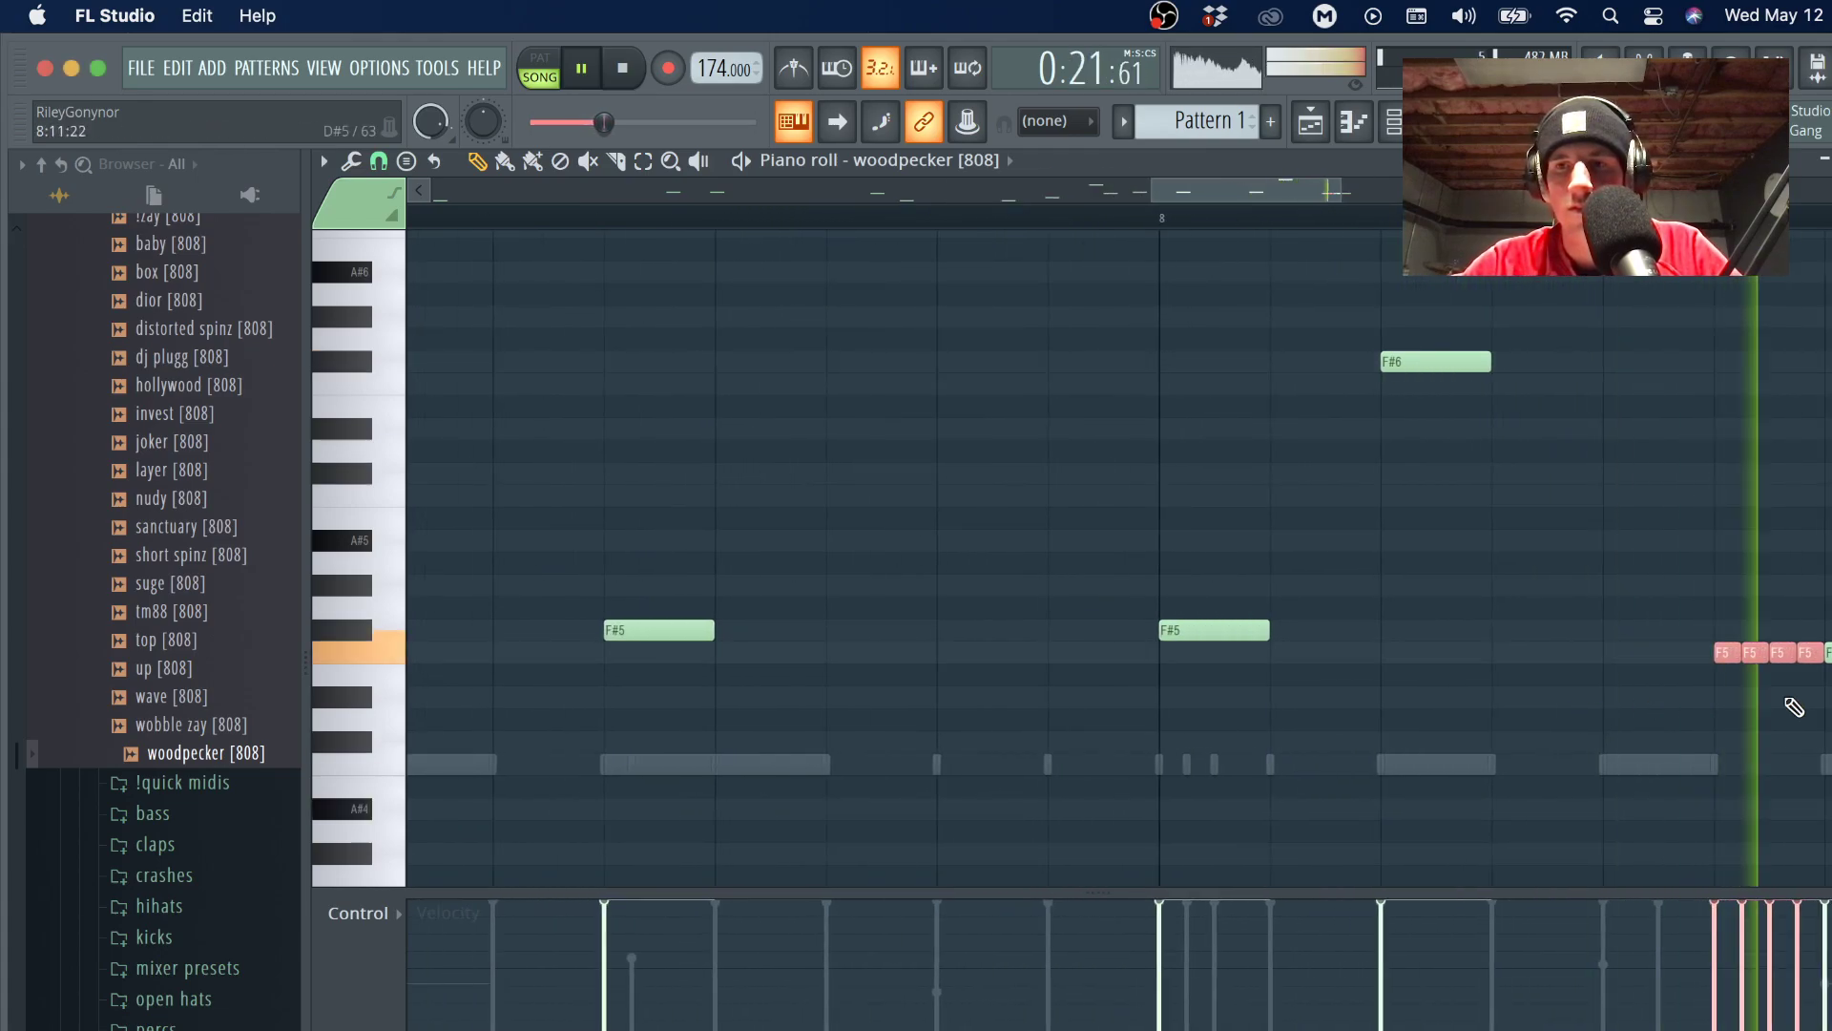
scroll(1816, 704, "down", 5)
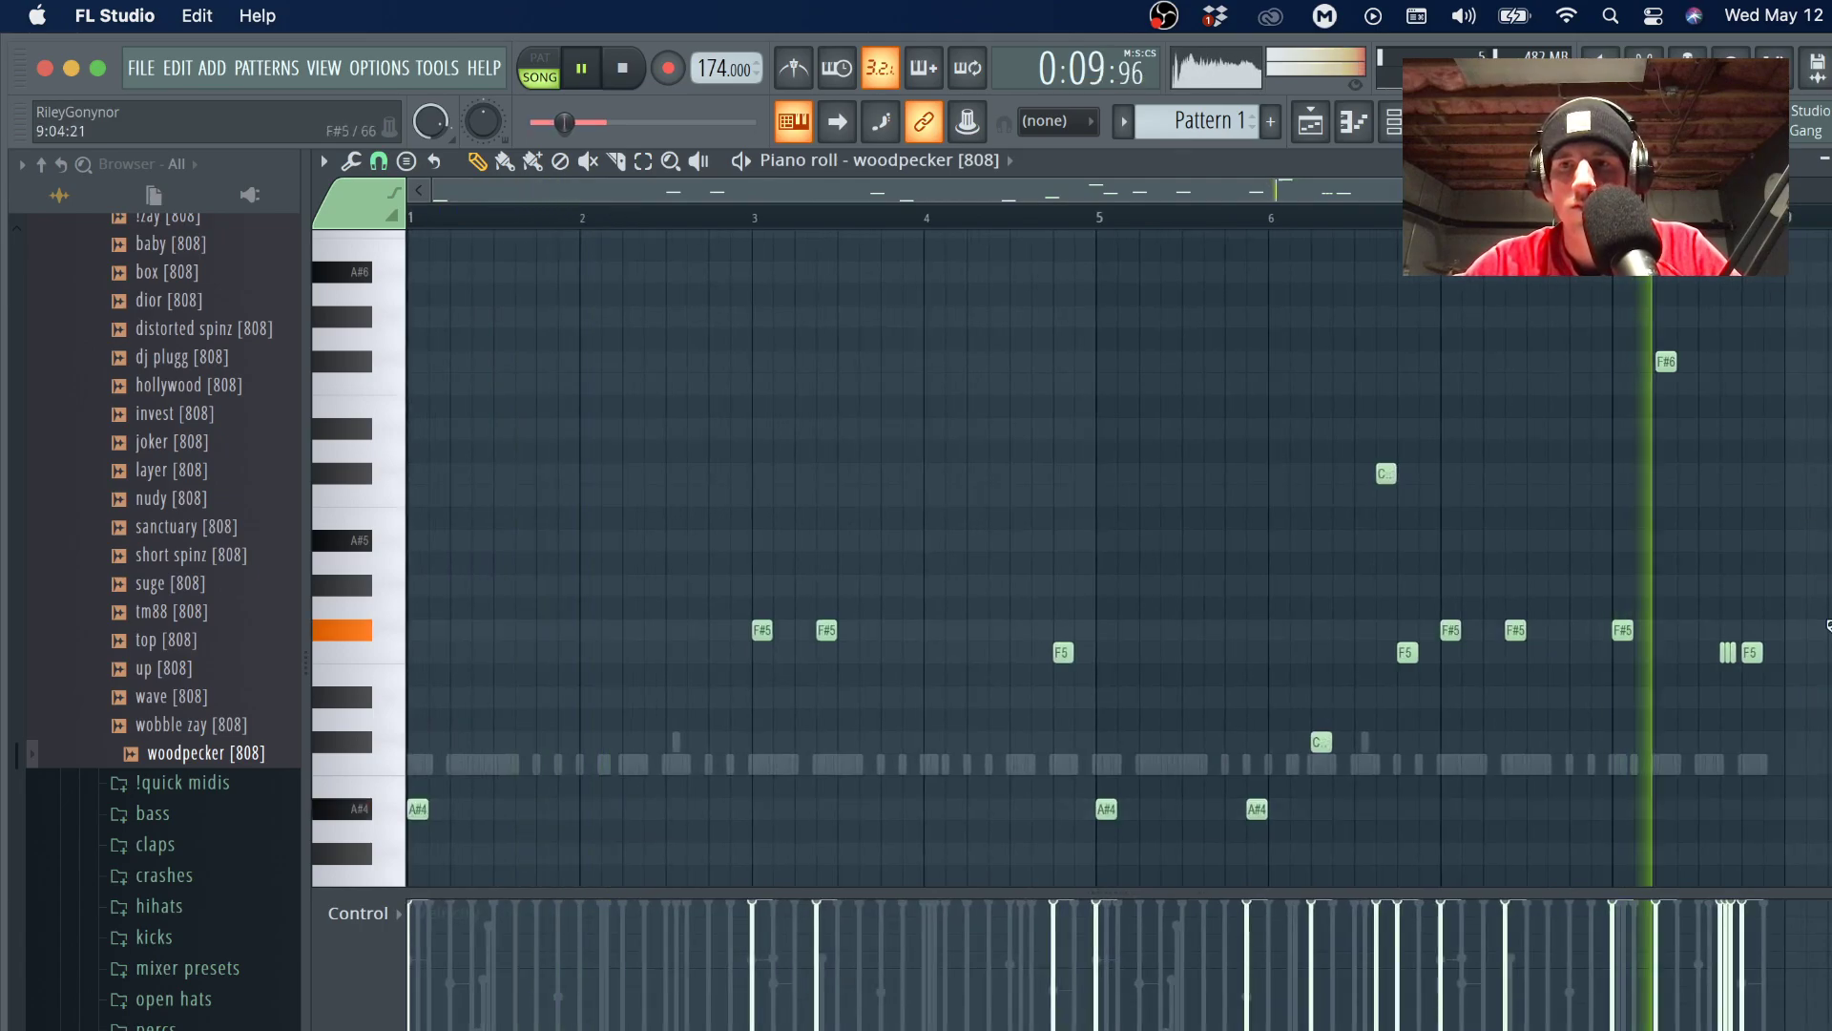
scroll(1828, 625, "up", 3)
scroll(1765, 630, "down", 4)
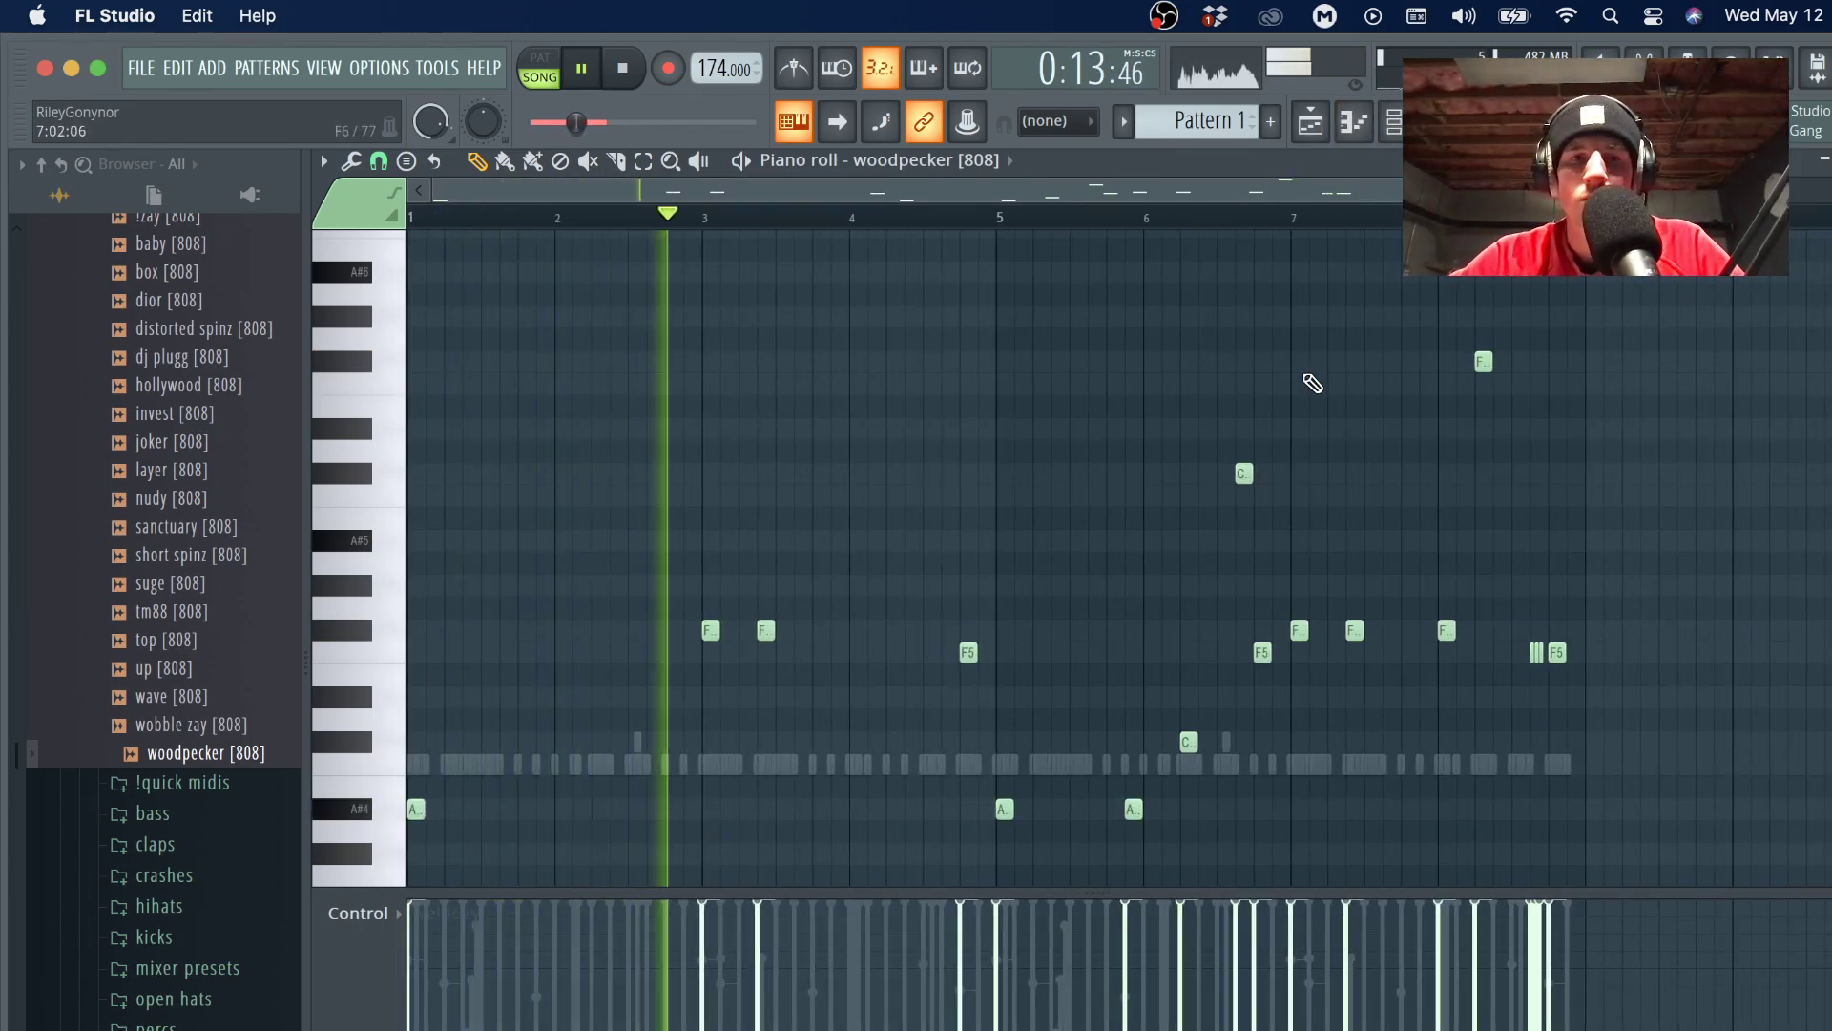
Transpose all 808 notes down two semitones and raise the three G#4 notes an octave to G#5.
key("Down")
key("Down")
scroll(659, 652, "down", 5)
left_click(336, 625)
key("ctrl+Up")
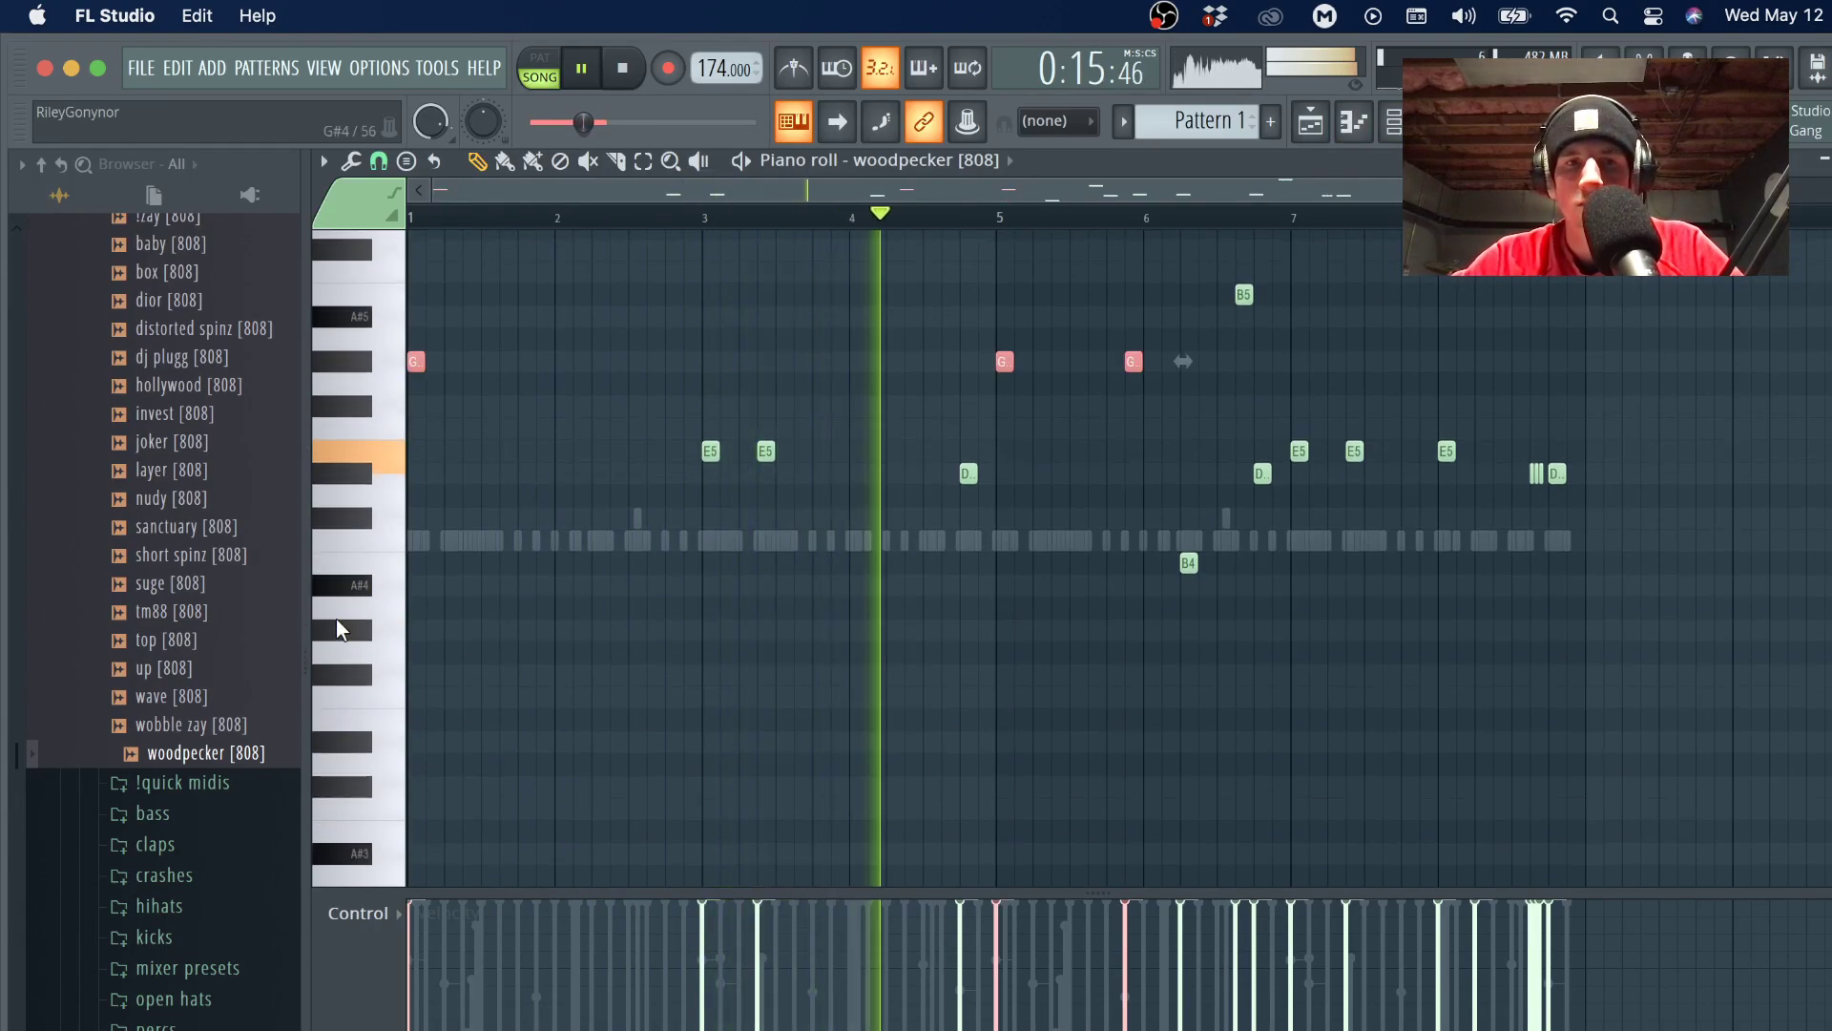
Review the channel settings of the stepper 174BPM loop and return to the woodpecker [808] piano roll.
left_click(1324, 126)
double_click(894, 282)
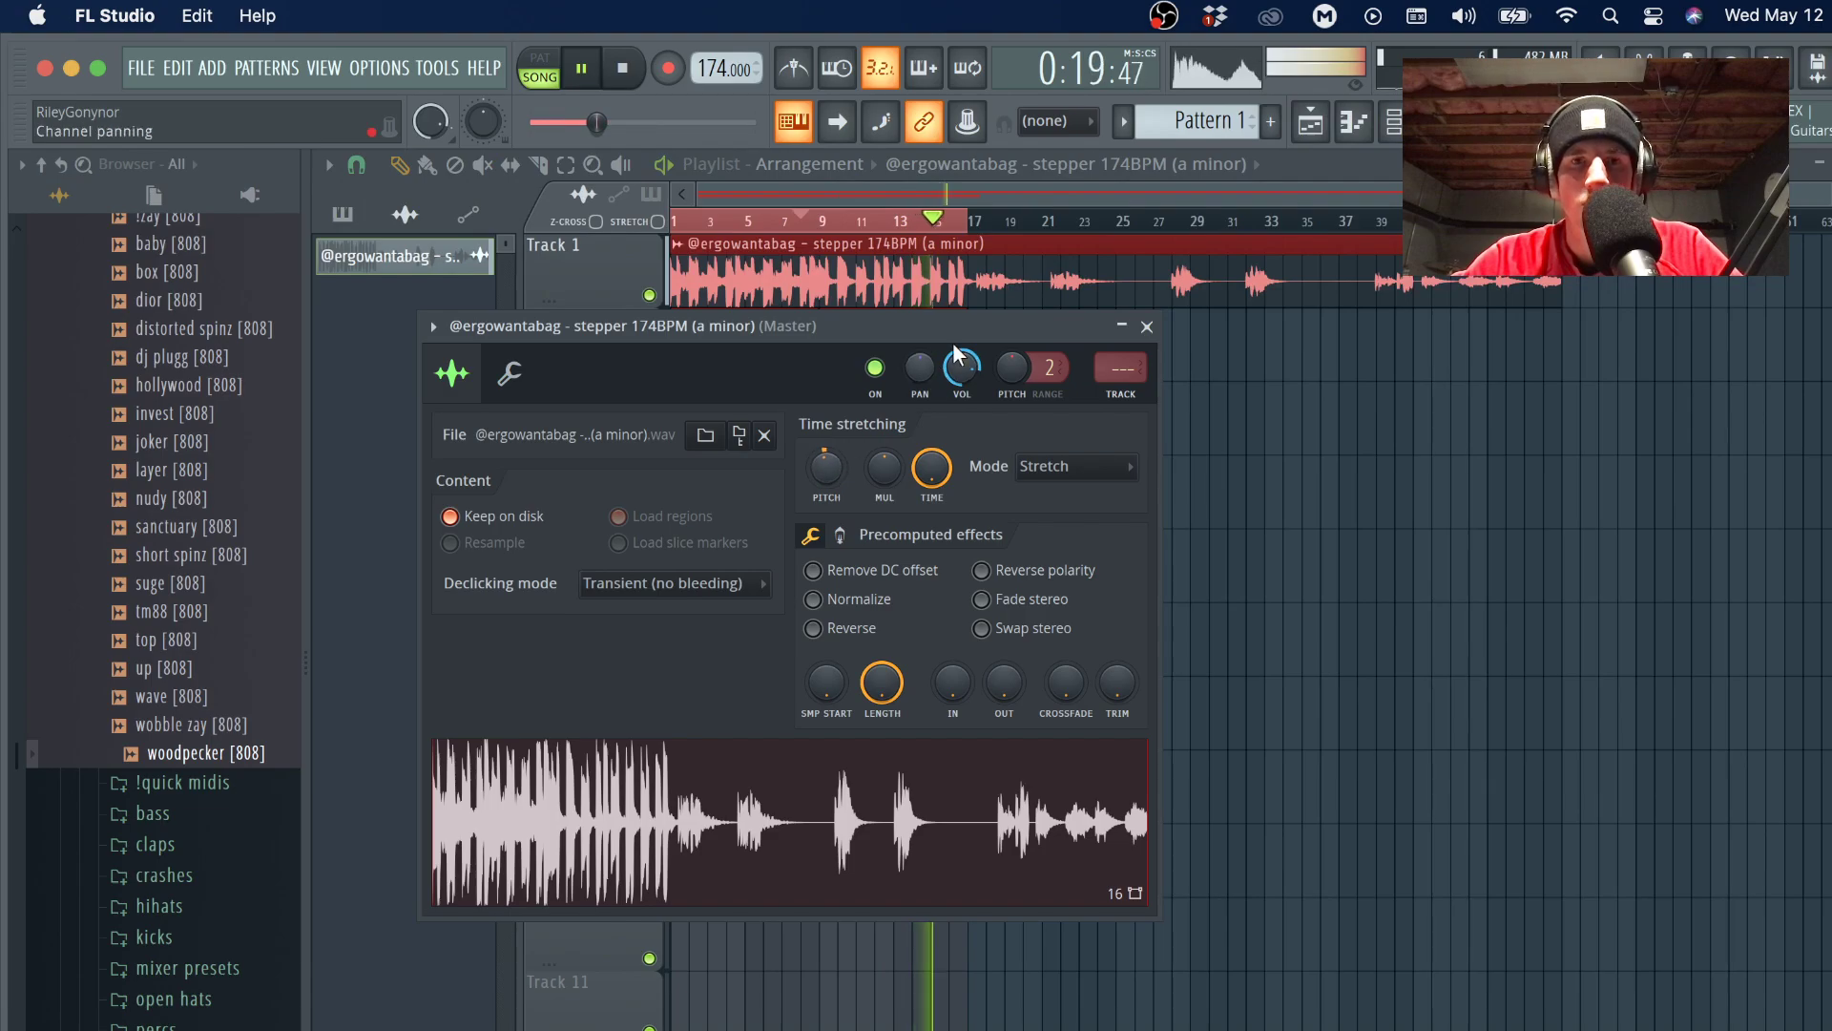
left_click(1147, 328)
key("F7")
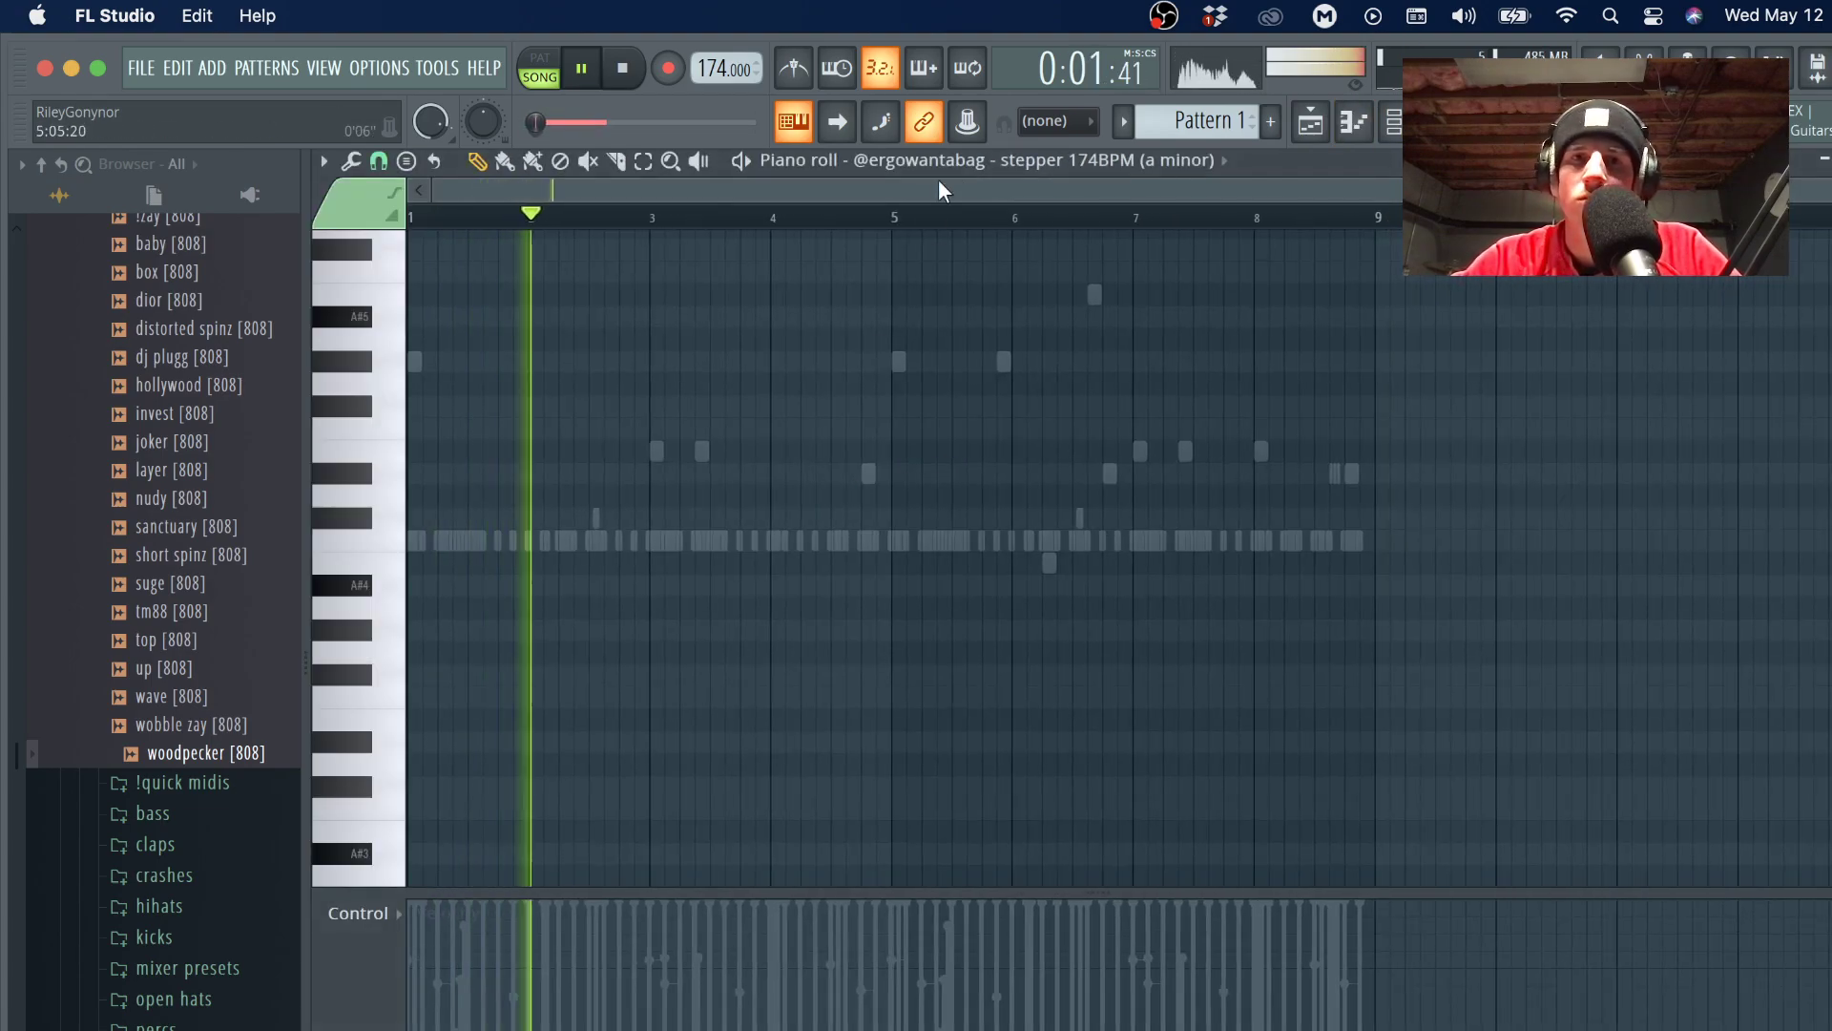
left_click(939, 162)
left_click(895, 455)
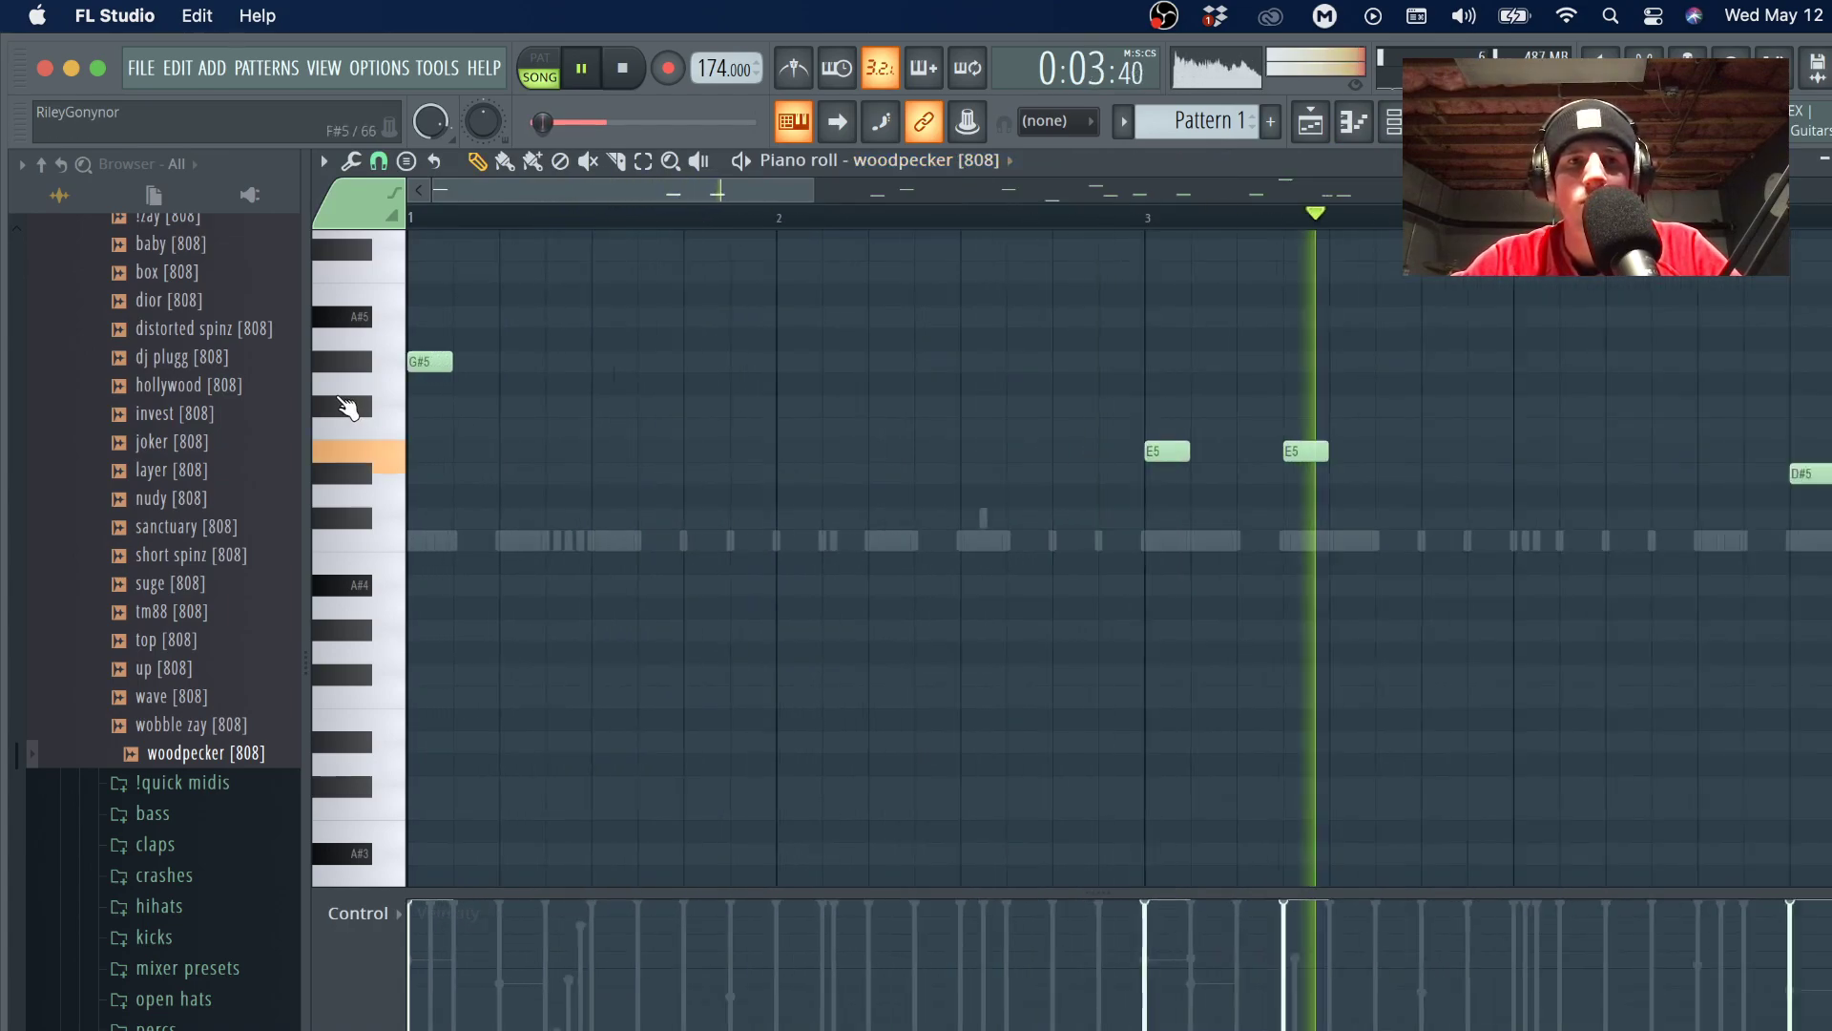
Set the piano roll's scale highlighting root note to G#.
left_click(323, 161)
mouse_move(364, 324)
mouse_move(511, 347)
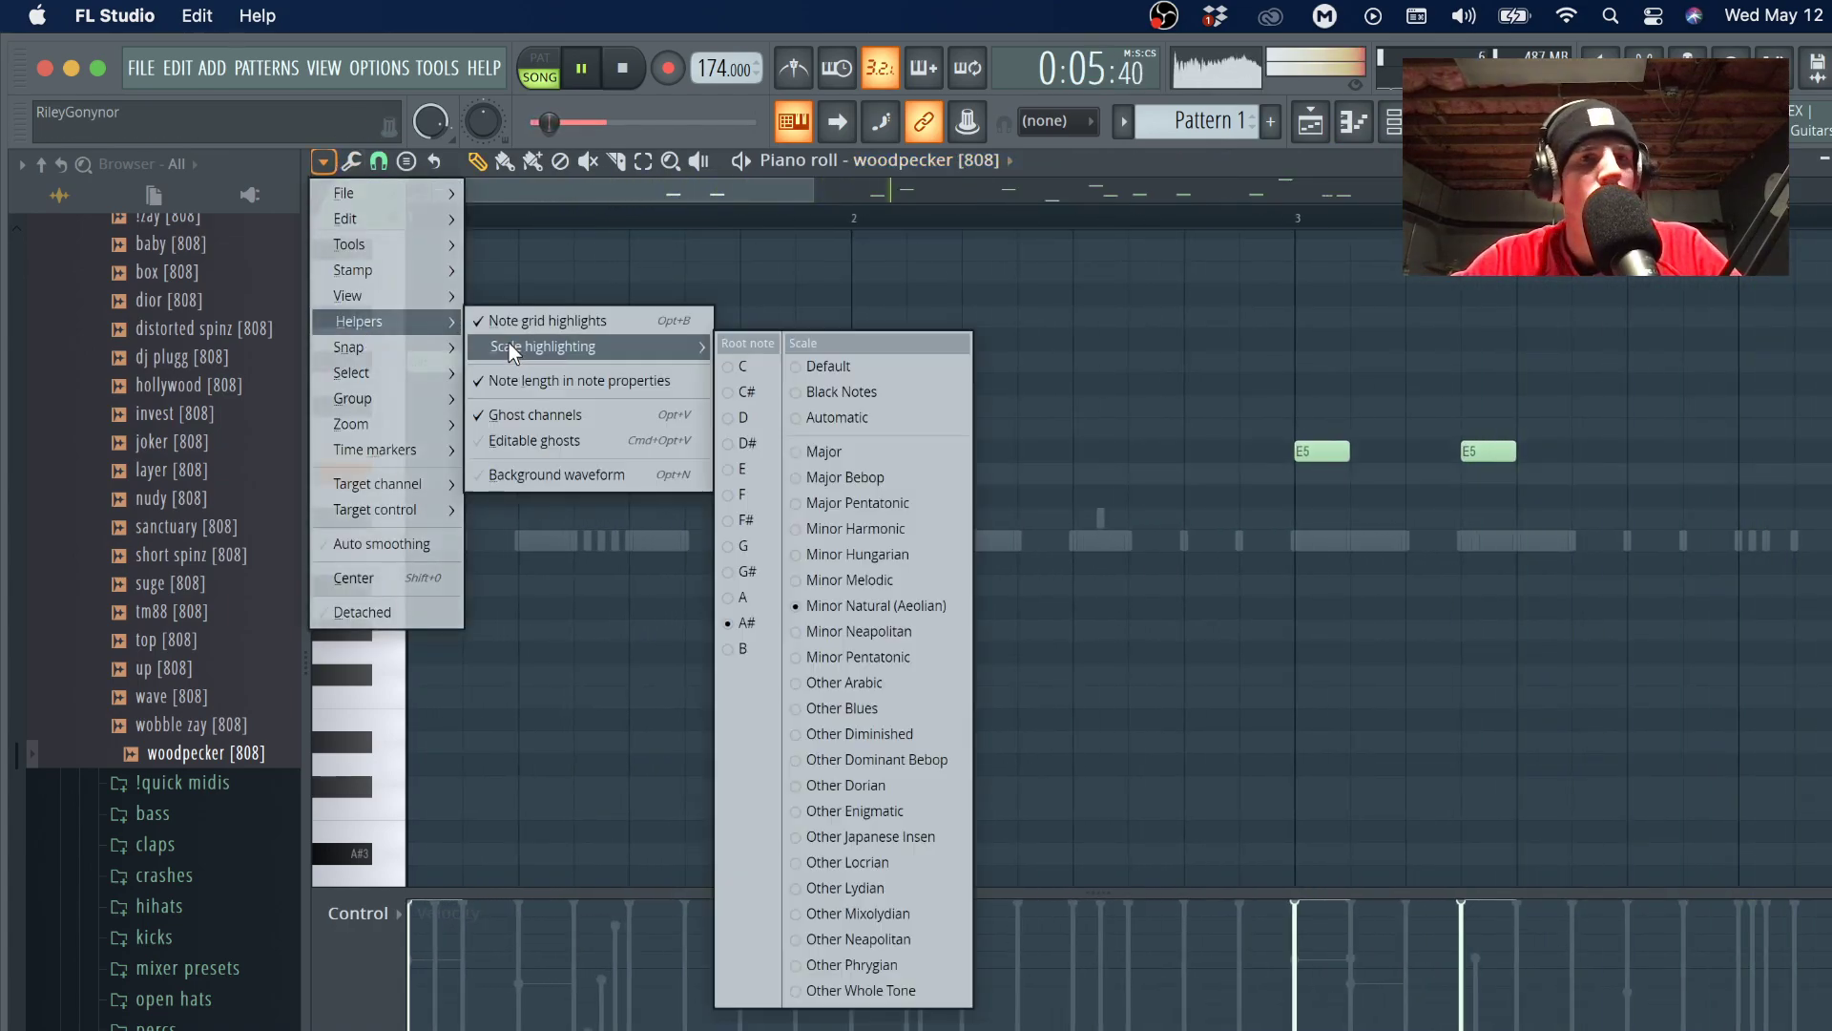
left_click(785, 569)
scroll(851, 590, "down", 3)
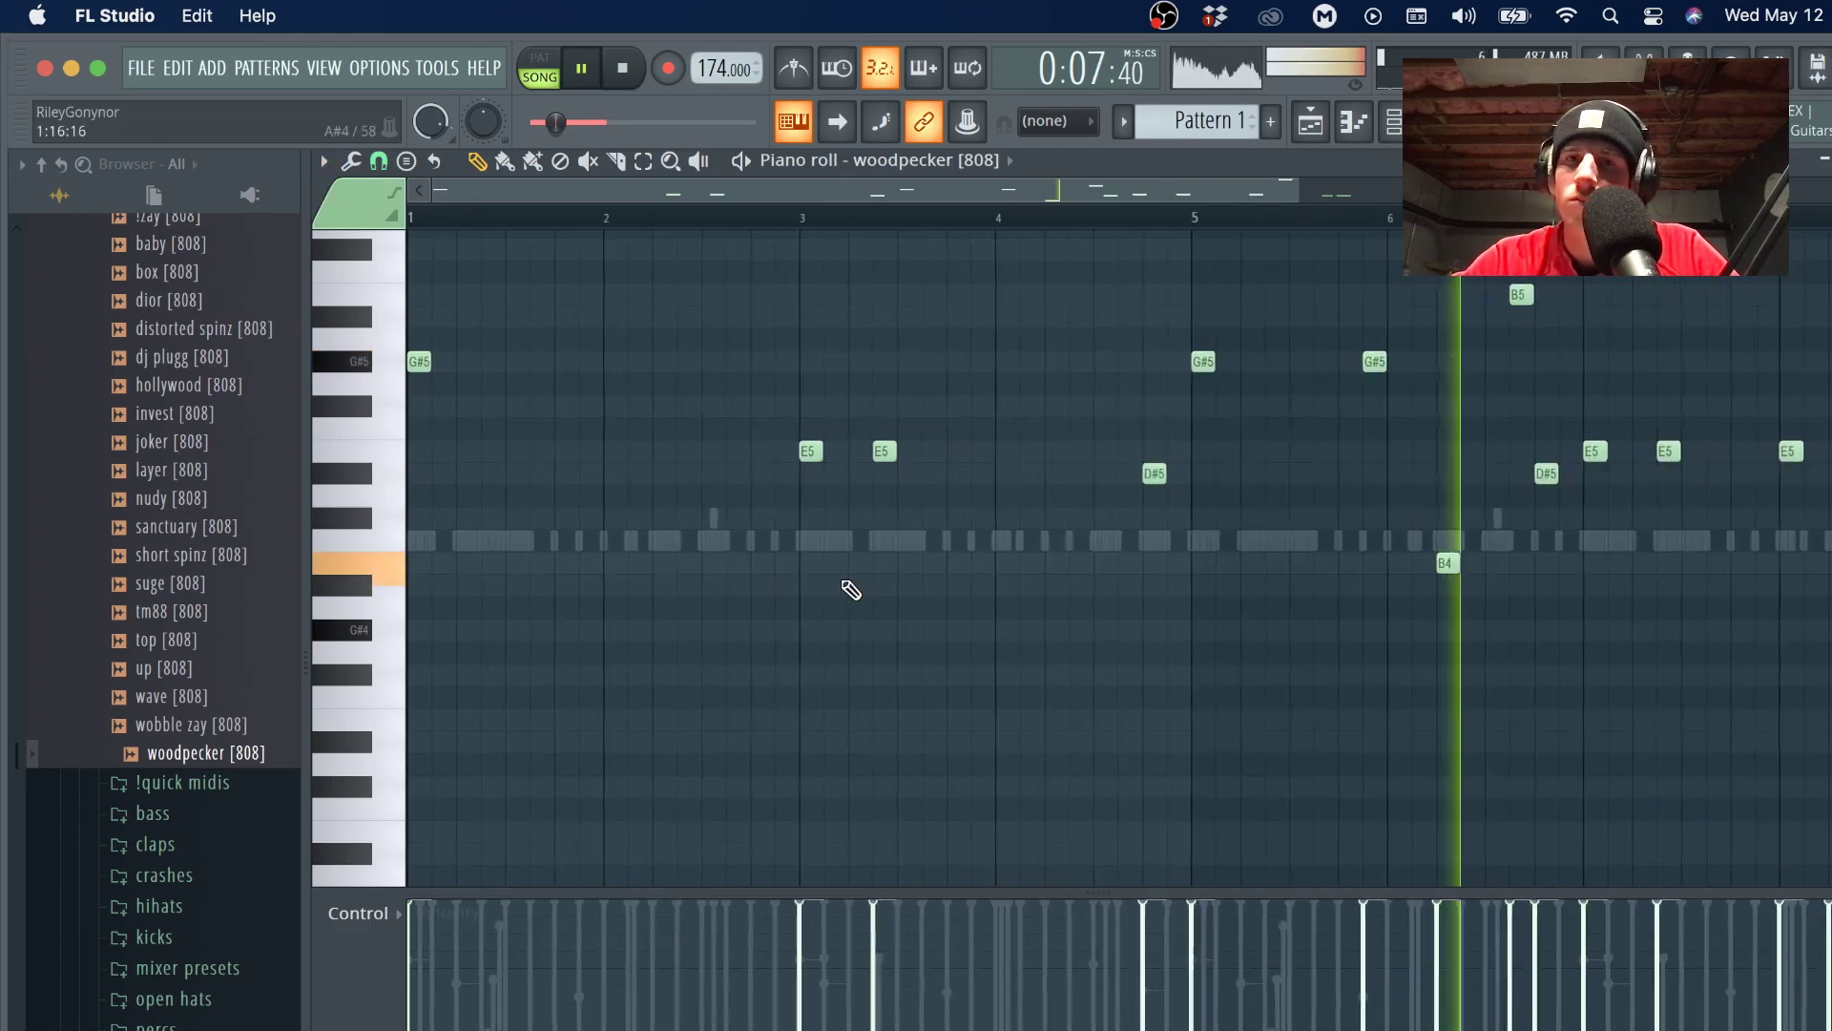
Fine-tune the woodpecker [808] channel volume in the channel rack during playback.
key("F6")
left_click_drag(768, 737, 768, 727)
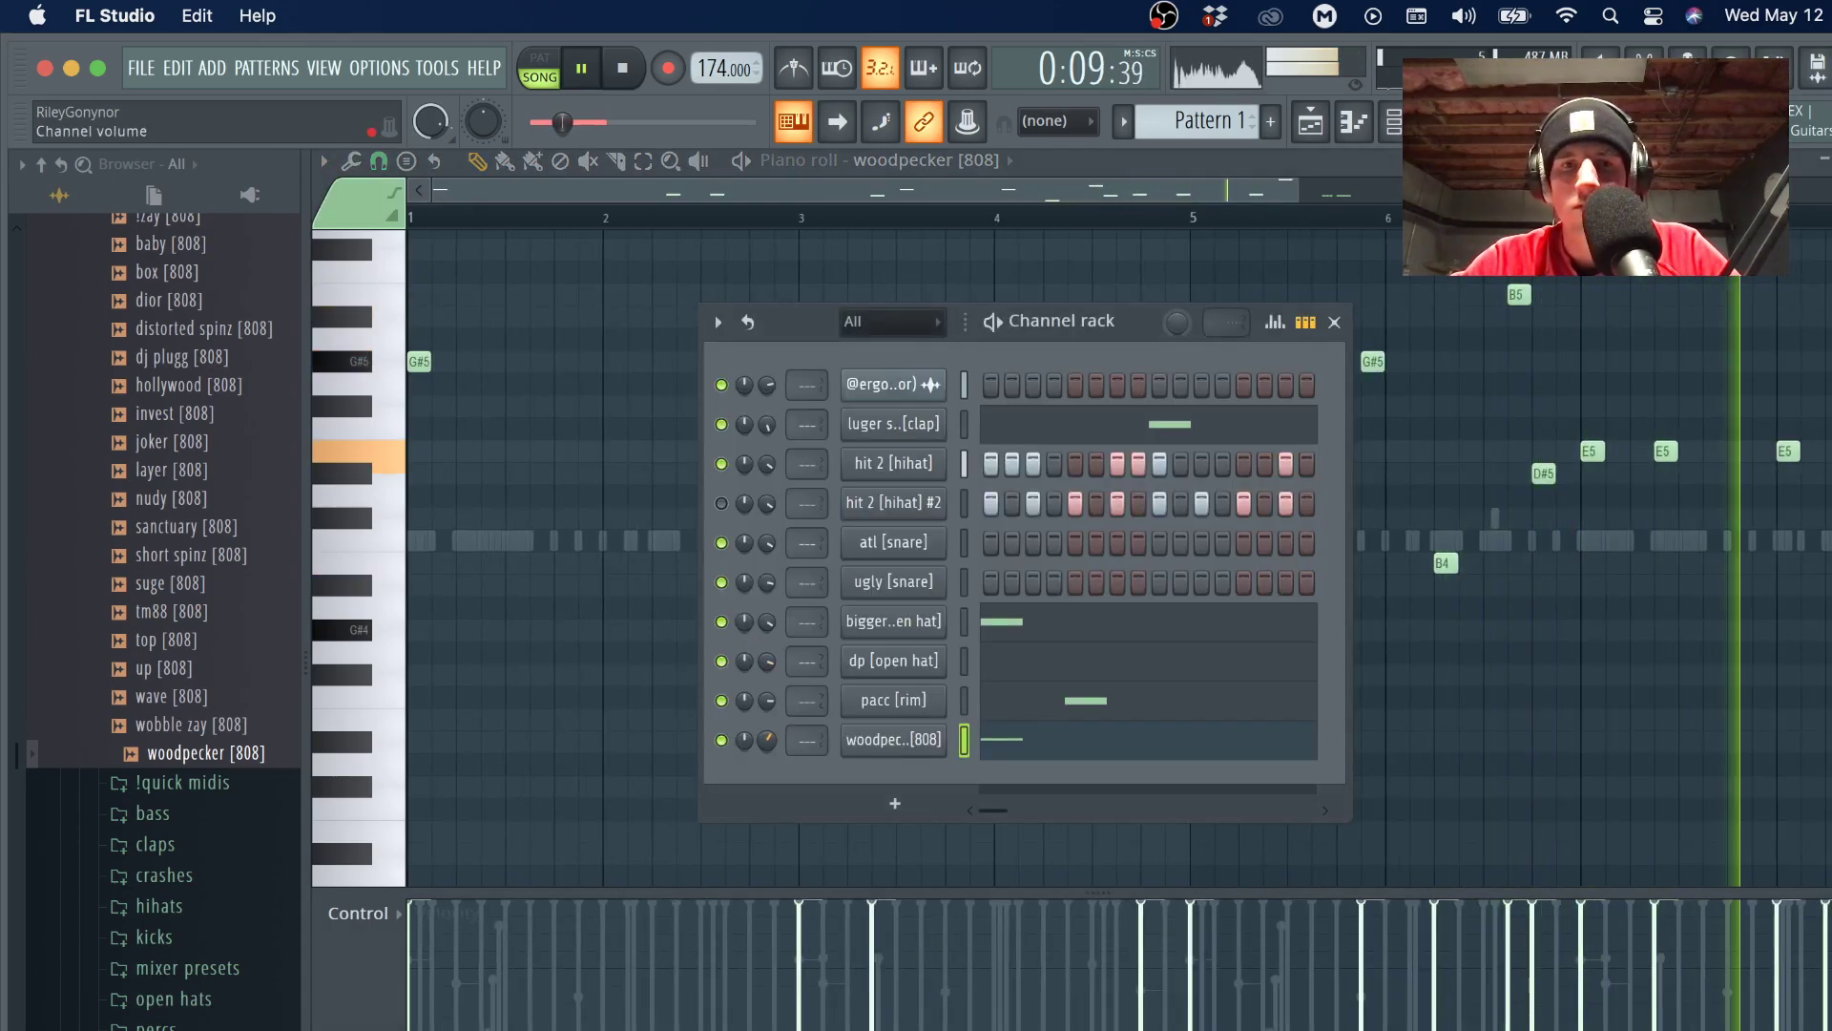
key("F6")
scroll(1499, 613, "down", 2)
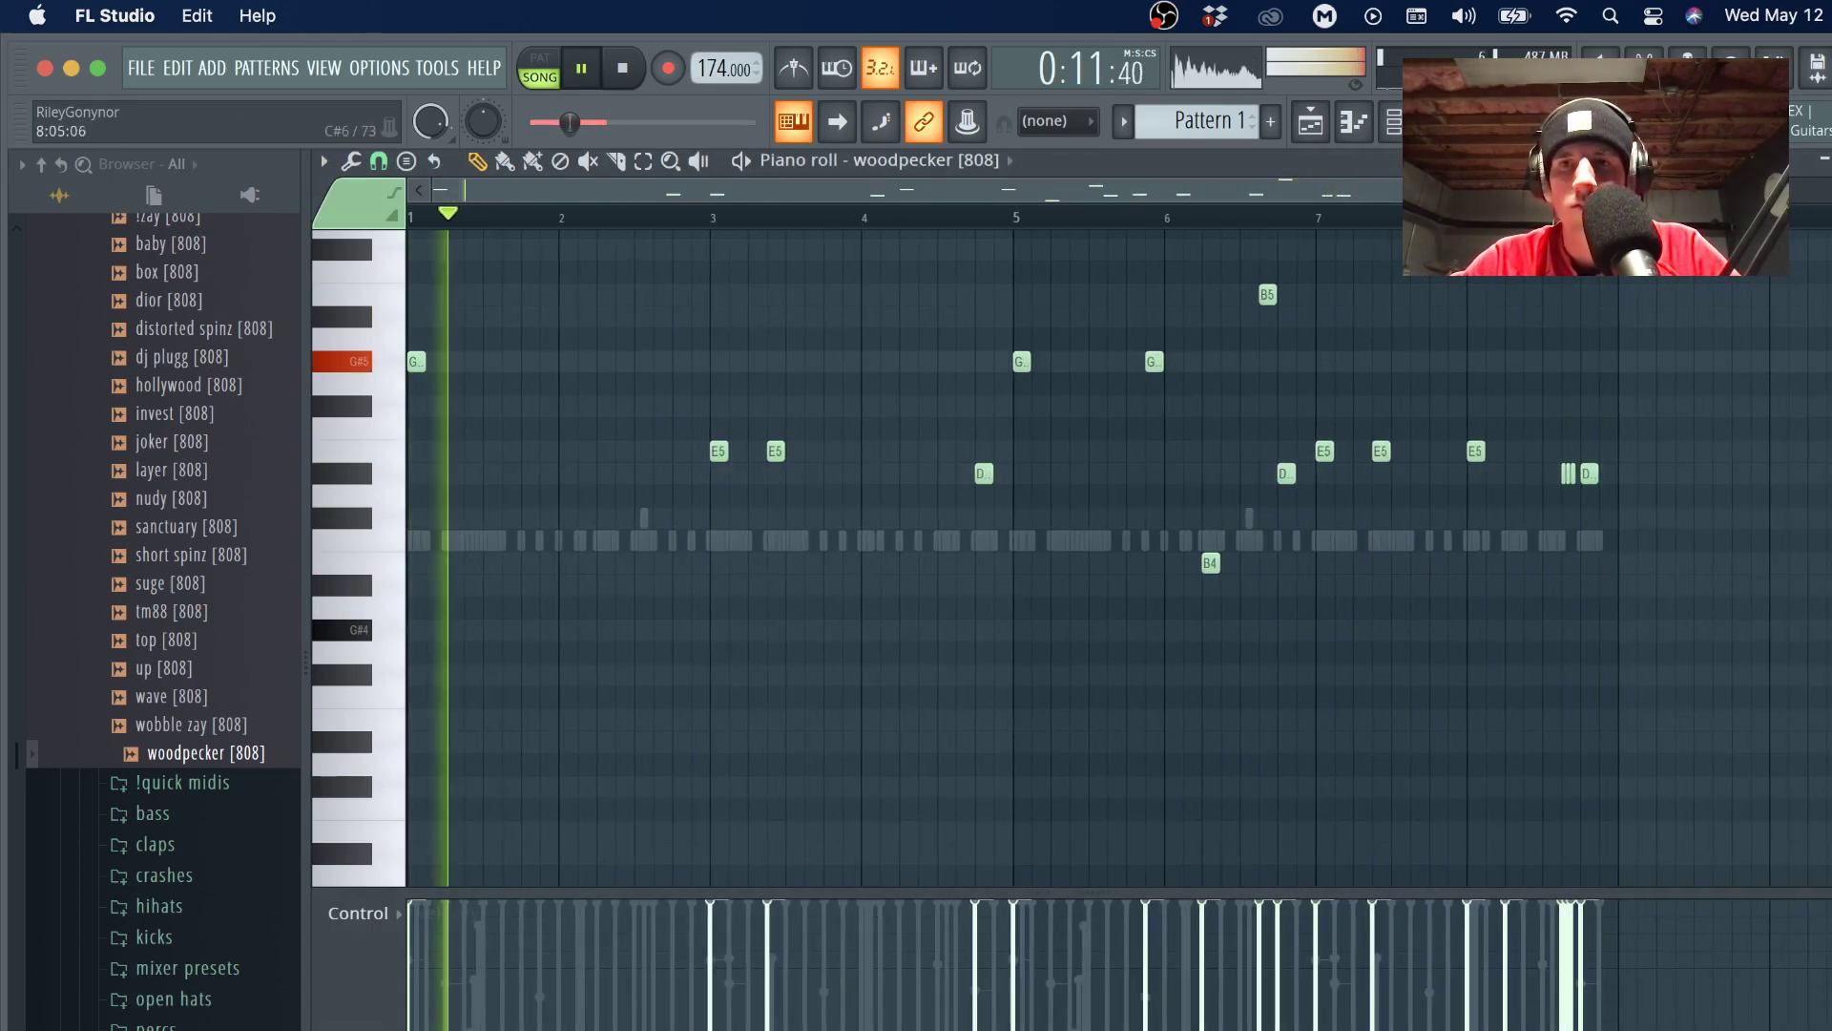
Add exposed [kick] from the 2021 stash kicks folder as a new channel below the 808.
left_click(1394, 122)
scroll(167, 572, "up", 7)
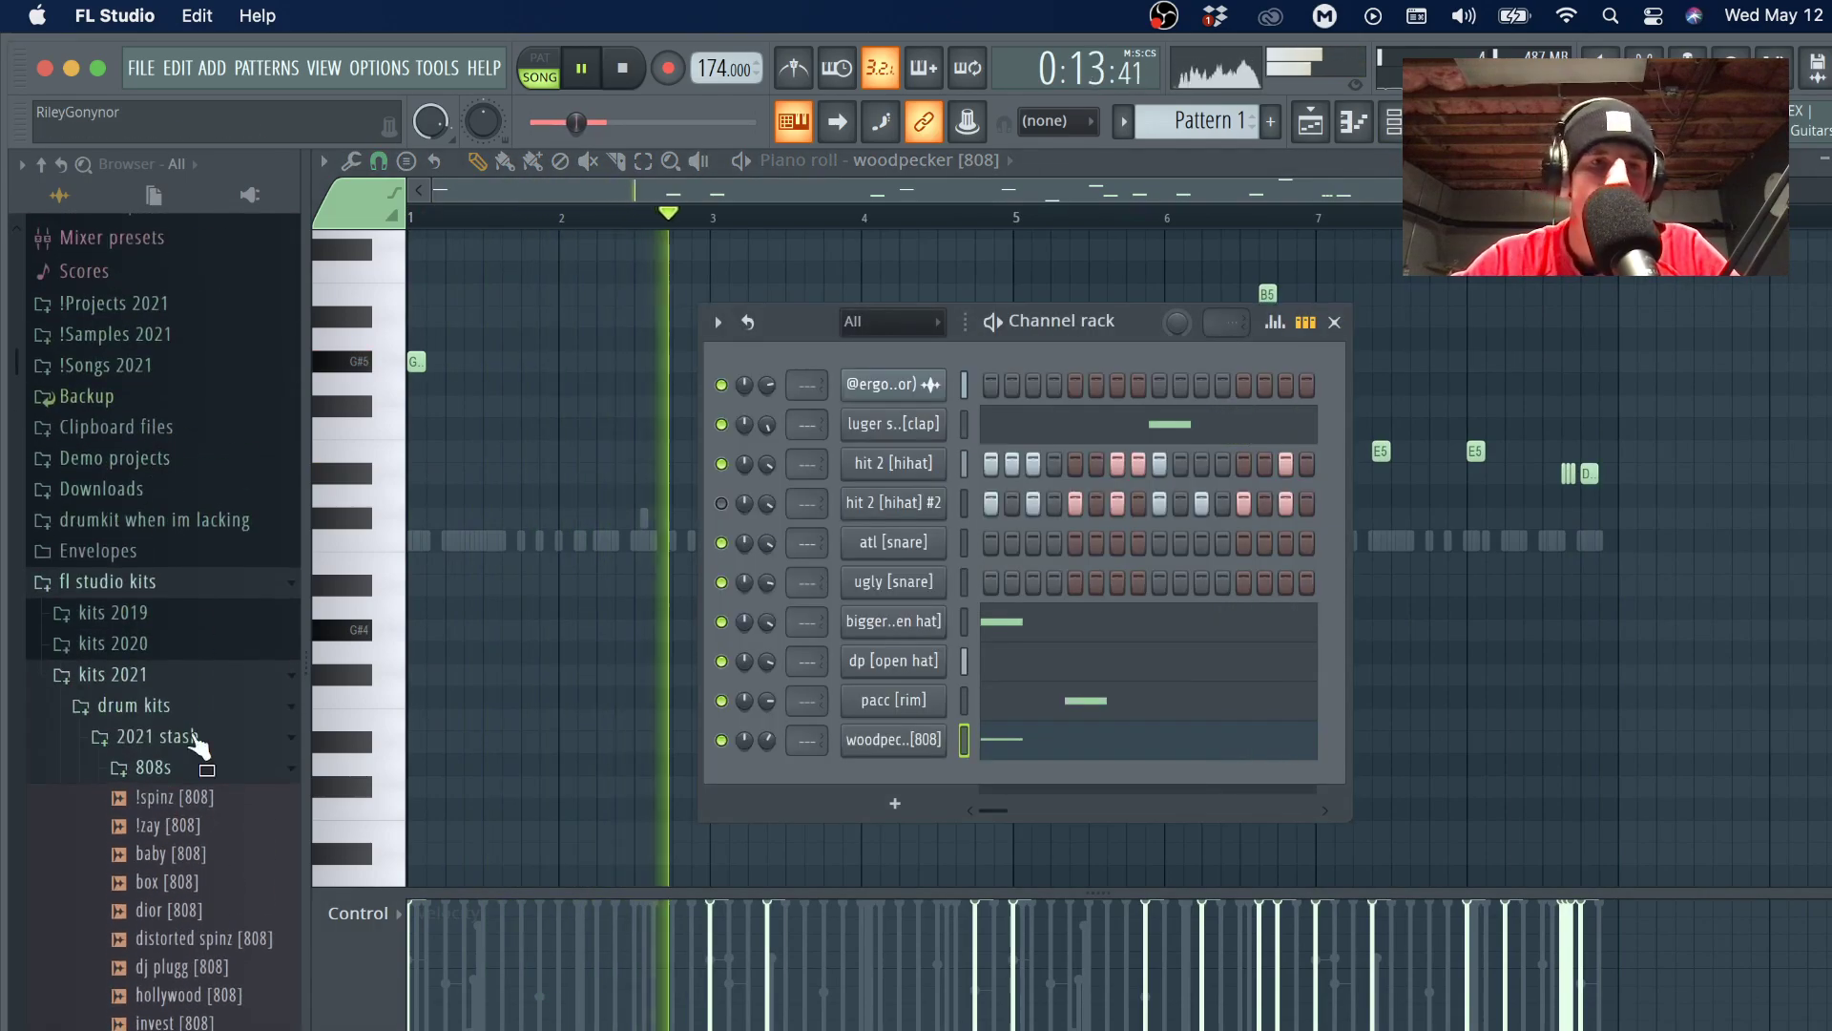
left_click(178, 771)
left_click(224, 954)
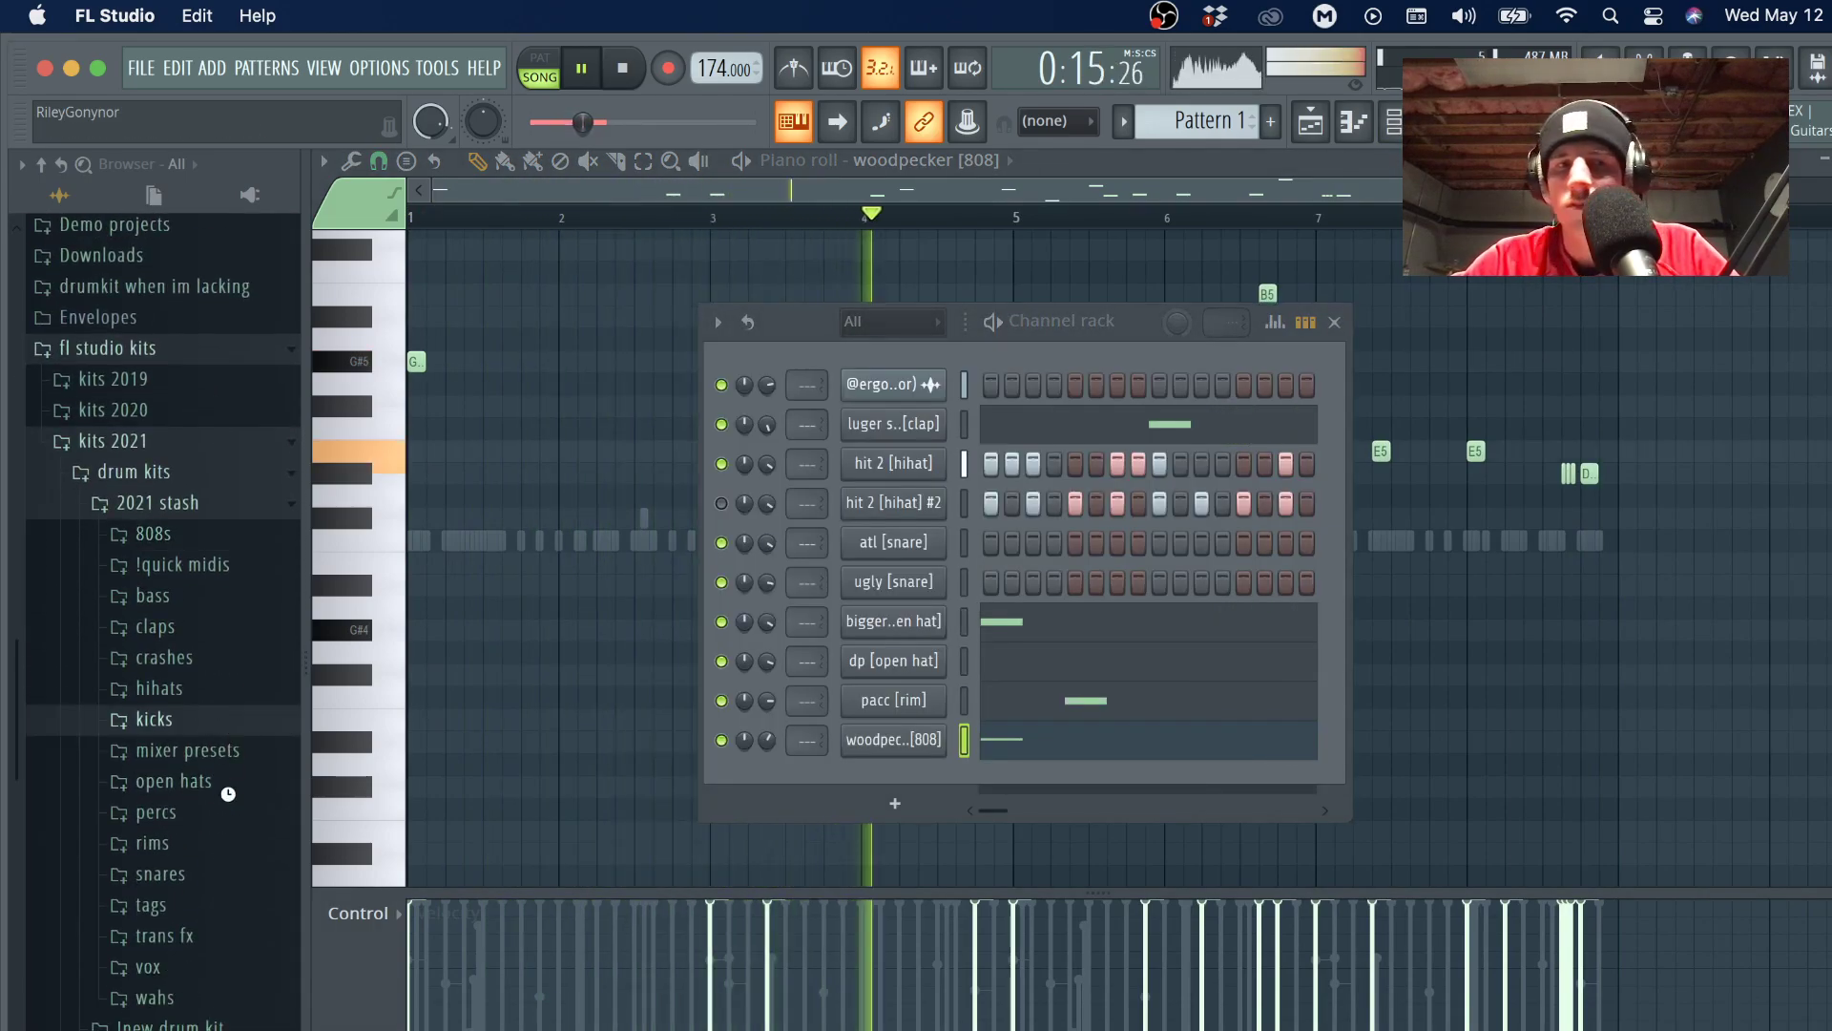
scroll(212, 694, "down", 4)
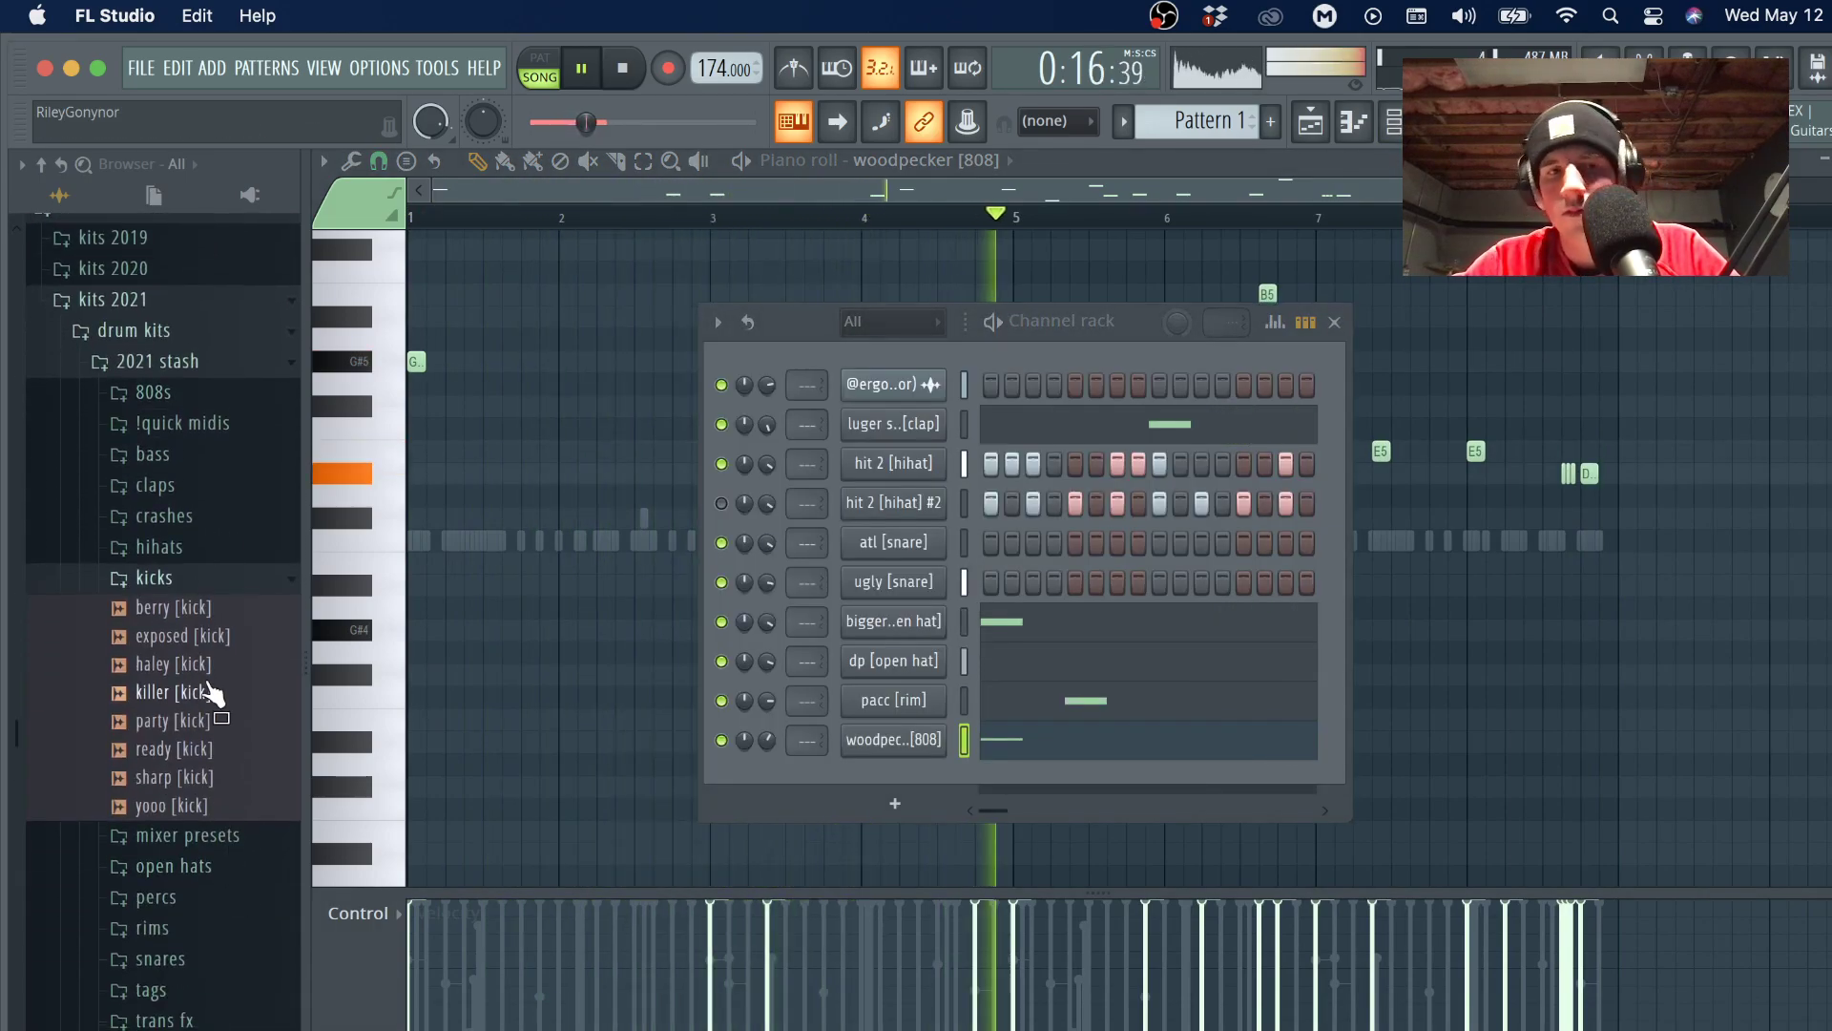
left_click_drag(887, 784, 893, 775)
Program exposed [kick] C5 notes at 1:01, 2:05, 3:01, 3:07, 4:05 and 4:13 in its piano roll.
right_click(893, 775)
left_click(992, 766)
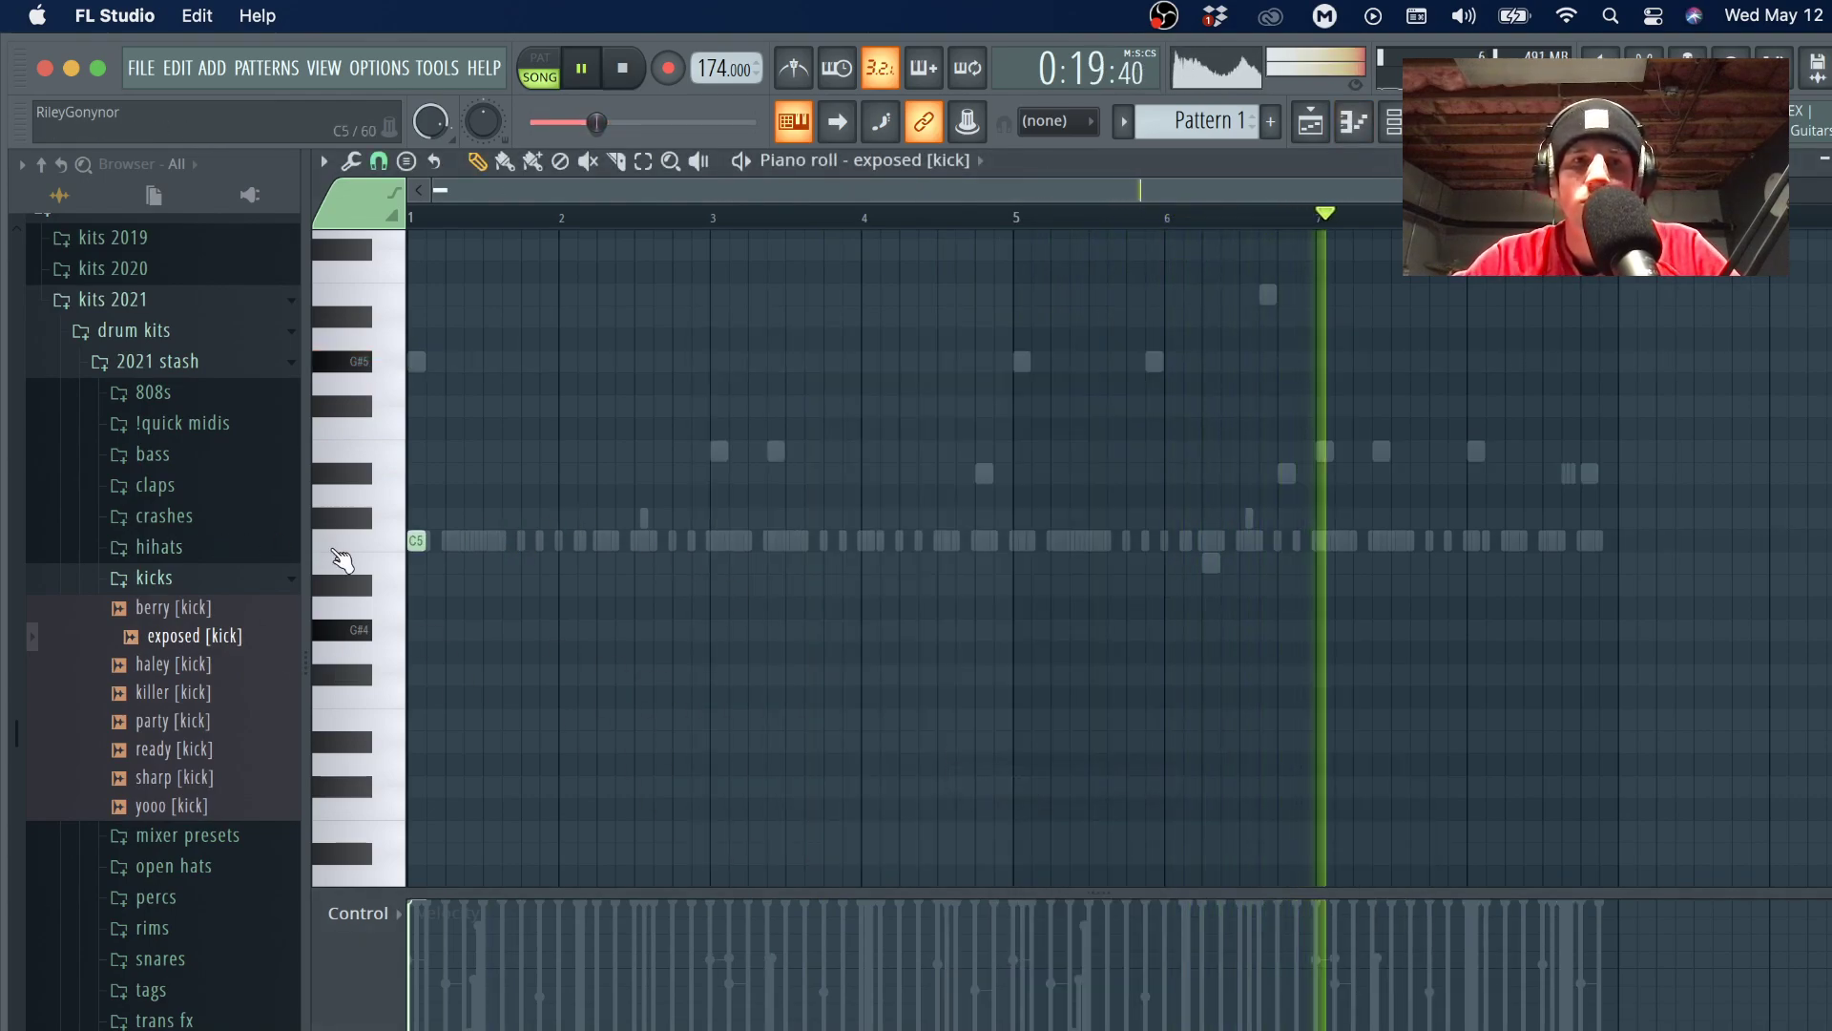
scroll(347, 544, "up", 5)
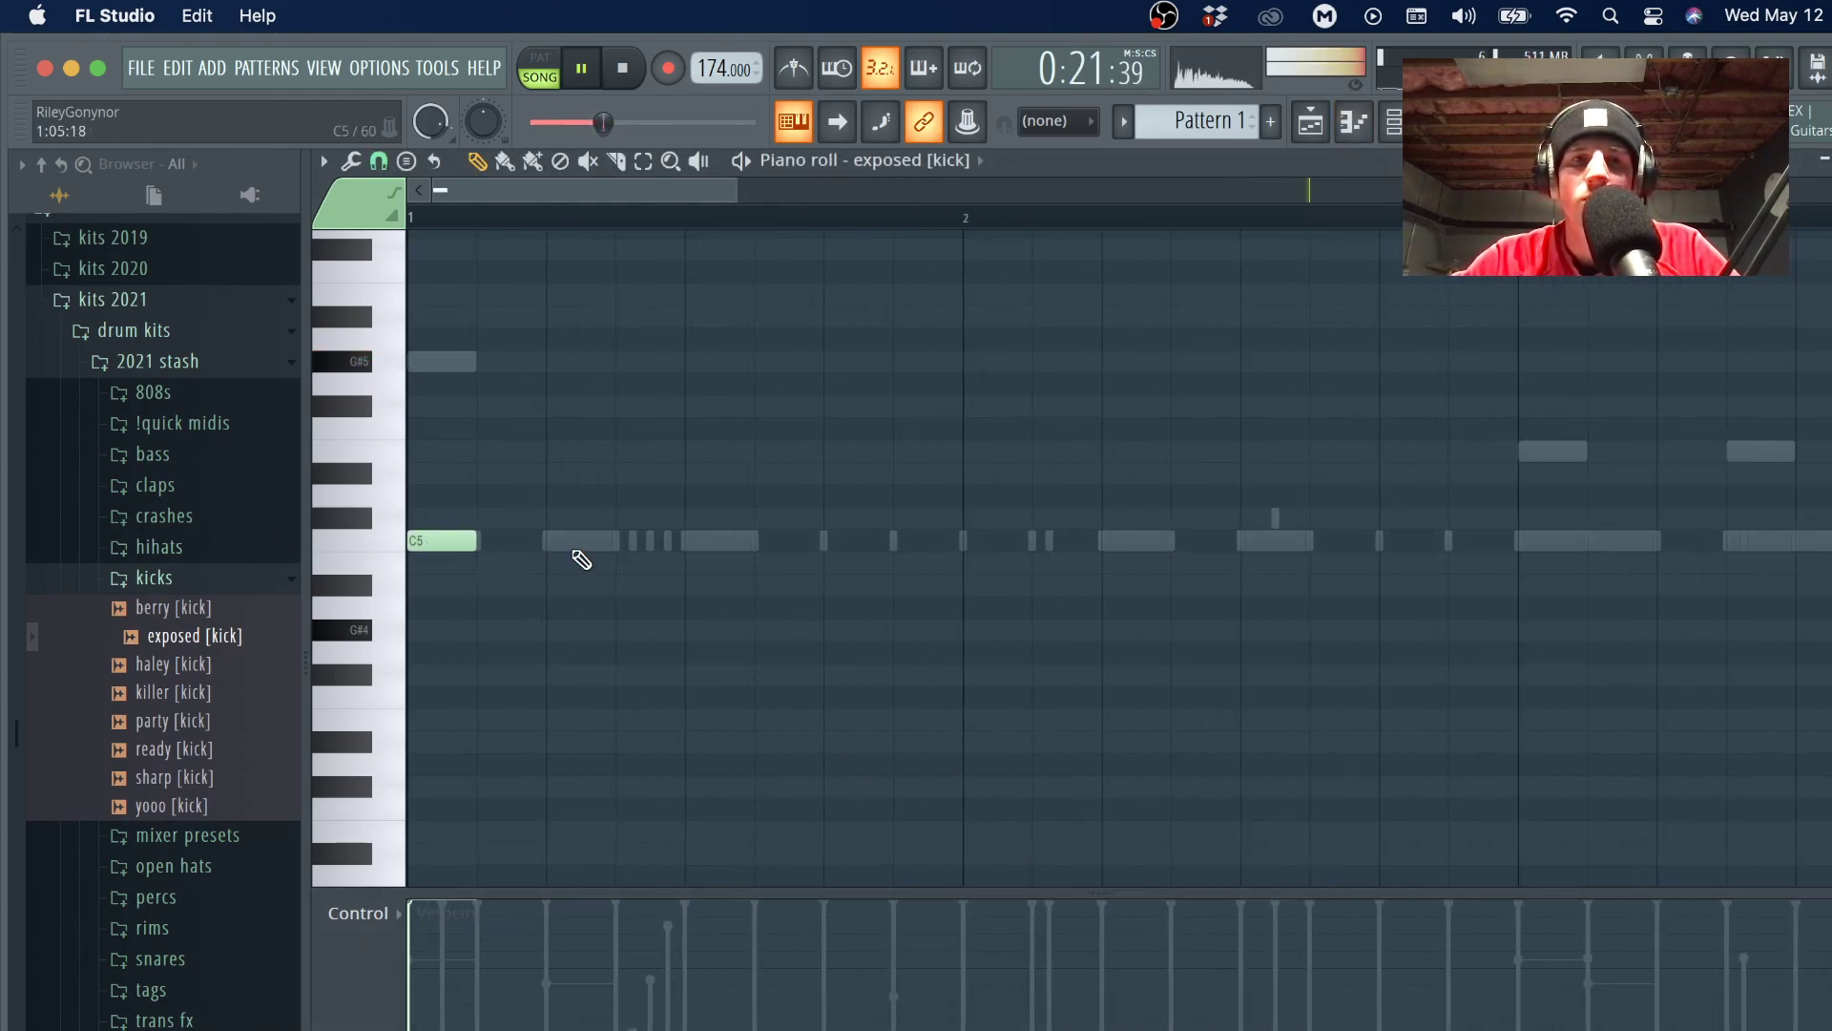
scroll(581, 560, "down", 3)
left_click(784, 540)
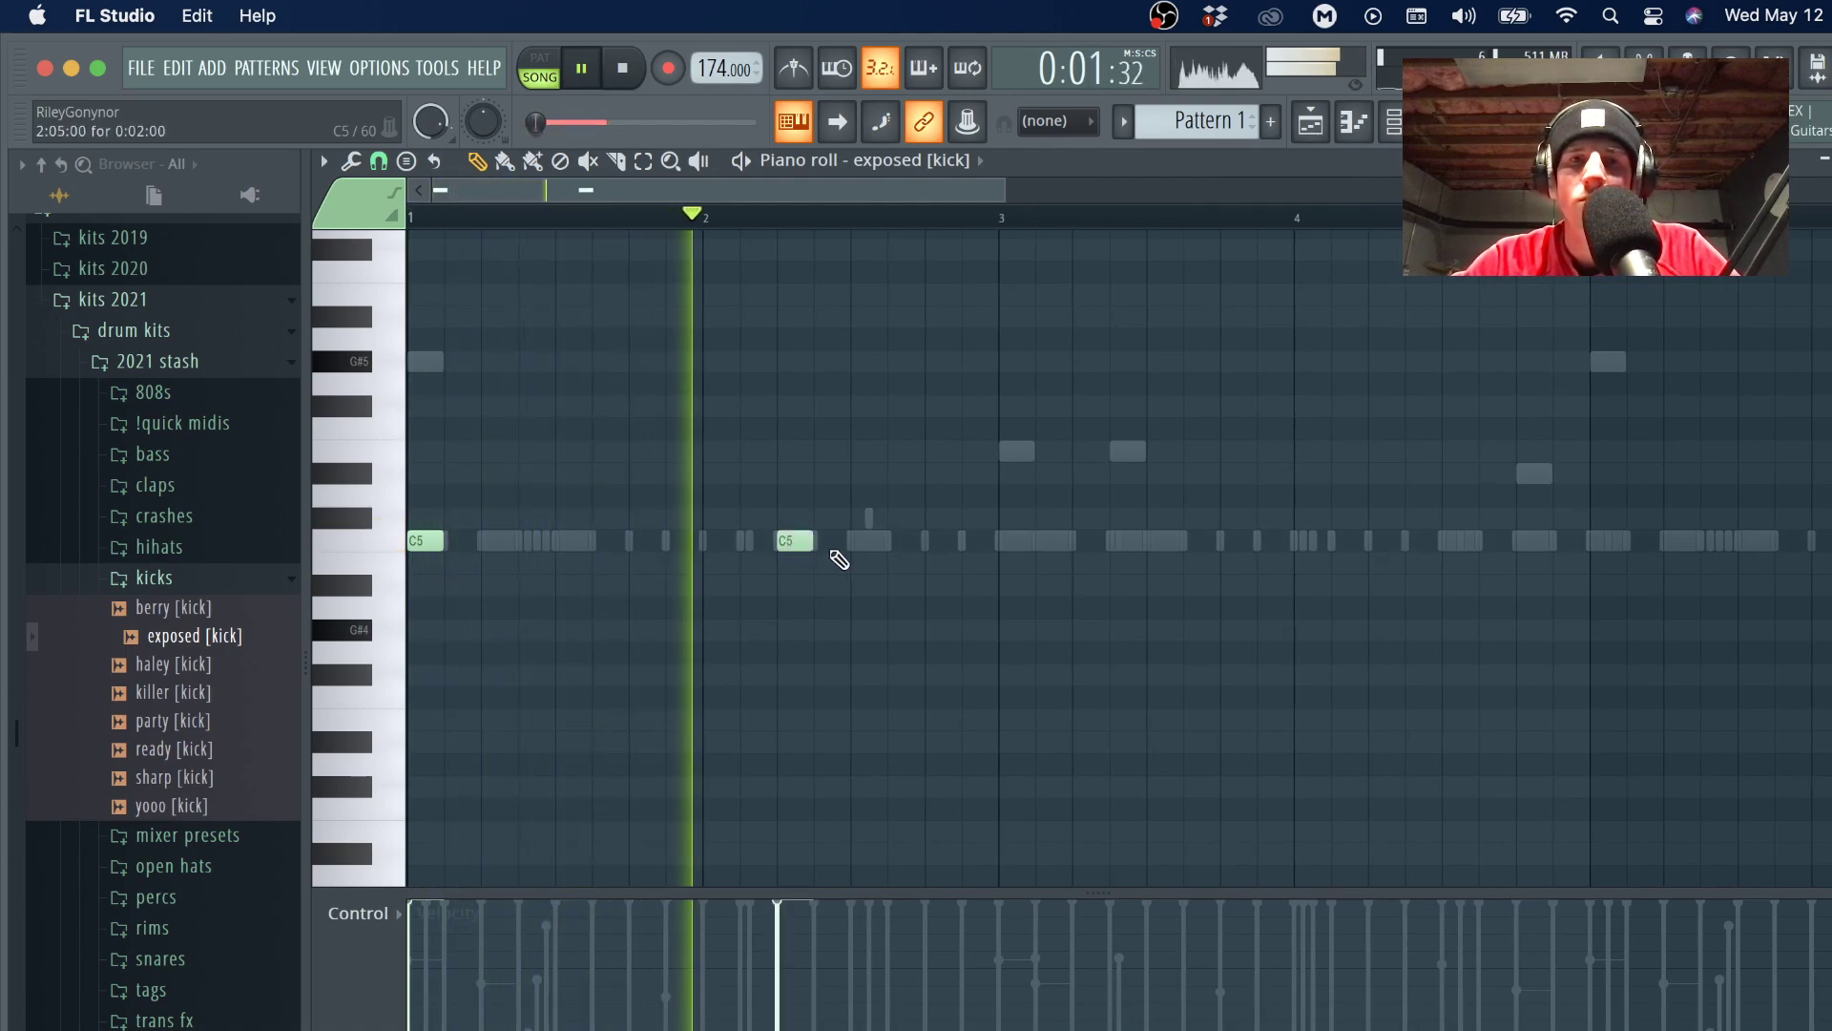
left_click(1014, 541)
left_click(1126, 541)
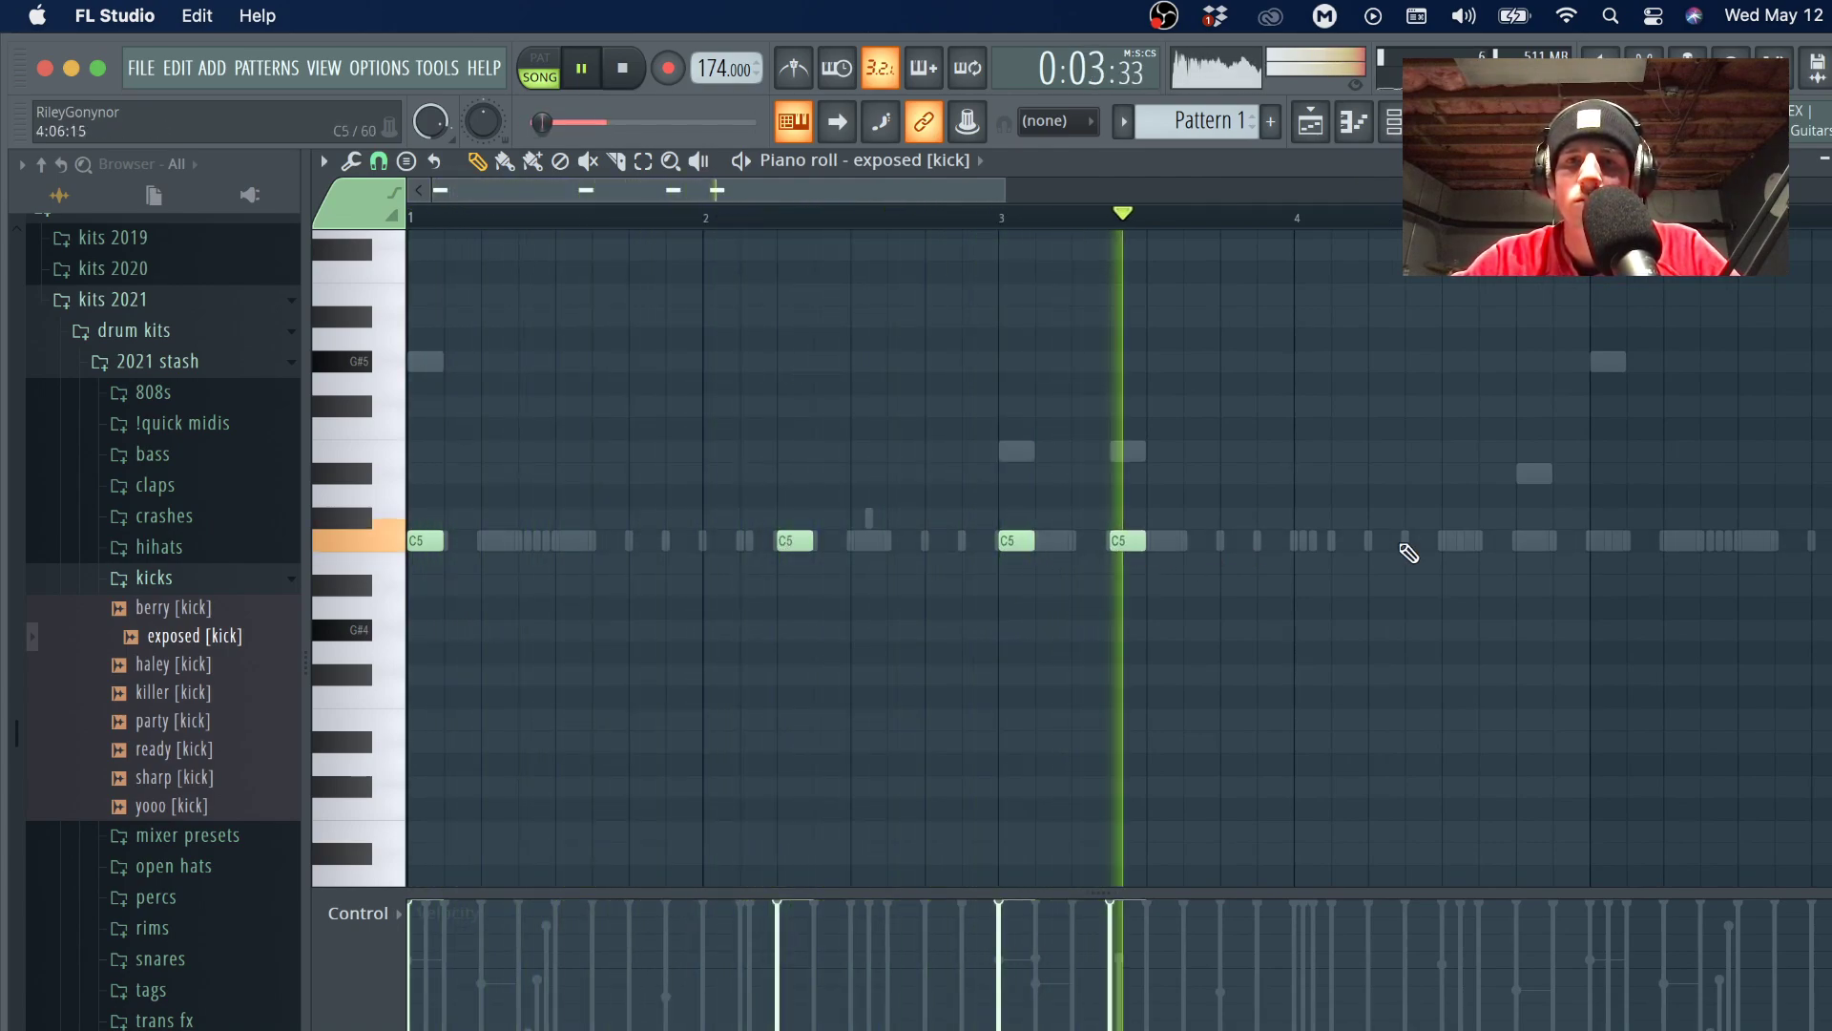
left_click(1383, 541)
left_click(1521, 541)
scroll(1522, 541, "down", 1)
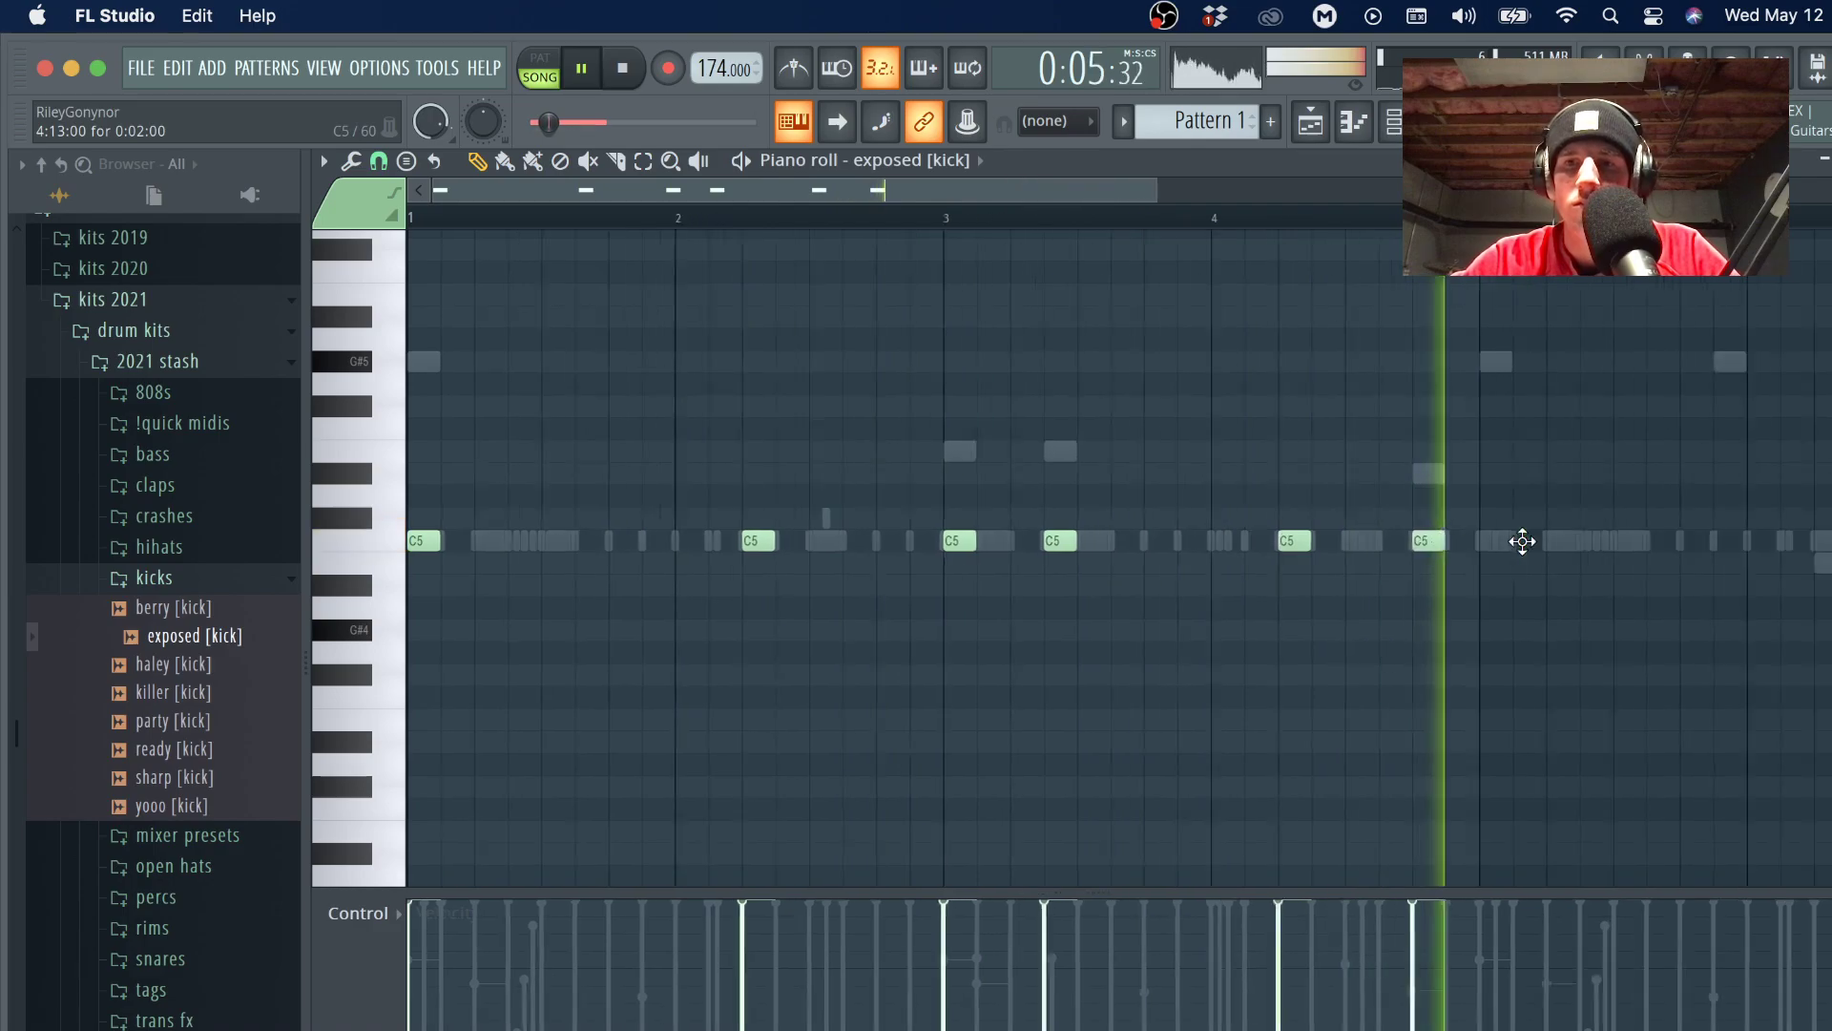
Duplicate the four-bar kick pattern into bars 5–8 and shift bar 4's last kick to step 11.
scroll(1522, 542, "down", 1)
left_click_drag(1307, 220, 410, 219)
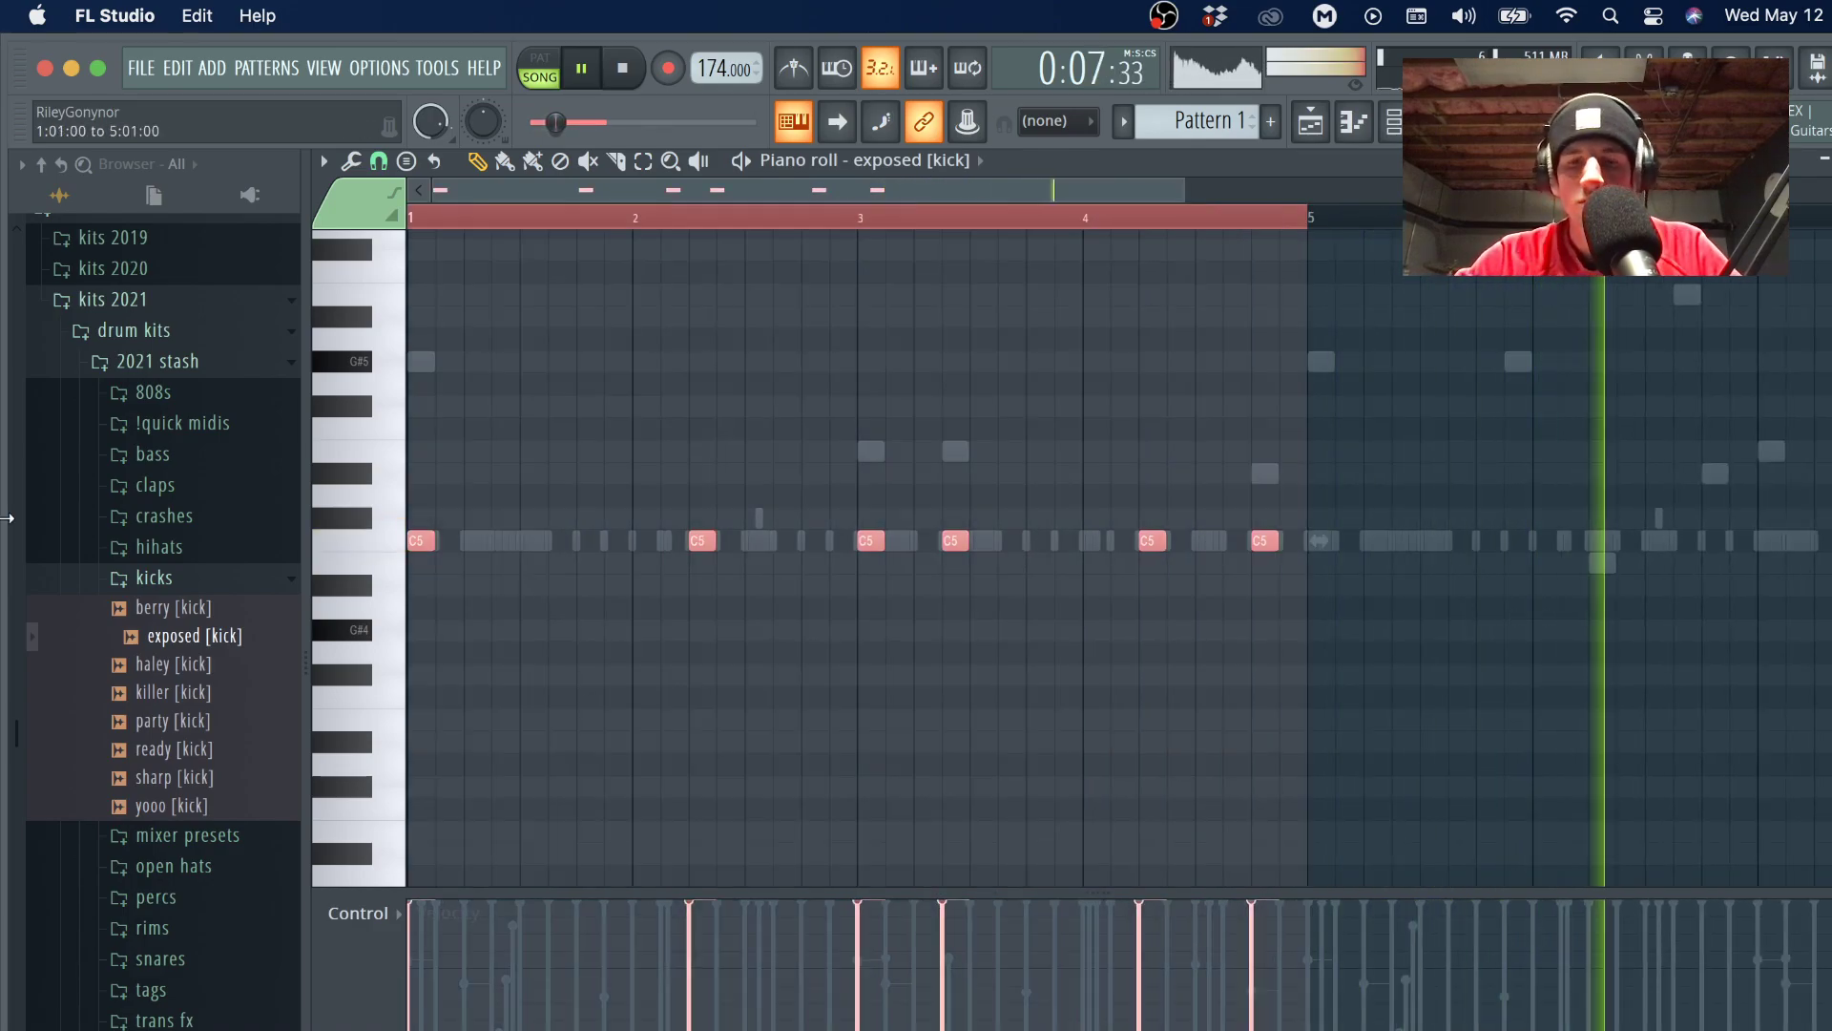
scroll(411, 534, "right", 4)
left_click_drag(823, 508, 749, 638)
key("shift+Left")
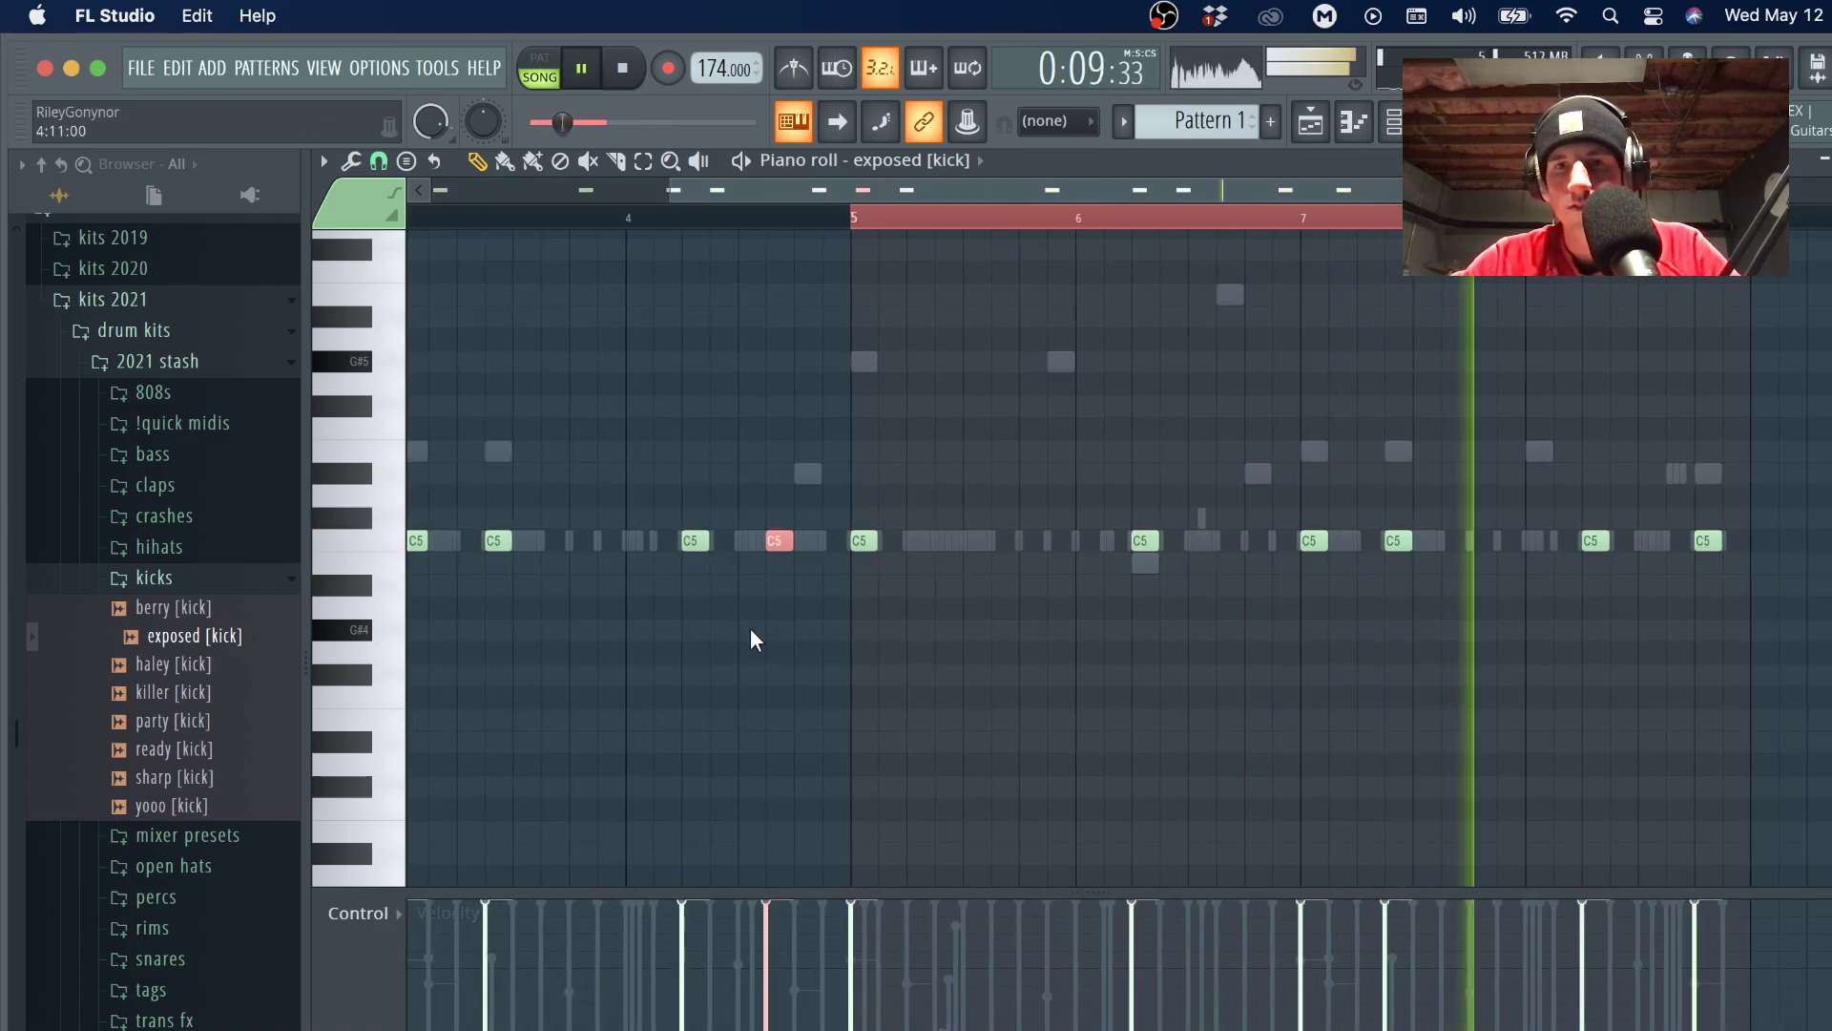
Add an extra C5 kick at step 11 of bar 8, just ahead of the final kick.
left_click_drag(1716, 504, 1704, 625)
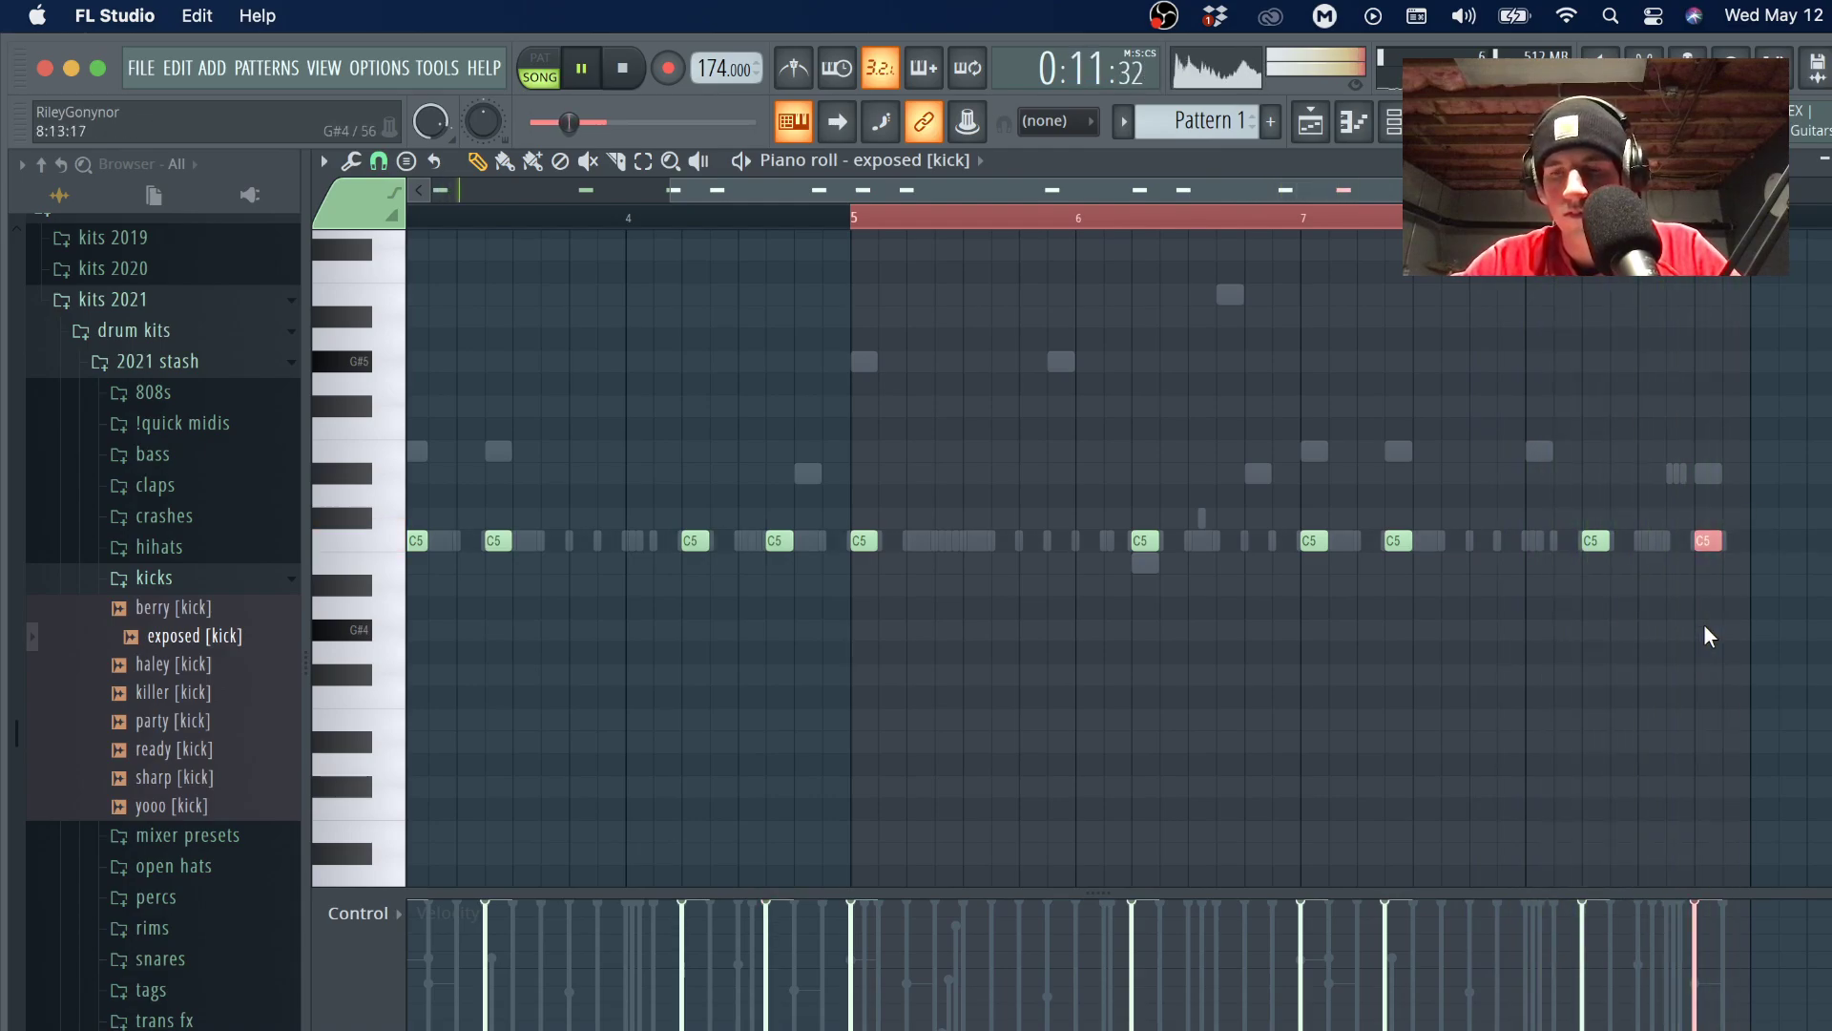
key("ctrl+d")
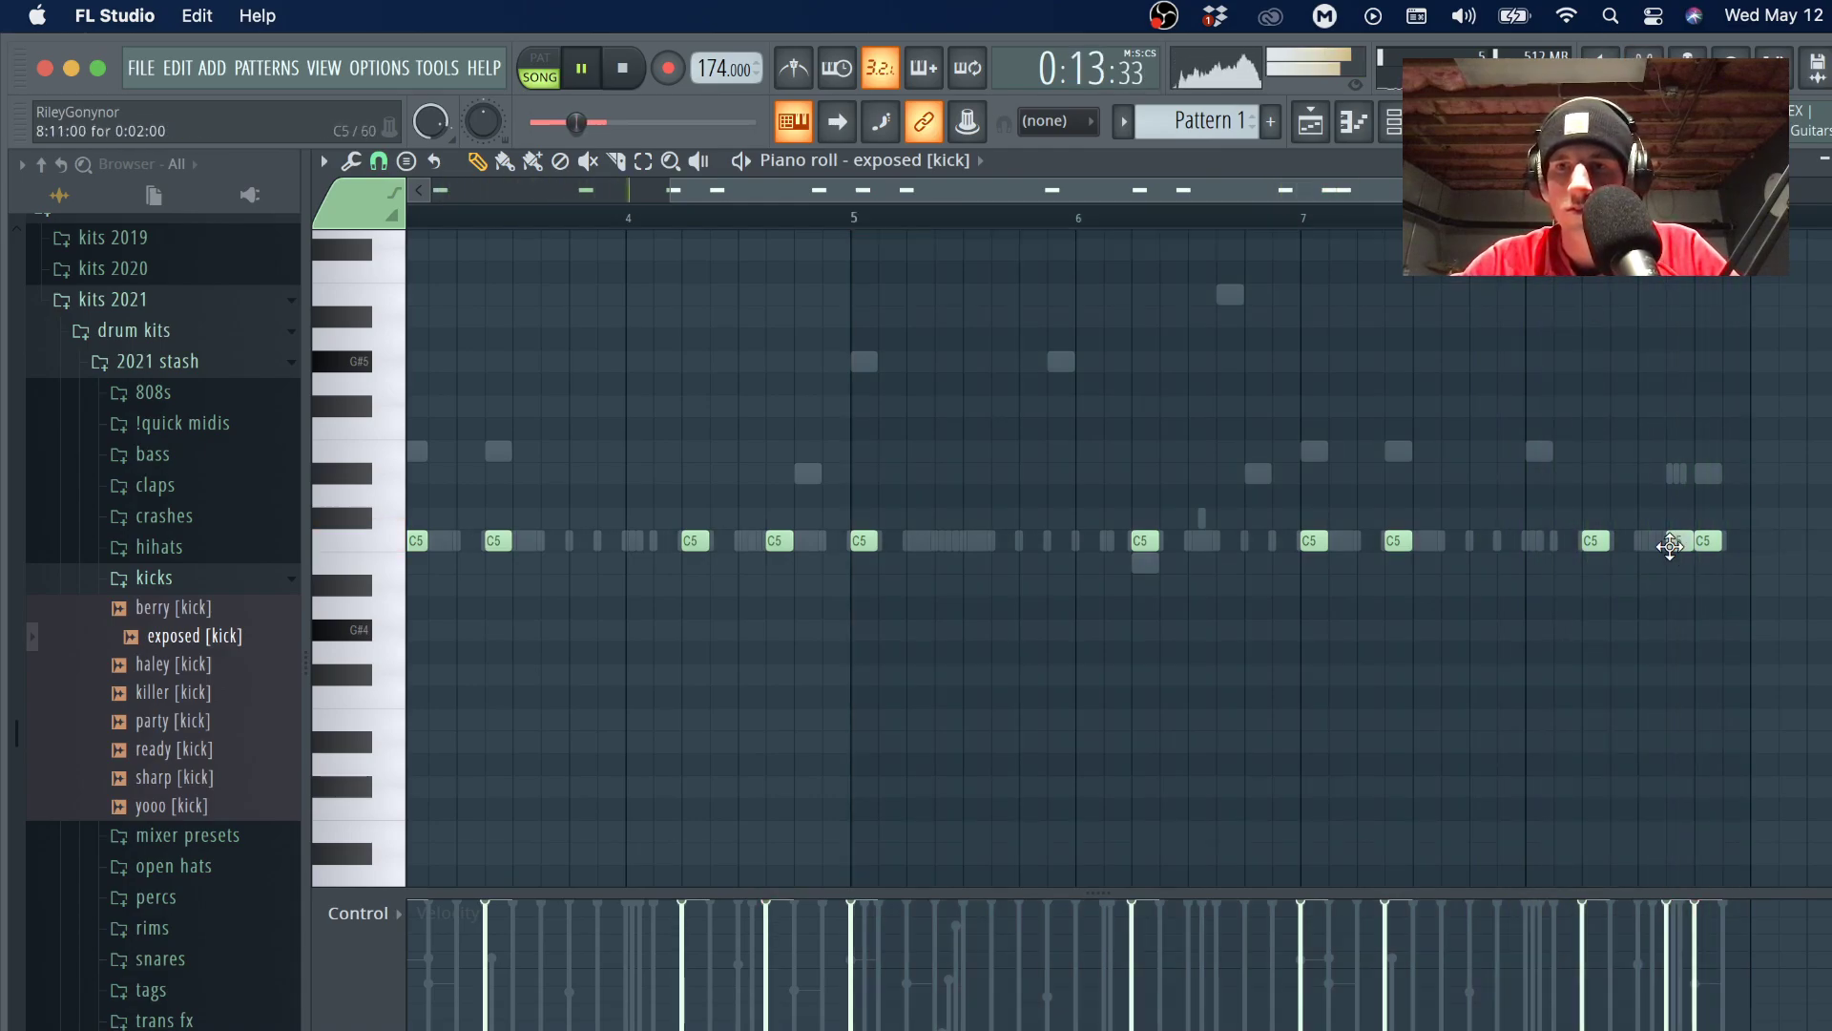
scroll(1622, 654, "down", 2)
scroll(983, 678, "up", 3)
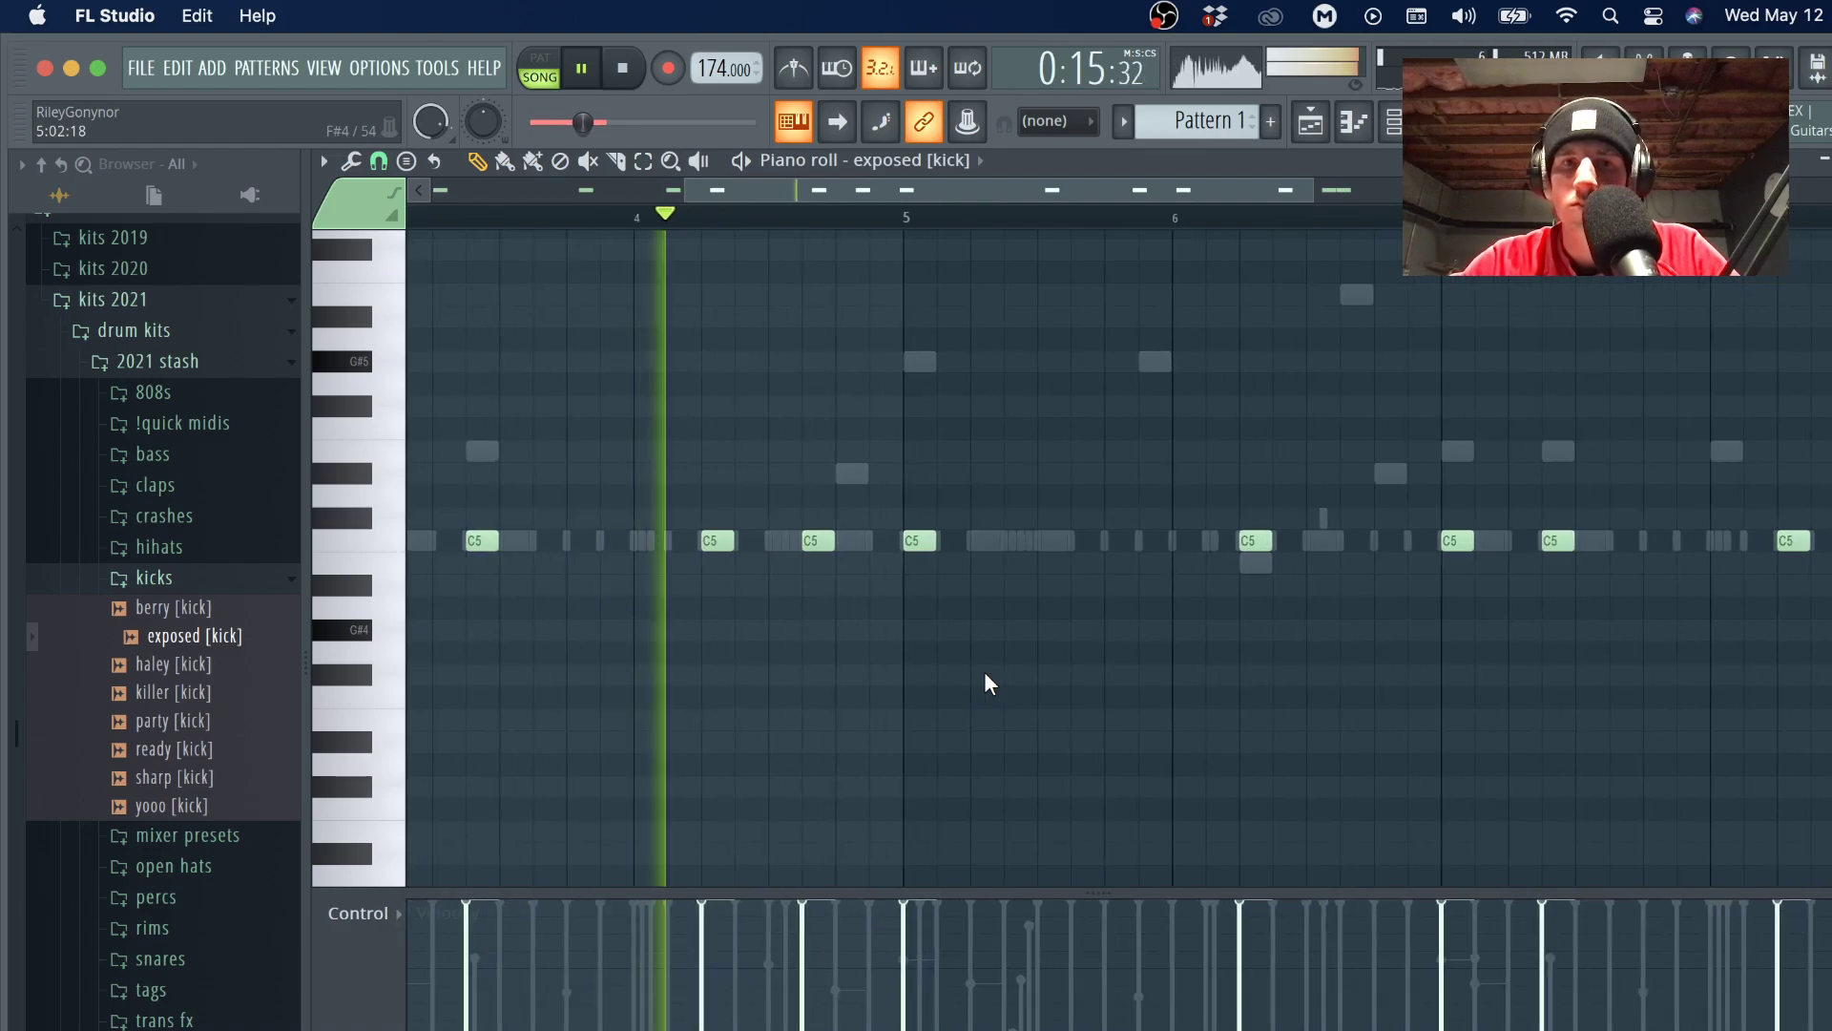
scroll(986, 673, "down", 3)
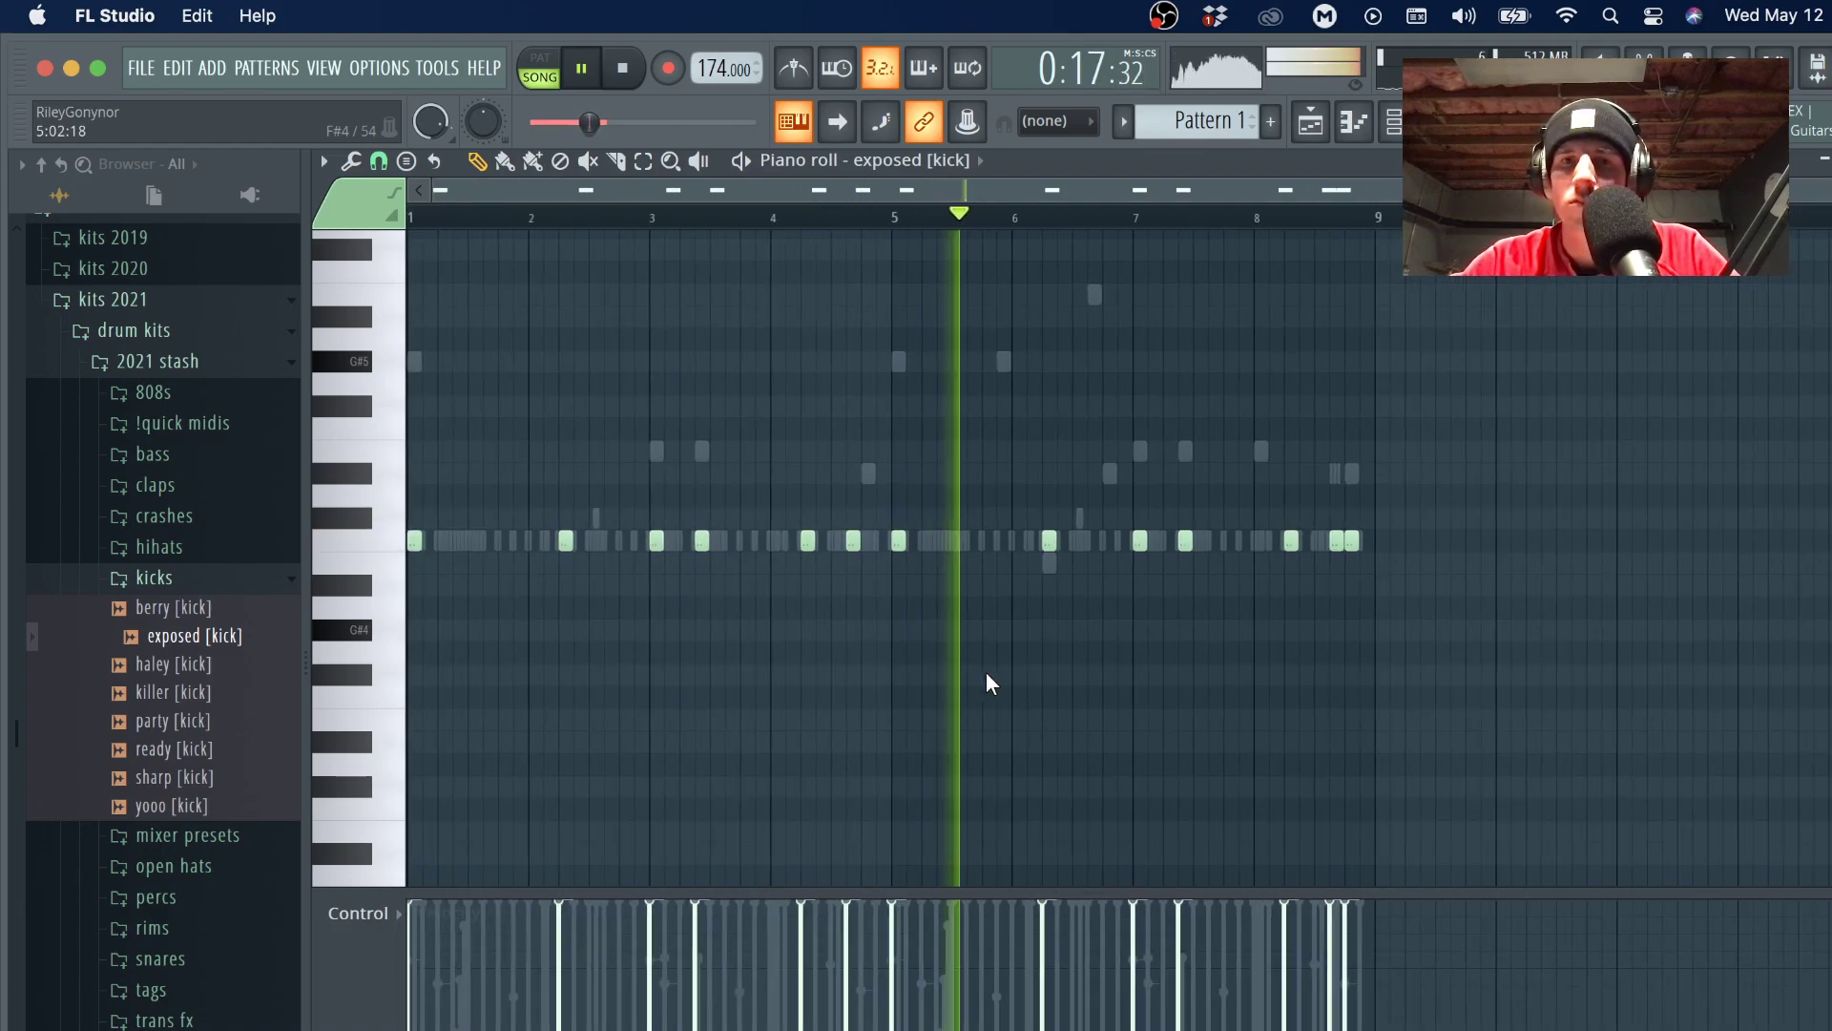
scroll(1152, 627, "up", 3)
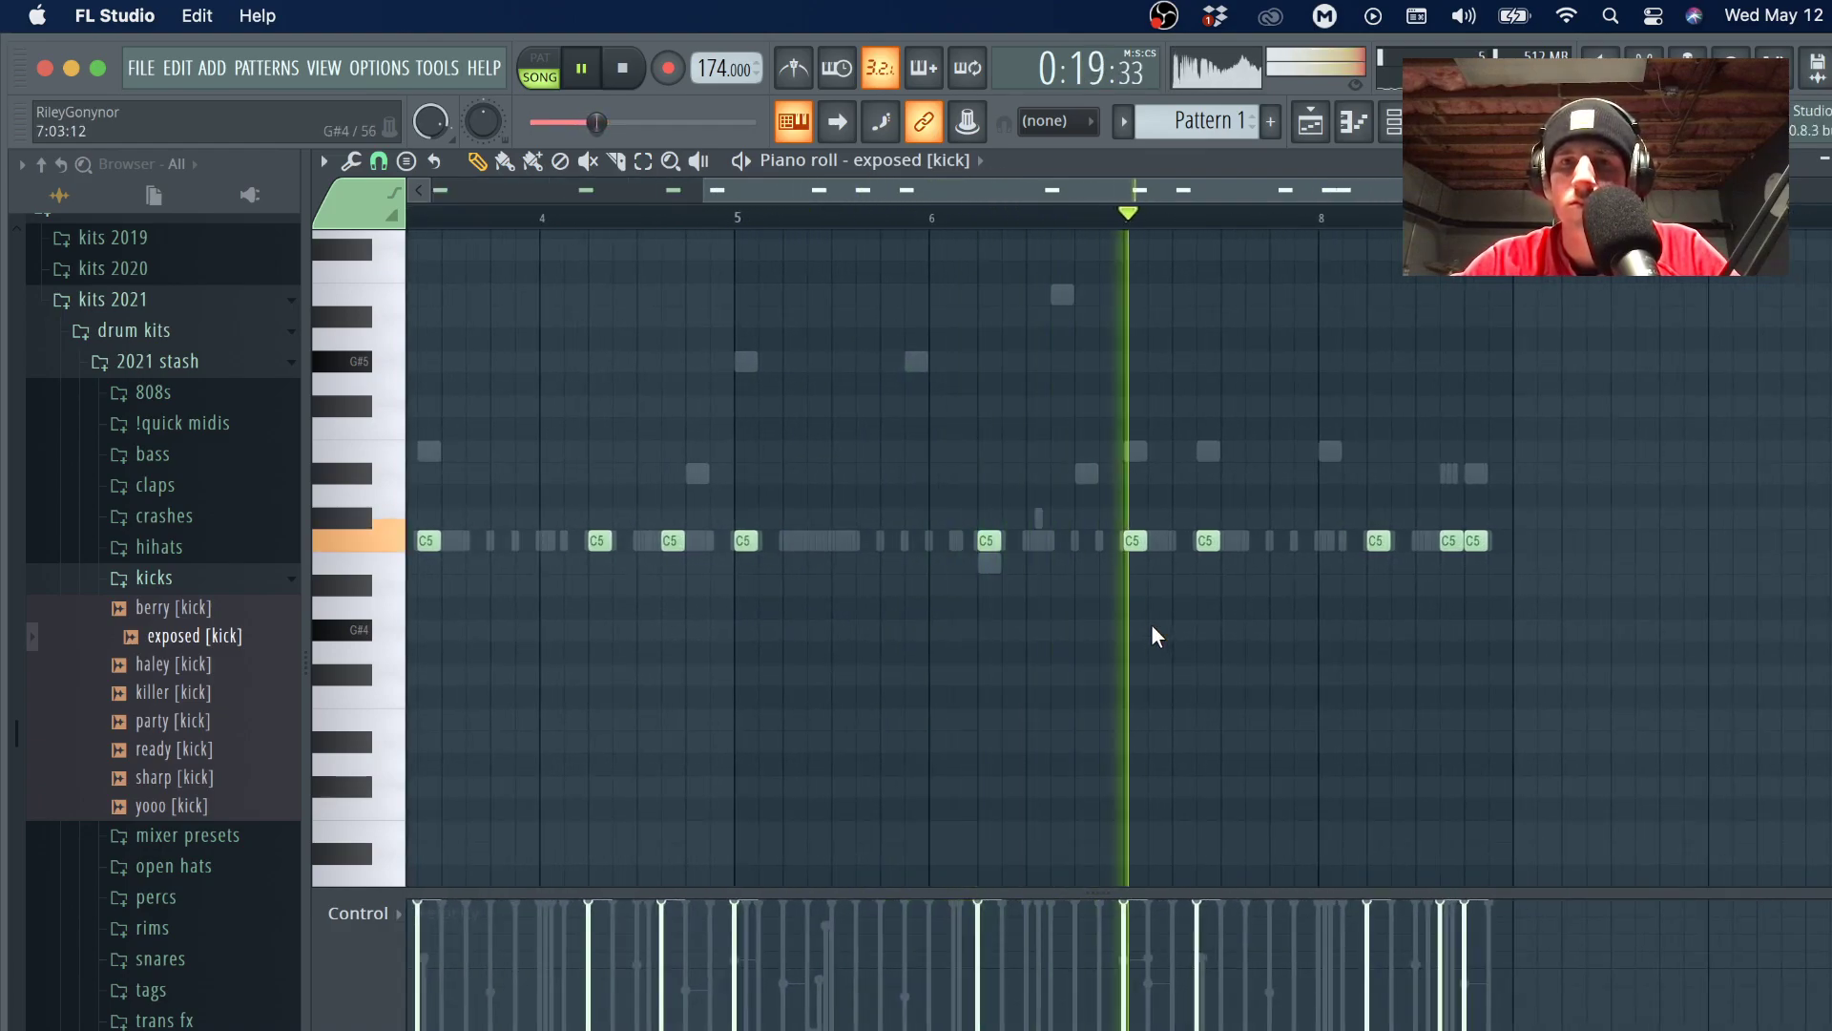
scroll(1152, 627, "down", 3)
Stop playback and route all channels to their own mixer tracks starting from Insert 1.
key("F6")
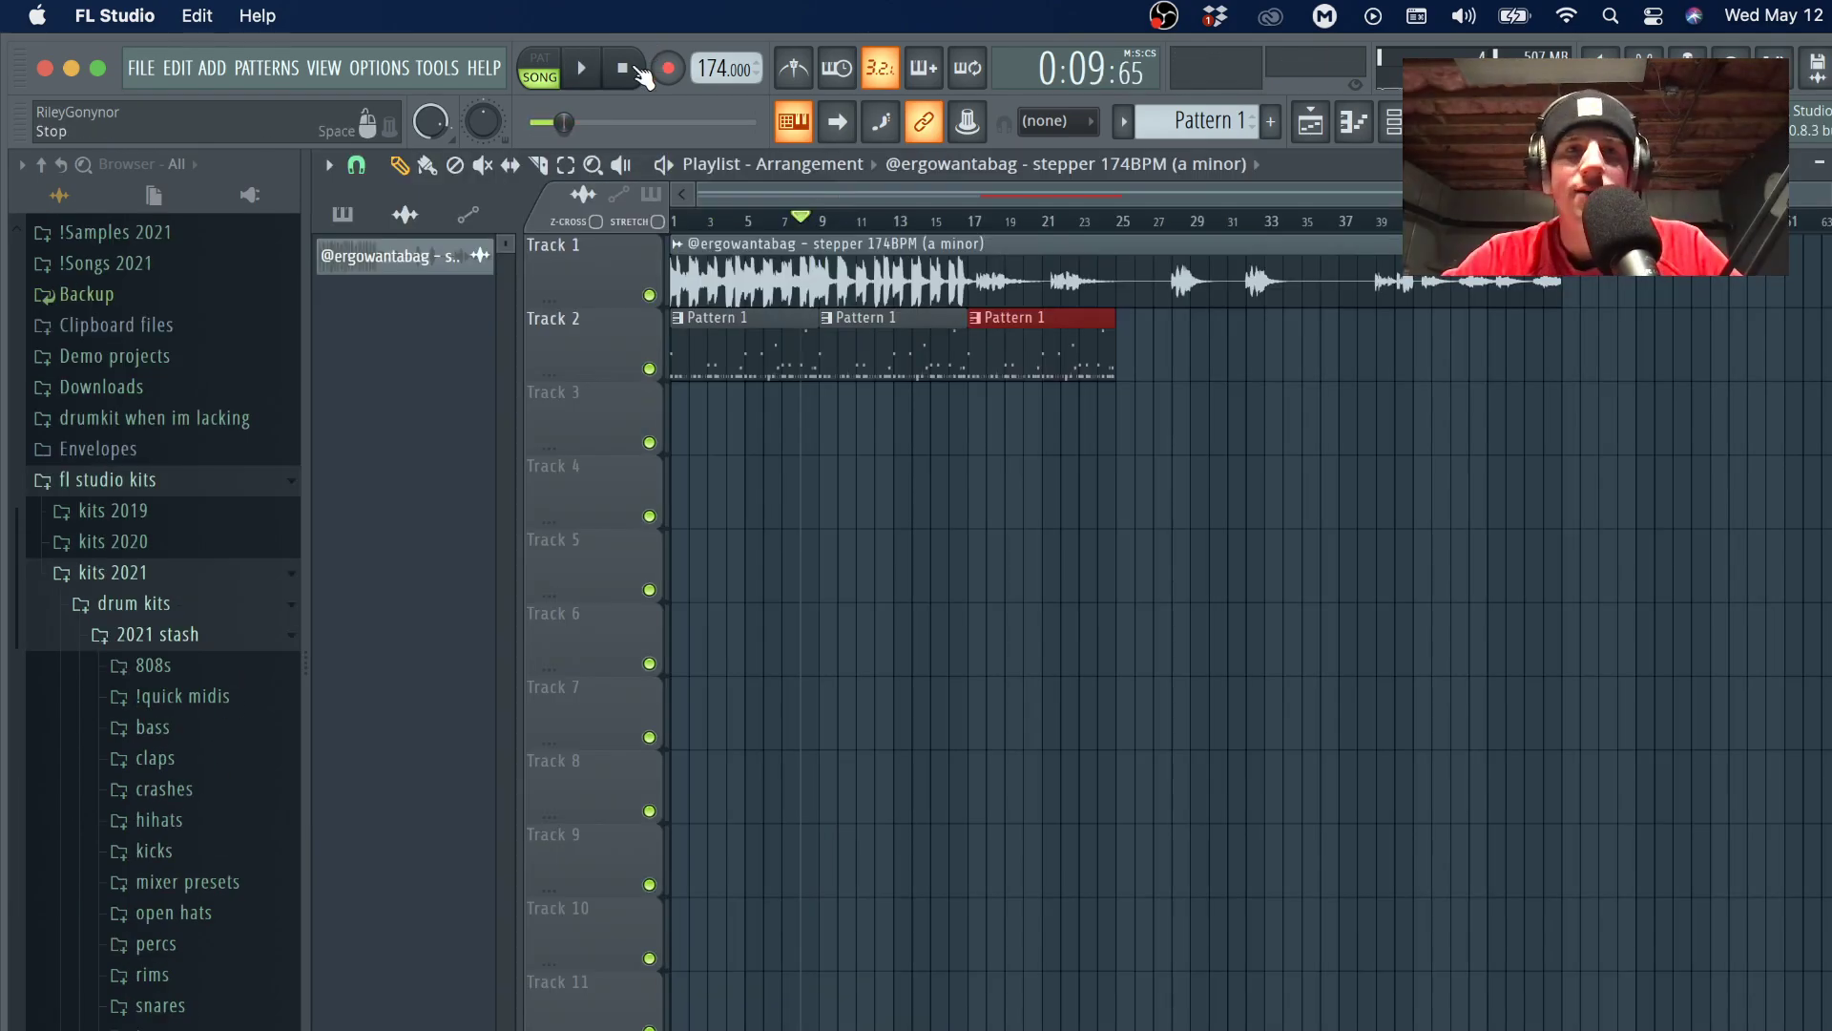
left_click(638, 68)
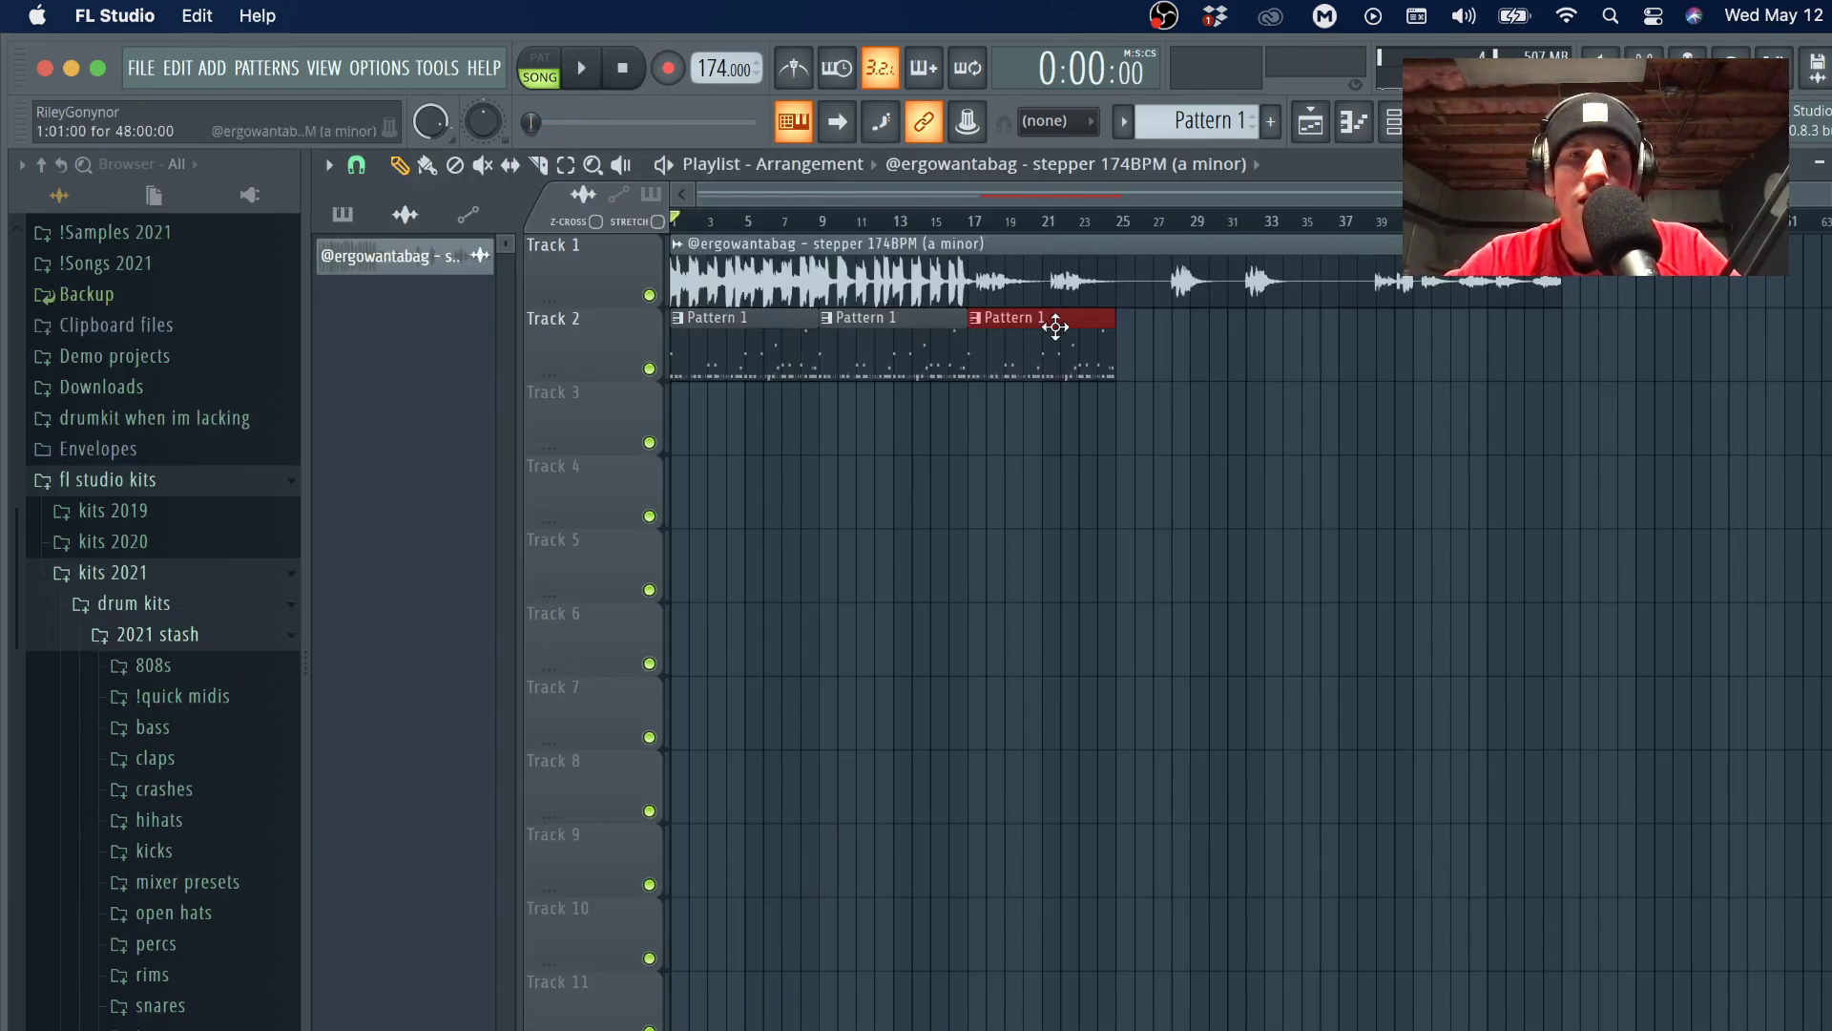
left_click(1393, 121)
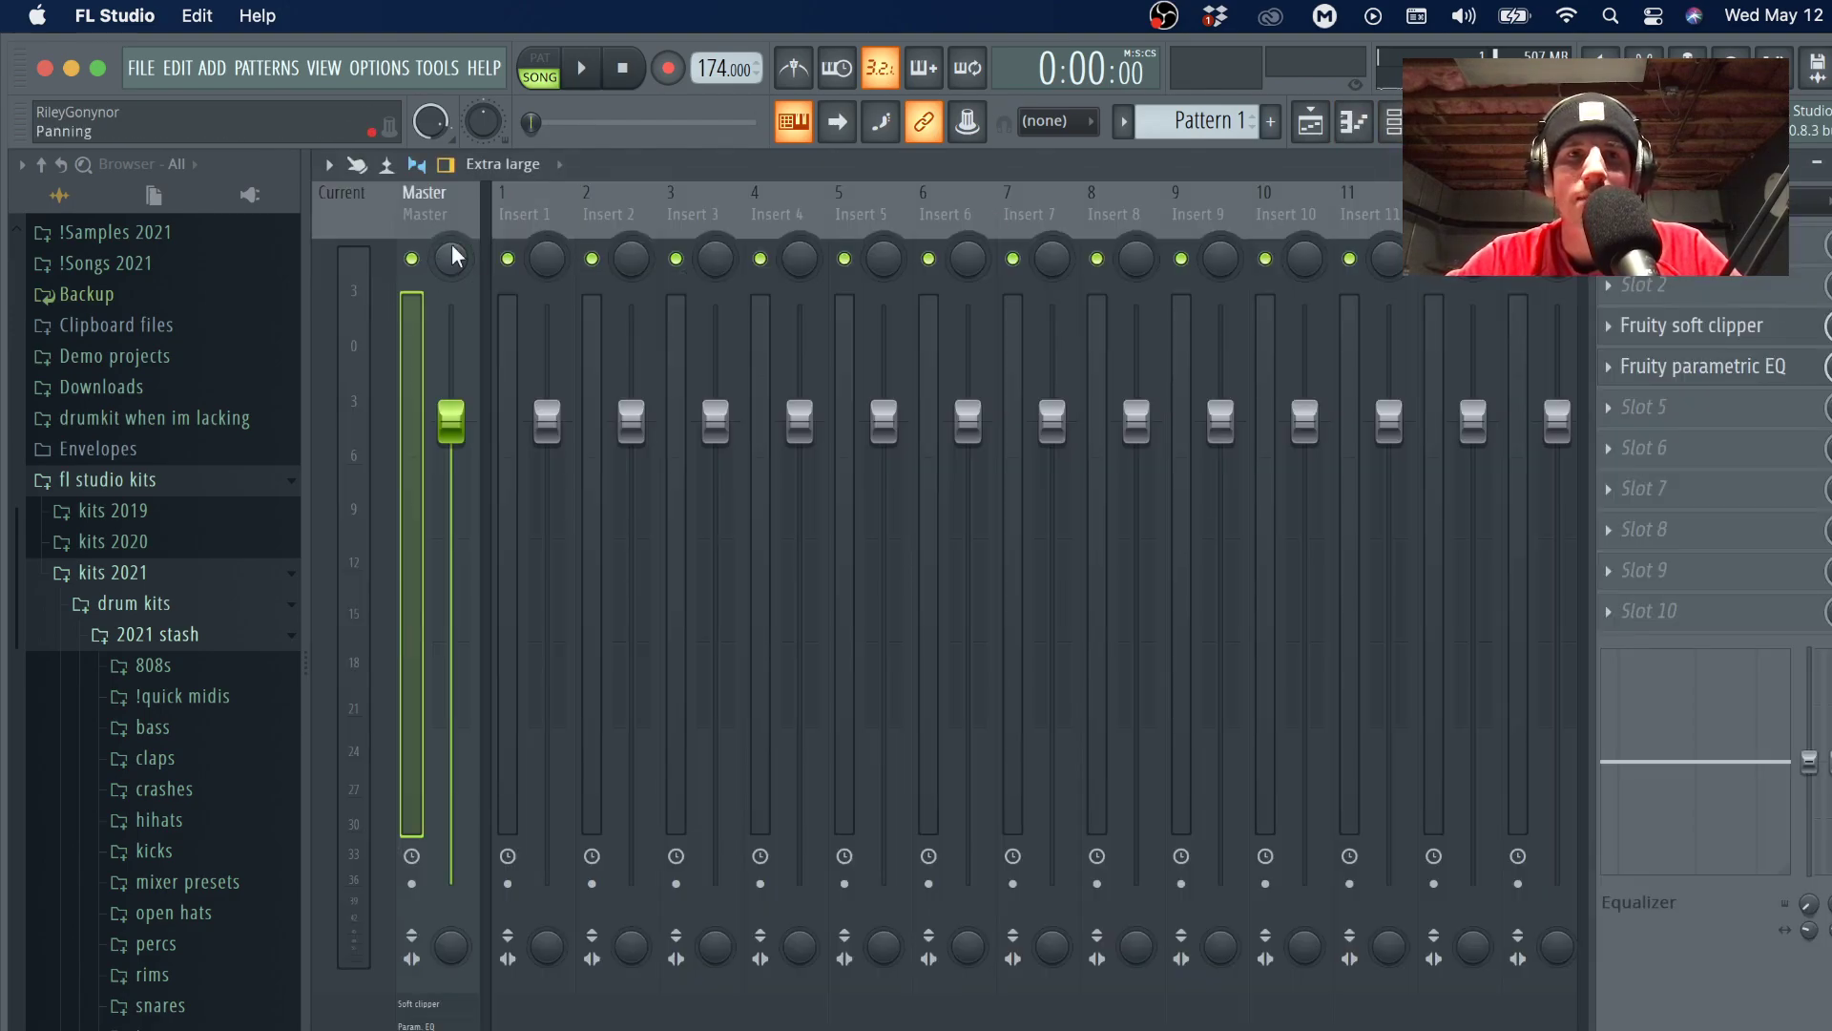
left_click(1353, 121)
key("ctrl+a")
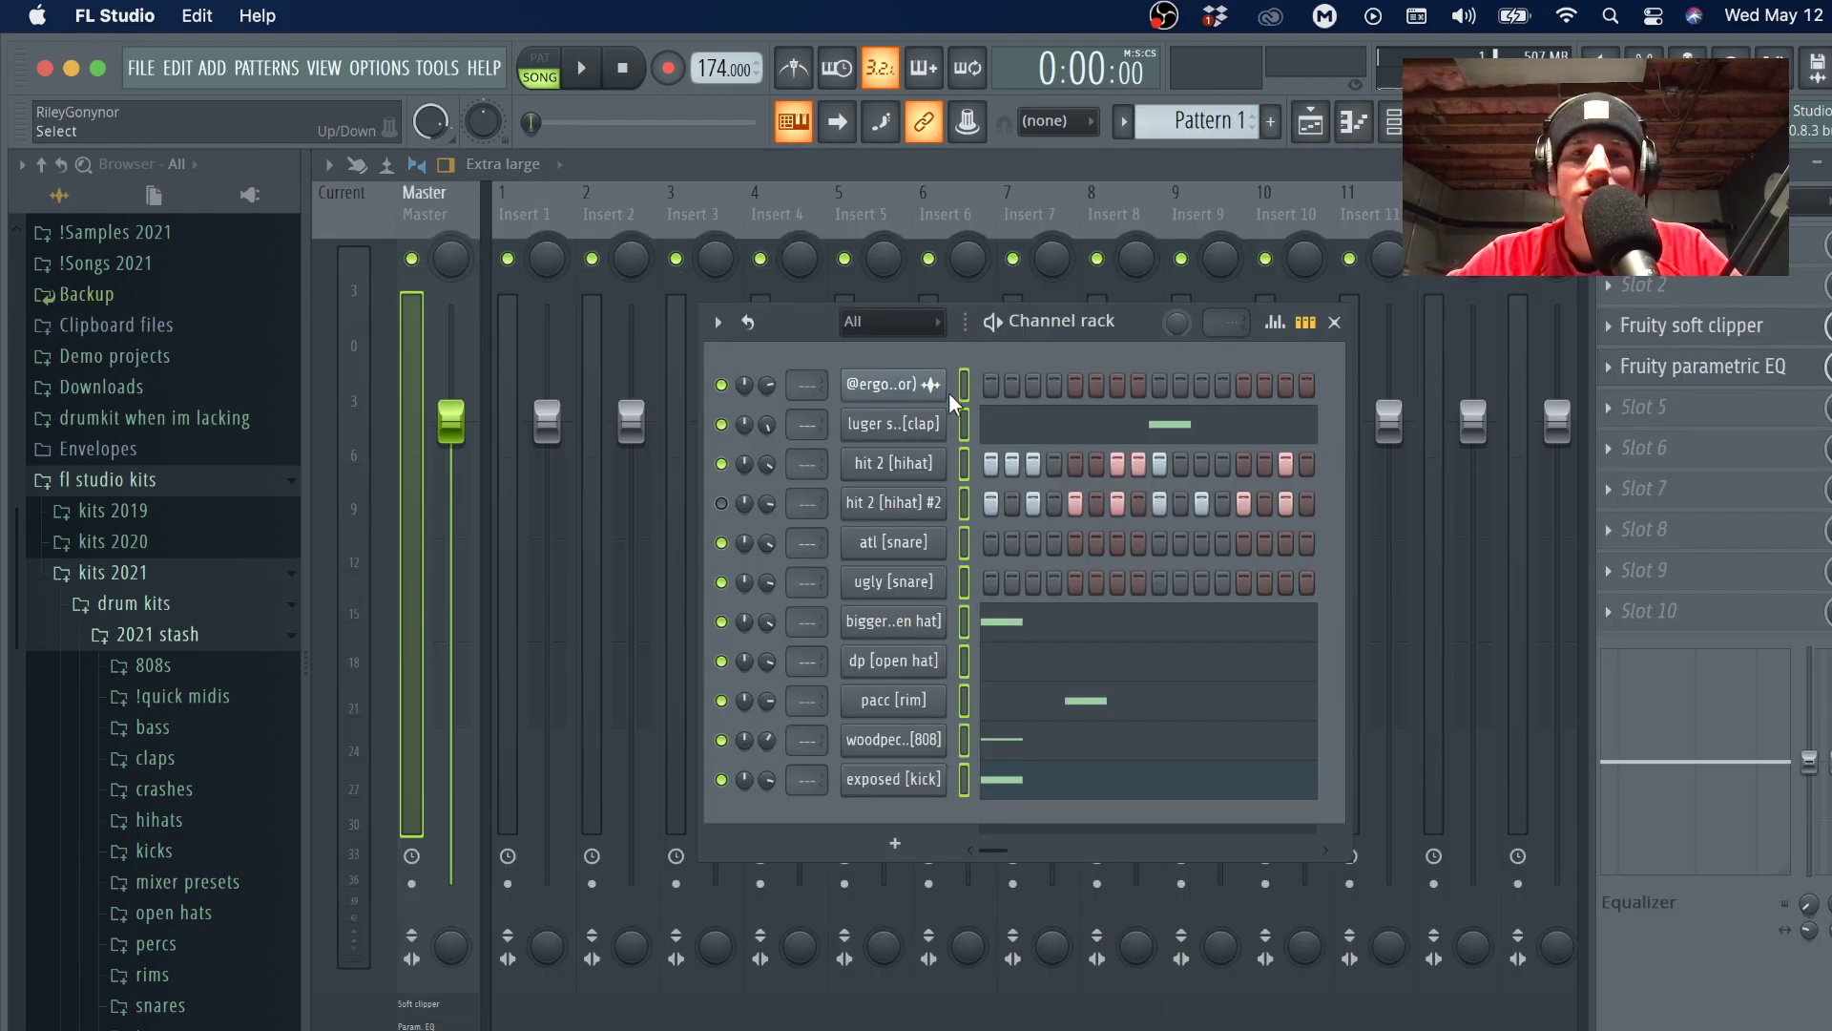
left_click(534, 196)
key("ctrl+l")
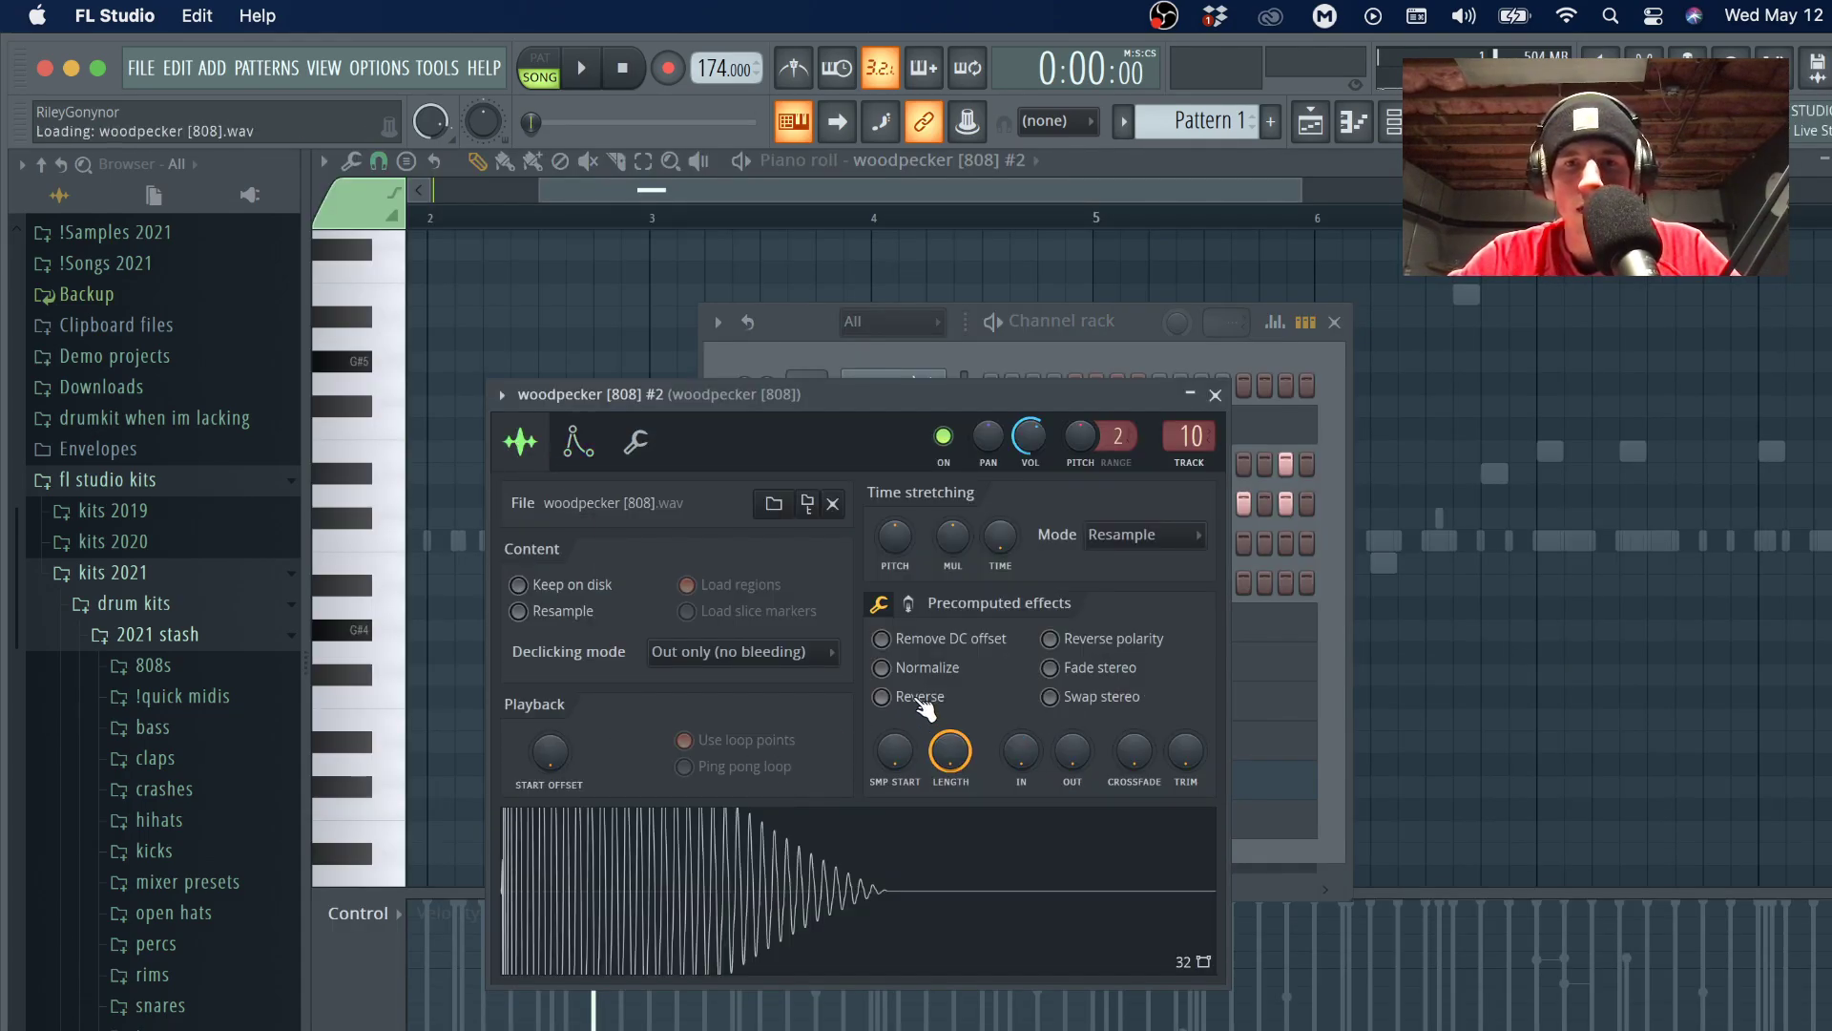
Reverse the sample in the woodpecker [808] #2 channel and audition its bar 2 note raised an octave to E6.
left_click(923, 706)
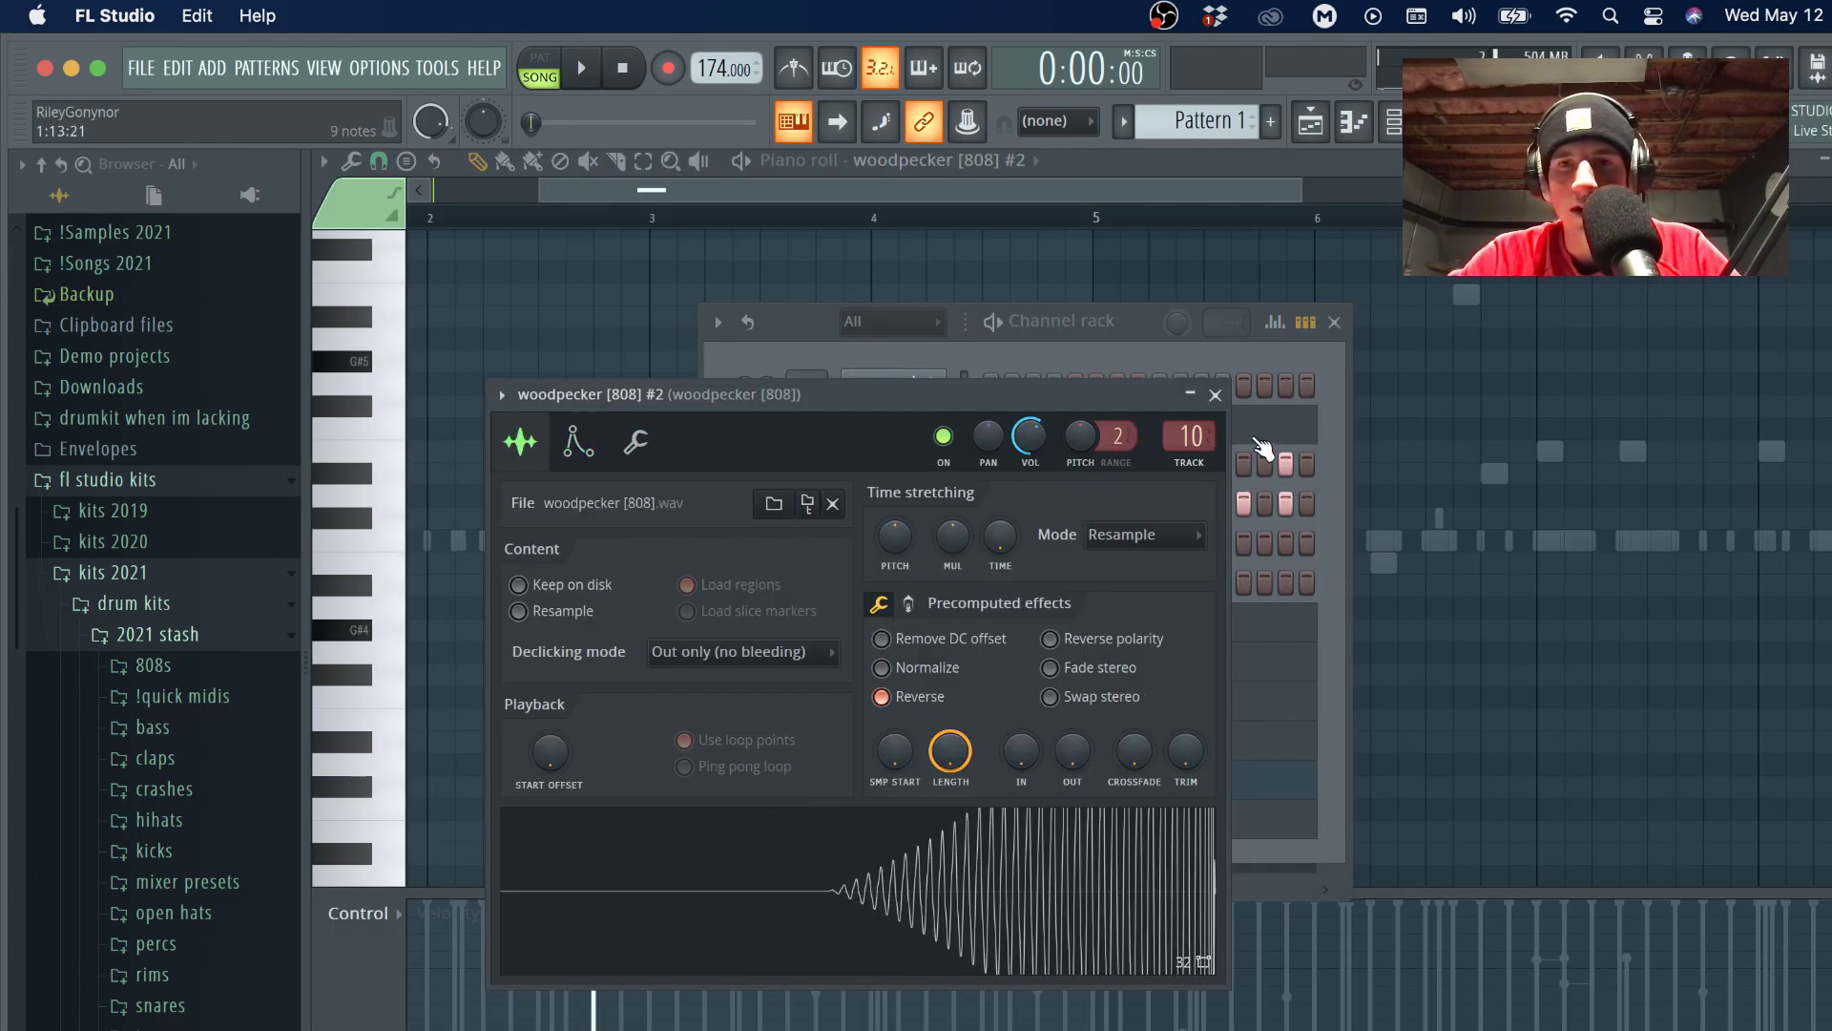
left_click(1215, 394)
key("F6")
scroll(544, 544, "down", 3)
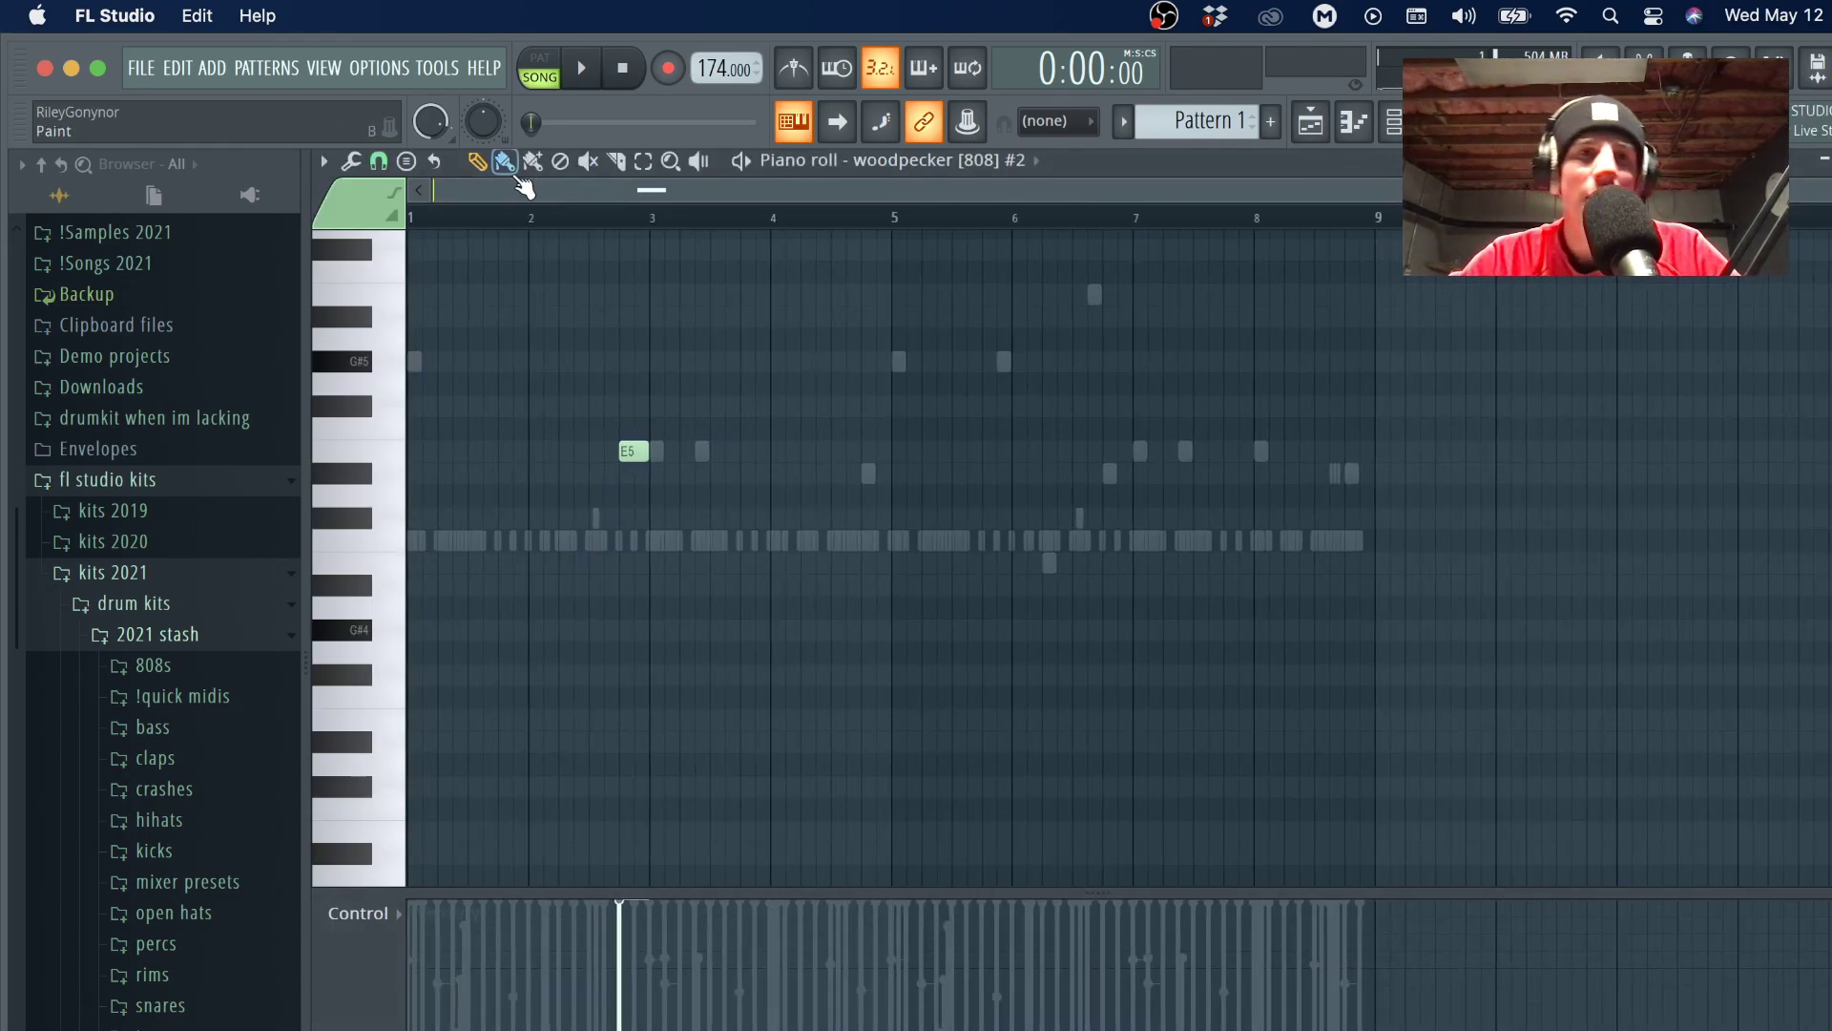
key("space")
scroll(434, 351, "up", 3)
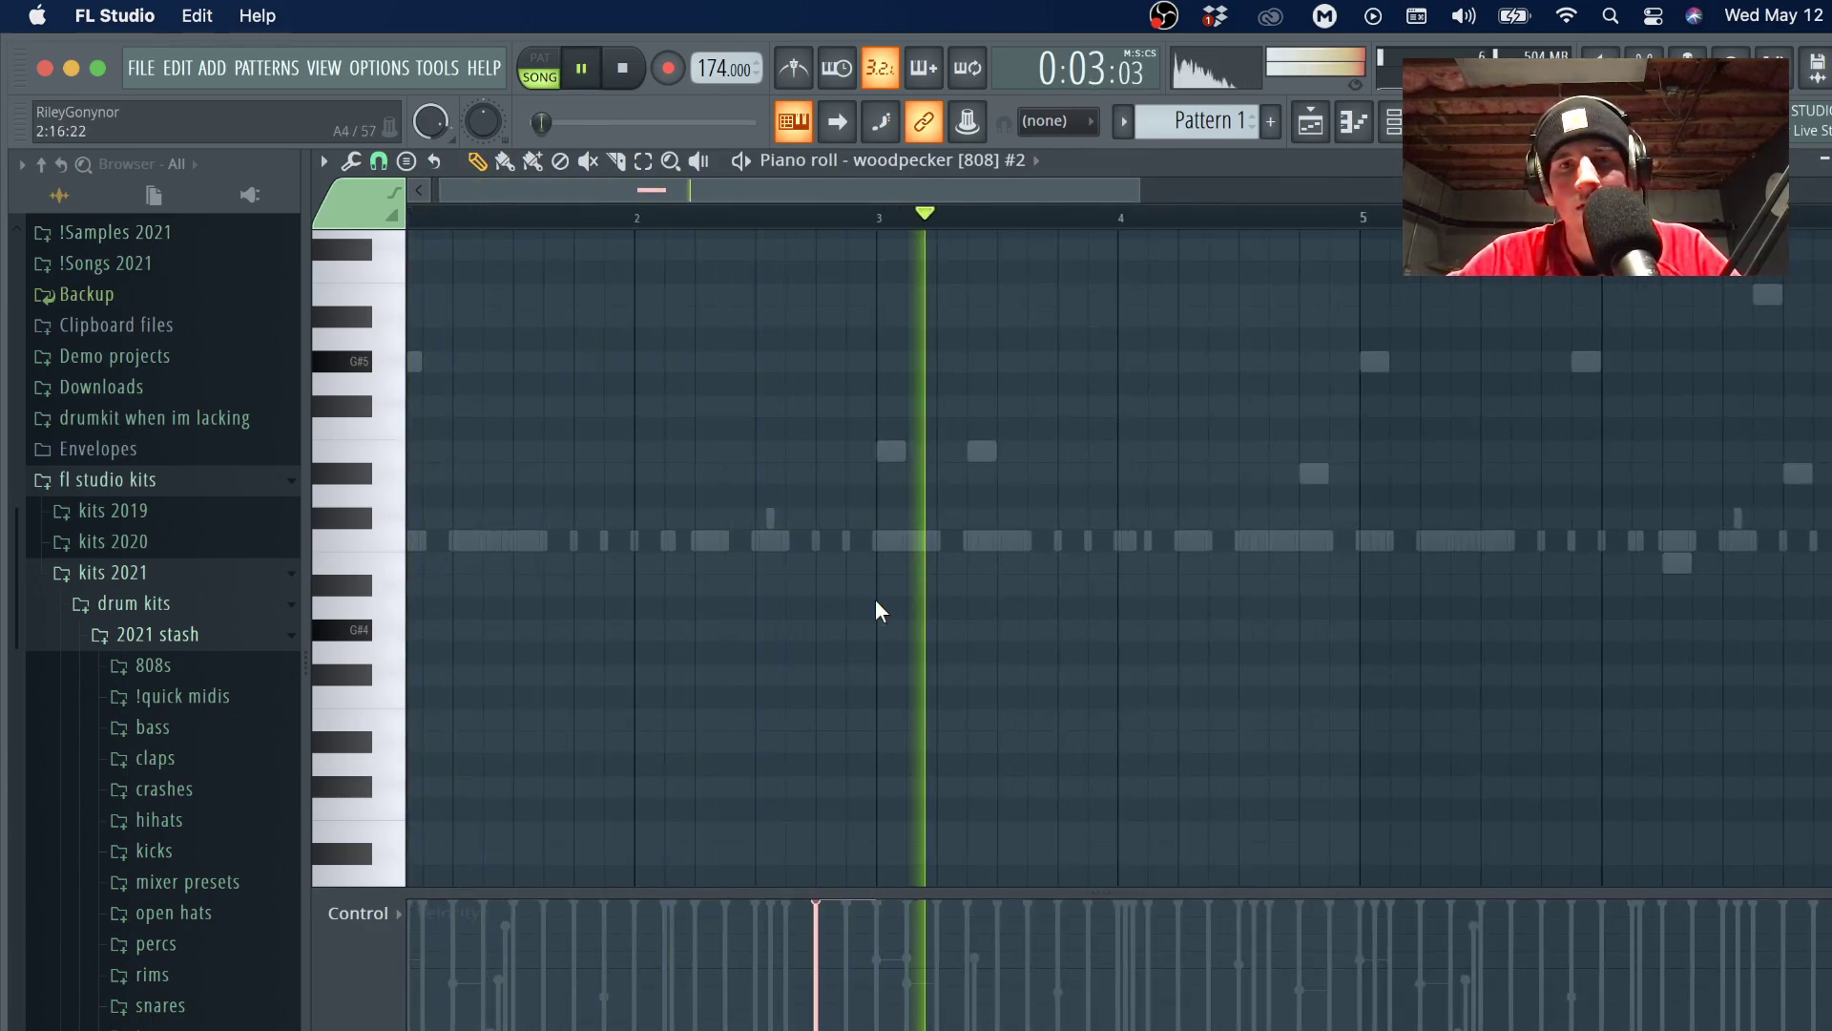
key("space")
Raise the Trim of the reversed woodpecker [808] #2 sample to remove its silent lead-in, and audition the E6 note.
key("F6")
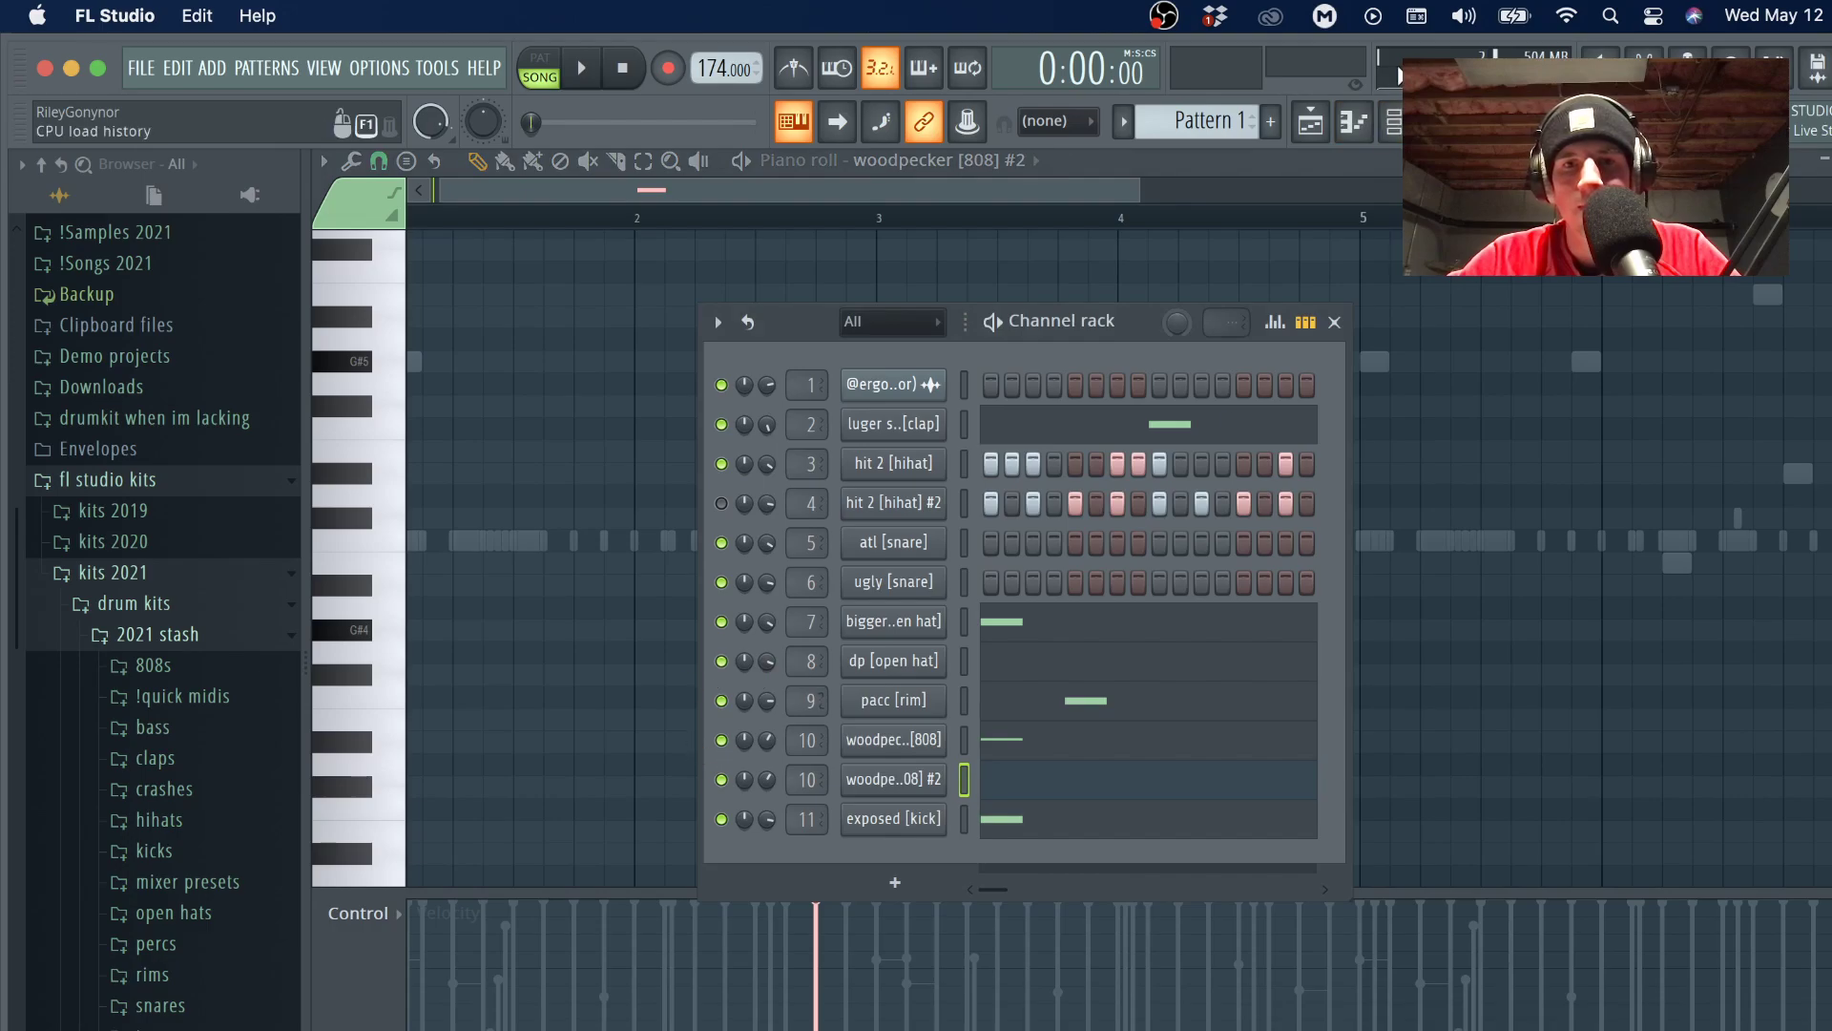
key("F9")
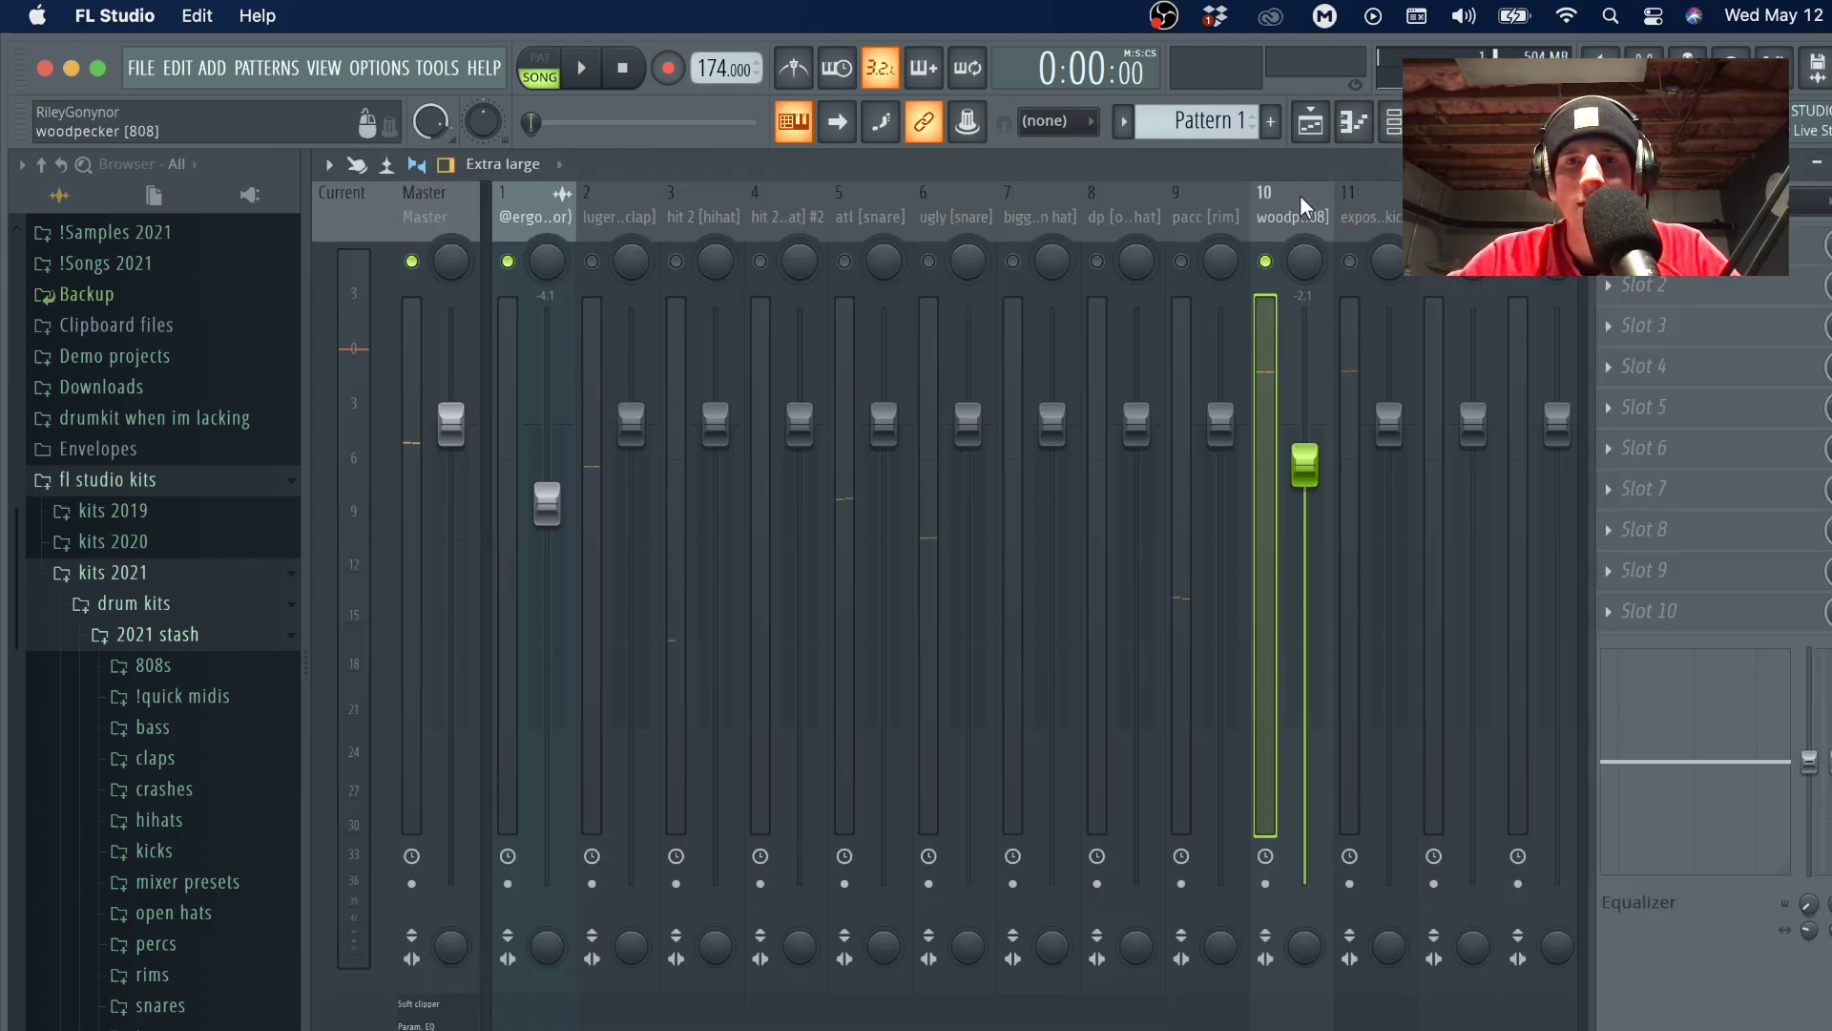
key("space")
key("F6")
left_click(892, 801)
key("space")
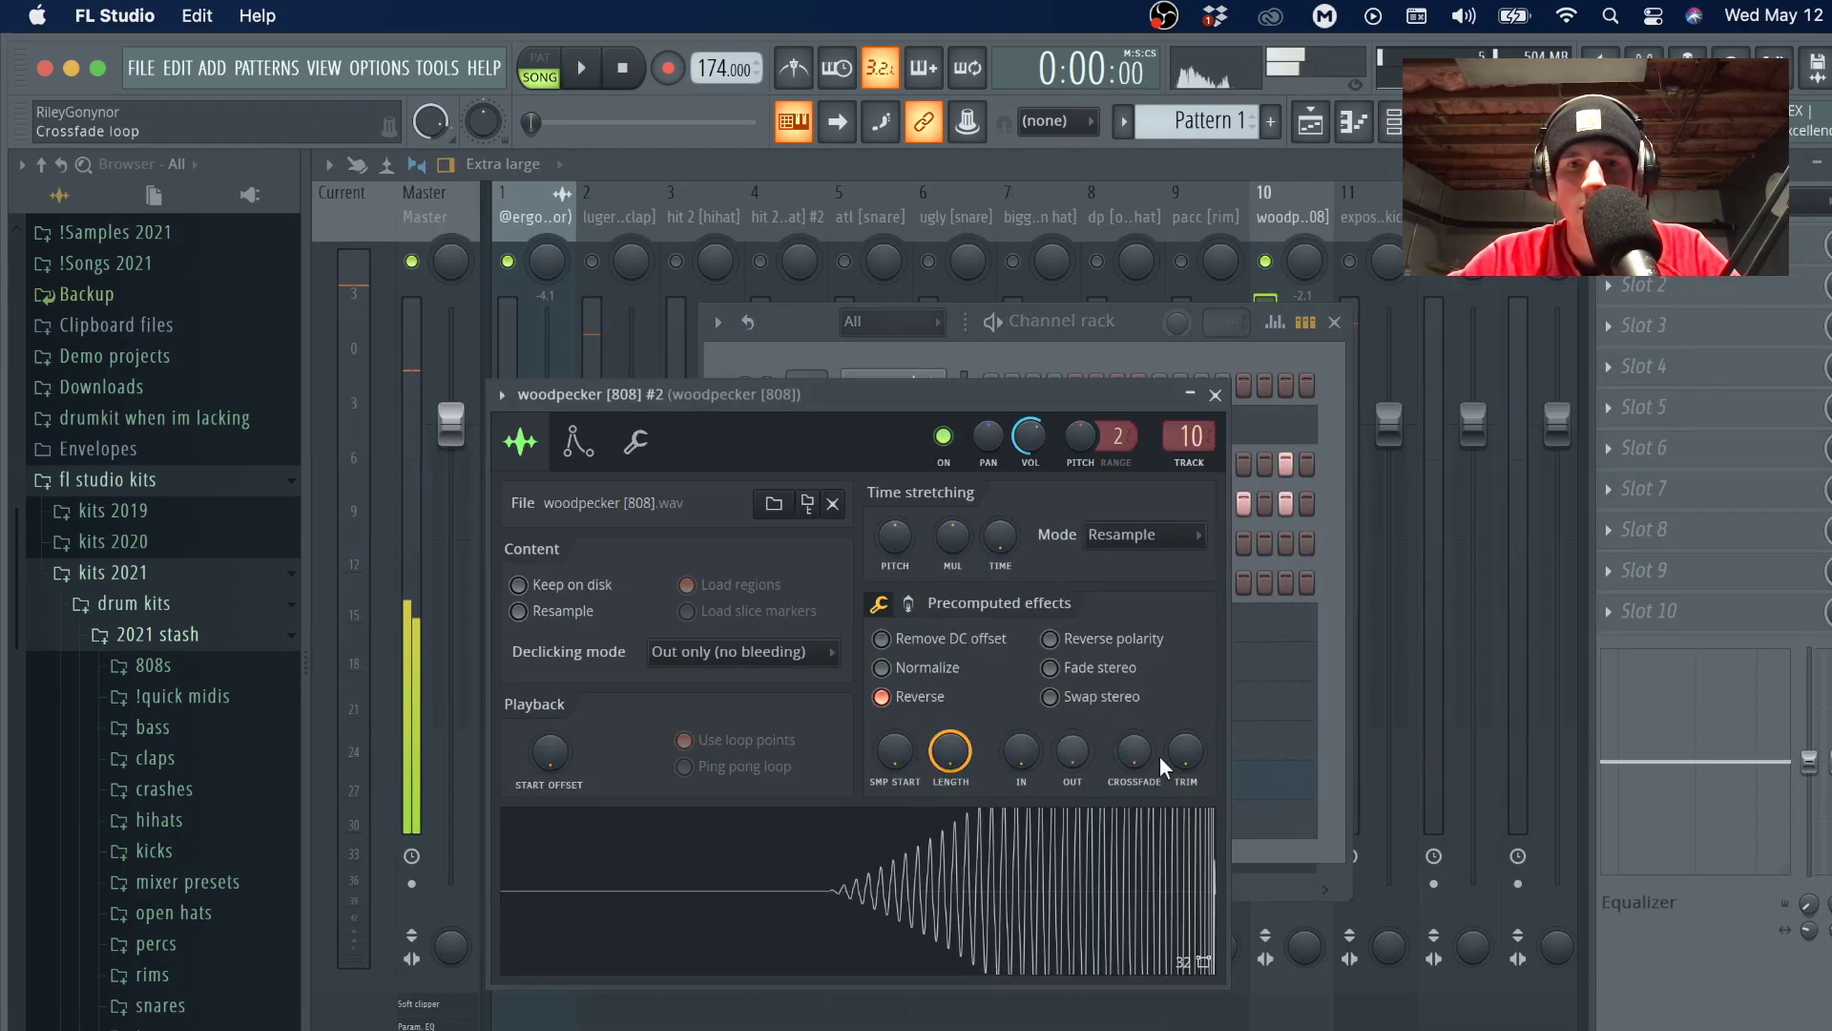
left_click_drag(1162, 759, 1161, 735)
key("space")
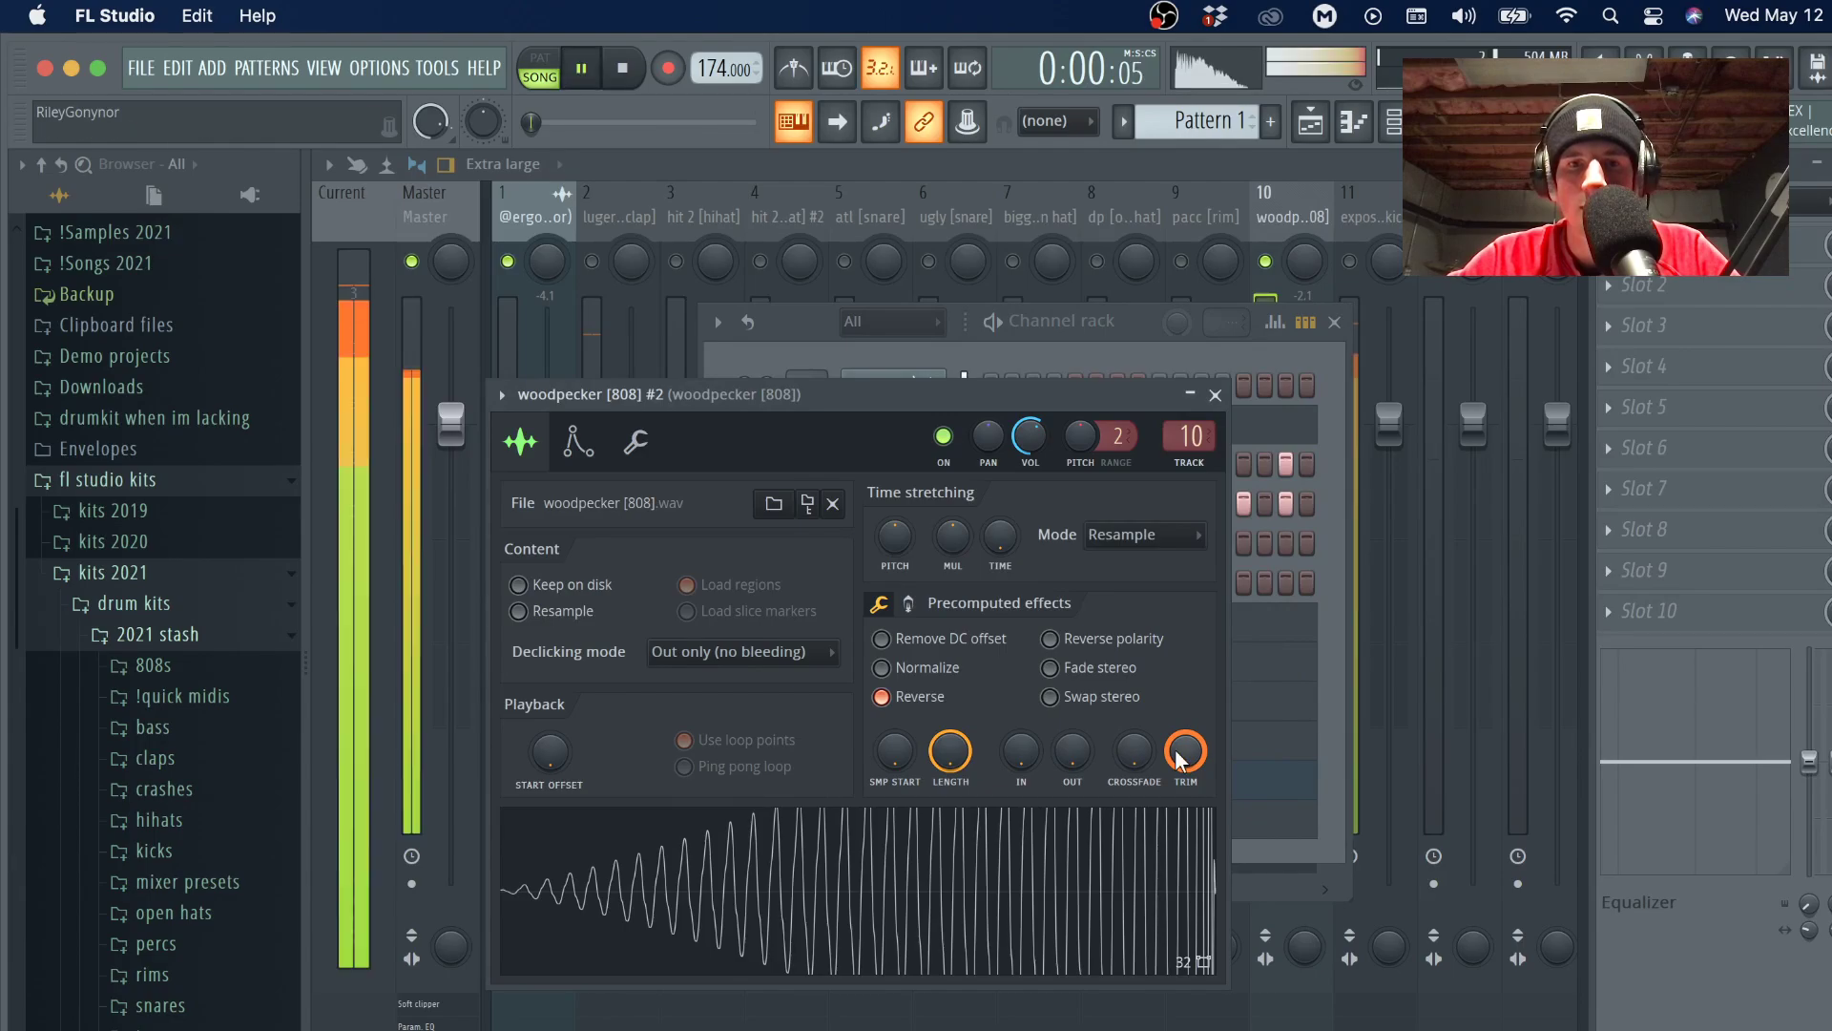
left_click(1218, 394)
key("F7")
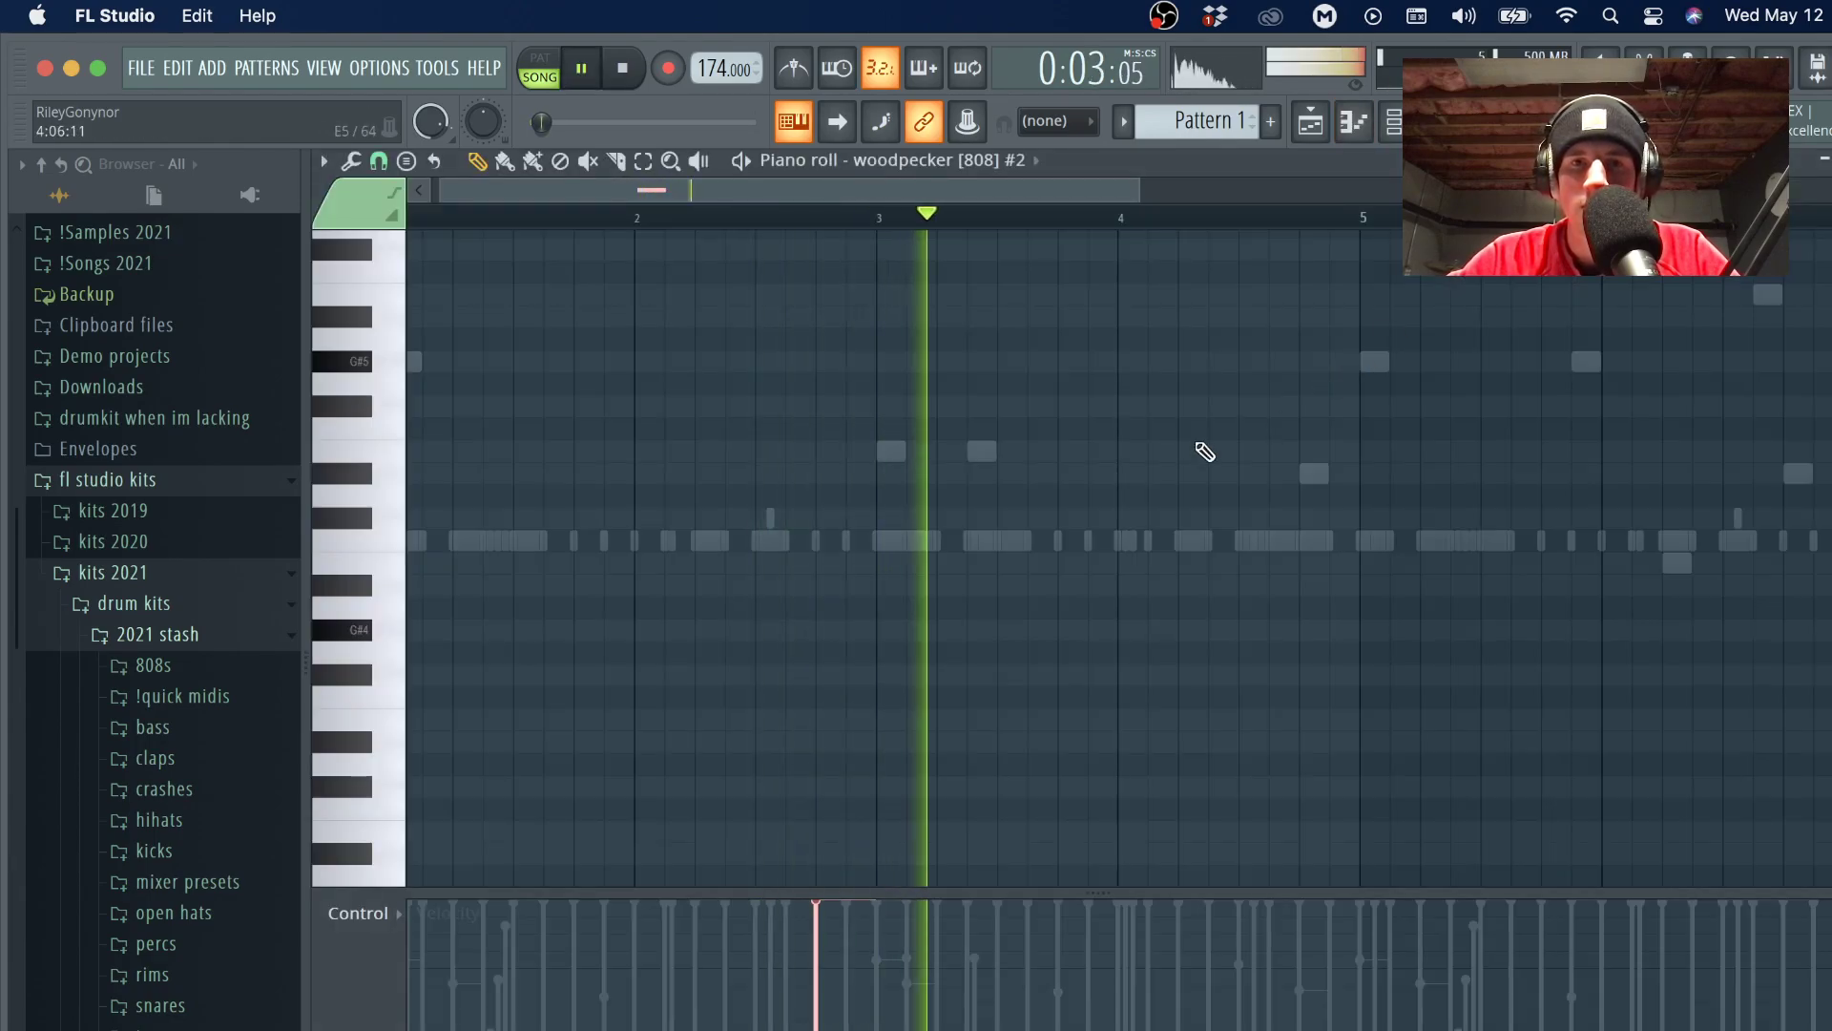
scroll(1204, 451, "up", 5)
key("F6")
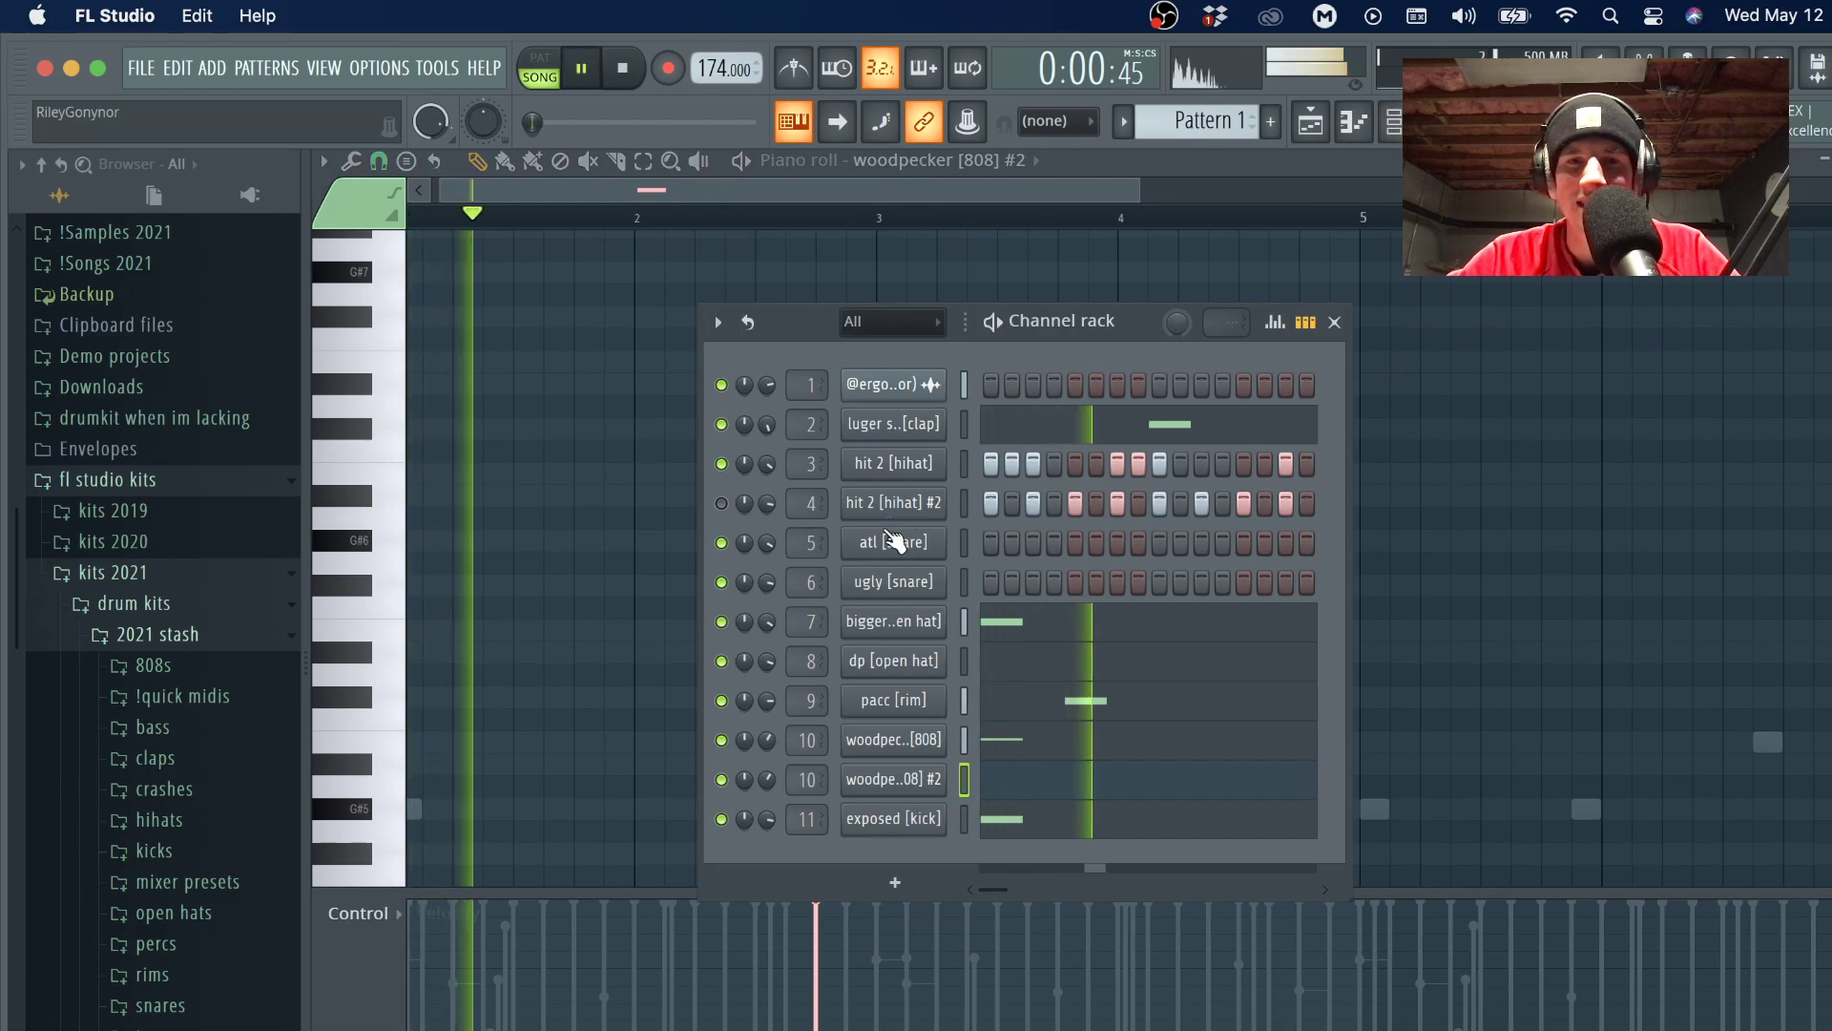
key("F6")
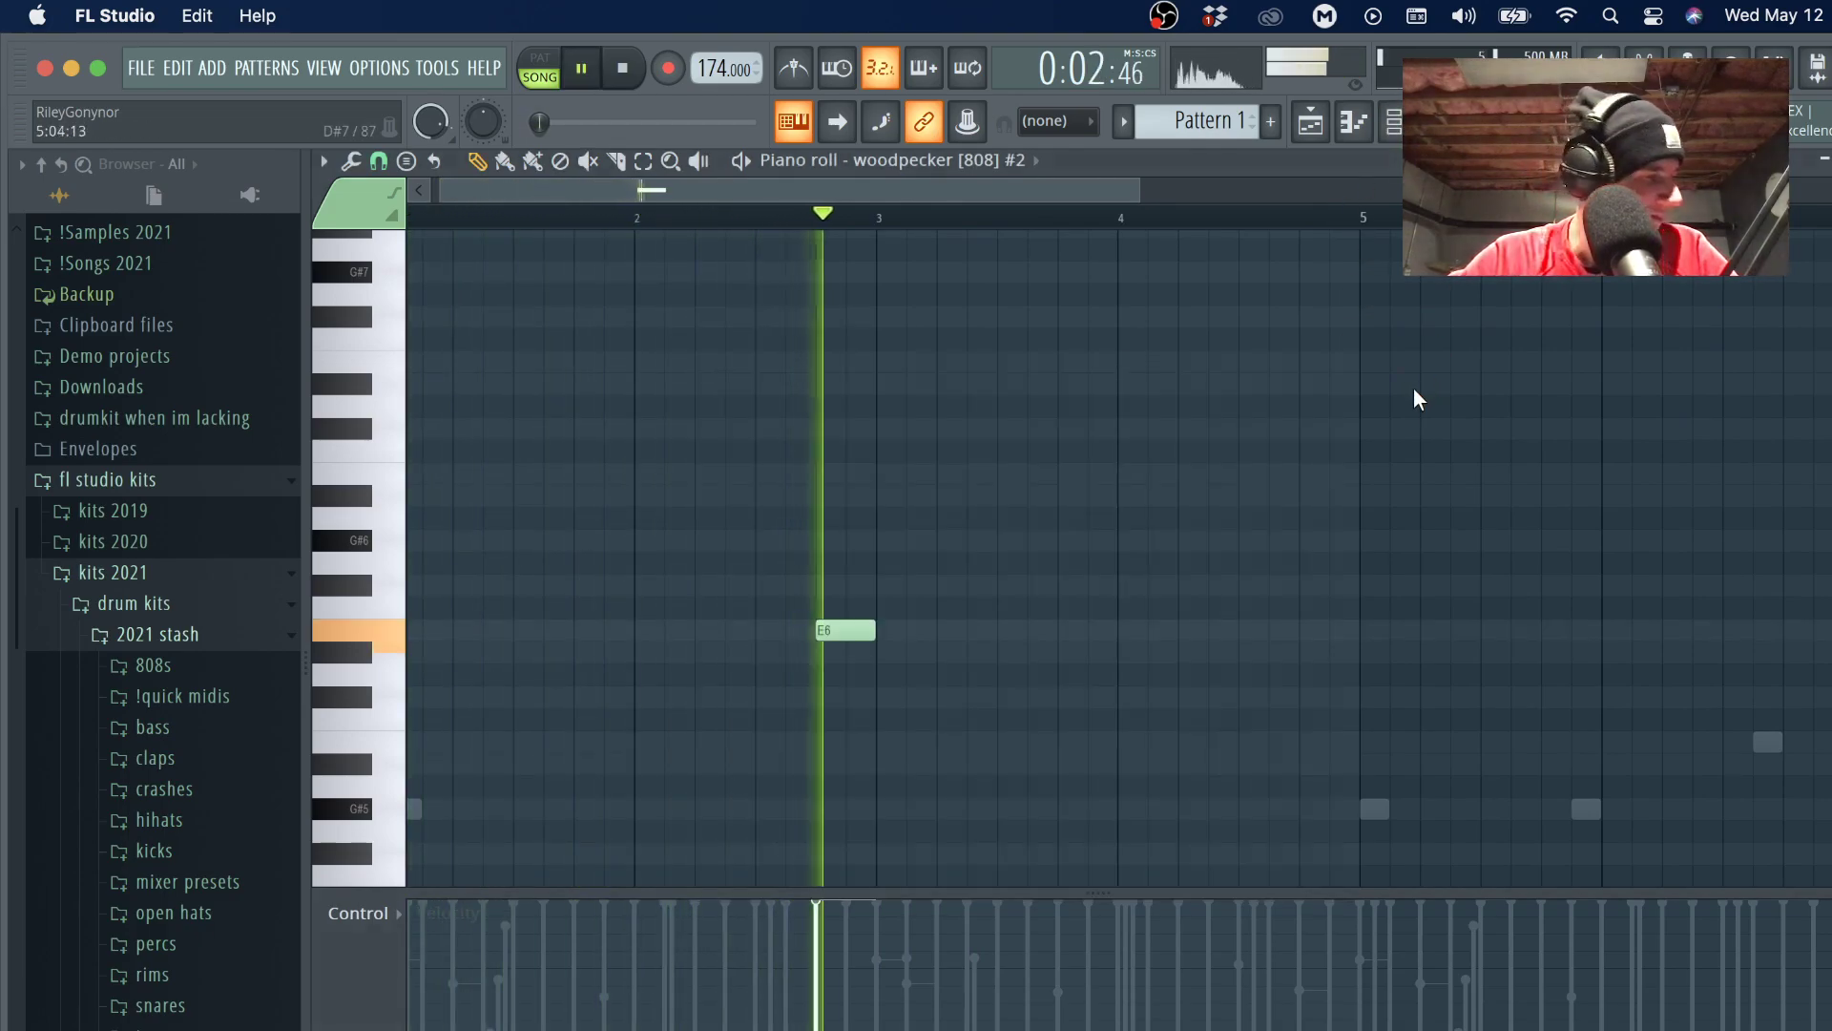
Try duplicating the reversed 808's E6 note from bars 1–4 into bars 5–8, and delete the copy.
scroll(1414, 391, "down", 2)
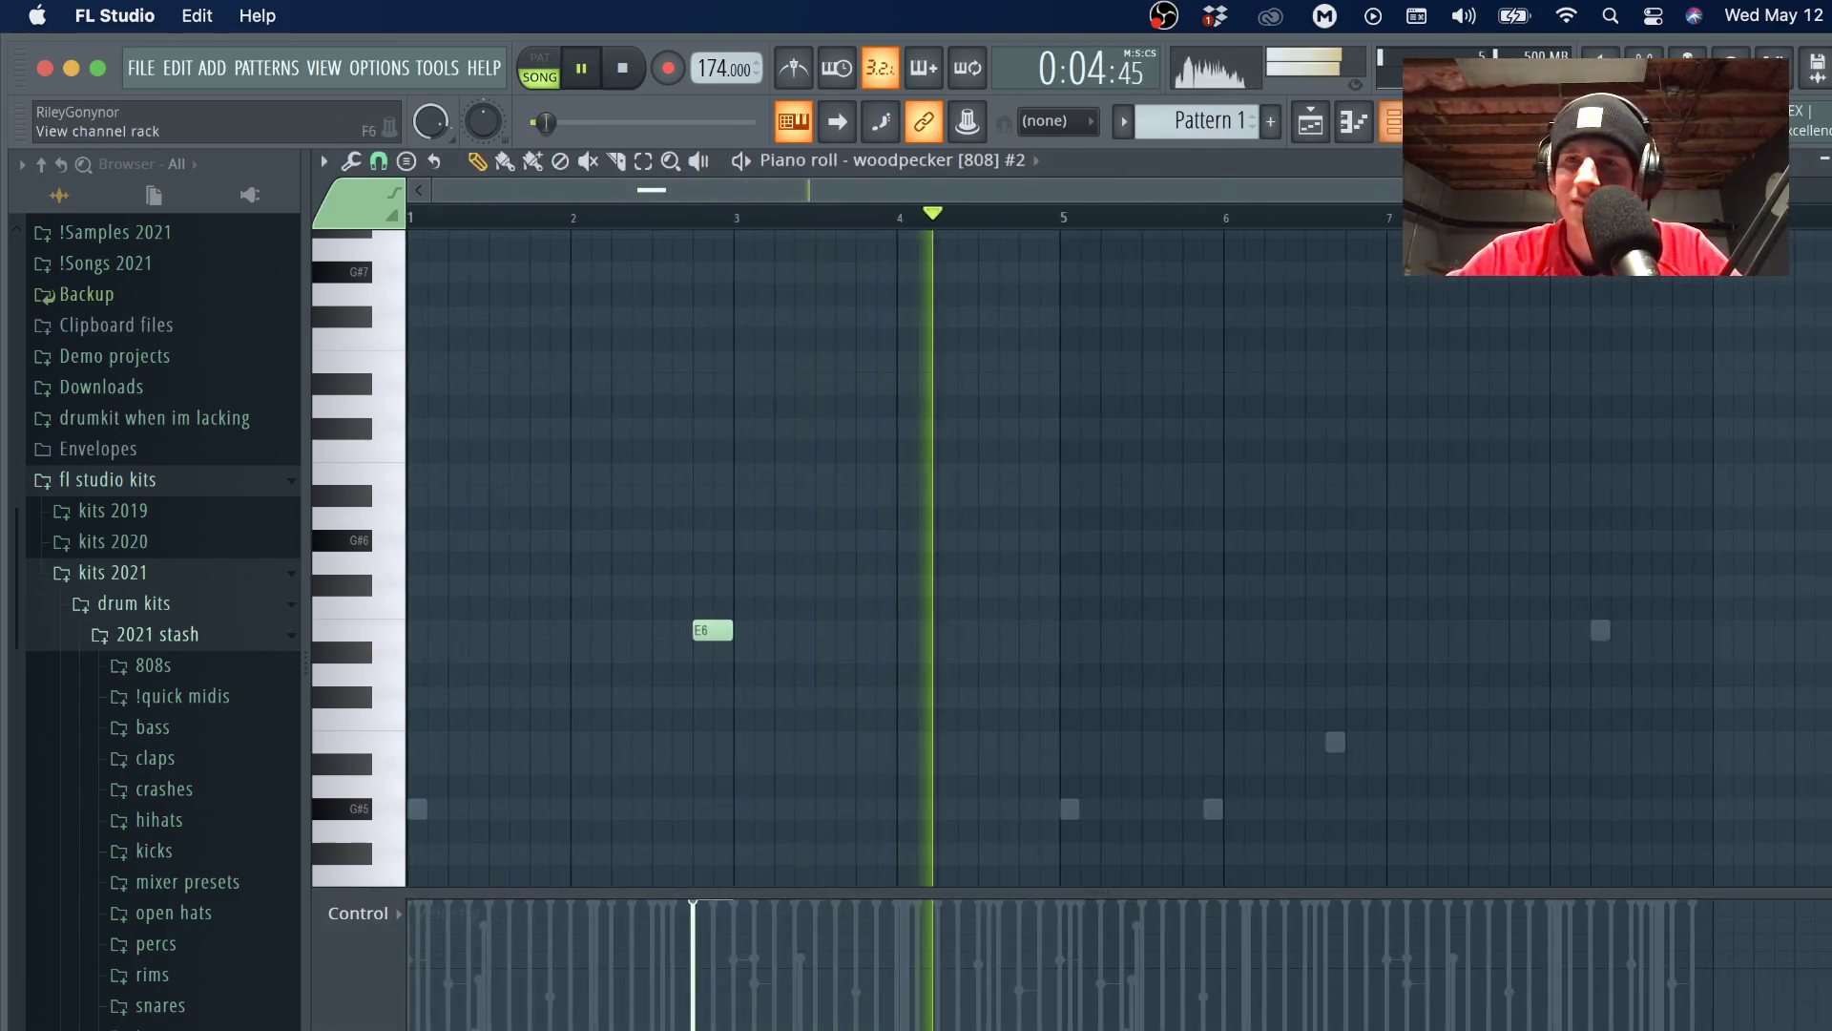
left_click_drag(1096, 254, 143, 397)
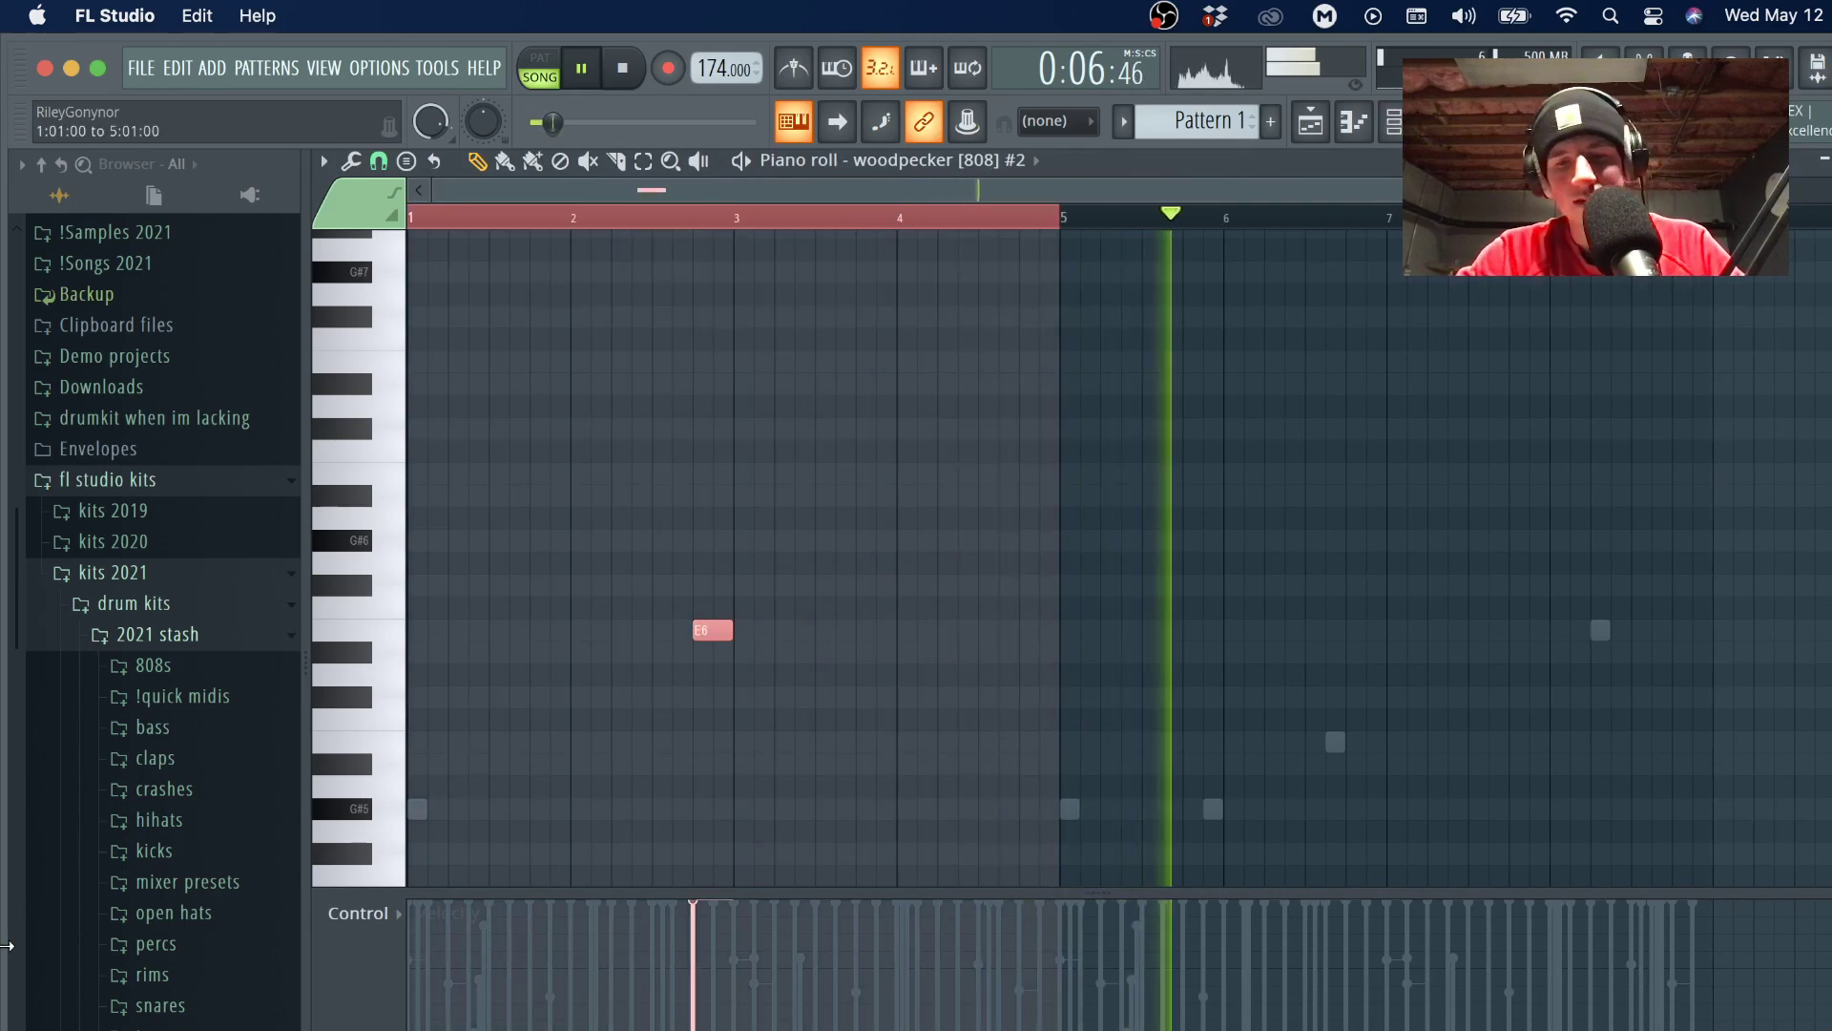
key("ctrl+b")
left_click(1292, 238)
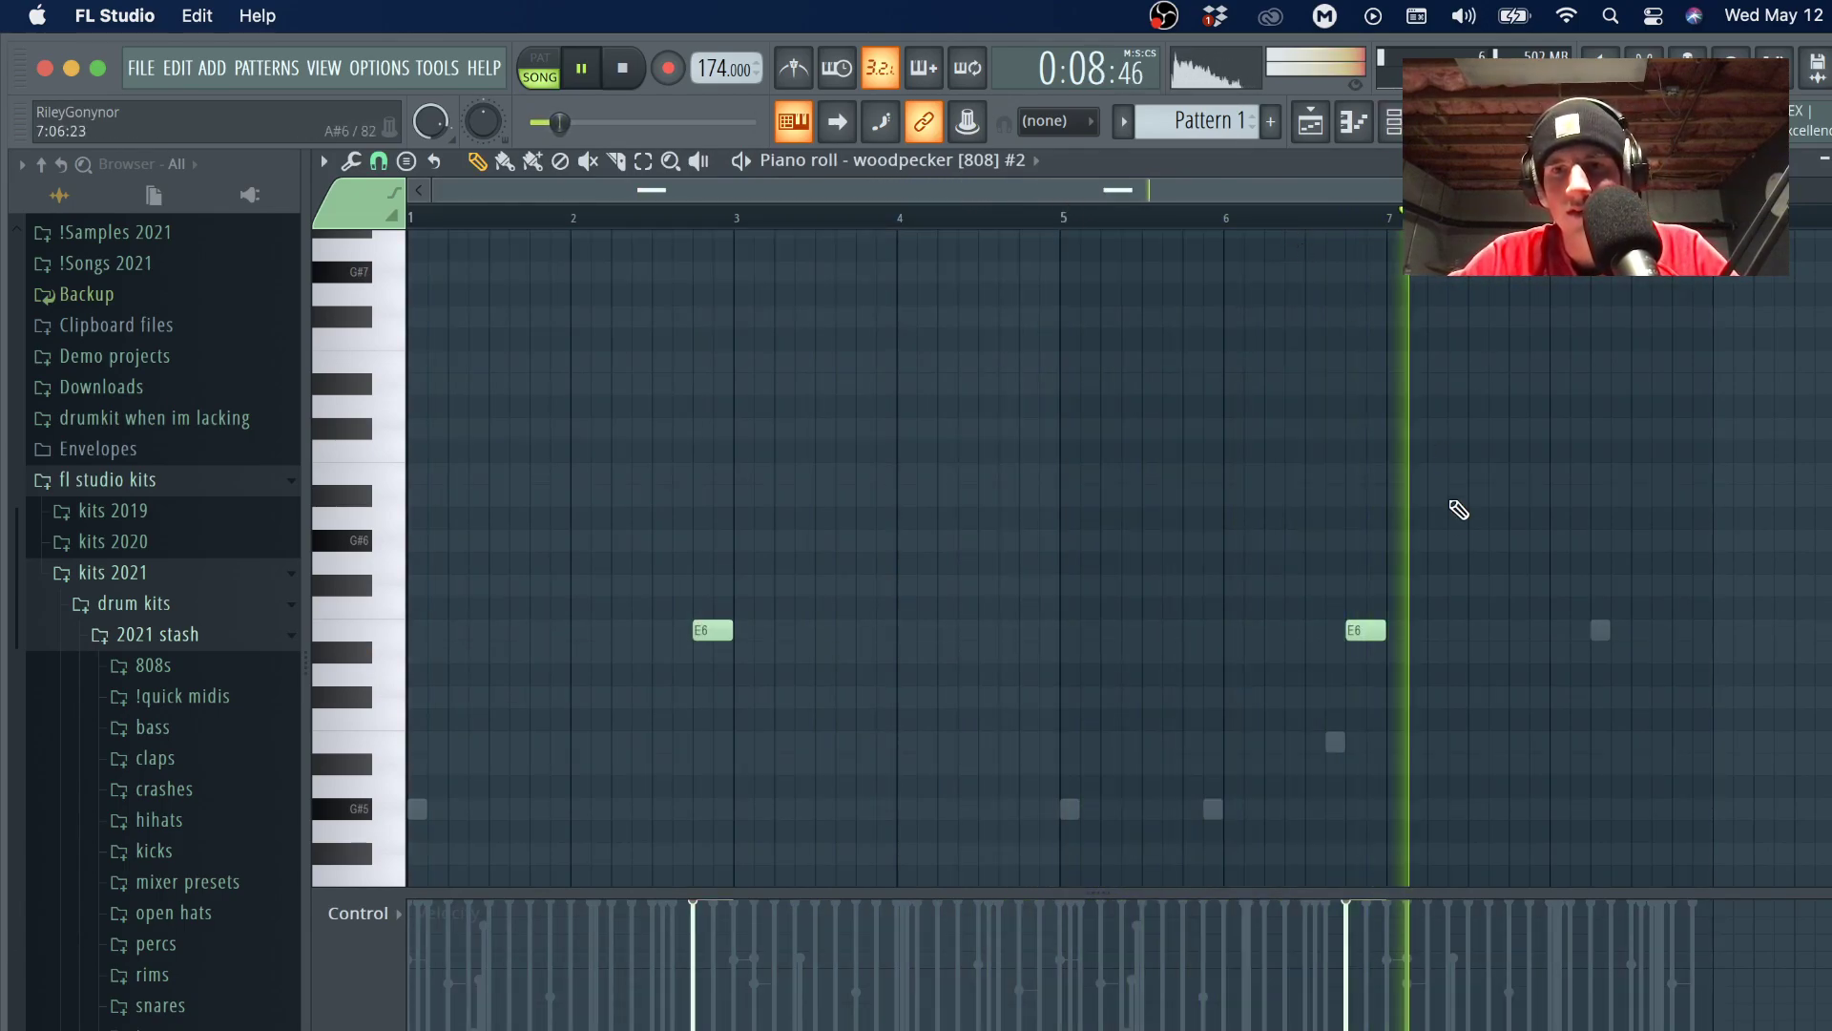
scroll(1359, 626, "down", 2)
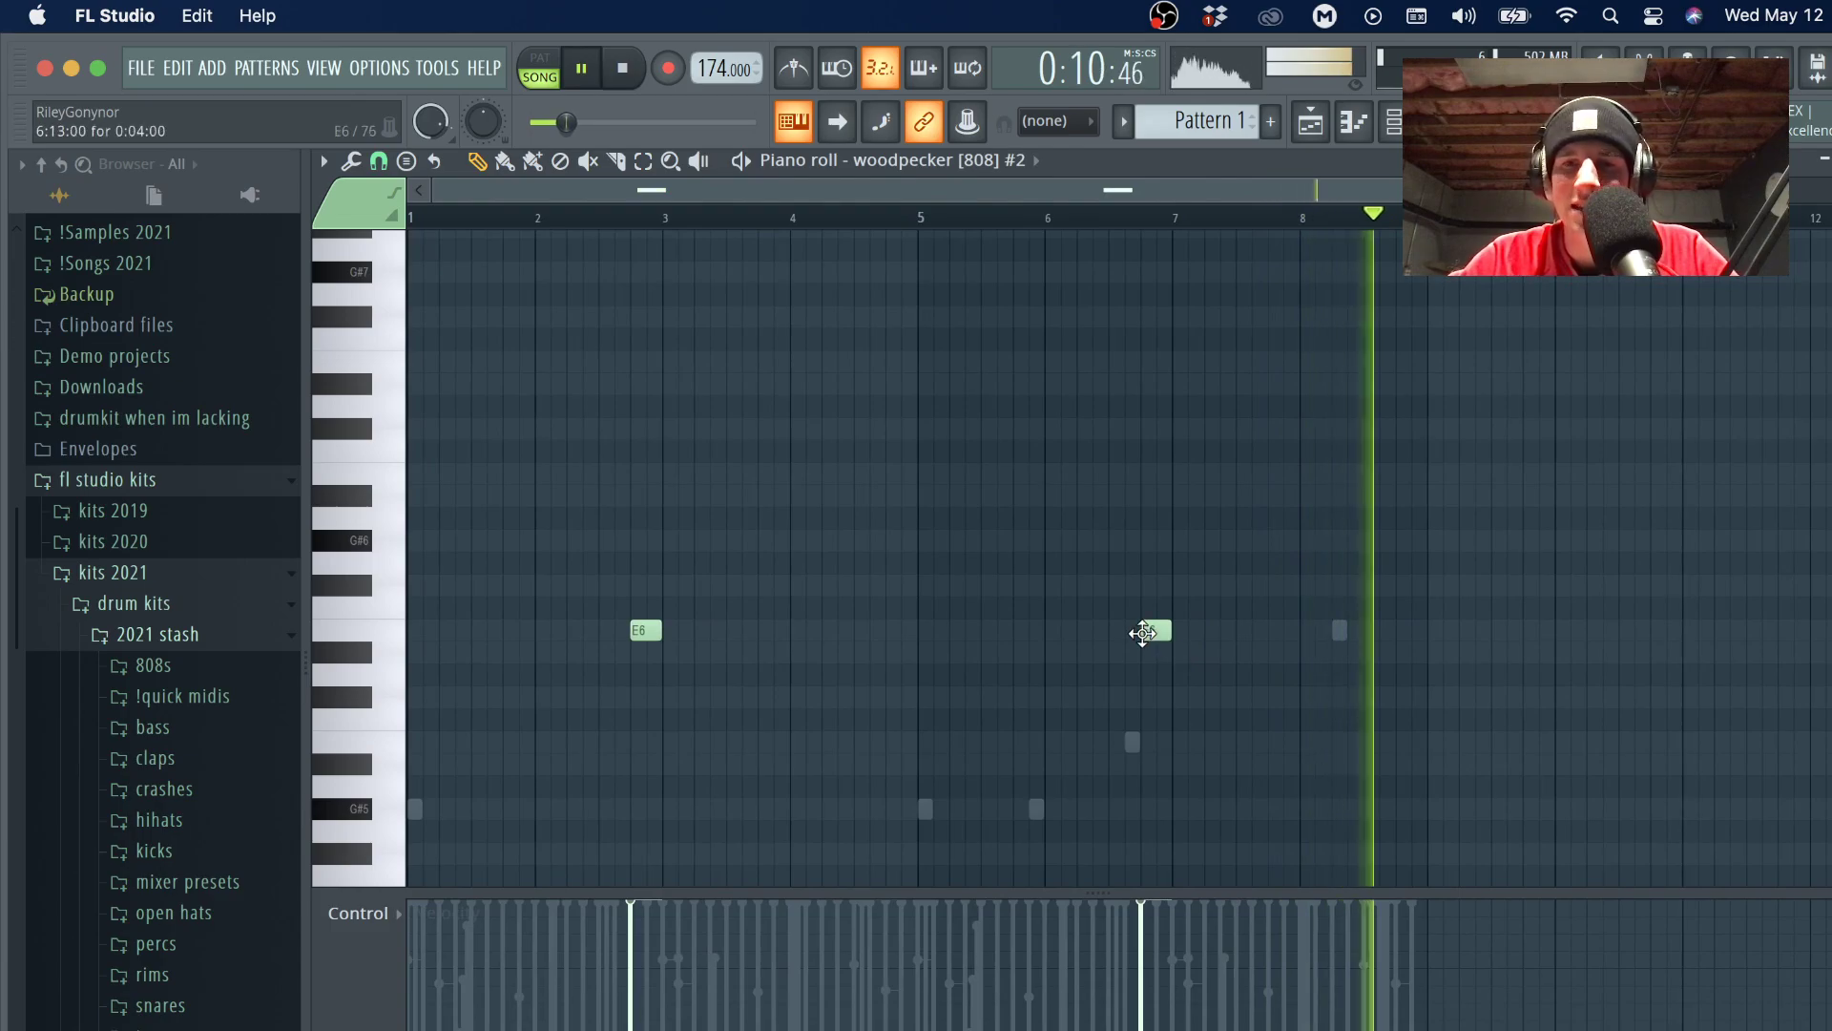
left_click(1142, 633)
key("Delete")
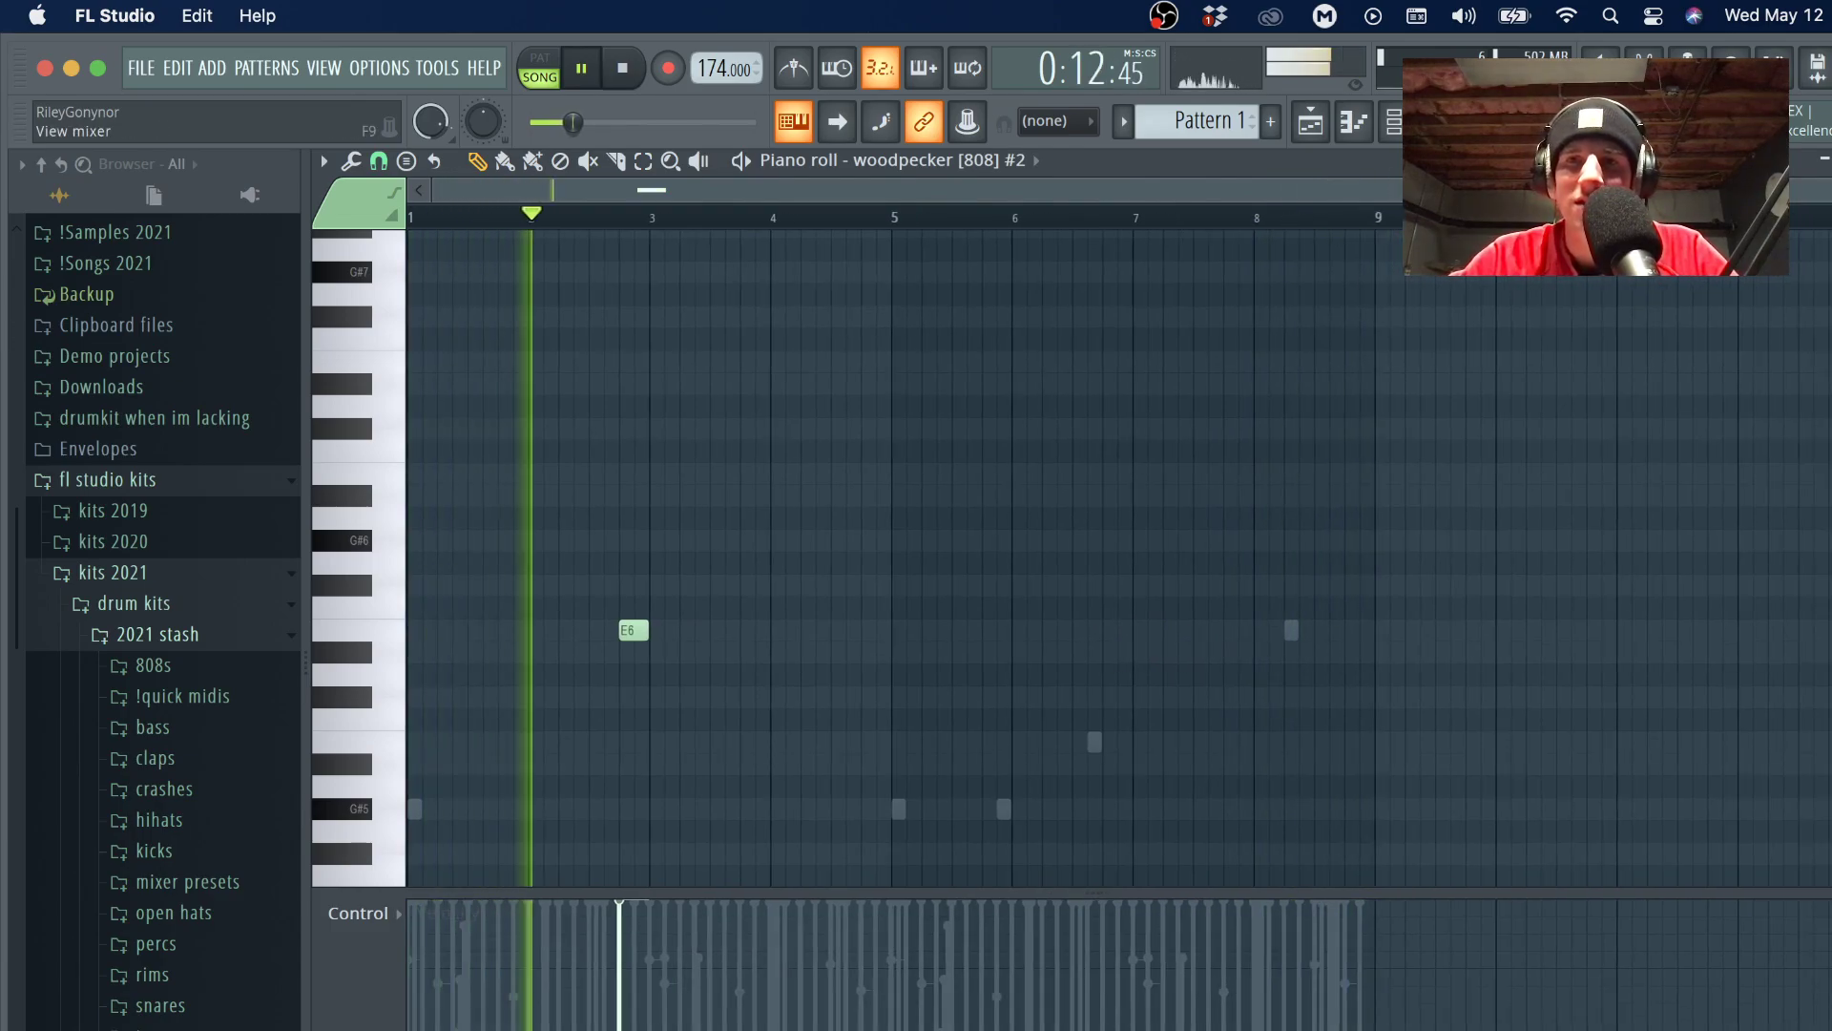
Lower the woodpecker [808] mixer track's volume to -2.4 dB during playback and stop the song.
key("F9")
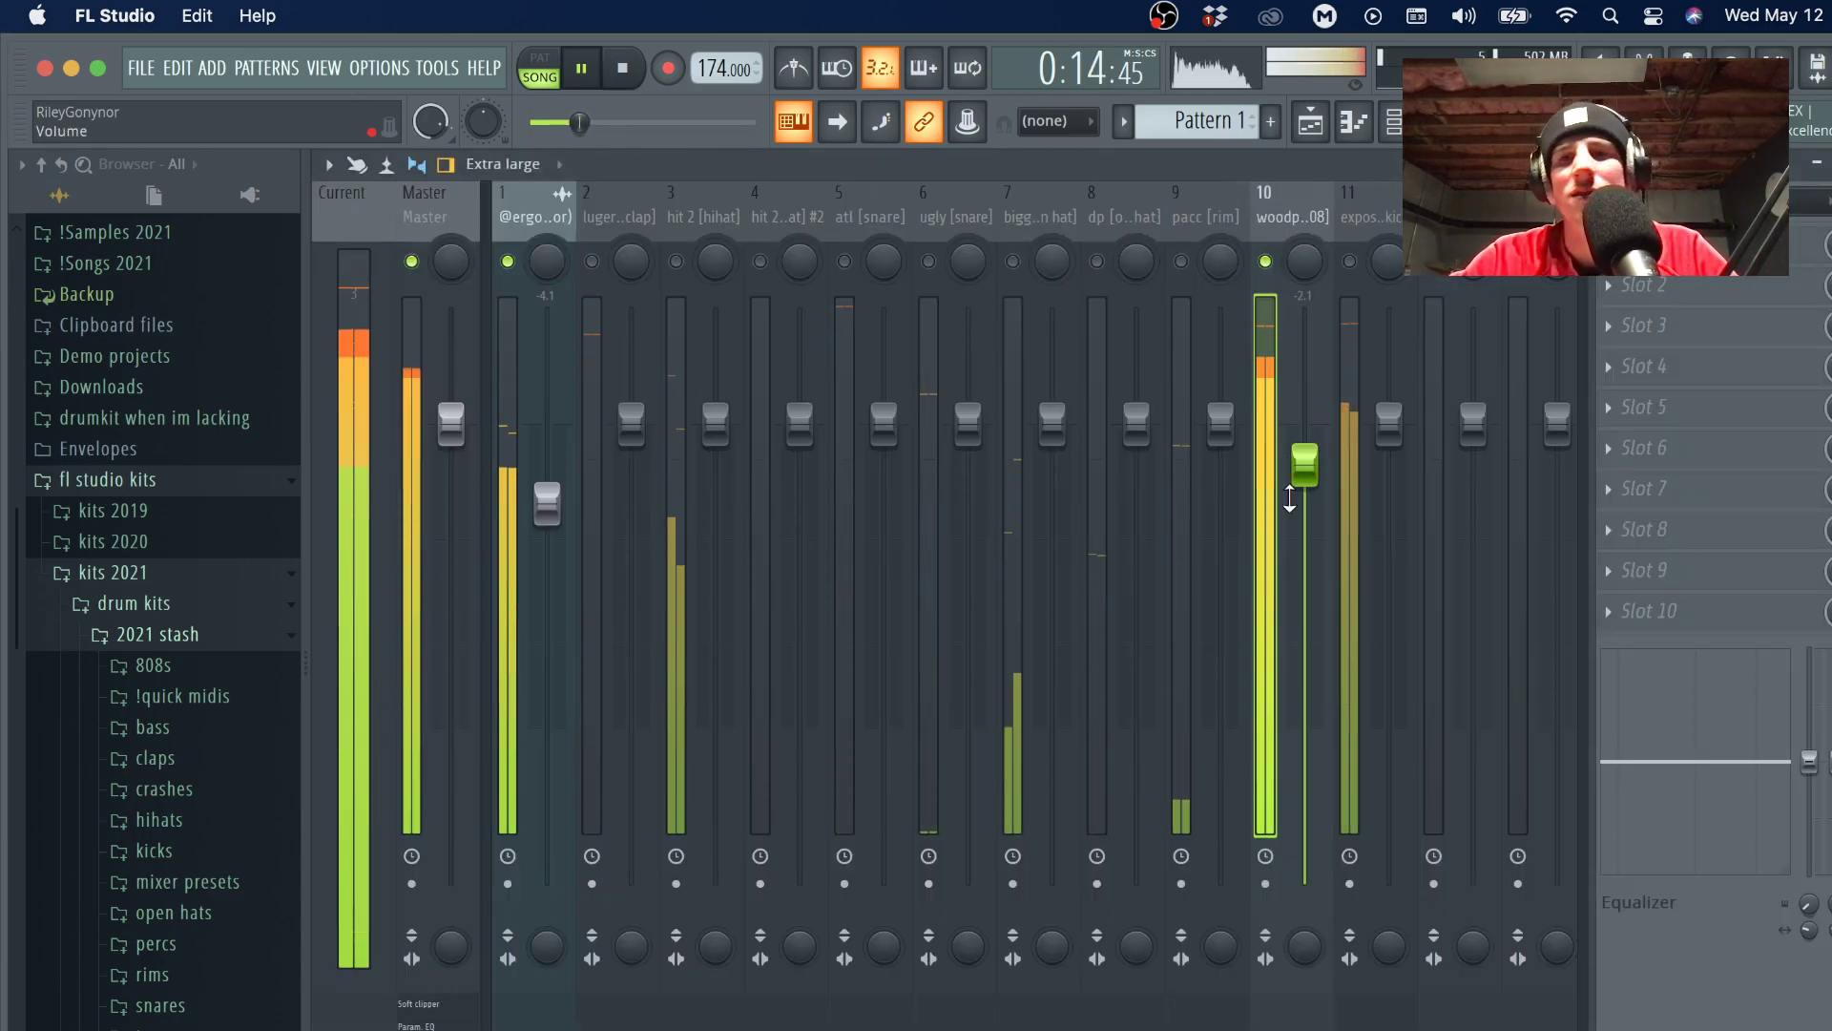
left_click_drag(1290, 498, 1289, 503)
key("space")
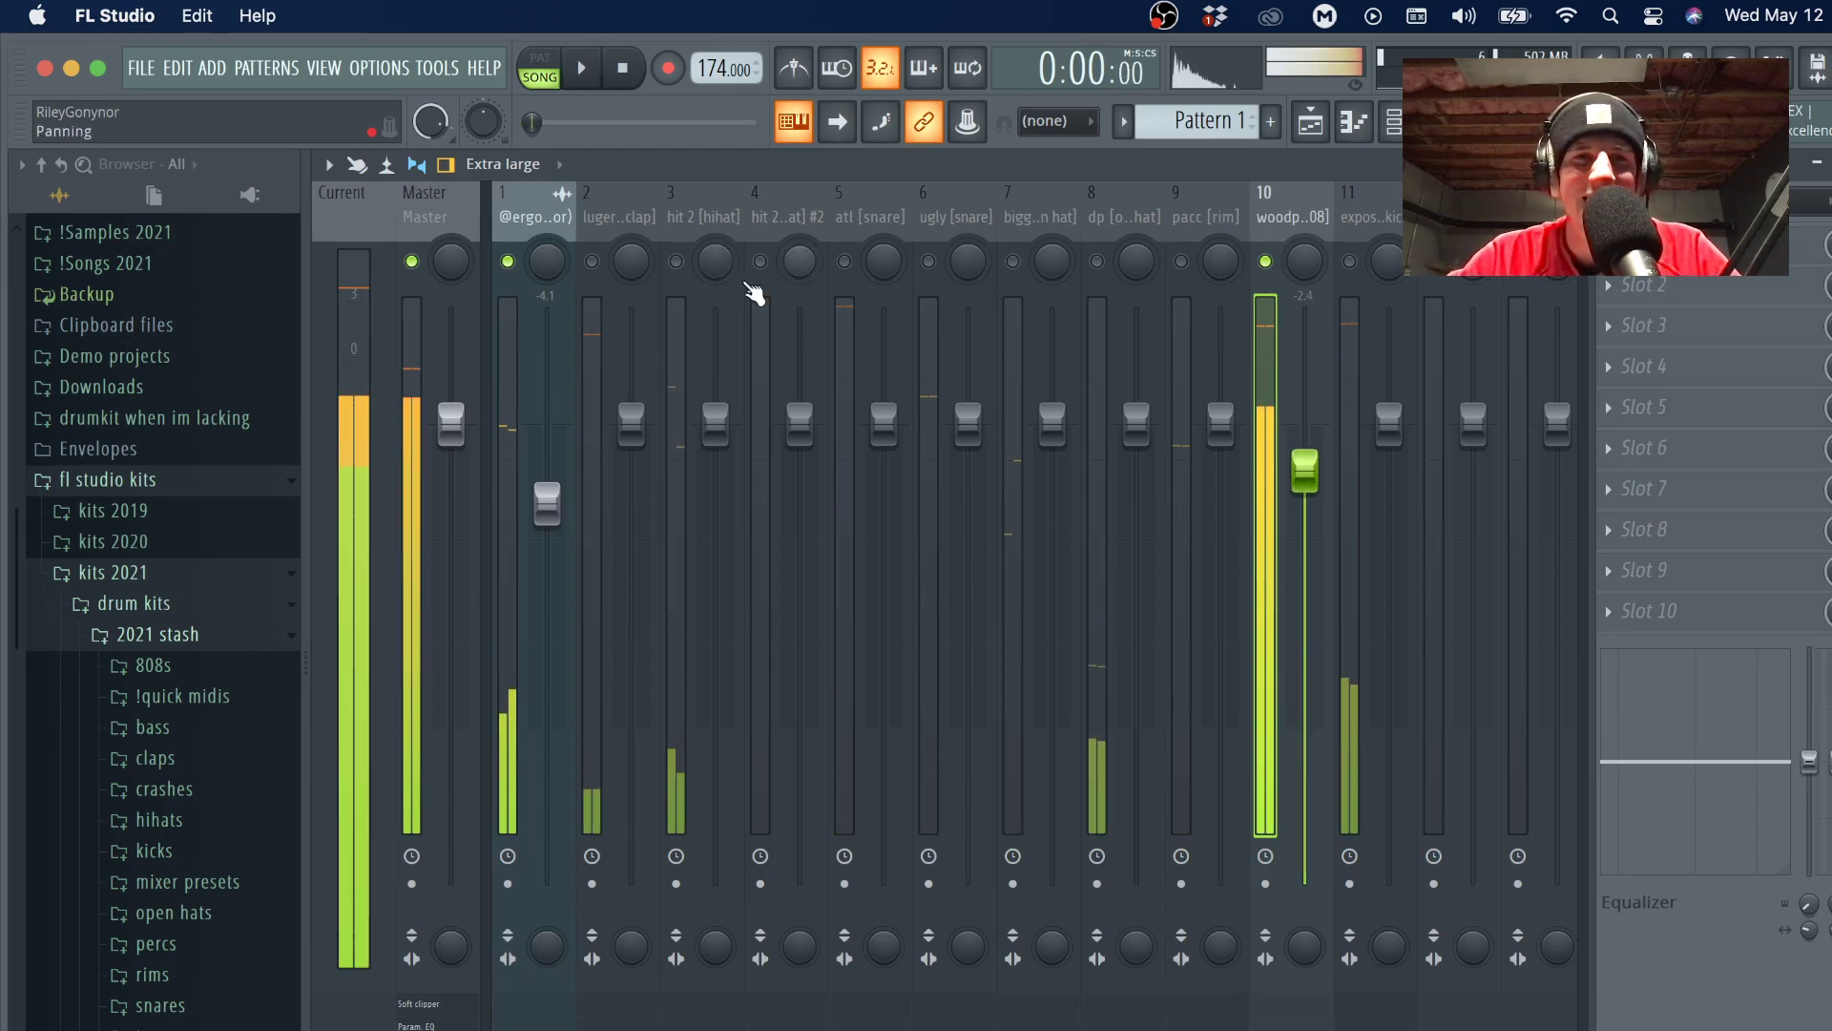
Load the rack kick mixer preset from Ergo Drumkit 2020, under kits 2020 > 1newera kits > drum kits, onto the kick's mixer track 11.
scroll(171, 398, "down", 3)
left_click(172, 398)
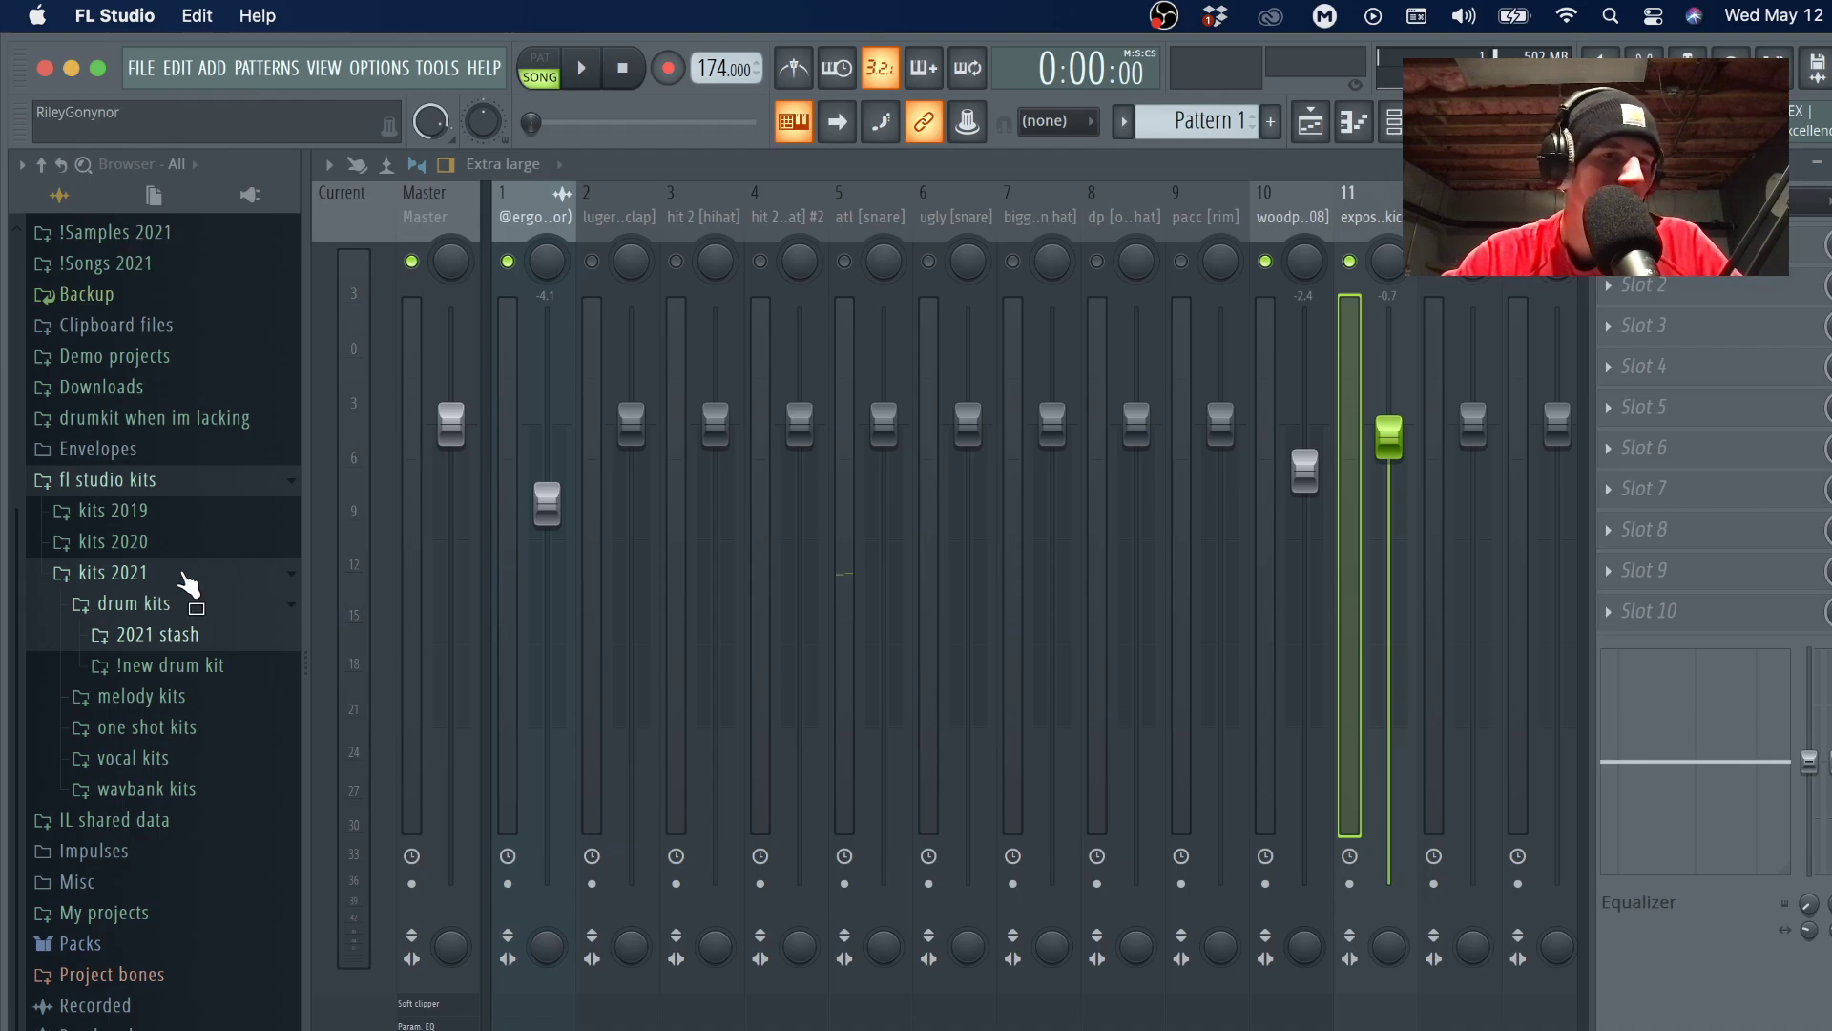
left_click(176, 544)
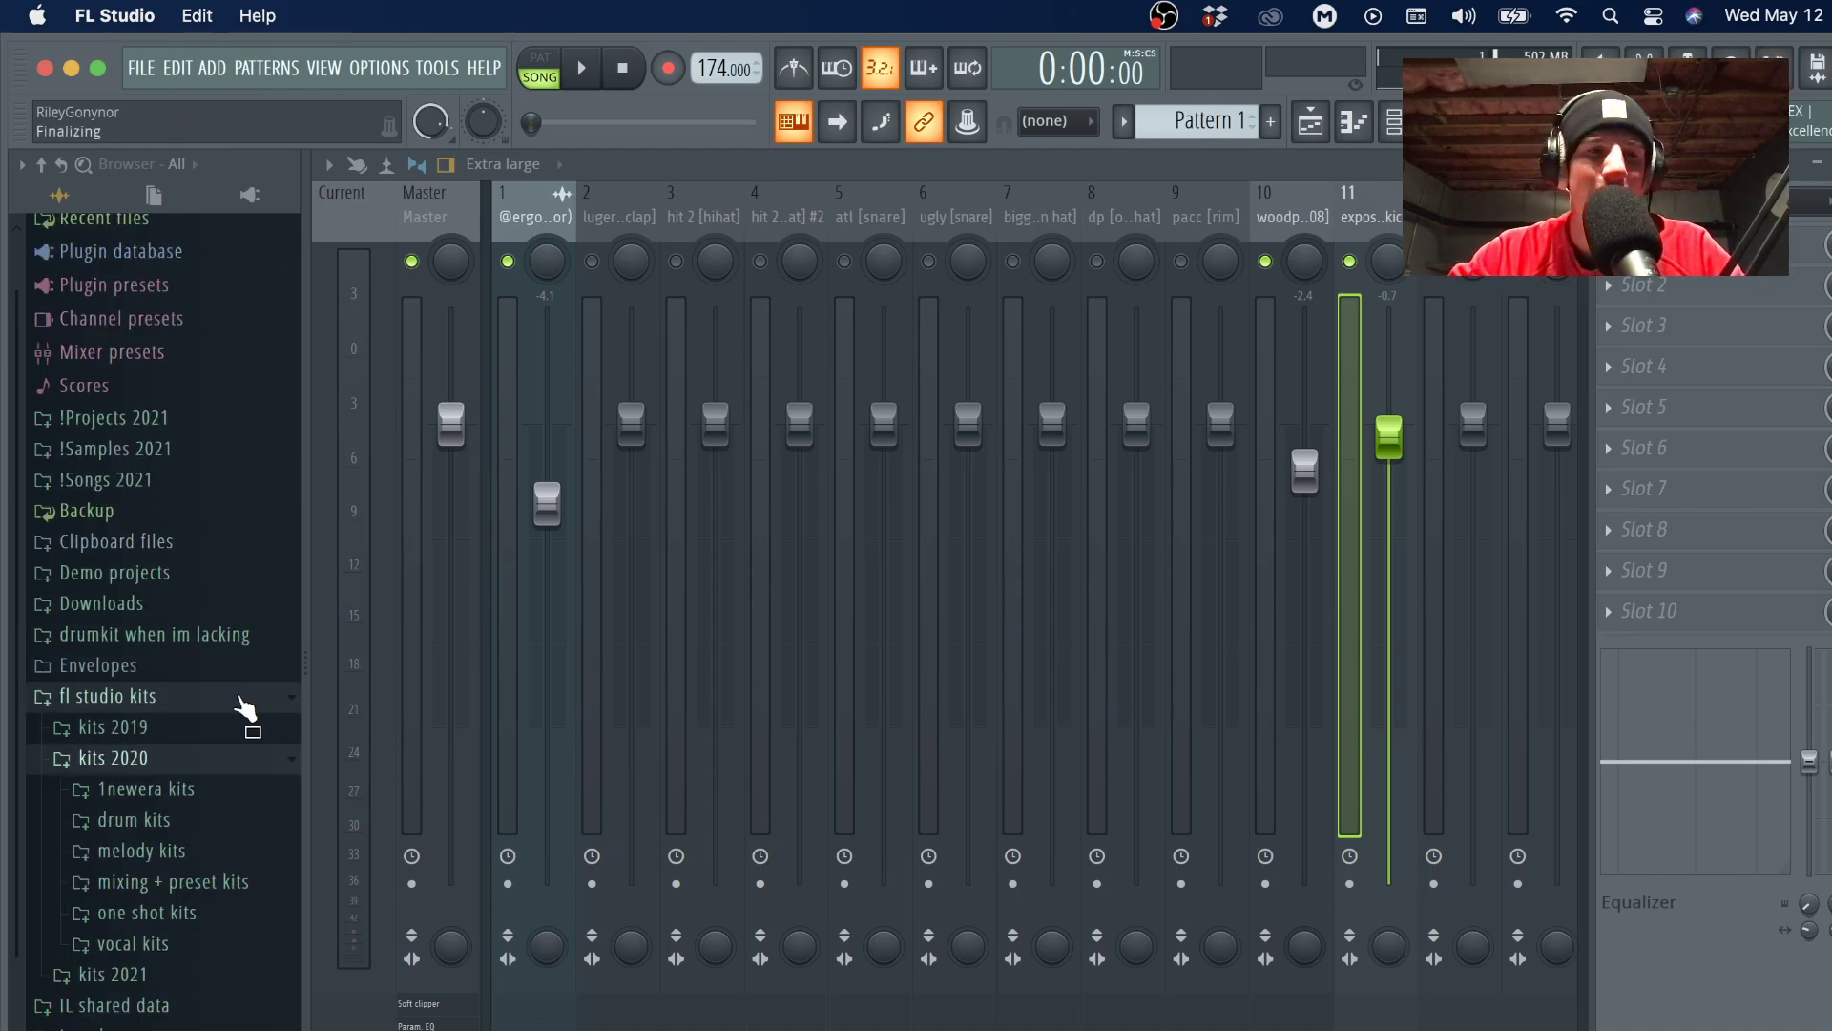
left_click(198, 832)
left_click(195, 822)
left_click(181, 801)
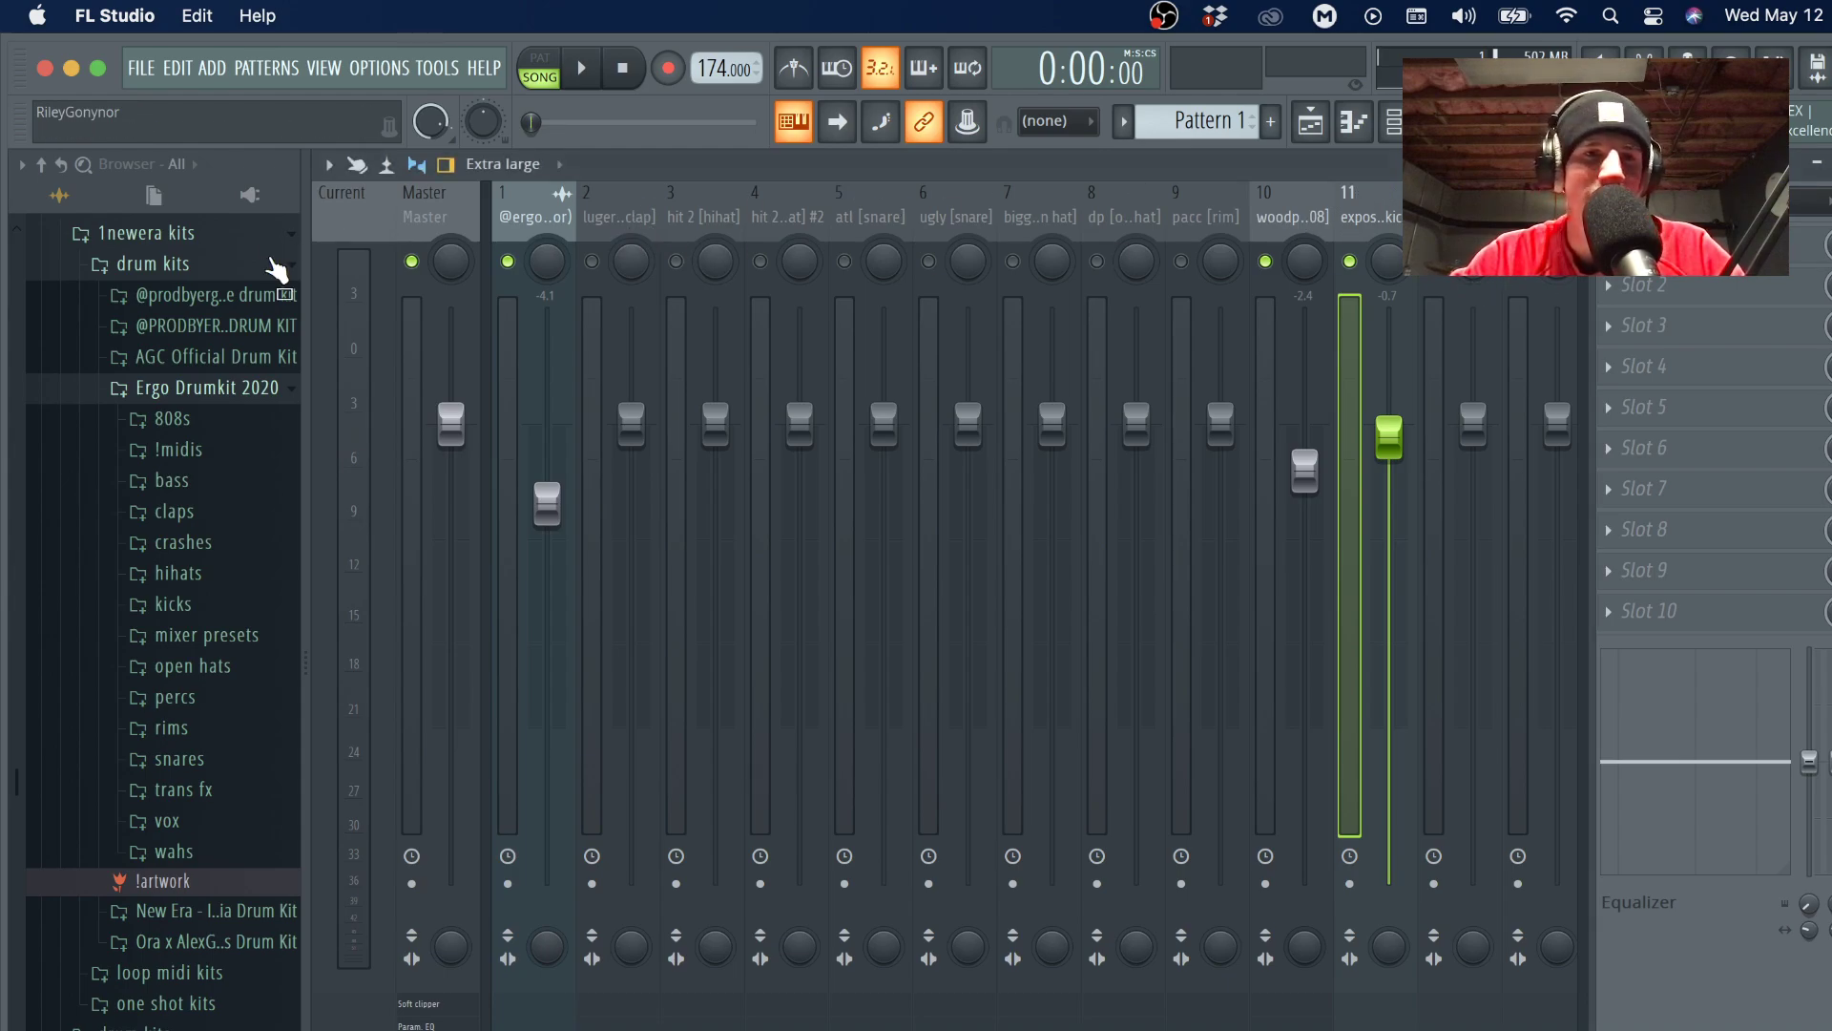
left_click(177, 634)
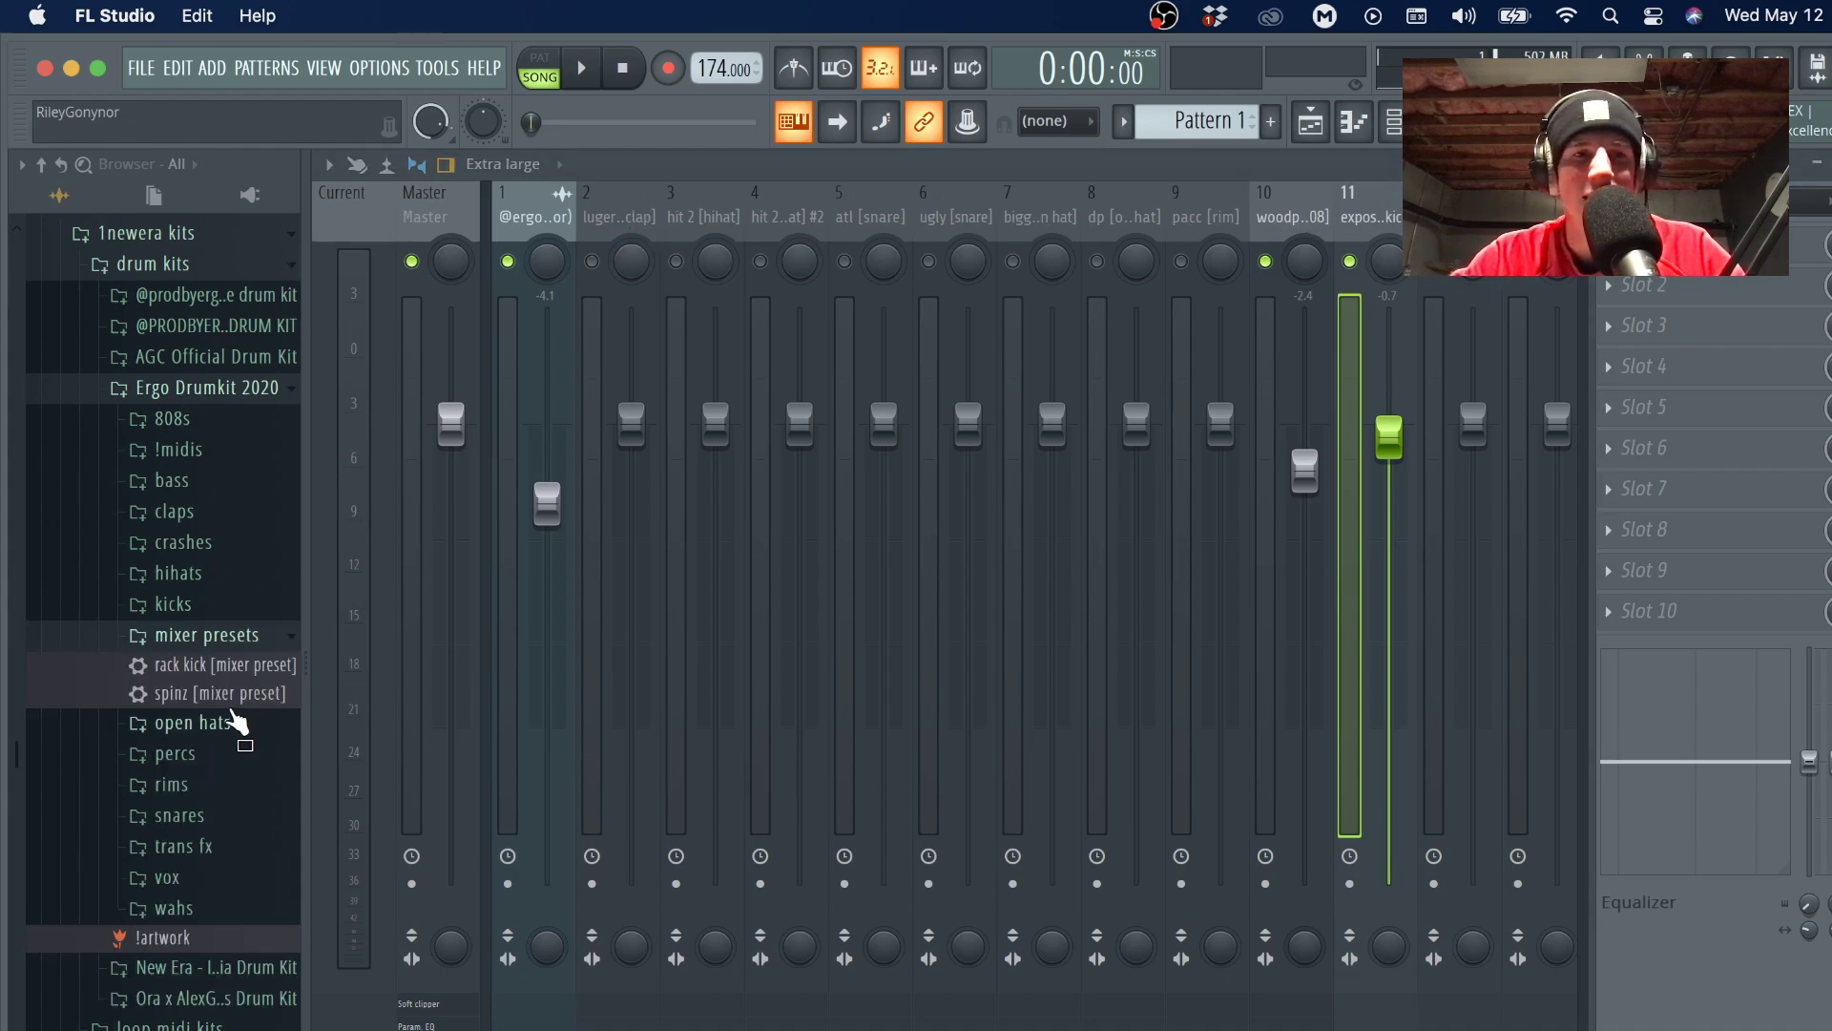
left_click_drag(238, 722, 1399, 518)
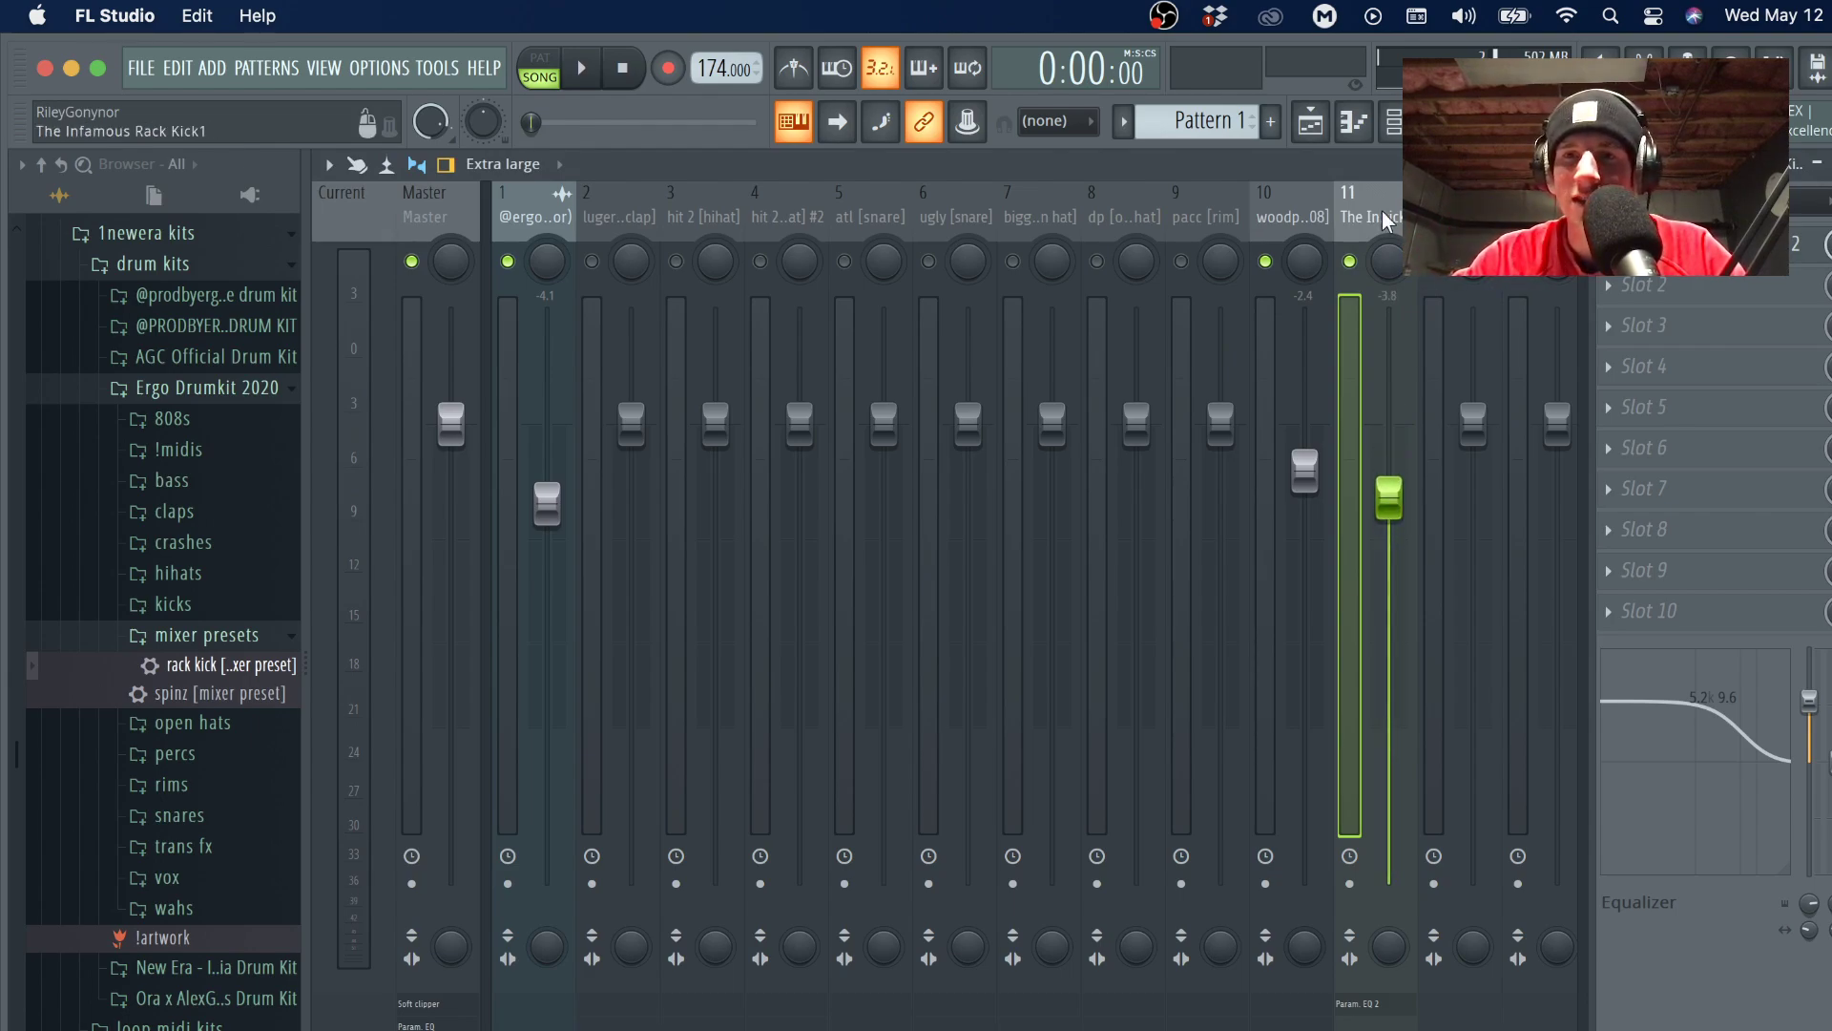
Play the song, lower the volume of the kick's mixer track 11, and stop playback.
key("space")
left_click_drag(1389, 492, 1390, 551)
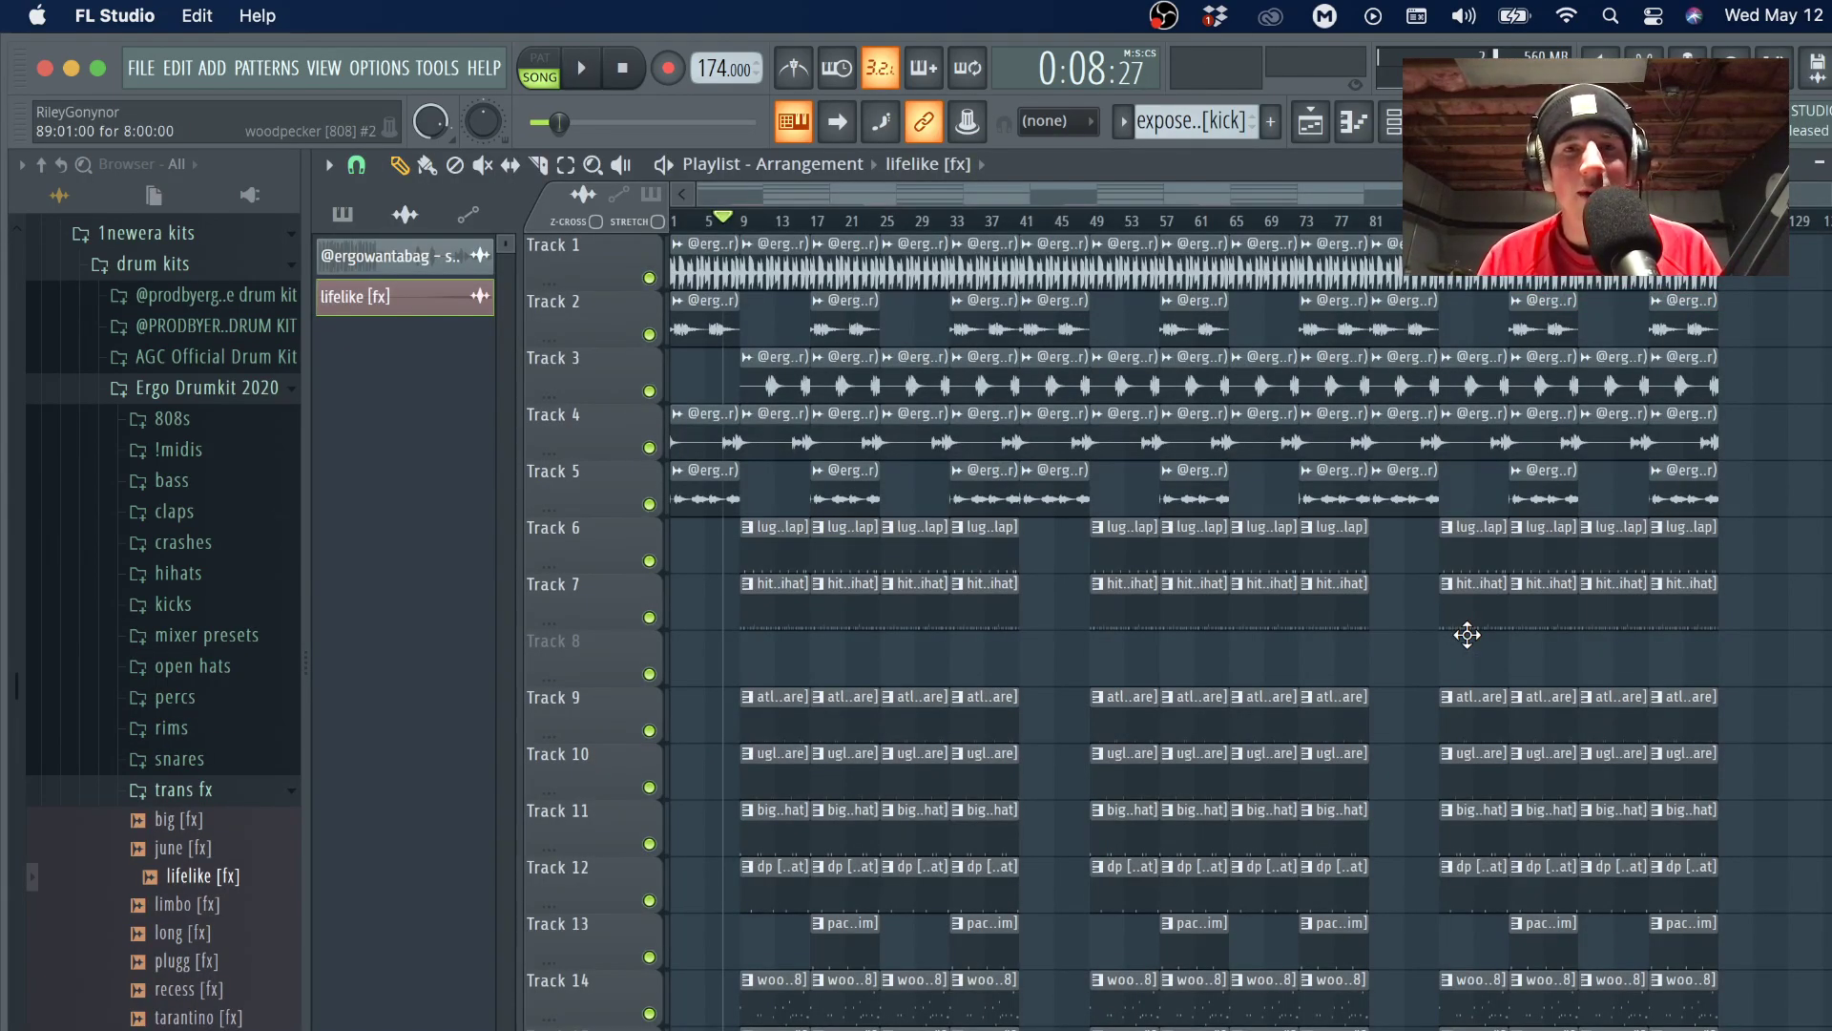
key("space")
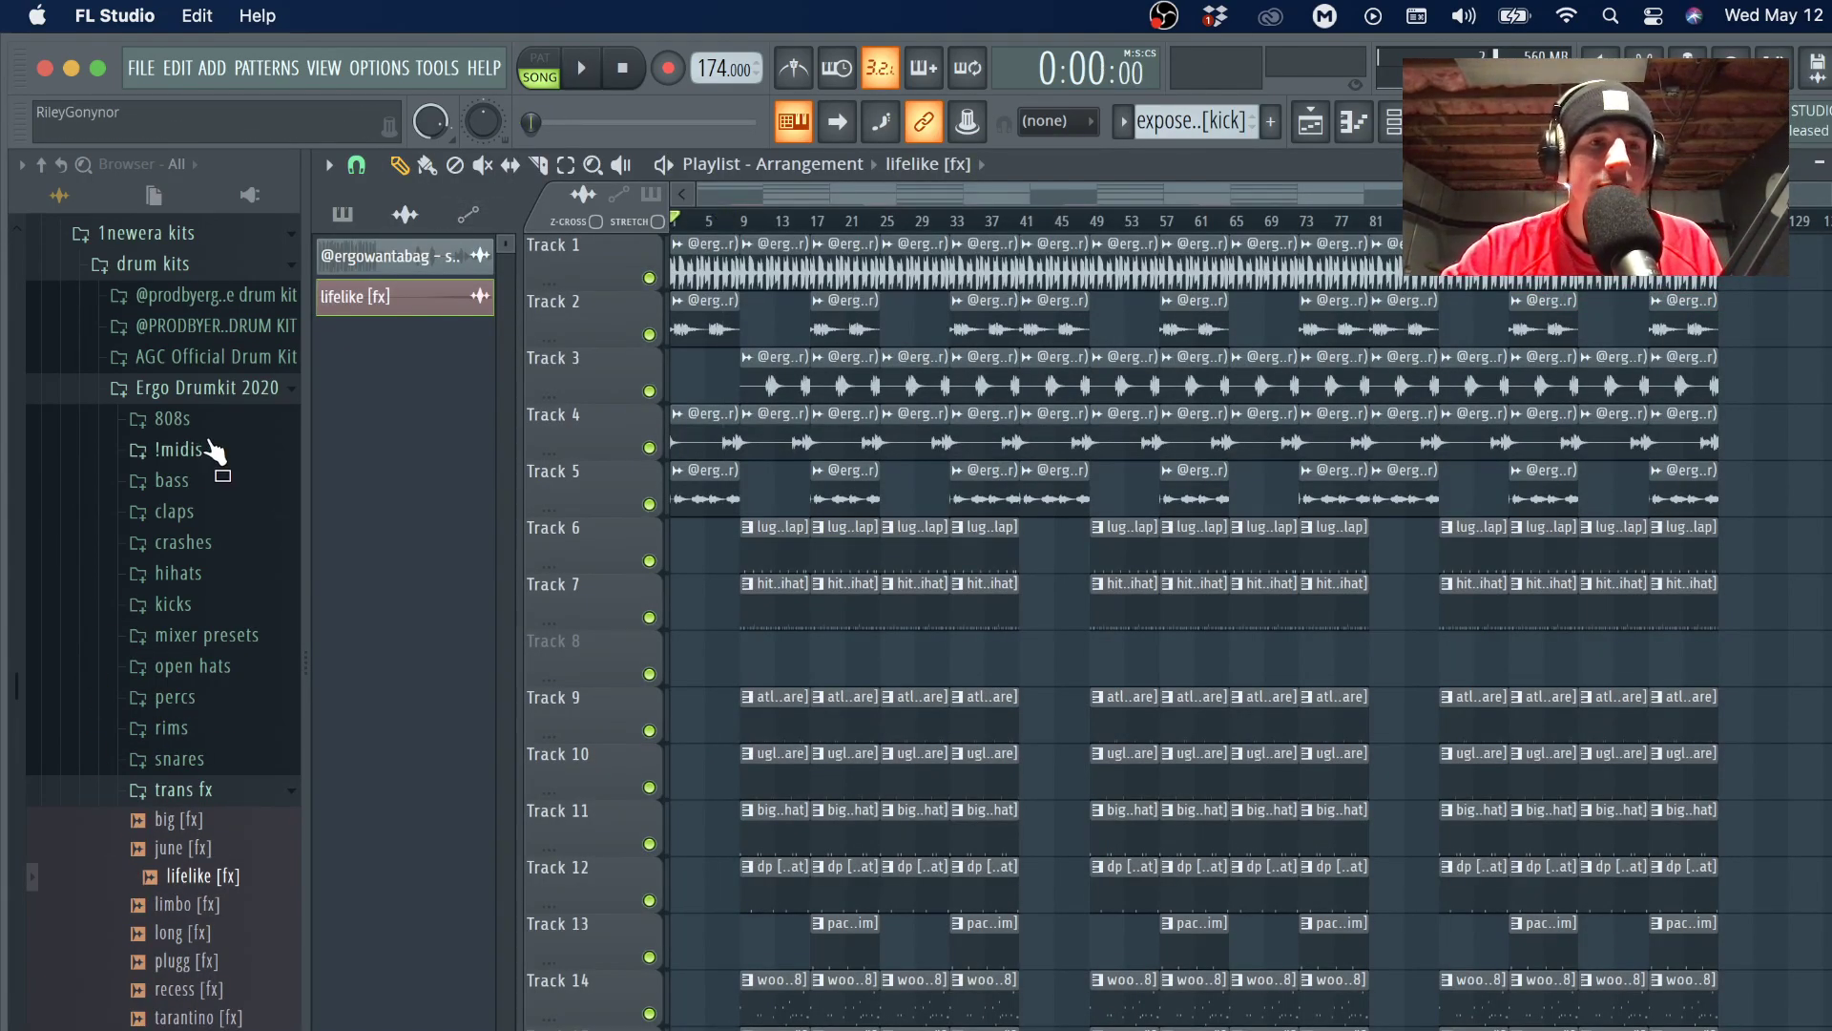